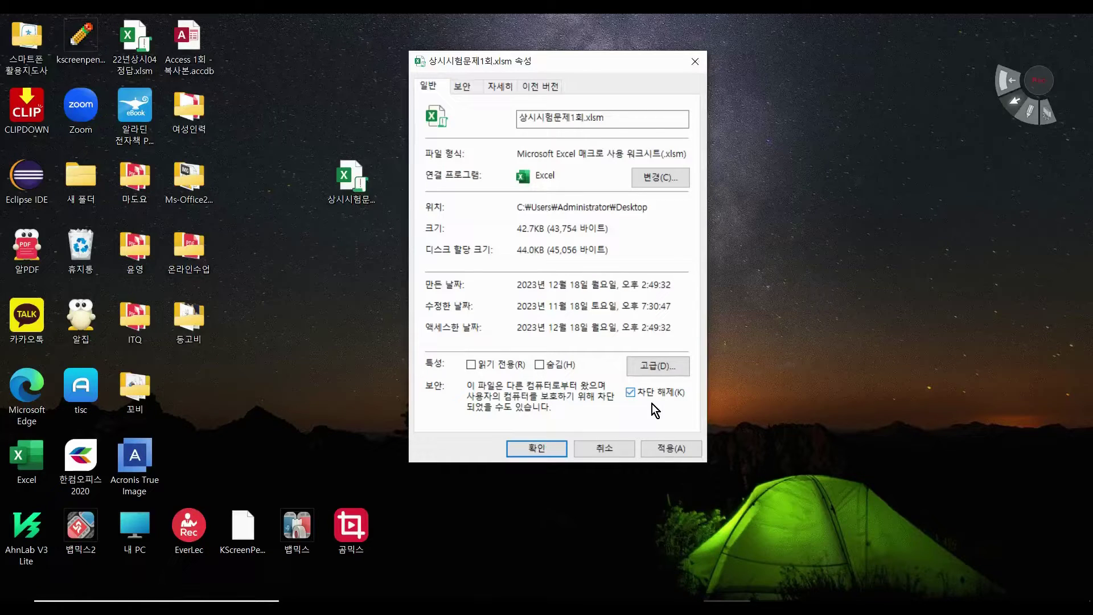
# Step: Close the workbook's file properties without applying changes and switch to the Access database
pyautogui.click(606, 449)
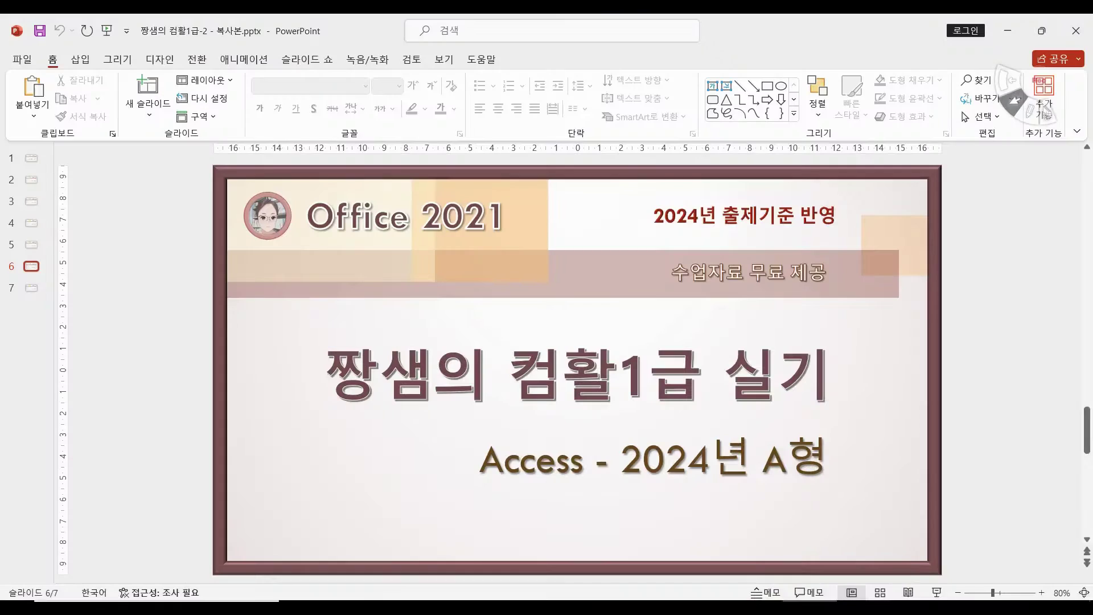
pyautogui.moveTo(864, 608)
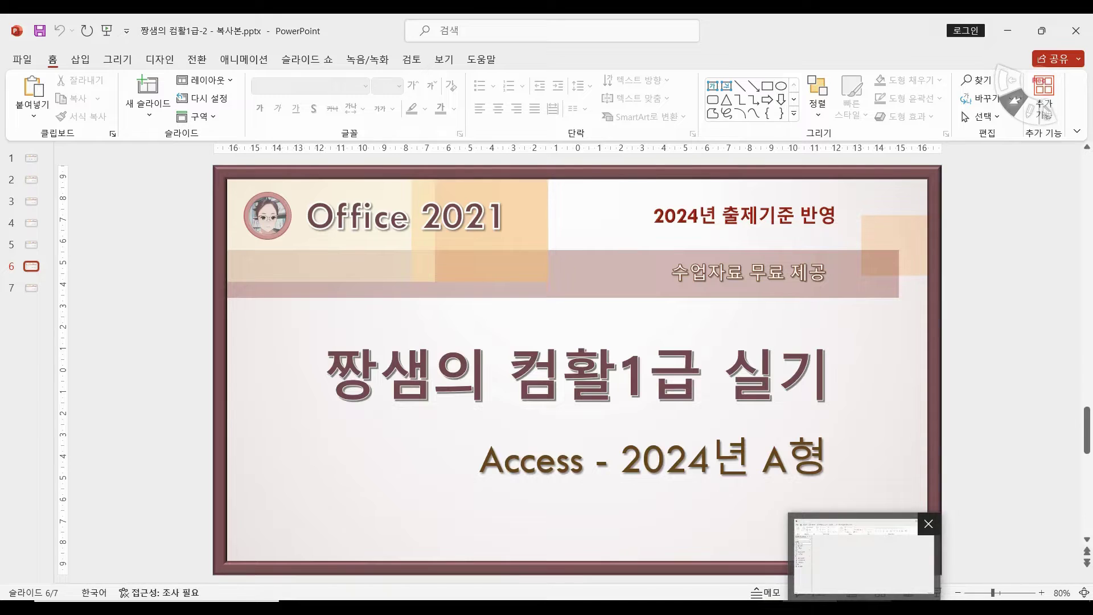
pyautogui.click(862, 555)
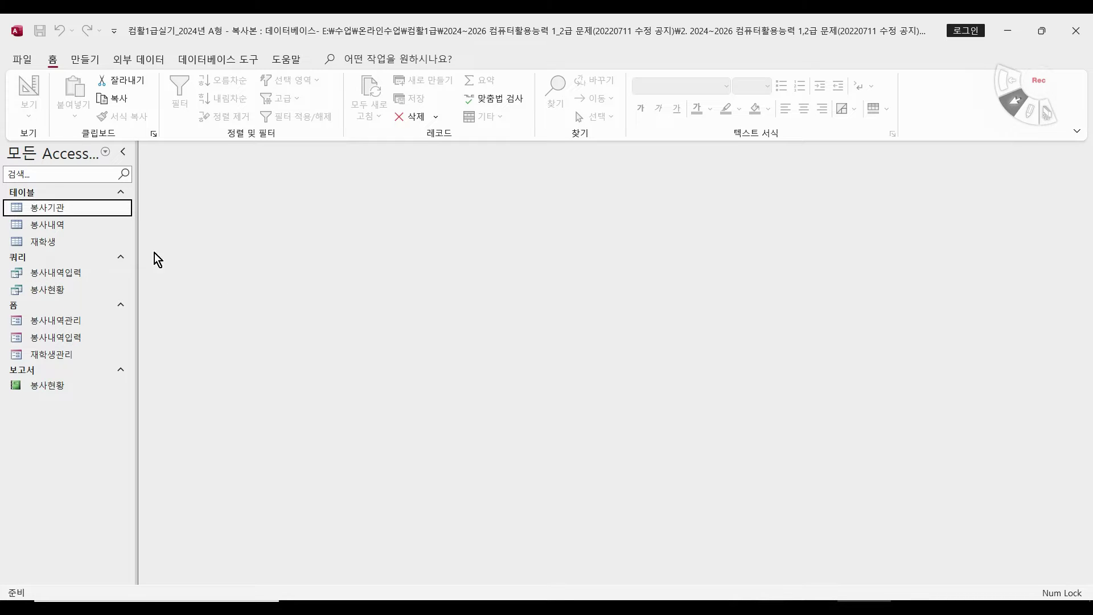
# Step: Open the Access options for the current database and move the dialog aside to expose the empty document area
pyautogui.click(23, 59)
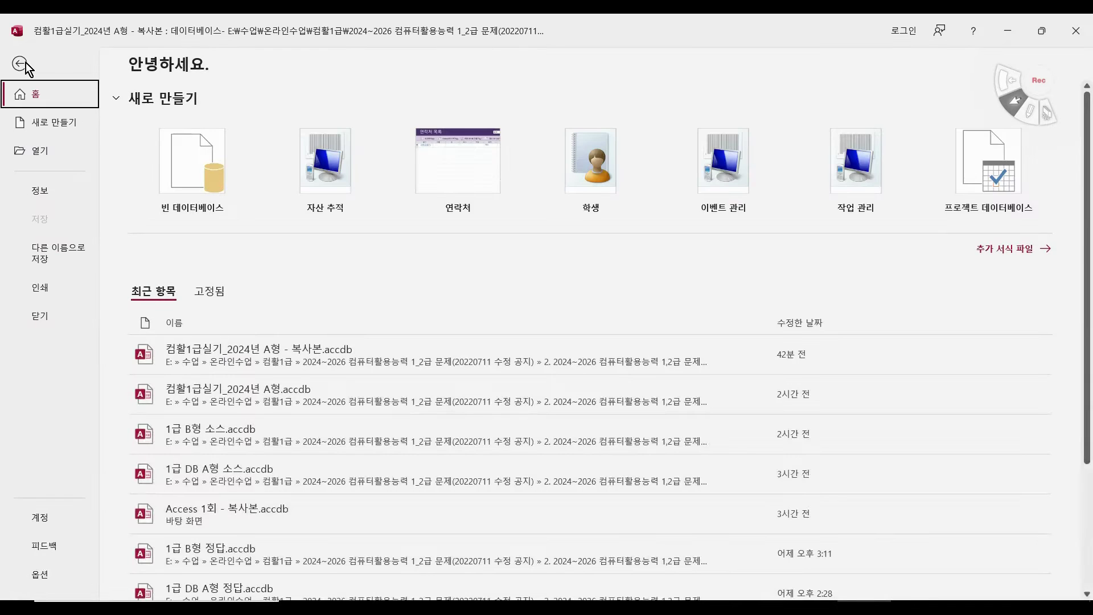
pyautogui.click(41, 575)
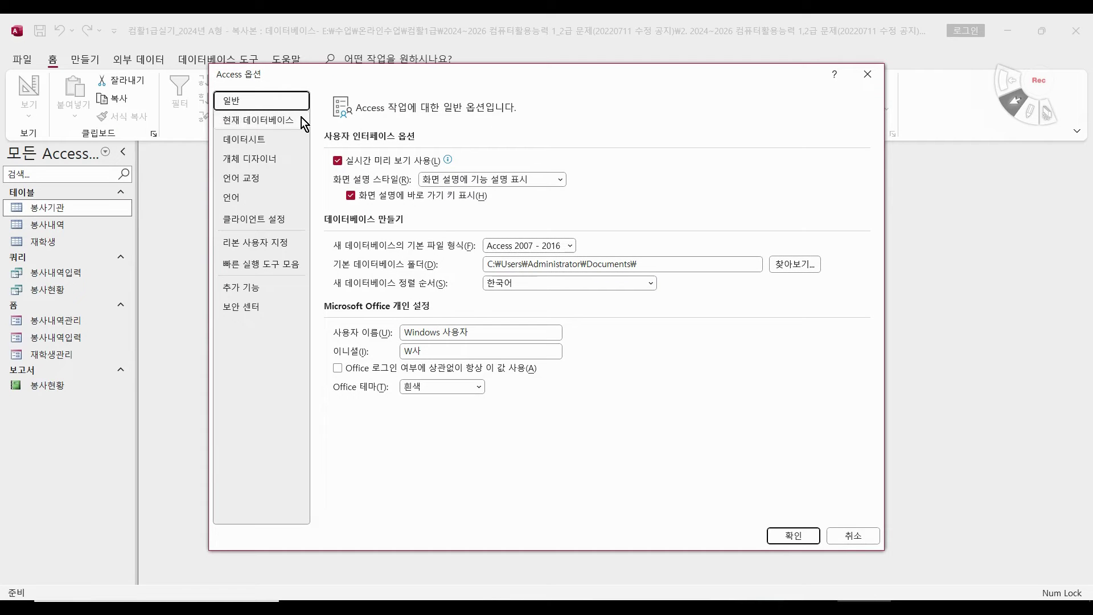
pyautogui.click(274, 125)
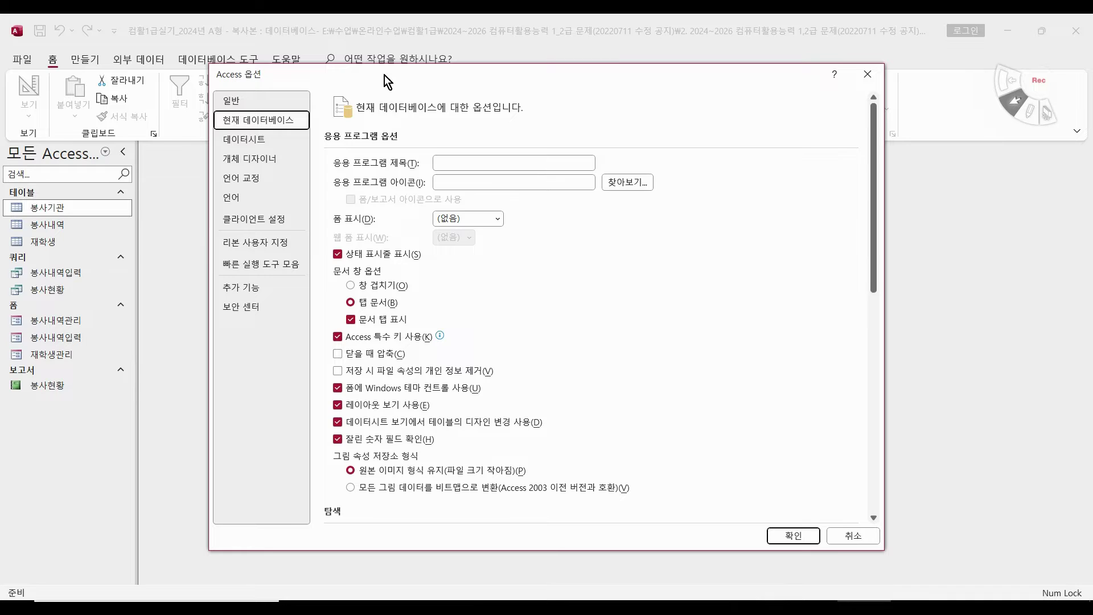
pyautogui.moveTo(384, 76); pyautogui.dragTo(592, 110)
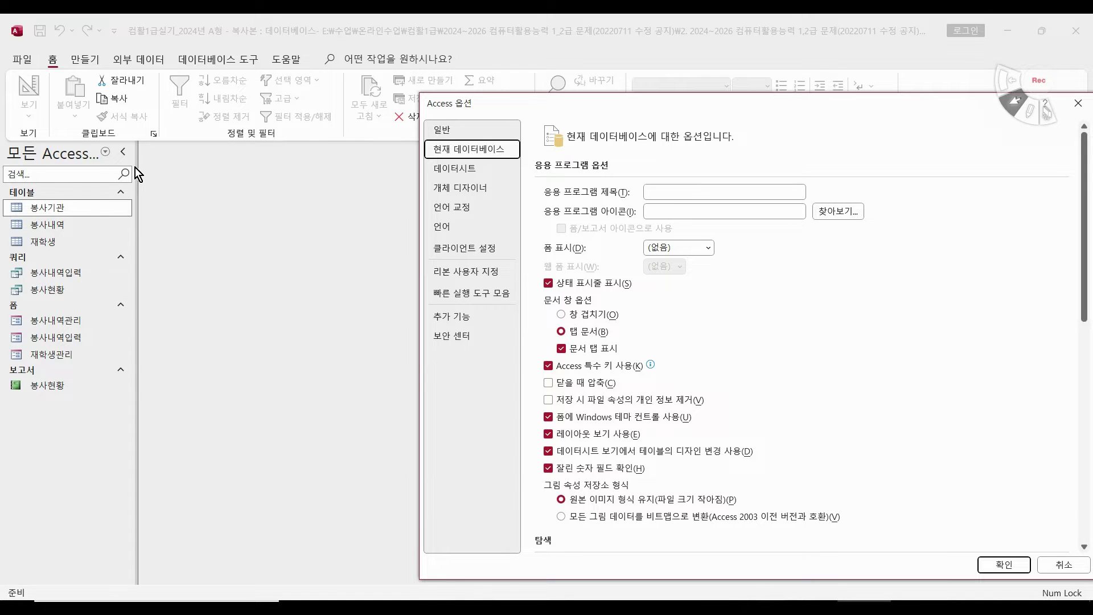
# Step: Sketch document tabs and two overlapping windows with the screen pen, underline the 창 겹치기 option, and clear the ink
pyautogui.moveTo(139, 160); pyautogui.dragTo(367, 164)
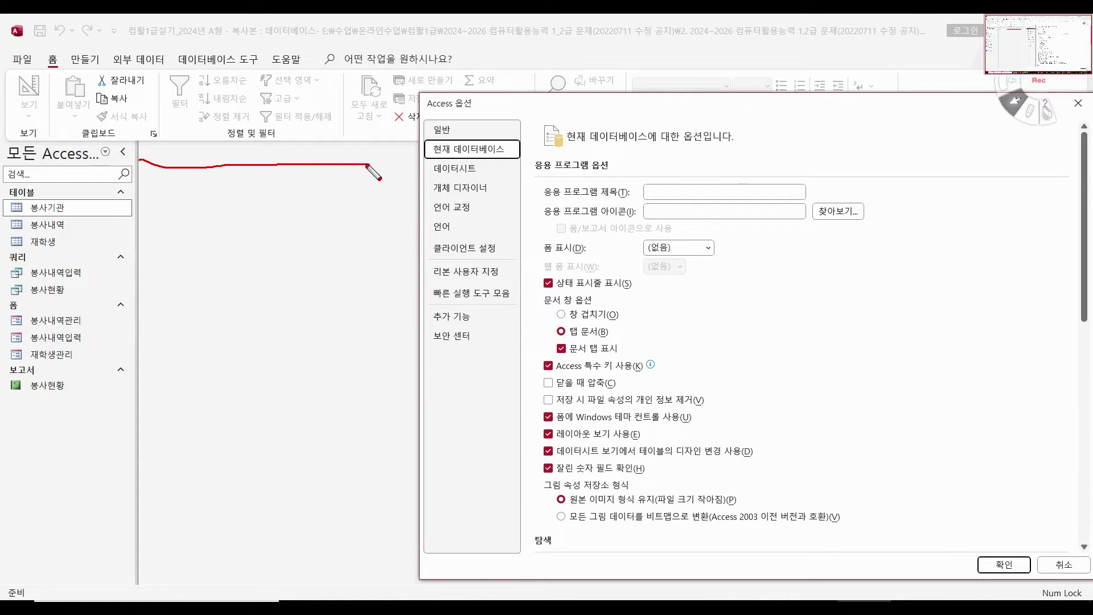
pyautogui.moveTo(194, 139); pyautogui.dragTo(194, 167)
pyautogui.moveTo(252, 141); pyautogui.dragTo(251, 169)
pyautogui.moveTo(314, 140); pyautogui.dragTo(314, 161)
pyautogui.moveTo(185, 145)
pyautogui.mouseDown()
pyautogui.moveTo(188, 165)
pyautogui.moveTo(236, 163)
pyautogui.mouseUp()
pyautogui.moveTo(302, 145)
pyautogui.mouseDown()
pyautogui.moveTo(275, 161)
pyautogui.moveTo(302, 152)
pyautogui.moveTo(234, 163)
pyautogui.moveTo(244, 161)
pyautogui.moveTo(187, 155)
pyautogui.mouseUp()
pyautogui.moveTo(189, 147); pyautogui.dragTo(192, 152)
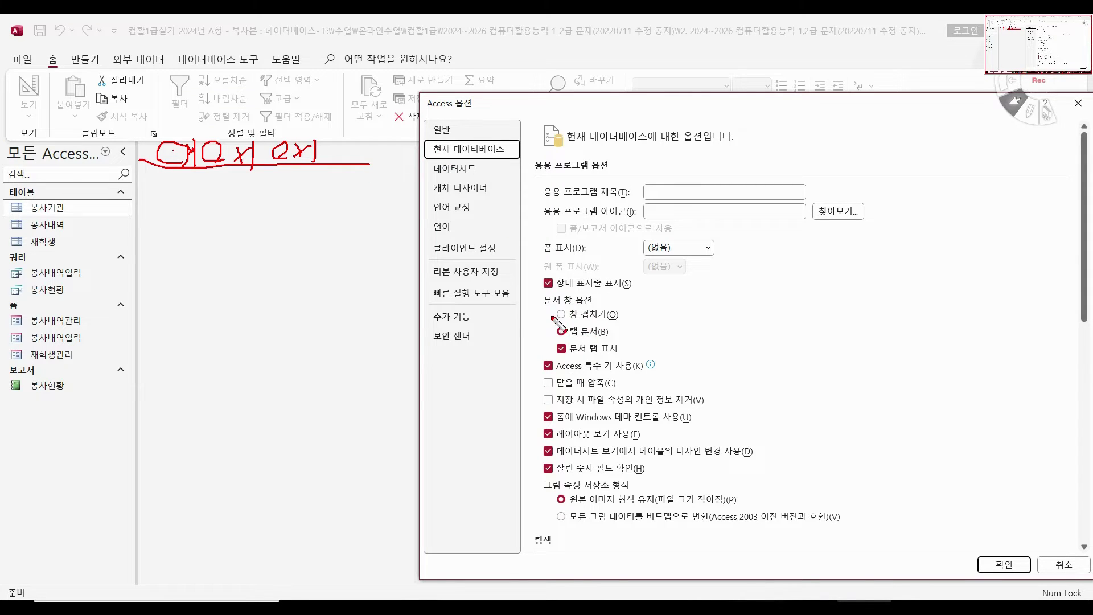
pyautogui.moveTo(550, 316); pyautogui.dragTo(618, 316)
pyautogui.moveTo(196, 360)
pyautogui.mouseDown()
pyautogui.moveTo(218, 226)
pyautogui.moveTo(306, 323)
pyautogui.moveTo(196, 343)
pyautogui.mouseUp()
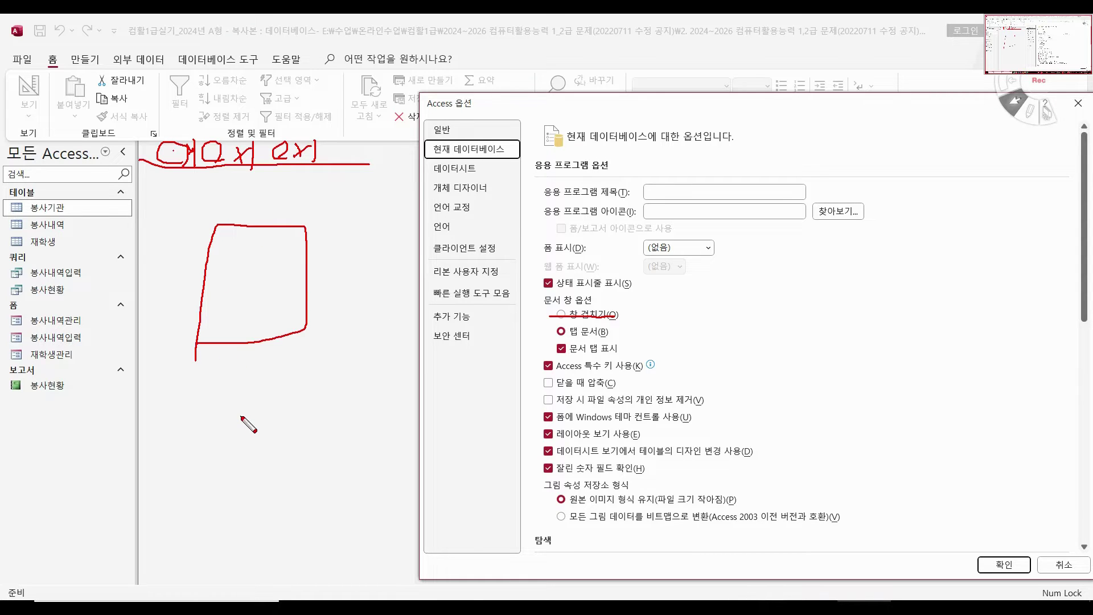
pyautogui.moveTo(249, 417)
pyautogui.mouseDown()
pyautogui.moveTo(273, 307)
pyautogui.moveTo(307, 256)
pyautogui.moveTo(384, 365)
pyautogui.moveTo(248, 422)
pyautogui.mouseUp()
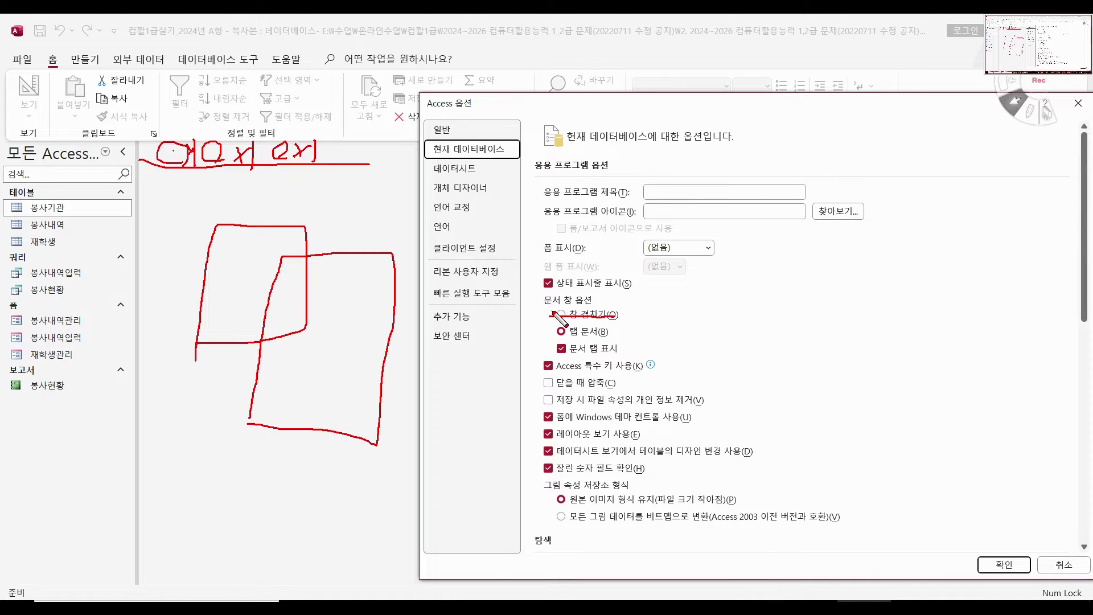
pyautogui.press('Escape')
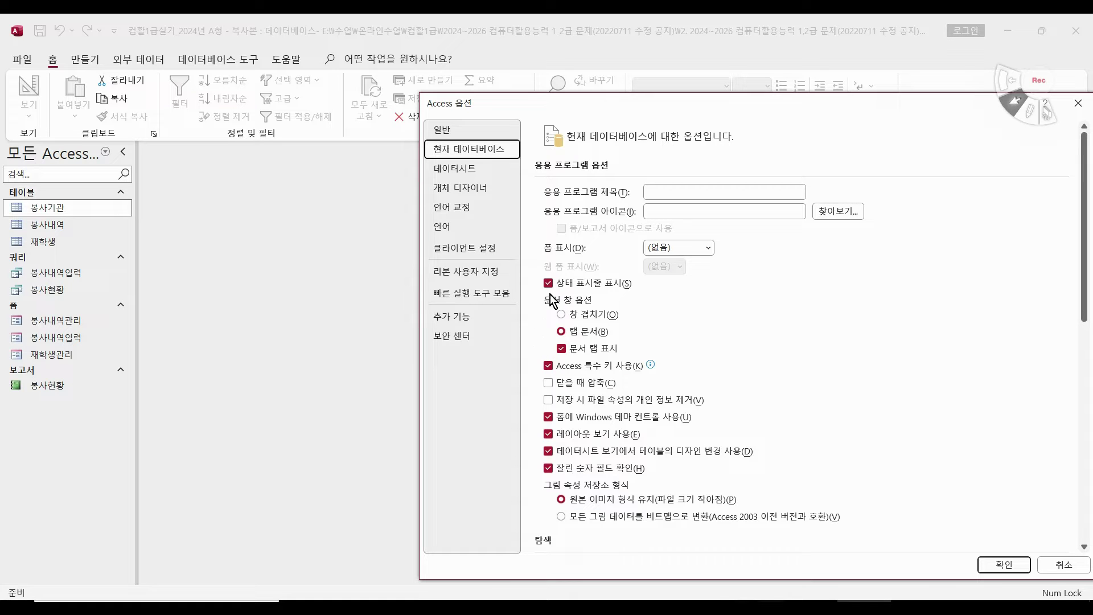
# Step: Examine the default font size choices in the datasheet options
pyautogui.click(449, 169)
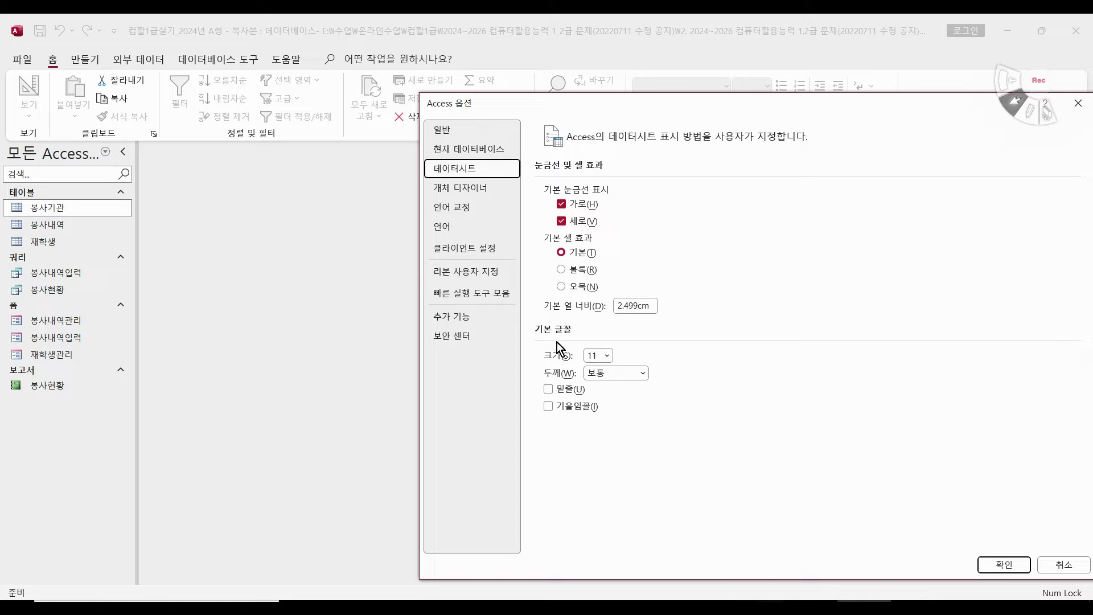
pyautogui.click(605, 356)
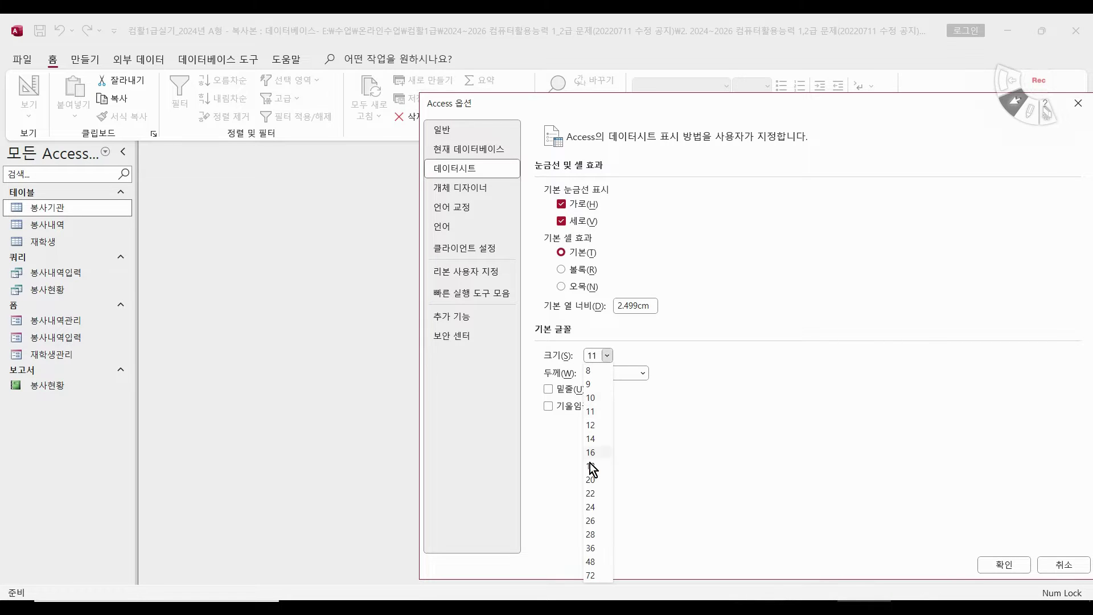
pyautogui.click(610, 357)
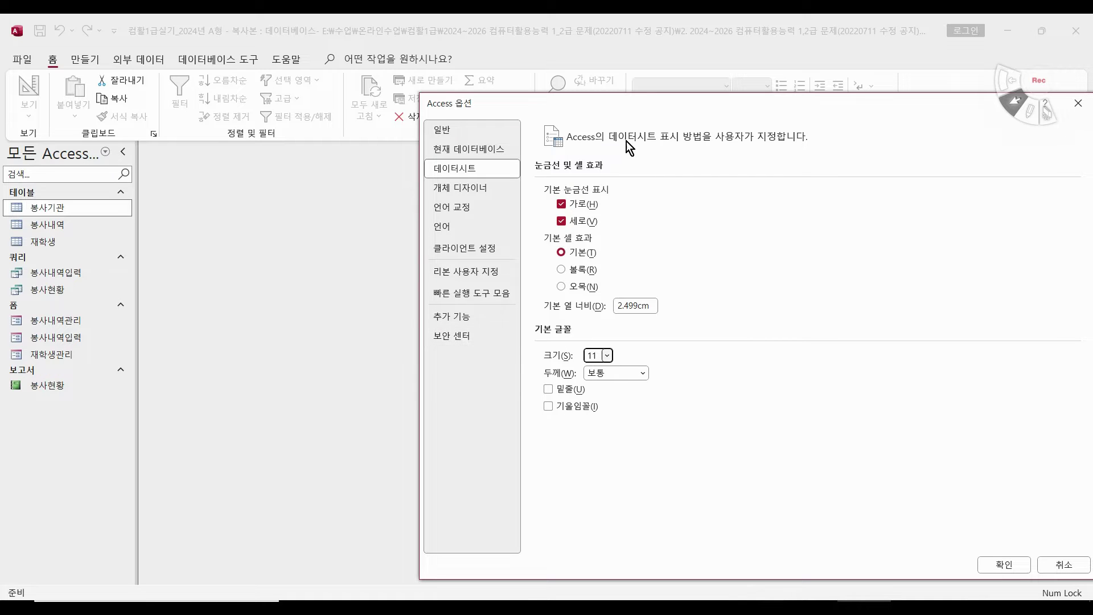
# Step: Review the macro settings in the Trust Center, and close all the options without saving changes
pyautogui.moveTo(605, 101); pyautogui.dragTo(360, 68)
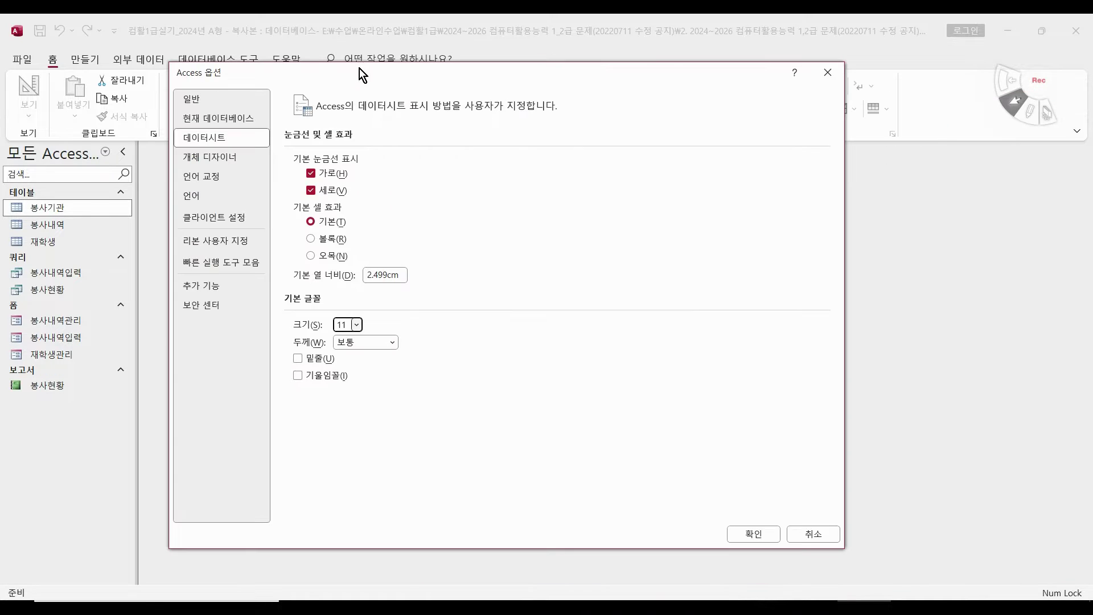
pyautogui.click(204, 303)
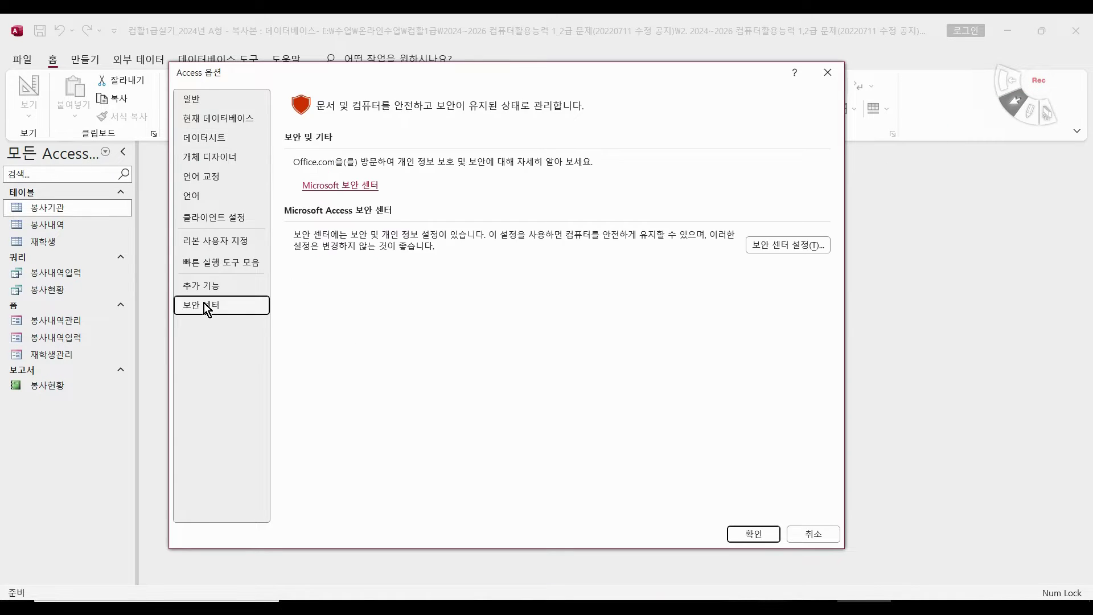
pyautogui.click(784, 244)
pyautogui.click(216, 224)
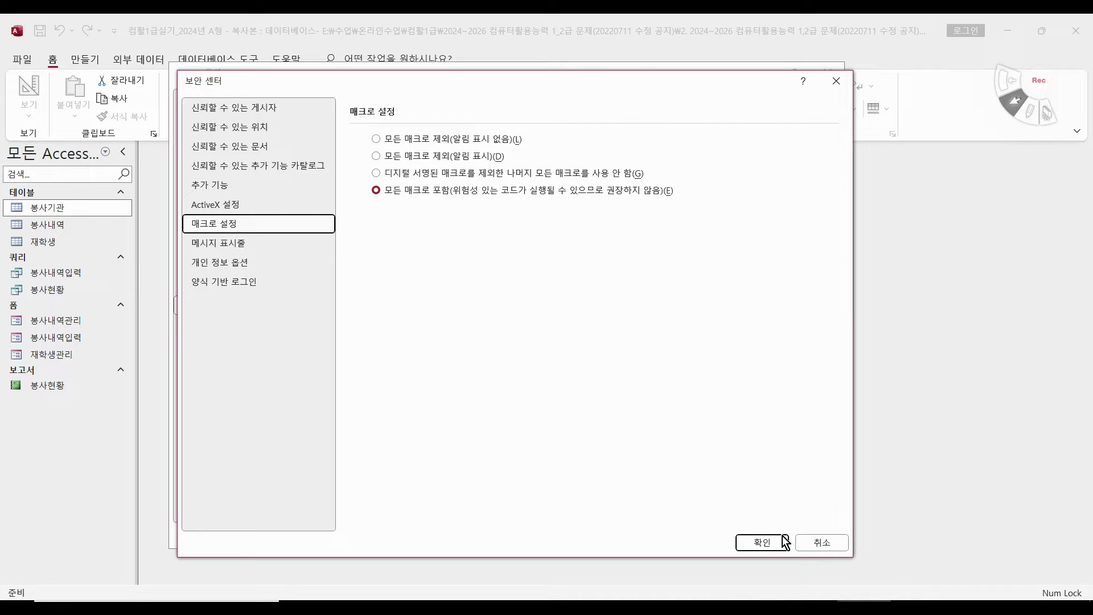
pyautogui.click(814, 542)
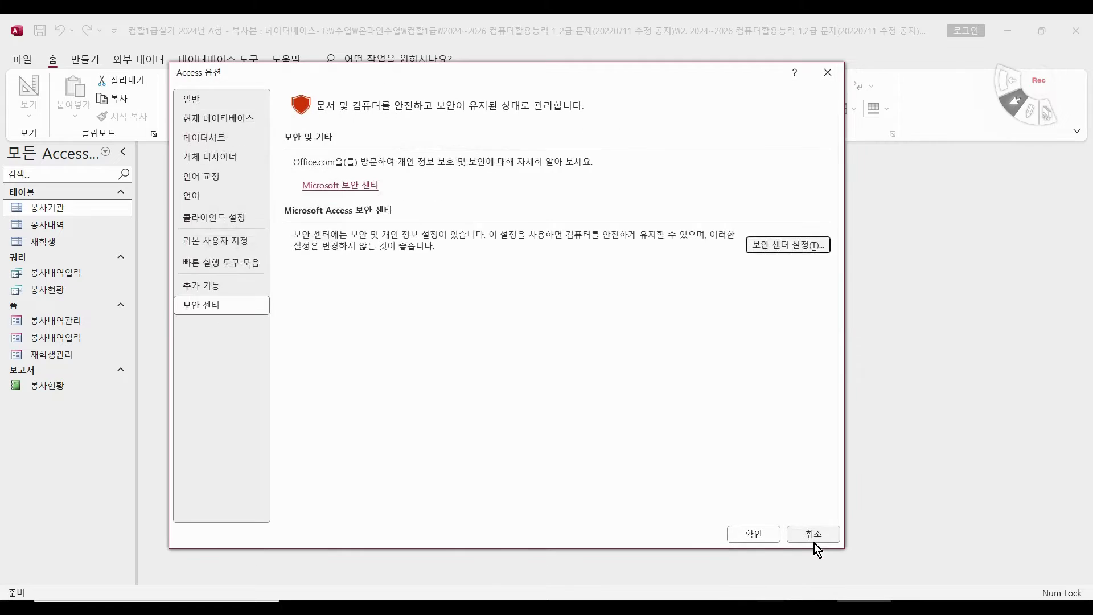
pyautogui.click(814, 541)
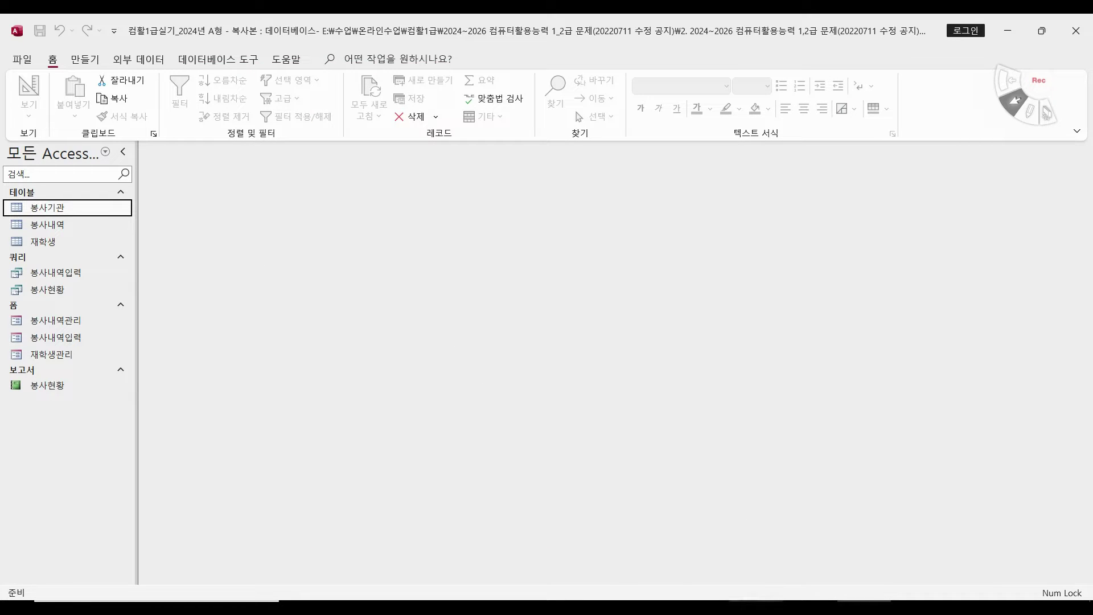
# Step: Switch to 1급 DB A형.pdf in Edge and underline the scores '25점' and '각 3점' with the drawing pen
pyautogui.moveTo(754, 599)
pyautogui.click(718, 575)
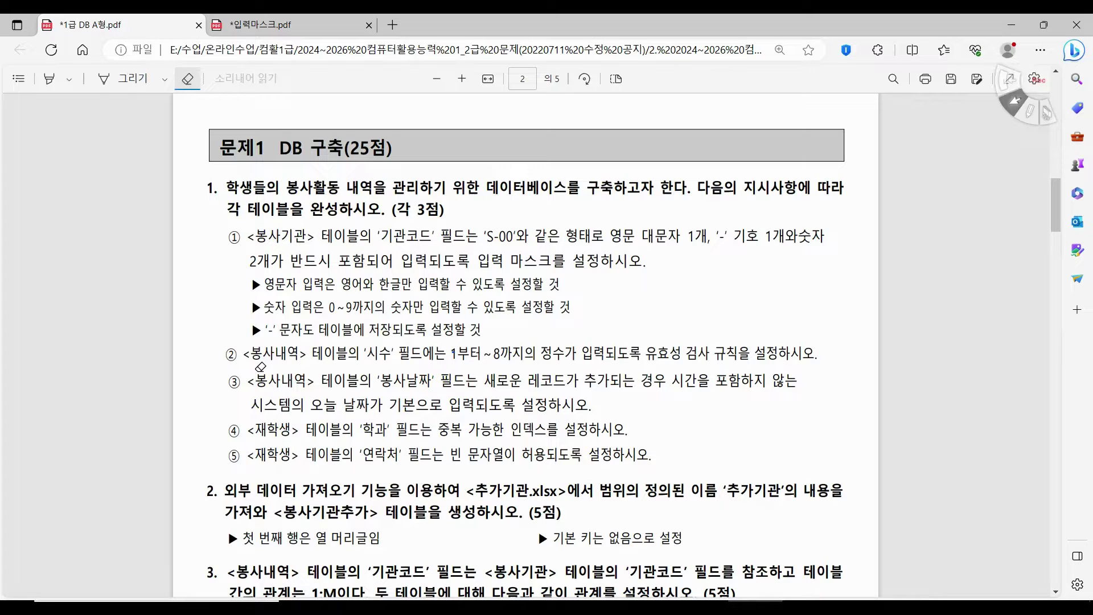
pyautogui.click(128, 79)
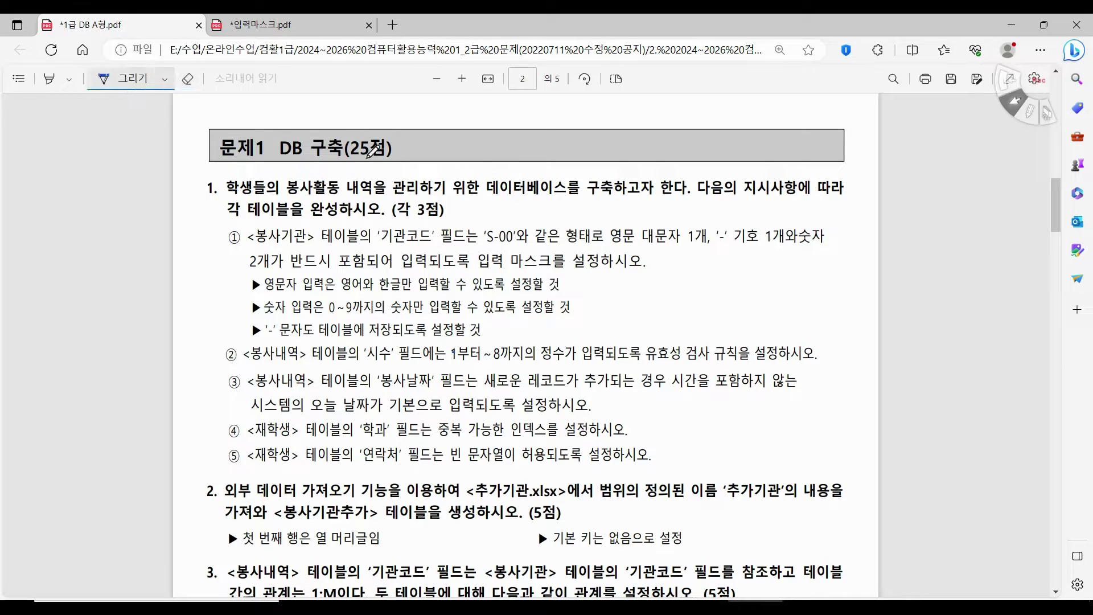
pyautogui.moveTo(345, 157); pyautogui.dragTo(379, 157)
pyautogui.moveTo(400, 217); pyautogui.dragTo(439, 211)
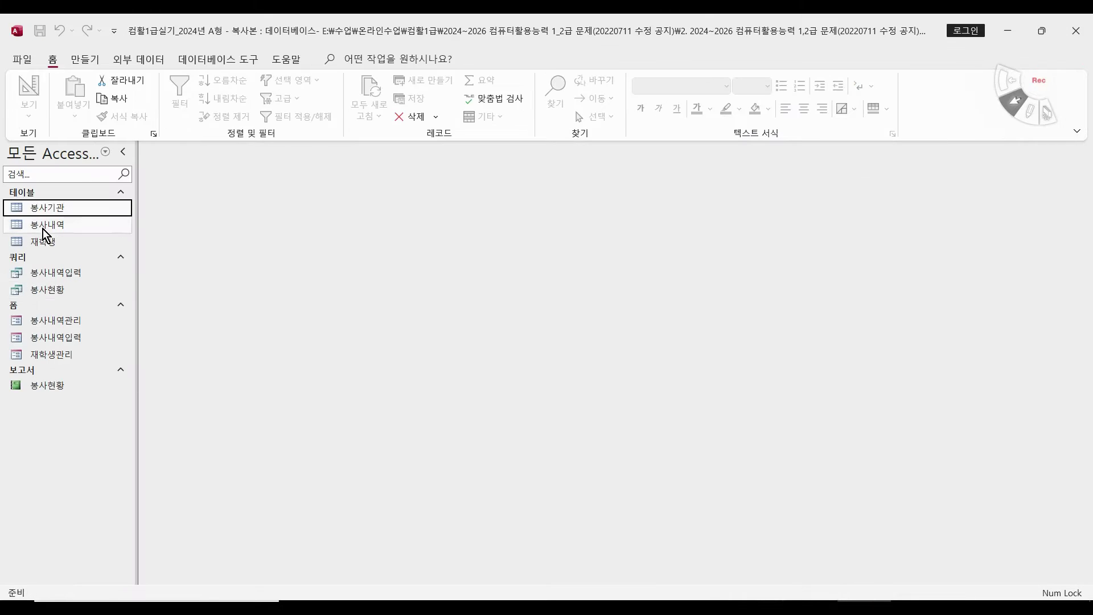
# Step: Open the 봉사기관 table in Design view in Access
pyautogui.rightClick(49, 207)
pyautogui.click(104, 236)
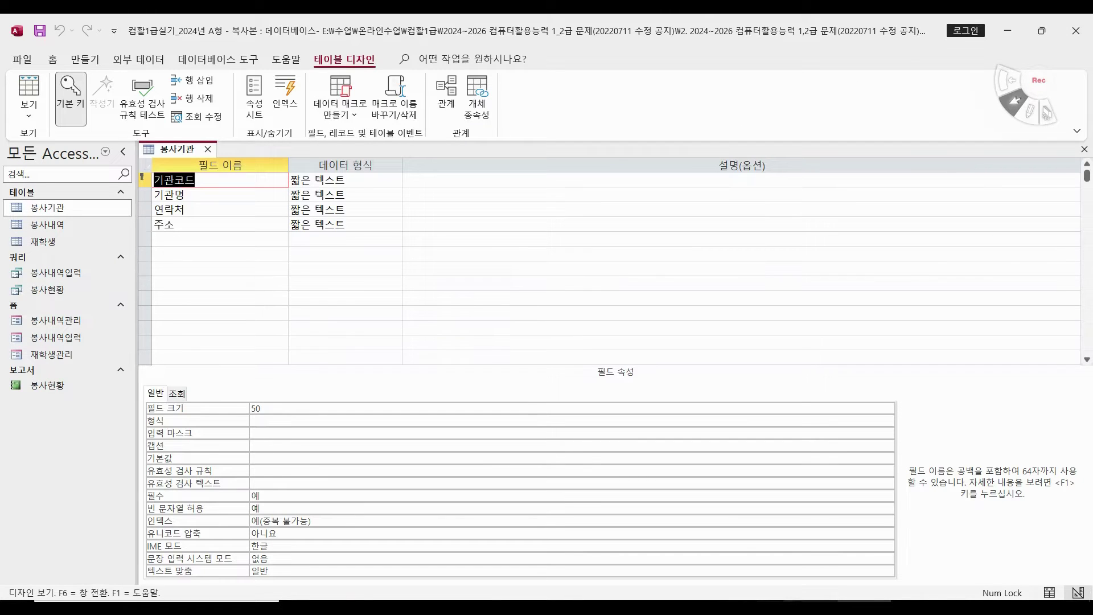
# Step: Return to the exam PDF, box '입력 마스크' in item ①, and underline the character, digit and storage conditions for the 기관코드 field
pyautogui.click(755, 608)
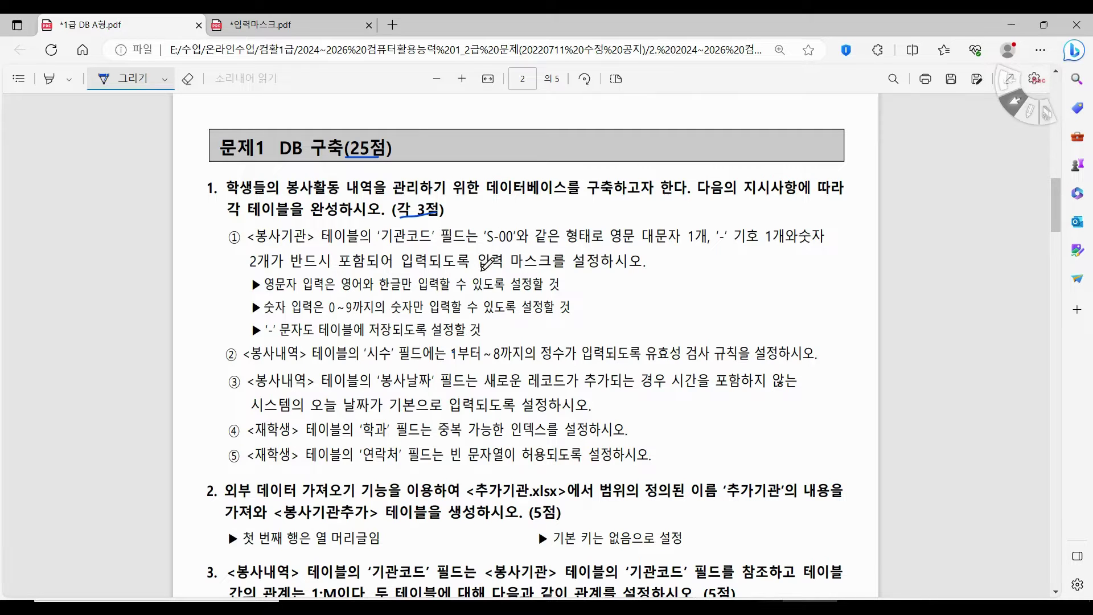
pyautogui.moveTo(481, 269)
pyautogui.mouseDown()
pyautogui.moveTo(552, 268)
pyautogui.moveTo(556, 253)
pyautogui.moveTo(477, 255)
pyautogui.moveTo(479, 268)
pyautogui.mouseUp()
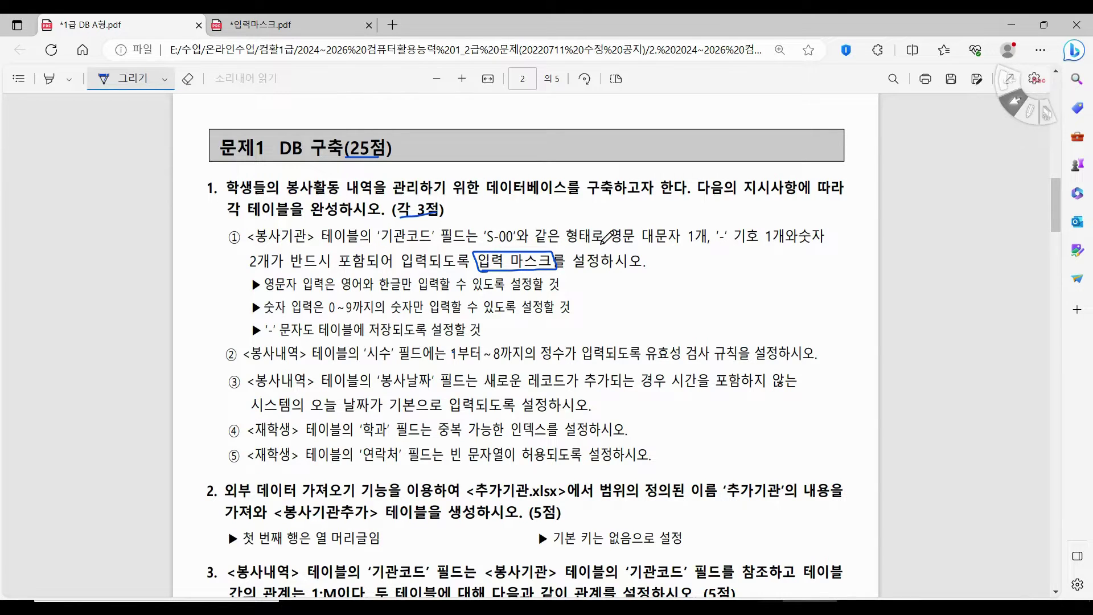
pyautogui.moveTo(602, 242); pyautogui.dragTo(824, 243)
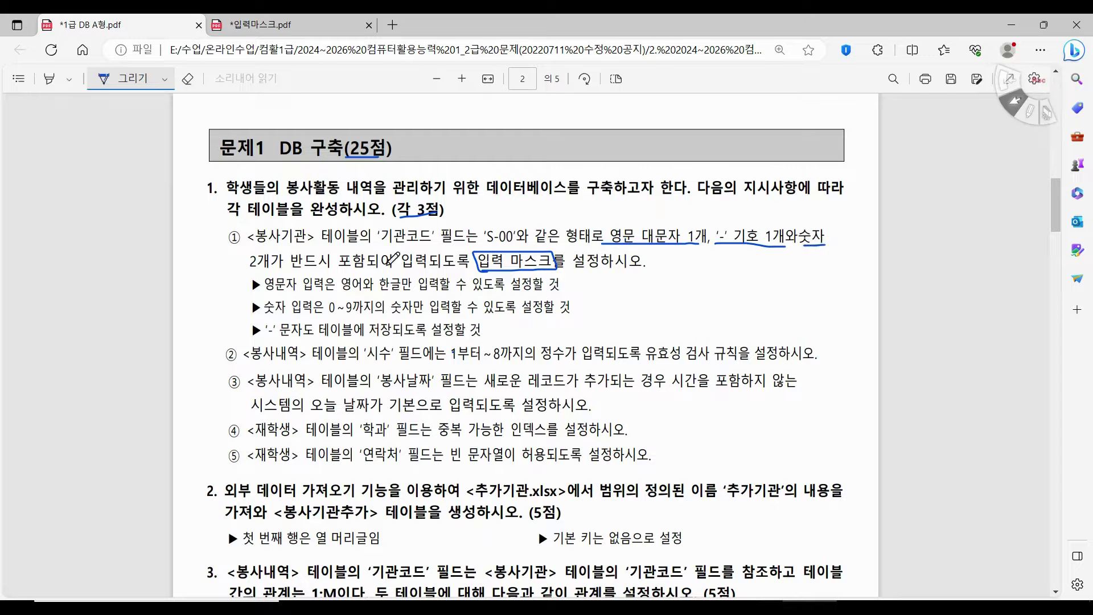
pyautogui.moveTo(248, 268); pyautogui.dragTo(283, 267)
pyautogui.moveTo(342, 292); pyautogui.dragTo(401, 292)
pyautogui.moveTo(327, 313); pyautogui.dragTo(426, 315)
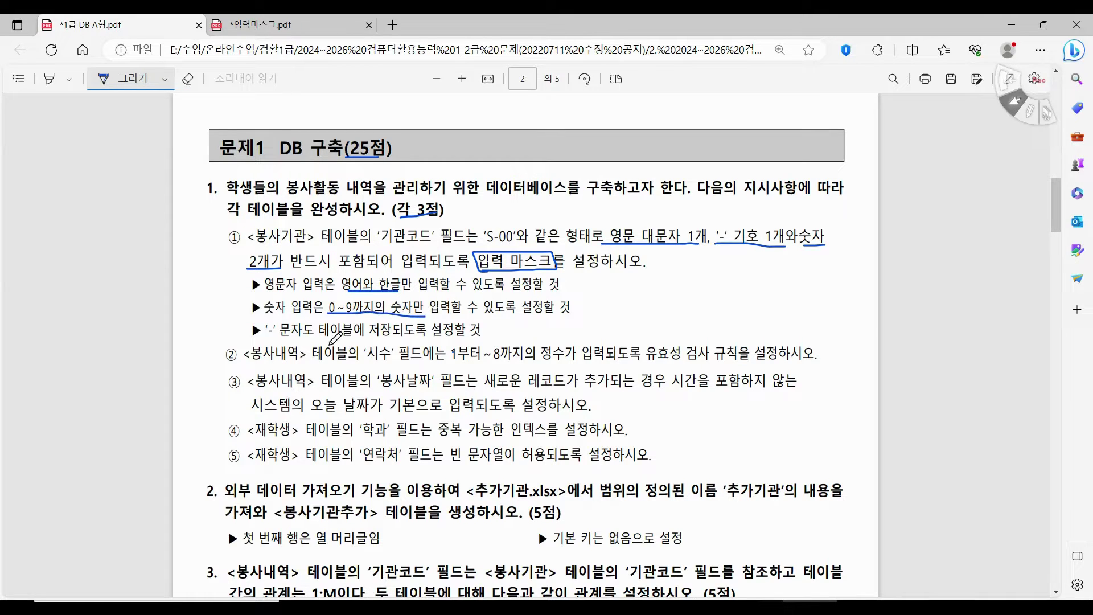
pyautogui.moveTo(388, 339)
pyautogui.mouseDown()
pyautogui.moveTo(371, 325)
pyautogui.moveTo(395, 330)
pyautogui.moveTo(387, 341)
pyautogui.mouseUp()
# Step: Switch to 입력마스크.pdf and pen-mark '입력틀을', the '0' and '1' storage rules, and '서식 문자' with an arrow to '마스크 문자'
pyautogui.click(286, 30)
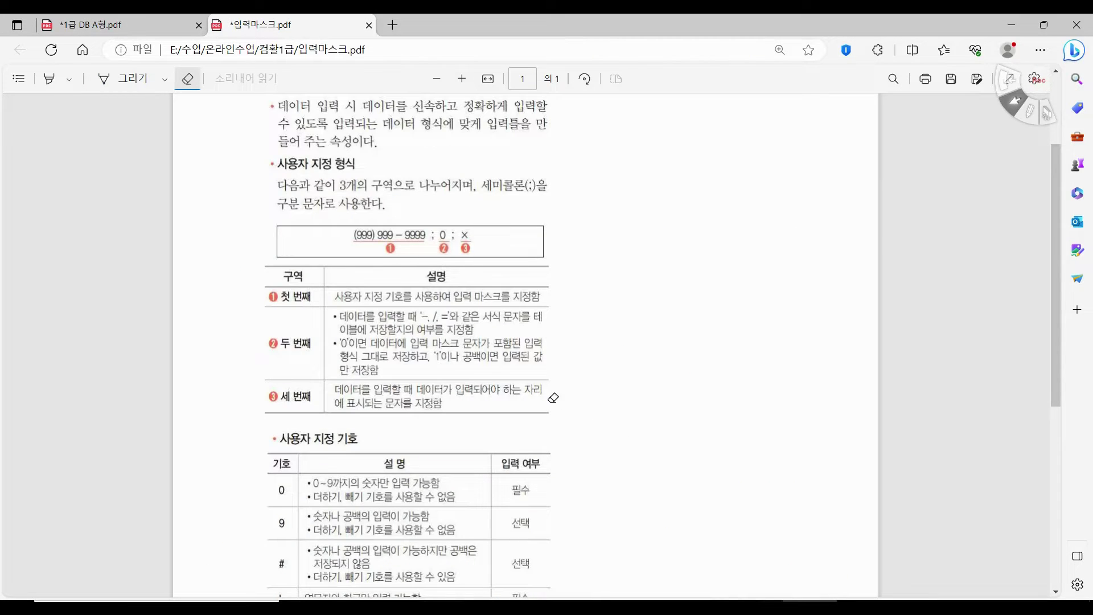
pyautogui.click(126, 79)
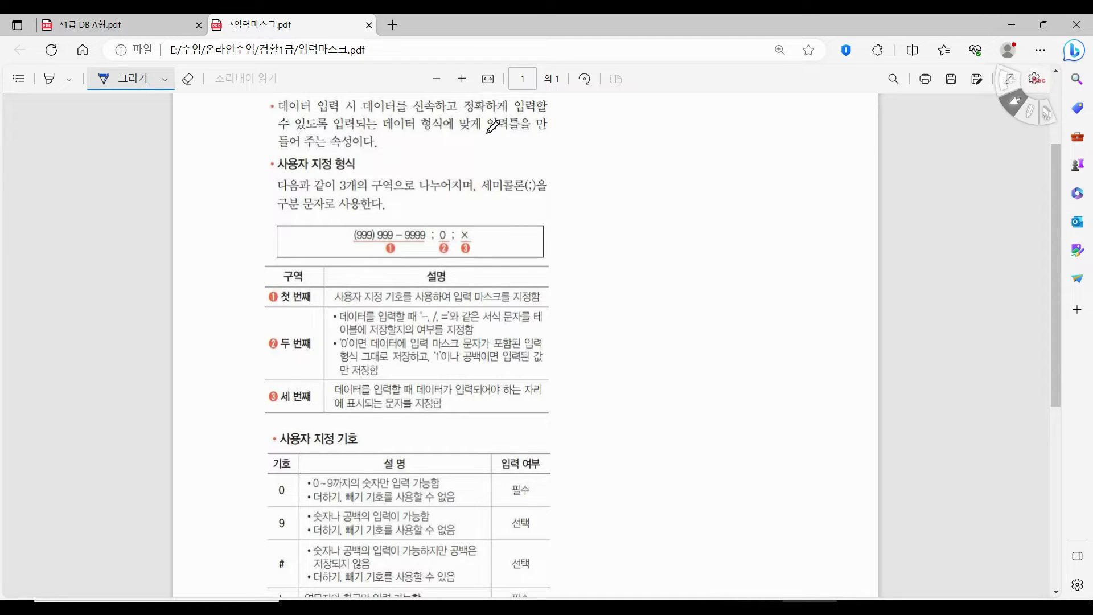
pyautogui.moveTo(487, 132); pyautogui.dragTo(529, 134)
pyautogui.moveTo(411, 349)
pyautogui.mouseDown()
pyautogui.moveTo(399, 345)
pyautogui.moveTo(411, 365)
pyautogui.moveTo(485, 361)
pyautogui.mouseUp()
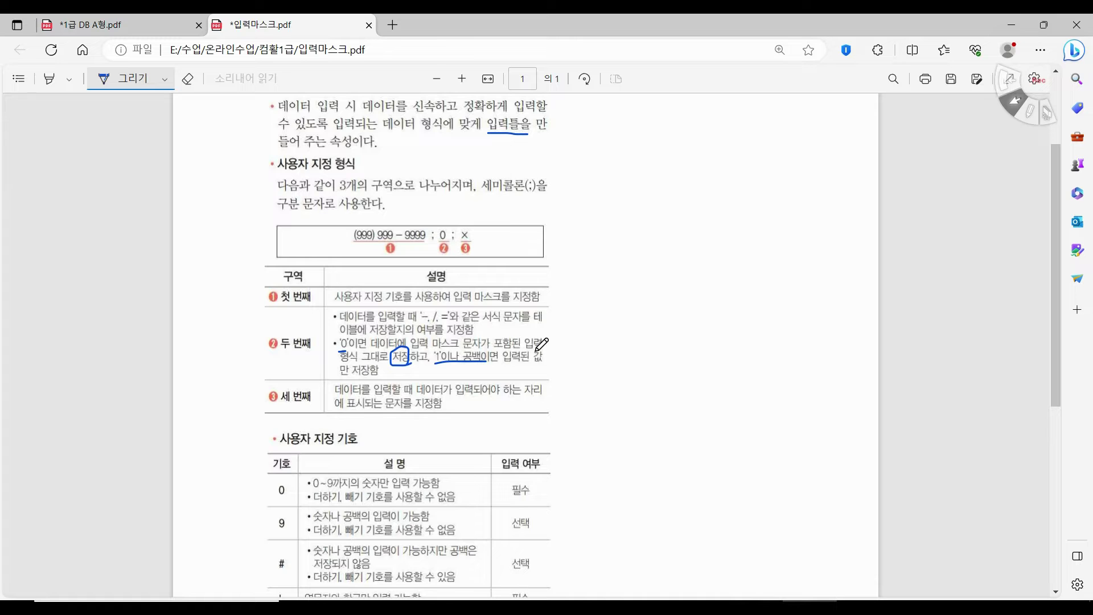
pyautogui.moveTo(432, 348); pyautogui.dragTo(466, 348)
pyautogui.moveTo(515, 317)
pyautogui.mouseDown()
pyautogui.moveTo(489, 304)
pyautogui.moveTo(526, 307)
pyautogui.moveTo(470, 337)
pyautogui.moveTo(482, 341)
pyautogui.mouseUp()
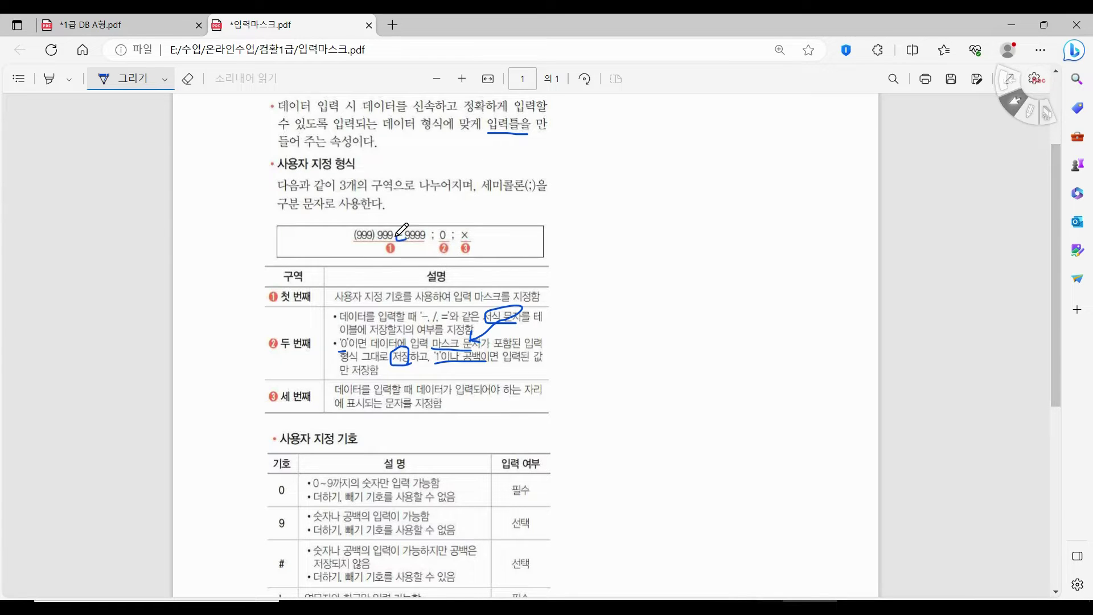
# Step: Circle the literal characters and whole first section of the sample mask, circle the second section's '0' rule, and underline the third section's description
pyautogui.moveTo(397, 236)
pyautogui.mouseDown()
pyautogui.moveTo(353, 226)
pyautogui.moveTo(378, 232)
pyautogui.moveTo(376, 242)
pyautogui.mouseUp()
pyautogui.moveTo(365, 345)
pyautogui.mouseDown()
pyautogui.moveTo(336, 339)
pyautogui.moveTo(353, 337)
pyautogui.mouseUp()
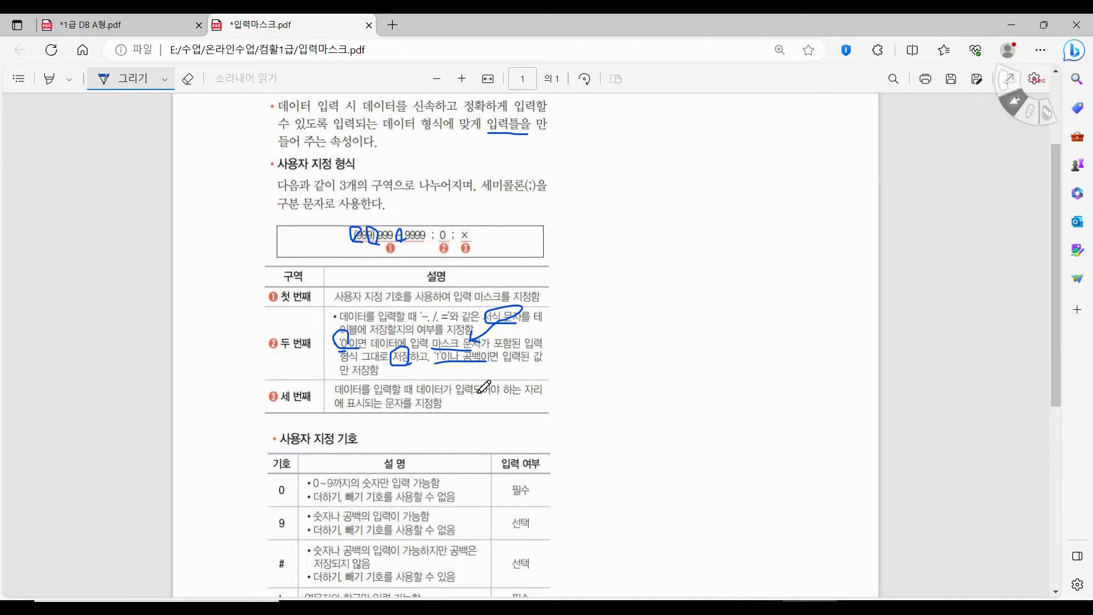
pyautogui.moveTo(500, 410); pyautogui.dragTo(515, 410)
pyautogui.moveTo(425, 253)
pyautogui.mouseDown()
pyautogui.moveTo(400, 257)
pyautogui.moveTo(350, 203)
pyautogui.moveTo(422, 206)
pyautogui.moveTo(435, 235)
pyautogui.moveTo(414, 252)
pyautogui.mouseUp()
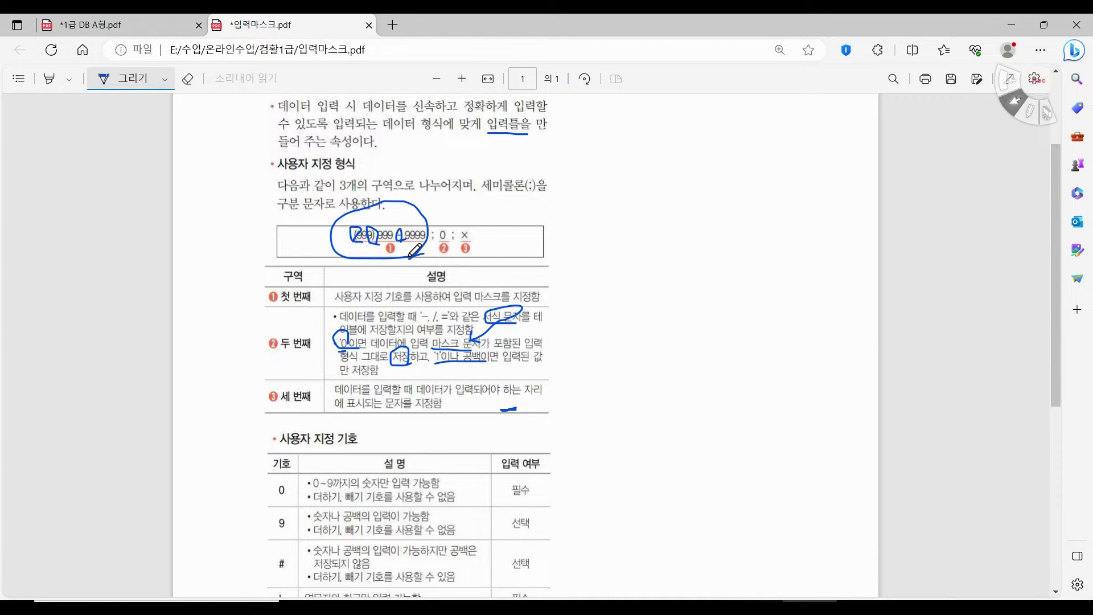
# Step: In the custom symbol table, circle and link '0' and '9', and underline their descriptions and '필수' / '선택' entries
pyautogui.scroll(-4, 414, 250)
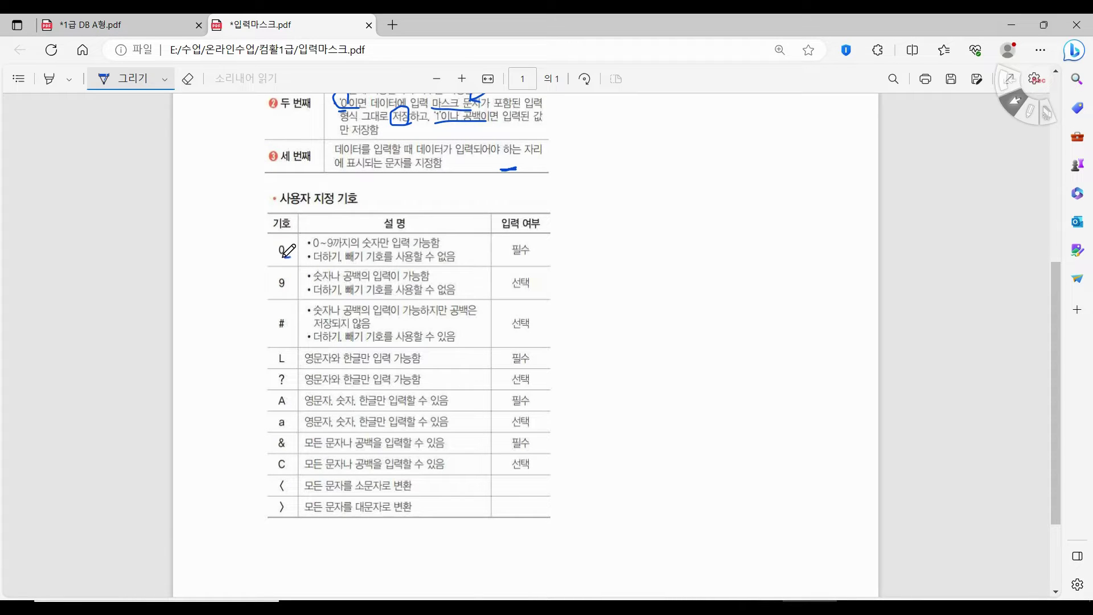
pyautogui.moveTo(282, 257)
pyautogui.mouseDown()
pyautogui.moveTo(275, 246)
pyautogui.moveTo(286, 241)
pyautogui.moveTo(285, 294)
pyautogui.mouseUp()
pyautogui.moveTo(263, 246); pyautogui.dragTo(254, 277)
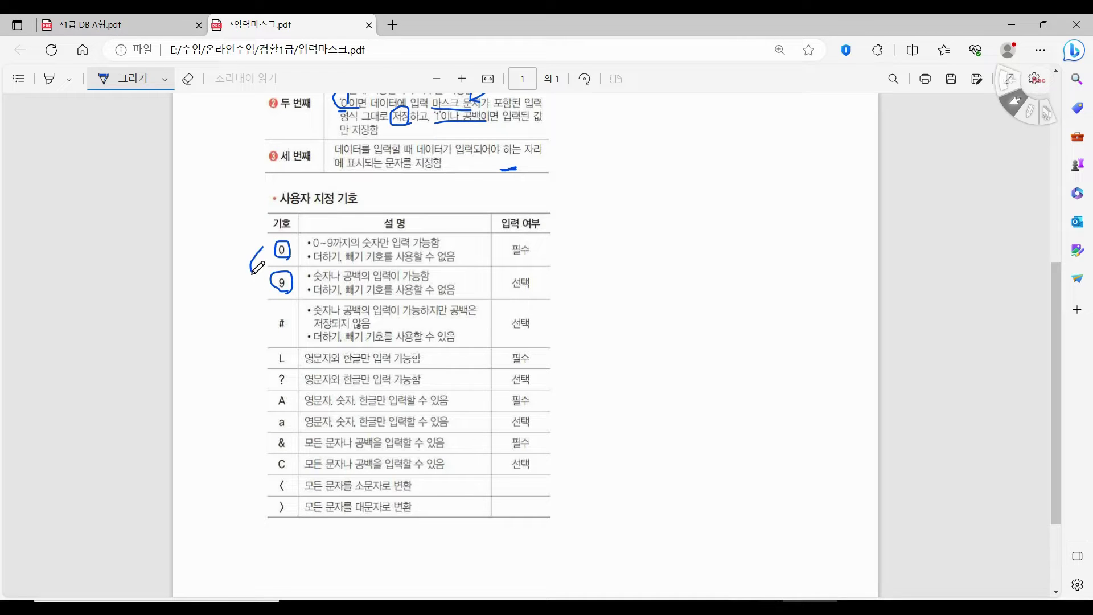
pyautogui.moveTo(308, 248); pyautogui.dragTo(395, 244)
pyautogui.moveTo(313, 281); pyautogui.dragTo(359, 280)
pyautogui.moveTo(505, 256); pyautogui.dragTo(533, 257)
pyautogui.moveTo(505, 292); pyautogui.dragTo(539, 293)
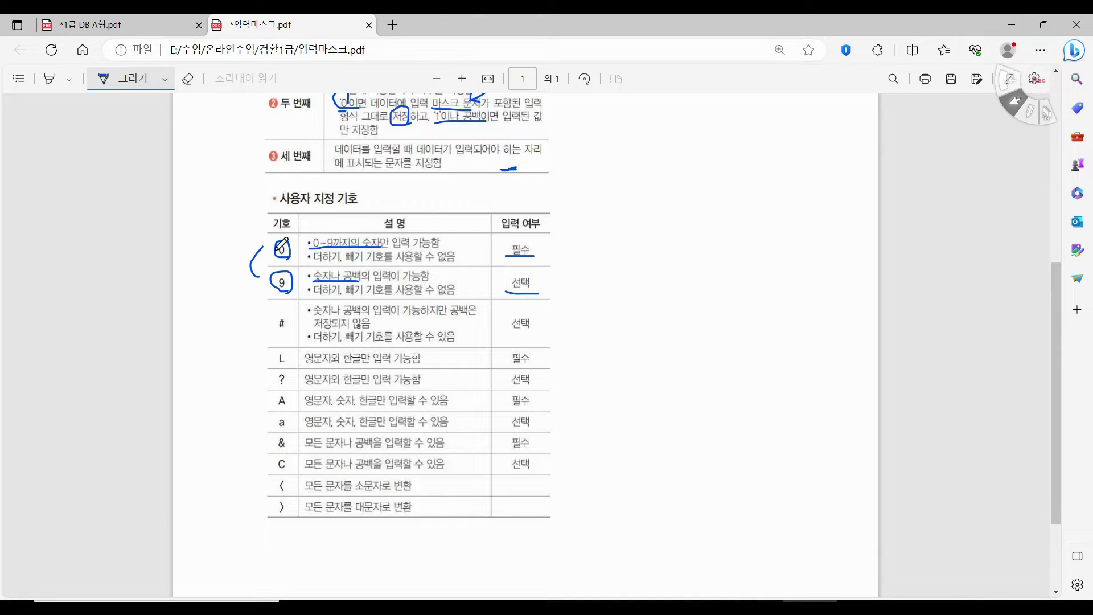
pyautogui.moveTo(302, 248)
pyautogui.mouseDown()
pyautogui.moveTo(273, 260)
pyautogui.moveTo(268, 239)
pyautogui.moveTo(297, 260)
pyautogui.mouseUp()
# Step: Circle and link the 'L' and 'A' symbols, underline which characters each one allows, and circle 'L' a second time
pyautogui.moveTo(295, 359)
pyautogui.mouseDown()
pyautogui.moveTo(277, 366)
pyautogui.moveTo(276, 348)
pyautogui.moveTo(293, 359)
pyautogui.mouseUp()
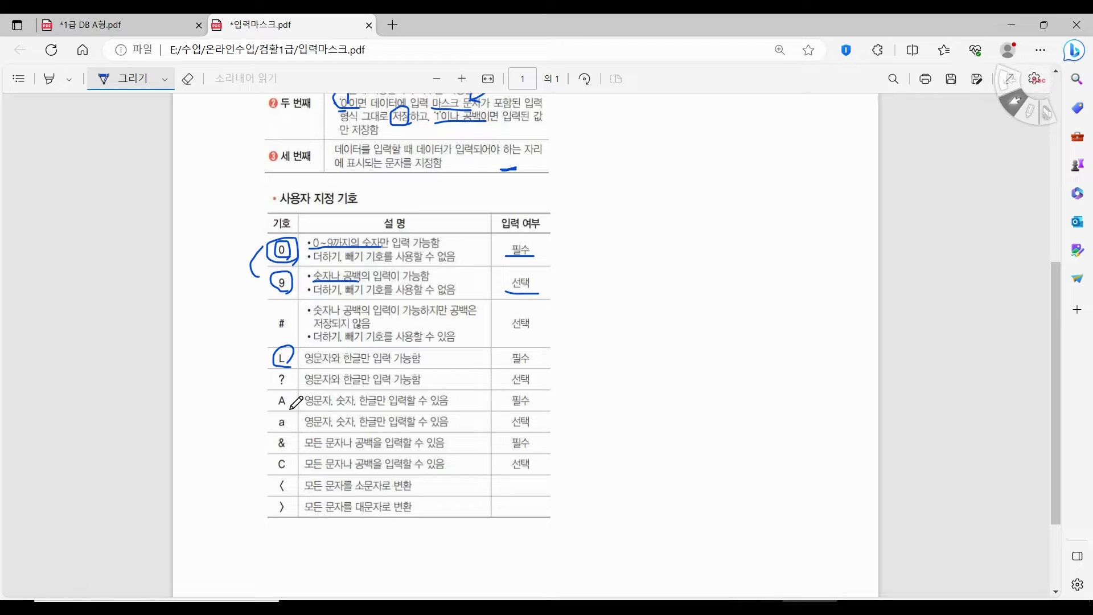
pyautogui.moveTo(290, 409)
pyautogui.mouseDown()
pyautogui.moveTo(274, 396)
pyautogui.moveTo(292, 394)
pyautogui.moveTo(291, 408)
pyautogui.mouseUp()
pyautogui.moveTo(271, 362); pyautogui.dragTo(270, 403)
pyautogui.moveTo(305, 363); pyautogui.dragTo(364, 360)
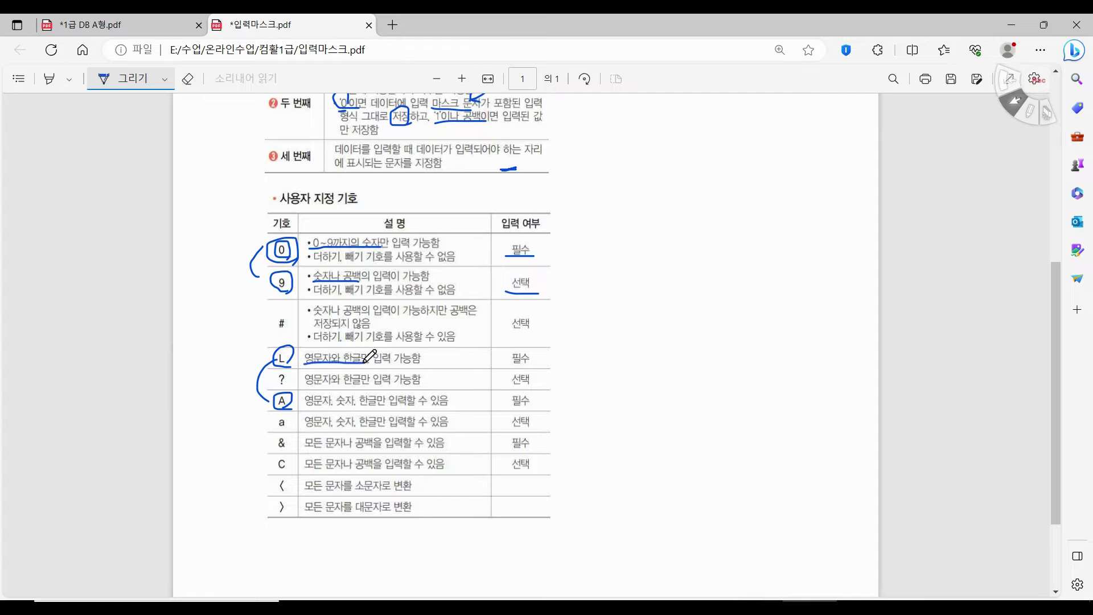
pyautogui.moveTo(300, 409); pyautogui.dragTo(387, 409)
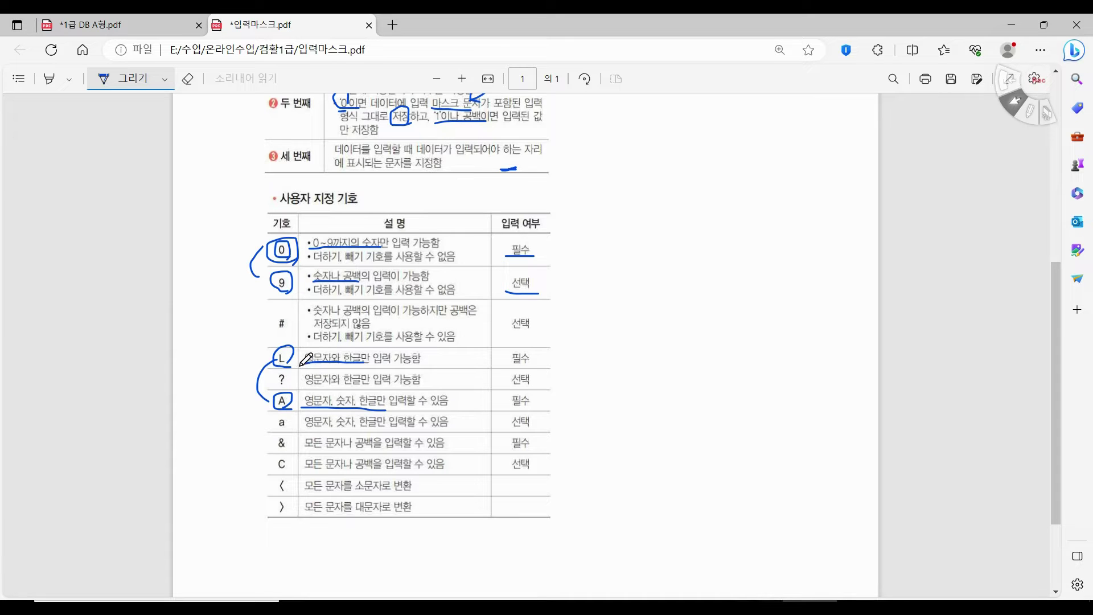
pyautogui.moveTo(300, 365)
pyautogui.mouseDown()
pyautogui.moveTo(272, 347)
pyautogui.moveTo(295, 367)
pyautogui.mouseUp()
# Step: Bracket the '<' and '>' rows, handwrite 'A a' with '>L' and '<L' beside the table, and draw a large X over them
pyautogui.moveTo(269, 485); pyautogui.dragTo(259, 510)
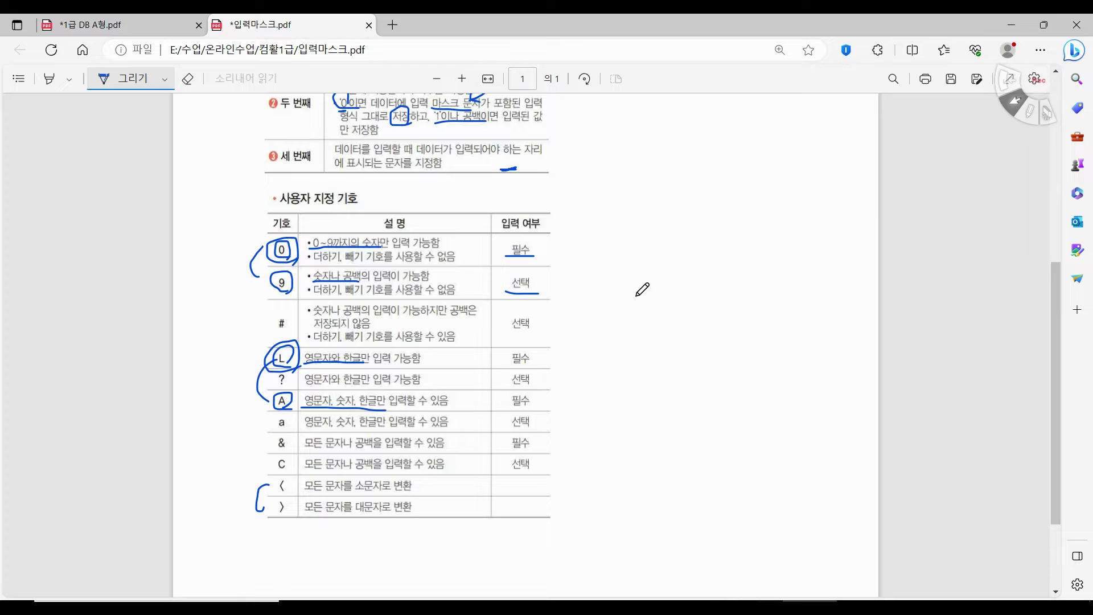
pyautogui.moveTo(616, 314)
pyautogui.mouseDown()
pyautogui.moveTo(629, 259)
pyautogui.moveTo(650, 310)
pyautogui.moveTo(650, 280)
pyautogui.moveTo(683, 279)
pyautogui.moveTo(713, 301)
pyautogui.mouseUp()
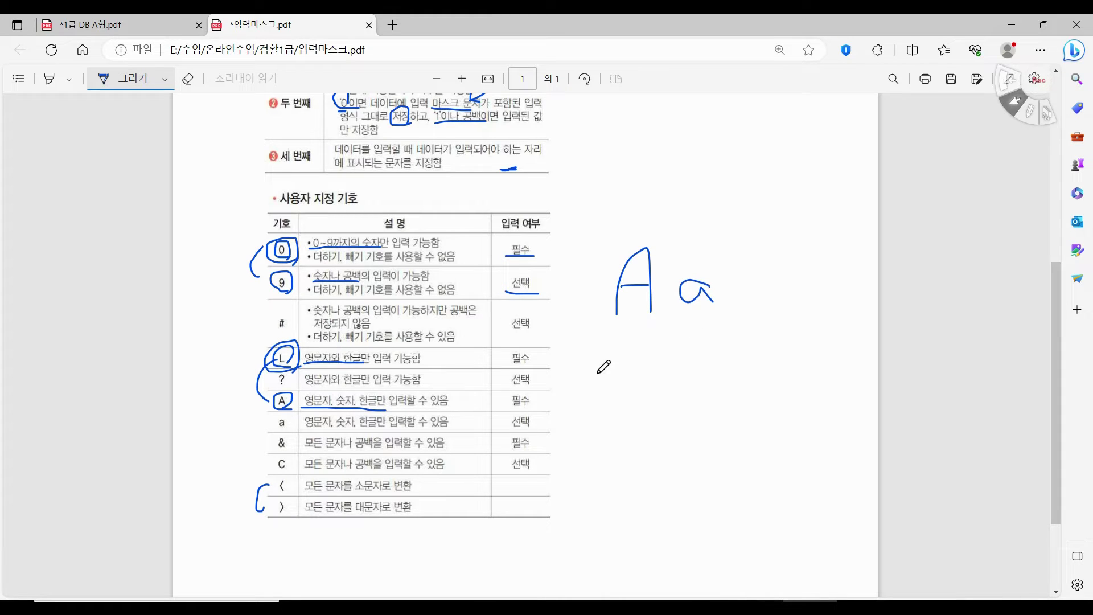
pyautogui.moveTo(588, 366)
pyautogui.mouseDown()
pyautogui.moveTo(611, 396)
pyautogui.moveTo(589, 408)
pyautogui.mouseUp()
pyautogui.moveTo(645, 344)
pyautogui.mouseDown()
pyautogui.moveTo(646, 390)
pyautogui.moveTo(671, 403)
pyautogui.mouseUp()
pyautogui.moveTo(725, 347)
pyautogui.mouseDown()
pyautogui.moveTo(702, 387)
pyautogui.moveTo(711, 405)
pyautogui.mouseUp()
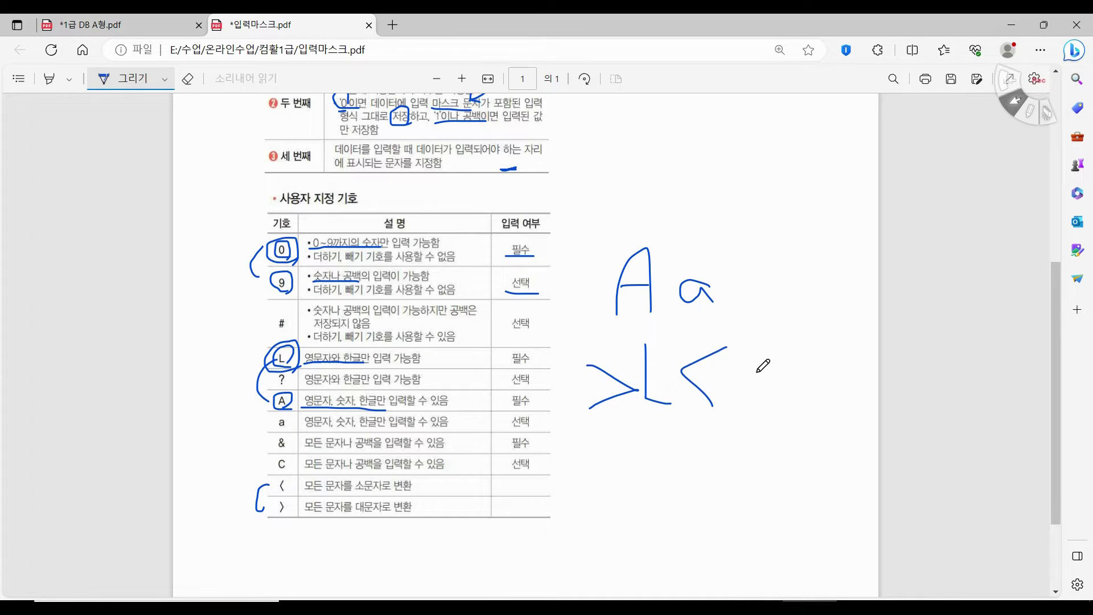
pyautogui.moveTo(746, 341); pyautogui.dragTo(768, 388)
pyautogui.click(757, 372)
pyautogui.moveTo(748, 325); pyautogui.dragTo(635, 385)
pyautogui.moveTo(636, 347); pyautogui.dragTo(725, 410)
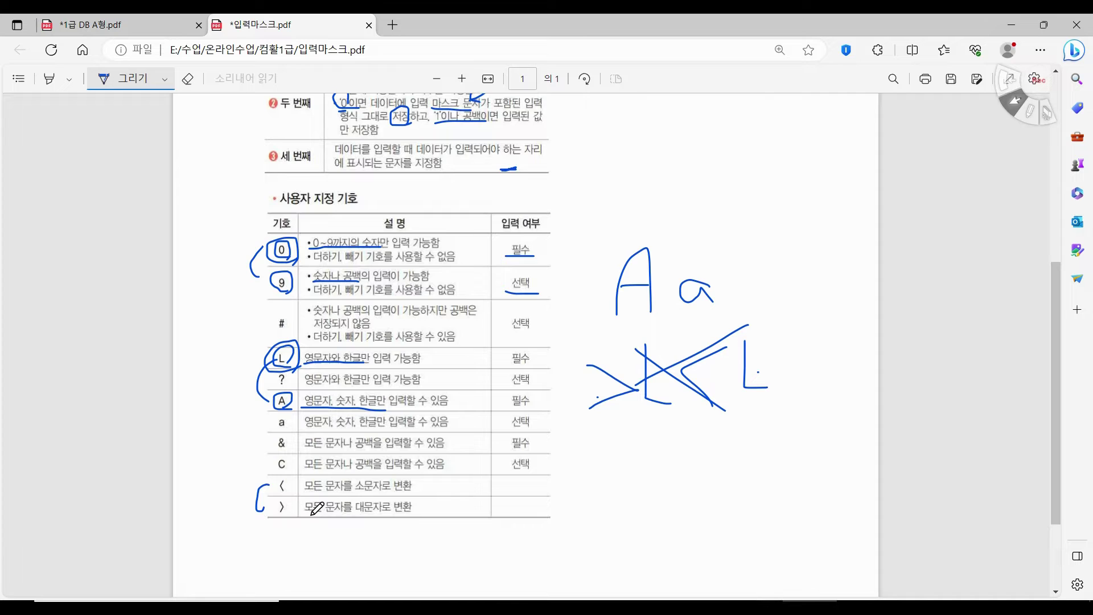
# Step: Box '모든 문자' in the '<' and '>' rows and handwrite notes below the table with an arrow from those symbols
pyautogui.moveTo(306, 519)
pyautogui.mouseDown()
pyautogui.moveTo(306, 494)
pyautogui.moveTo(328, 474)
pyautogui.moveTo(347, 480)
pyautogui.moveTo(343, 512)
pyautogui.moveTo(308, 514)
pyautogui.moveTo(284, 544)
pyautogui.moveTo(305, 538)
pyautogui.moveTo(308, 548)
pyautogui.moveTo(291, 557)
pyautogui.mouseUp()
pyautogui.moveTo(342, 528)
pyautogui.mouseDown()
pyautogui.moveTo(342, 549)
pyautogui.moveTo(352, 535)
pyautogui.mouseUp()
pyautogui.moveTo(343, 533)
pyautogui.mouseDown()
pyautogui.moveTo(322, 534)
pyautogui.moveTo(355, 554)
pyautogui.mouseUp()
pyautogui.moveTo(354, 543)
pyautogui.mouseDown()
pyautogui.moveTo(367, 543)
pyautogui.moveTo(368, 559)
pyautogui.moveTo(374, 540)
pyautogui.moveTo(400, 532)
pyautogui.moveTo(411, 551)
pyautogui.moveTo(421, 539)
pyautogui.moveTo(439, 562)
pyautogui.moveTo(404, 585)
pyautogui.moveTo(439, 579)
pyautogui.mouseUp()
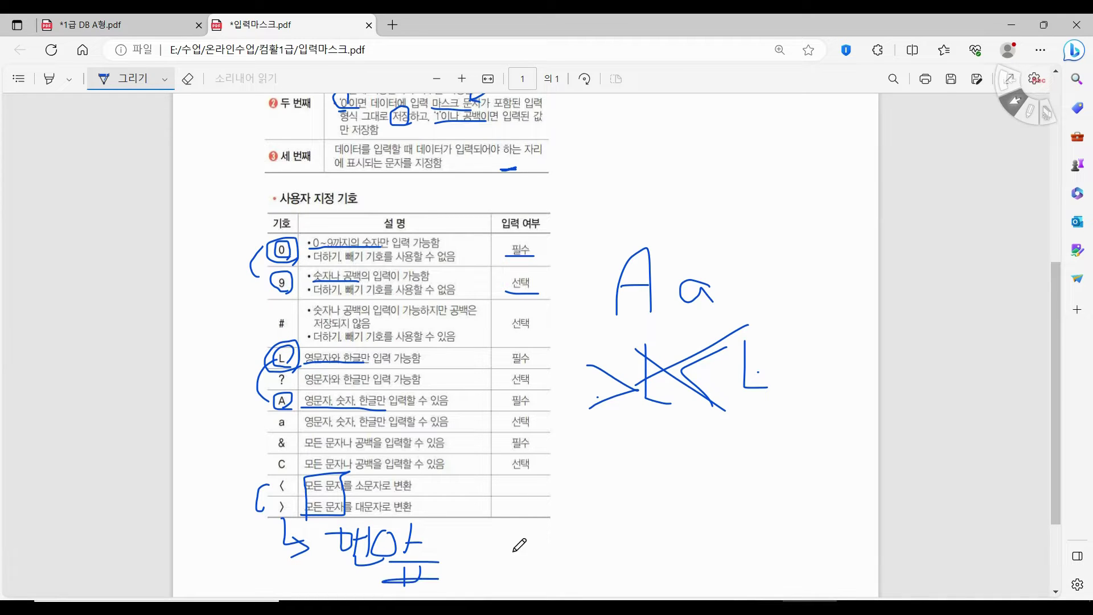
pyautogui.moveTo(510, 514); pyautogui.dragTo(507, 555)
pyautogui.moveTo(537, 494)
pyautogui.mouseDown()
pyautogui.moveTo(538, 563)
pyautogui.moveTo(564, 511)
pyautogui.moveTo(617, 538)
pyautogui.mouseUp()
pyautogui.moveTo(613, 511)
pyautogui.mouseDown()
pyautogui.moveTo(613, 561)
pyautogui.moveTo(632, 562)
pyautogui.mouseUp()
# Step: Return to 1급 DB A형.pdf and handwrite the mask '>L-00;0' beside the conditions of item ①
pyautogui.moveTo(673, 609)
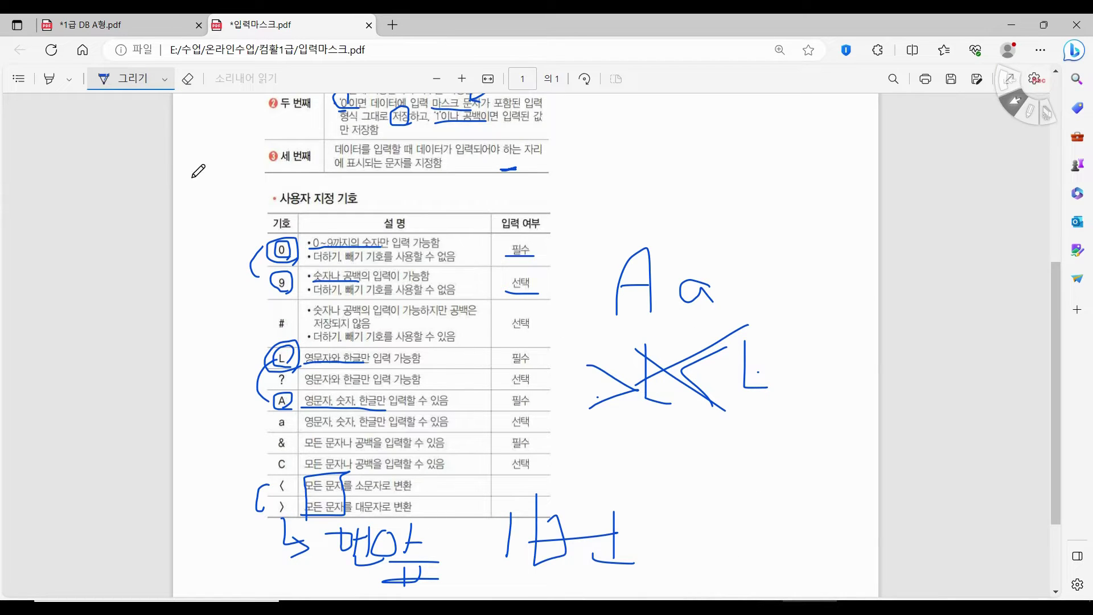
pyautogui.click(96, 24)
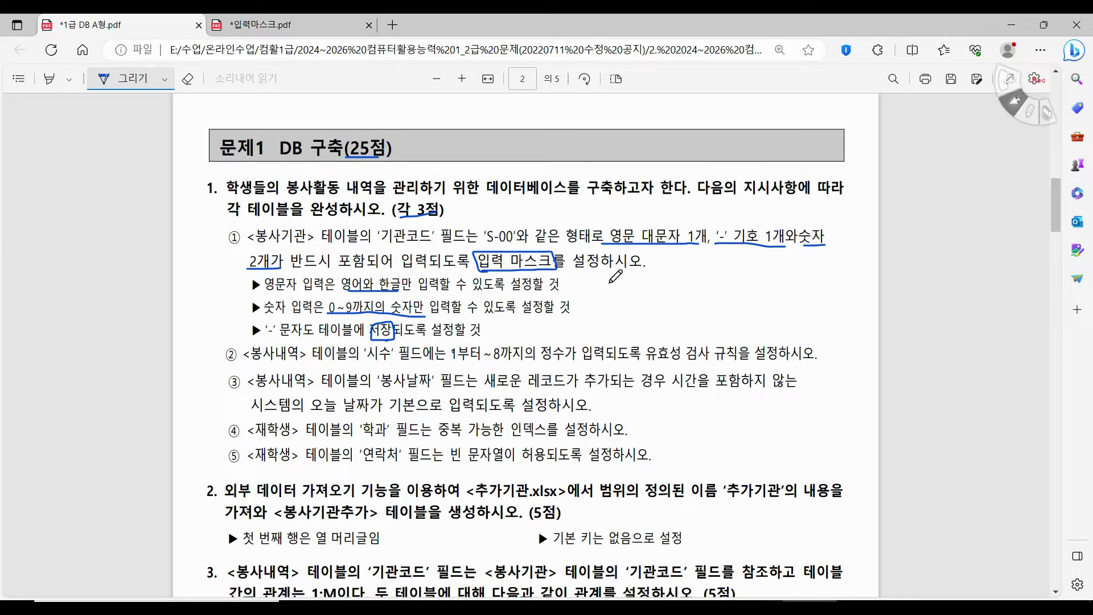
pyautogui.moveTo(608, 281)
pyautogui.mouseDown()
pyautogui.moveTo(648, 305)
pyautogui.moveTo(605, 325)
pyautogui.mouseUp()
pyautogui.moveTo(660, 274)
pyautogui.mouseDown()
pyautogui.moveTo(658, 316)
pyautogui.moveTo(684, 331)
pyautogui.mouseUp()
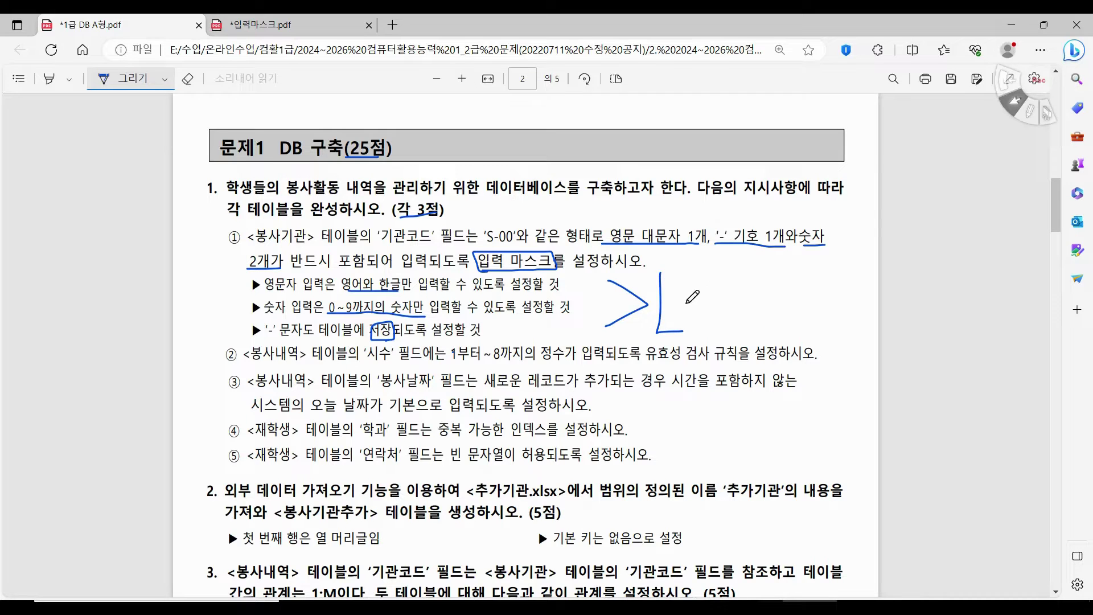
pyautogui.moveTo(687, 302)
pyautogui.mouseDown()
pyautogui.moveTo(749, 284)
pyautogui.moveTo(717, 283)
pyautogui.moveTo(772, 311)
pyautogui.moveTo(754, 291)
pyautogui.mouseUp()
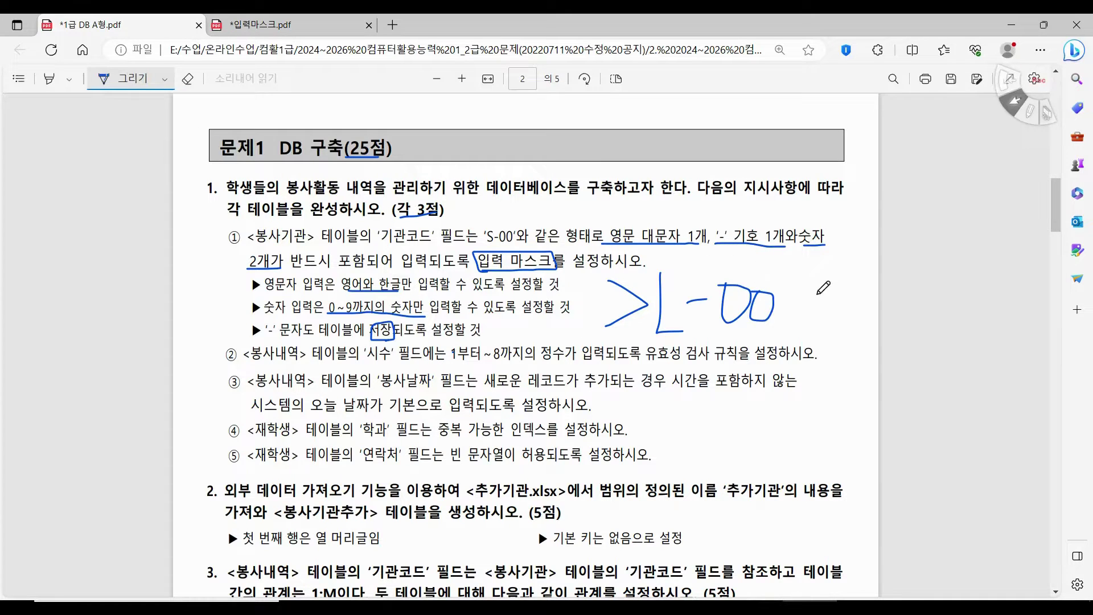
pyautogui.moveTo(793, 288); pyautogui.dragTo(782, 323)
pyautogui.moveTo(799, 297)
pyautogui.mouseDown()
pyautogui.moveTo(821, 316)
pyautogui.moveTo(808, 317)
pyautogui.mouseUp()
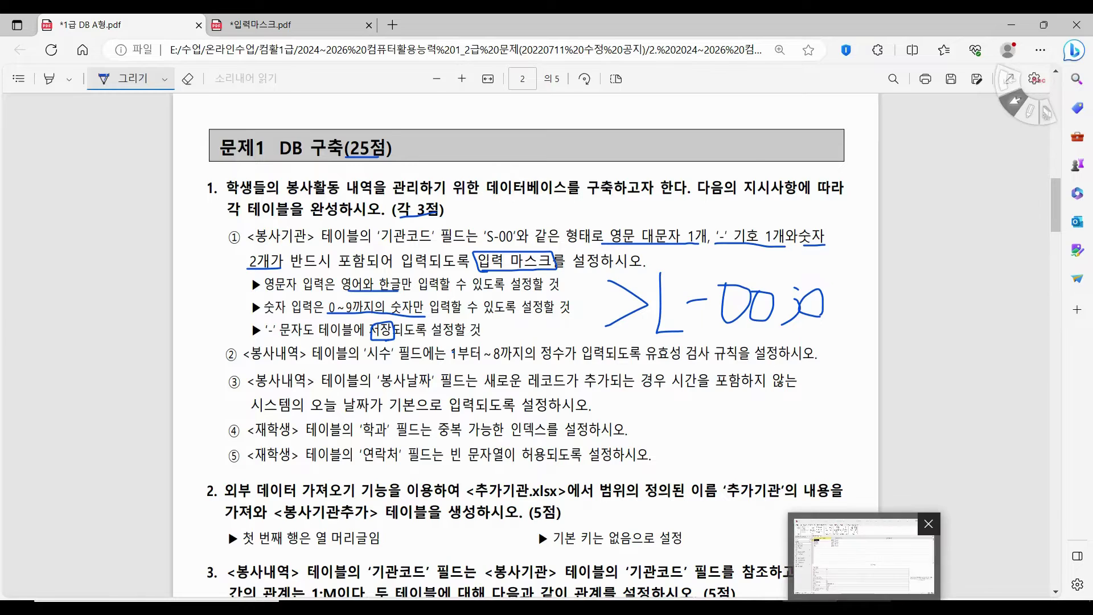
# Step: Switch to Access, set the 기관코드 field's input mask to >L-00;0, and save the 봉사기관 table
pyautogui.hotkey('alt', 'Tab')
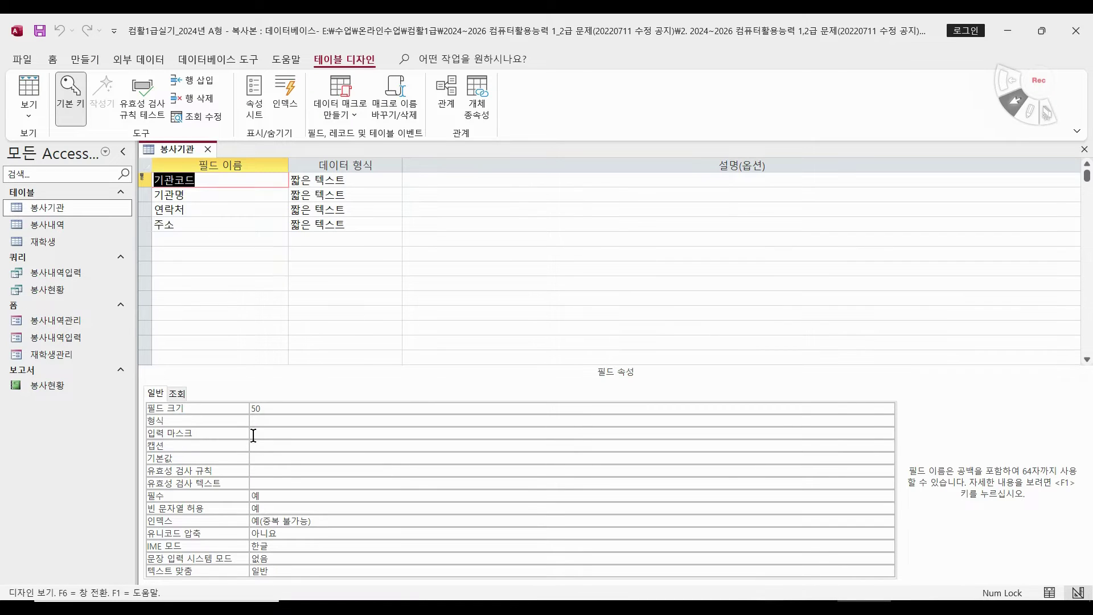
pyautogui.click(272, 429)
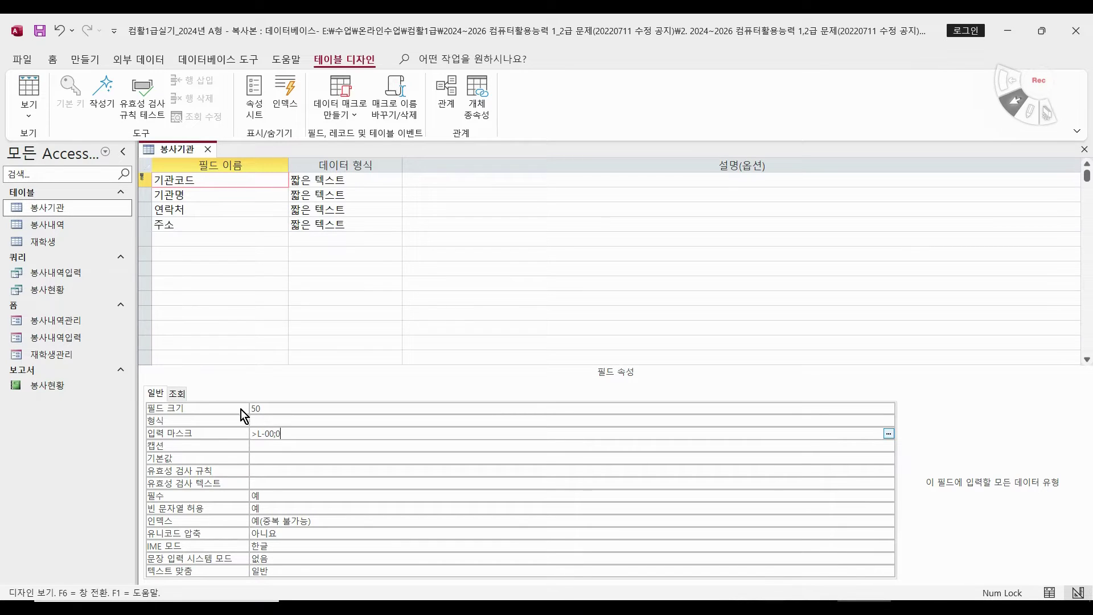
pyautogui.click(39, 32)
# Step: Show the 봉사기관 table as a datasheet and check how the mask appears in the 기관코드 column's new and existing records
pyautogui.click(29, 85)
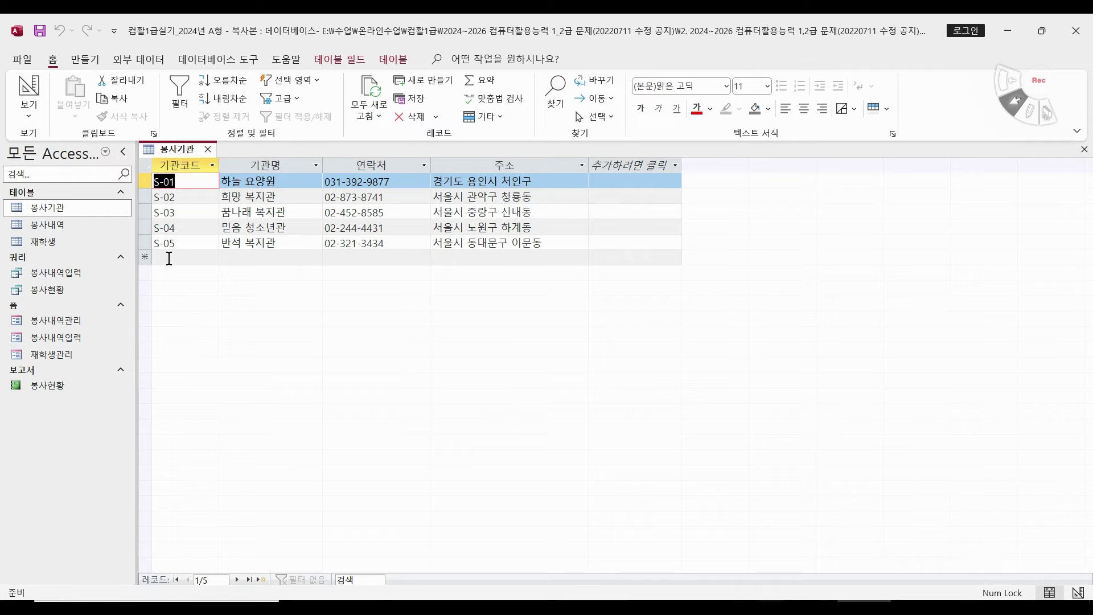
pyautogui.click(169, 258)
pyautogui.click(154, 256)
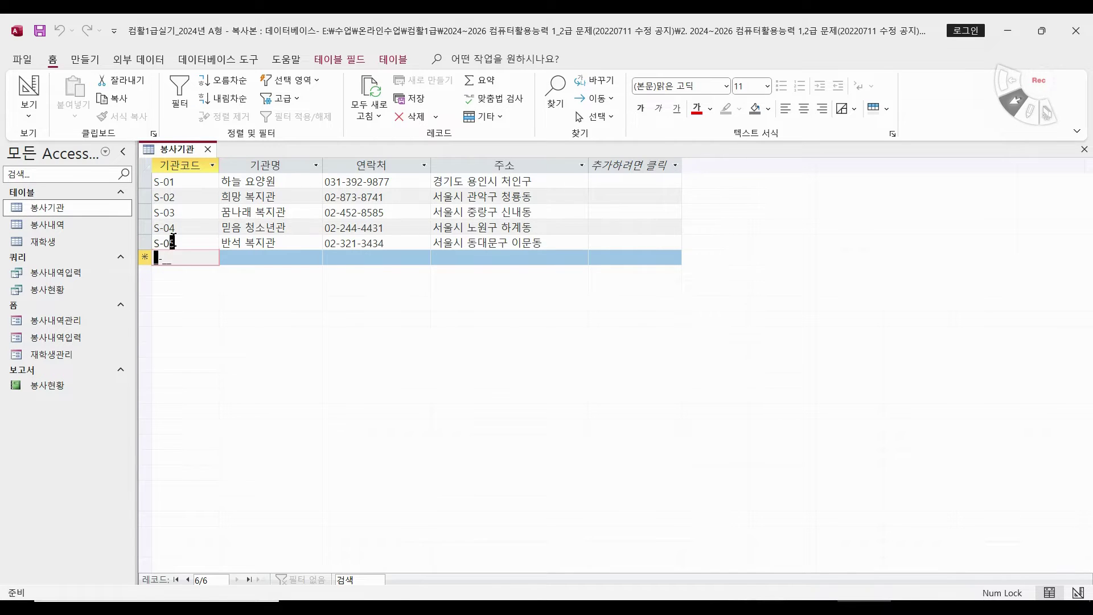
pyautogui.click(173, 238)
pyautogui.click(158, 259)
pyautogui.click(153, 238)
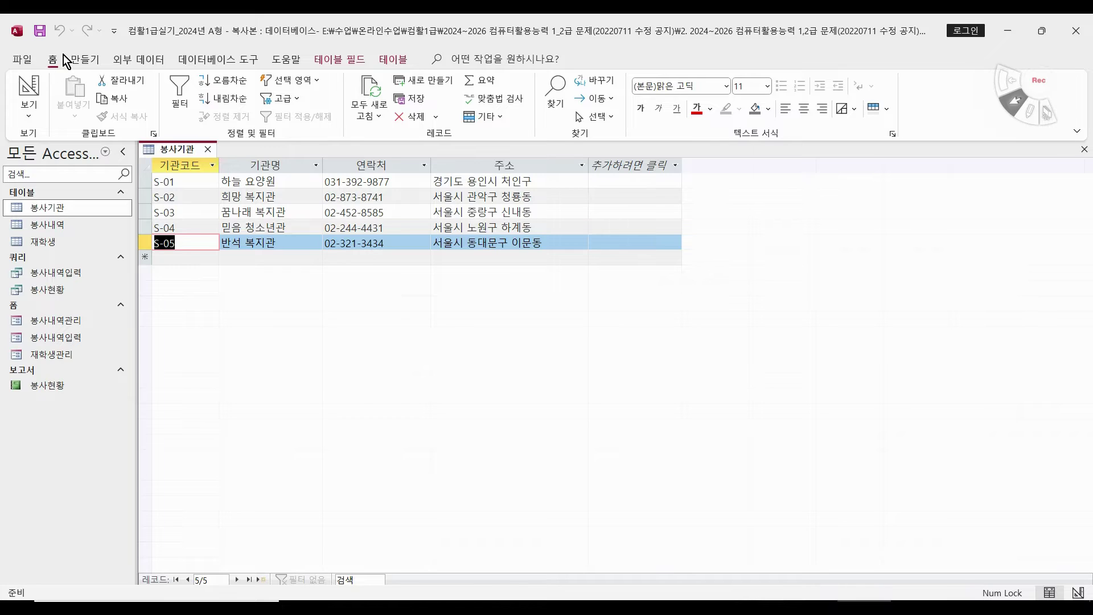
pyautogui.click(196, 244)
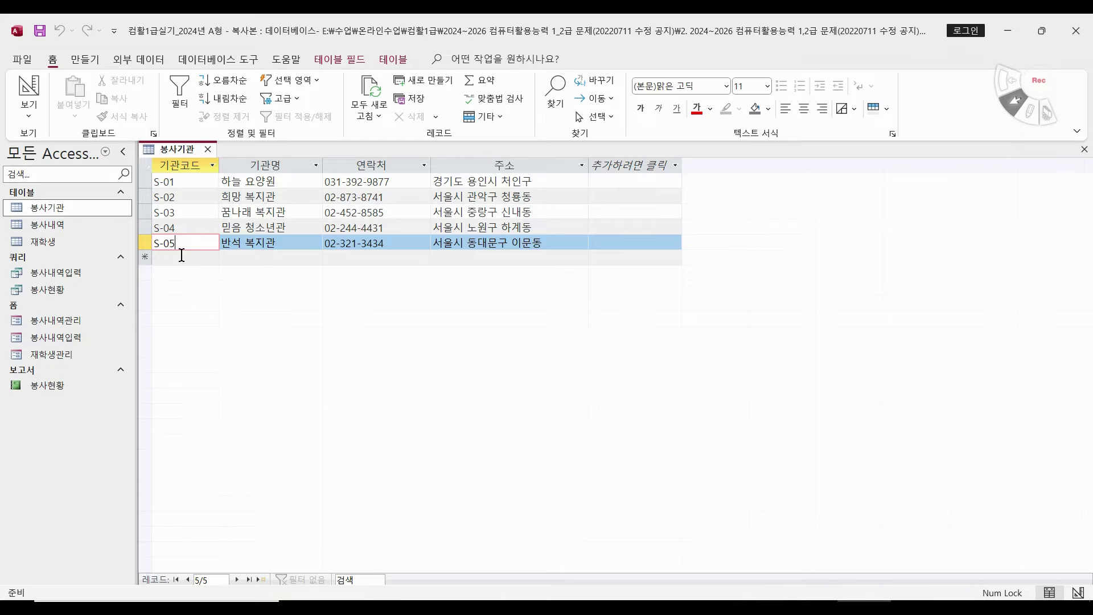
# Step: Return 봉사기관 to Design view, close it, and open the 봉사내역 table in Design view
pyautogui.click(34, 97)
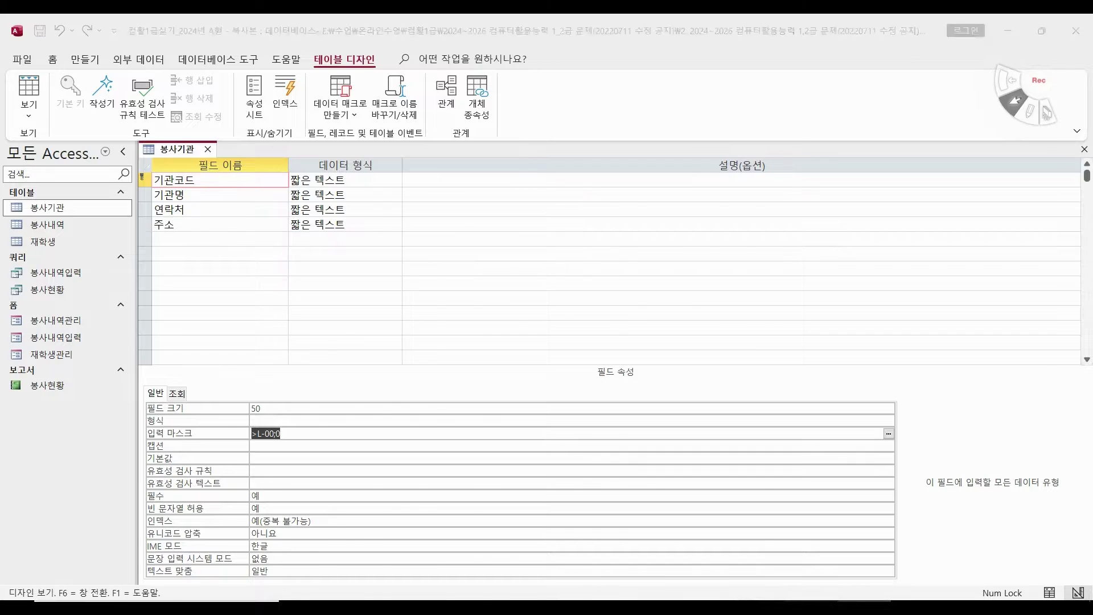
pyautogui.hotkey('alt', 'Tab')
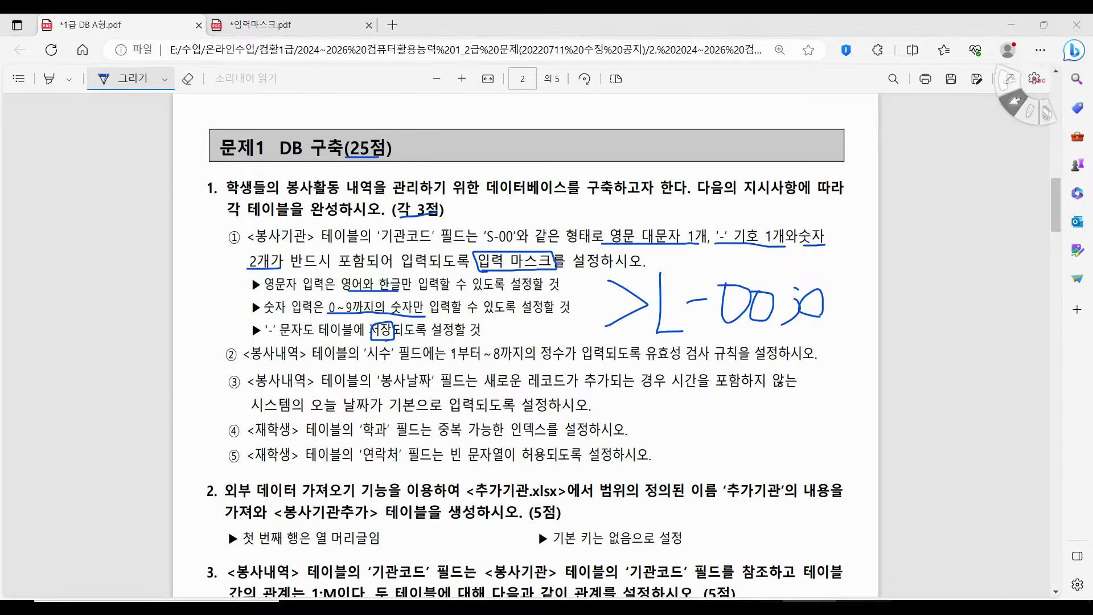
pyautogui.hotkey('alt', 'Tab')
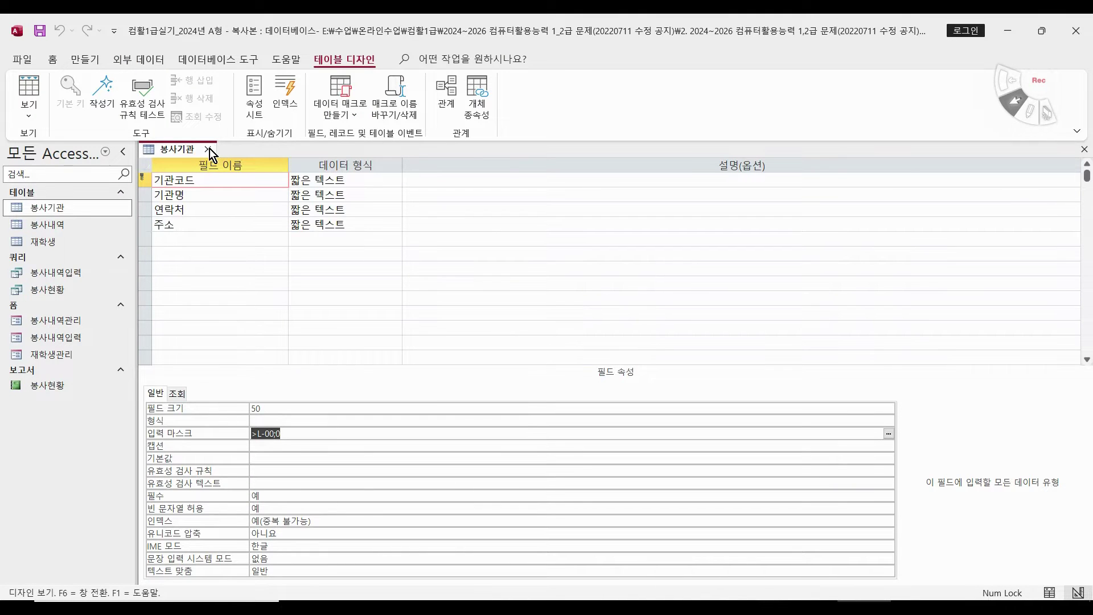
pyautogui.click(209, 150)
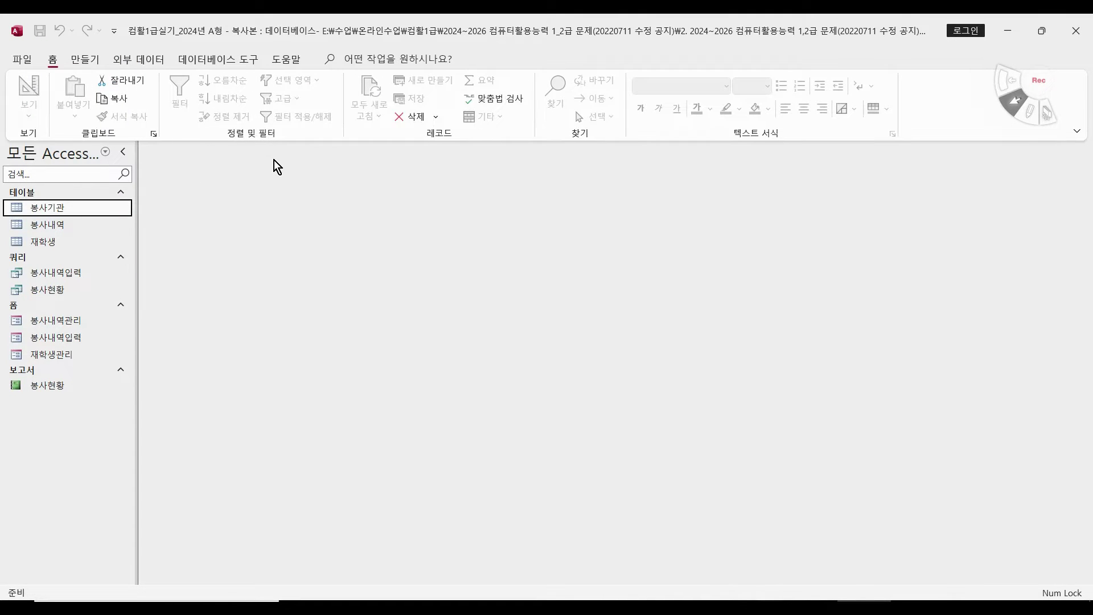
pyautogui.rightClick(73, 228)
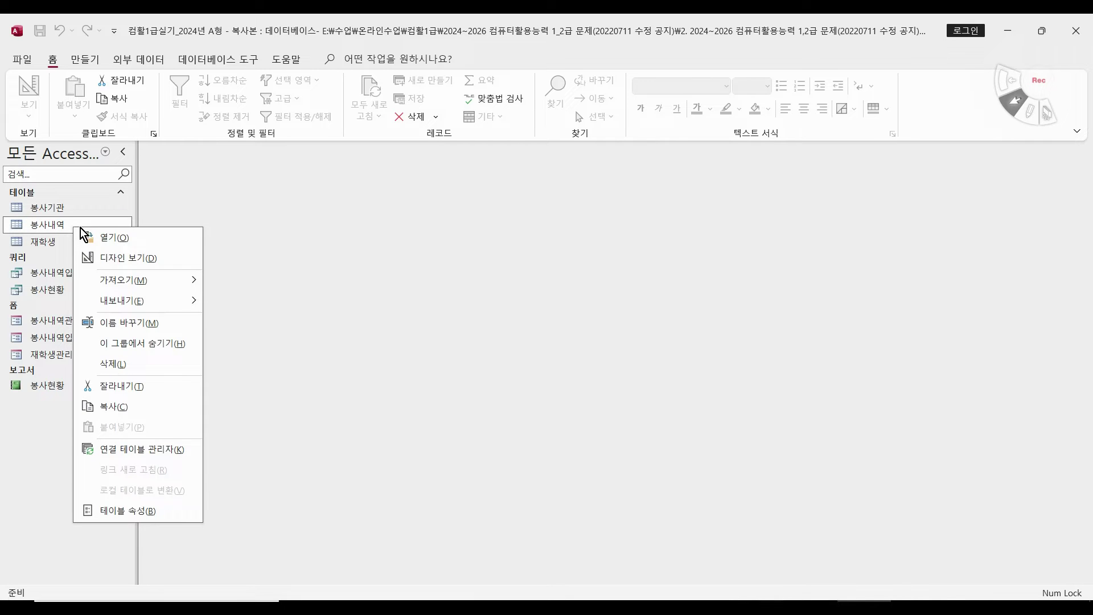
pyautogui.click(114, 259)
# Step: Switch to the exam PDF, underline '1부터~8까지의 정수' and box '유효성 검사 규칙' in item ②
pyautogui.moveTo(810, 606)
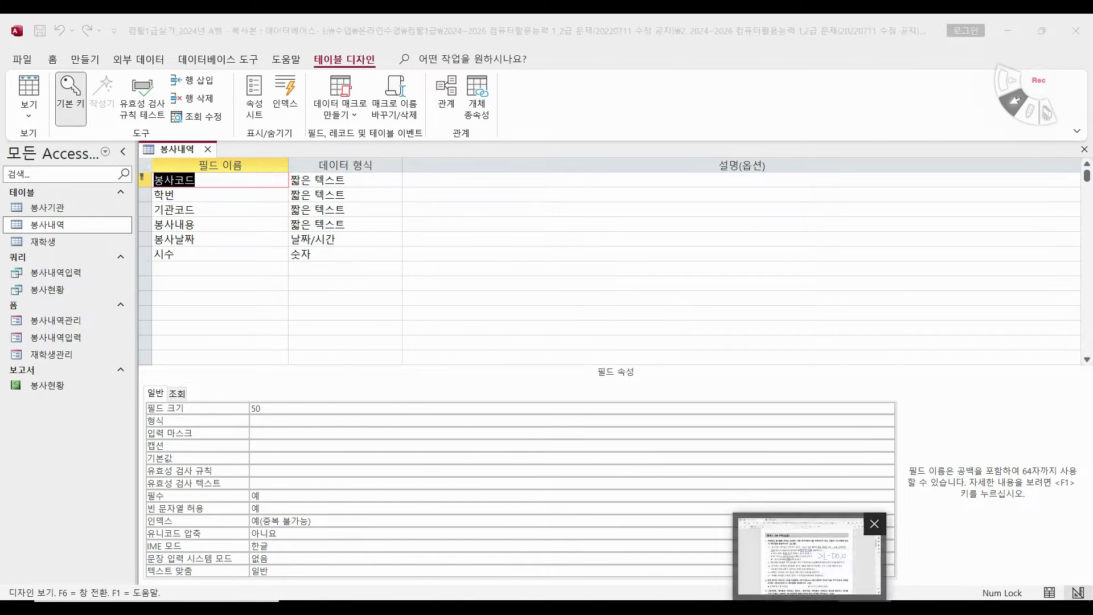
pyautogui.click(809, 555)
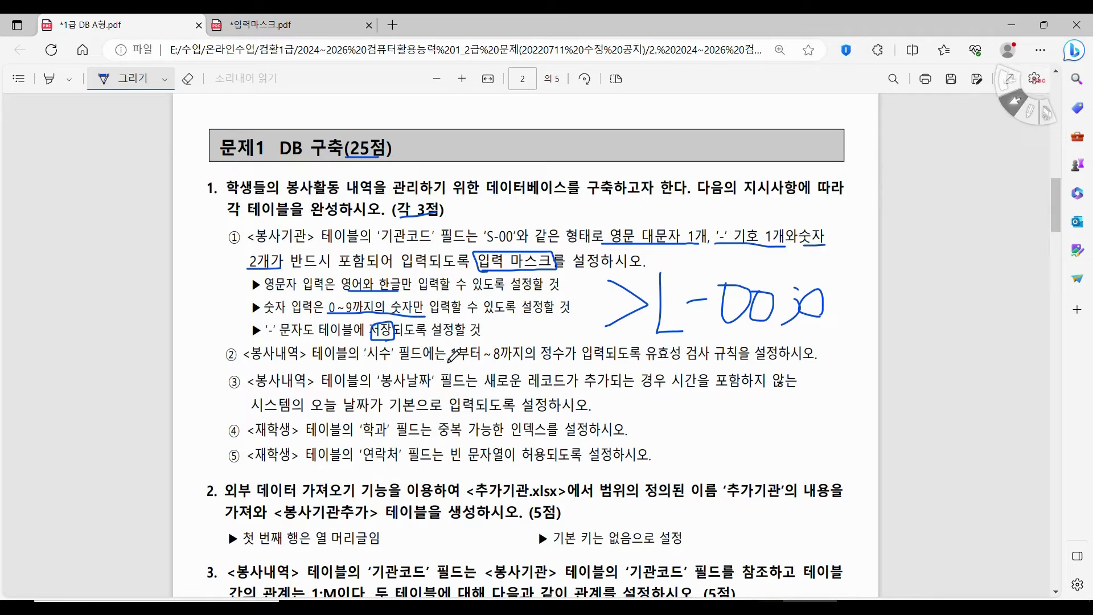
pyautogui.moveTo(450, 361); pyautogui.dragTo(566, 362)
pyautogui.moveTo(651, 357)
pyautogui.mouseDown()
pyautogui.moveTo(663, 336)
pyautogui.moveTo(740, 334)
pyautogui.moveTo(743, 365)
pyautogui.moveTo(651, 359)
pyautogui.mouseUp()
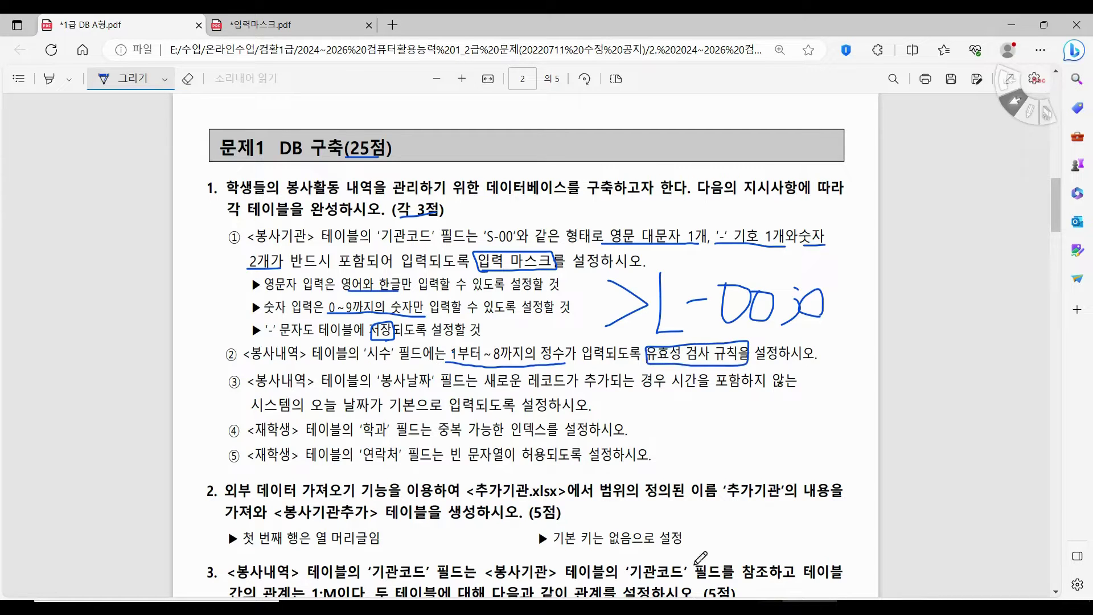
# Step: Back in Access, set the validation rule of the 시수 field in 봉사내역 to Between 1 And 8
pyautogui.hotkey('alt', 'Tab')
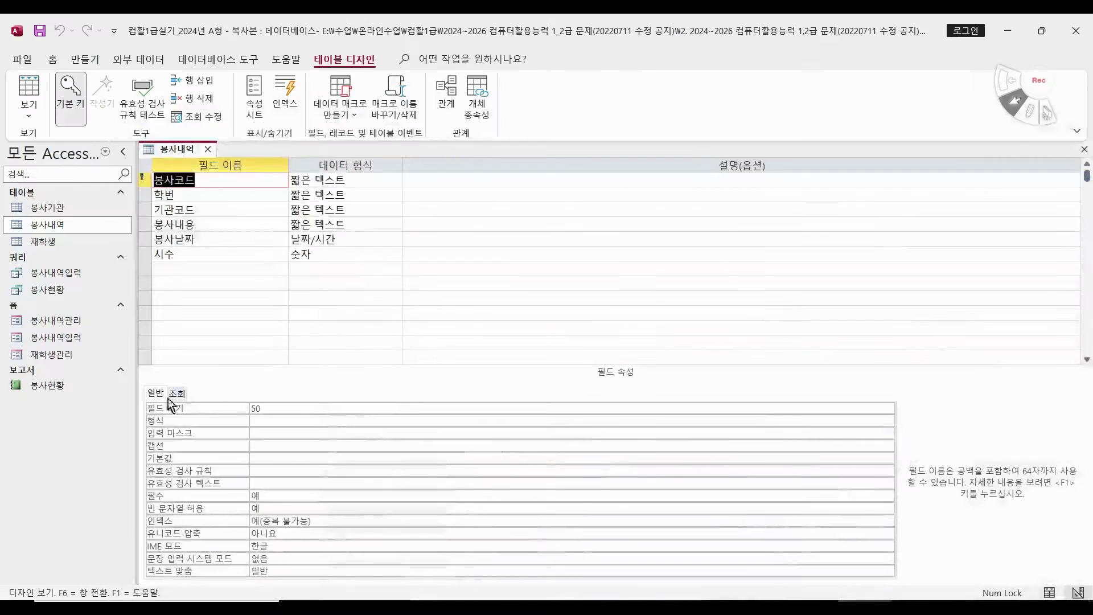
pyautogui.click(189, 254)
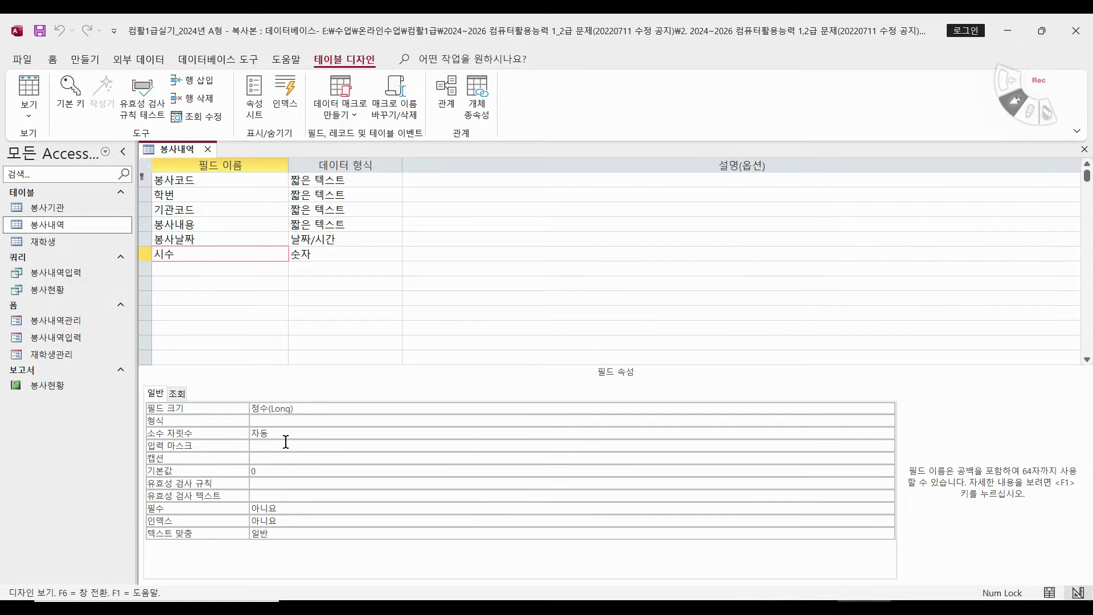
pyautogui.click(273, 484)
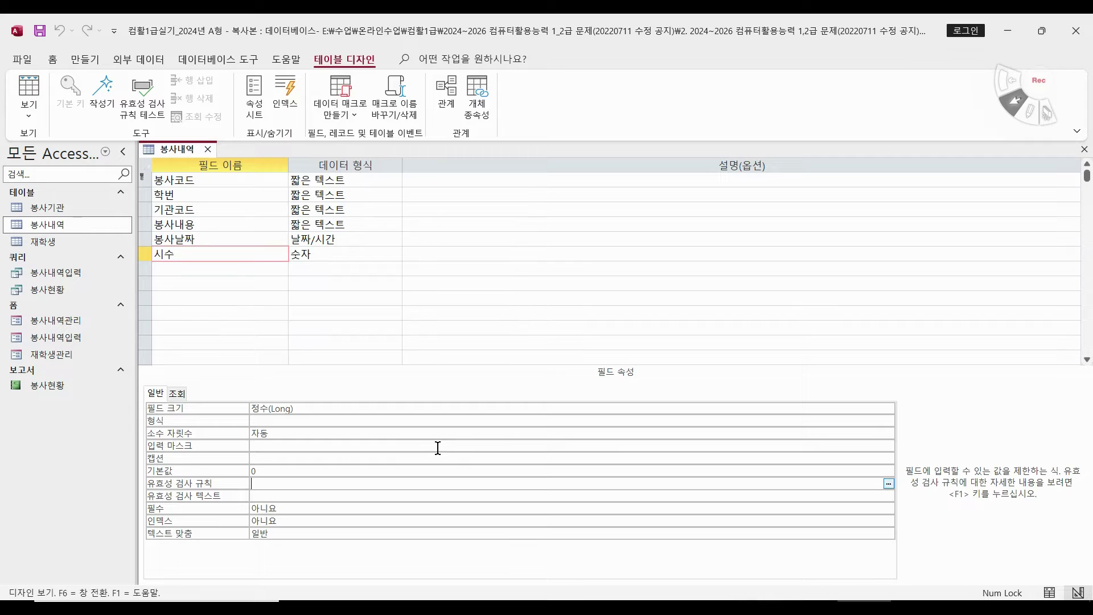
pyautogui.write('ㅠ')
pyautogui.write('between 1 and')
pyautogui.write(' 8')
pyautogui.press('Return')
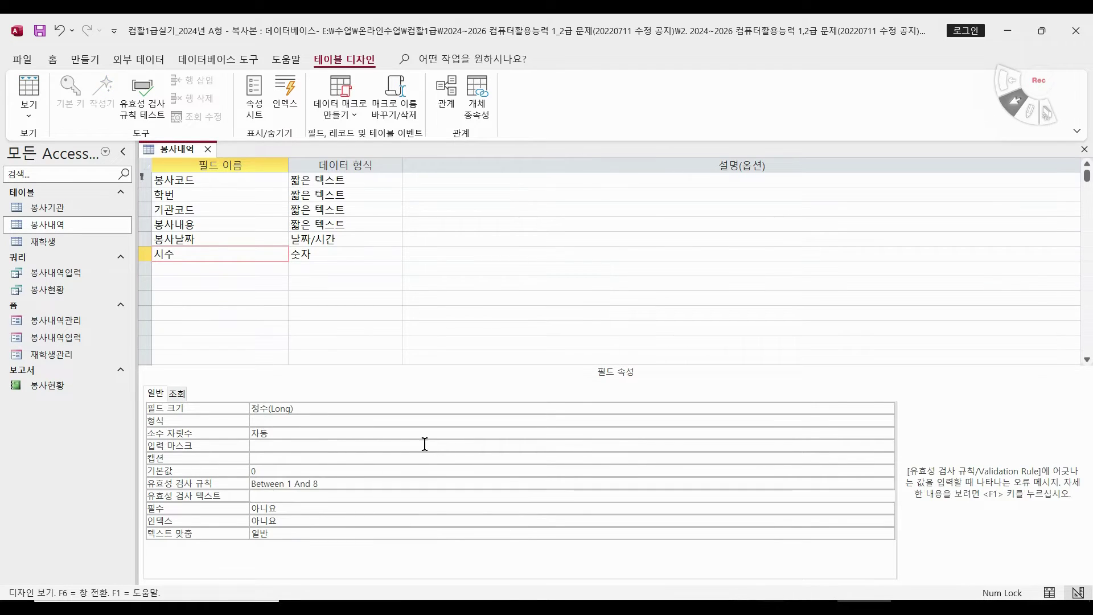
pyautogui.click(217, 483)
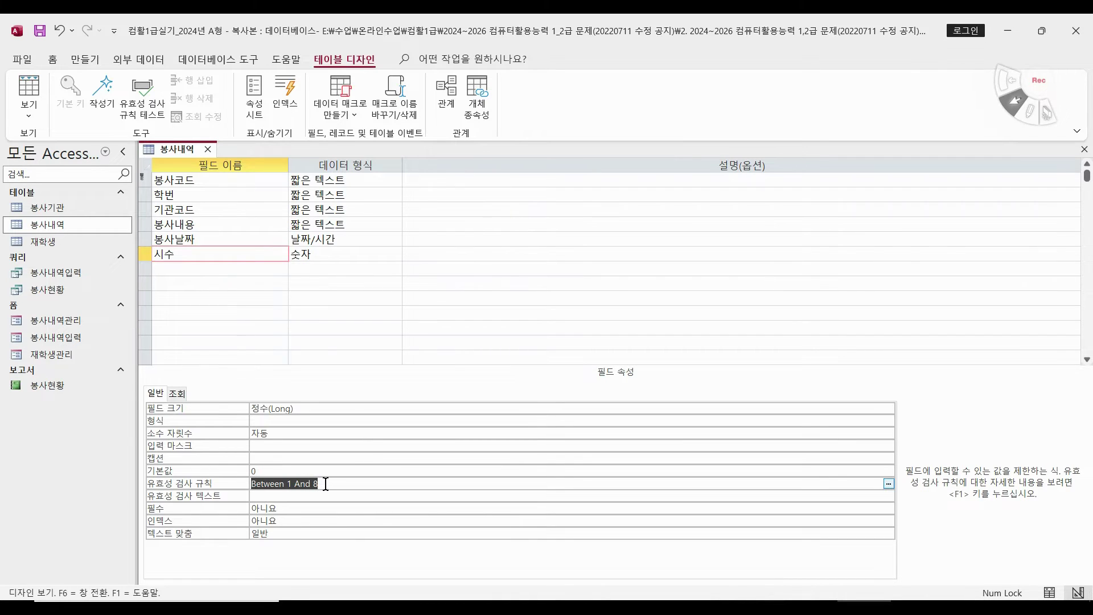
pyautogui.hotkey('ctrl', '2')
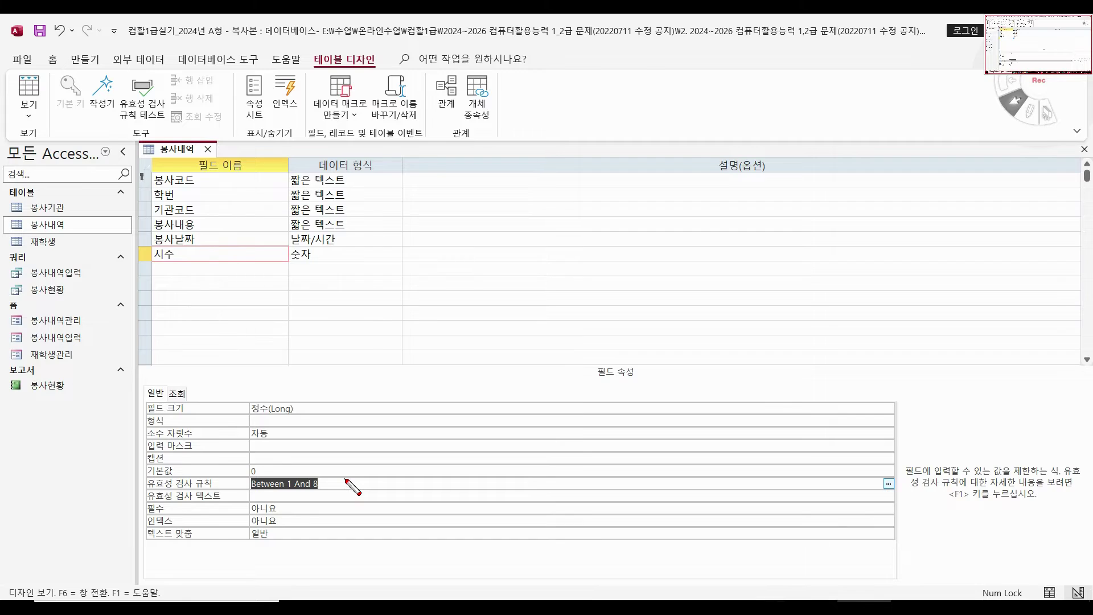
pyautogui.scroll(2, 342, 477)
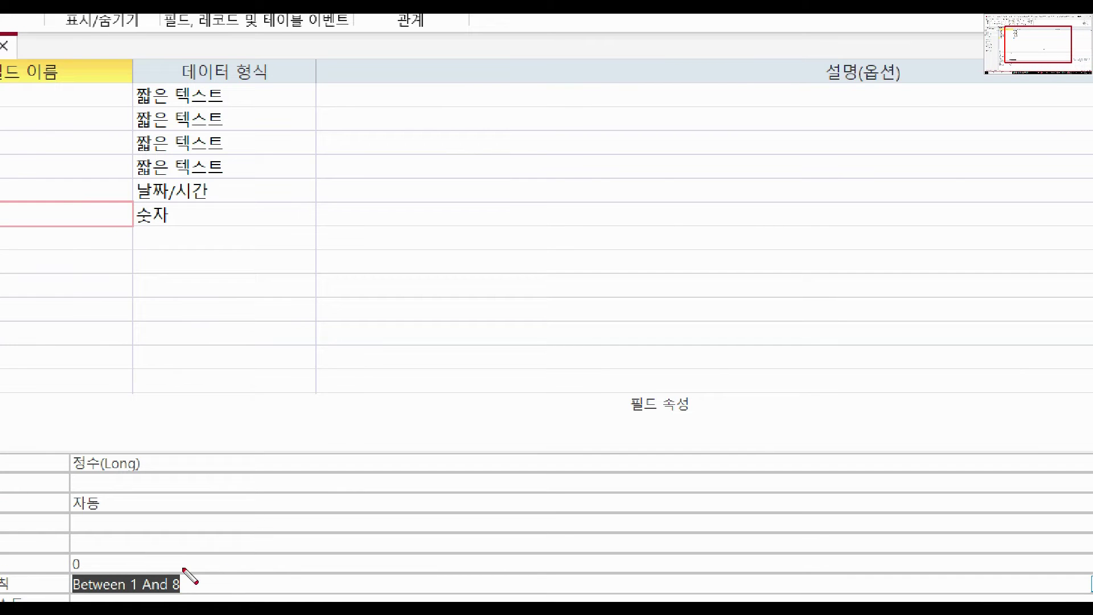
pyautogui.moveTo(188, 527); pyautogui.dragTo(287, 491)
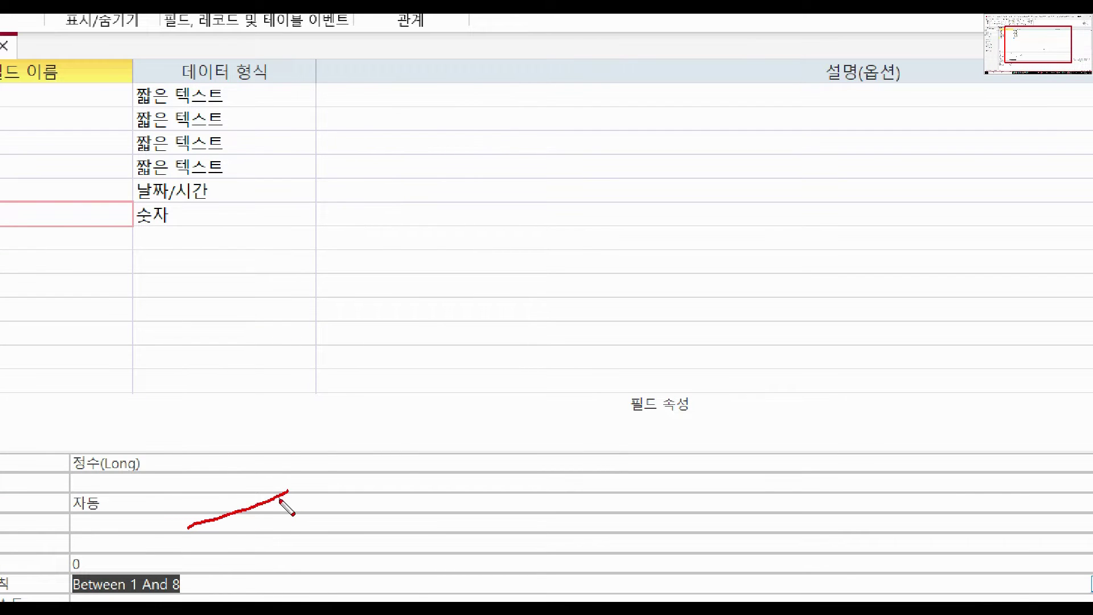
pyautogui.press('Escape')
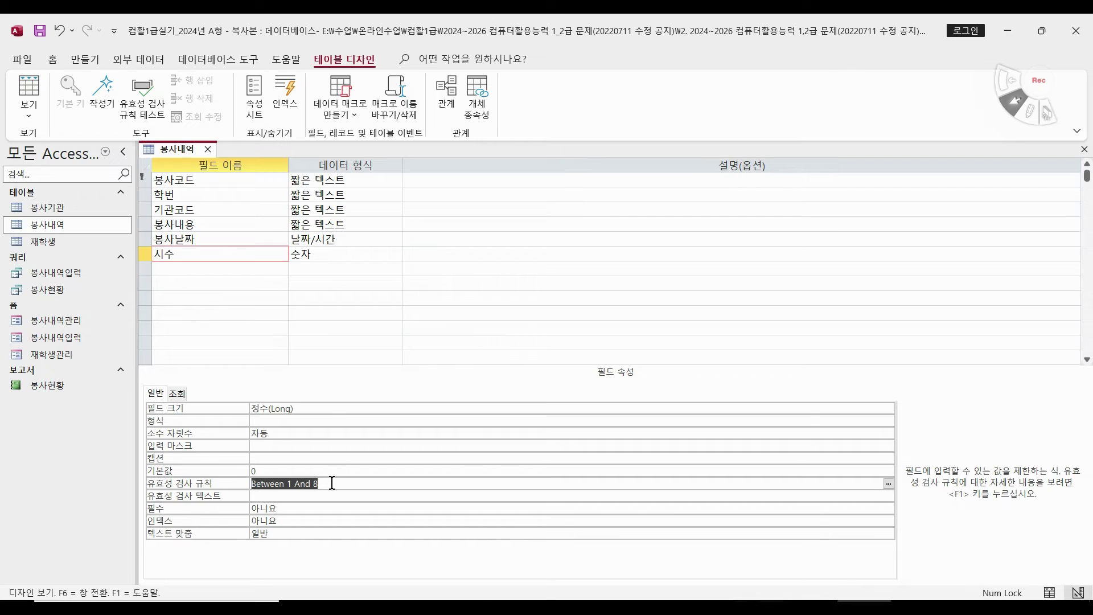
pyautogui.moveTo(332, 483); pyautogui.dragTo(231, 476)
pyautogui.click(336, 483)
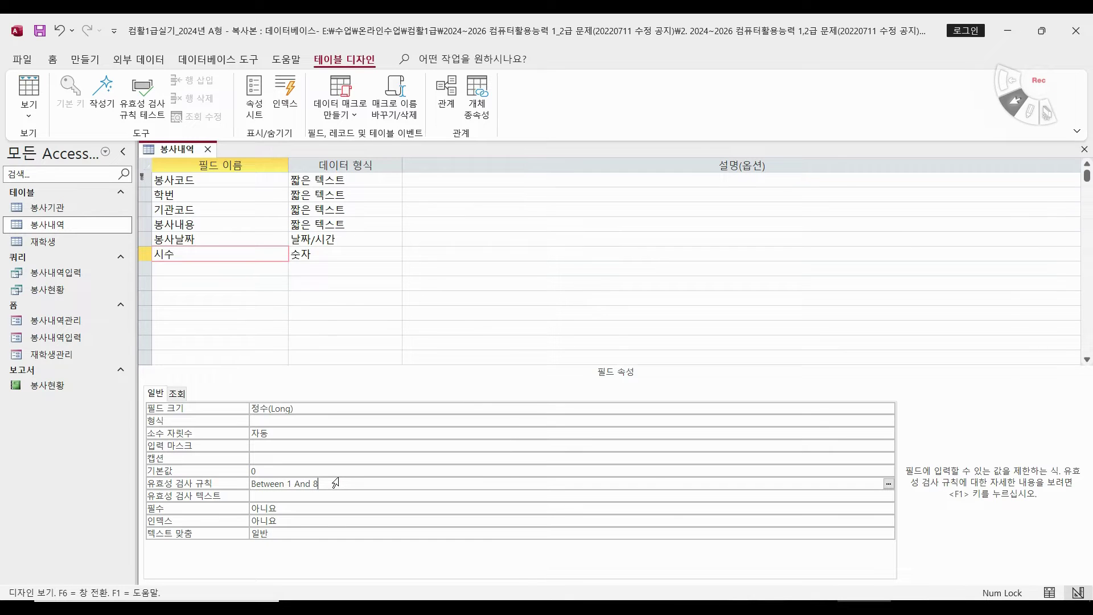
# Step: Handwrite the alternative rule '>=1 And <=8' on the screen above the 시수 field properties and clear the annotation
pyautogui.hotkey('ctrl', '2')
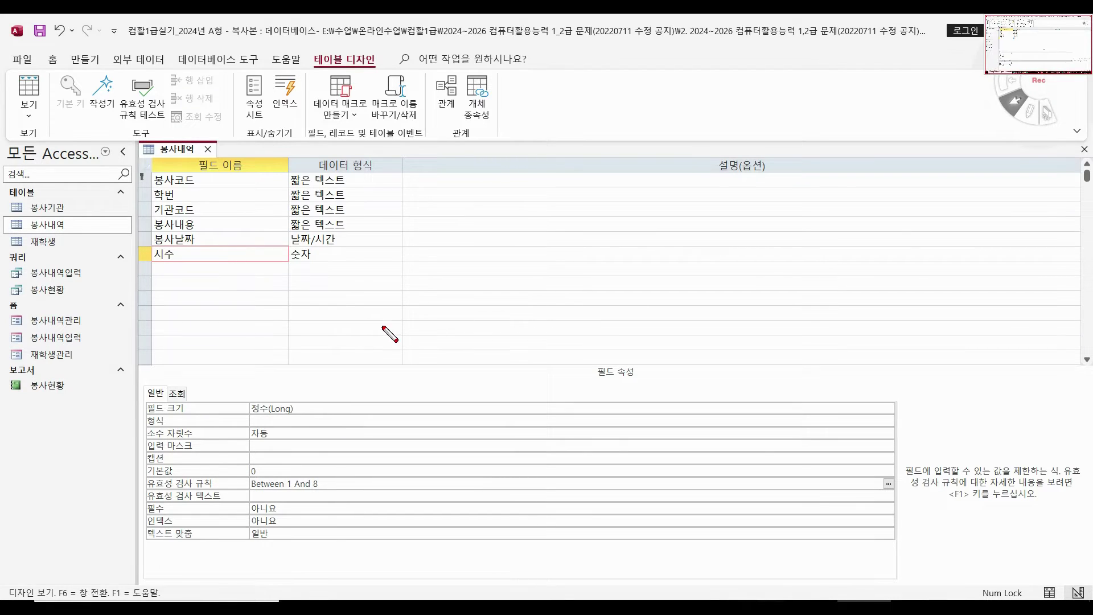
pyautogui.moveTo(381, 333)
pyautogui.mouseDown()
pyautogui.moveTo(407, 341)
pyautogui.moveTo(369, 371)
pyautogui.moveTo(446, 340)
pyautogui.moveTo(443, 356)
pyautogui.mouseUp()
pyautogui.moveTo(456, 311); pyautogui.dragTo(455, 359)
pyautogui.moveTo(522, 354)
pyautogui.mouseDown()
pyautogui.moveTo(521, 333)
pyautogui.moveTo(542, 354)
pyautogui.moveTo(556, 331)
pyautogui.moveTo(567, 342)
pyautogui.mouseUp()
pyautogui.moveTo(584, 304); pyautogui.dragTo(576, 337)
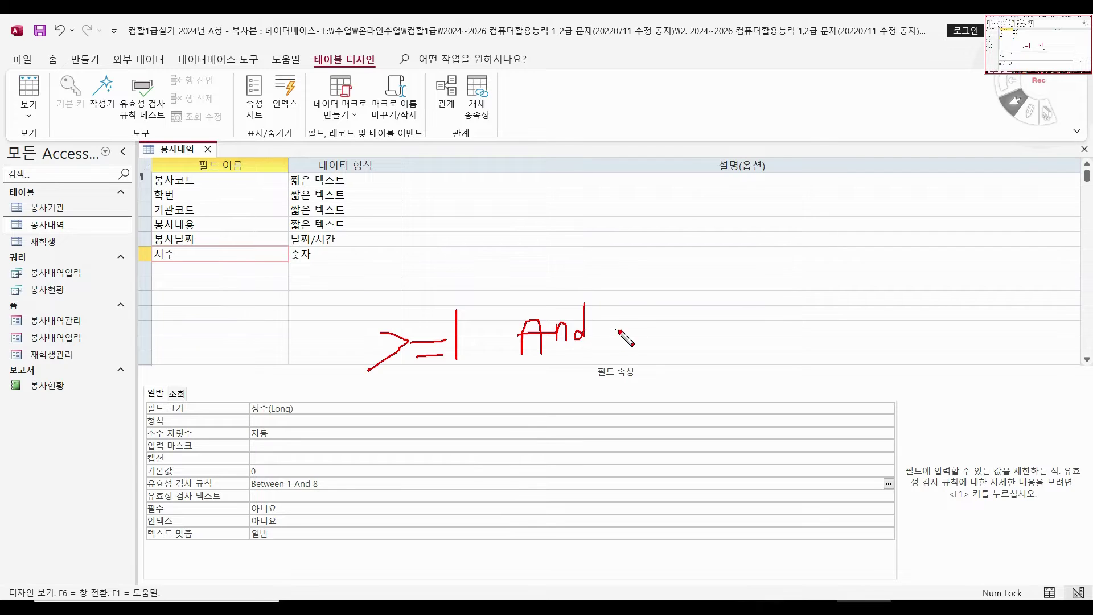
pyautogui.moveTo(652, 307)
pyautogui.mouseDown()
pyautogui.moveTo(652, 342)
pyautogui.moveTo(663, 314)
pyautogui.moveTo(660, 328)
pyautogui.moveTo(684, 311)
pyautogui.moveTo(672, 348)
pyautogui.moveTo(675, 329)
pyautogui.mouseUp()
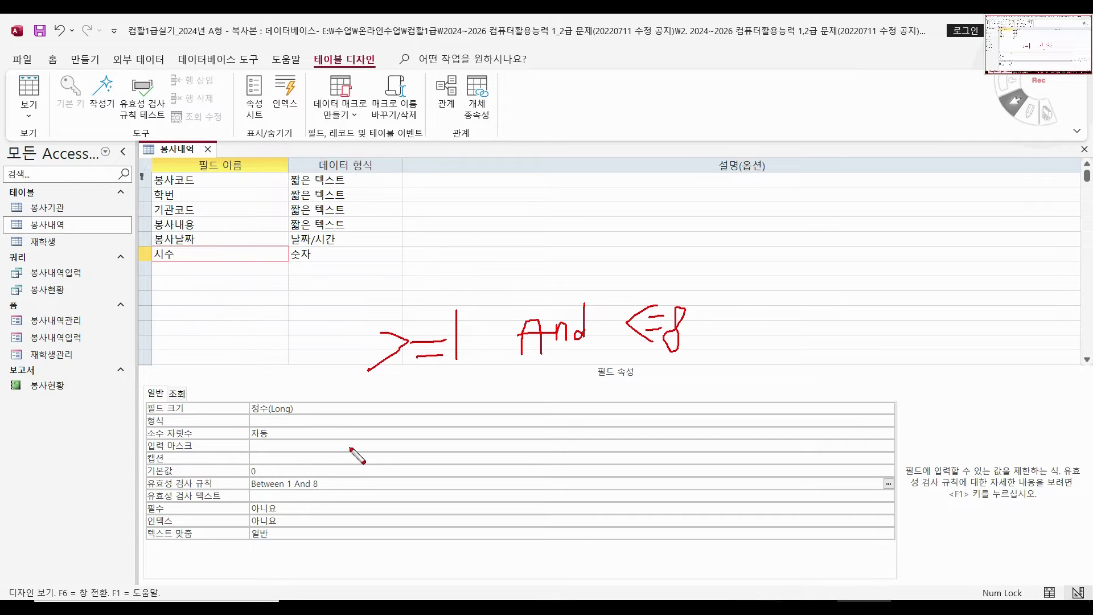
pyautogui.press('Escape')
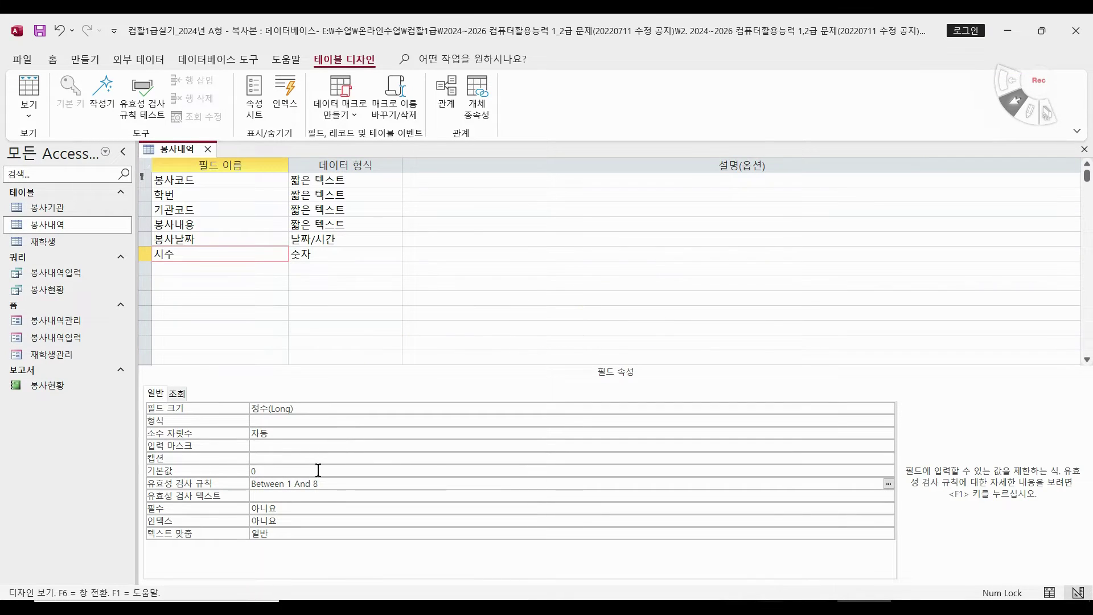
# Step: Examine the validation rule and validation text of the 시수 field and compare its field properties with those of 기관코드
pyautogui.moveTo(333, 483); pyautogui.dragTo(242, 480)
pyautogui.click(275, 496)
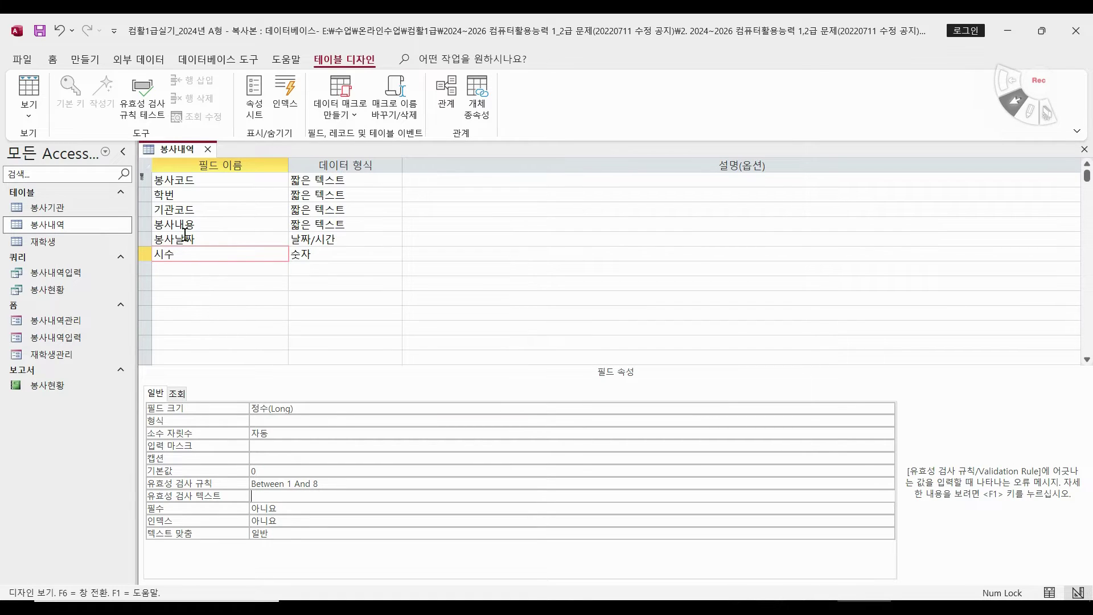
pyautogui.click(198, 209)
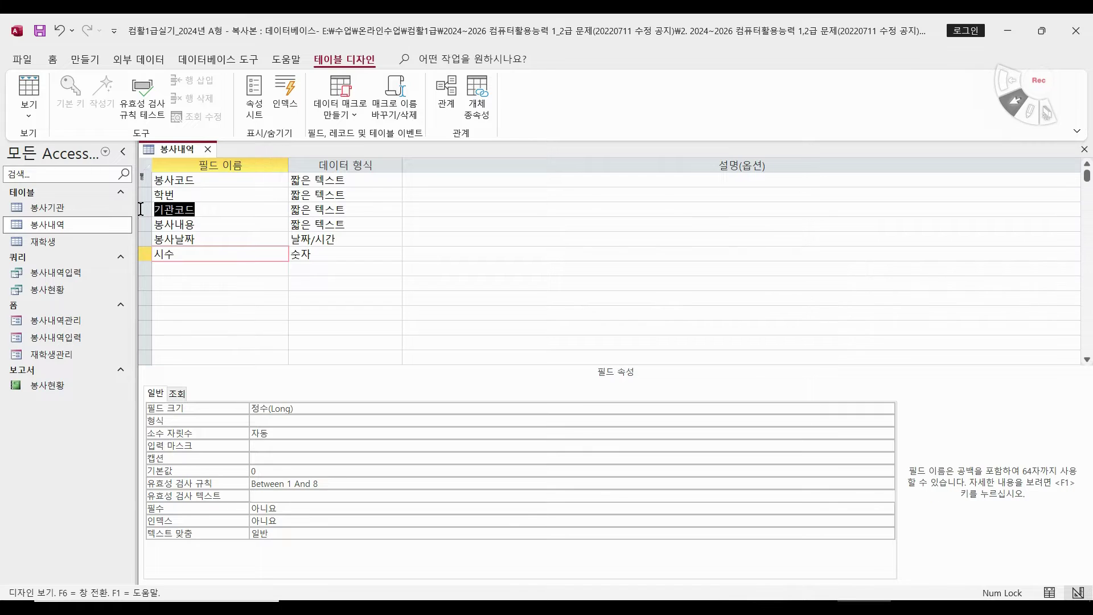
pyautogui.click(178, 254)
pyautogui.click(194, 209)
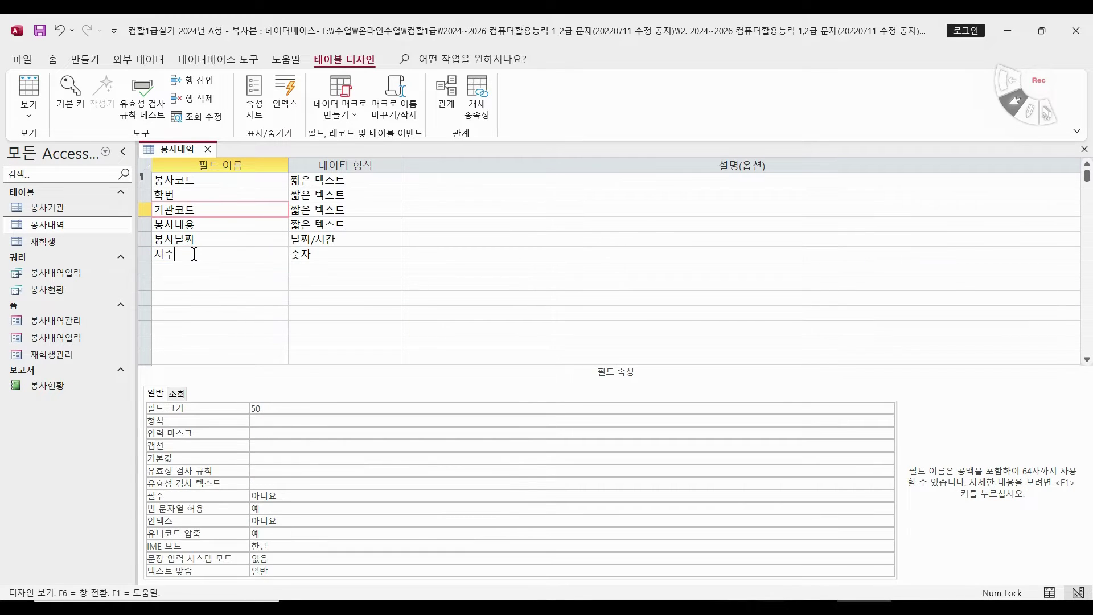
pyautogui.click(195, 253)
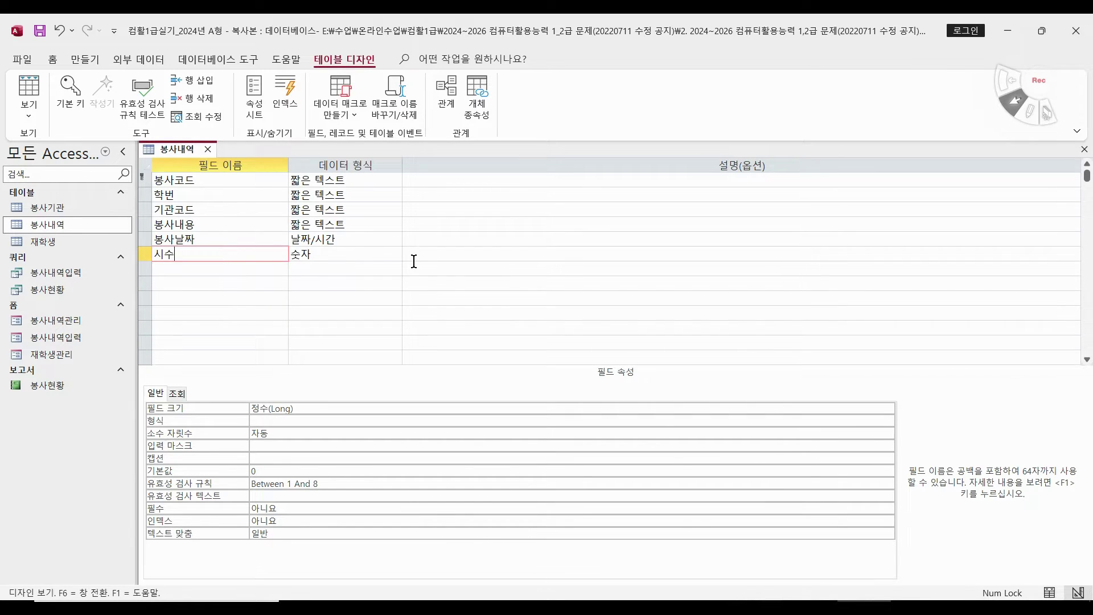
pyautogui.click(298, 485)
pyautogui.click(221, 484)
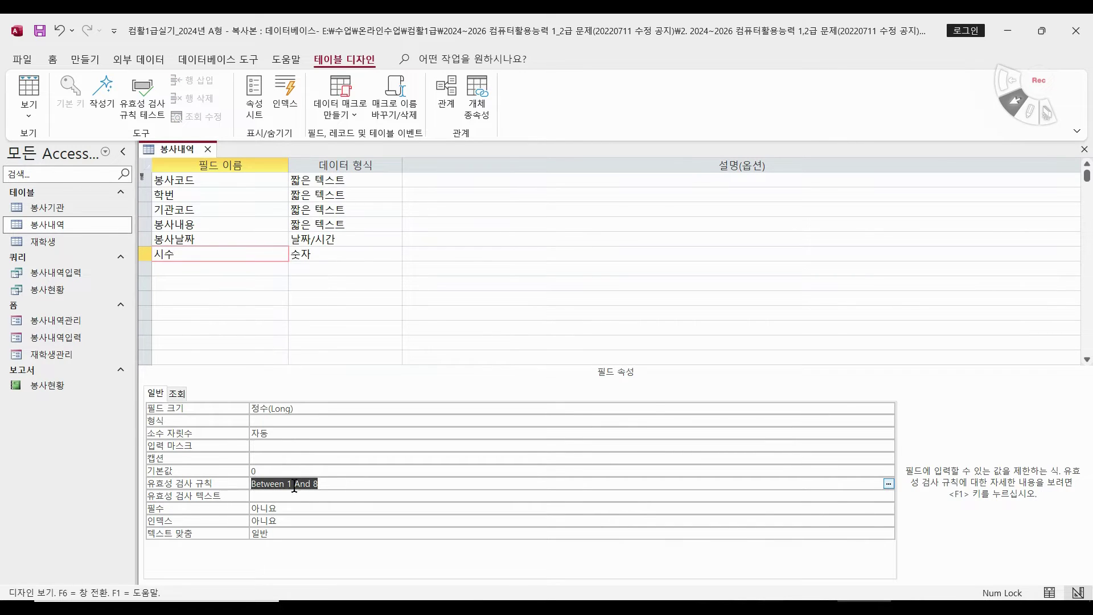
pyautogui.click(331, 481)
# Step: Open the 봉사내역 table's property sheet, box the validation rule and text names there and in the field properties, clear the marks and close the sheet
pyautogui.click(255, 94)
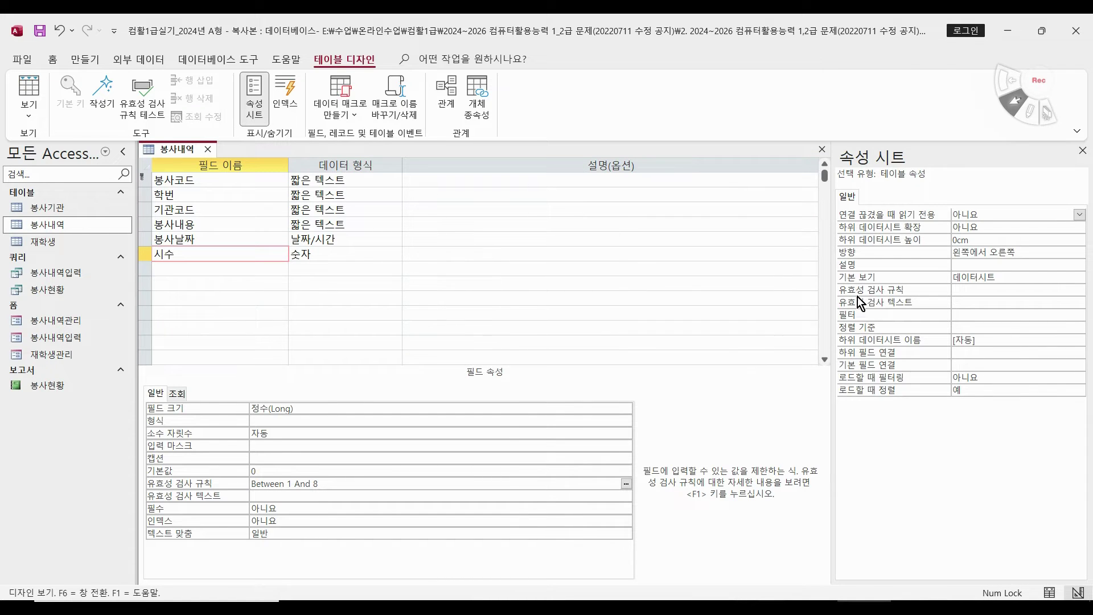
pyautogui.click(960, 288)
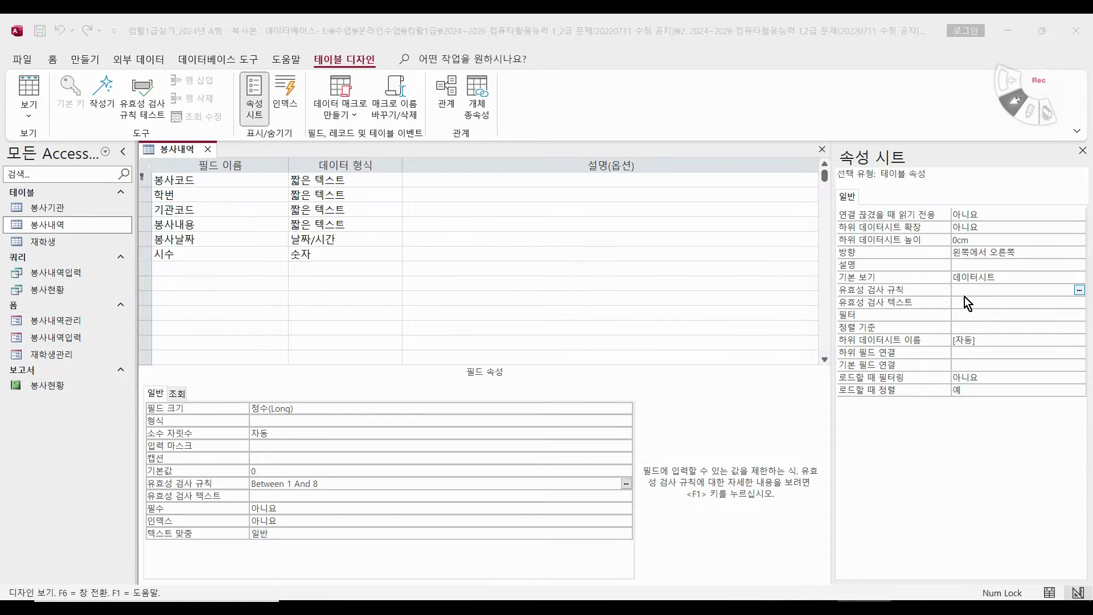
pyautogui.moveTo(956, 308)
pyautogui.mouseDown()
pyautogui.moveTo(845, 313)
pyautogui.moveTo(834, 290)
pyautogui.moveTo(957, 285)
pyautogui.moveTo(954, 311)
pyautogui.mouseUp()
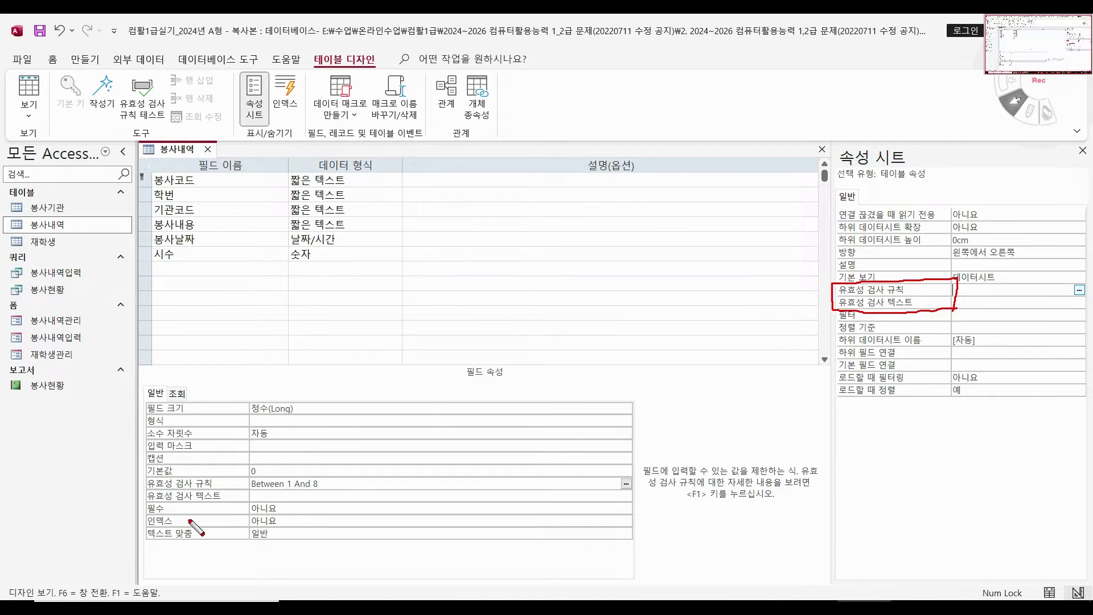
pyautogui.moveTo(240, 500)
pyautogui.mouseDown()
pyautogui.moveTo(128, 491)
pyautogui.moveTo(239, 479)
pyautogui.moveTo(239, 506)
pyautogui.mouseUp()
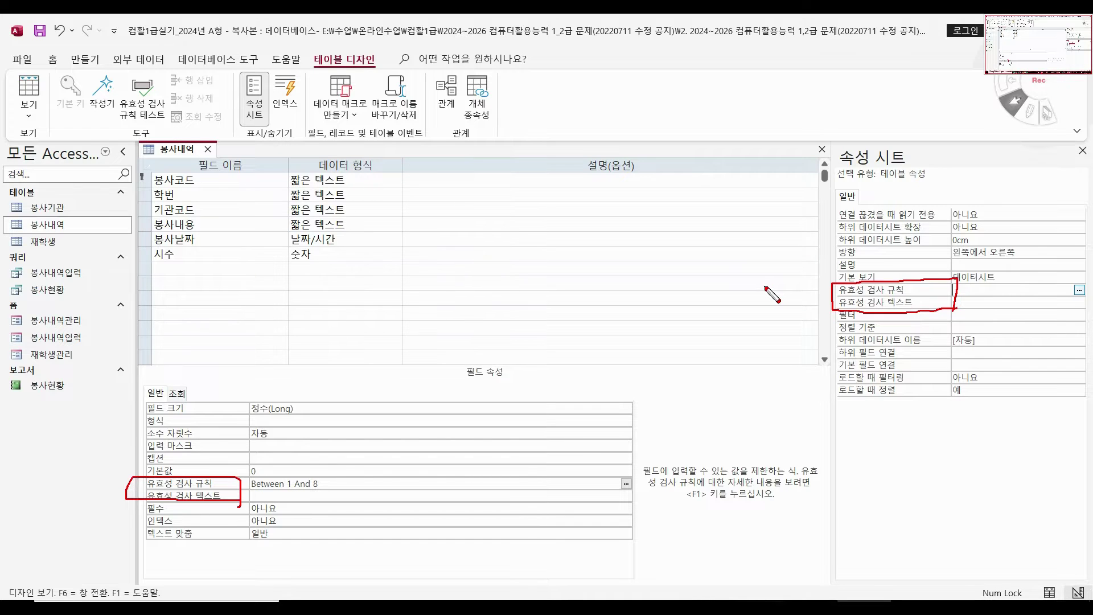
pyautogui.press('Escape')
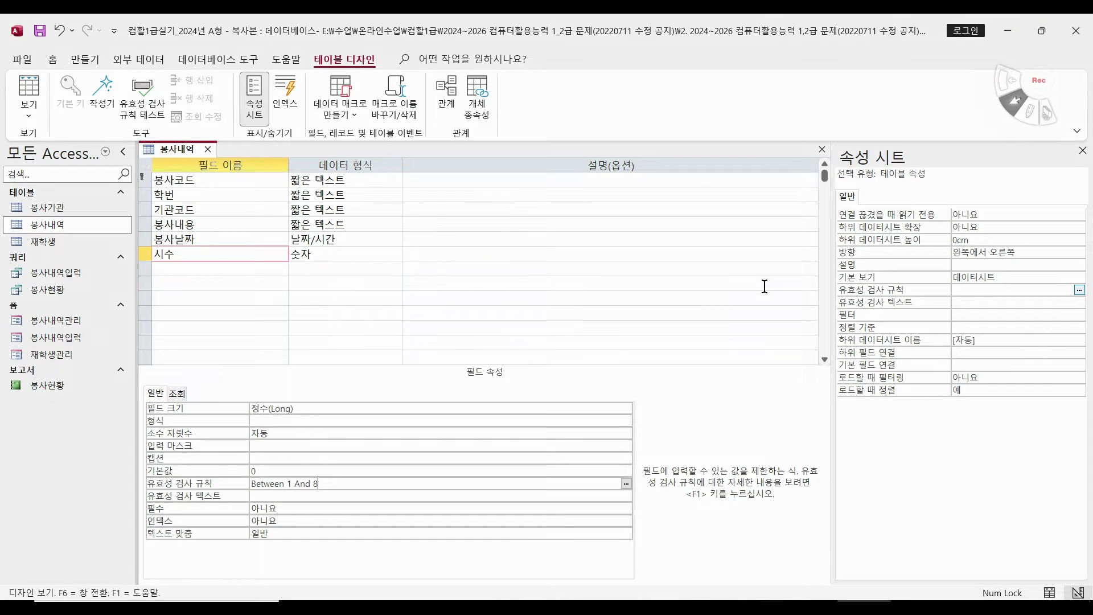
pyautogui.click(1082, 151)
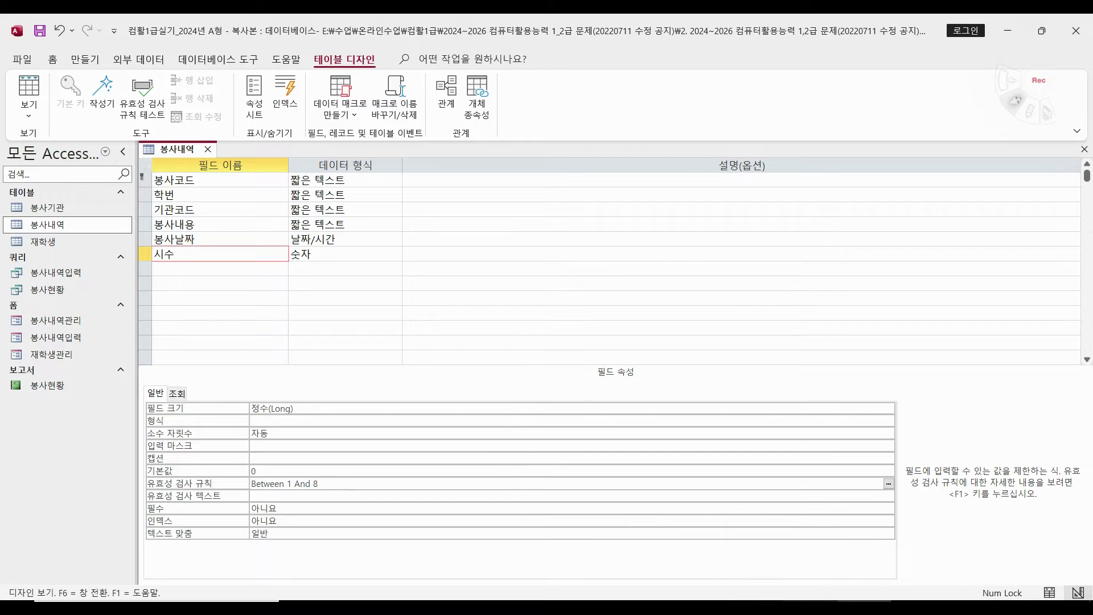
# Step: Check item ③ in the exam PDF and set the default value of the 봉사날짜 field in 봉사내역 to Date()
pyautogui.hotkey('alt', 'Tab')
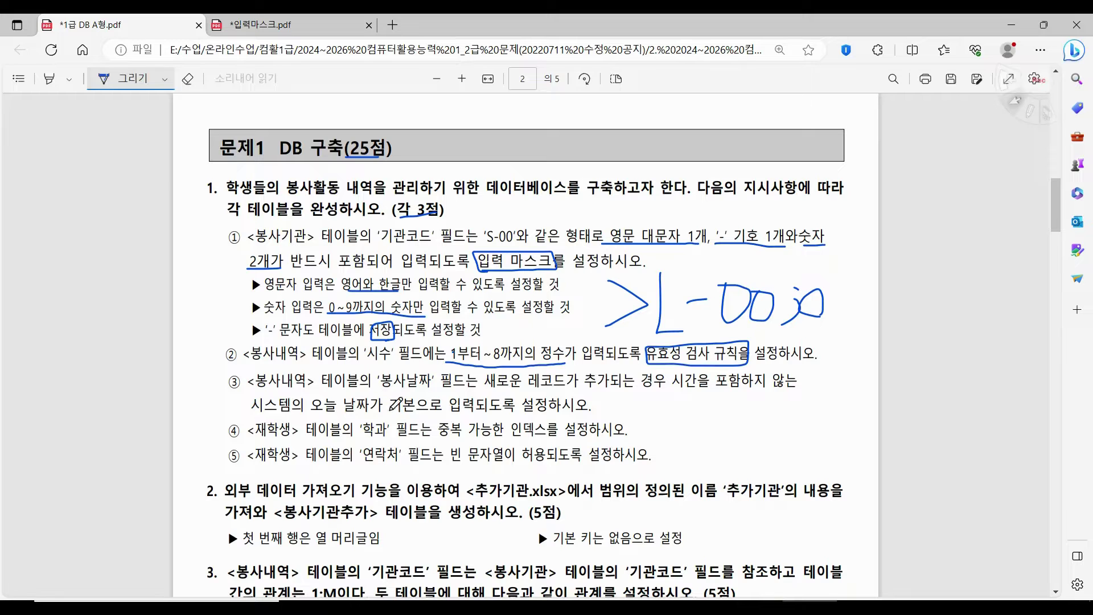
pyautogui.hotkey('alt', 'Tab')
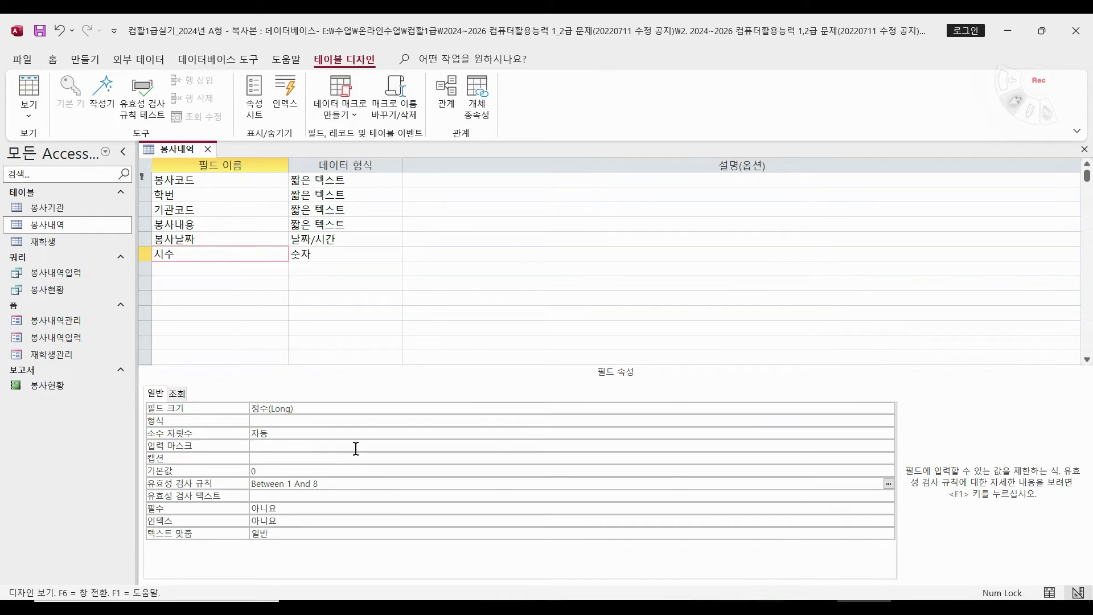
pyautogui.click(220, 241)
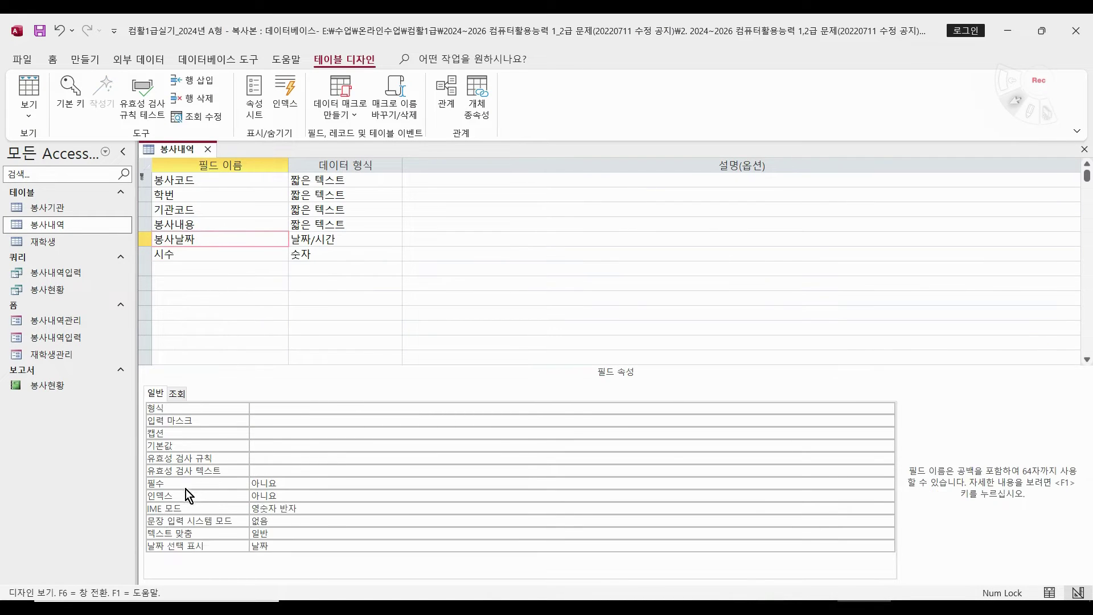
pyautogui.click(286, 446)
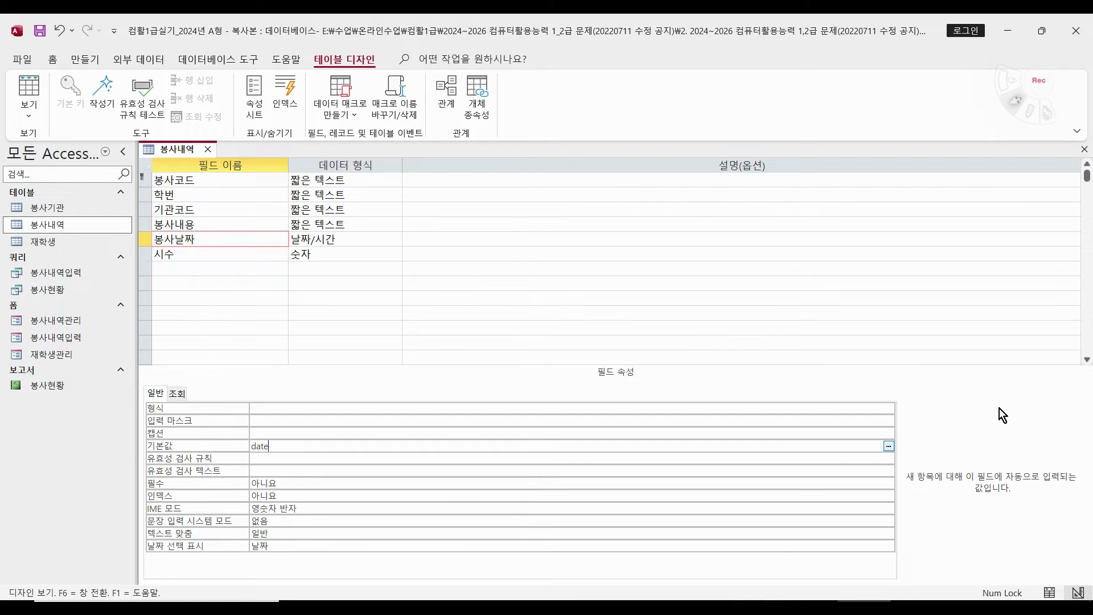
pyautogui.press('Return')
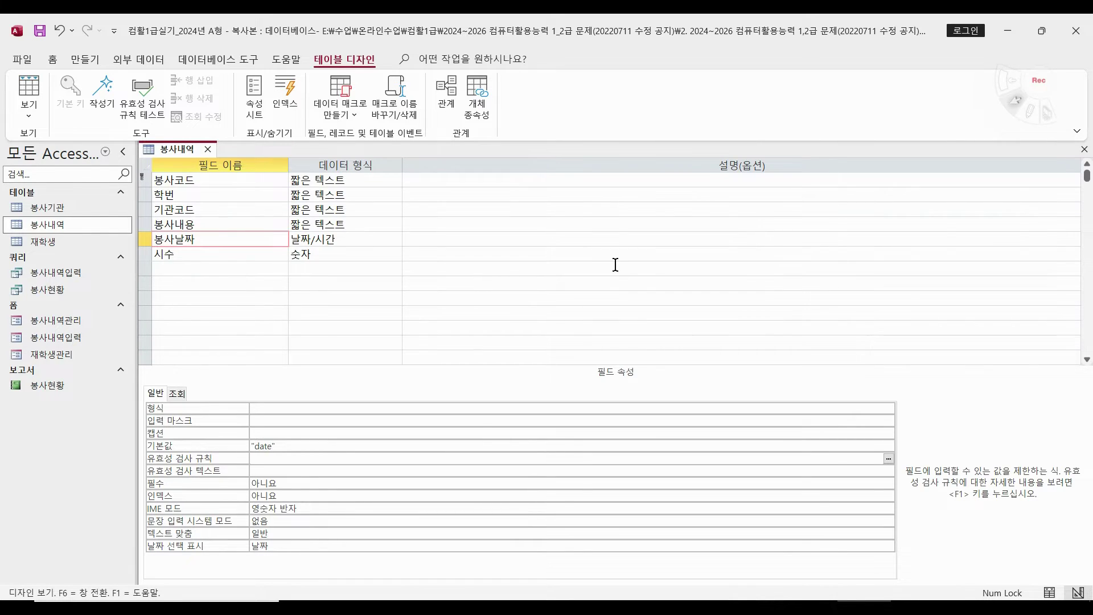
pyautogui.click(200, 446)
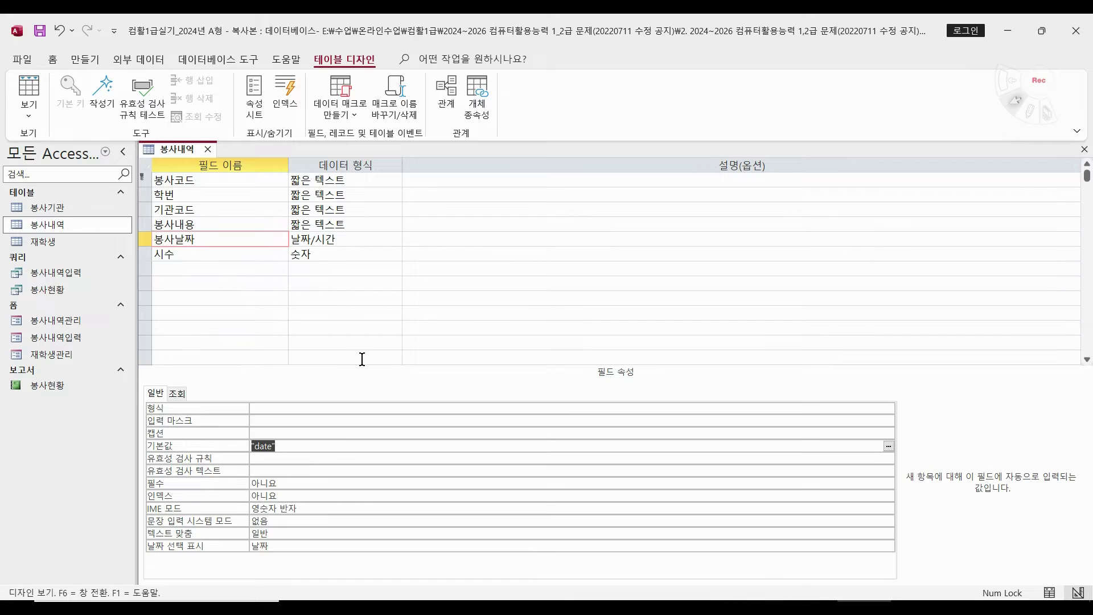
pyautogui.write('d')
pyautogui.press('Return')
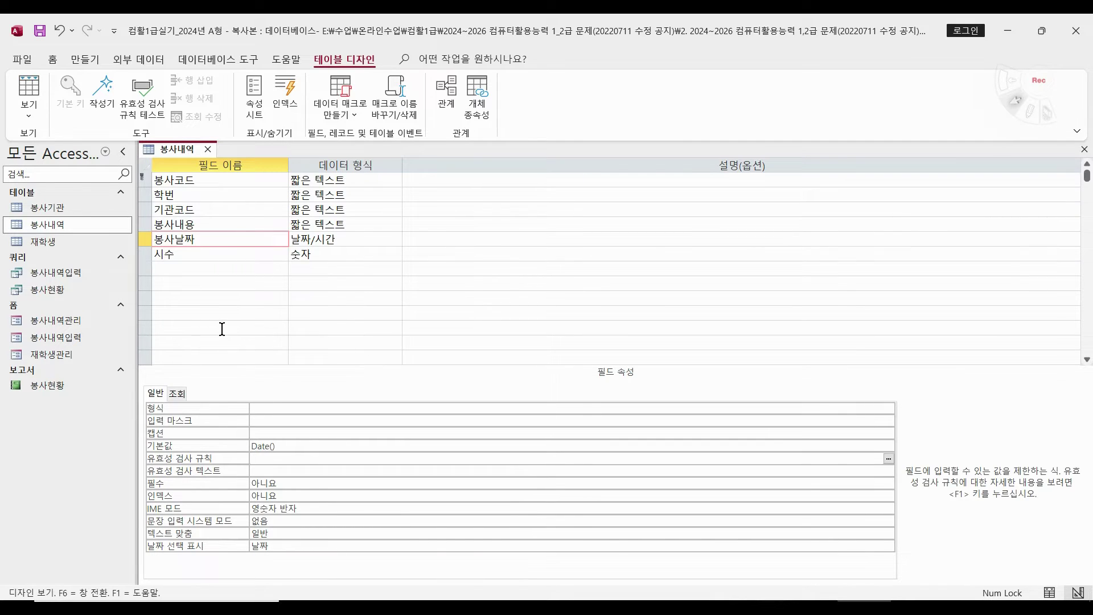
# Step: Try adding an equals sign before Date() in the 봉사날짜 default value and remove it again
pyautogui.click(253, 446)
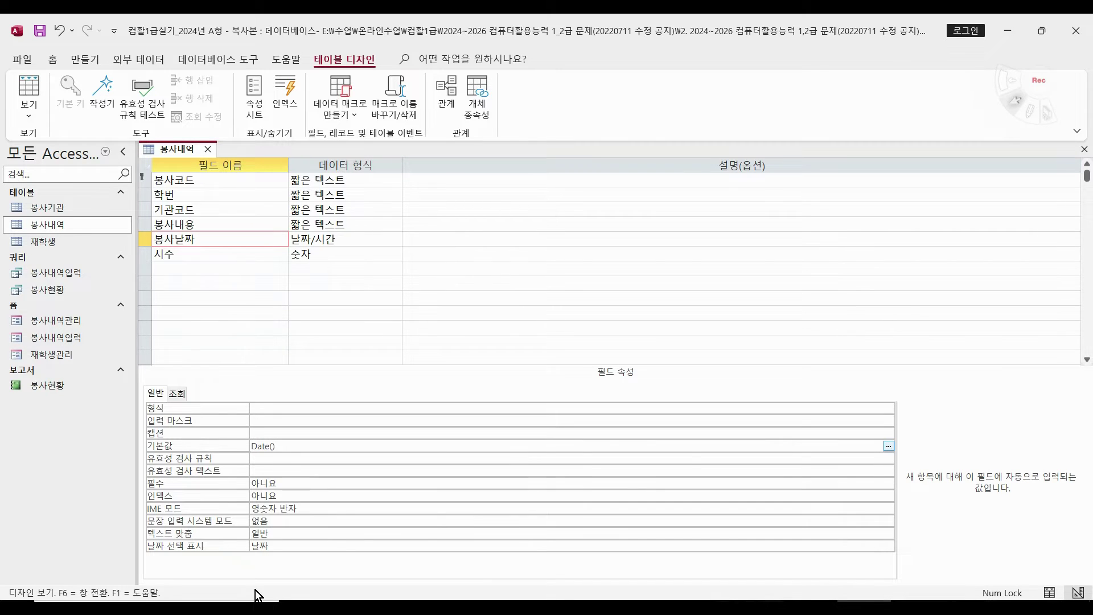
pyautogui.write('=')
pyautogui.press('BackSpace')
pyautogui.press('Return')
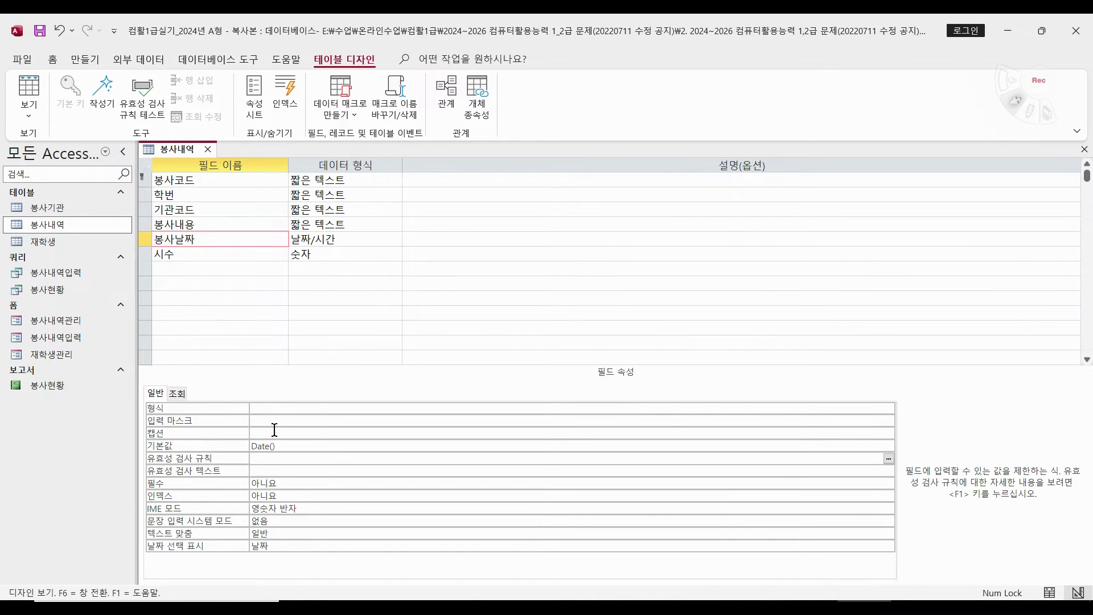
# Step: Save 봉사내역 with existing data tested against the new rules, check the new record's 봉사날짜 default in the datasheet, and return to Design view
pyautogui.click(37, 87)
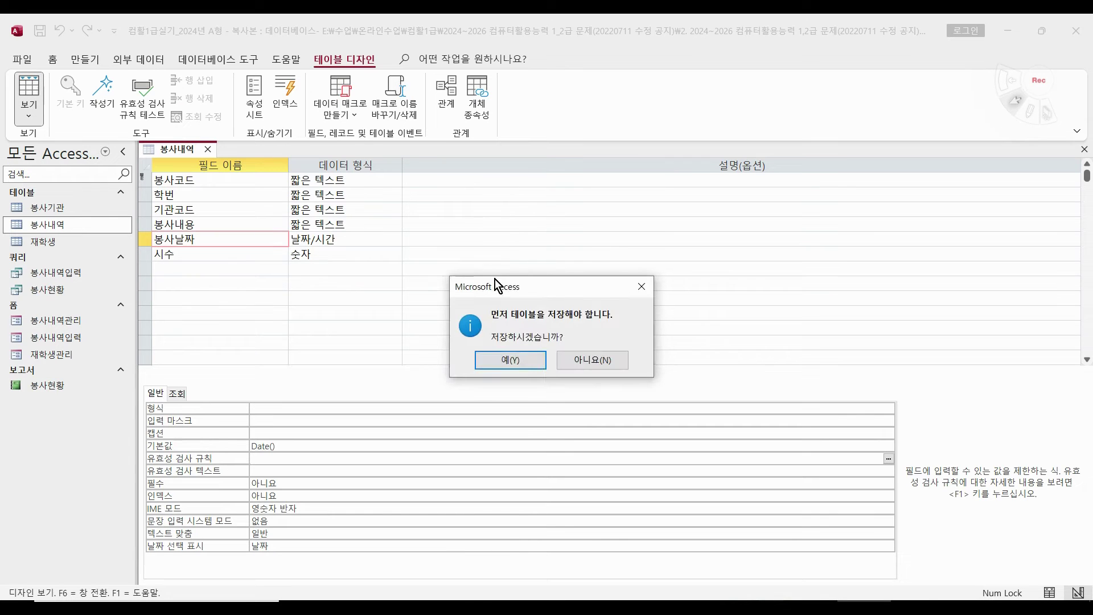
pyautogui.click(513, 359)
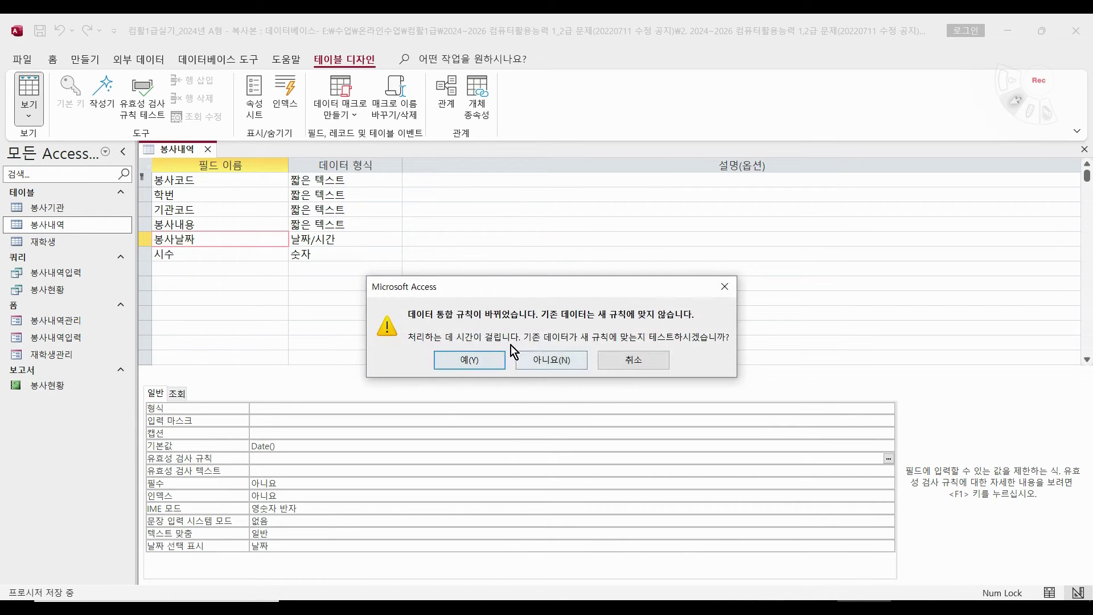
pyautogui.click(455, 365)
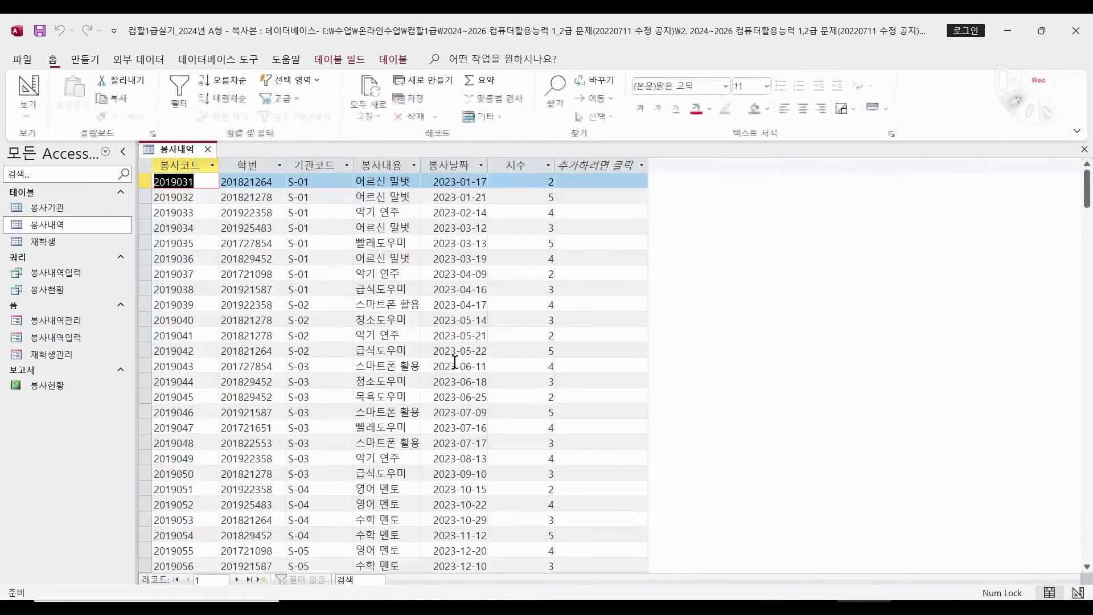
pyautogui.scroll(-5, 444, 362)
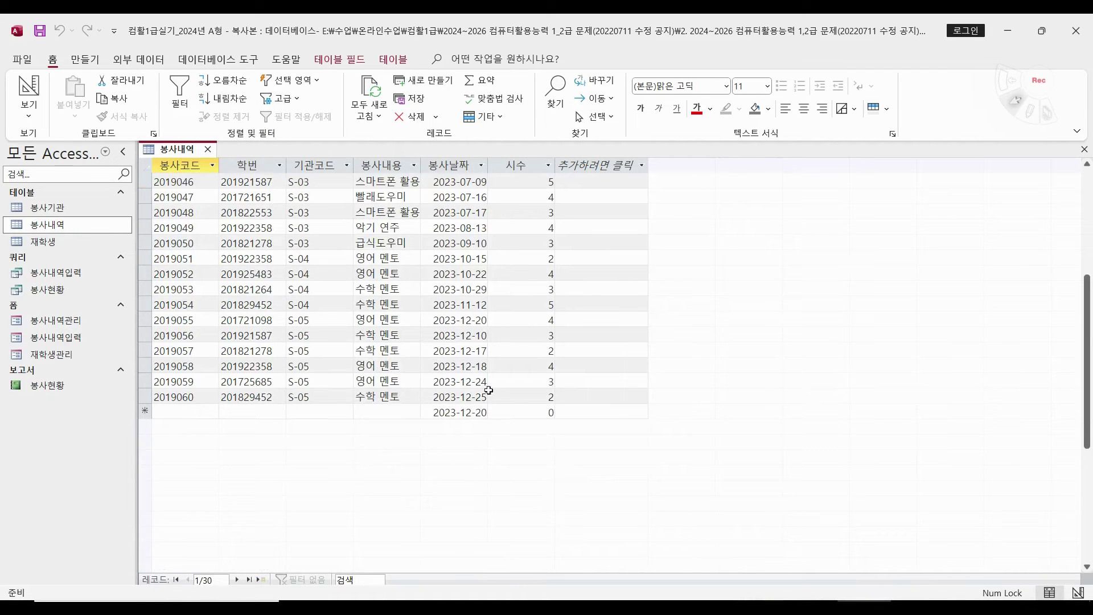
pyautogui.click(25, 85)
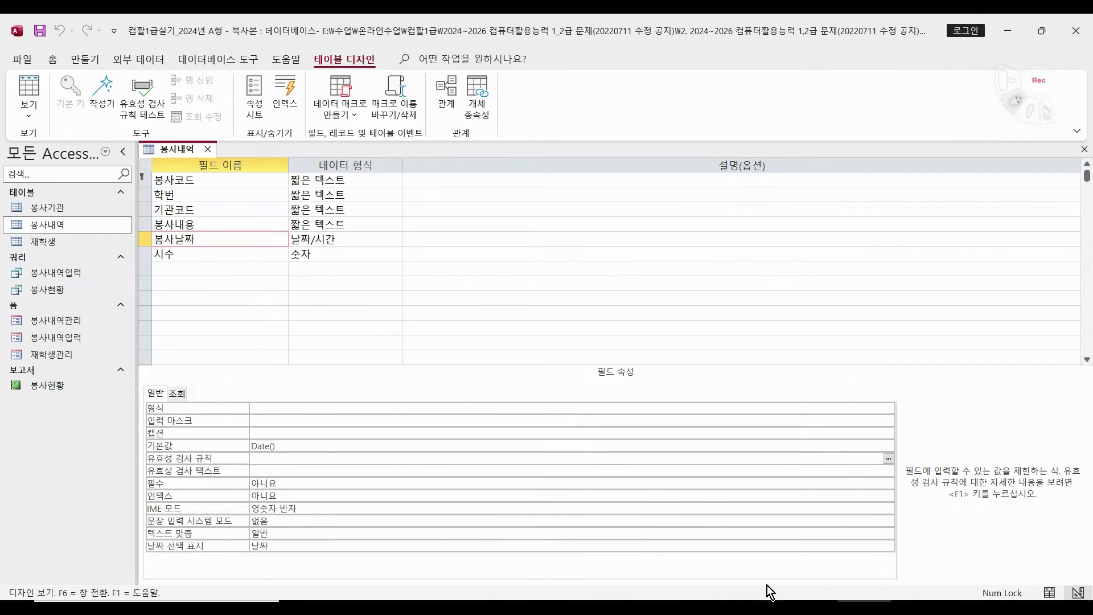
# Step: Check the next item in the exam PDF, close the 봉사내역 table and open 재학생 in Design view
pyautogui.moveTo(810, 608)
pyautogui.click(811, 561)
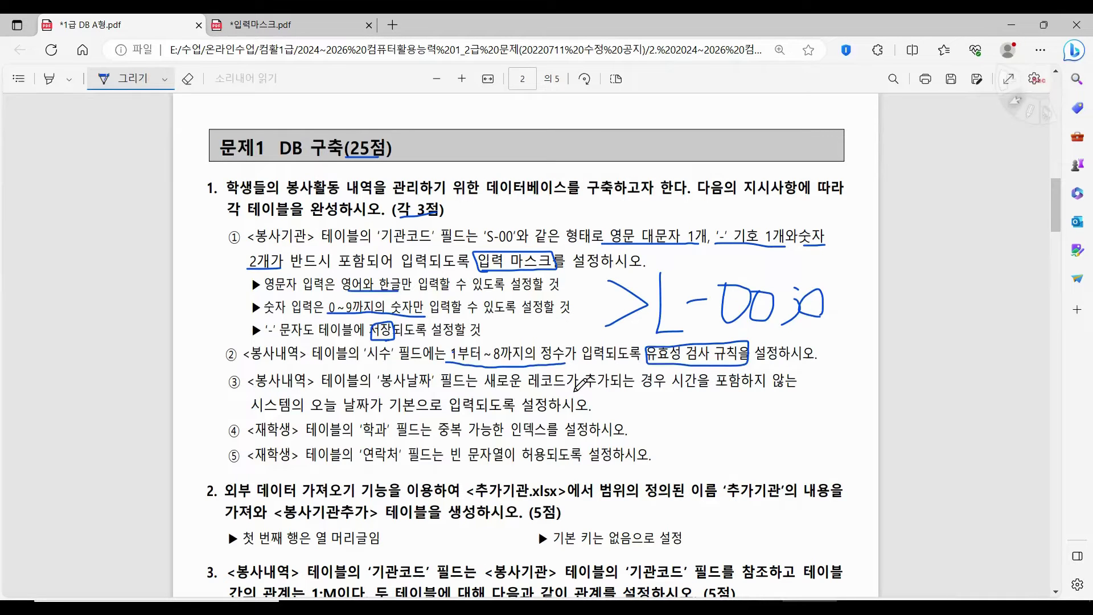
pyautogui.hotkey('alt', 'Tab')
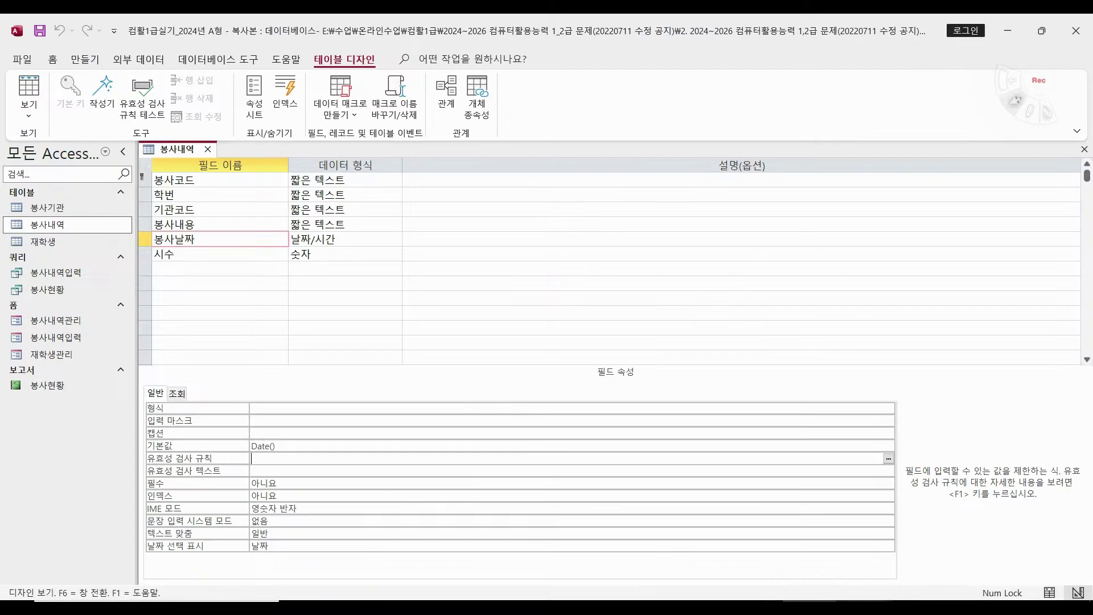
pyautogui.click(208, 149)
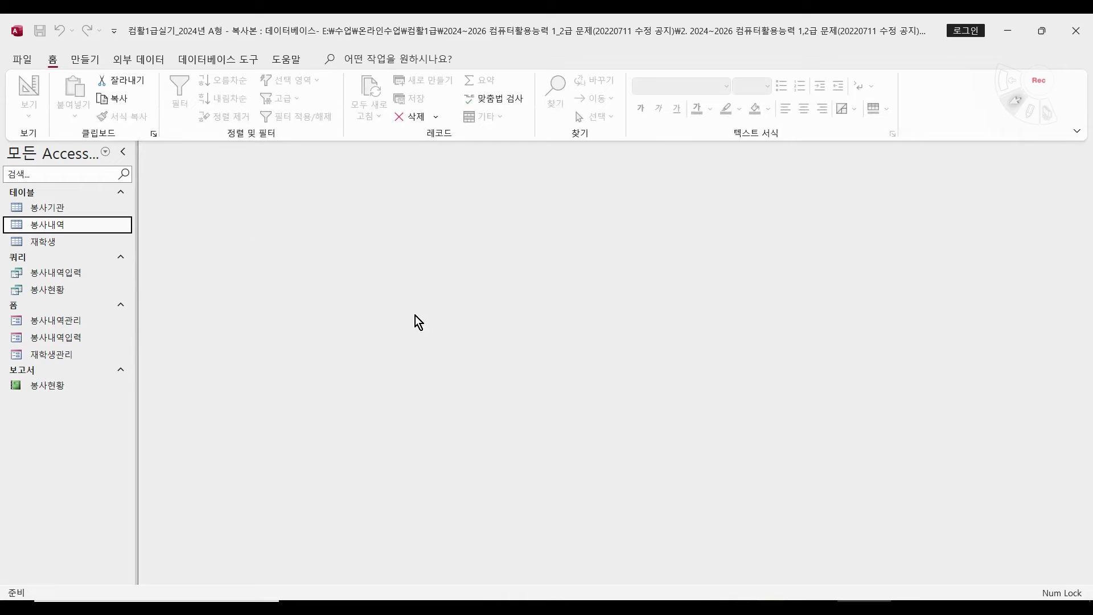
pyautogui.rightClick(42, 242)
pyautogui.click(106, 275)
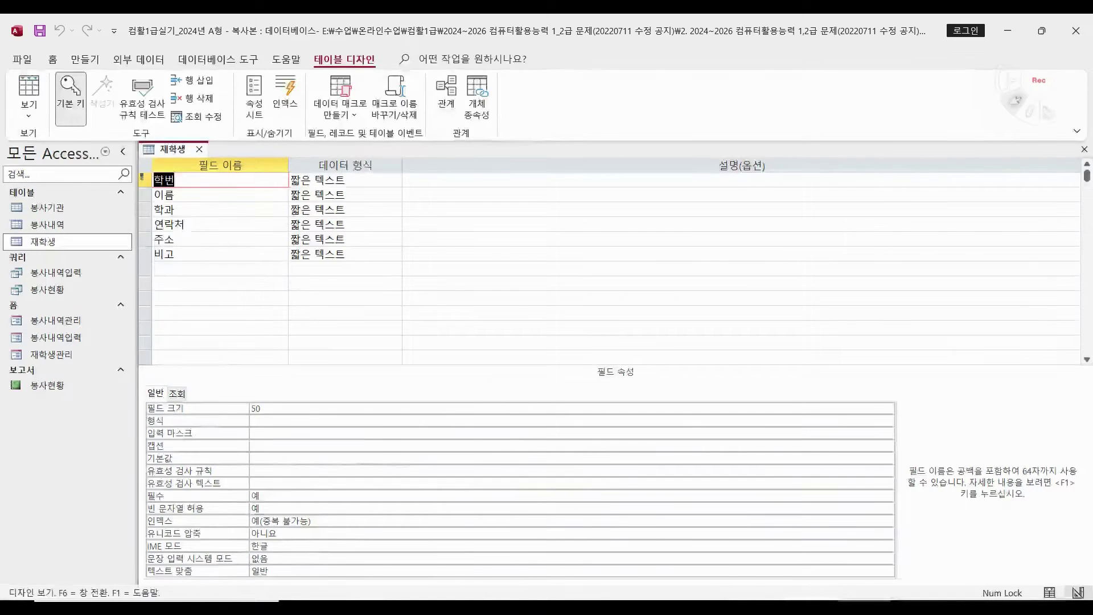
# Step: Underline 중복 가능한 인덱스 in item ④ and 빈 문자열이 허용 in item ⑤ of the exam PDF and return to Access
pyautogui.hotkey('alt', 'Tab')
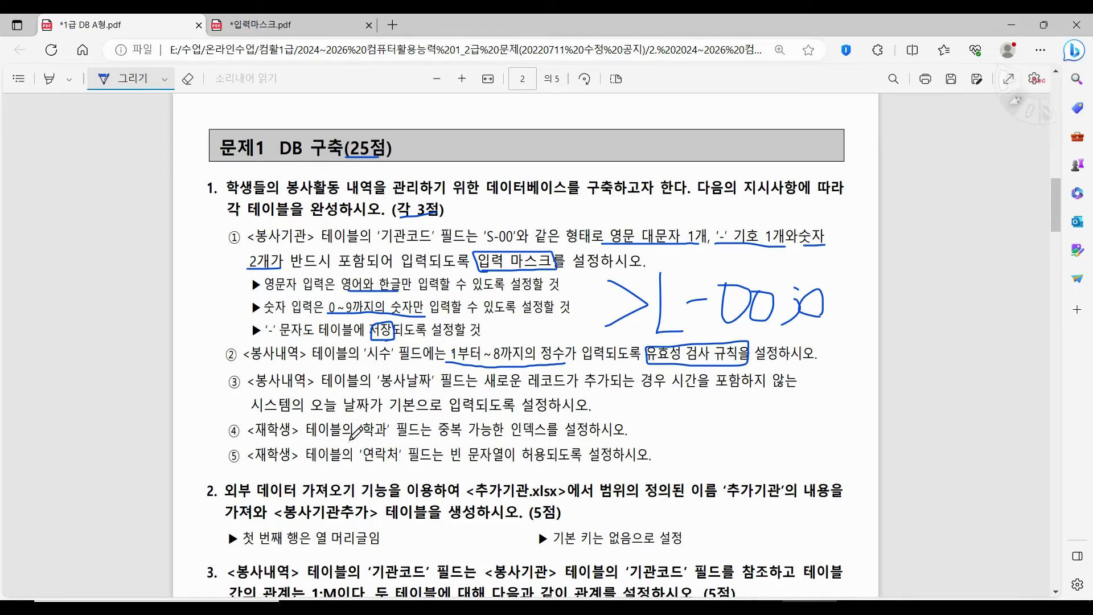
pyautogui.moveTo(438, 434); pyautogui.dragTo(549, 434)
pyautogui.moveTo(455, 464); pyautogui.dragTo(544, 467)
pyautogui.hotkey('alt', 'Tab')
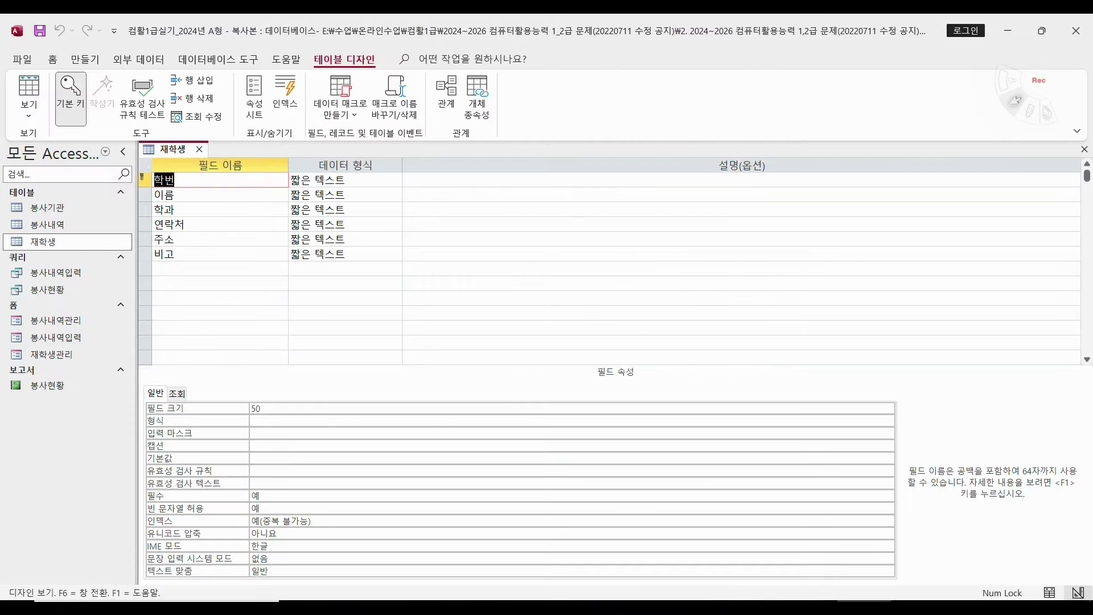
# Step: Set the index property of the 학과 field in the 재학생 table to 예(중복 가능)
pyautogui.click(210, 208)
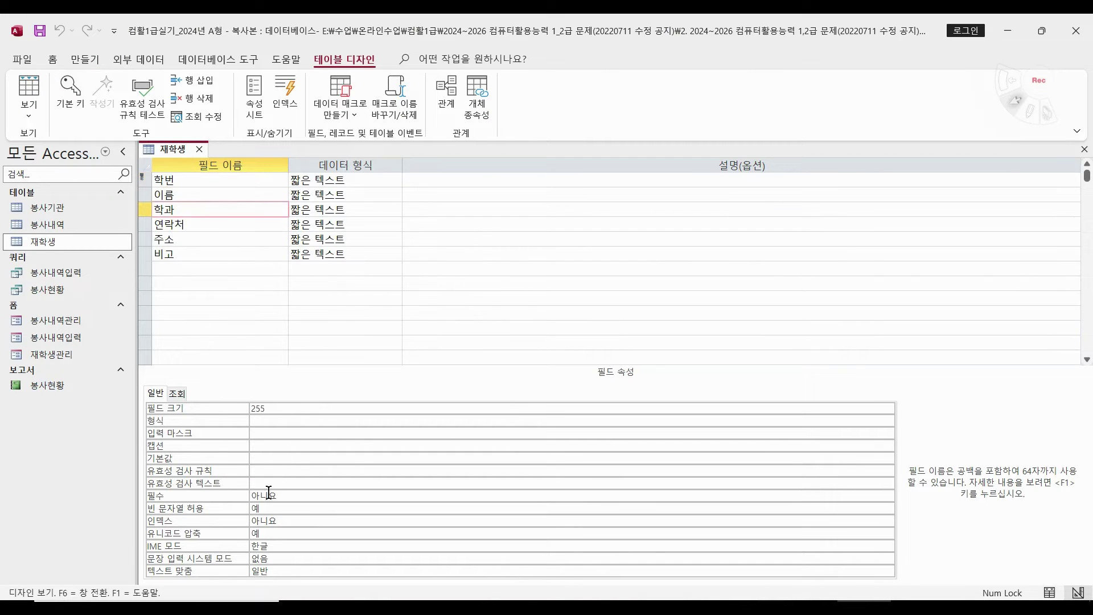
pyautogui.click(227, 520)
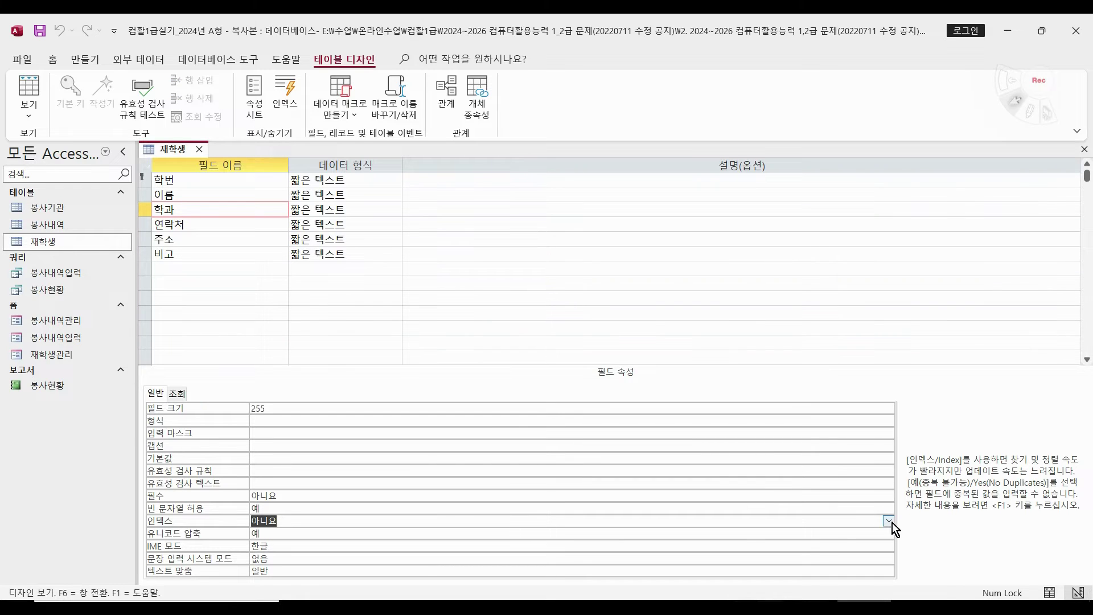
pyautogui.click(888, 520)
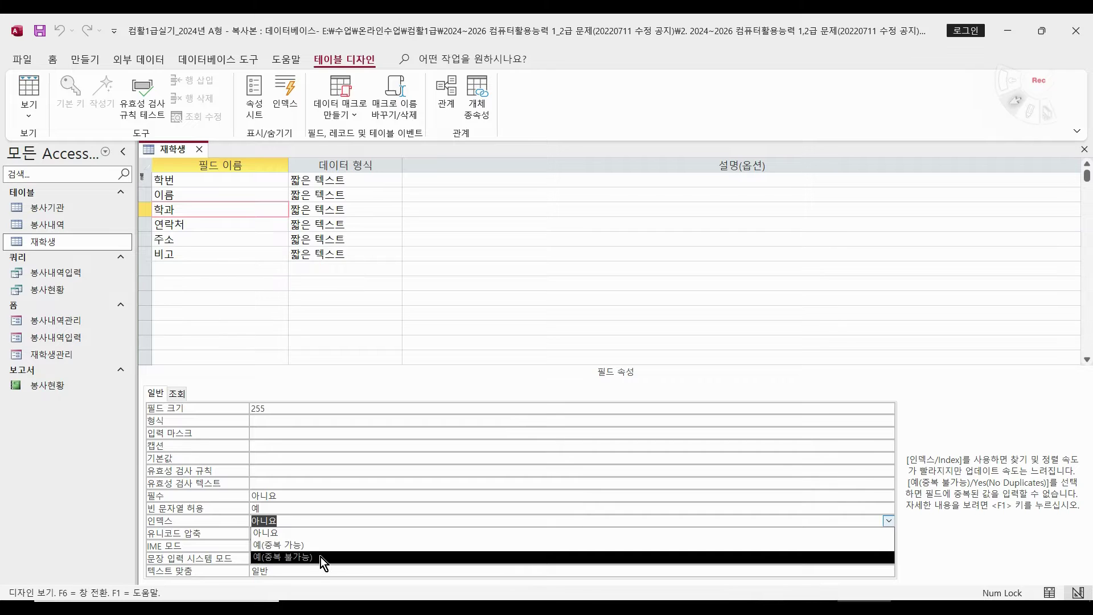
pyautogui.click(888, 520)
pyautogui.click(303, 522)
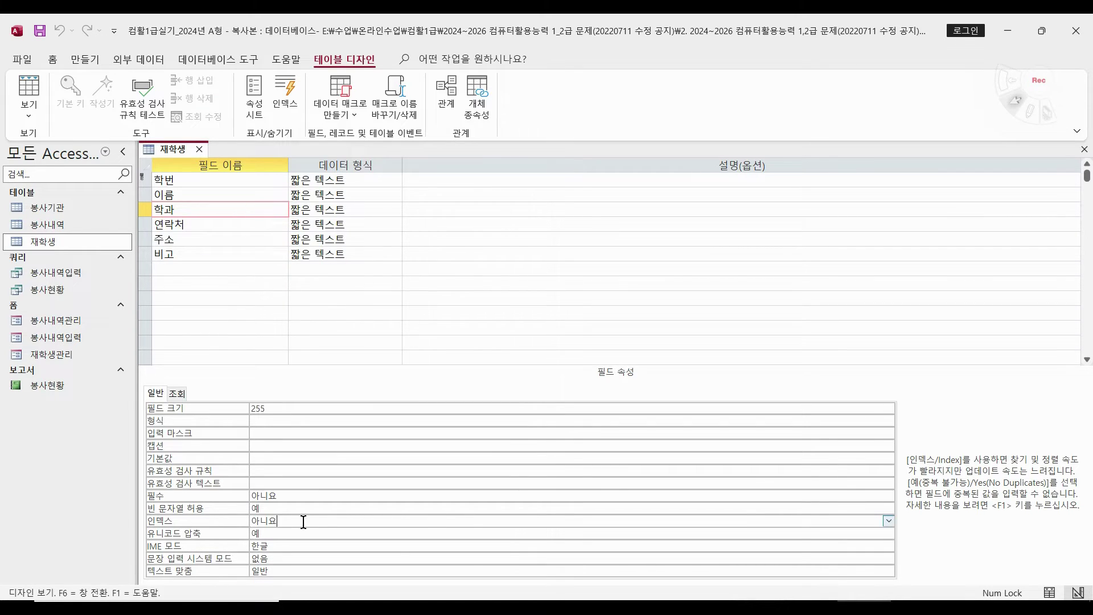
pyautogui.doubleClick(292, 521)
# Step: Set 빈 문자열 허용 to 예 for the 연락처 field, and save and close the 재학생 table
pyautogui.click(213, 219)
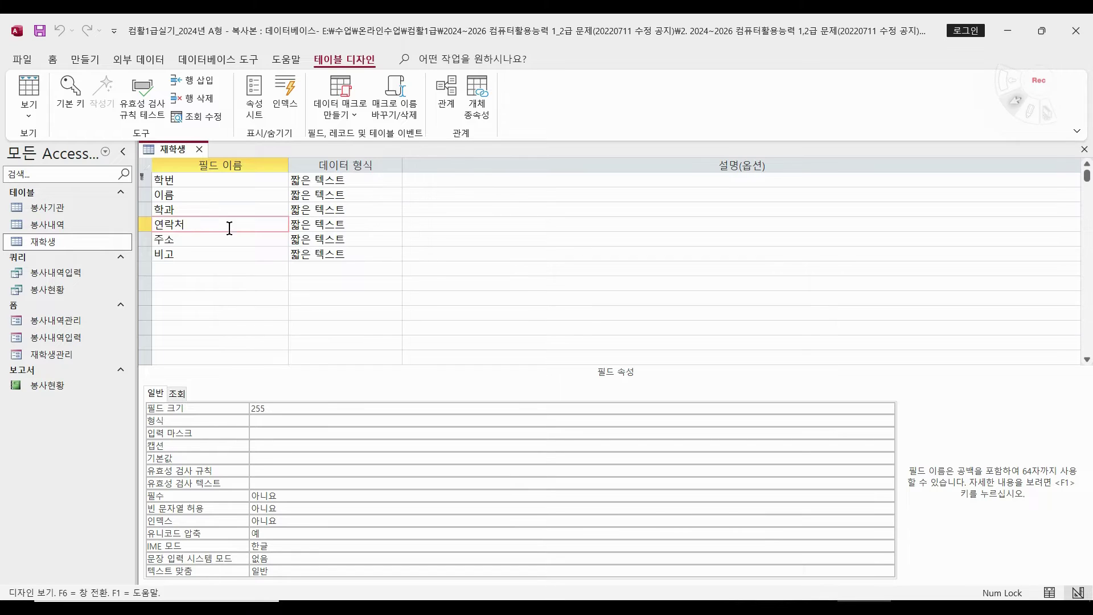
pyautogui.click(281, 506)
pyautogui.doubleClick(280, 506)
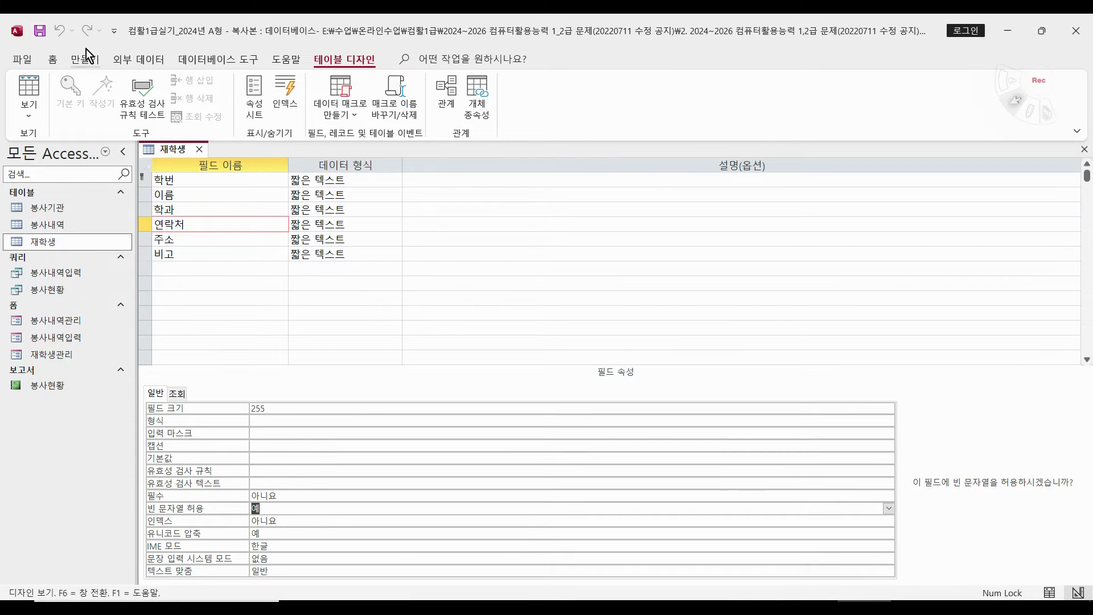
pyautogui.click(200, 149)
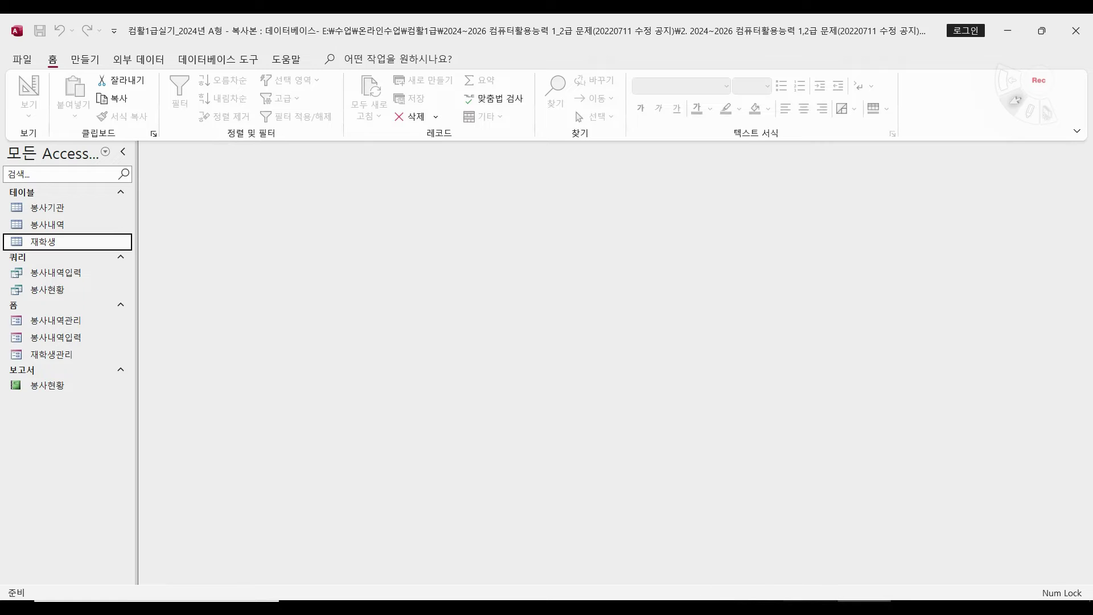
# Step: In the exam PDF, bracket items ① to ⑤ with the note 15 and box 외부 데이터 가져오기 기능 in question 2
pyautogui.click(809, 607)
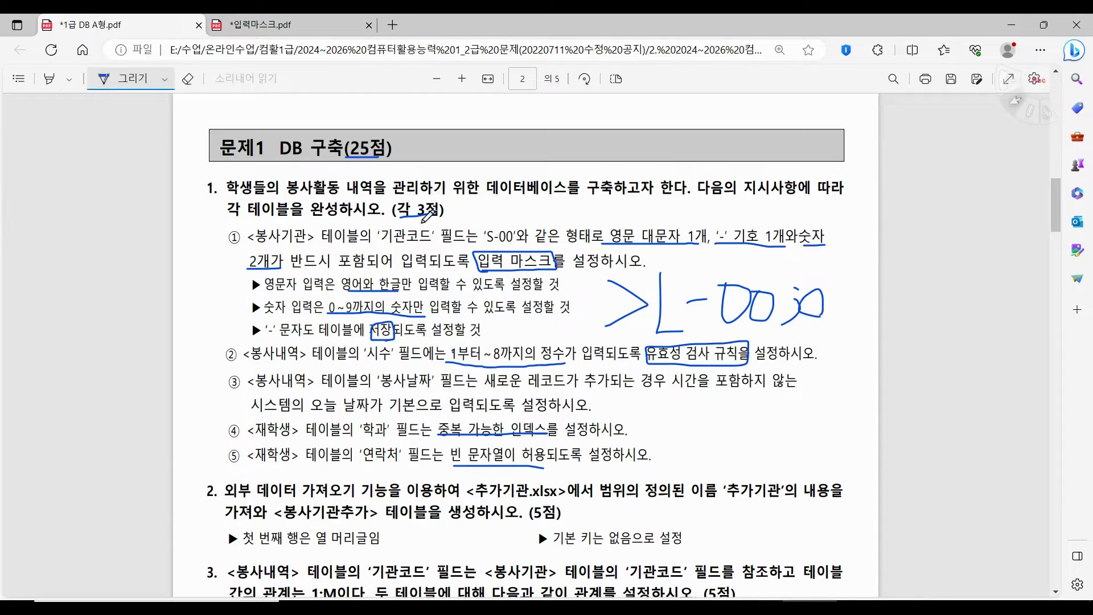
pyautogui.moveTo(228, 249)
pyautogui.mouseDown()
pyautogui.moveTo(208, 371)
pyautogui.moveTo(217, 453)
pyautogui.moveTo(197, 270)
pyautogui.moveTo(217, 271)
pyautogui.moveTo(228, 248)
pyautogui.mouseUp()
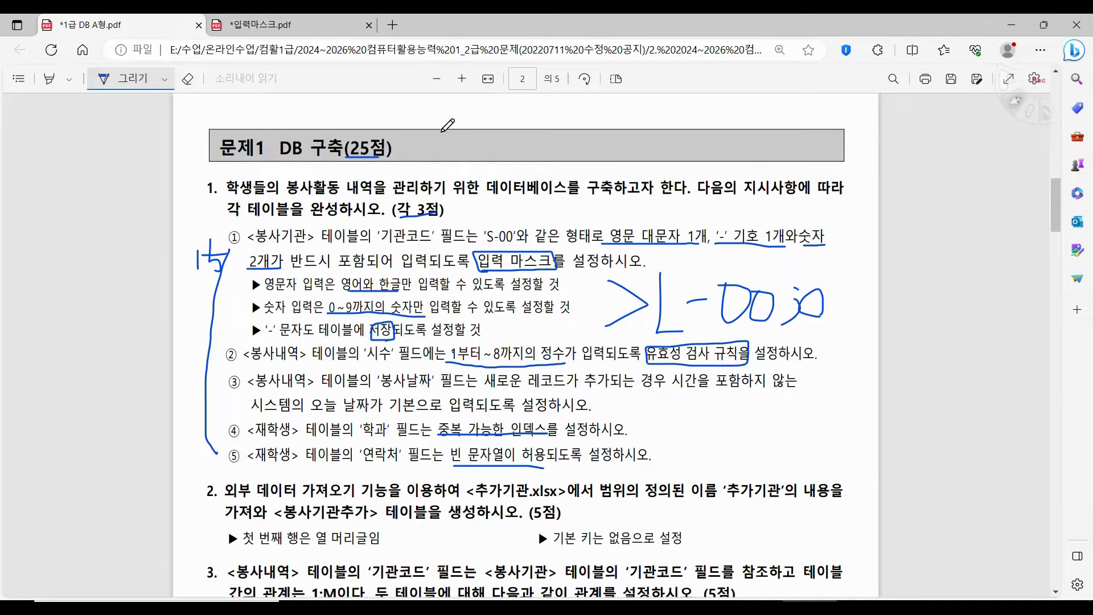
pyautogui.scroll(-5, 483, 123)
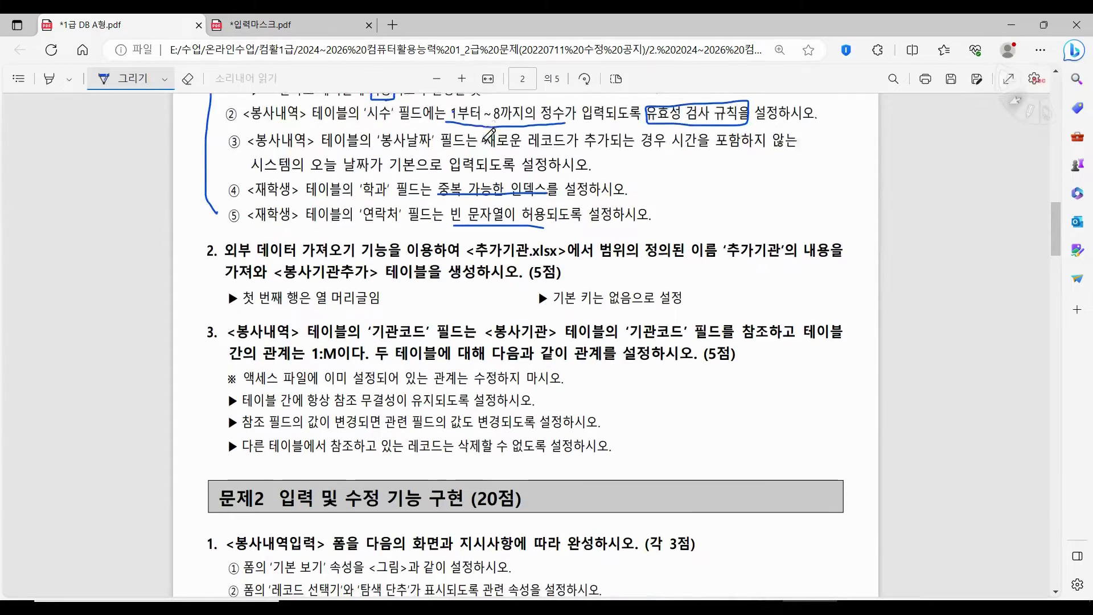
pyautogui.scroll(-3, 489, 137)
pyautogui.scroll(2, 489, 140)
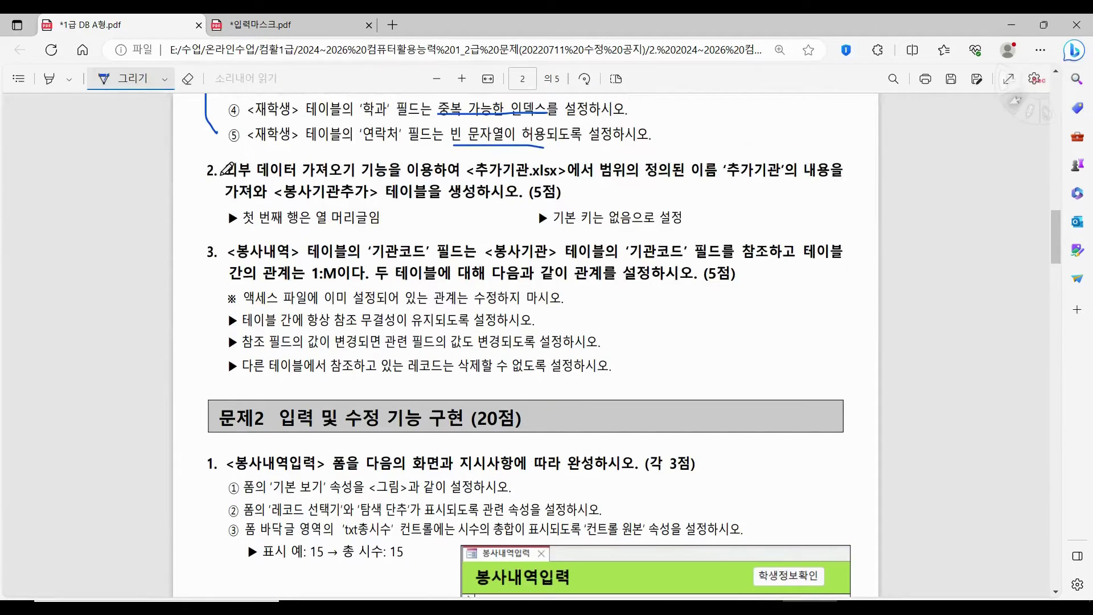
pyautogui.moveTo(222, 182)
pyautogui.mouseDown()
pyautogui.moveTo(350, 182)
pyautogui.moveTo(396, 169)
pyautogui.moveTo(387, 151)
pyautogui.moveTo(238, 149)
pyautogui.moveTo(222, 172)
pyautogui.mouseUp()
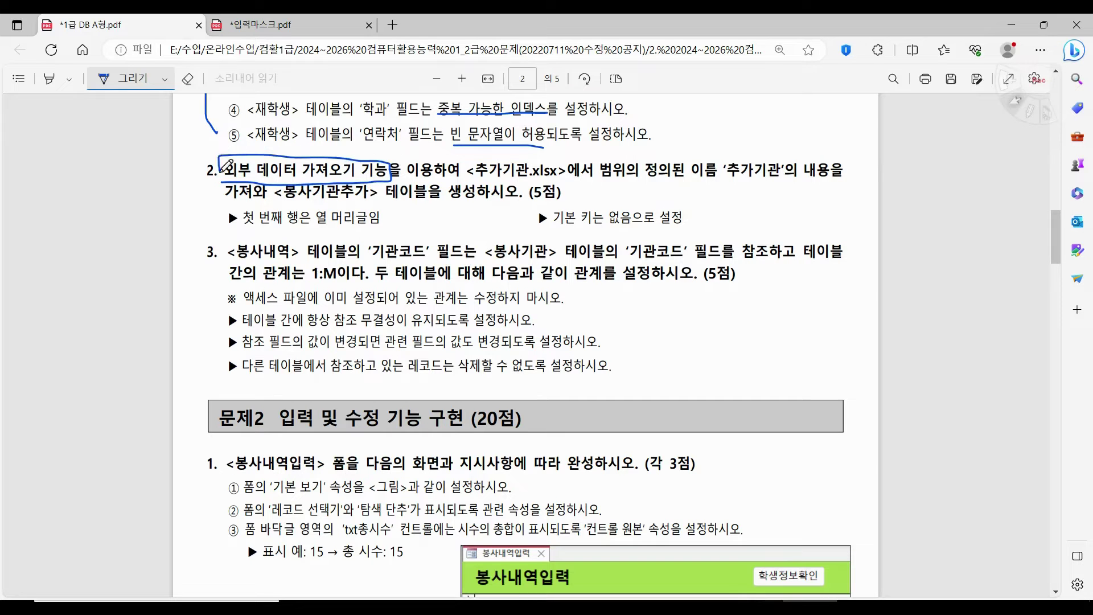
# Step: Find the external data location in the instructions on page 1, underline its label and box C:\DB\파일명
pyautogui.scroll(15, 404, 280)
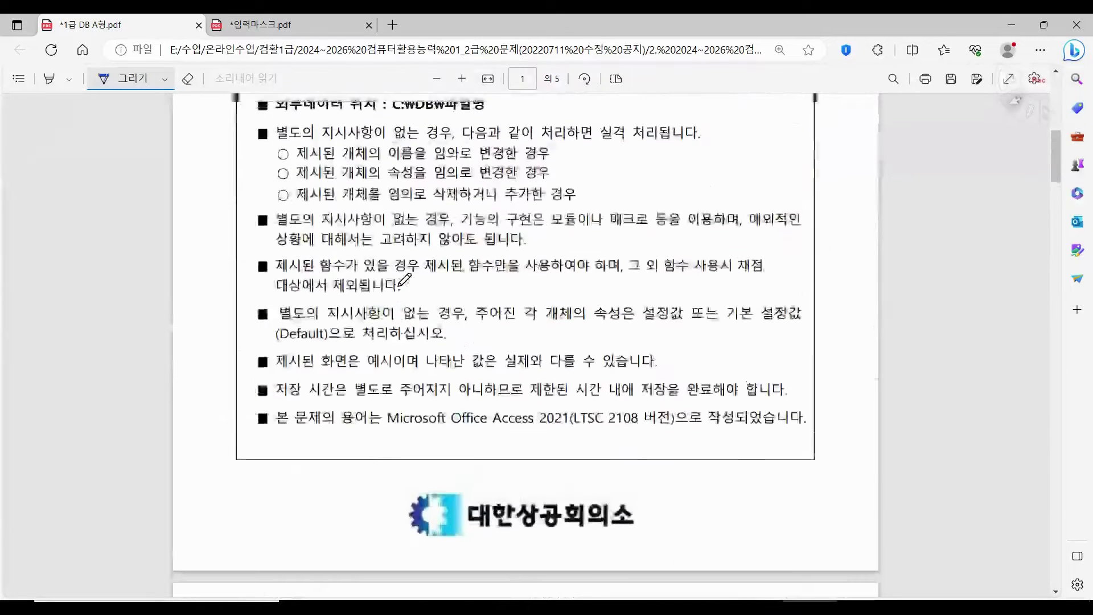
pyautogui.scroll(5, 404, 280)
pyautogui.scroll(-2, 404, 280)
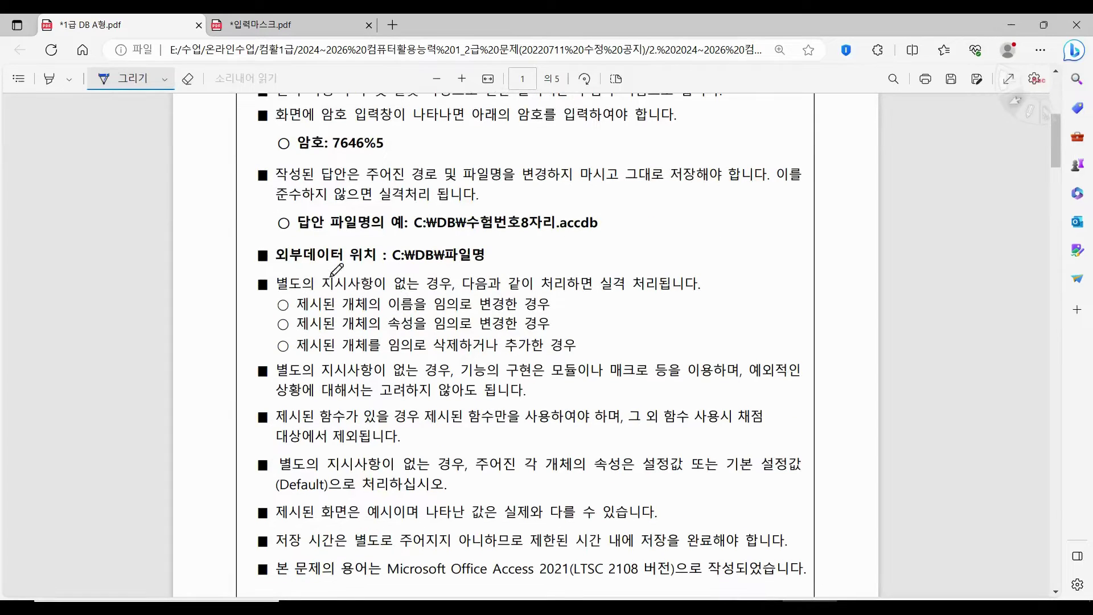
pyautogui.moveTo(272, 263)
pyautogui.mouseDown()
pyautogui.moveTo(494, 259)
pyautogui.moveTo(449, 244)
pyautogui.moveTo(383, 245)
pyautogui.moveTo(386, 269)
pyautogui.mouseUp()
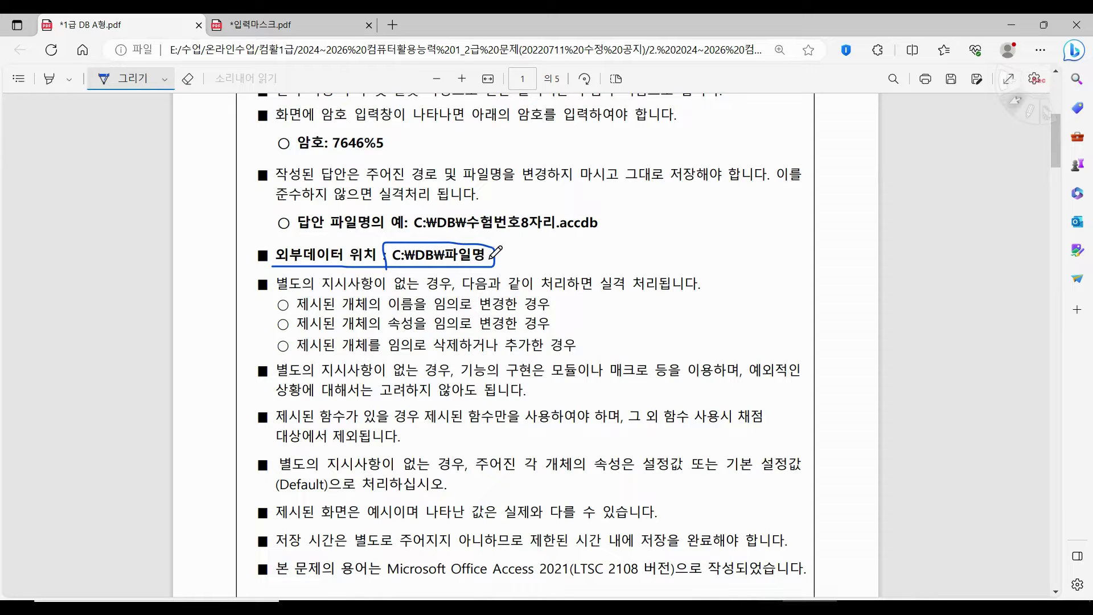
# Step: Underline the source file 추가기관.xlsx, the defined name '추가기관' and the target table 봉사기관추가 in question 2
pyautogui.scroll(-10, 473, 258)
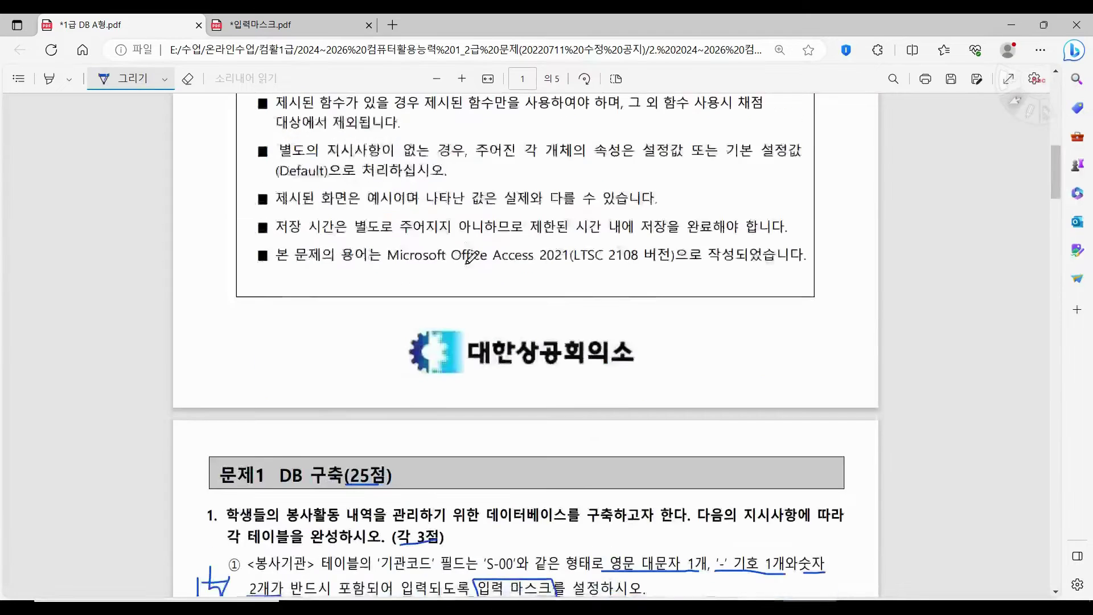
pyautogui.scroll(-4, 472, 257)
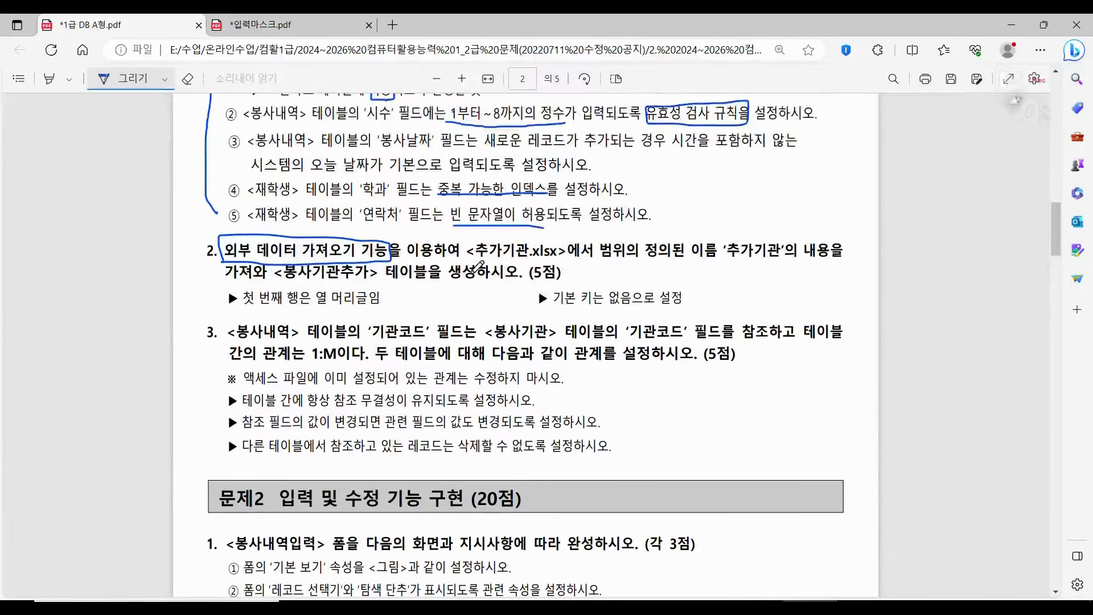
pyautogui.moveTo(467, 260); pyautogui.dragTo(562, 260)
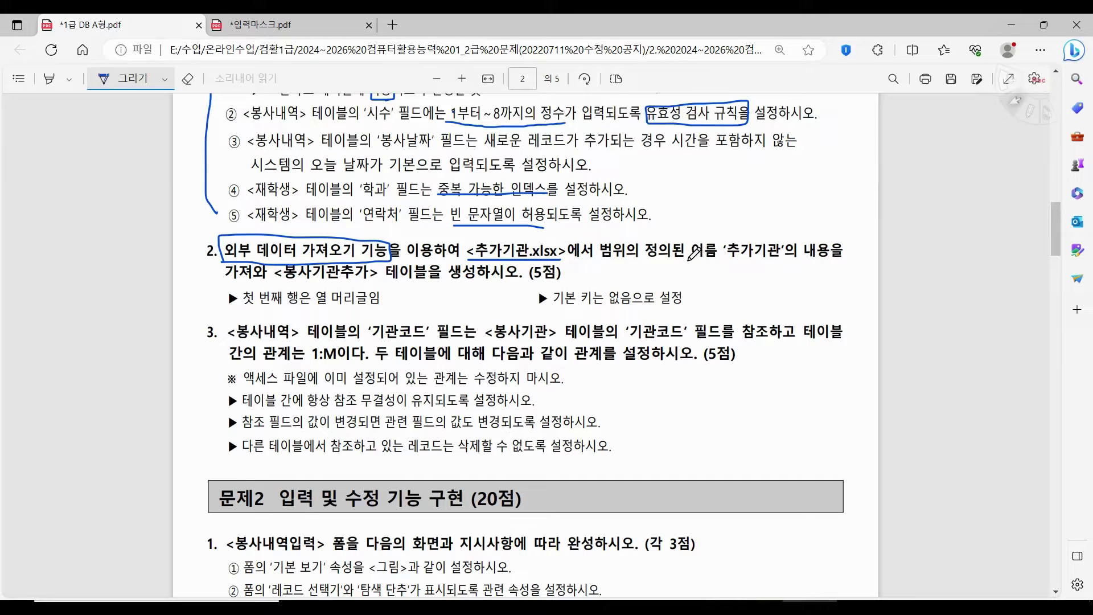
pyautogui.moveTo(689, 260); pyautogui.dragTo(789, 259)
pyautogui.moveTo(276, 285); pyautogui.dragTo(491, 263)
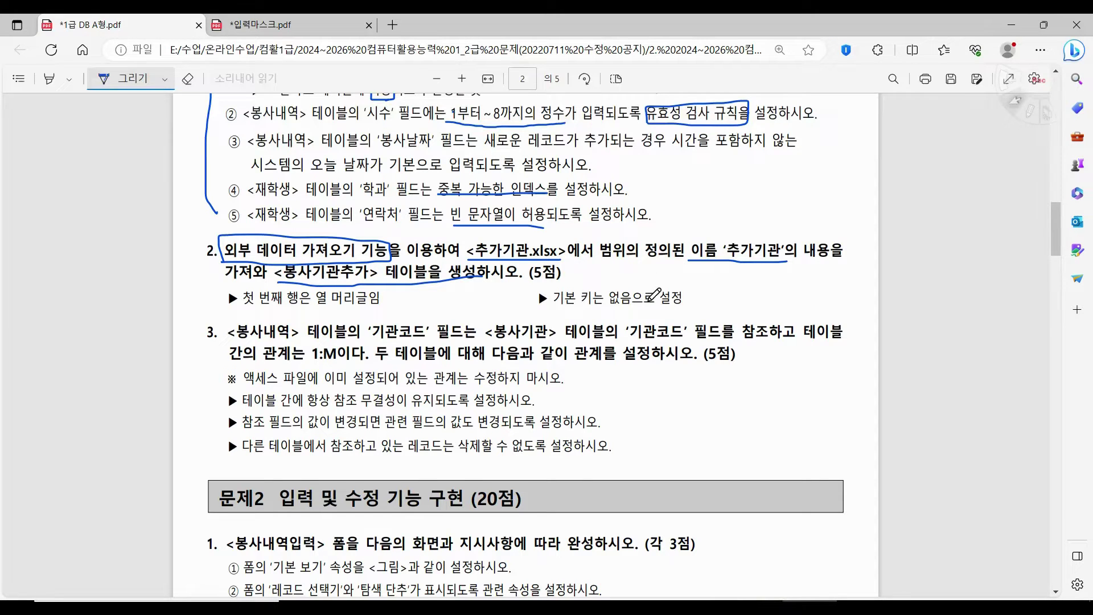
# Step: Switch to Access and start importing external data from an Excel file as a new data source
pyautogui.hotkey('alt', 'Tab')
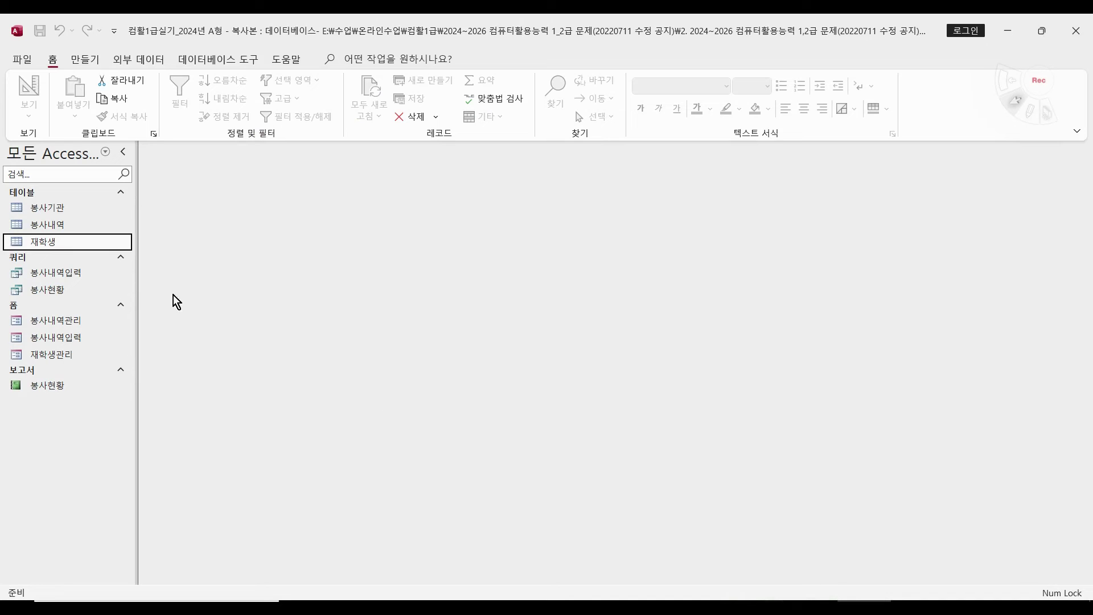
pyautogui.click(152, 58)
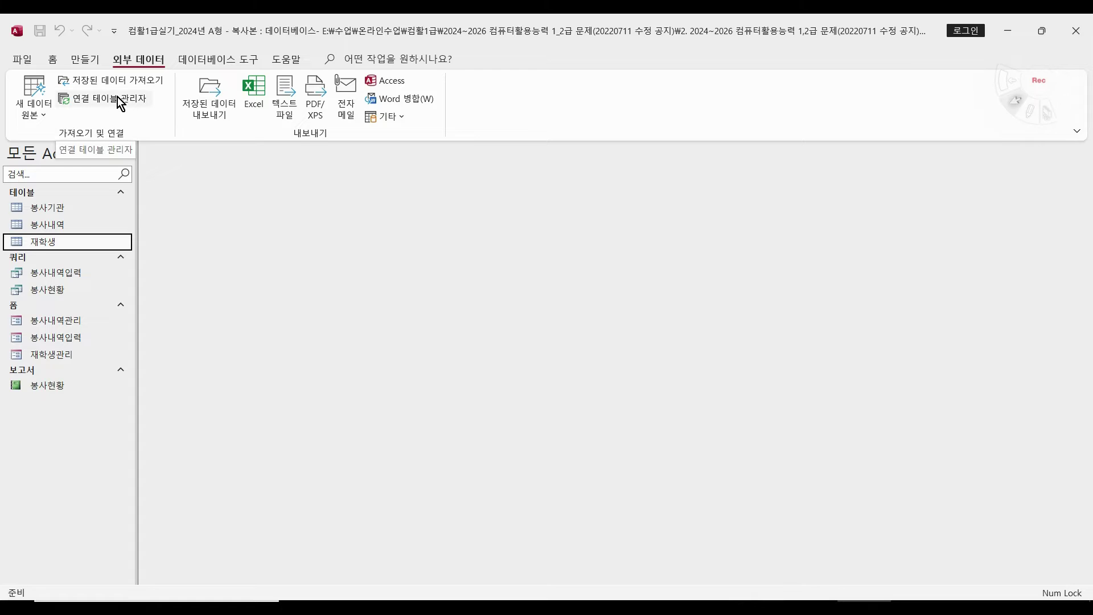
pyautogui.click(49, 114)
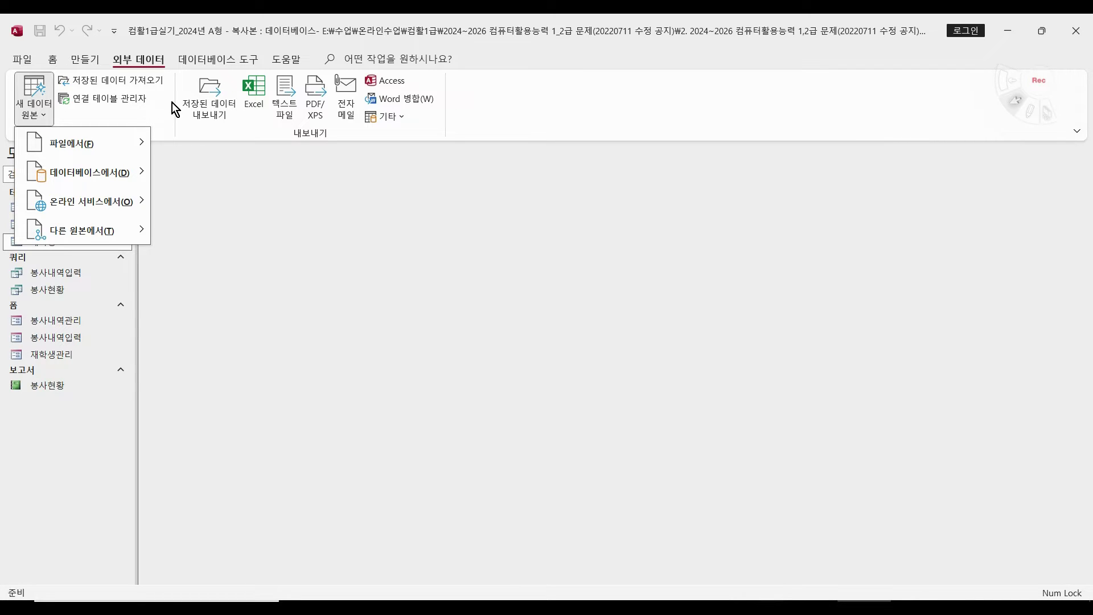
pyautogui.moveTo(125, 146)
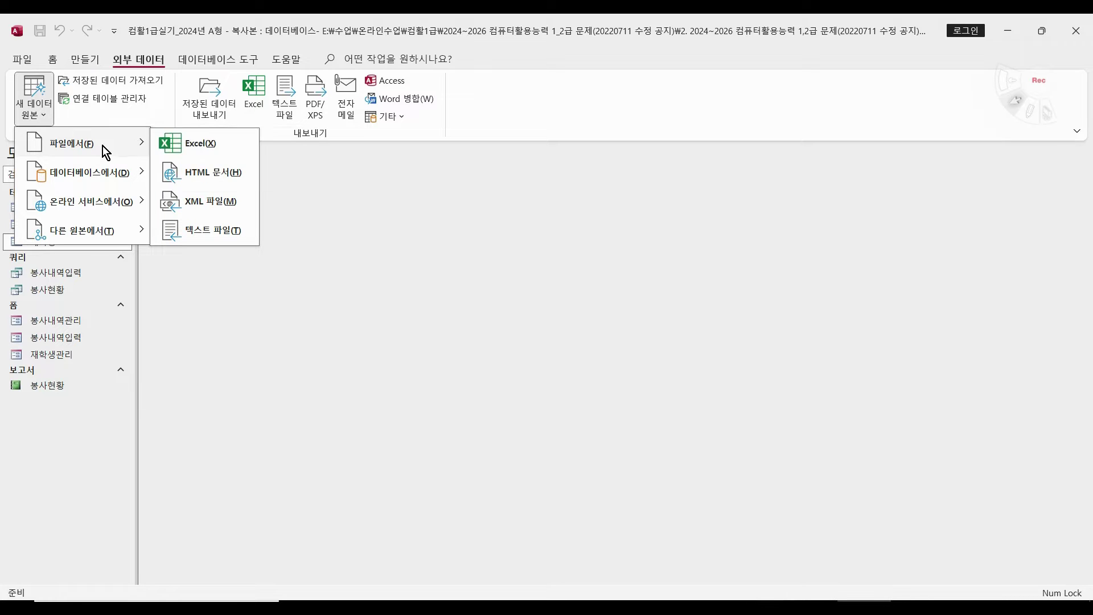
pyautogui.moveTo(119, 207)
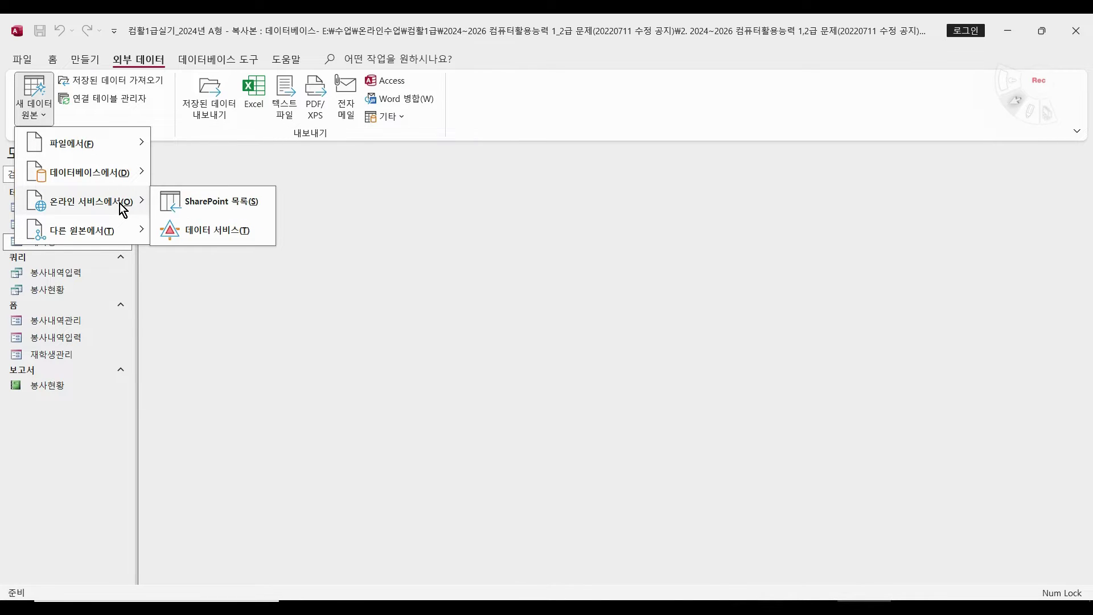
pyautogui.moveTo(114, 235)
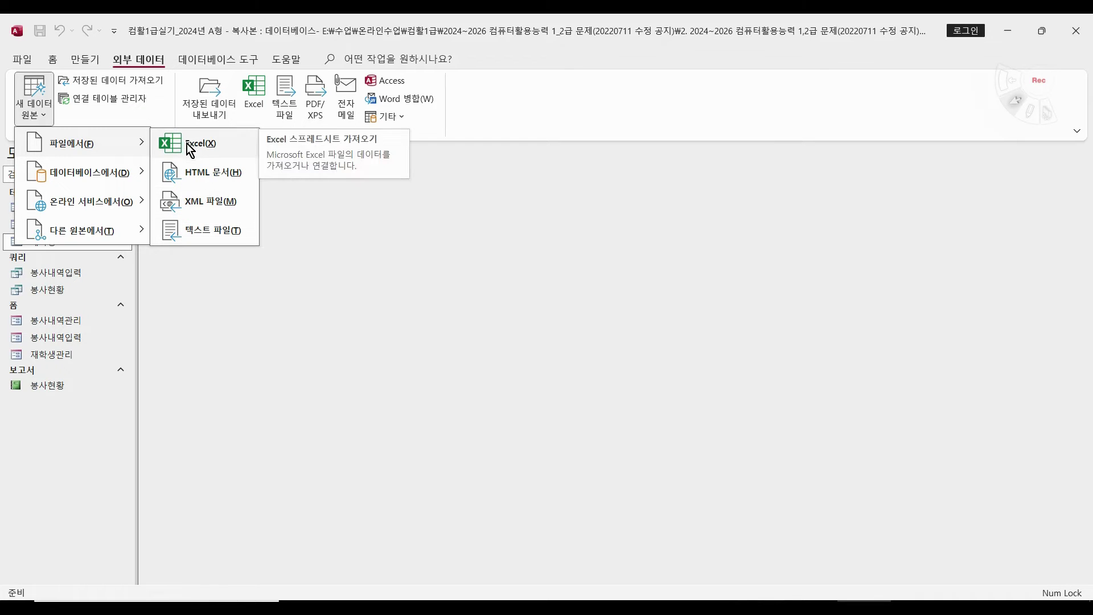
pyautogui.click(214, 143)
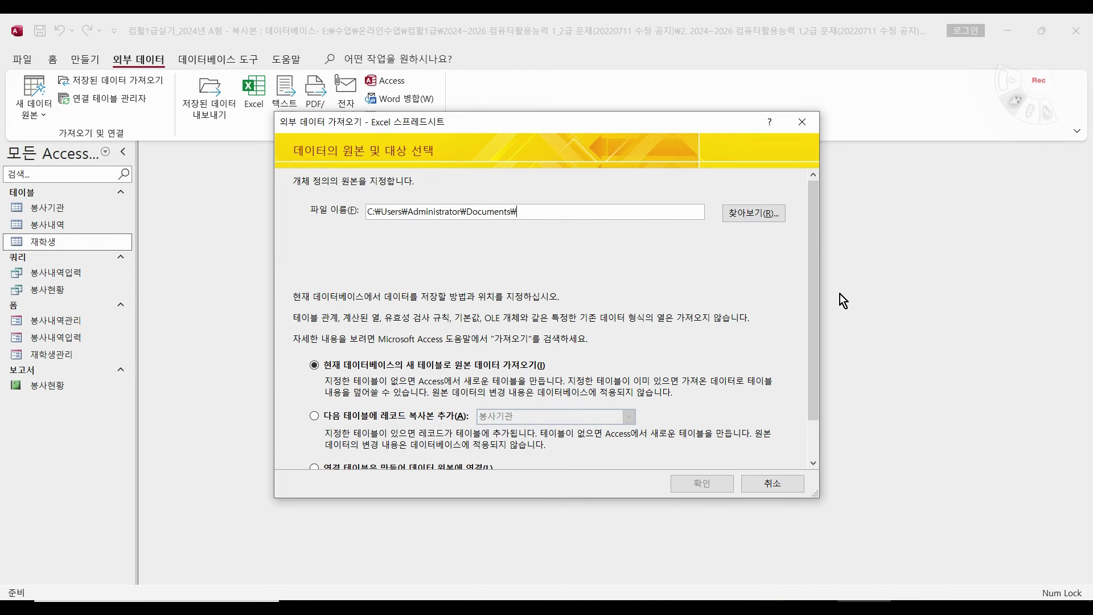
# Step: Choose 추가기관.xlsx from the 1급 DB A형 folder as the source for a new table in the current database
pyautogui.moveTo(817, 306); pyautogui.dragTo(813, 344)
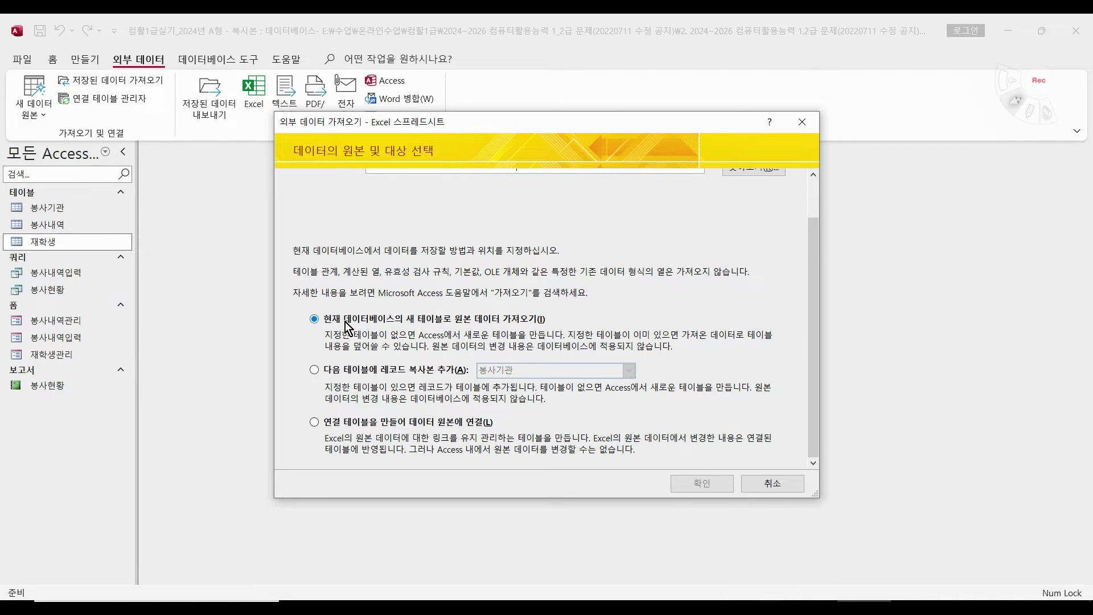
pyautogui.moveTo(815, 335); pyautogui.dragTo(815, 296)
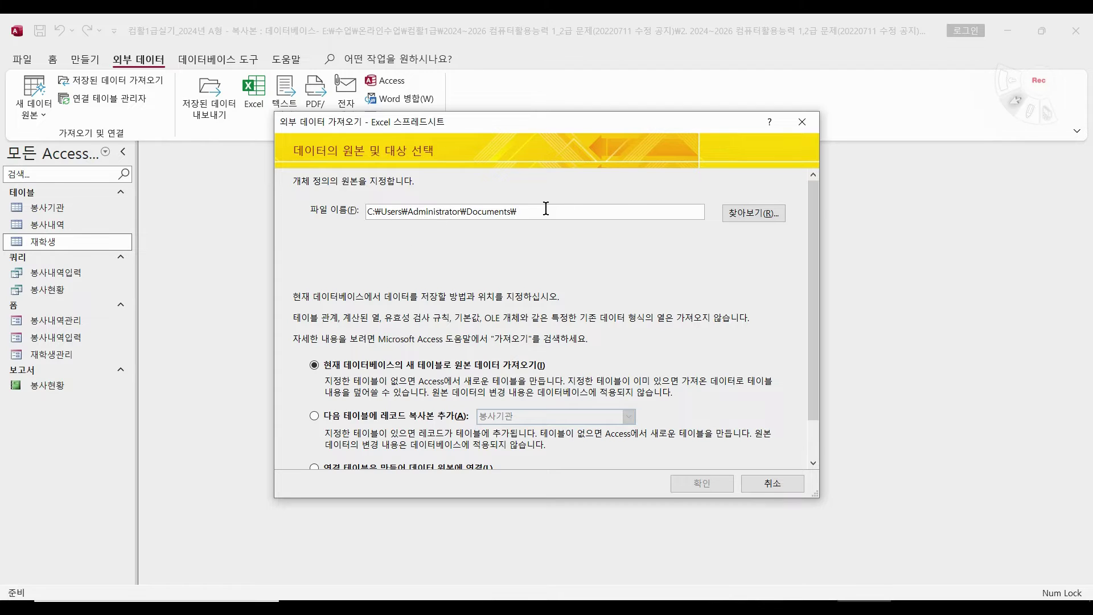
pyautogui.click(738, 213)
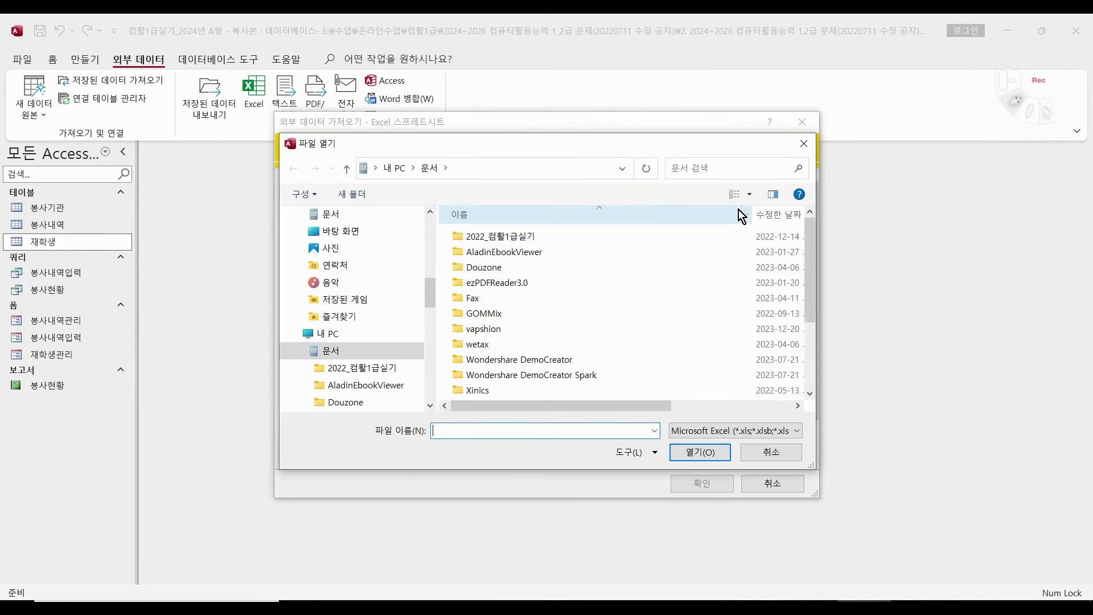
pyautogui.click(361, 235)
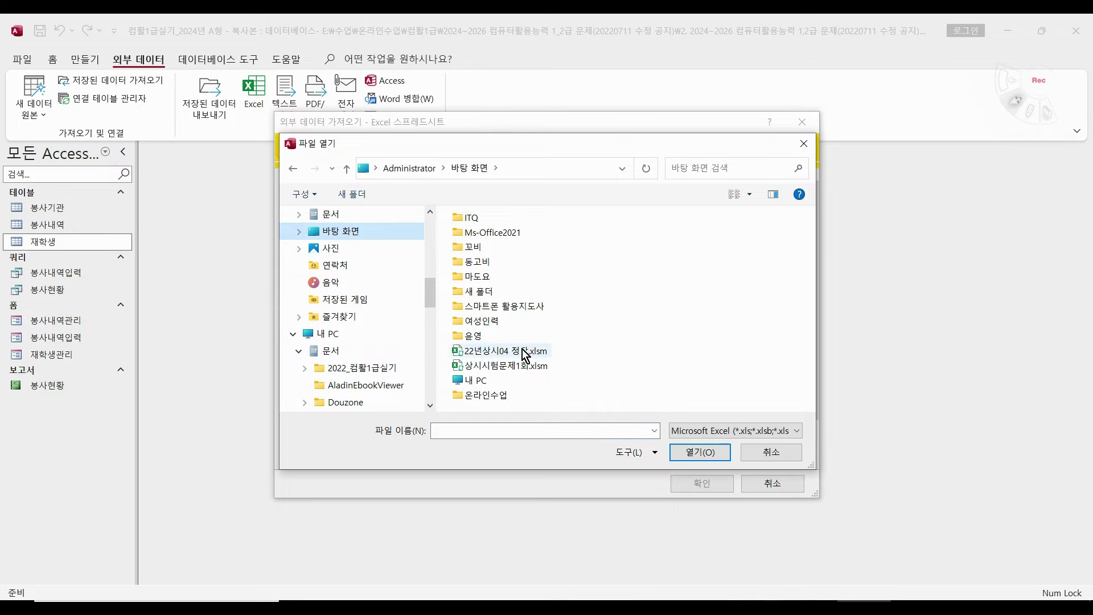
pyautogui.doubleClick(508, 398)
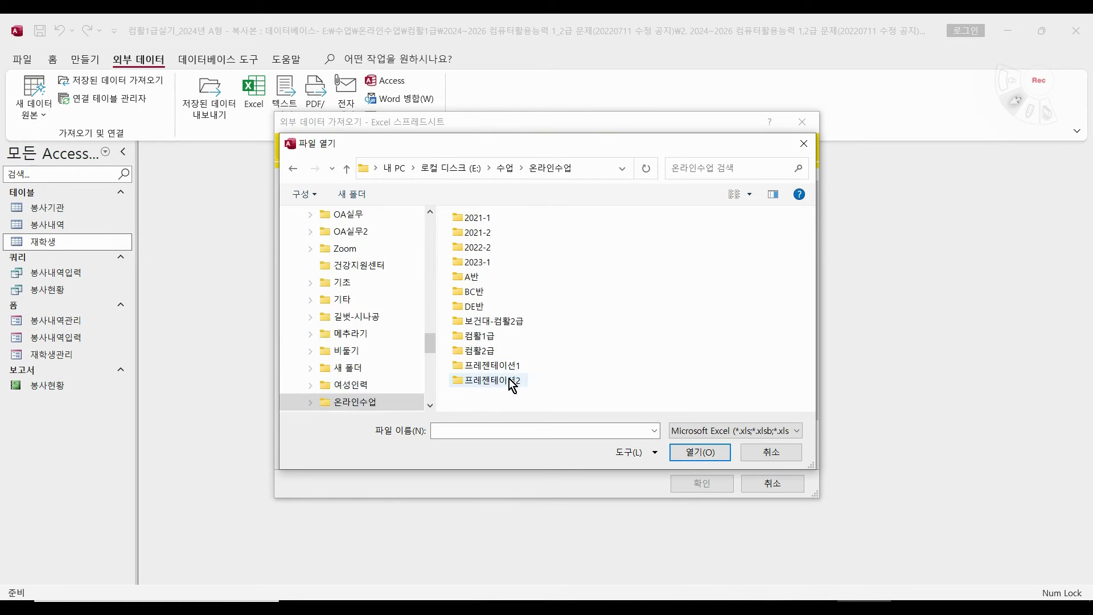
pyautogui.doubleClick(493, 337)
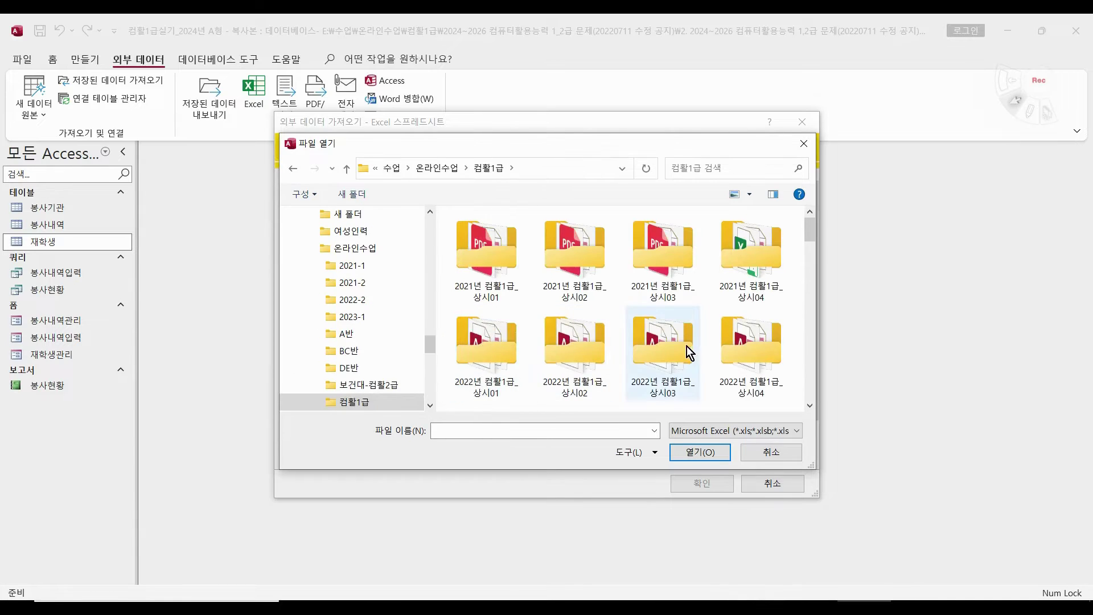
pyautogui.doubleClick(493, 244)
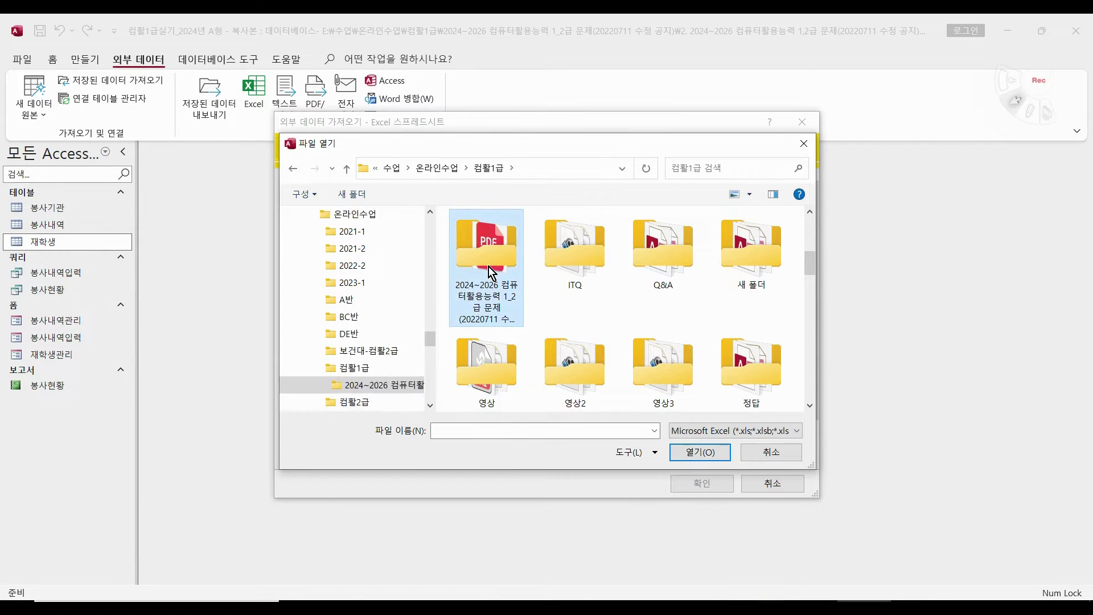
pyautogui.doubleClick(499, 215)
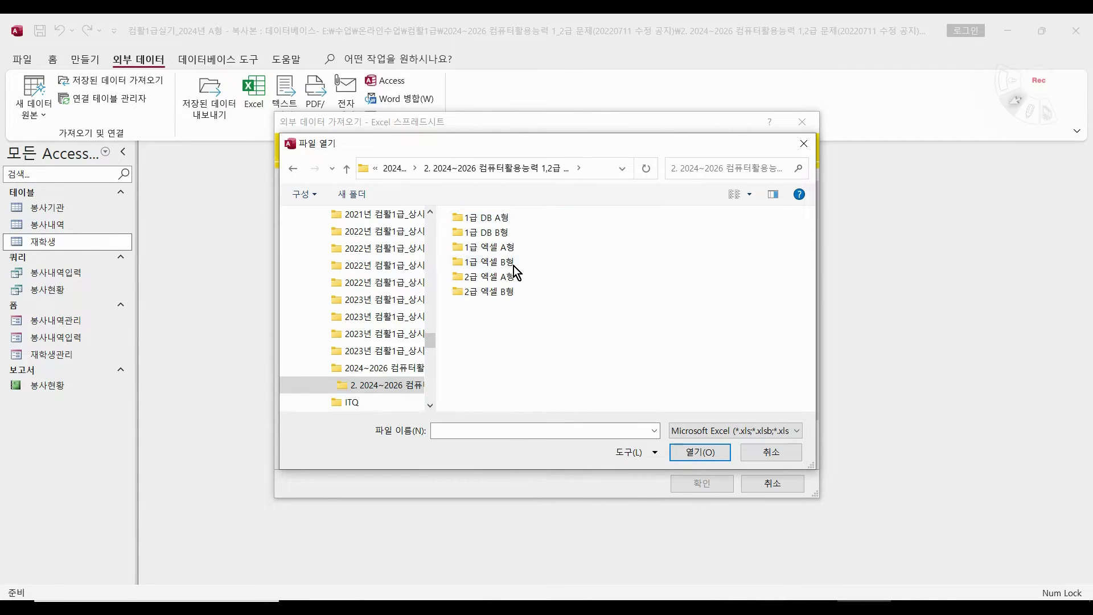
pyautogui.doubleClick(494, 218)
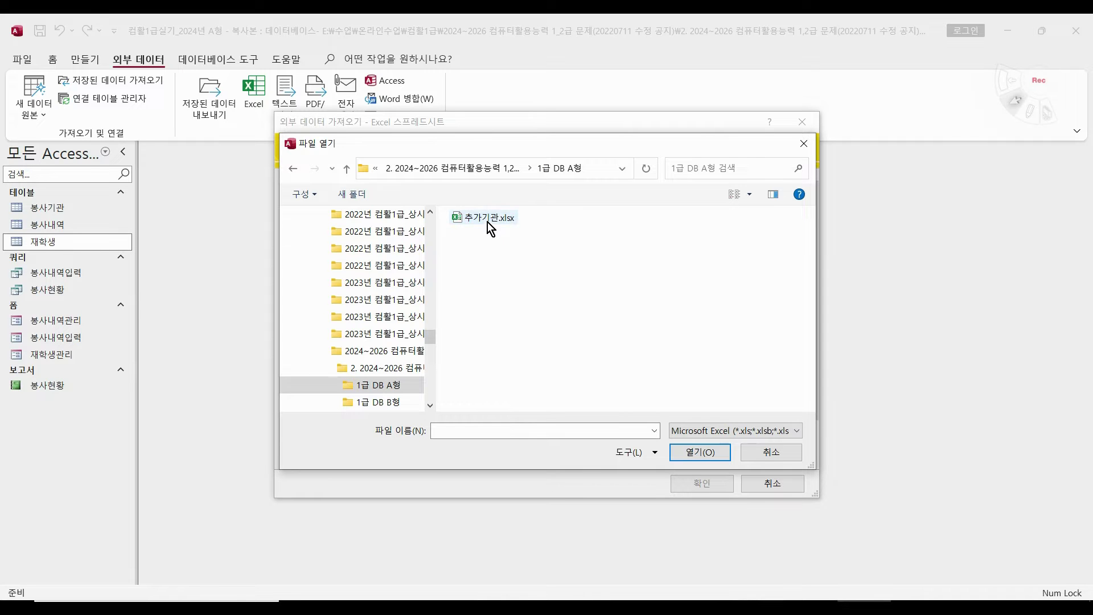
pyautogui.doubleClick(489, 220)
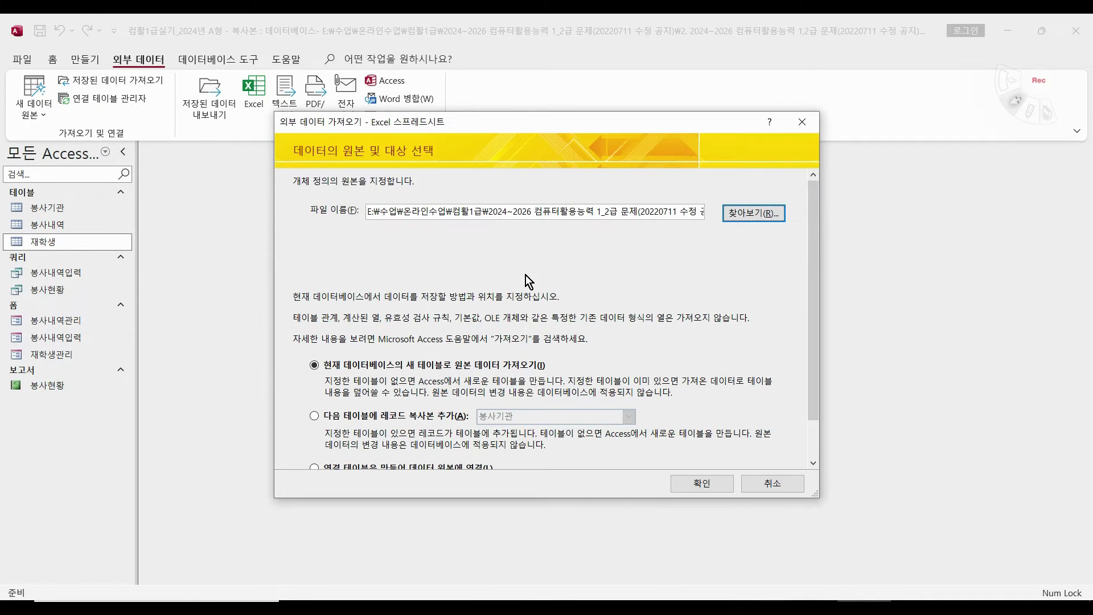
pyautogui.click(701, 481)
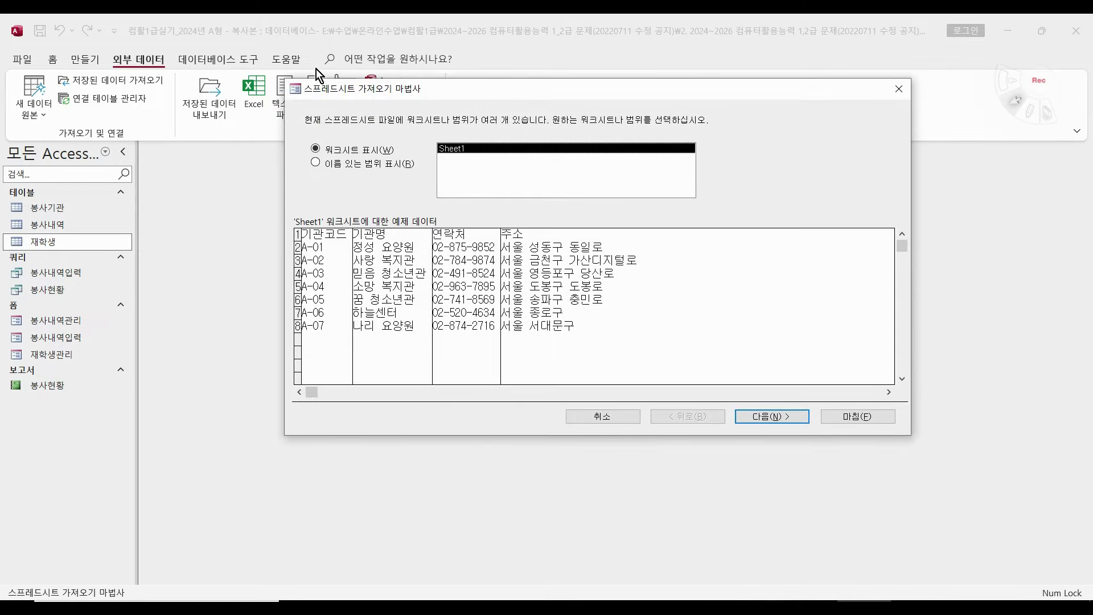
# Step: Choose the named range 추가기관 instead of the worksheet as the data to import
pyautogui.click(360, 164)
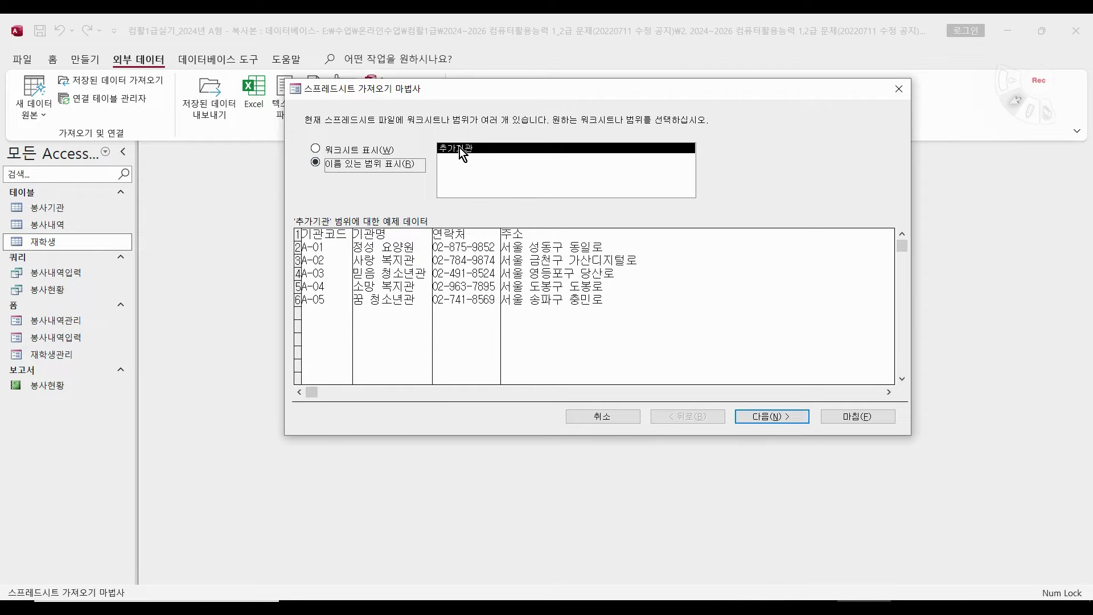
pyautogui.click(391, 149)
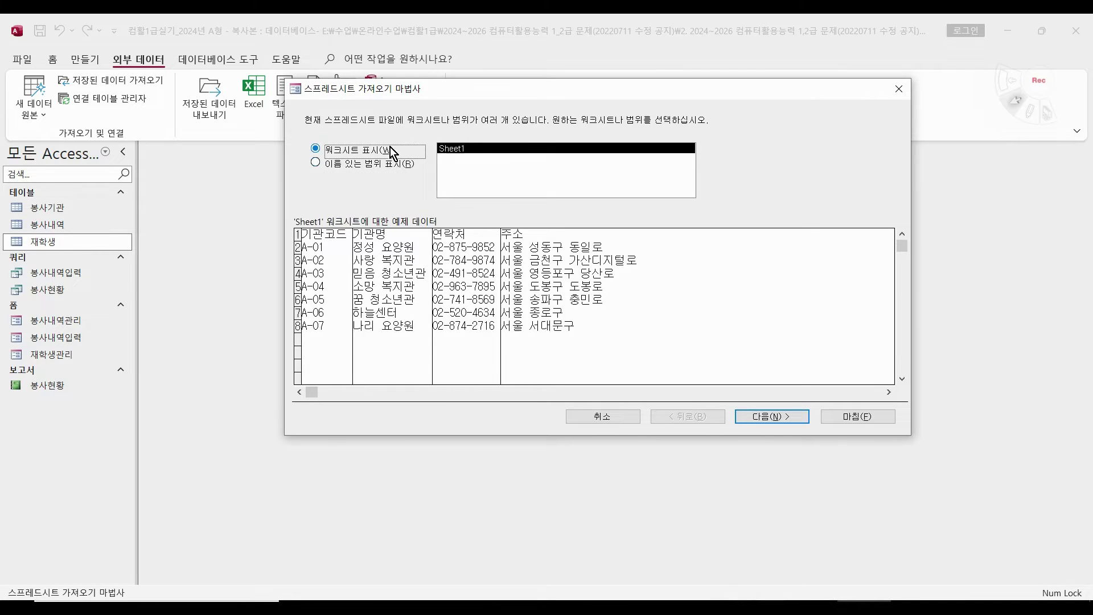
pyautogui.click(393, 167)
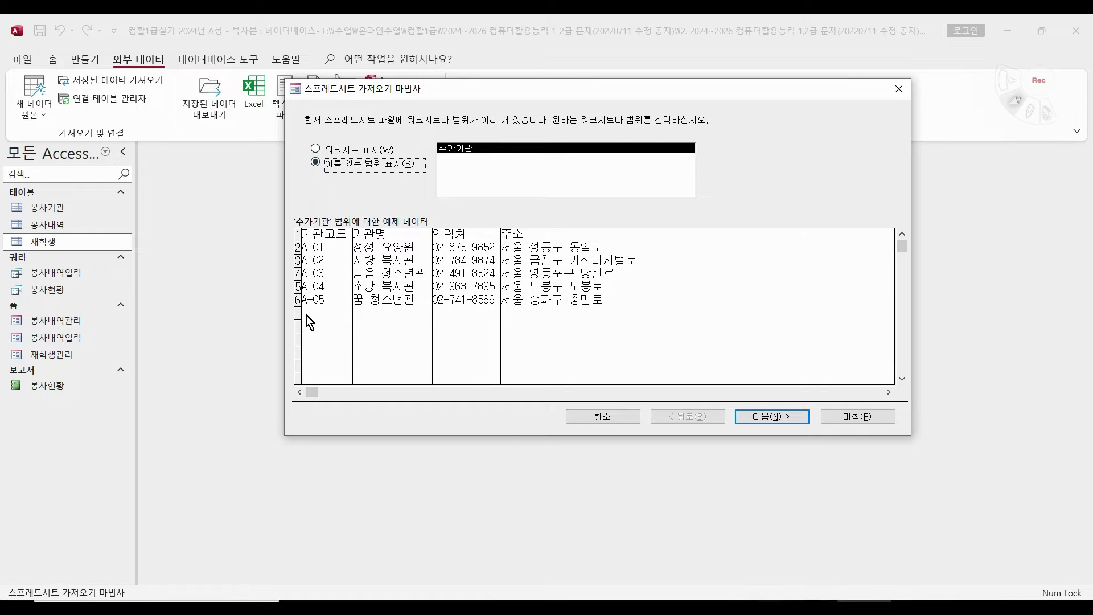
pyautogui.click(783, 418)
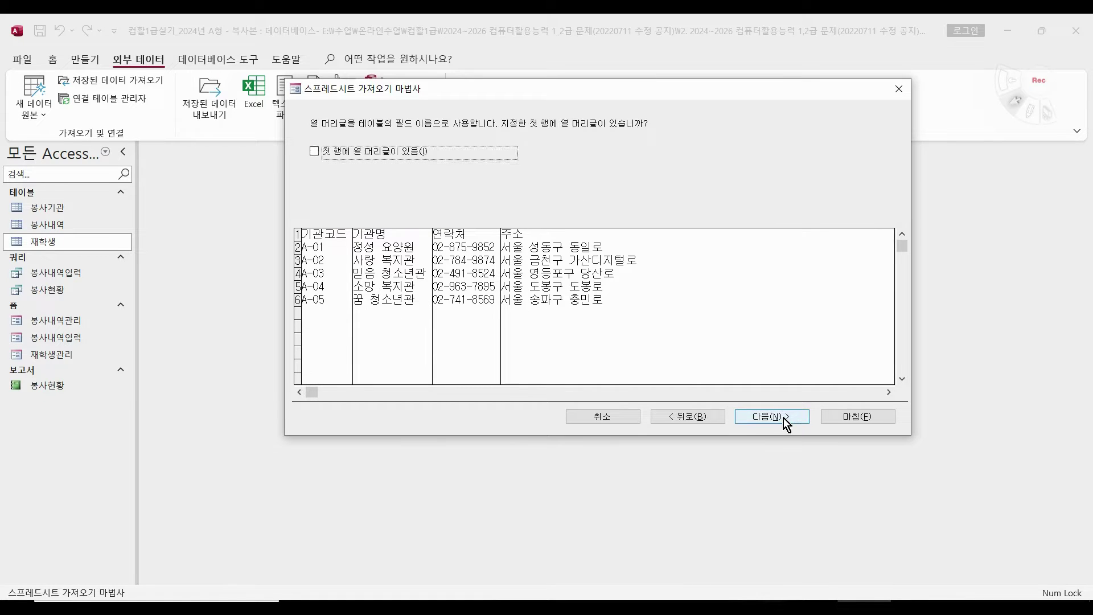
# Step: Use the first row of the imported range as column headings
pyautogui.click(328, 159)
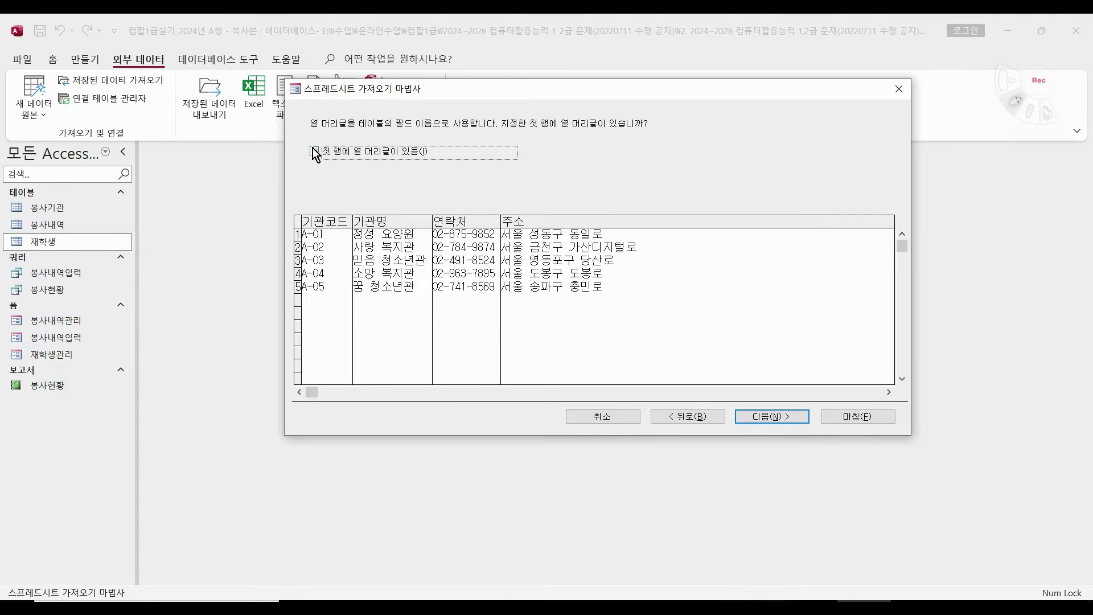
pyautogui.click(318, 156)
pyautogui.click(318, 156)
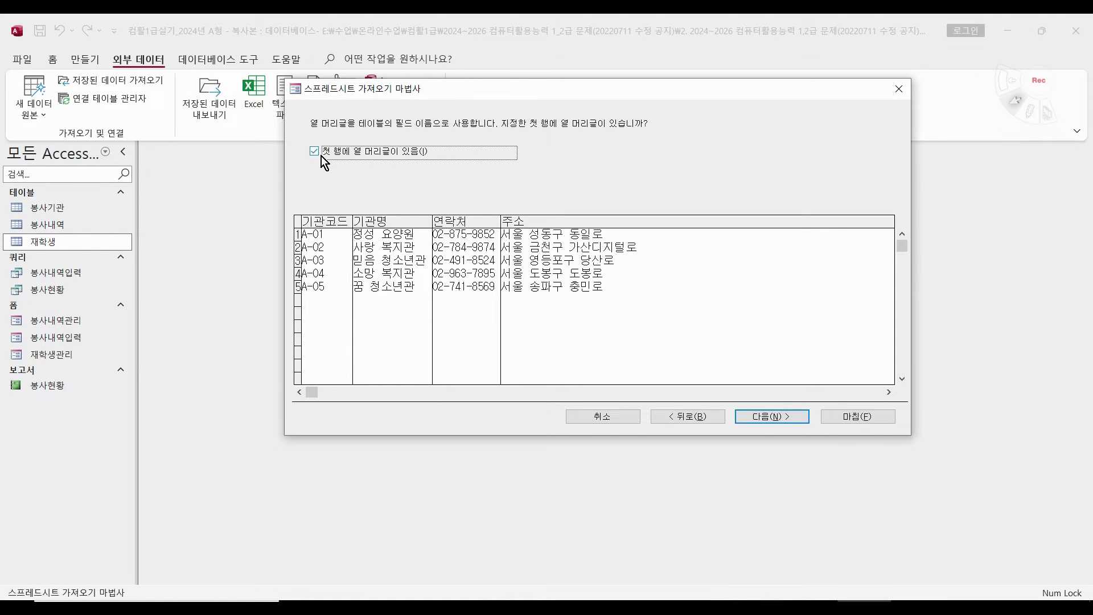
pyautogui.click(767, 422)
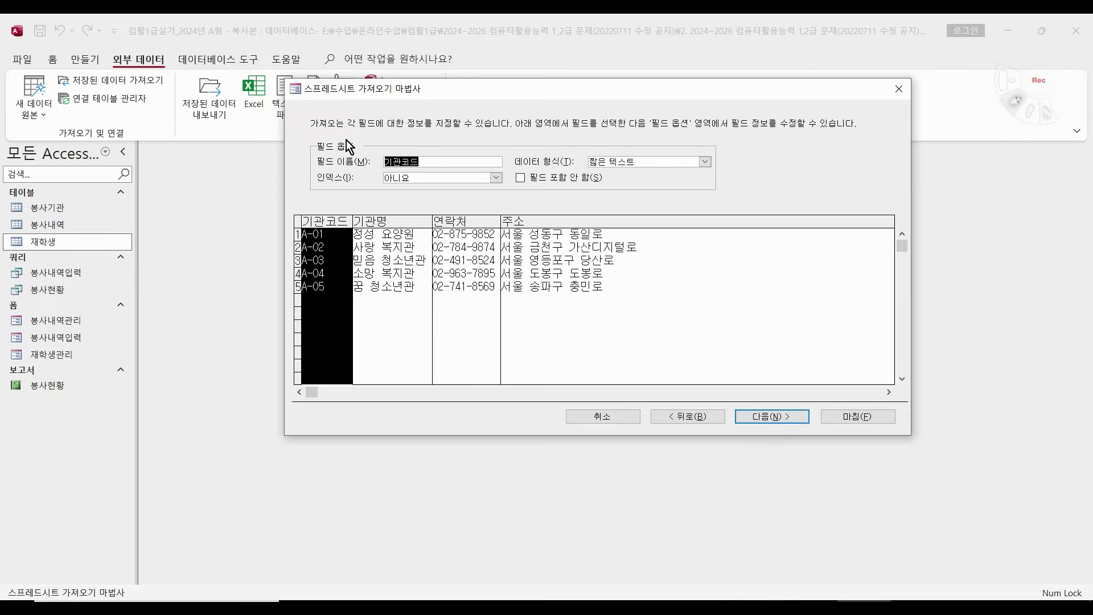
# Step: Try excluding the 연락처 field from the import, then select the 기관코드 field again
pyautogui.click(468, 222)
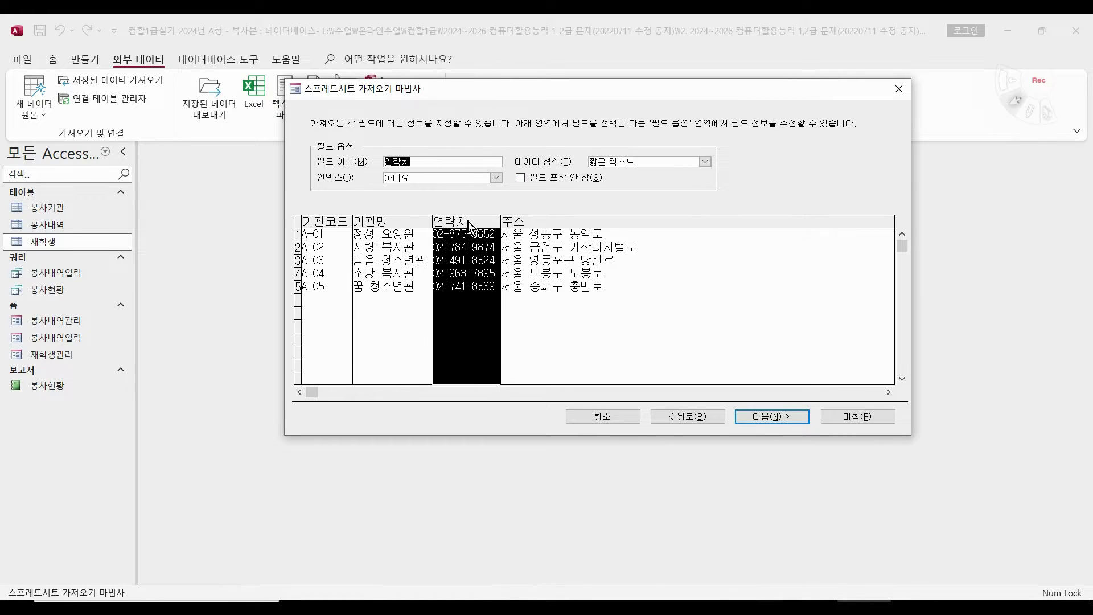
pyautogui.click(544, 178)
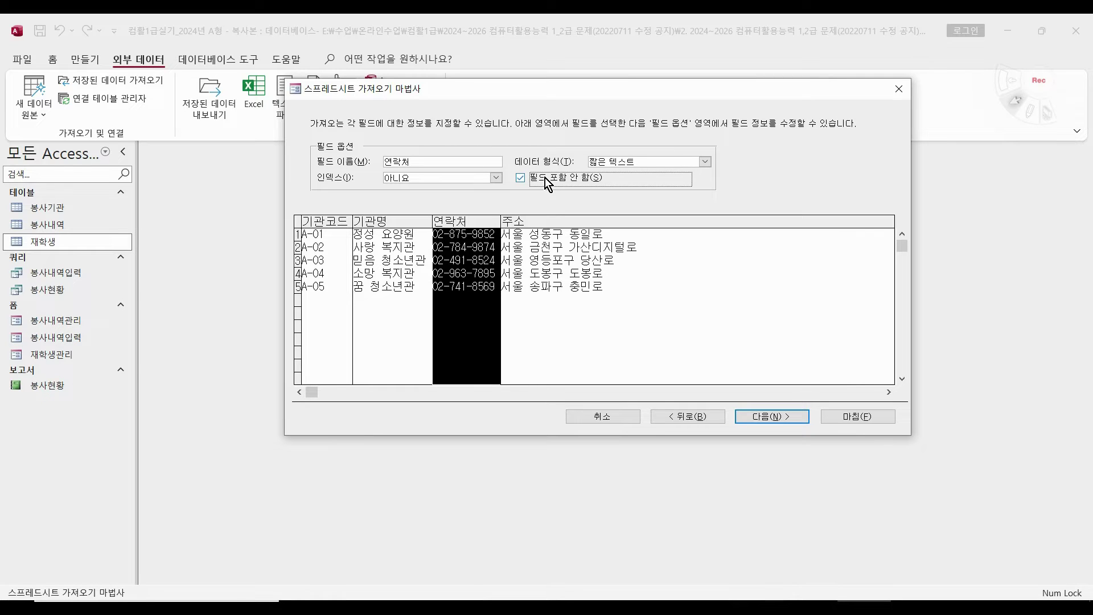
pyautogui.click(322, 236)
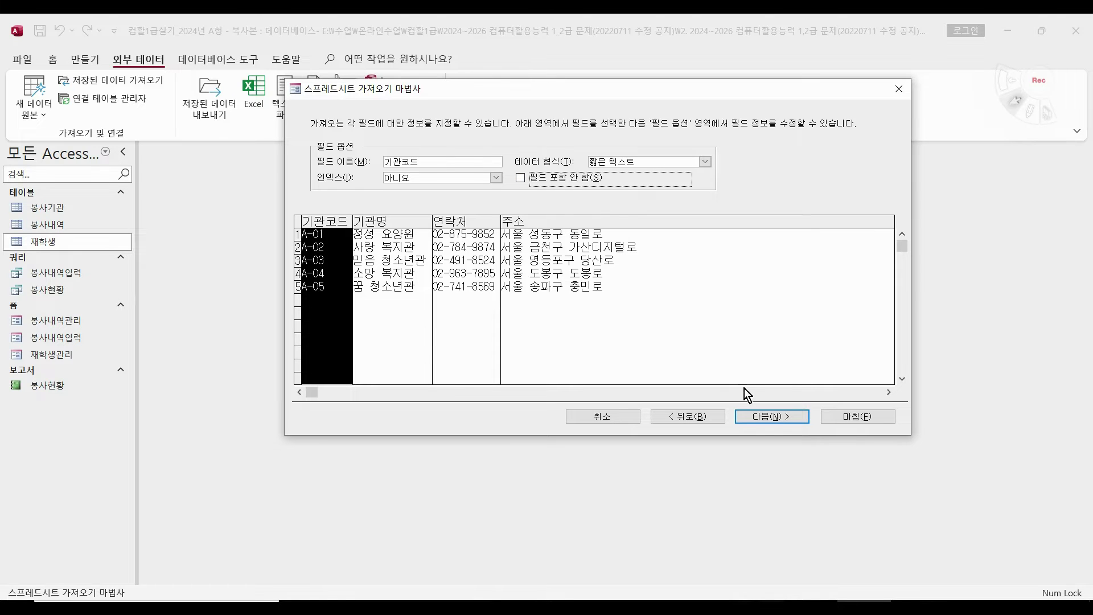
# Step: Keep the remaining field options and set the new table to have no primary key
pyautogui.click(769, 417)
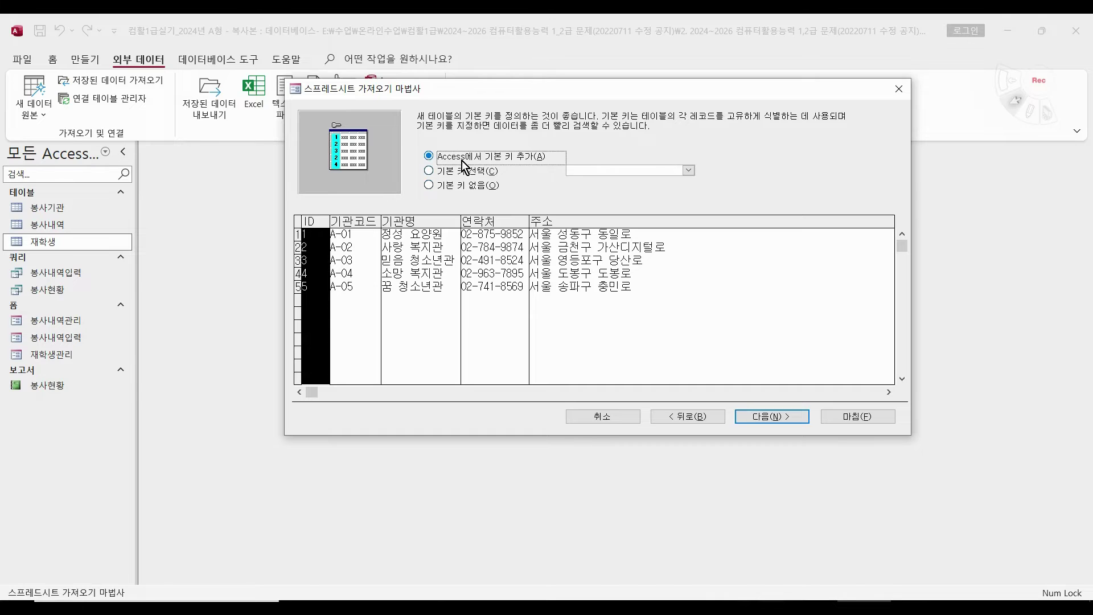
pyautogui.click(461, 171)
pyautogui.click(469, 186)
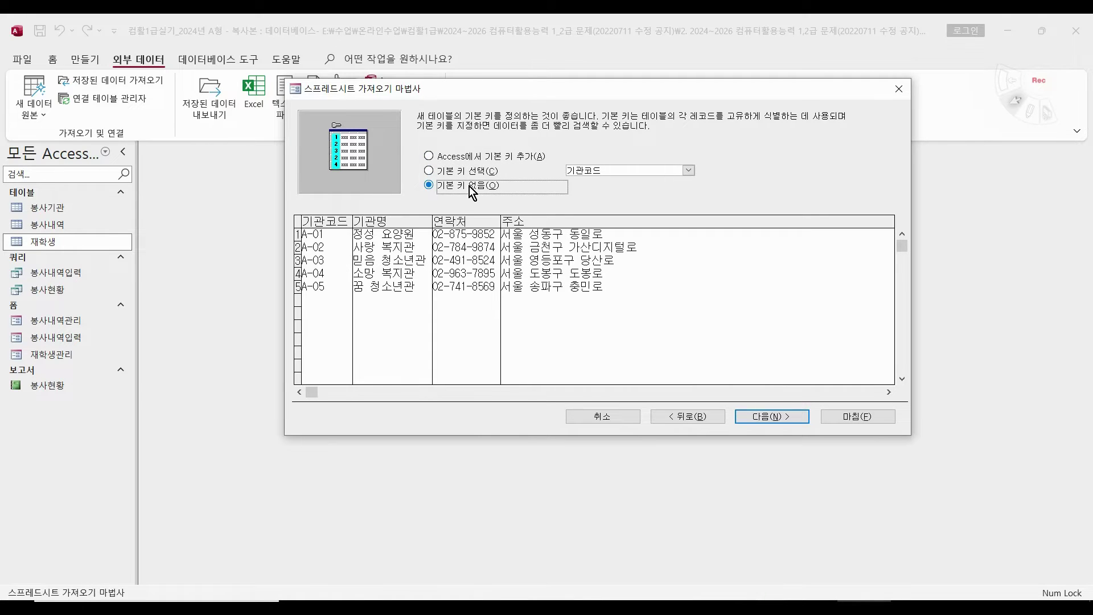
pyautogui.click(469, 186)
pyautogui.click(783, 420)
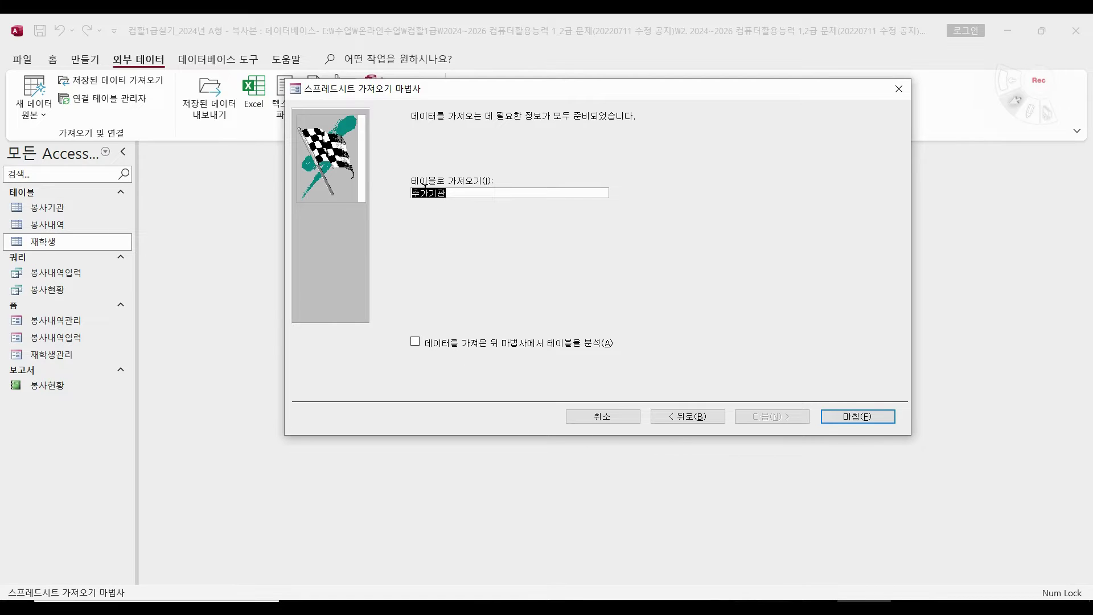
# Step: Name the imported table 봉사기관추가, finish the import without saving its steps and select the new table
pyautogui.moveTo(430, 192); pyautogui.dragTo(392, 193)
pyautogui.press('BackSpace')
pyautogui.click(443, 195)
pyautogui.write('추가ㅂㅗㅇㅅ')
pyautogui.click(842, 418)
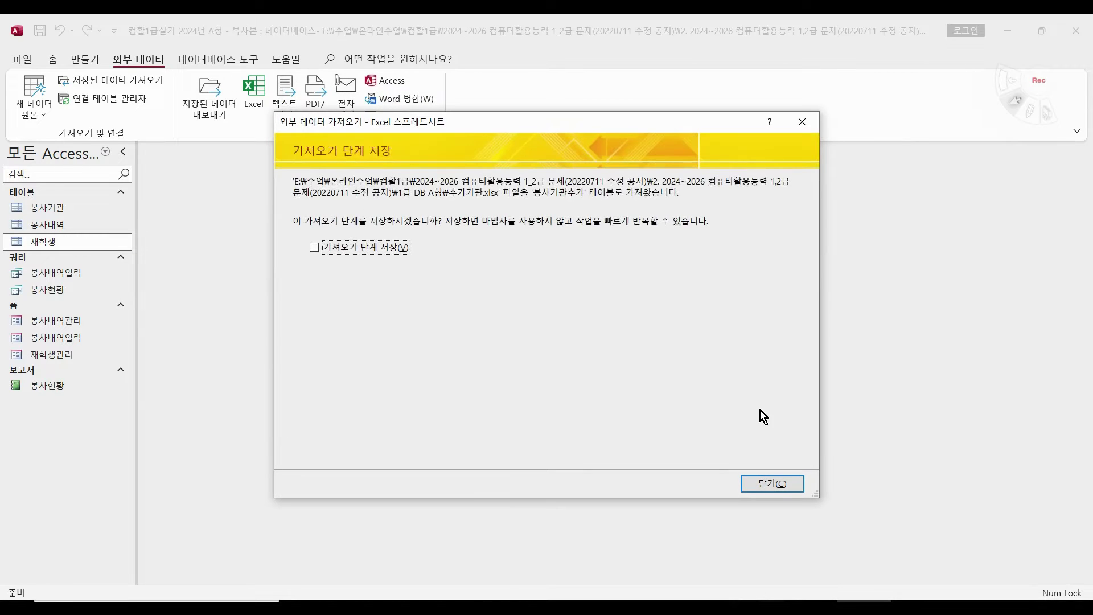
pyautogui.click(779, 485)
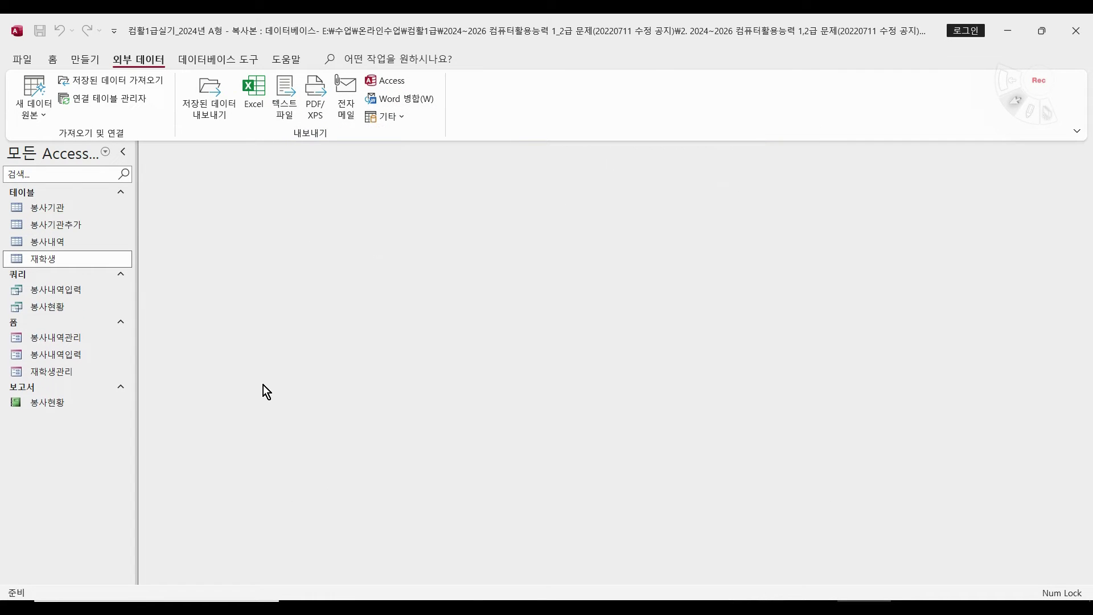
pyautogui.click(68, 226)
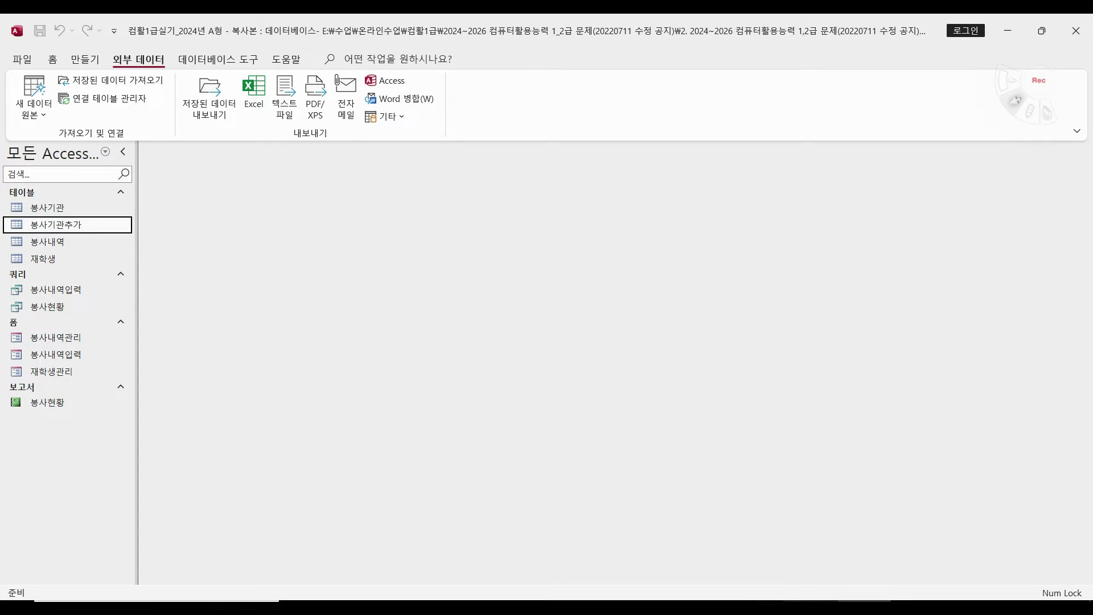
# Step: Switch to the exam PDF and underline the table names 봉사내역 and 봉사기관 in question 3
pyautogui.moveTo(810, 607)
pyautogui.click(810, 561)
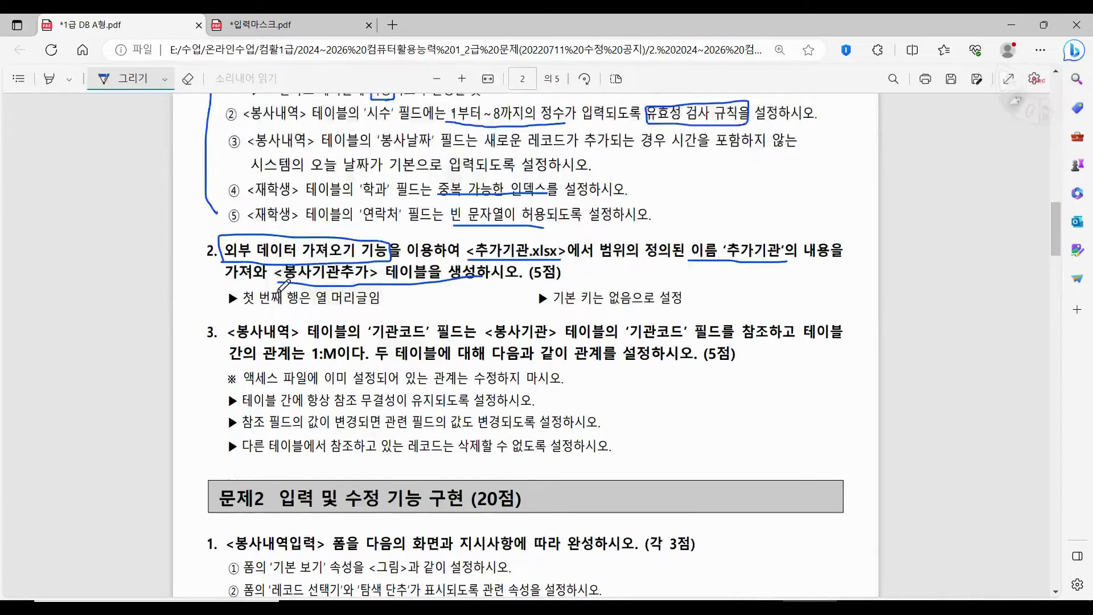
pyautogui.scroll(-1, 246, 253)
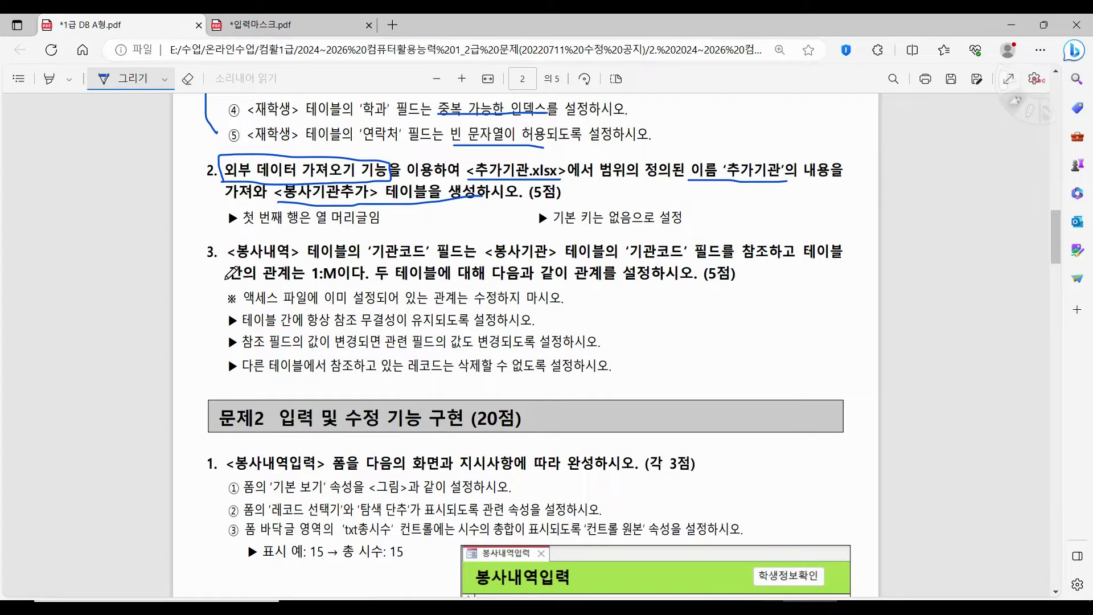
pyautogui.moveTo(223, 258); pyautogui.dragTo(310, 258)
pyautogui.moveTo(487, 257); pyautogui.dragTo(558, 254)
# Step: Underline the referential integrity, related field update and no record deletion conditions in question 3
pyautogui.moveTo(332, 326); pyautogui.dragTo(437, 322)
pyautogui.moveTo(378, 345); pyautogui.dragTo(522, 342)
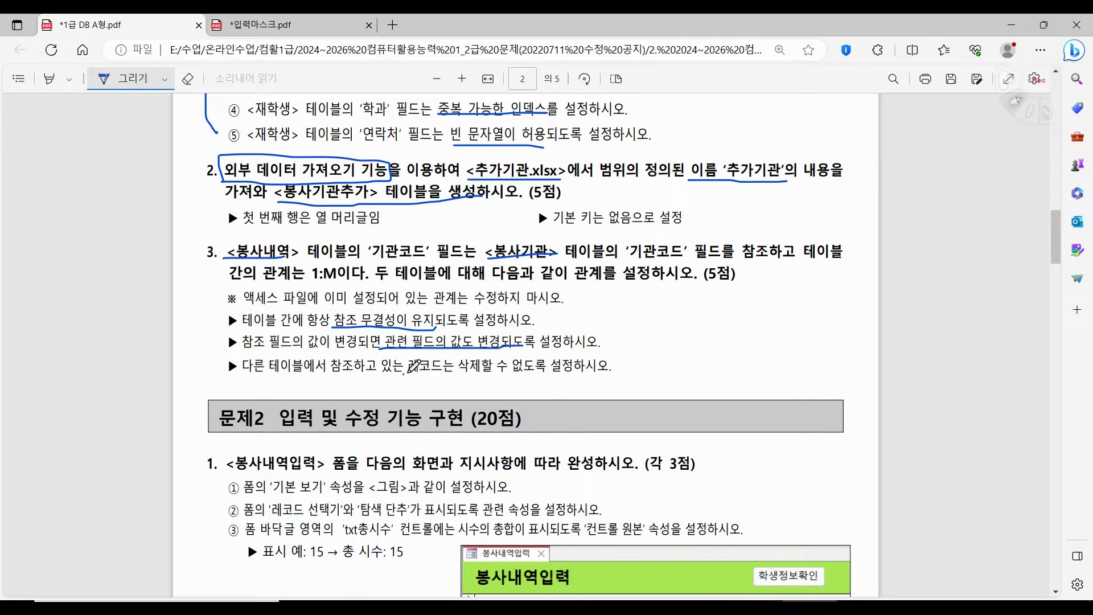
pyautogui.moveTo(404, 371); pyautogui.dragTo(568, 373)
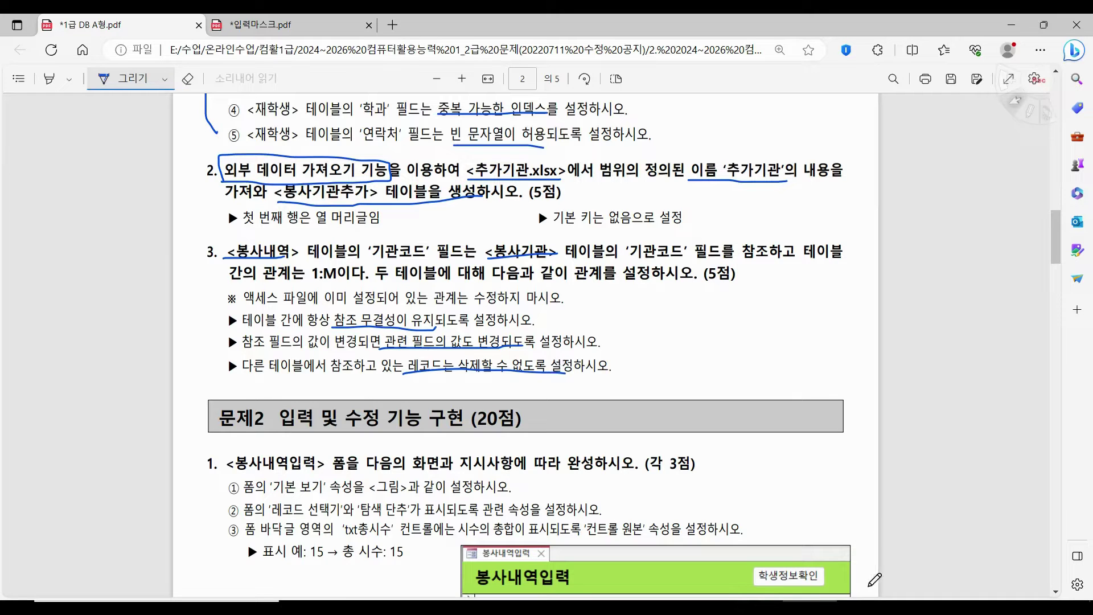
# Step: Switch to Access, open the table relationships view, and return to question 3 in the exam PDF
pyautogui.click(865, 606)
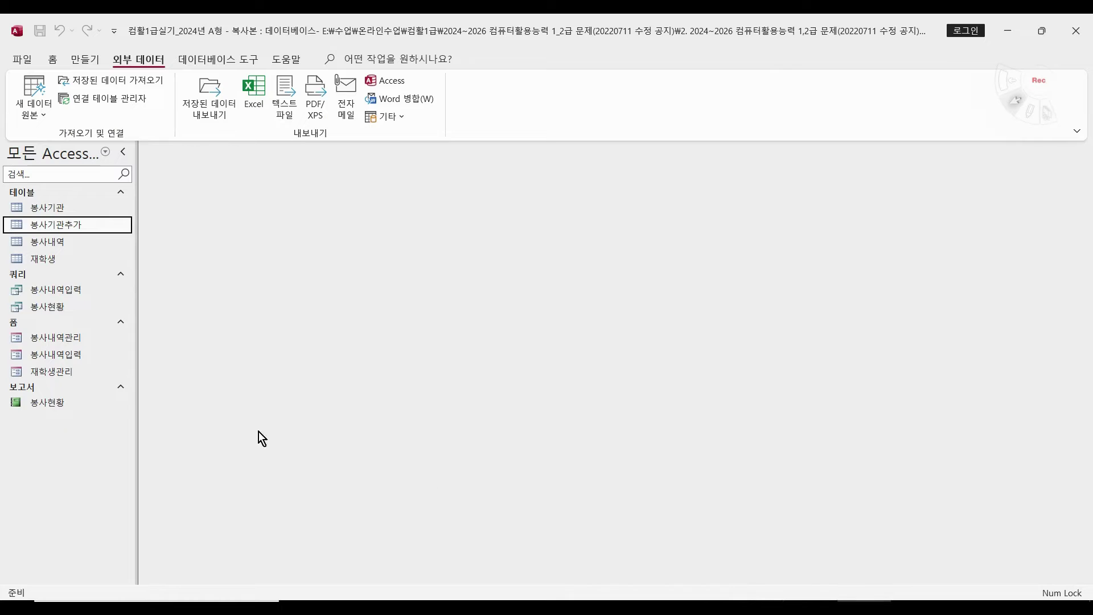
pyautogui.click(207, 57)
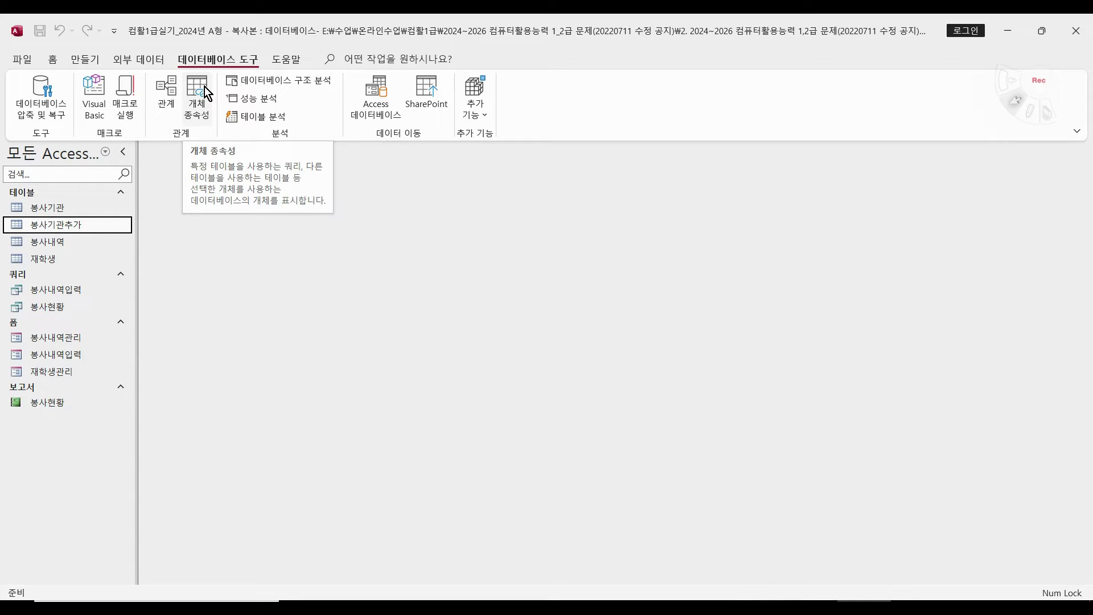
pyautogui.click(166, 106)
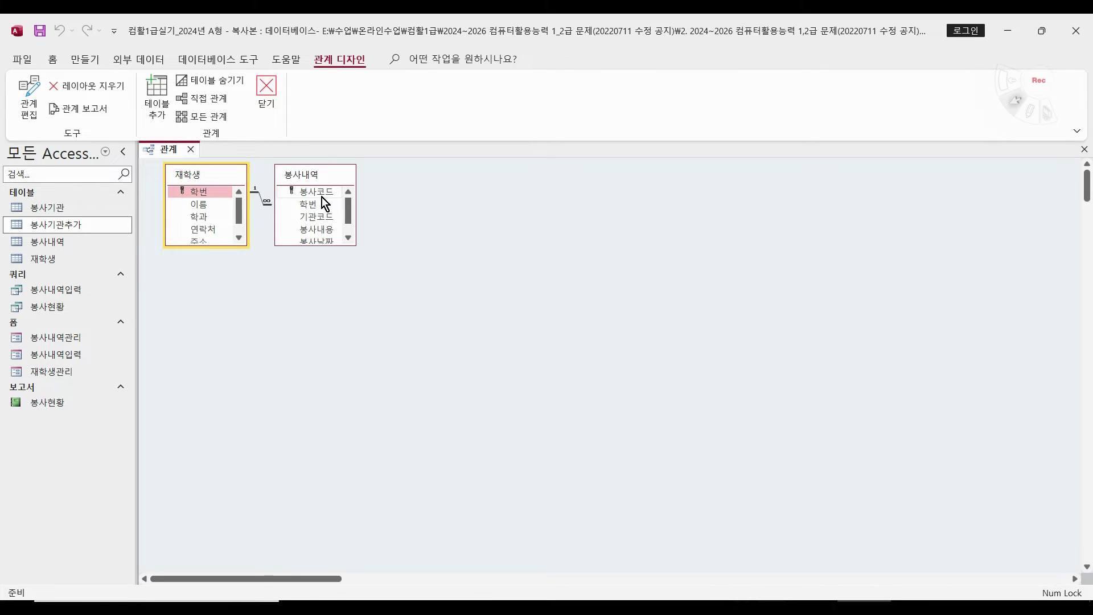
pyautogui.hotkey('alt', 'Tab')
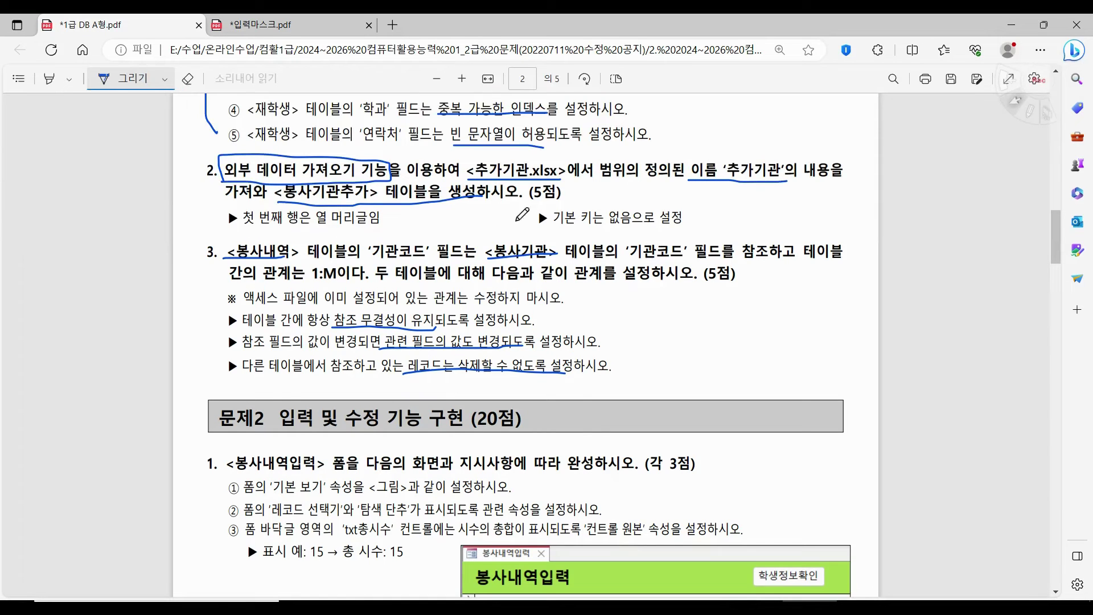
# Step: Switch to Access and add the 봉사기관 table to the relationships view, removing the duplicate copy of it
pyautogui.hotkey('alt', 'Tab')
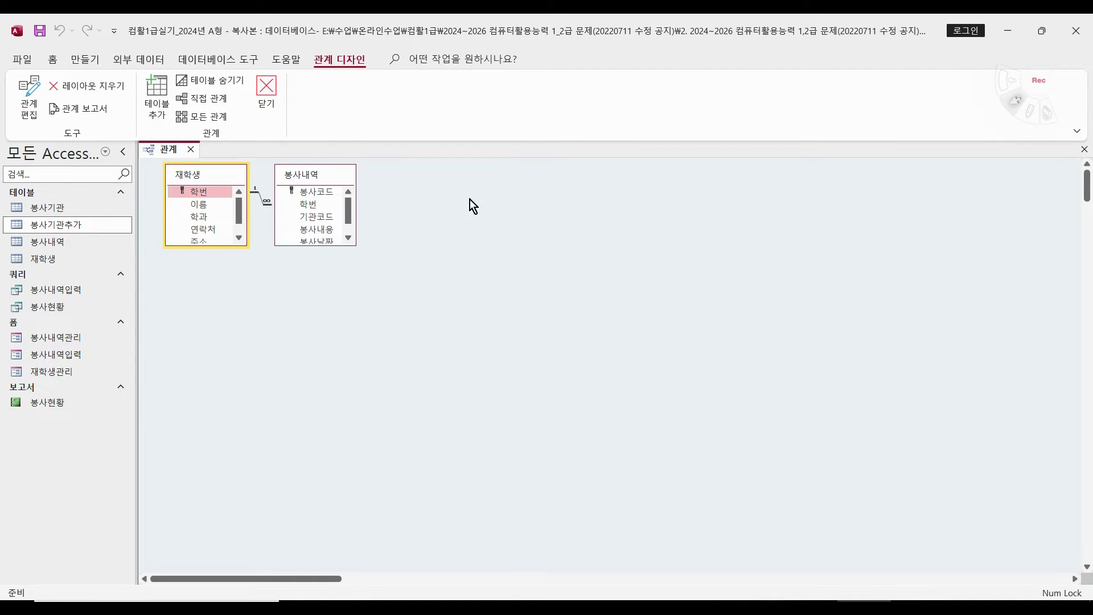
pyautogui.rightClick(456, 192)
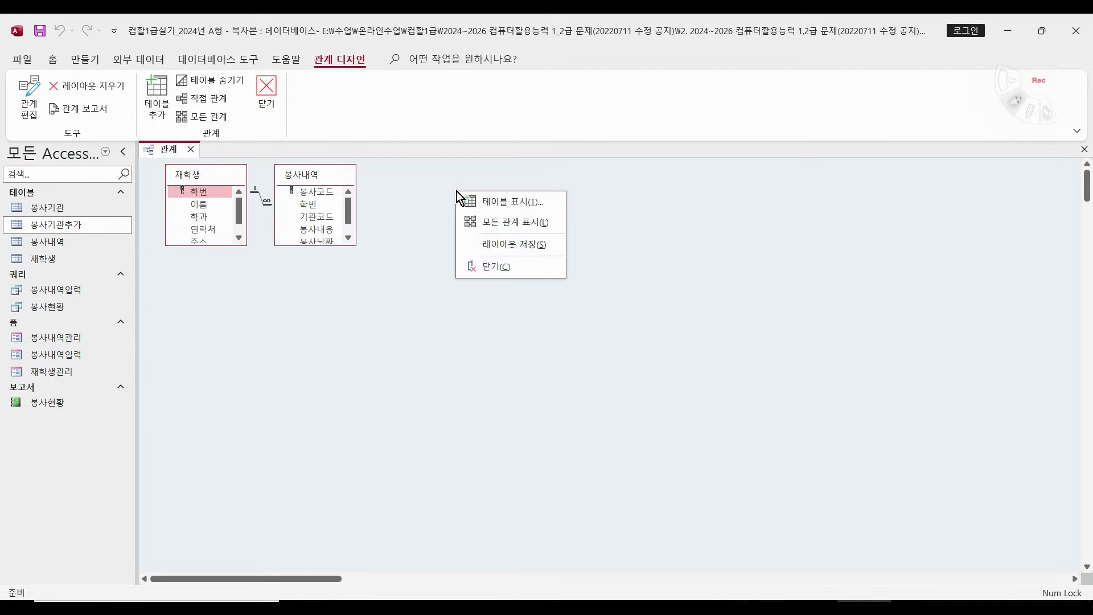
pyautogui.click(520, 203)
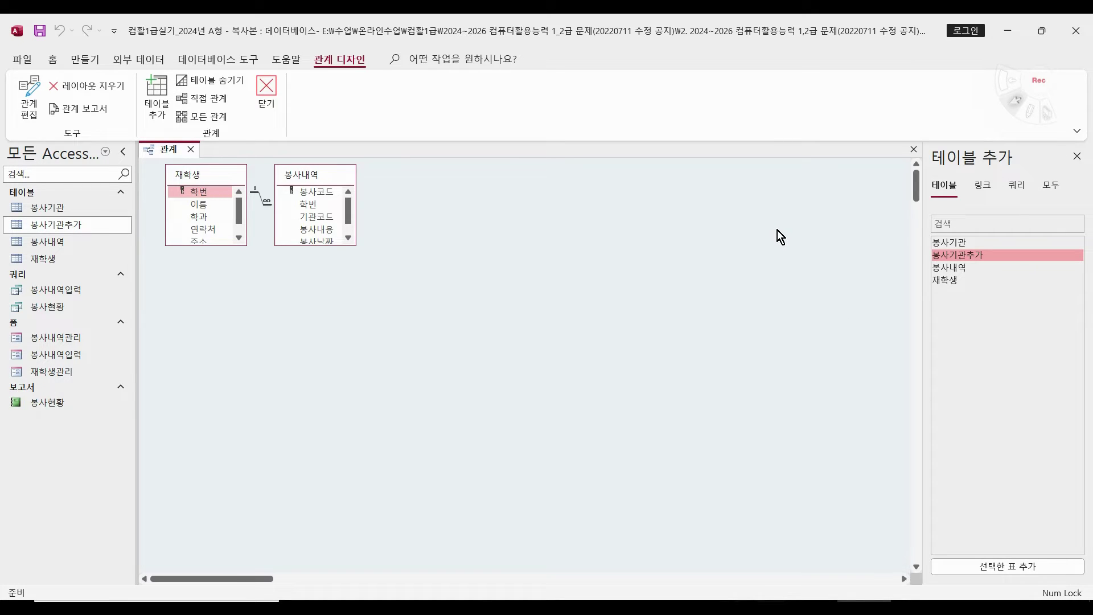
pyautogui.click(961, 241)
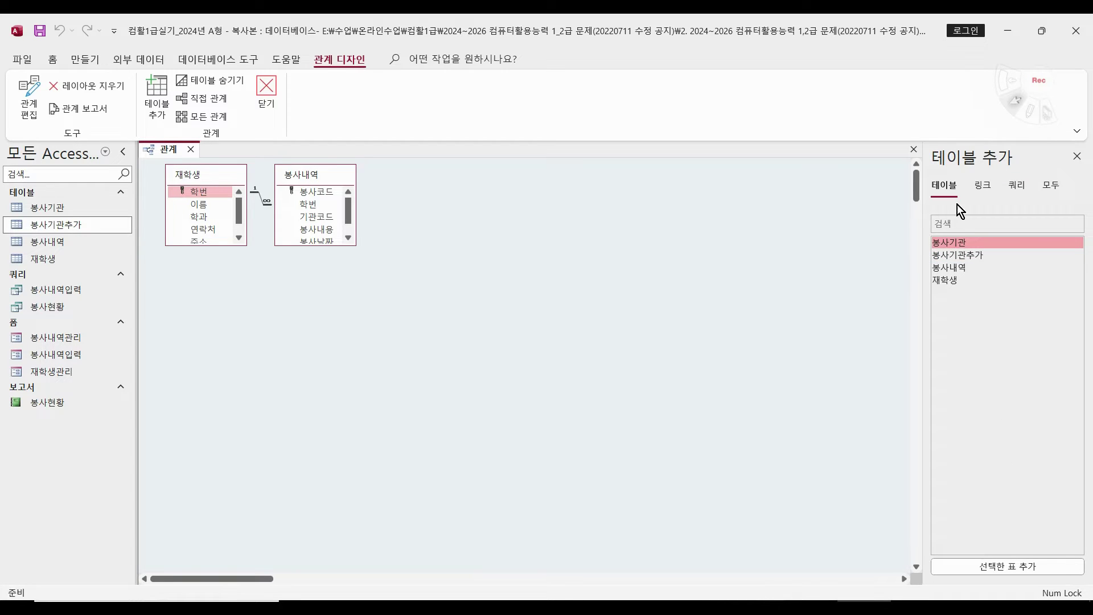
pyautogui.doubleClick(968, 243)
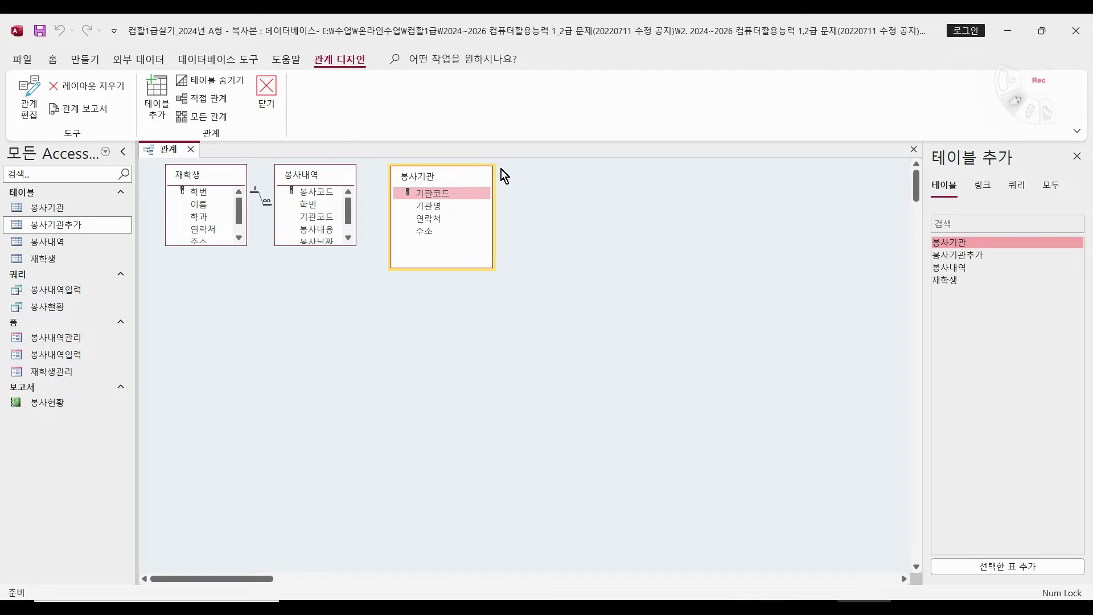
pyautogui.doubleClick(967, 241)
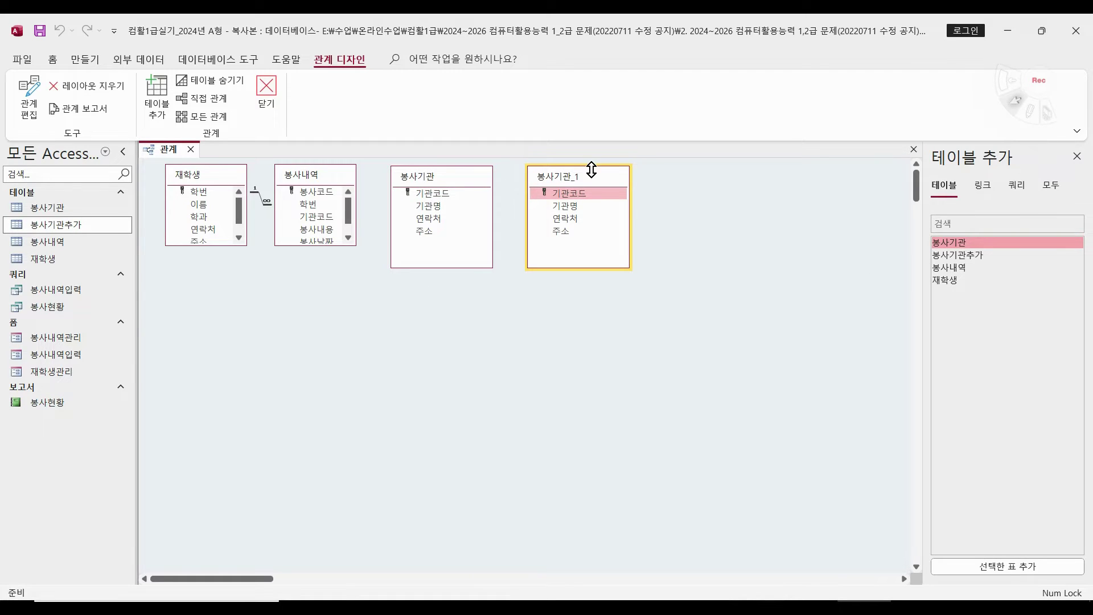
pyautogui.press('Delete')
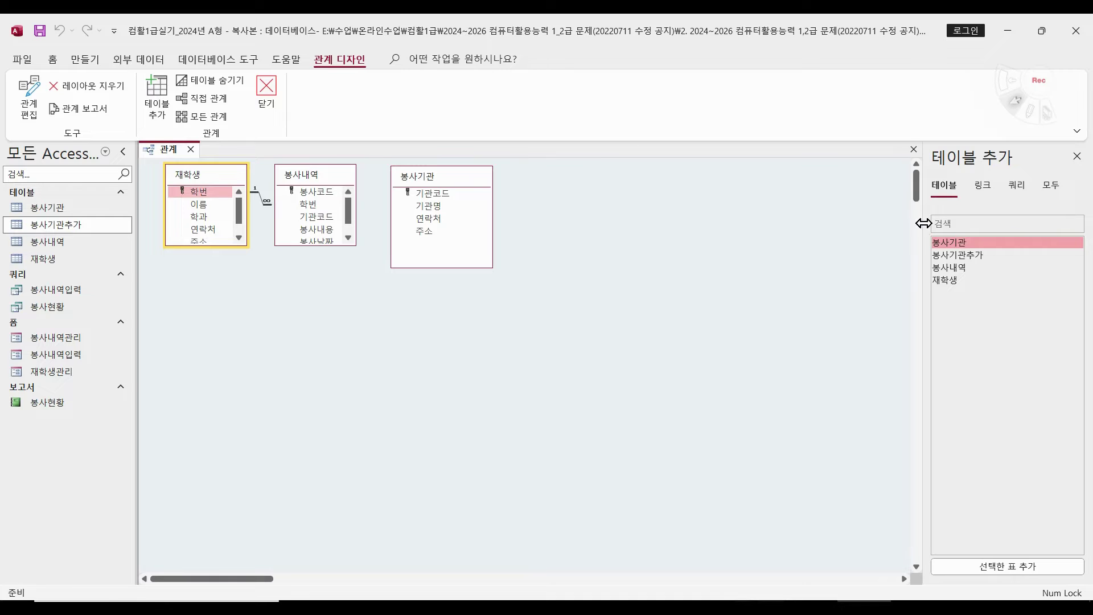
pyautogui.click(1076, 156)
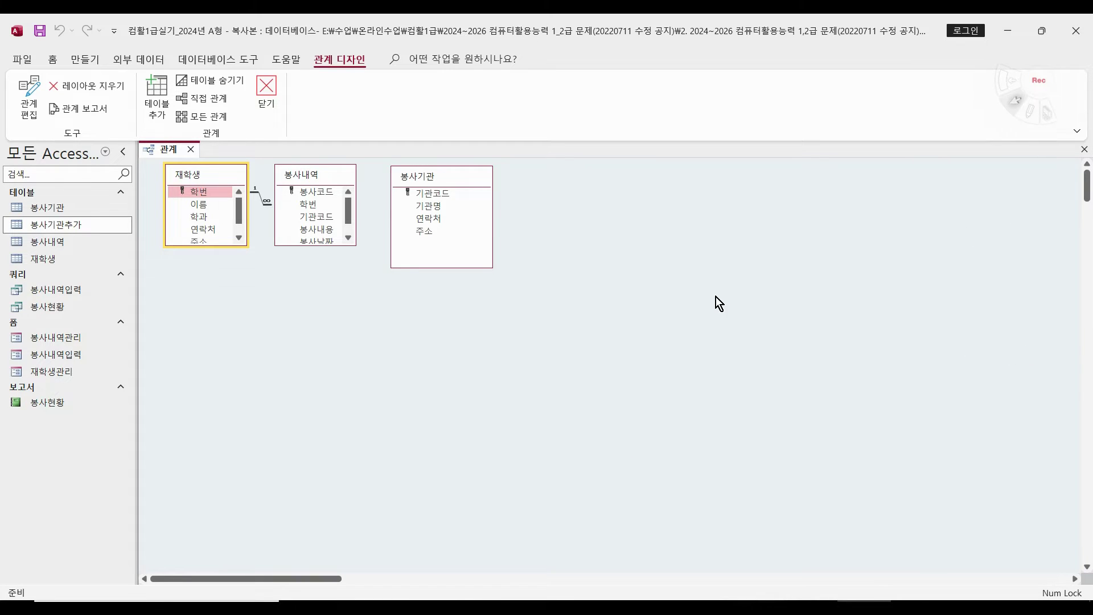
# Step: Link the 기관코드 field of 봉사내역 to the 기관코드 field of 봉사기관
pyautogui.click(303, 172)
pyautogui.click(423, 174)
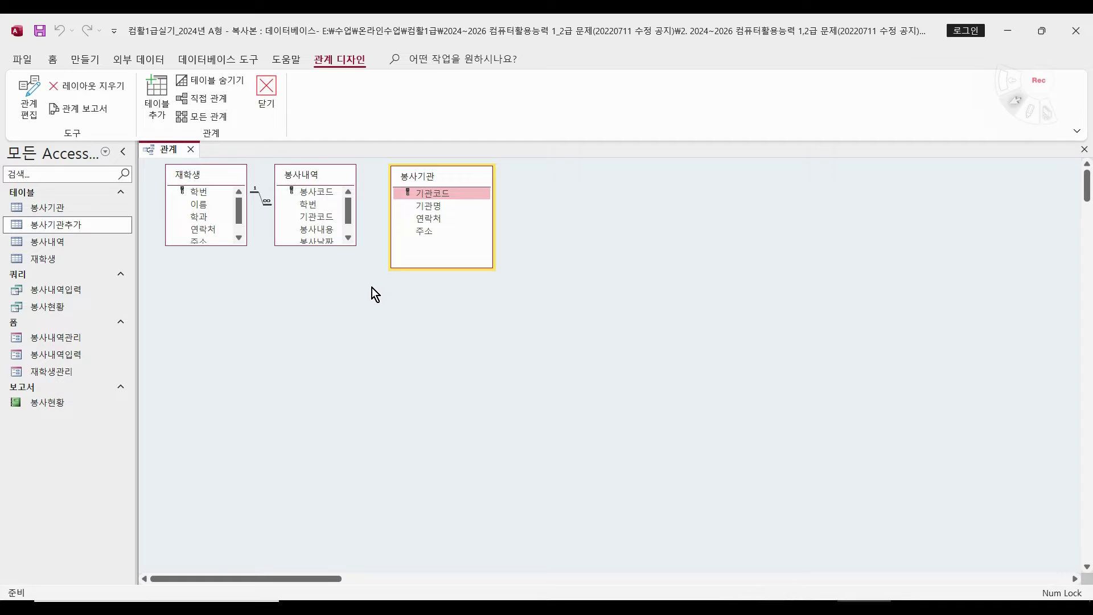
pyautogui.moveTo(323, 243); pyautogui.dragTo(410, 194)
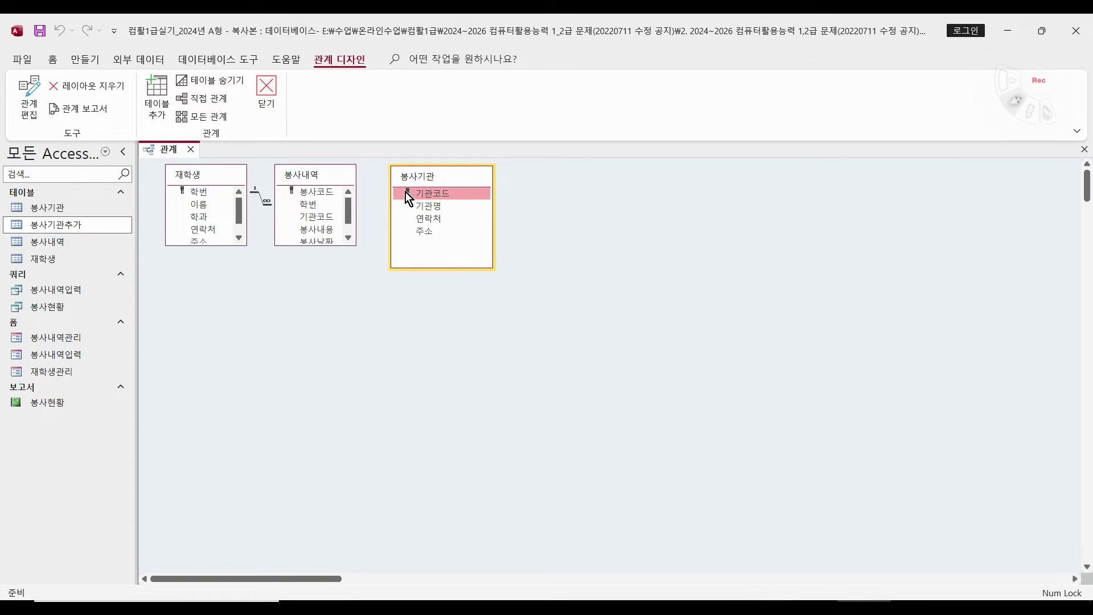
pyautogui.moveTo(322, 219); pyautogui.dragTo(431, 193)
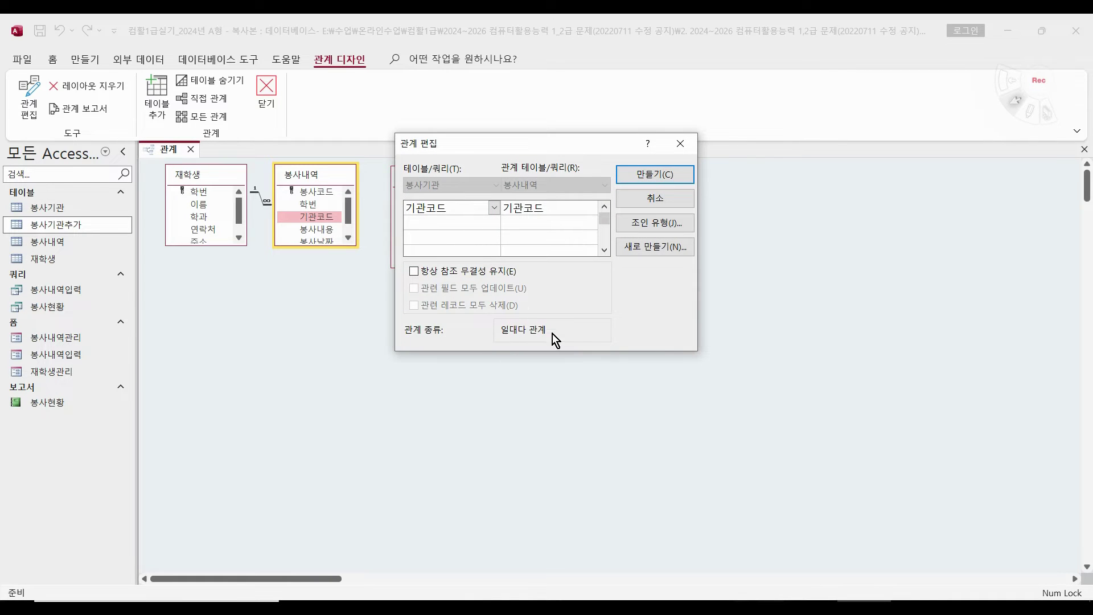
# Step: Create the relationship with referential integrity and related field updates enforced, and save and close the relationships view
pyautogui.click(415, 271)
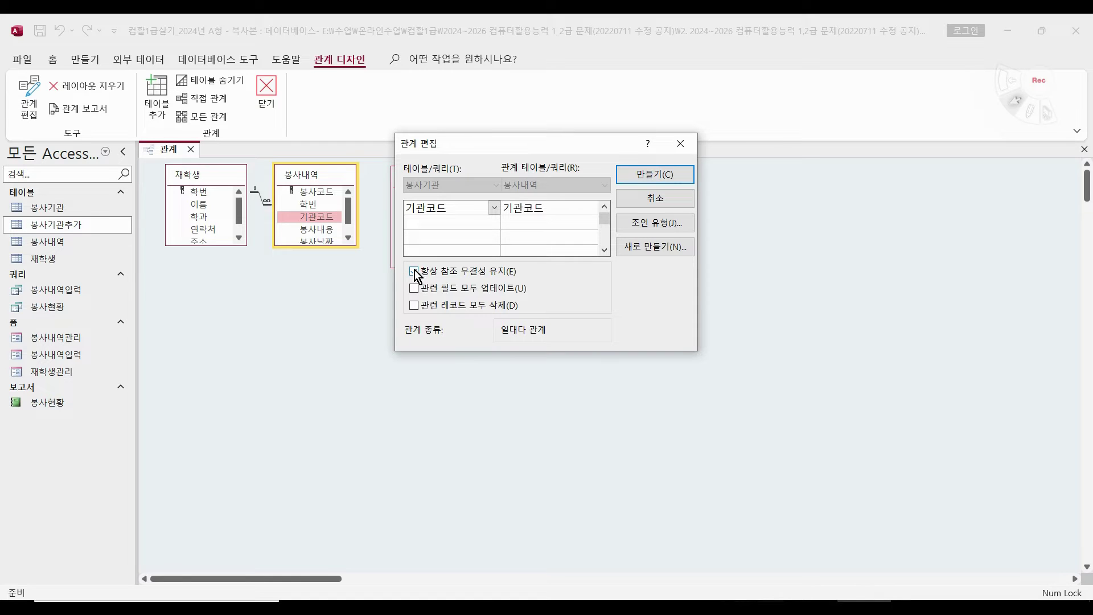
pyautogui.click(414, 288)
pyautogui.click(647, 174)
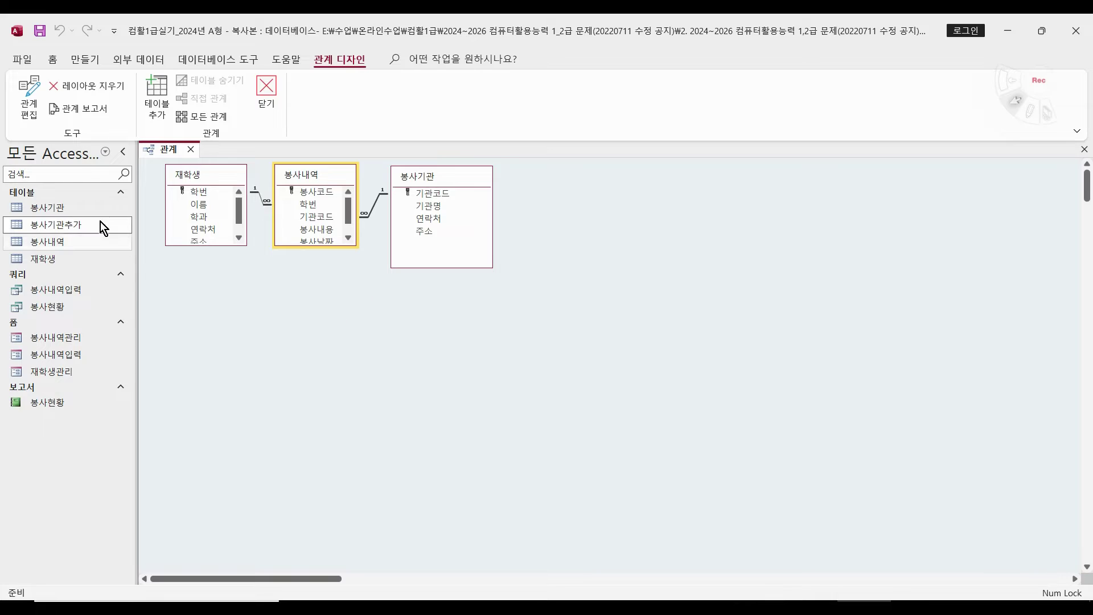
pyautogui.click(39, 33)
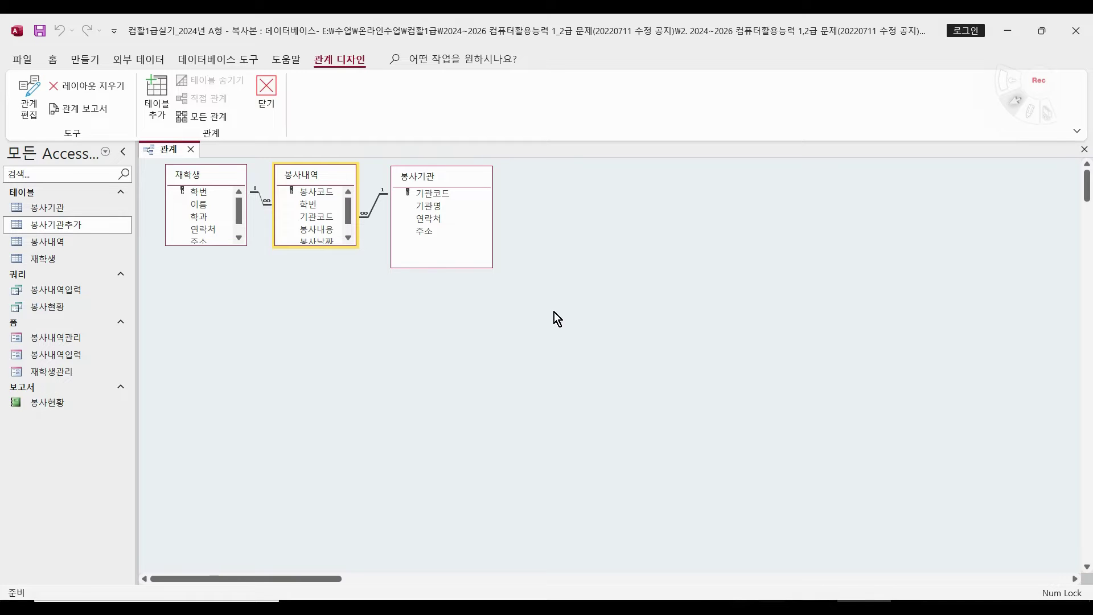
pyautogui.click(192, 150)
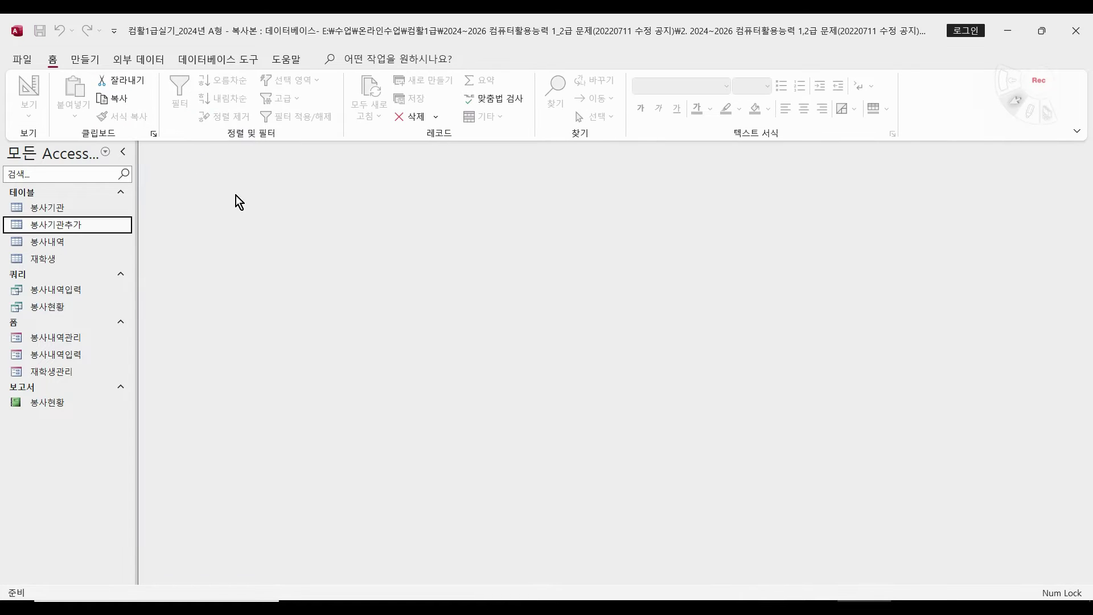
# Step: Switch to the exam PDF, bracket items ① to ③ of 문제2 question 1 and underline 6점 in question 2
pyautogui.click(804, 564)
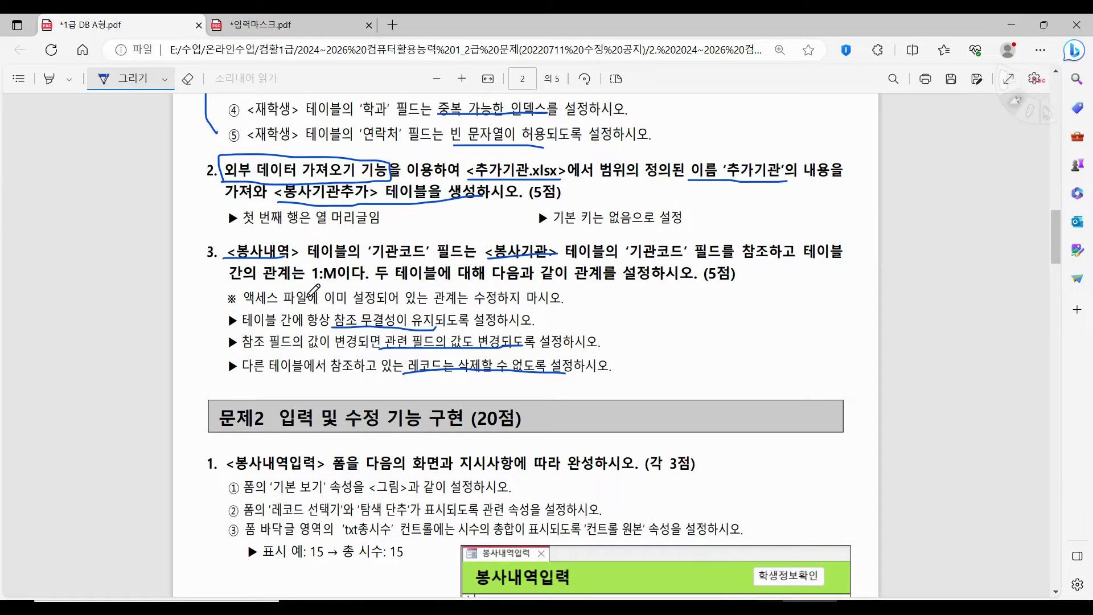
pyautogui.scroll(6, 313, 291)
pyautogui.scroll(-5, 429, 298)
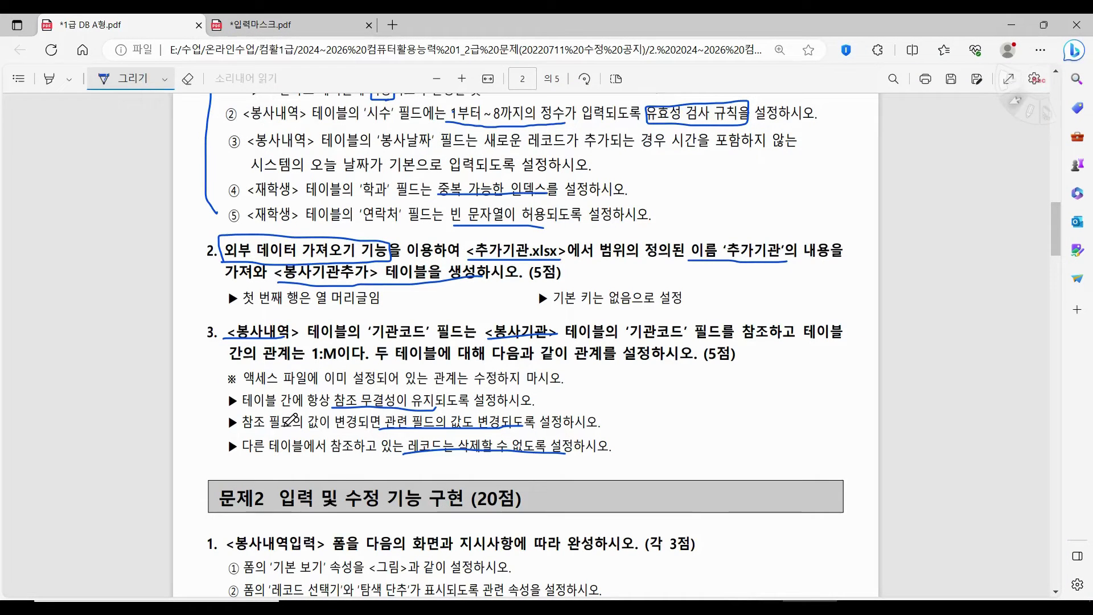
pyautogui.scroll(-5, 424, 191)
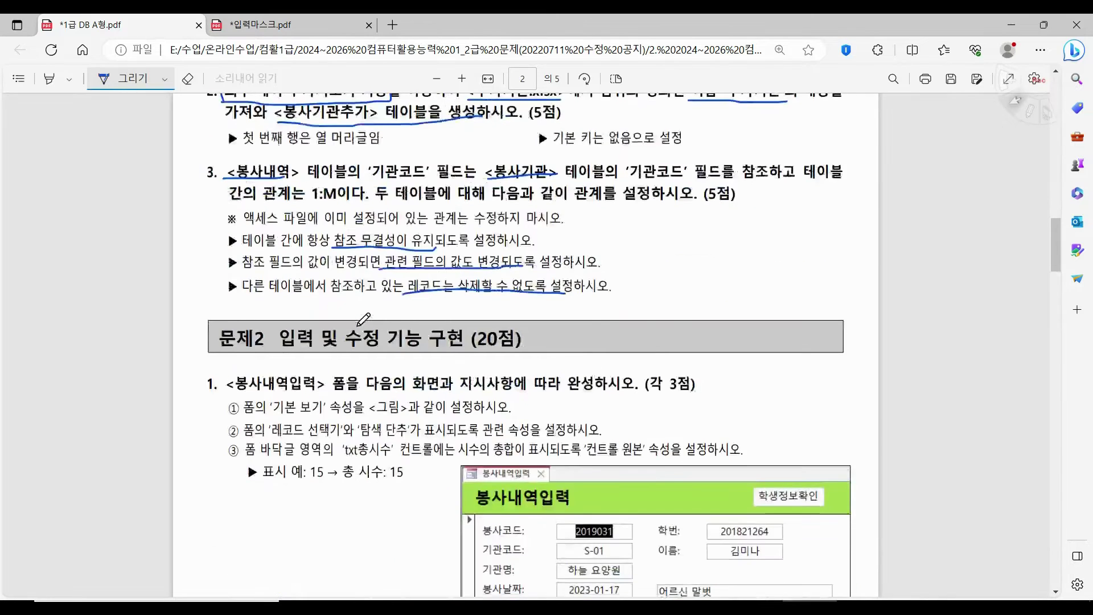
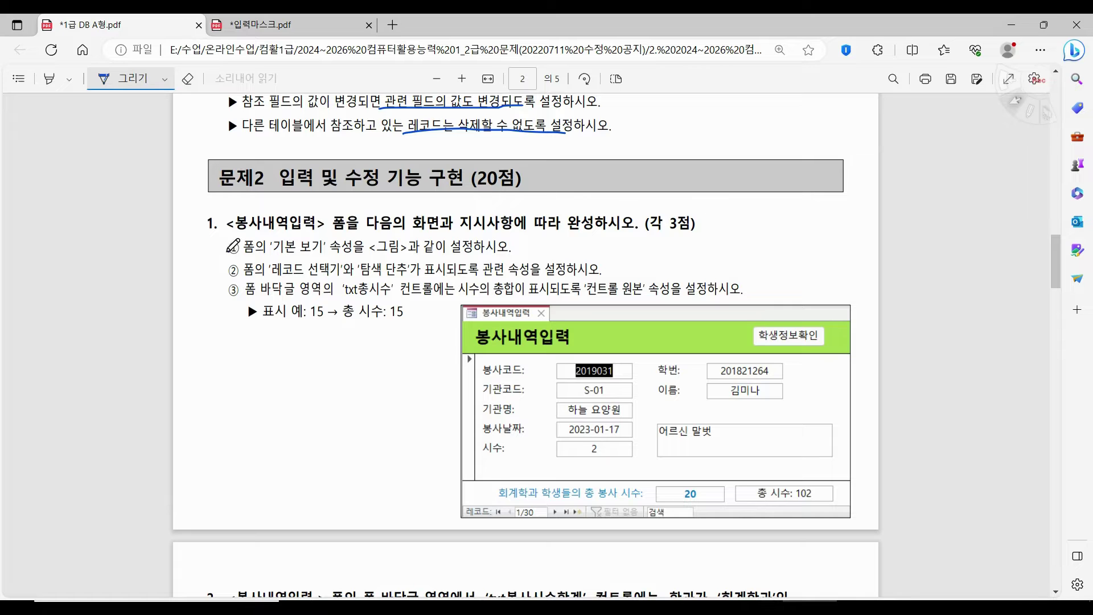
pyautogui.moveTo(230, 249)
pyautogui.mouseDown()
pyautogui.moveTo(217, 268)
pyautogui.moveTo(228, 296)
pyautogui.mouseUp()
pyautogui.scroll(-4, 486, 180)
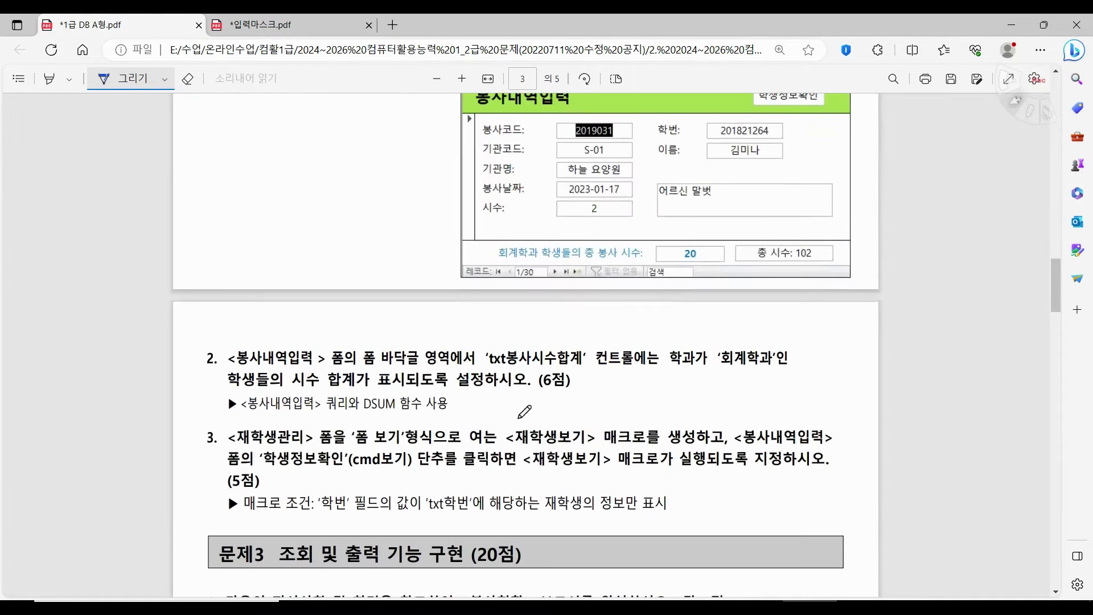
pyautogui.moveTo(540, 391); pyautogui.dragTo(571, 391)
# Step: Switch to Access and open the 봉사내역입력 form in Design View
pyautogui.scroll(4, 595, 297)
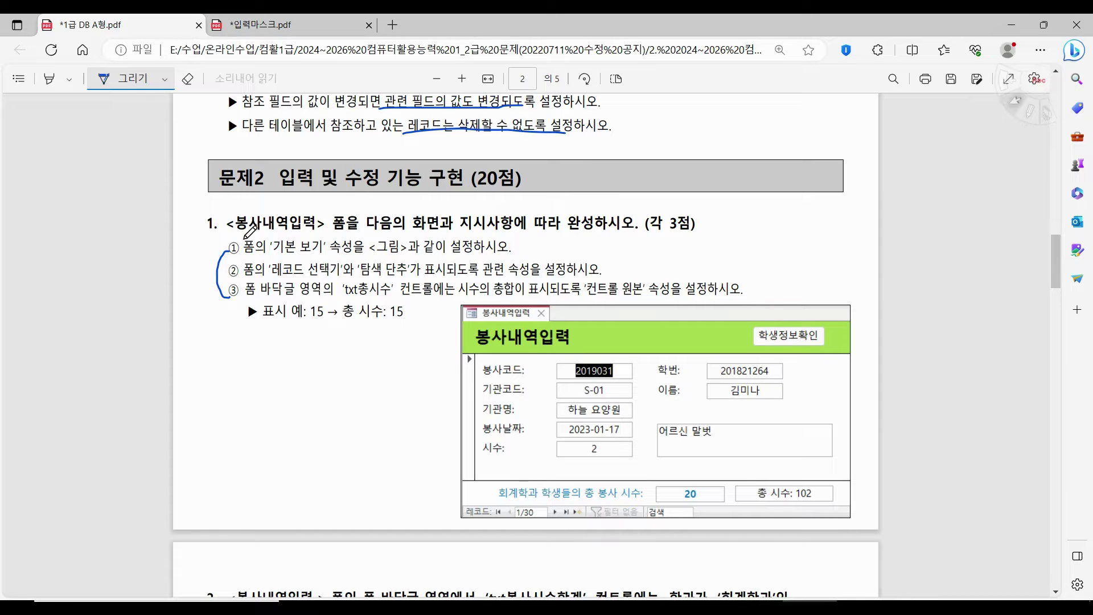
pyautogui.scroll(-5, 169, 211)
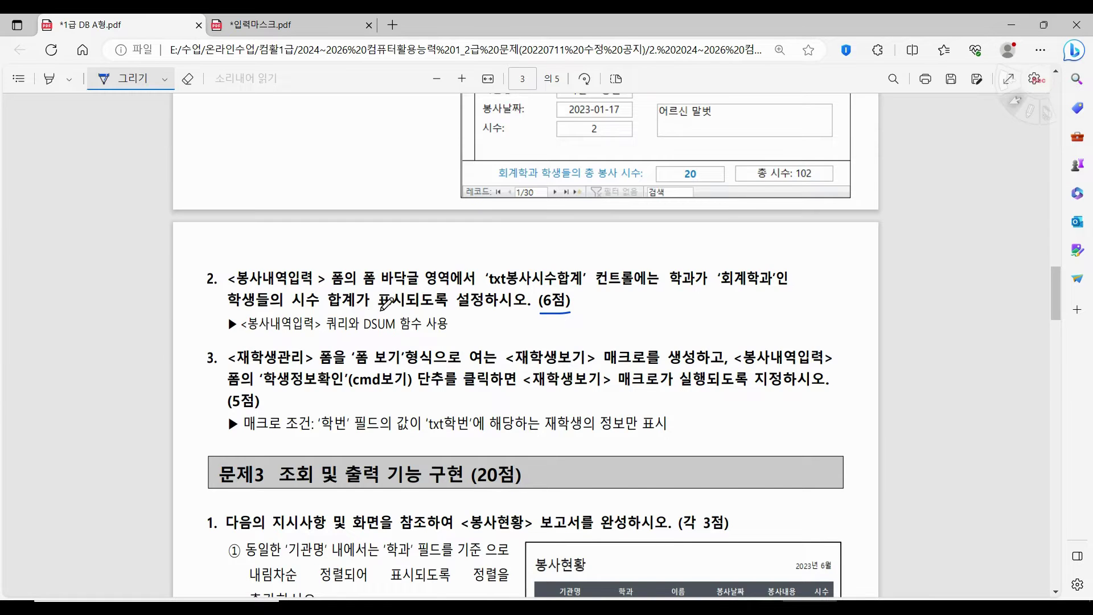
pyautogui.scroll(3, 364, 302)
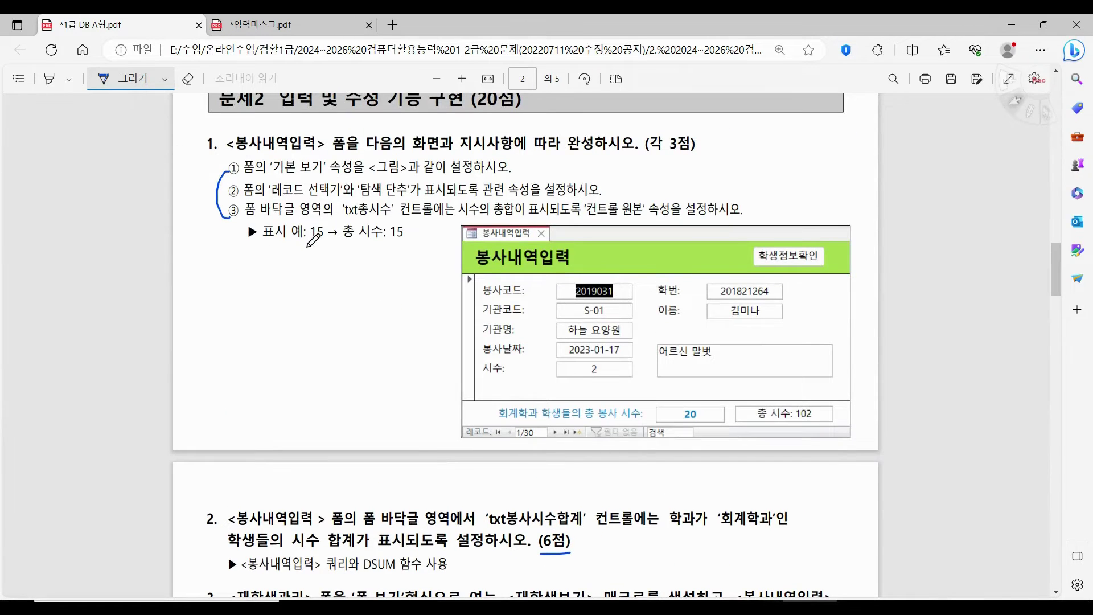
pyautogui.scroll(1, 330, 251)
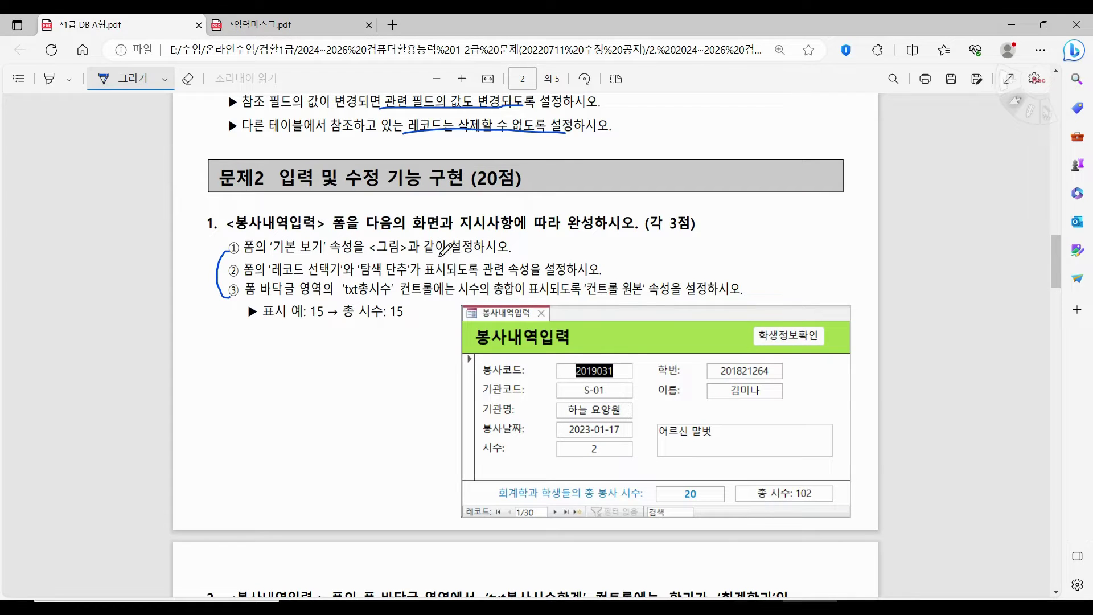
pyautogui.hotkey('alt', 'Tab')
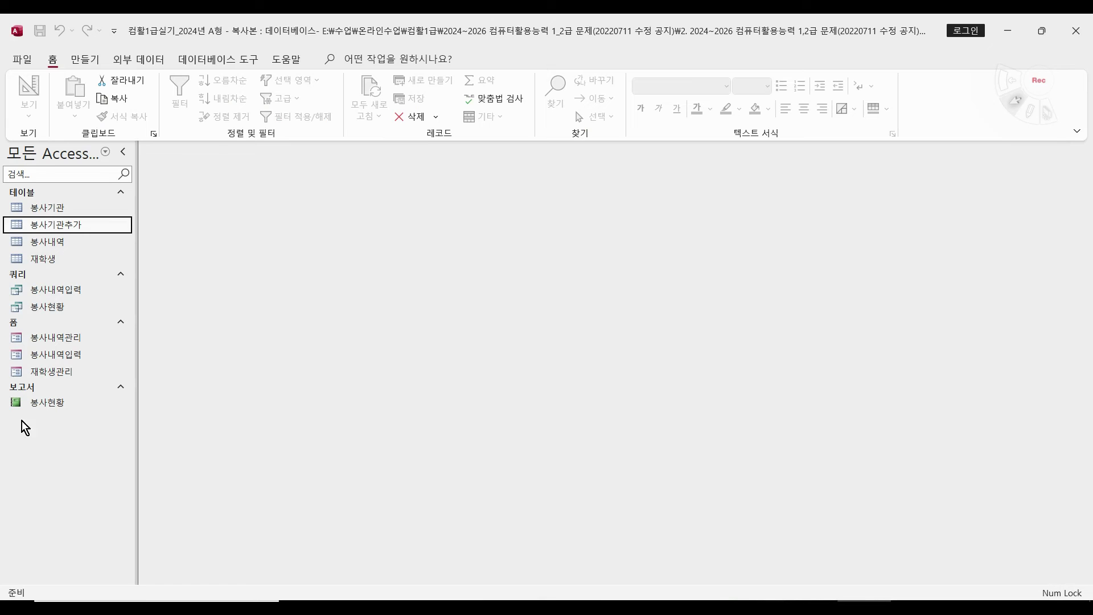
pyautogui.rightClick(66, 358)
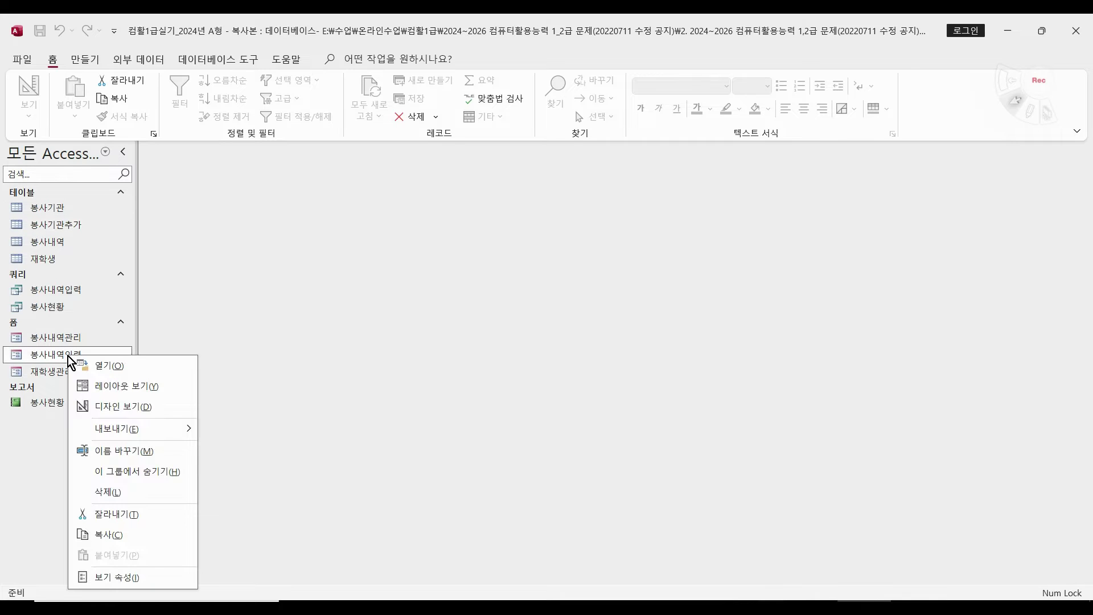
pyautogui.click(135, 408)
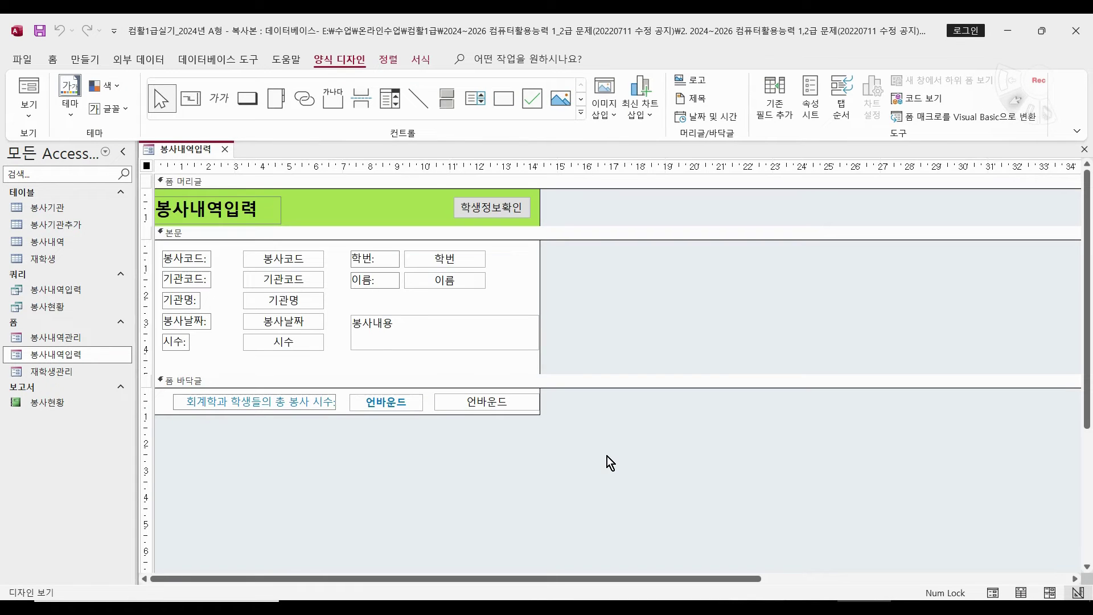
# Step: Show the design grid on the 봉사내역입력 form and hide it again
pyautogui.rightClick(566, 272)
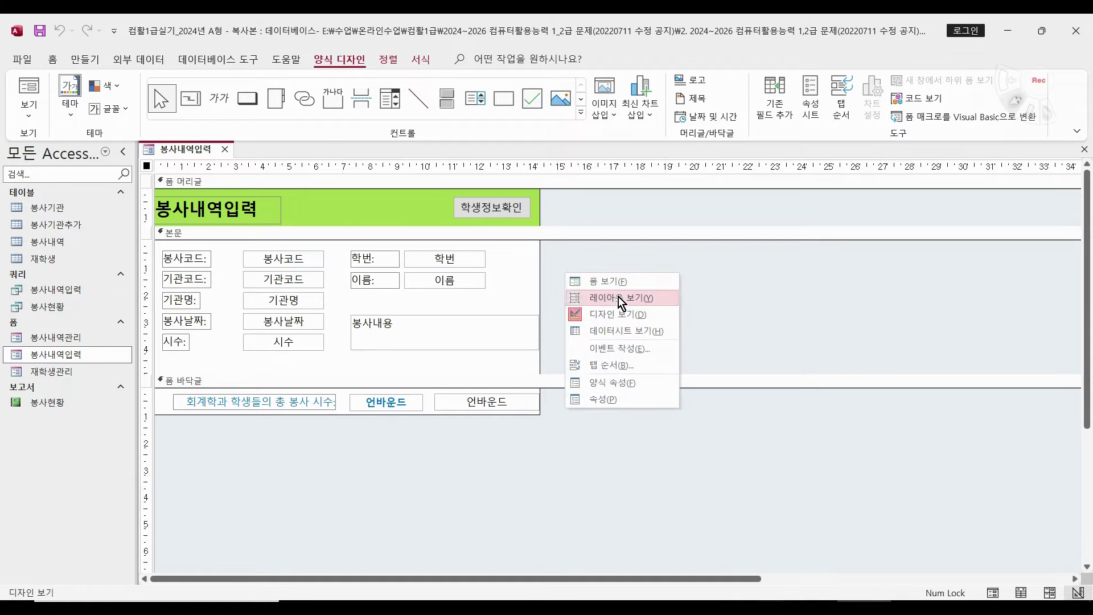
pyautogui.rightClick(517, 269)
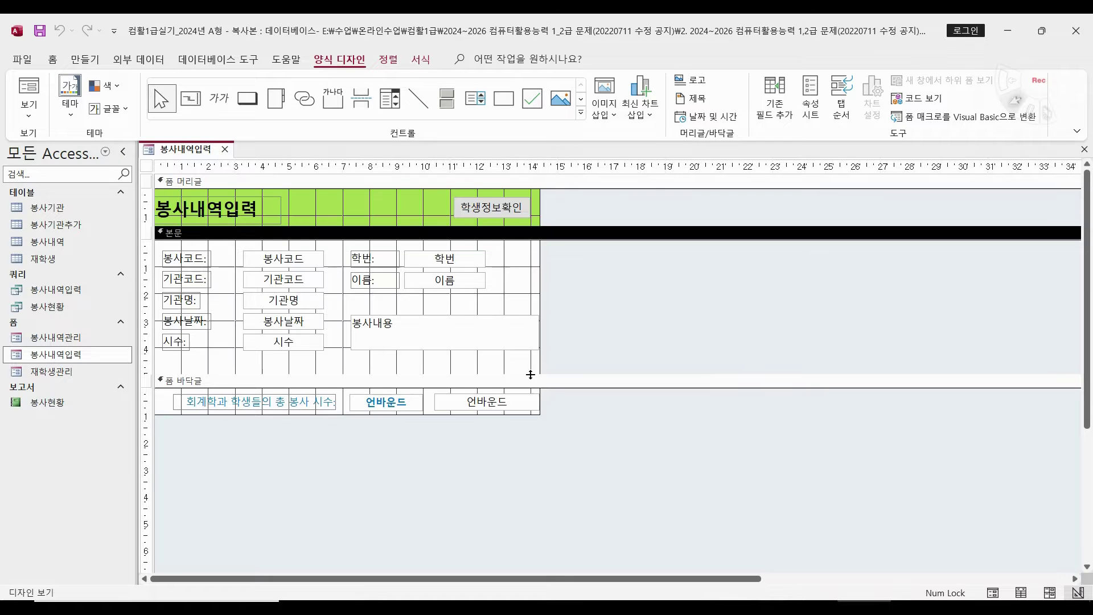
pyautogui.click(542, 379)
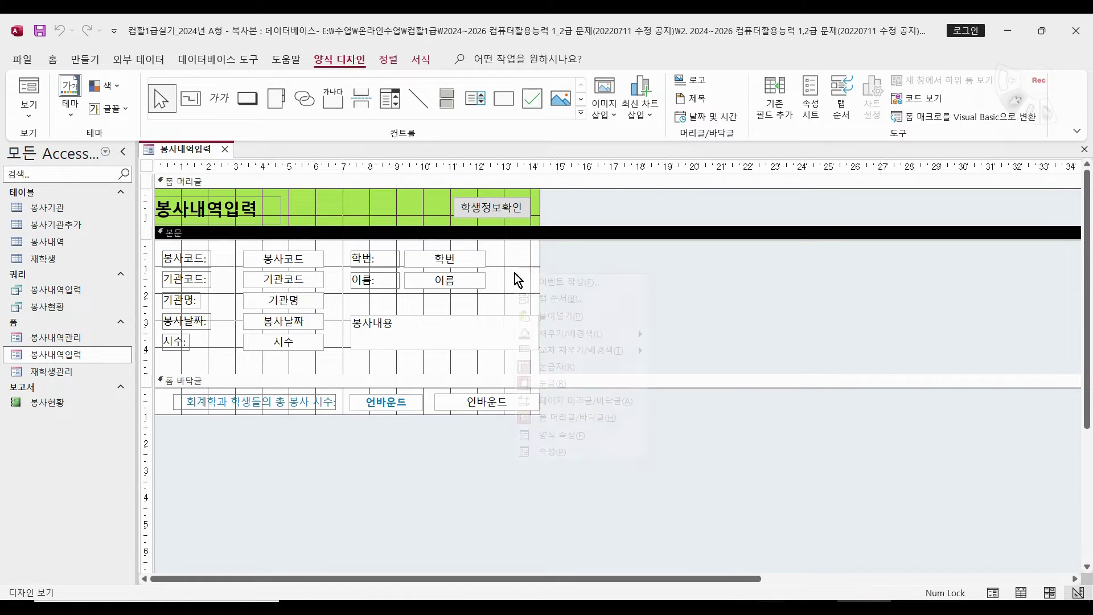
pyautogui.rightClick(515, 273)
pyautogui.click(536, 388)
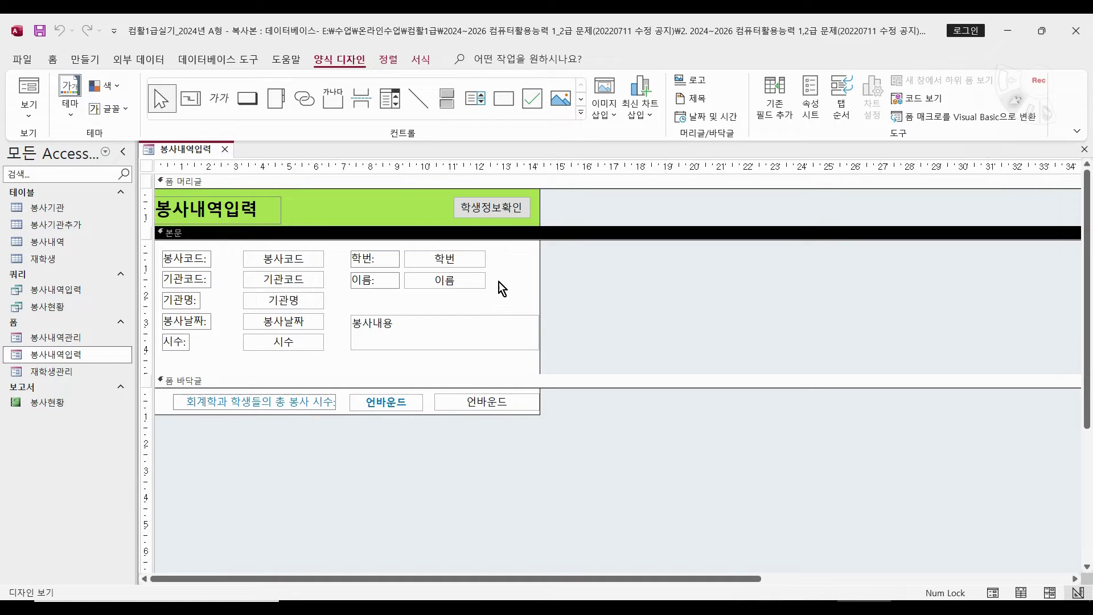
pyautogui.rightClick(513, 266)
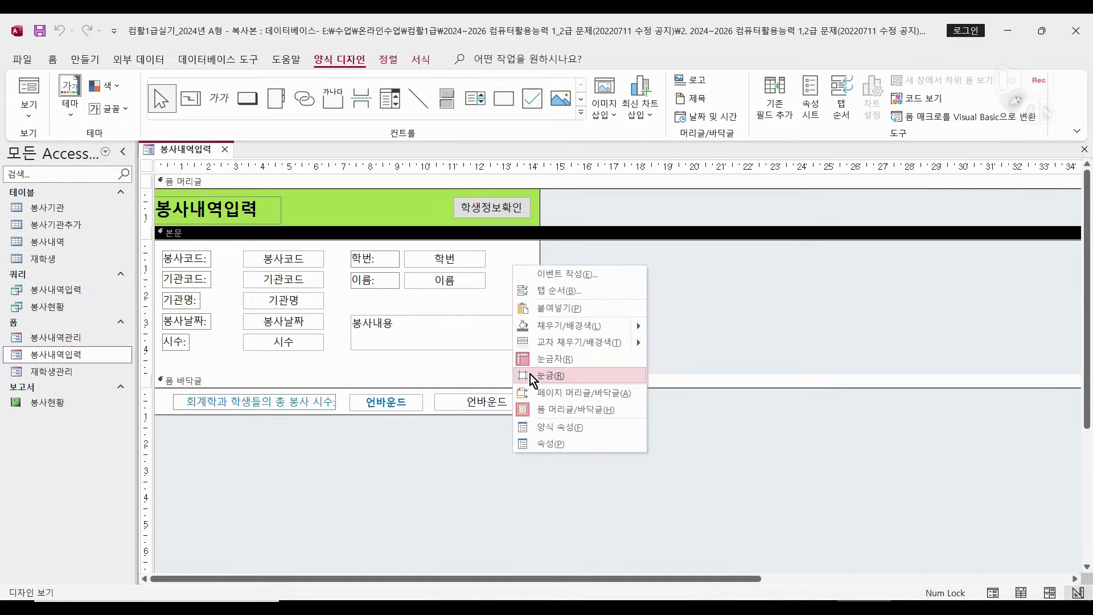
pyautogui.click(514, 262)
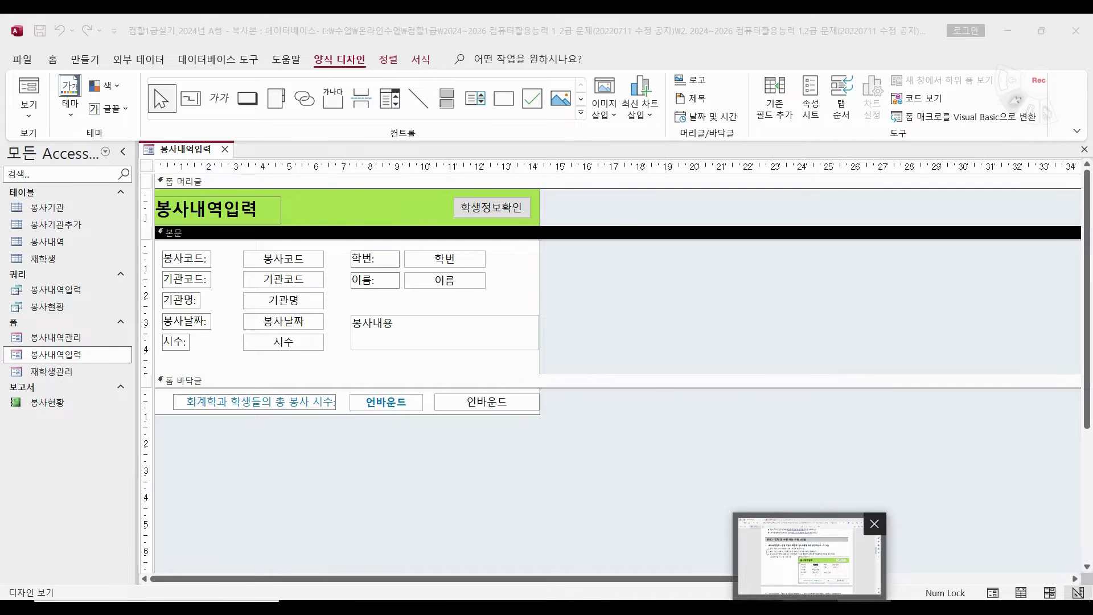
# Step: Check 문제2 question 1 in the exam PDF and return to the form design in Access
pyautogui.click(810, 608)
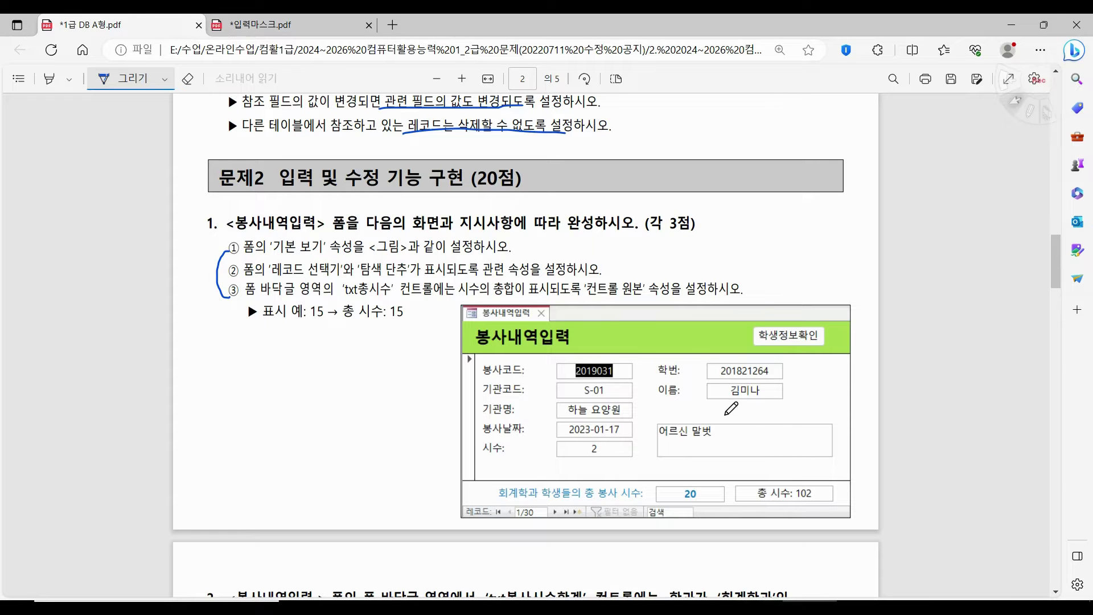
pyautogui.hotkey('alt', 'Tab')
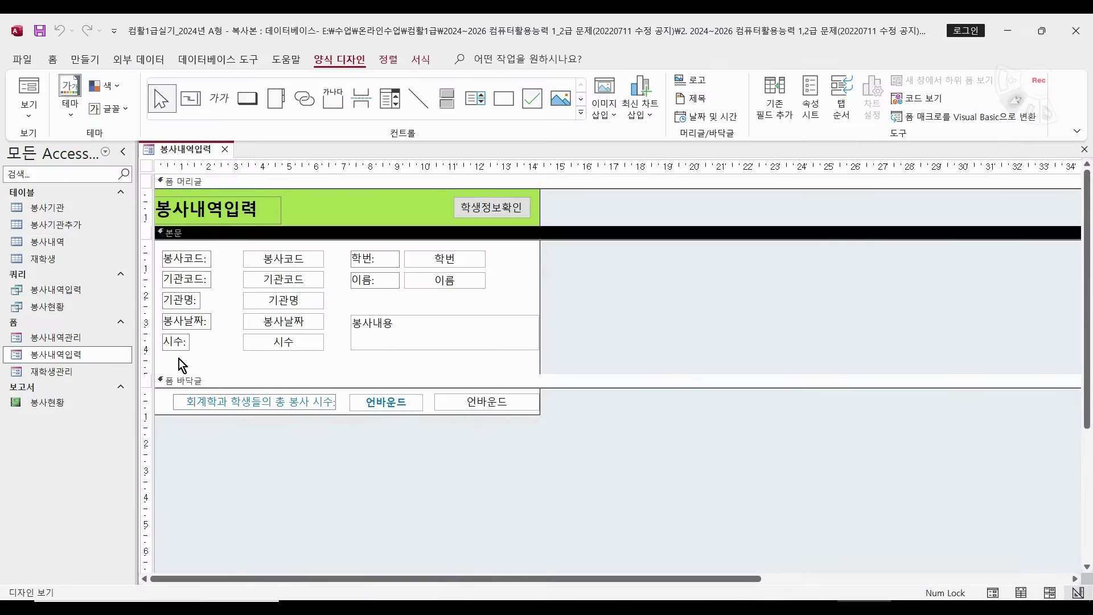
# Step: Preview the 봉사내역입력 form in Form View, return to Design View and compare it with the figure in the exam PDF
pyautogui.click(28, 113)
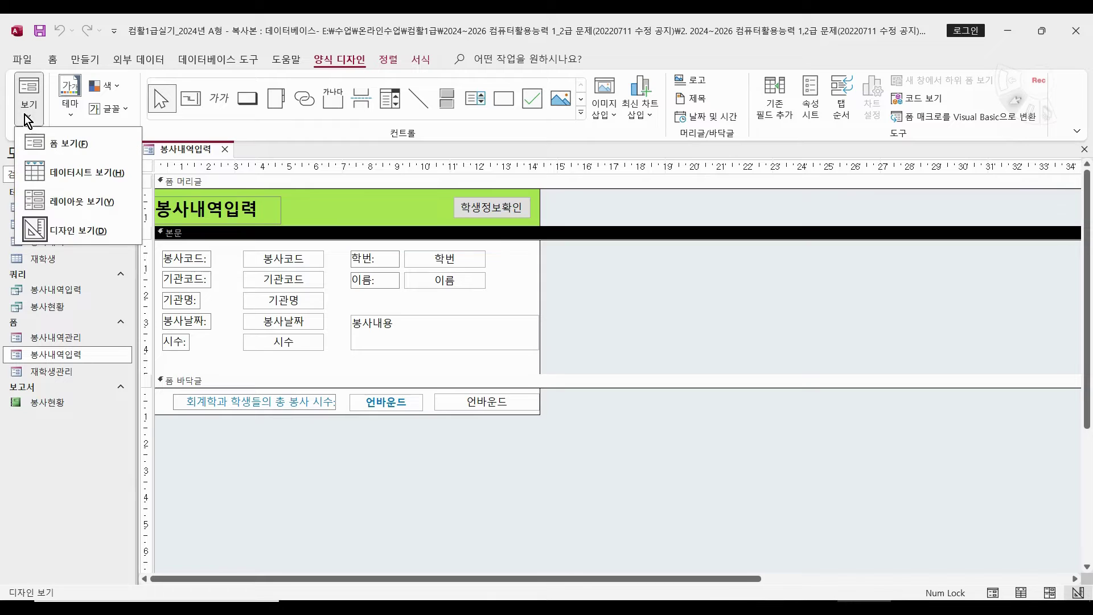
pyautogui.click(51, 143)
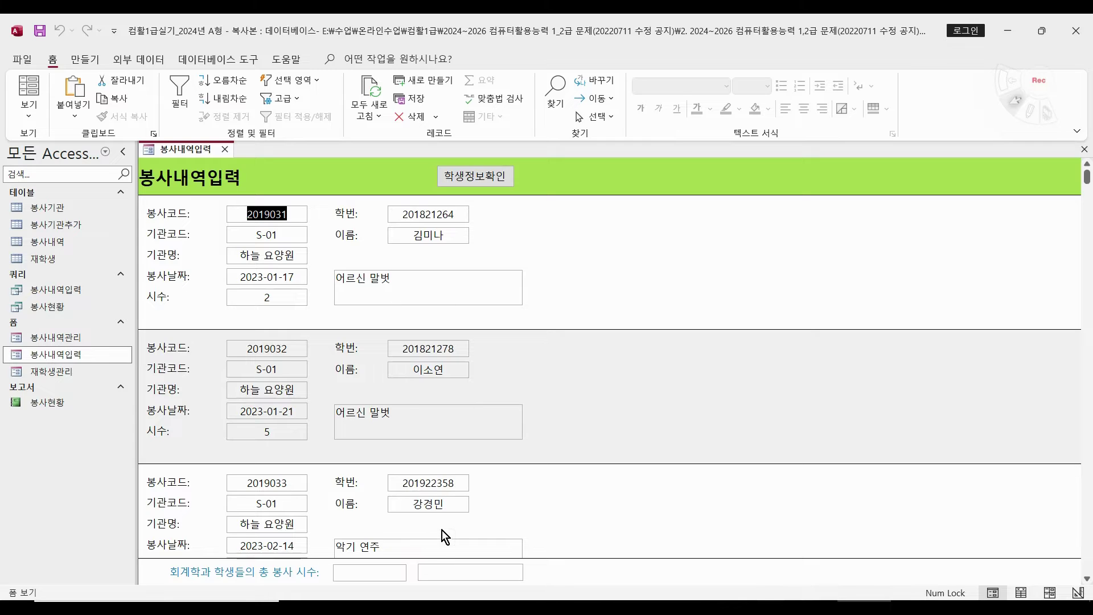
pyautogui.click(28, 111)
pyautogui.click(92, 230)
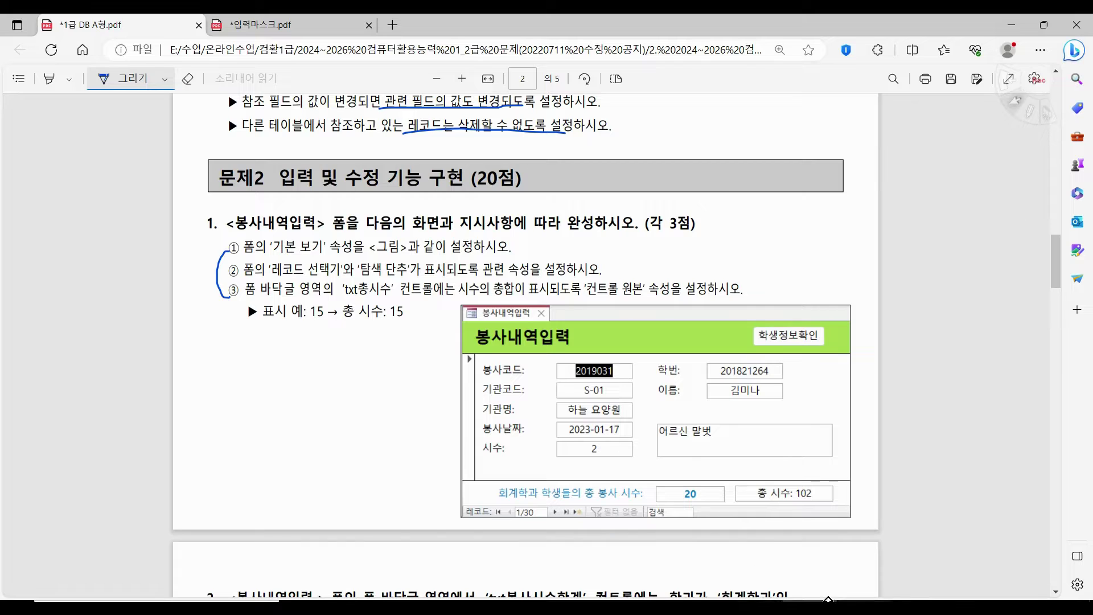
pyautogui.click(864, 607)
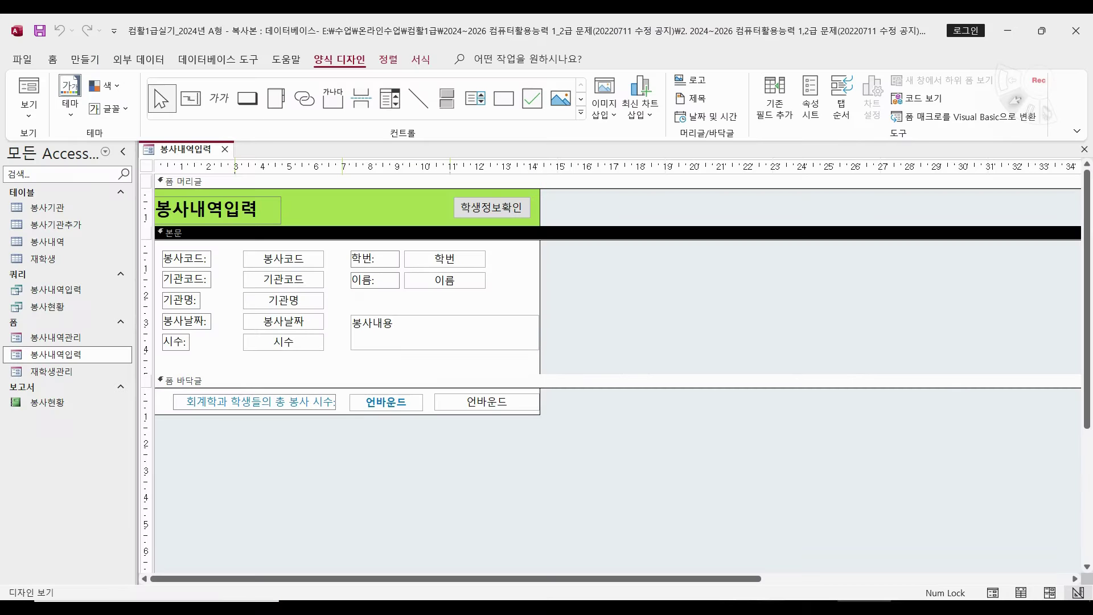
# Step: Show the property sheet for the whole 봉사내역입력 form and set 기본 보기 to 단일 폼
pyautogui.click(146, 167)
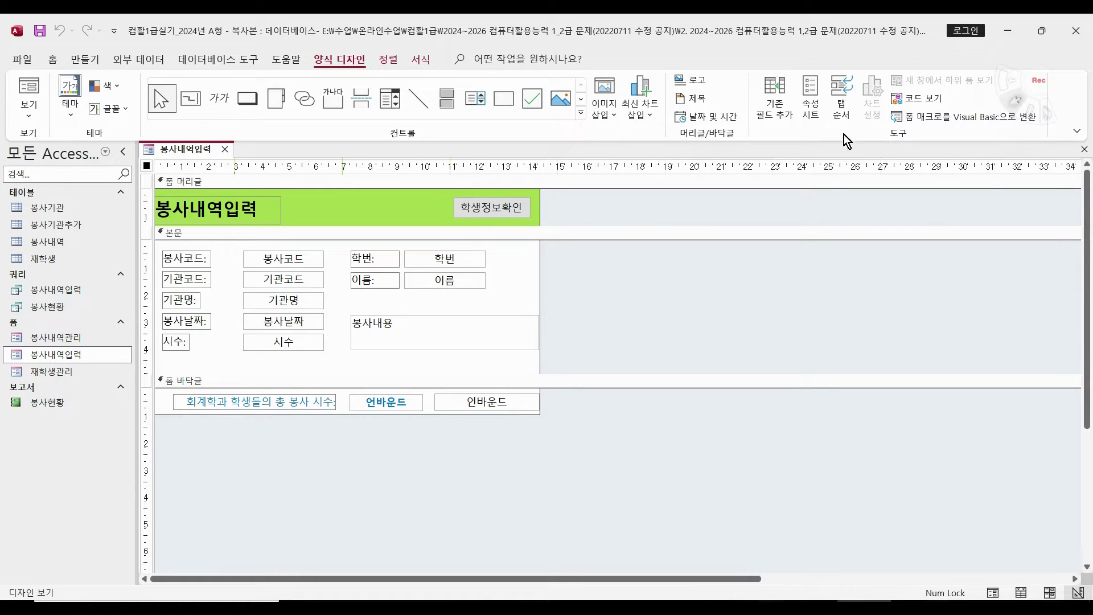
pyautogui.click(810, 98)
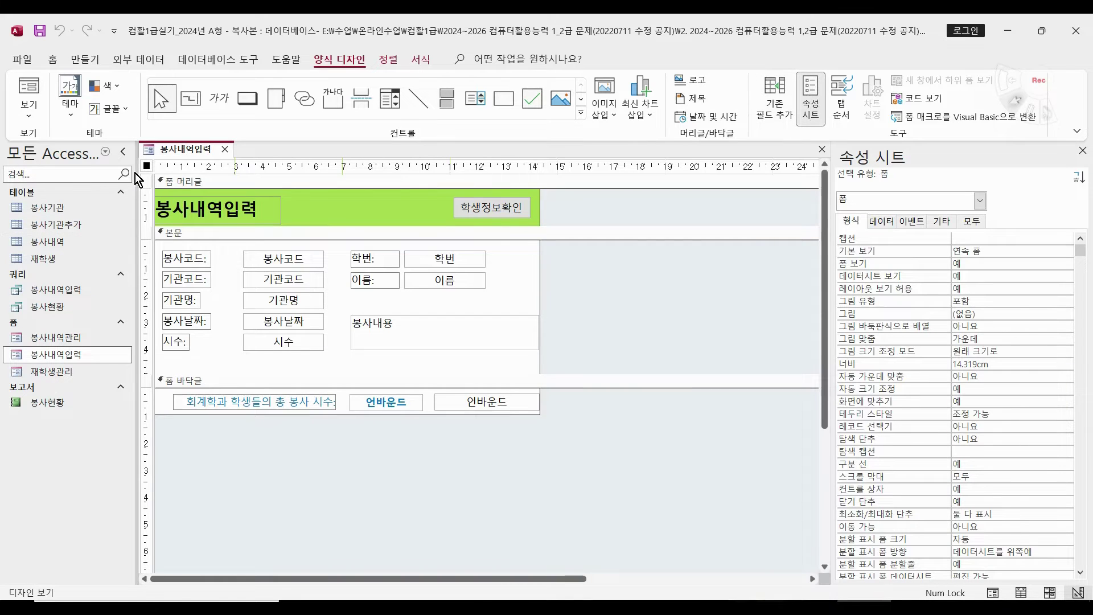
pyautogui.click(819, 109)
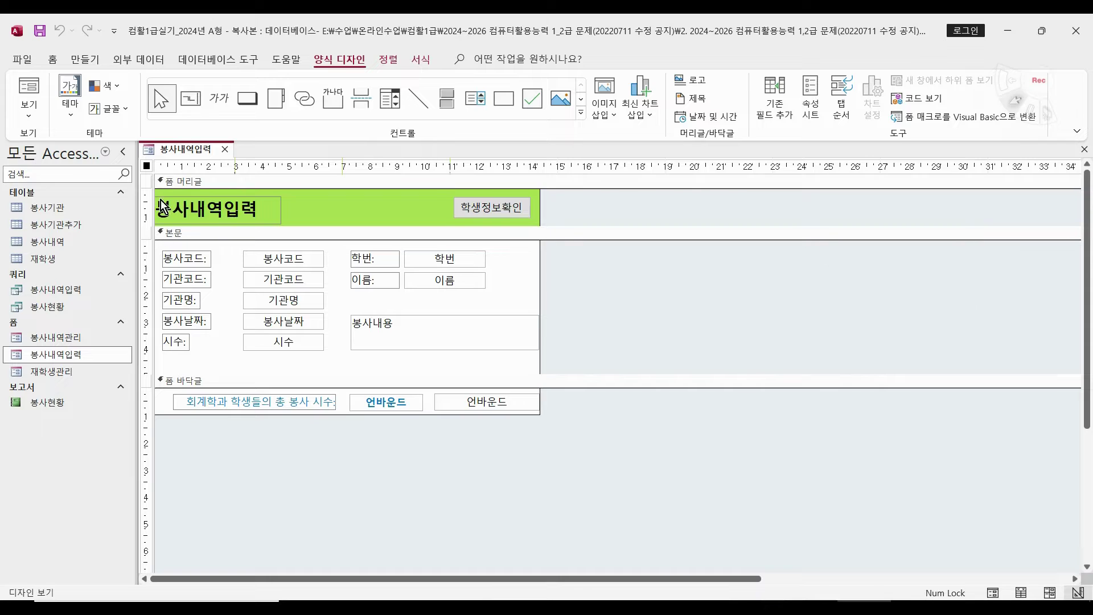
pyautogui.doubleClick(148, 169)
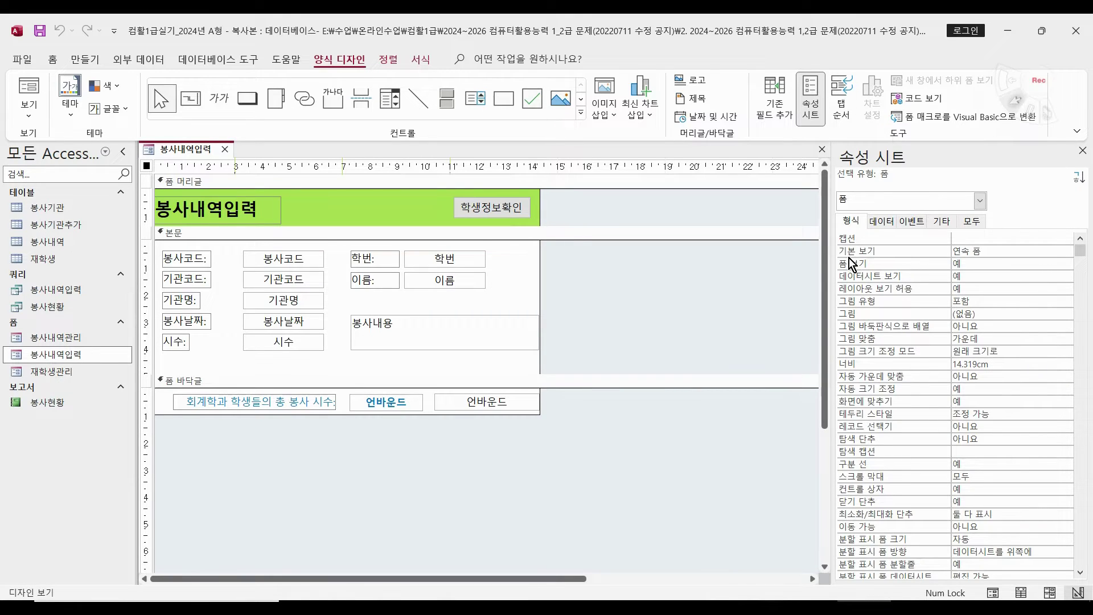
pyautogui.click(993, 250)
pyautogui.click(1067, 251)
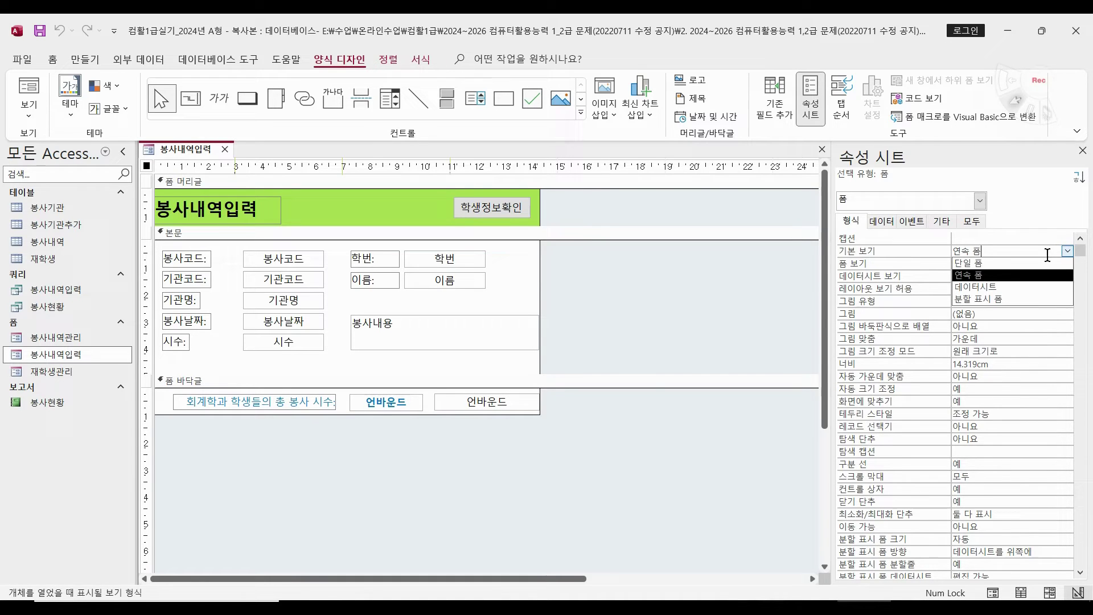
pyautogui.click(971, 263)
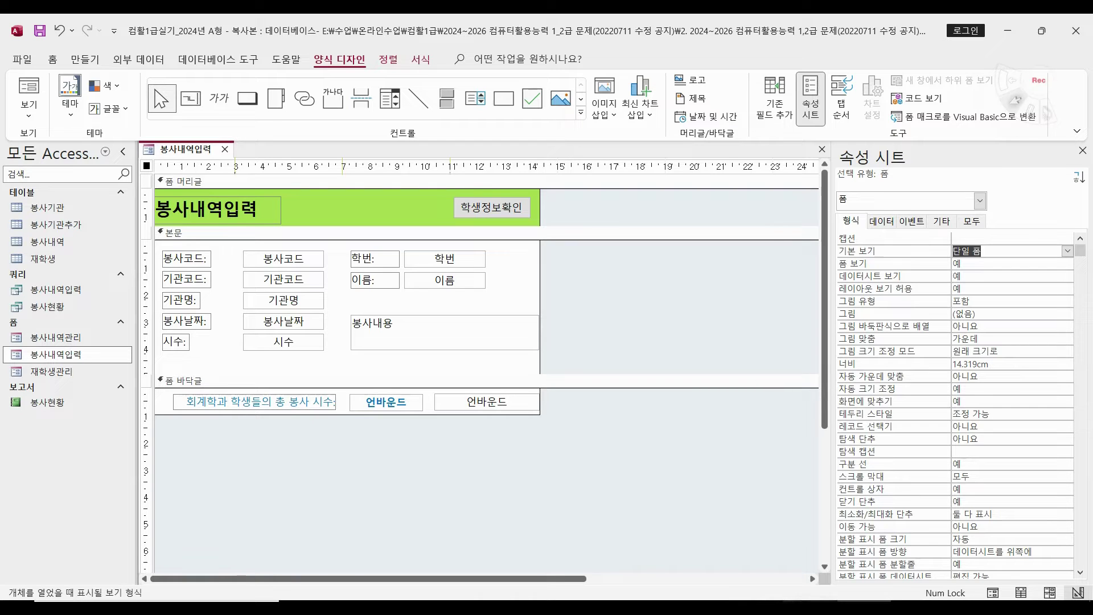
# Step: Switch to the exam PDF, draw boxes around the record selector and navigation buttons in the figure, and return to Access
pyautogui.click(810, 607)
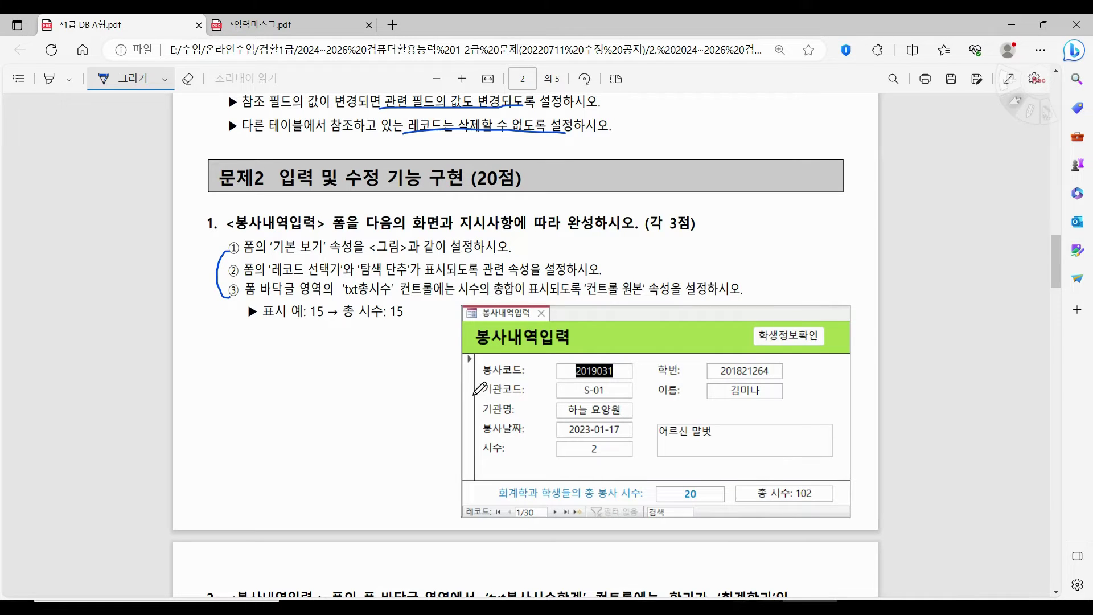
pyautogui.moveTo(486, 474)
pyautogui.mouseDown()
pyautogui.moveTo(455, 477)
pyautogui.moveTo(454, 357)
pyautogui.moveTo(475, 356)
pyautogui.moveTo(485, 475)
pyautogui.moveTo(462, 524)
pyautogui.moveTo(690, 521)
pyautogui.mouseUp()
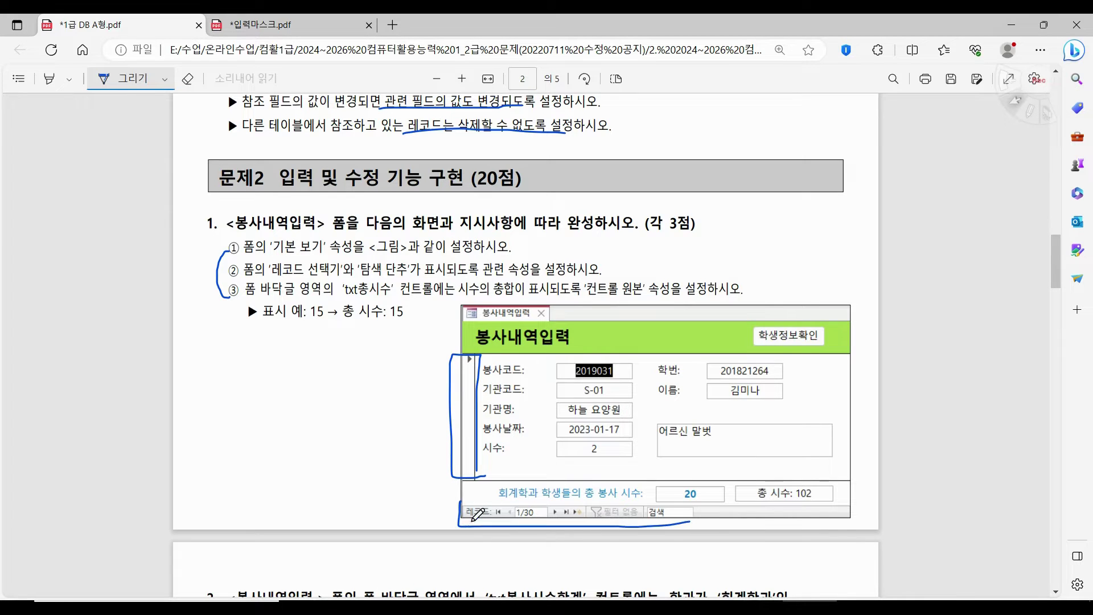
pyautogui.moveTo(453, 501)
pyautogui.mouseDown()
pyautogui.moveTo(643, 499)
pyautogui.moveTo(718, 515)
pyautogui.mouseUp()
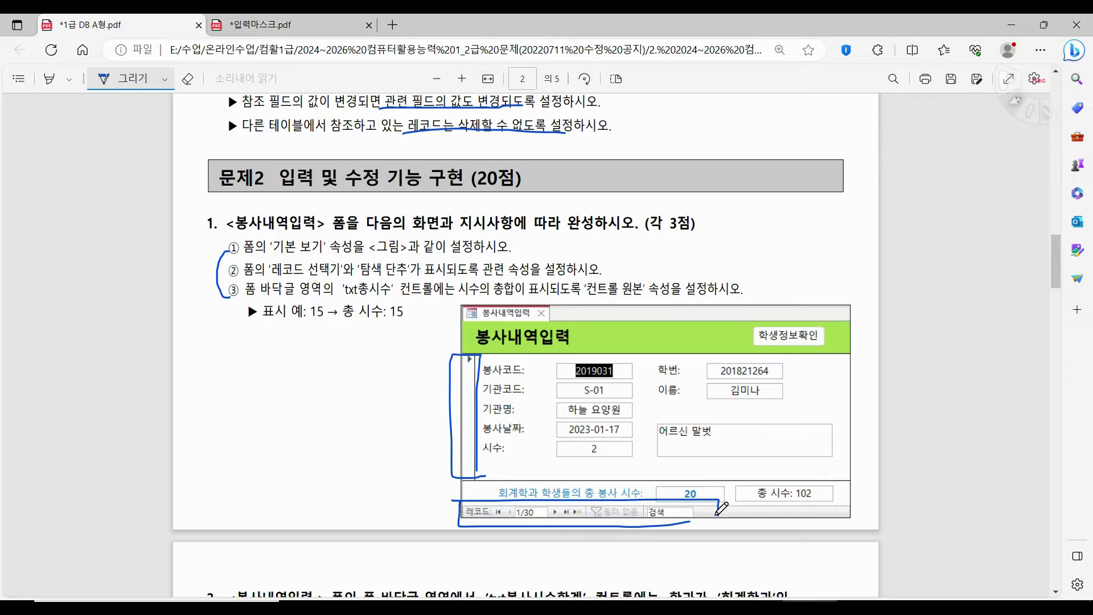
pyautogui.click(860, 606)
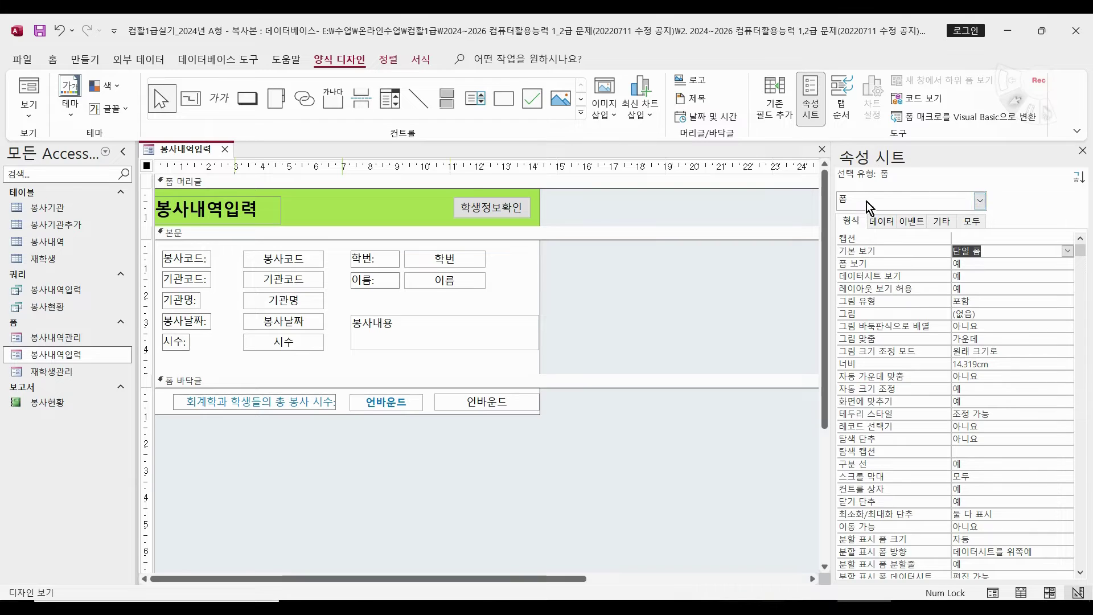
# Step: Set the form's 레코드 선택기 and 탐색 단추 properties to 예
pyautogui.doubleClick(981, 427)
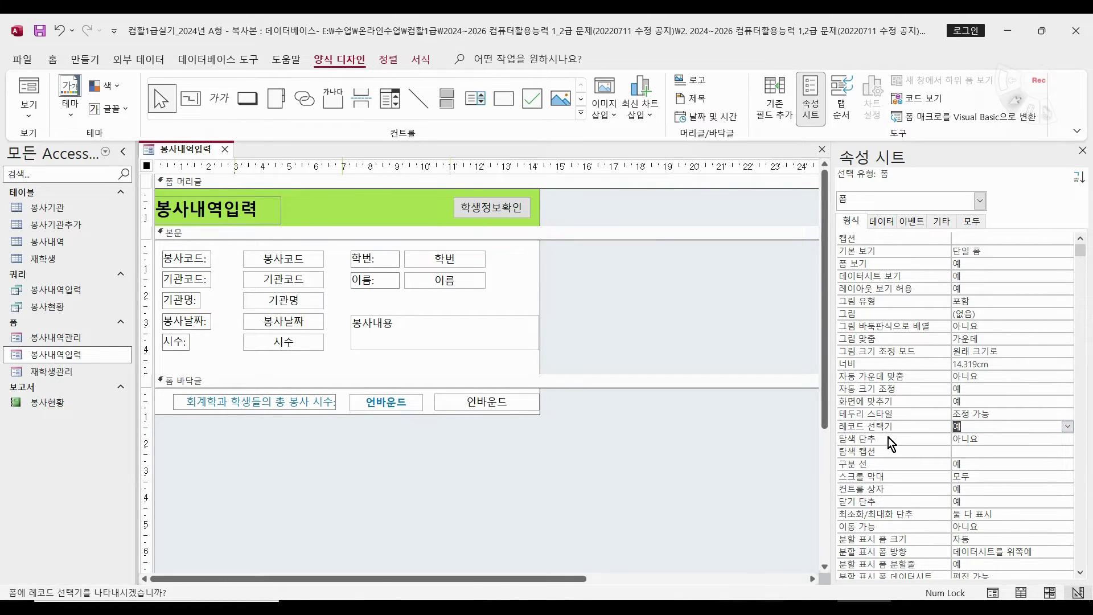
pyautogui.doubleClick(983, 439)
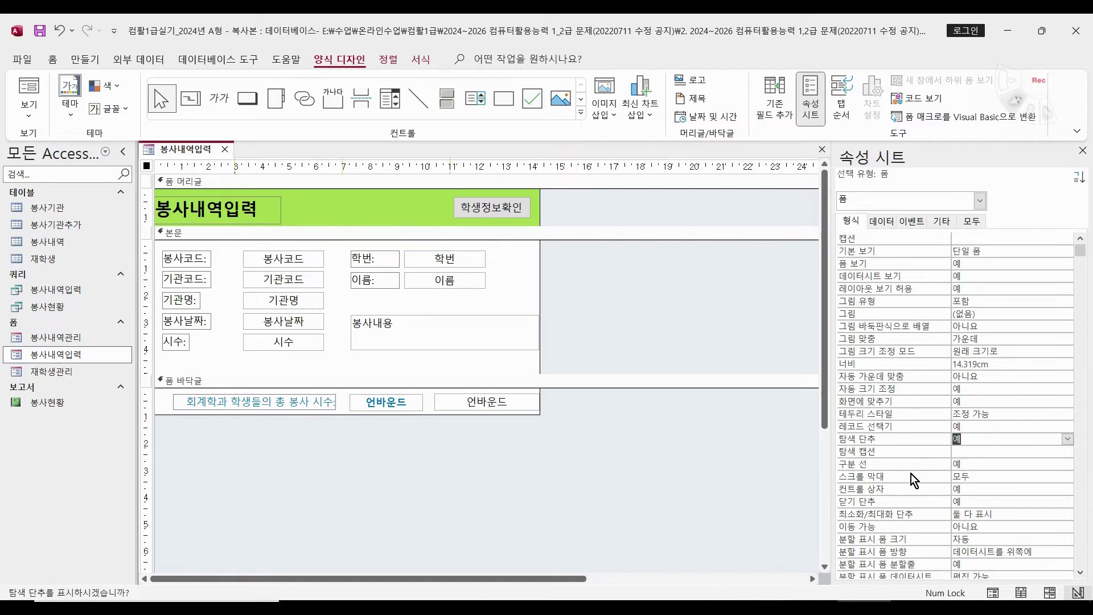
pyautogui.click(1000, 440)
# Step: Switch to the exam PDF, underline 'txt총시수' 컨트롤 in item ③, and return to the form design in Access
pyautogui.hotkey('alt', 'Tab')
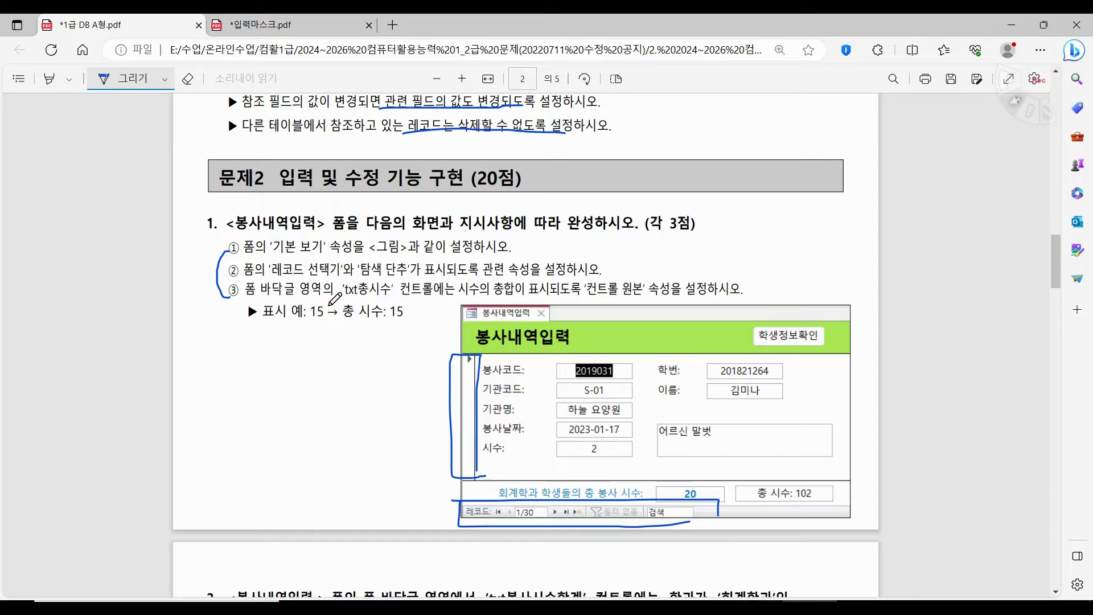
pyautogui.moveTo(340, 297); pyautogui.dragTo(451, 293)
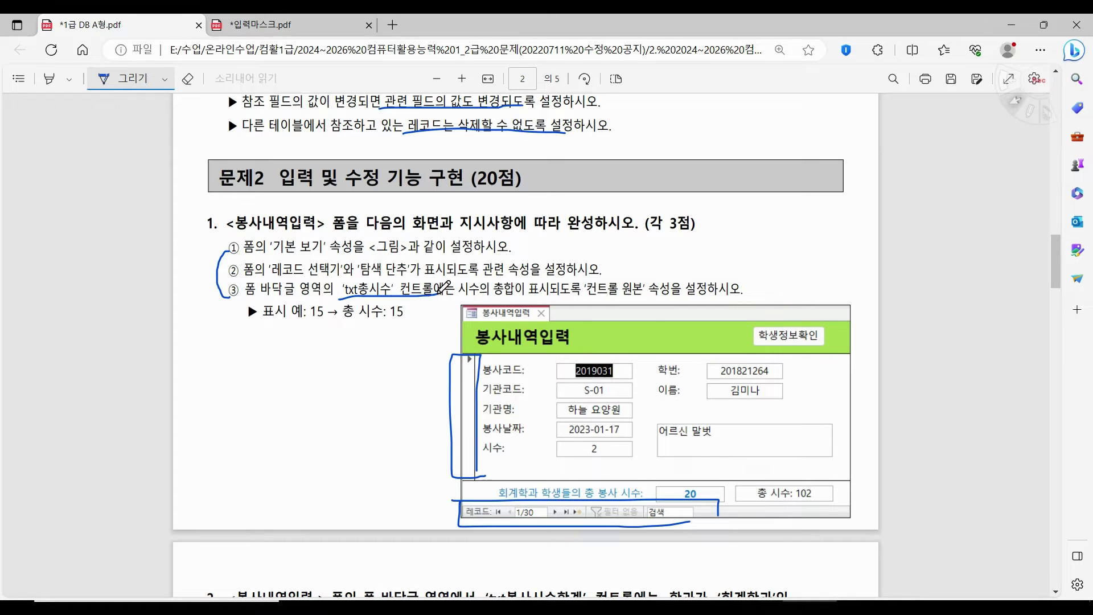
pyautogui.hotkey('alt', 'Tab')
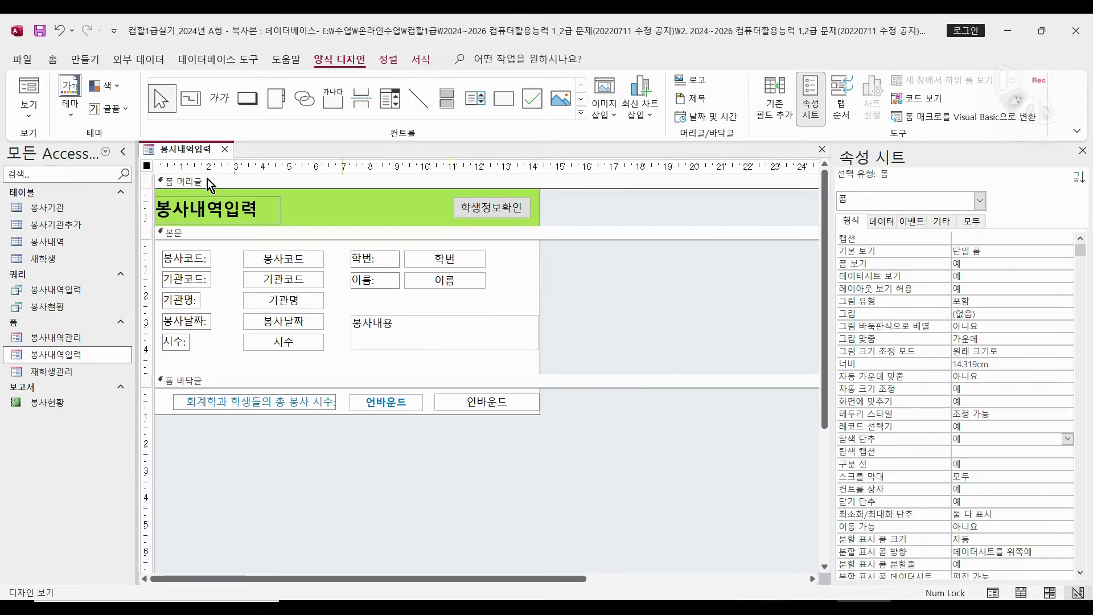
# Step: Check the properties of the 폼 머리글, 본문 and 폼 바닥글 sections, the footer label and its neighbouring unbound text box
pyautogui.click(207, 183)
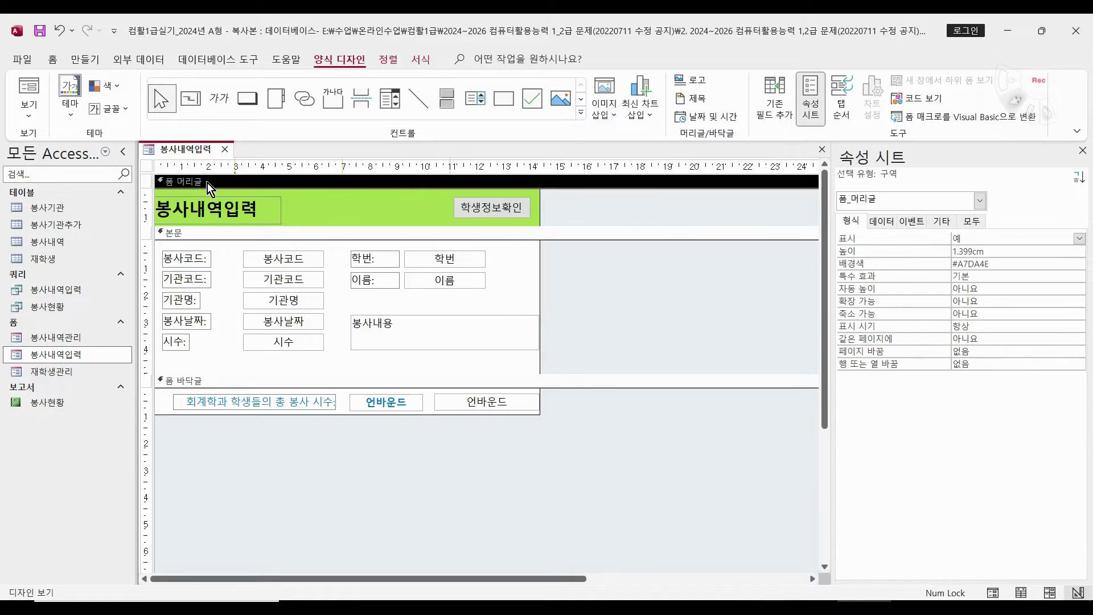
pyautogui.click(213, 230)
pyautogui.click(236, 379)
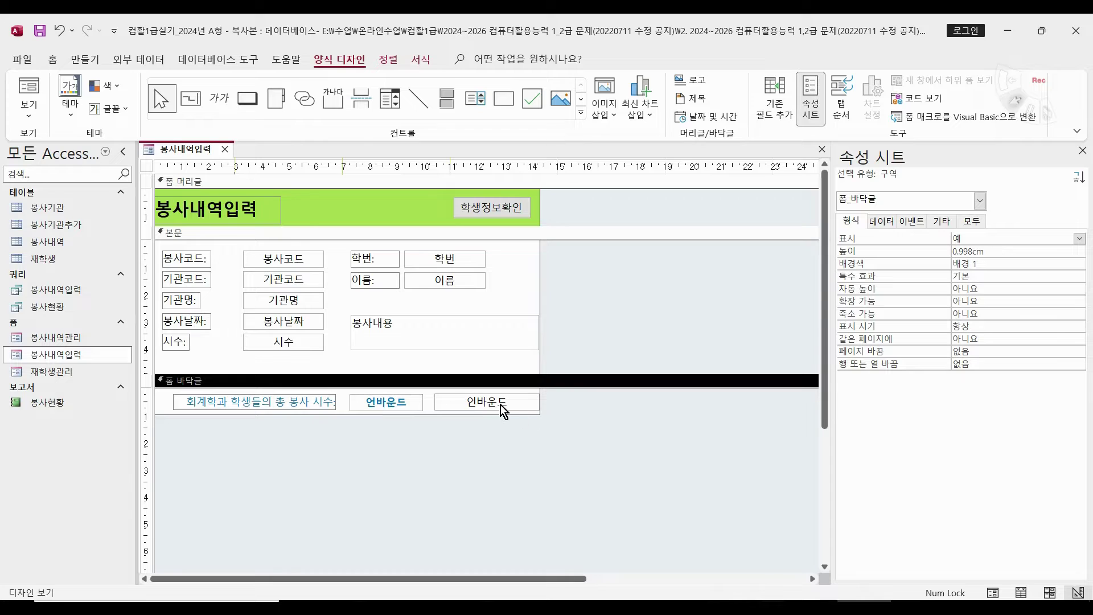
pyautogui.click(290, 403)
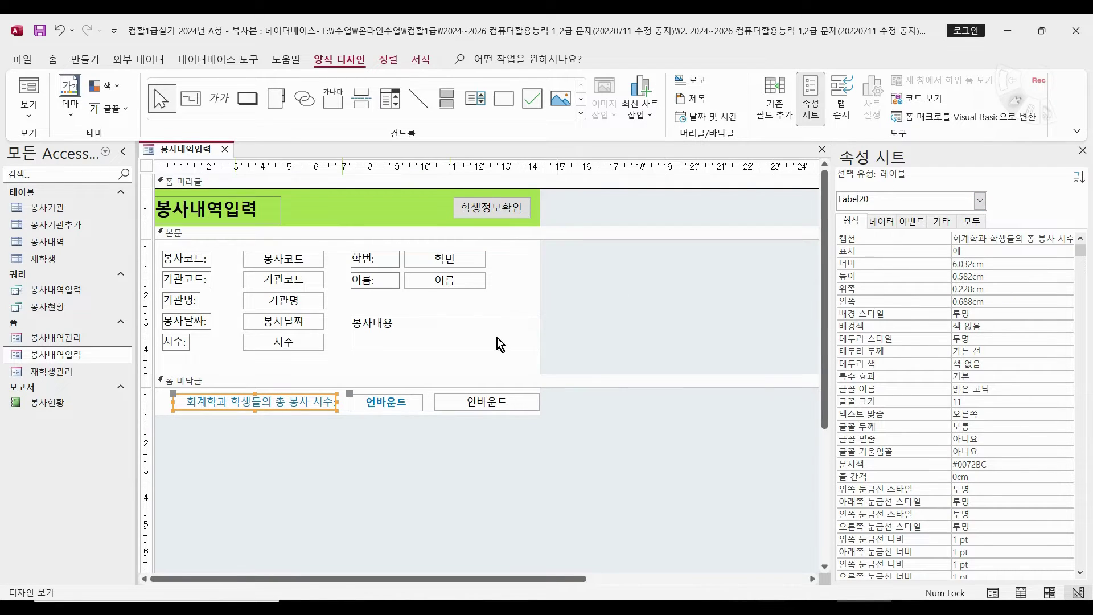
pyautogui.click(387, 399)
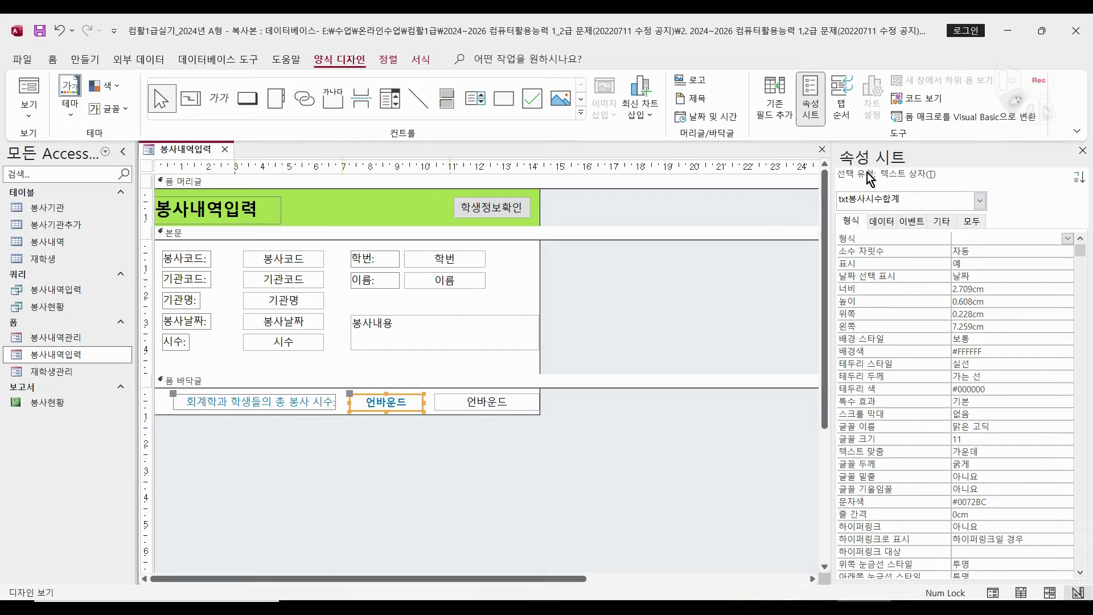
# Step: Select the txt총시수 text box in the form footer and open its 컨트롤 원본 property
pyautogui.click(524, 404)
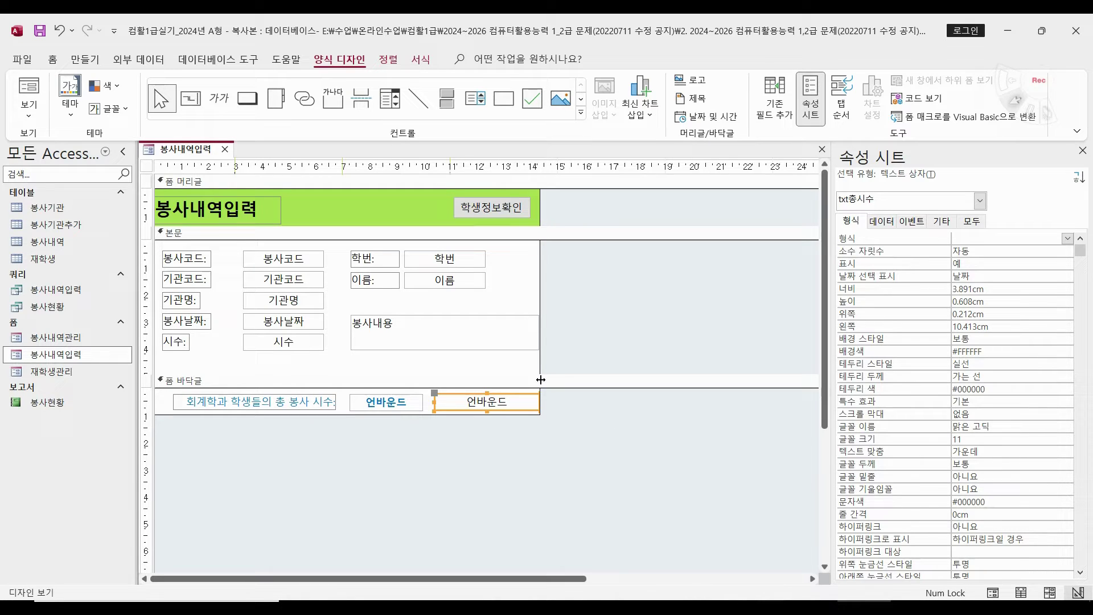
pyautogui.click(475, 402)
pyautogui.click(452, 411)
pyautogui.click(882, 221)
pyautogui.click(983, 238)
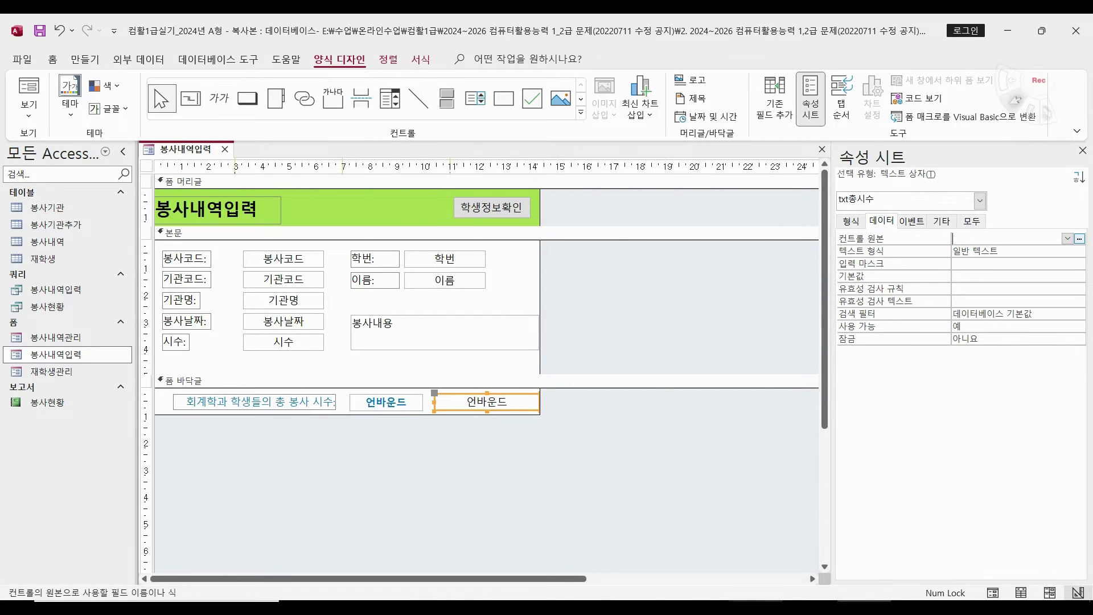
# Step: Switch to the exam PDF, circle 시수 and underline 의 총합이 in item ③, and return to Access
pyautogui.hotkey('alt', 'Tab')
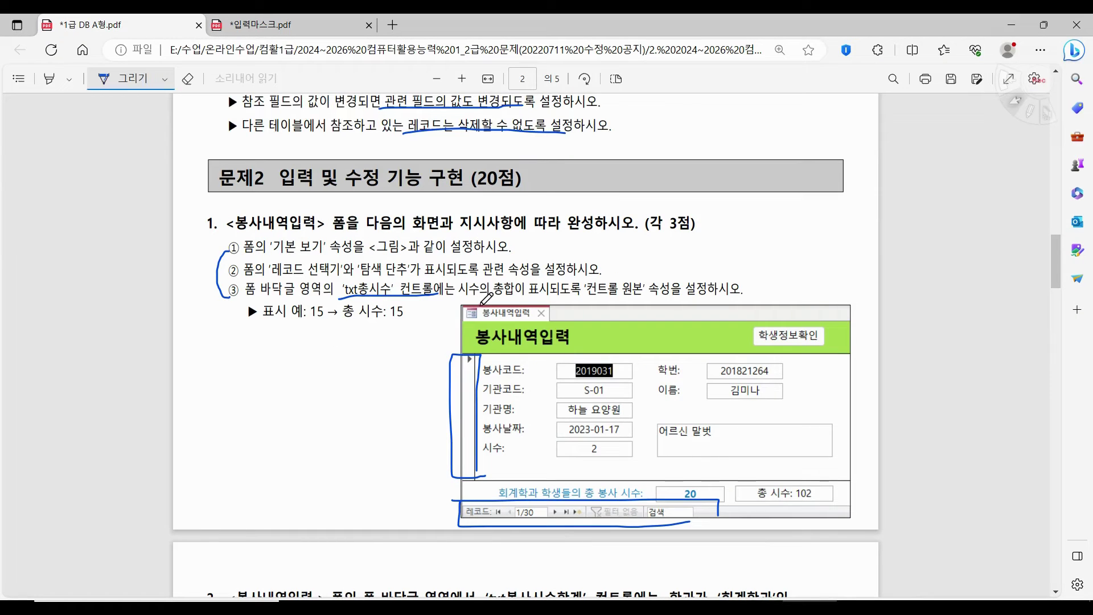
pyautogui.moveTo(452, 295)
pyautogui.mouseDown()
pyautogui.moveTo(458, 284)
pyautogui.moveTo(485, 298)
pyautogui.moveTo(454, 301)
pyautogui.moveTo(522, 293)
pyautogui.mouseUp()
pyautogui.hotkey('alt', 'Tab')
# Step: Compare the data properties of the 시수 text box in the 본문 section with those of its label
pyautogui.click(277, 341)
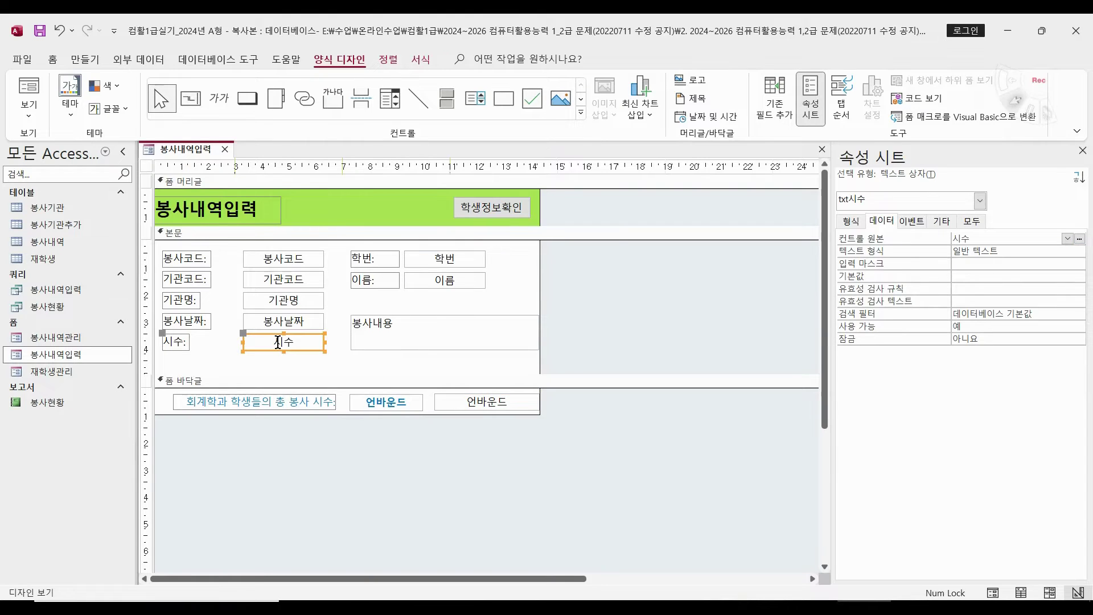
pyautogui.click(172, 340)
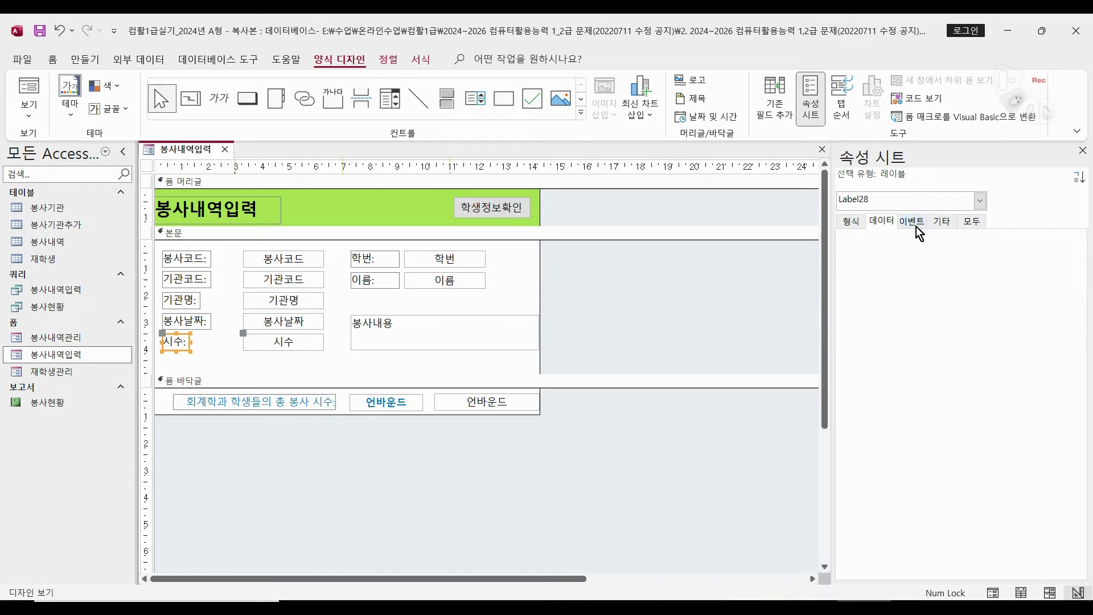
pyautogui.click(299, 342)
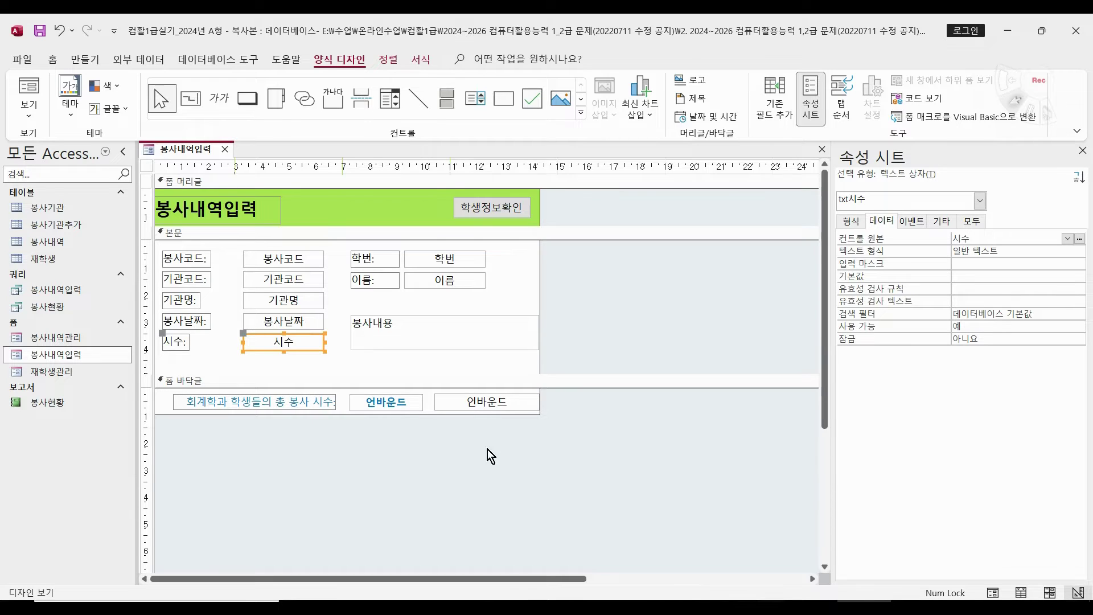
# Step: Check the 총 시수 display example in the exam PDF and set the txt총시수 control source to ="총 시수: " & Sum([시수])
pyautogui.click(490, 400)
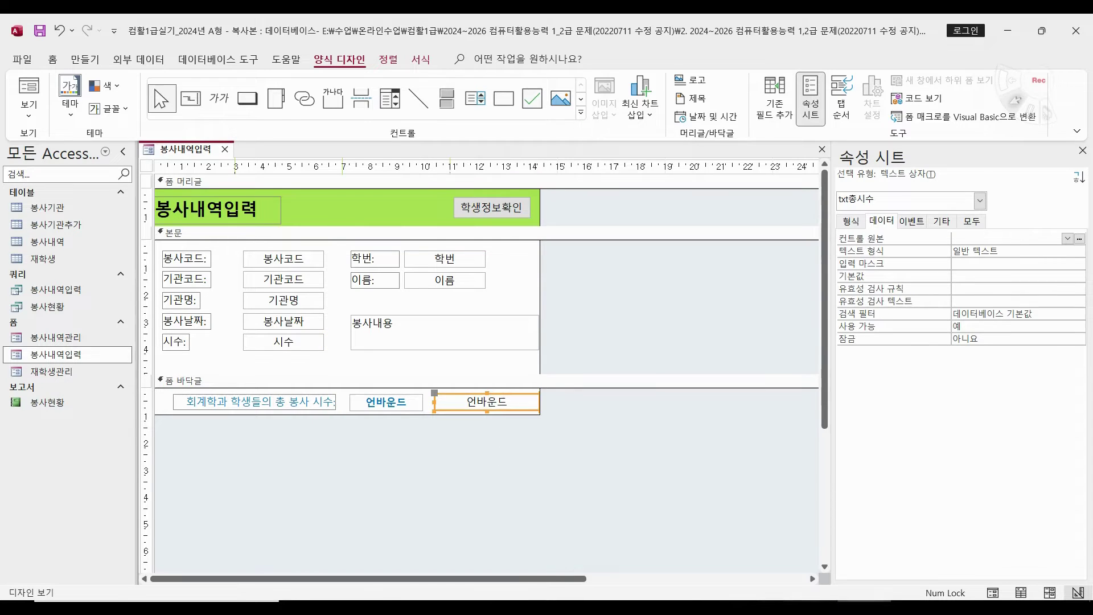
pyautogui.hotkey('alt', 'Tab')
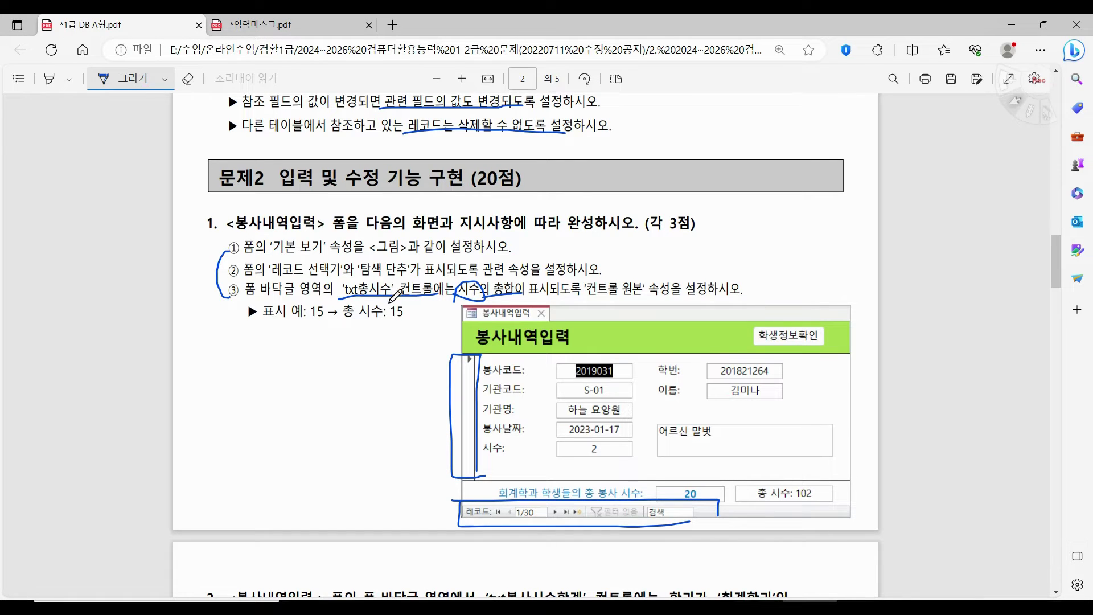
pyautogui.hotkey('alt', 'Tab')
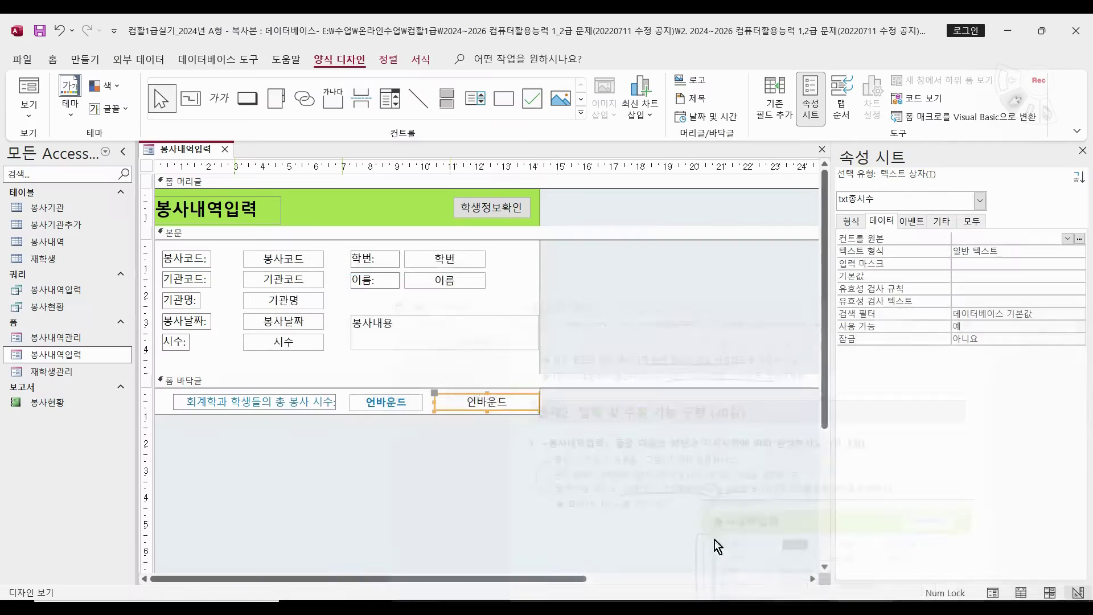
pyautogui.click(480, 400)
pyautogui.click(569, 556)
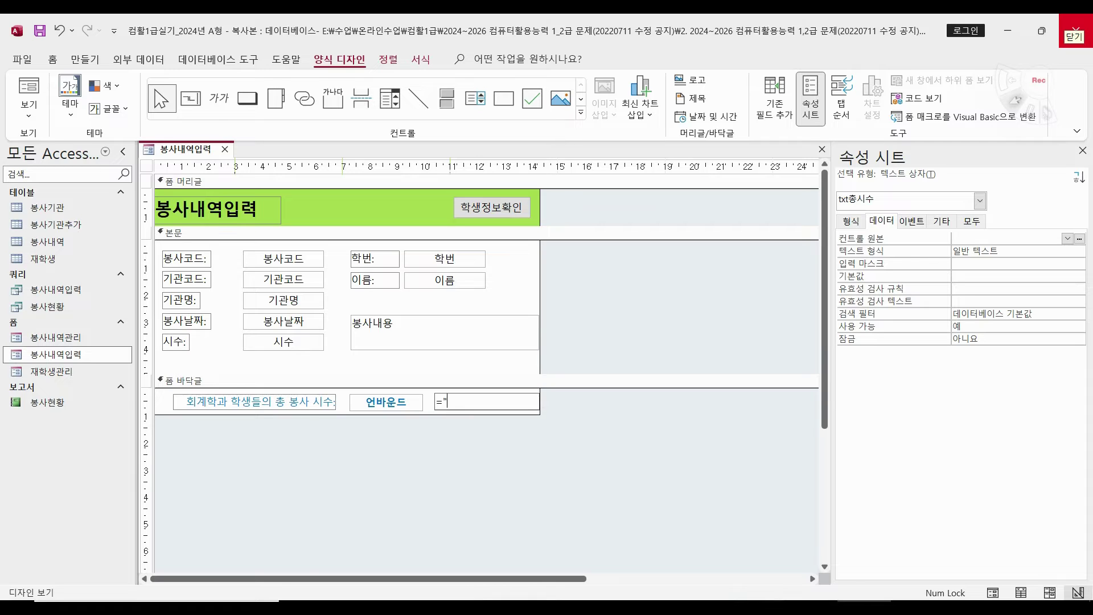
pyautogui.write('ㅊ')
pyautogui.write('총 시수:')
pyautogui.write('&')
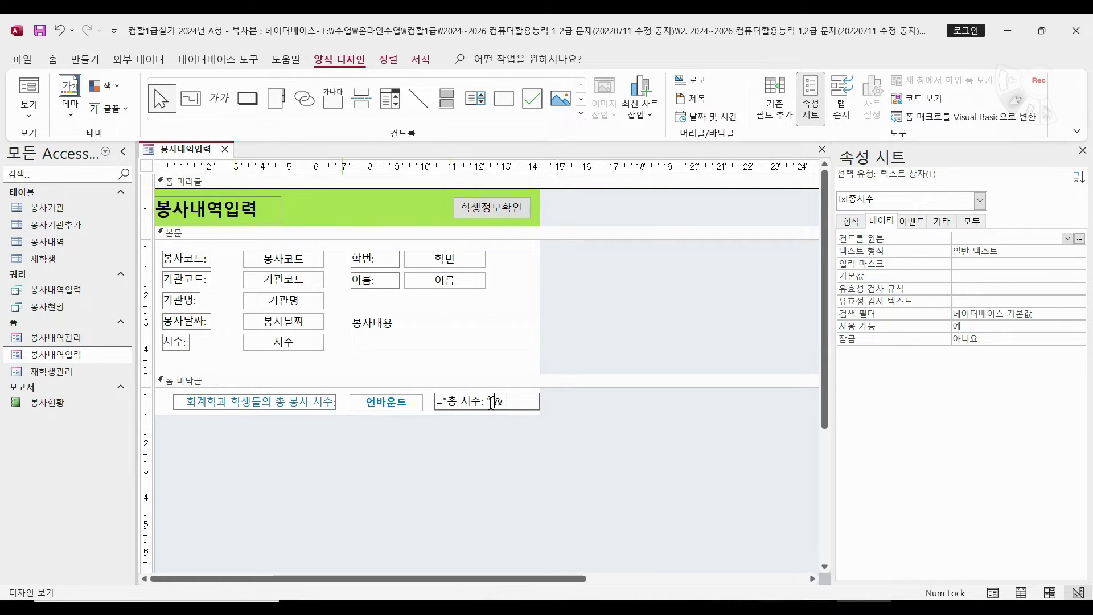
pyautogui.moveTo(504, 402); pyautogui.dragTo(508, 402)
pyautogui.write('sum(')
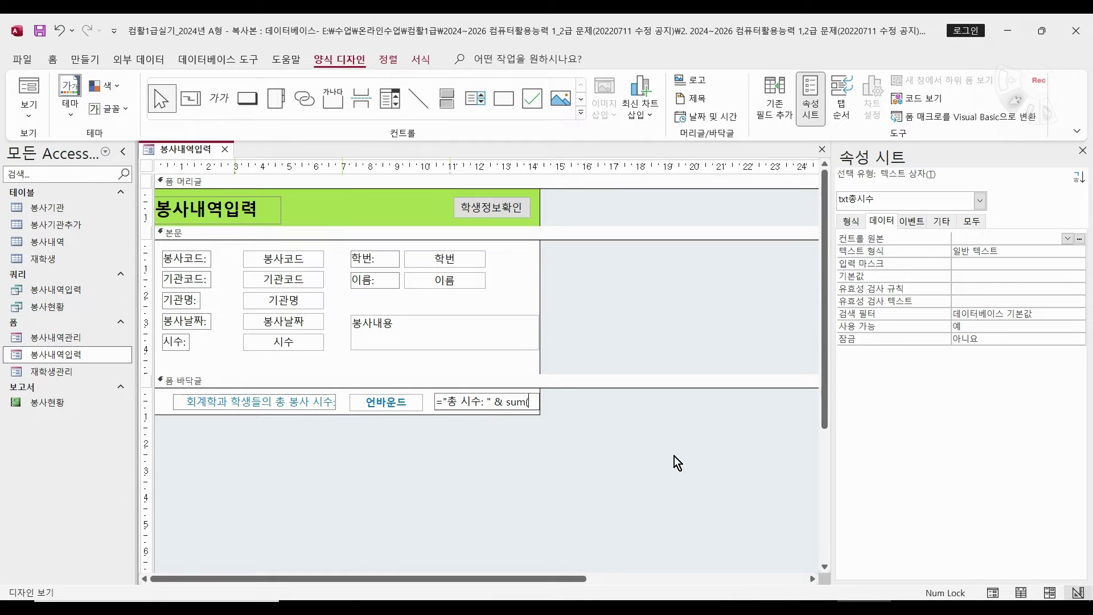
pyautogui.write('[시수])')
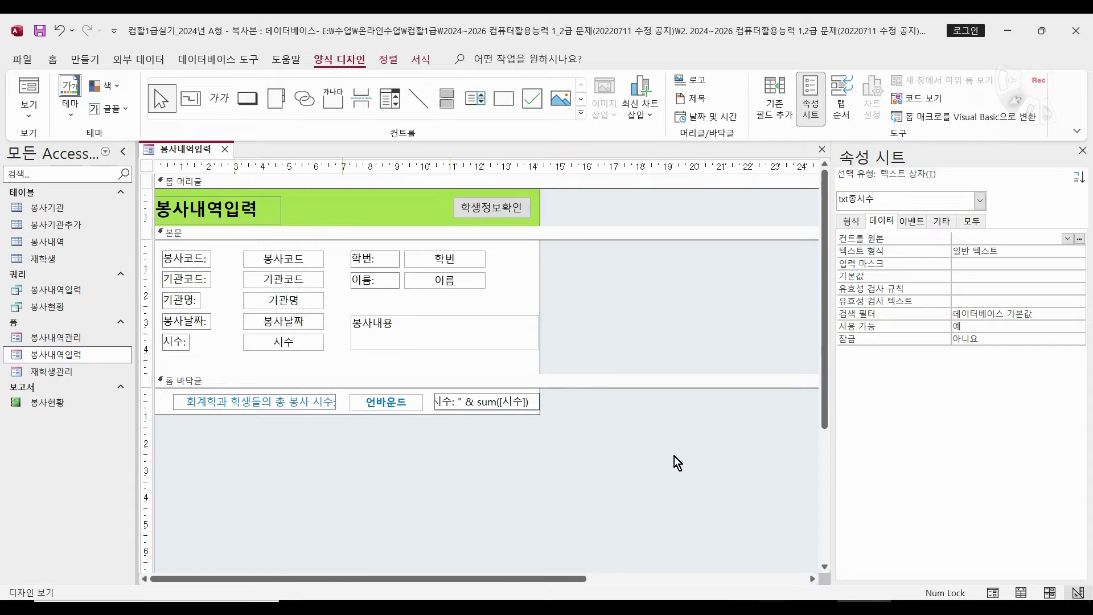
pyautogui.press('Return')
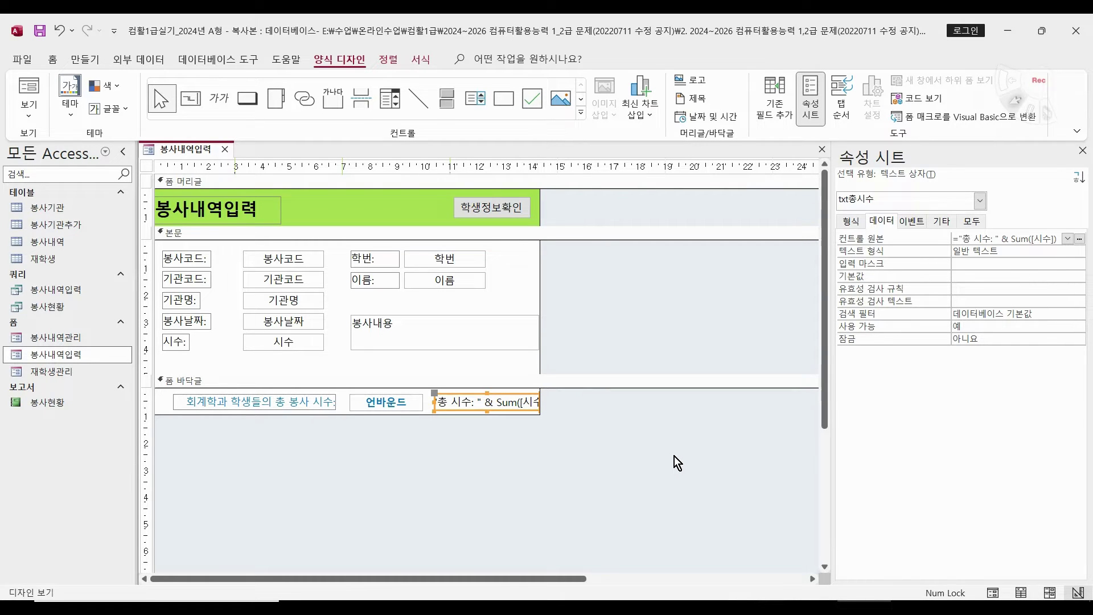
# Step: Handwrite the notes 1. 테·유, 2. 쿼-매 and 3. 조-필 in red over the empty area of the form design
pyautogui.hotkey('ctrl', '2')
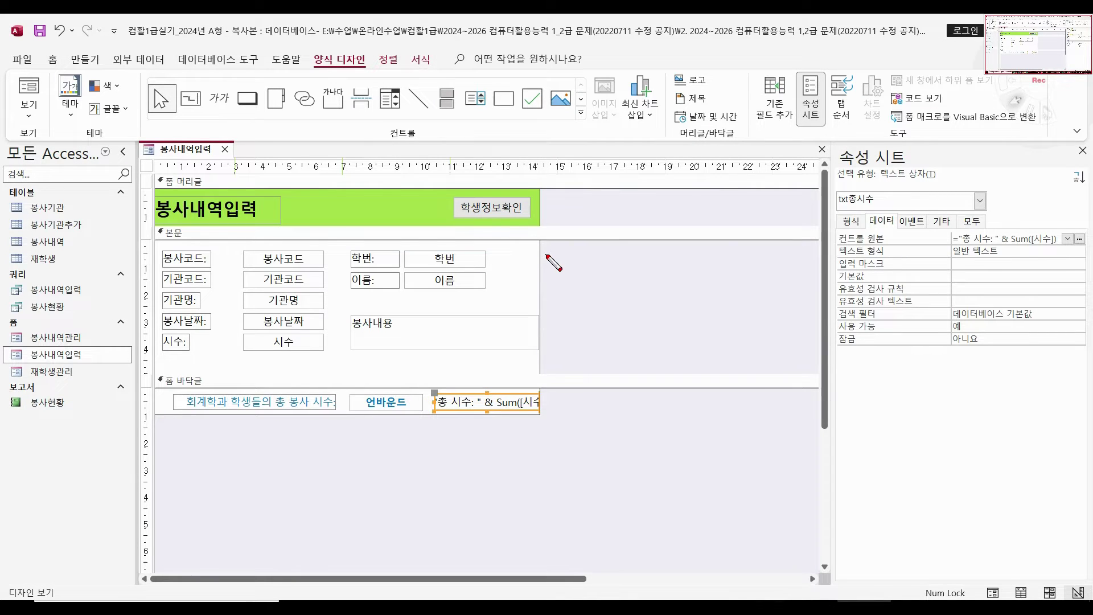
pyautogui.moveTo(558, 248); pyautogui.dragTo(557, 272)
pyautogui.click(572, 268)
pyautogui.moveTo(598, 248)
pyautogui.mouseDown()
pyautogui.moveTo(614, 245)
pyautogui.moveTo(603, 263)
pyautogui.moveTo(619, 256)
pyautogui.moveTo(643, 267)
pyautogui.moveTo(703, 250)
pyautogui.moveTo(718, 259)
pyautogui.moveTo(701, 275)
pyautogui.moveTo(713, 280)
pyautogui.mouseUp()
pyautogui.click(654, 257)
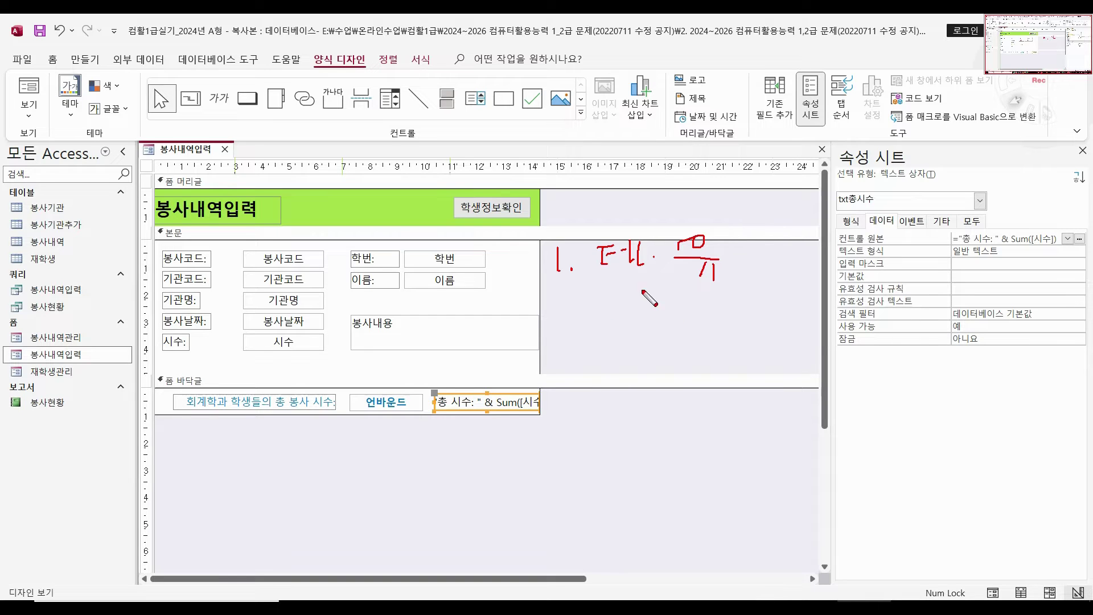
pyautogui.moveTo(619, 329); pyautogui.dragTo(611, 357)
pyautogui.moveTo(559, 296); pyautogui.dragTo(582, 325)
pyautogui.click(597, 319)
pyautogui.moveTo(632, 295); pyautogui.dragTo(675, 321)
pyautogui.moveTo(653, 324)
pyautogui.mouseDown()
pyautogui.moveTo(652, 334)
pyautogui.moveTo(677, 340)
pyautogui.moveTo(729, 315)
pyautogui.moveTo(747, 336)
pyautogui.moveTo(763, 301)
pyautogui.moveTo(727, 301)
pyautogui.moveTo(770, 335)
pyautogui.moveTo(782, 319)
pyautogui.moveTo(785, 353)
pyautogui.mouseUp()
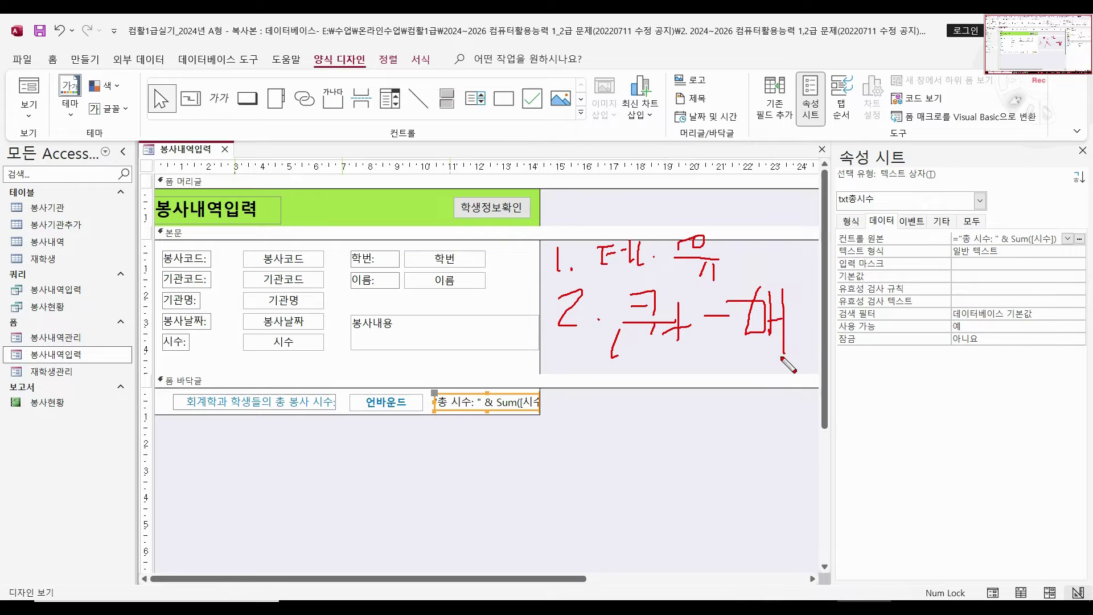
pyautogui.moveTo(570, 359)
pyautogui.mouseDown()
pyautogui.moveTo(589, 396)
pyautogui.moveTo(564, 415)
pyautogui.mouseUp()
pyautogui.click(613, 417)
pyautogui.moveTo(631, 373)
pyautogui.mouseDown()
pyautogui.moveTo(651, 377)
pyautogui.moveTo(644, 396)
pyautogui.moveTo(682, 392)
pyautogui.moveTo(681, 426)
pyautogui.moveTo(768, 383)
pyautogui.moveTo(749, 412)
pyautogui.mouseUp()
pyautogui.moveTo(768, 386); pyautogui.dragTo(778, 418)
pyautogui.moveTo(767, 420); pyautogui.dragTo(782, 437)
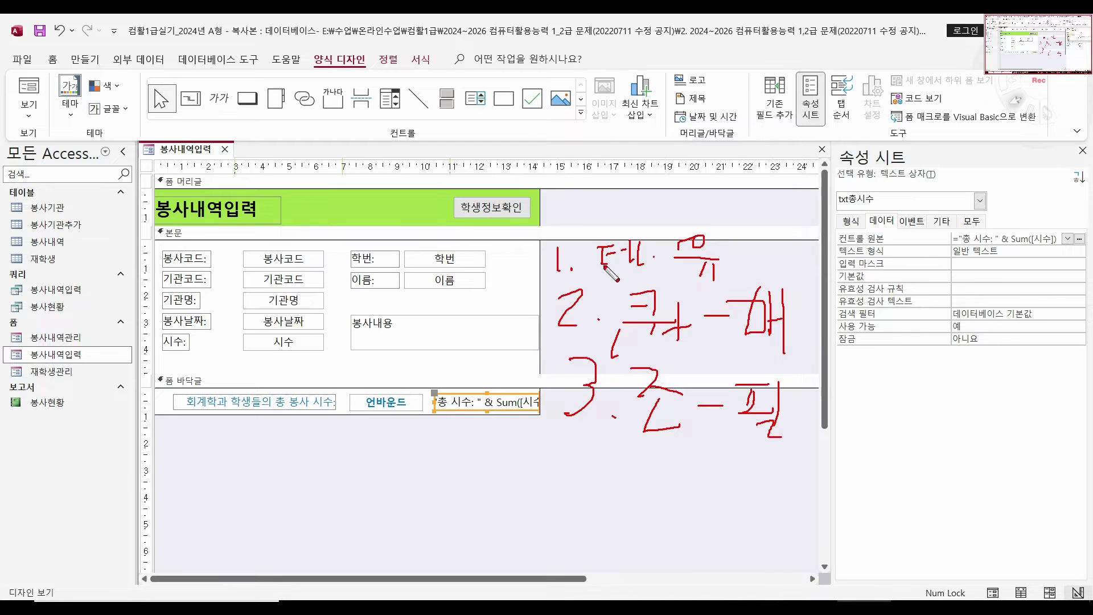
# Step: Underline each of the three handwritten notes and clear the screen annotations
pyautogui.moveTo(575, 272); pyautogui.dragTo(744, 282)
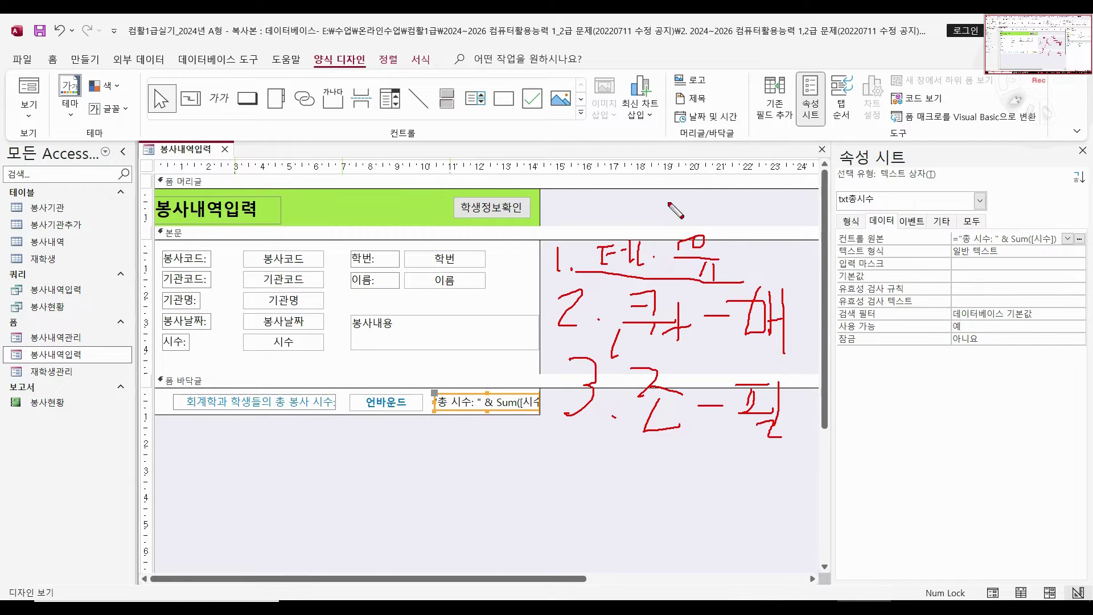
pyautogui.moveTo(615, 354); pyautogui.dragTo(787, 353)
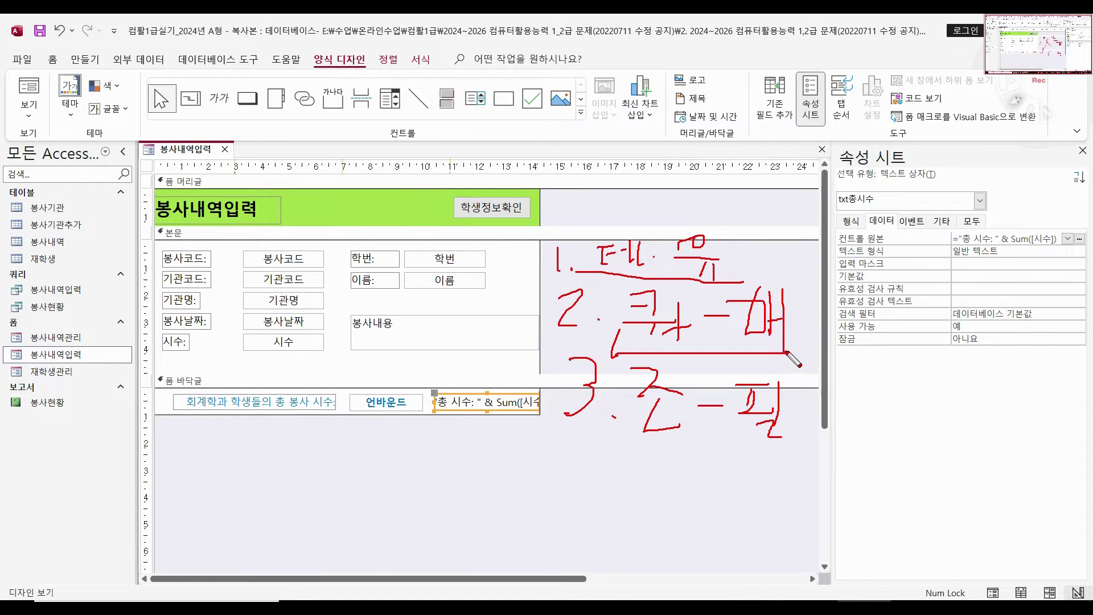
pyautogui.moveTo(626, 441); pyautogui.dragTo(789, 443)
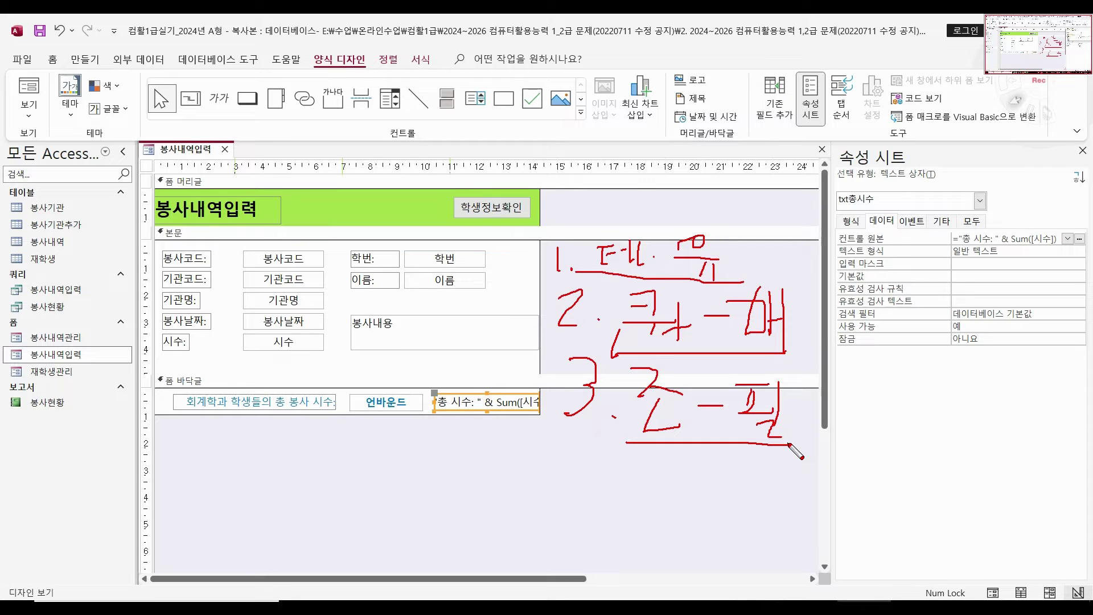
pyautogui.press('Escape')
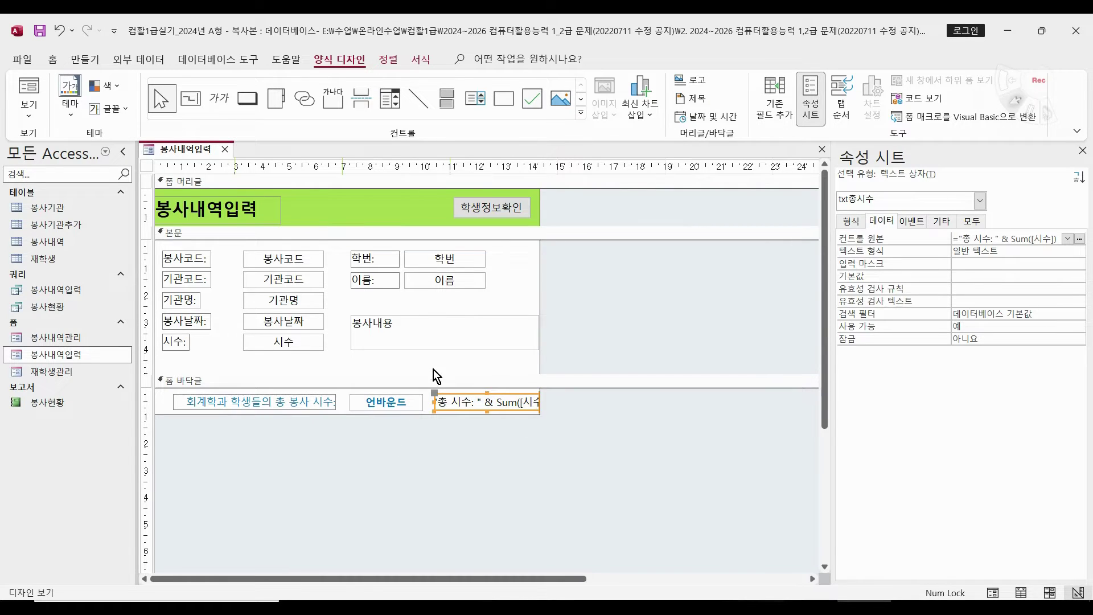
# Step: Show the form in Form View and compare it with question 1's picture in the exam PDF, continuing to question 2
pyautogui.click(23, 85)
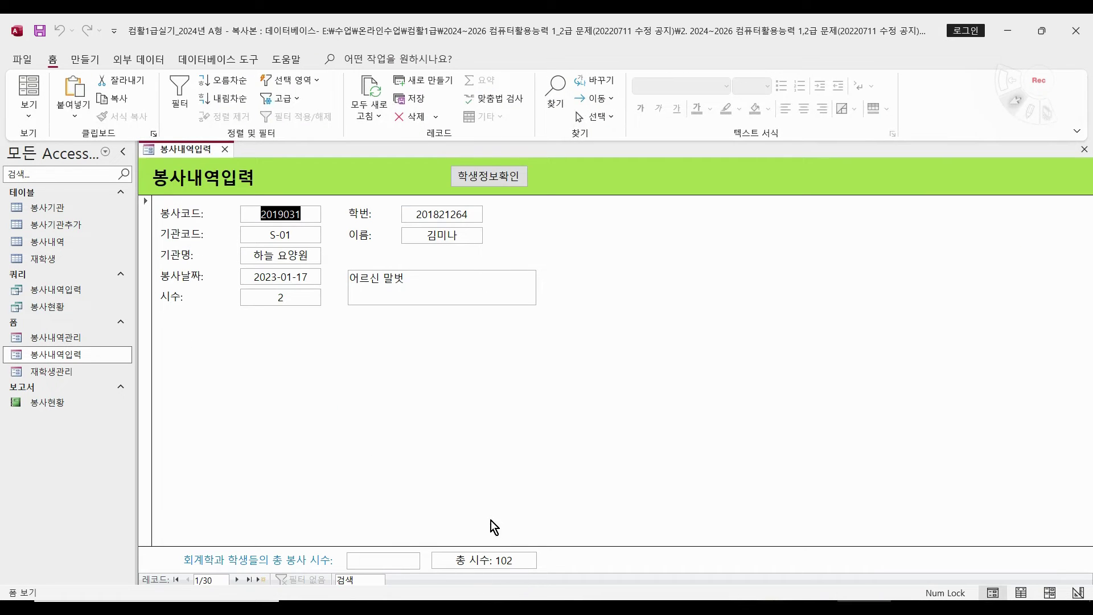
pyautogui.hotkey('alt', 'Tab')
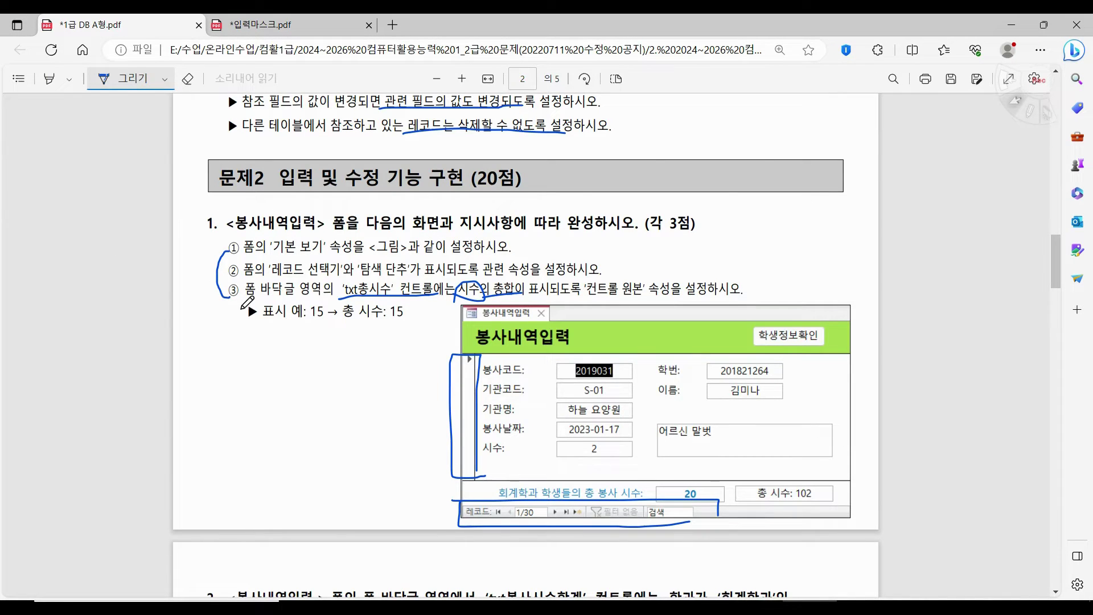
pyautogui.scroll(-5, 265, 296)
pyautogui.scroll(4, 266, 297)
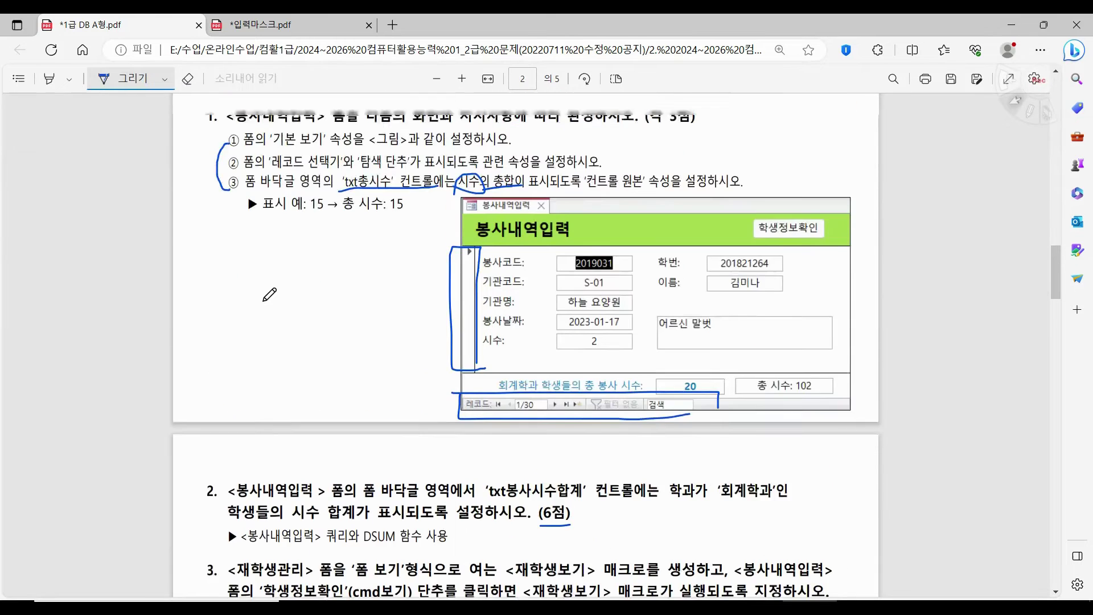
pyautogui.scroll(-5, 269, 294)
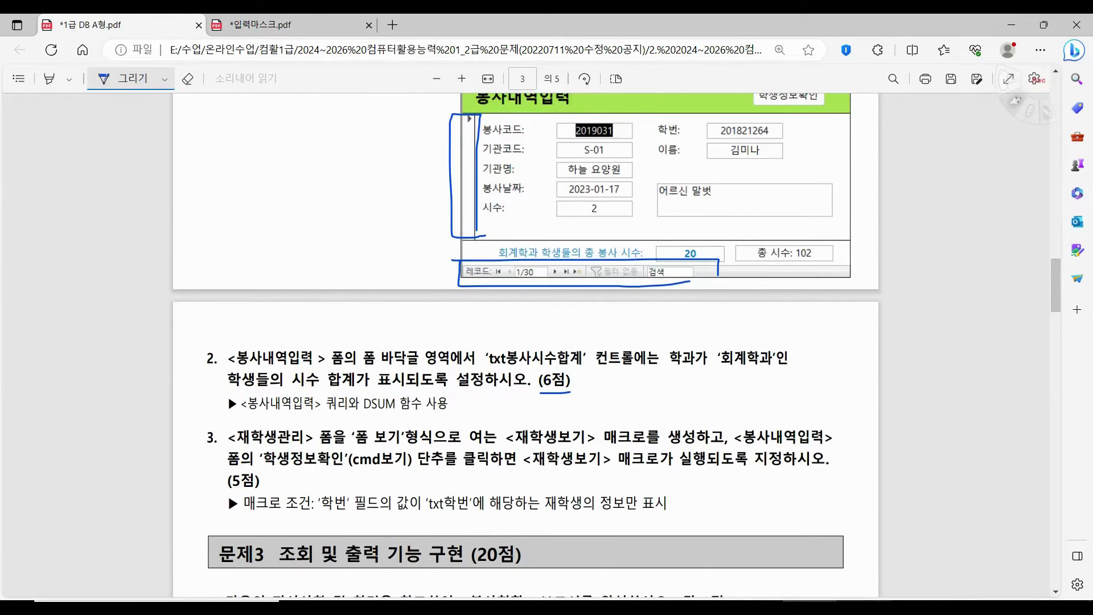
# Step: Return the Access form to Design View, read question 2 in the PDF, and select the txt봉사시수합계 text box in the form footer
pyautogui.hotkey('alt', 'Tab')
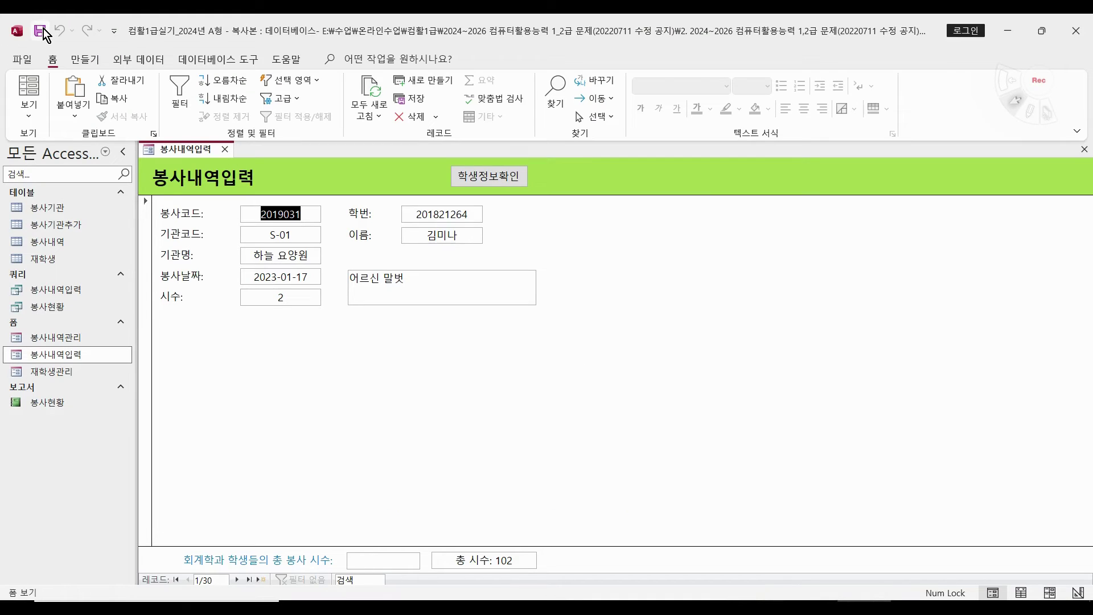
pyautogui.click(29, 111)
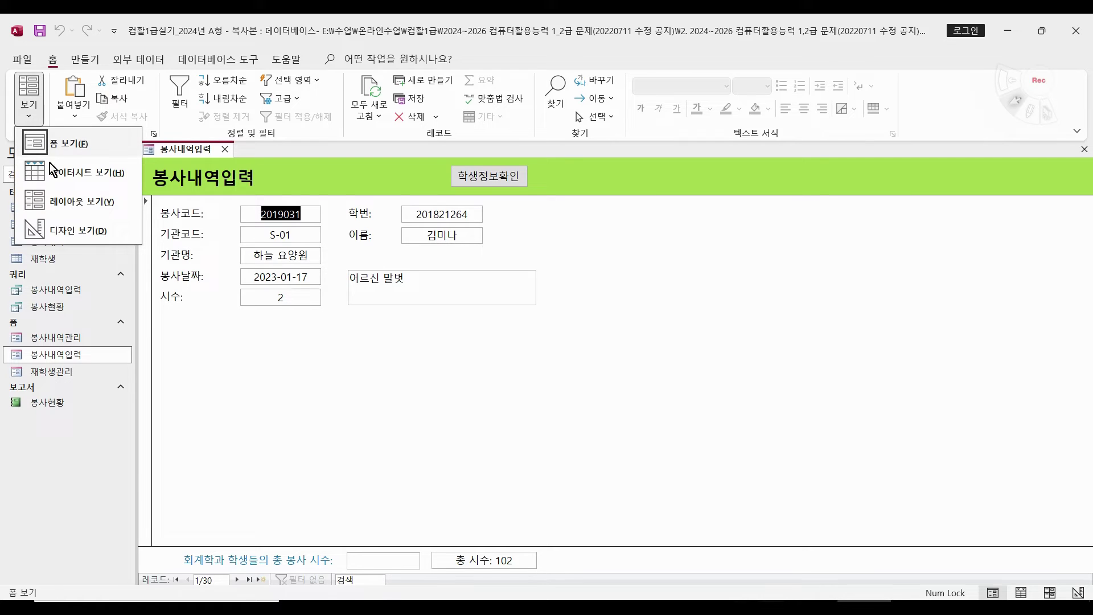
pyautogui.click(73, 227)
pyautogui.hotkey('alt', 'Tab')
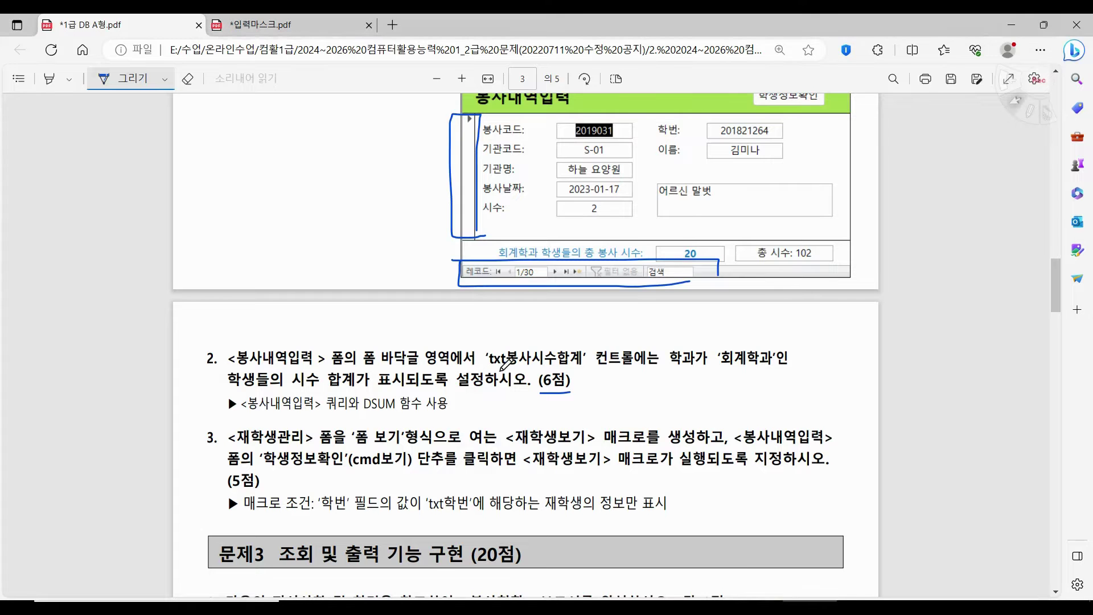
pyautogui.scroll(-3, 507, 365)
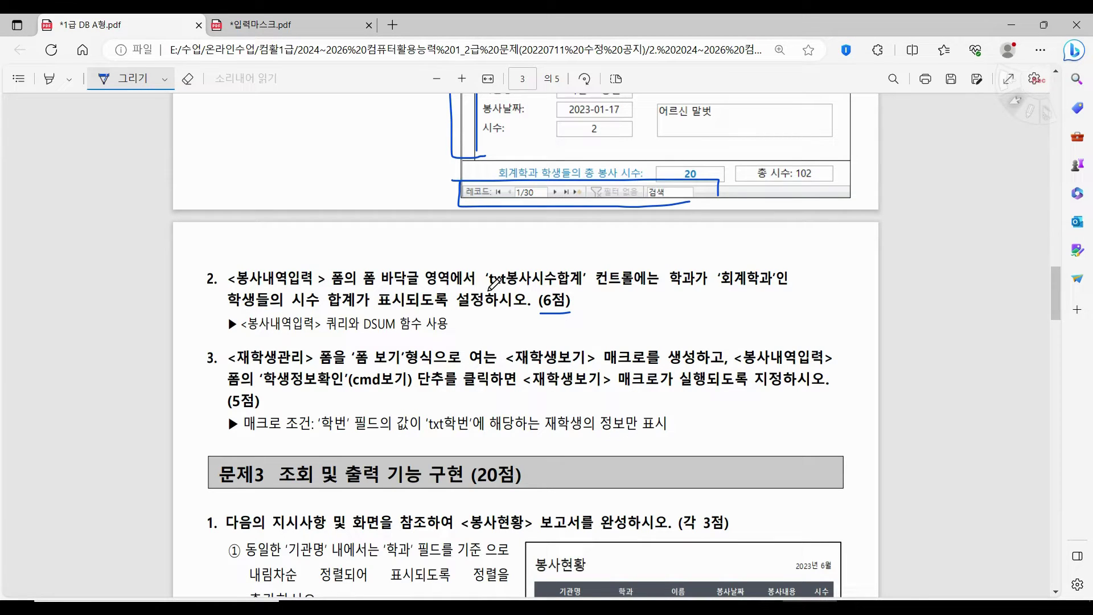
pyautogui.click(865, 607)
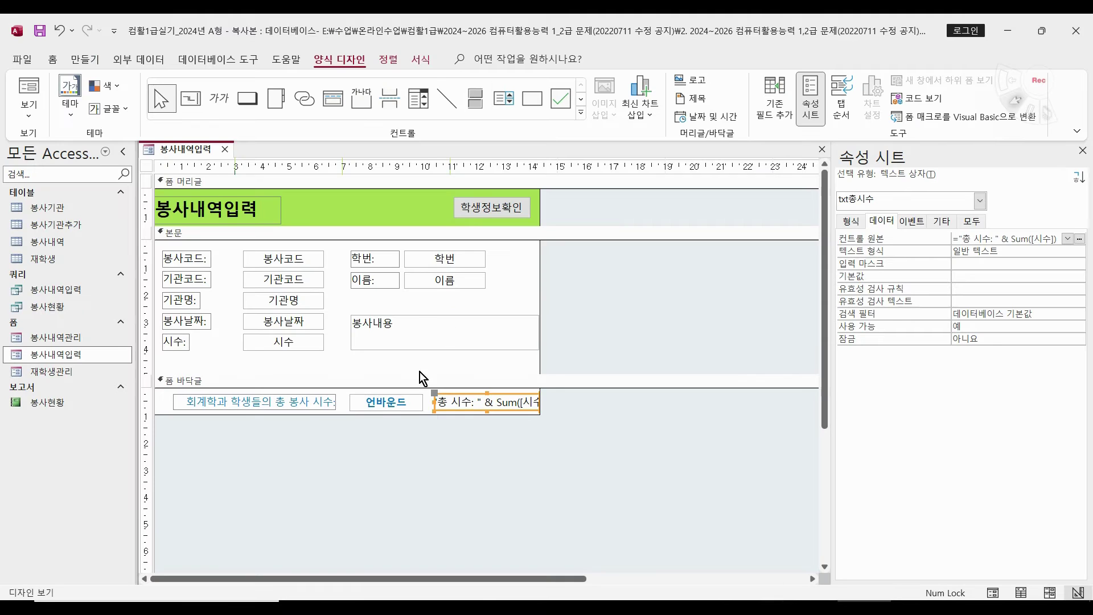
pyautogui.click(383, 404)
# Step: Switch to the exam PDF and, in question 2, underline 학과가 '회계학과'인, 시수 합계 and <봉사내역입력> 쿼리, and circle DSUM
pyautogui.click(811, 606)
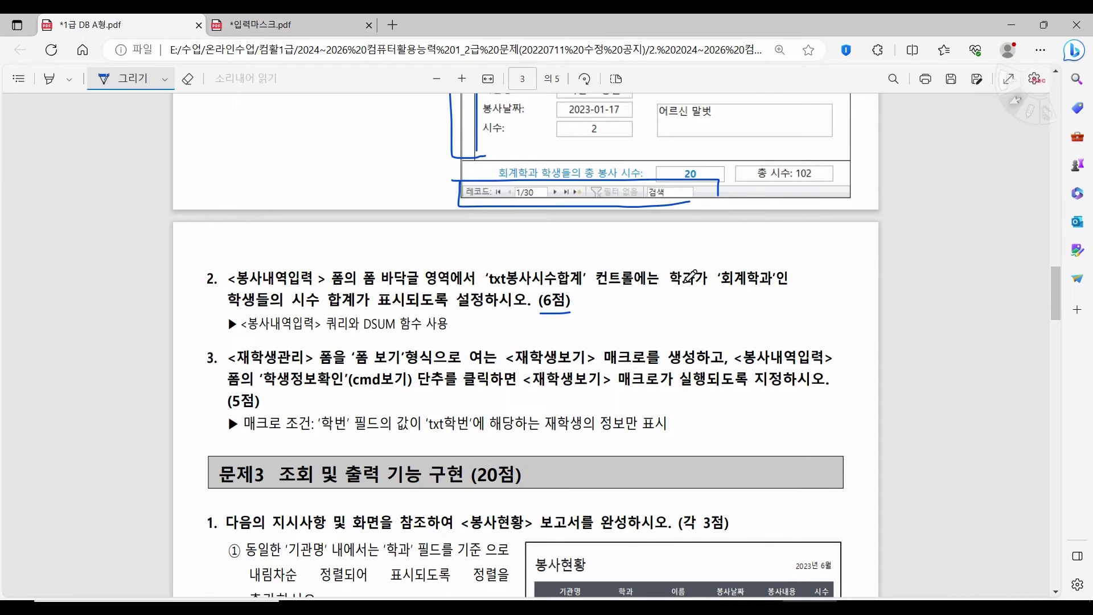
pyautogui.moveTo(669, 287); pyautogui.dragTo(796, 281)
pyautogui.moveTo(281, 310); pyautogui.dragTo(352, 312)
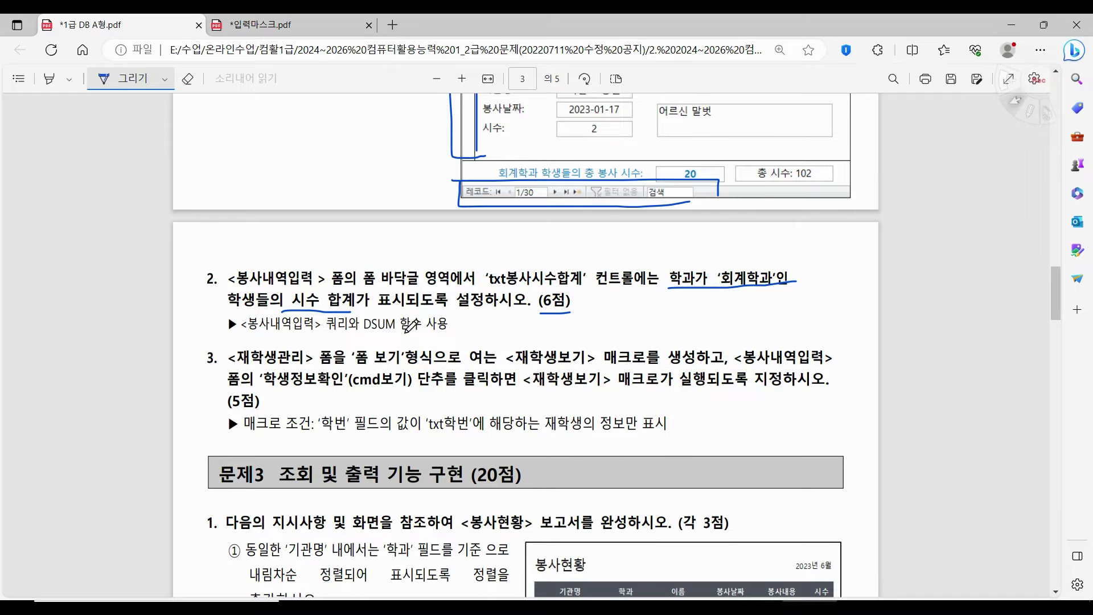
pyautogui.moveTo(408, 334)
pyautogui.mouseDown()
pyautogui.moveTo(377, 336)
pyautogui.moveTo(364, 315)
pyautogui.moveTo(399, 312)
pyautogui.moveTo(398, 334)
pyautogui.mouseUp()
pyautogui.moveTo(242, 332); pyautogui.dragTo(355, 334)
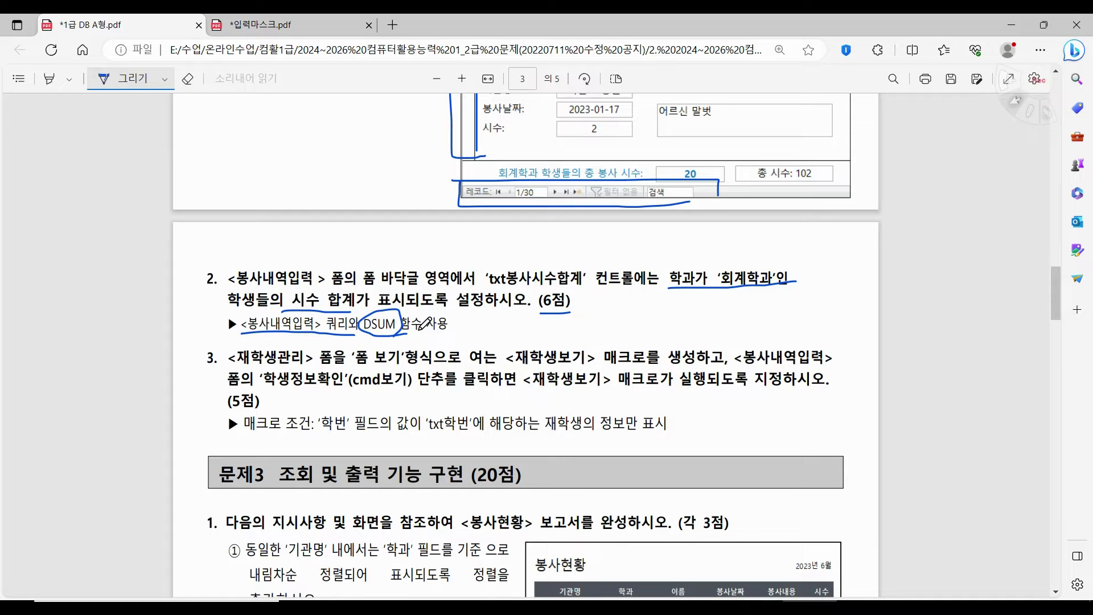
# Step: Switch to Access to examine the form's 레코드 원본 property and return to the exam PDF
pyautogui.hotkey('alt', 'Tab')
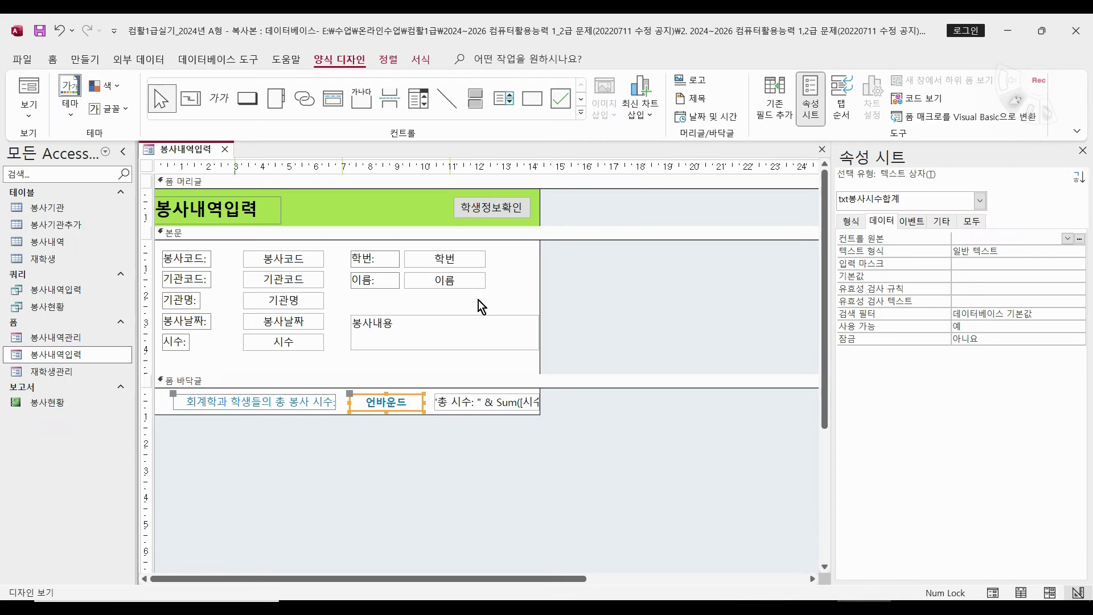
pyautogui.click(148, 166)
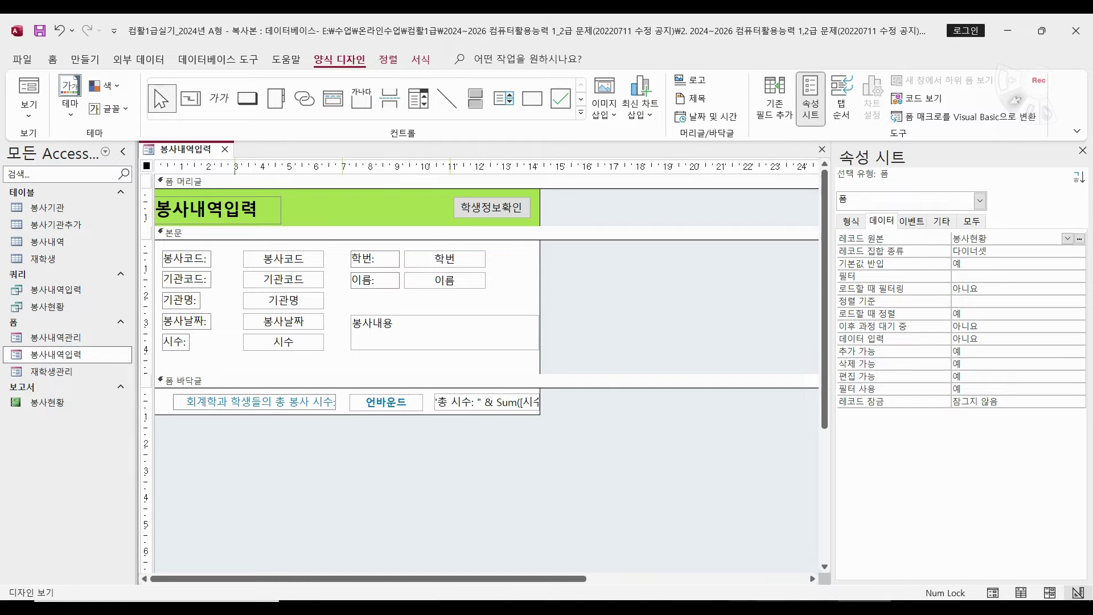
pyautogui.hotkey('alt', 'Tab')
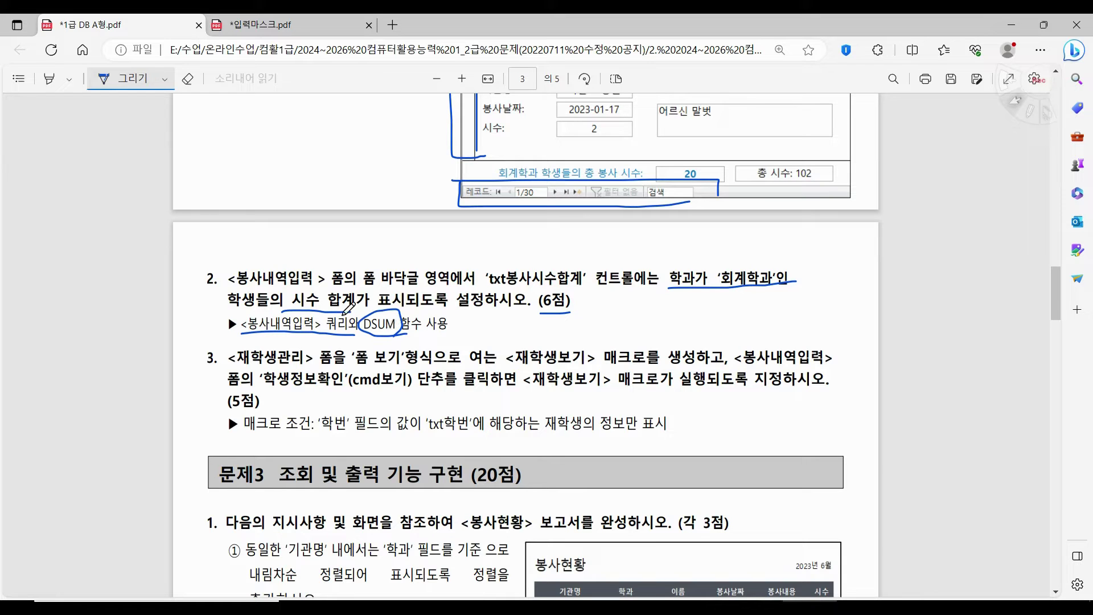
# Step: Circle 시수, 봉사내역입력, 학과 and 회계학과 in the text of question 2
pyautogui.moveTo(306, 305)
pyautogui.mouseDown()
pyautogui.moveTo(335, 279)
pyautogui.moveTo(292, 312)
pyautogui.mouseUp()
pyautogui.moveTo(296, 325)
pyautogui.mouseDown()
pyautogui.moveTo(314, 336)
pyautogui.moveTo(248, 333)
pyautogui.moveTo(244, 312)
pyautogui.moveTo(311, 308)
pyautogui.moveTo(296, 332)
pyautogui.mouseUp()
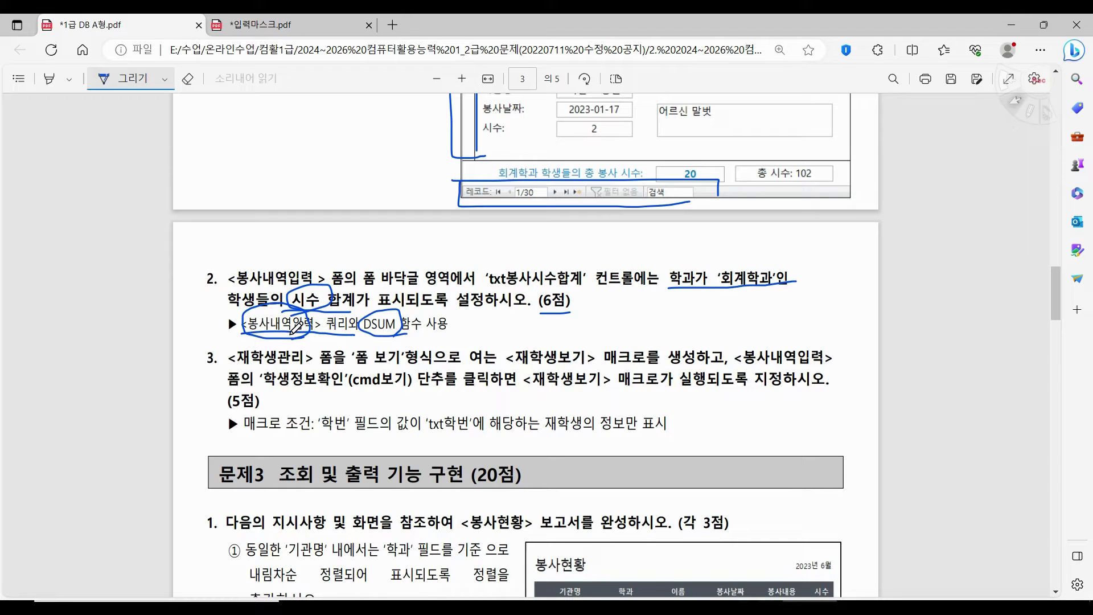
pyautogui.moveTo(703, 278)
pyautogui.mouseDown()
pyautogui.moveTo(683, 254)
pyautogui.moveTo(683, 280)
pyautogui.mouseUp()
pyautogui.moveTo(777, 282)
pyautogui.mouseDown()
pyautogui.moveTo(726, 259)
pyautogui.moveTo(767, 284)
pyautogui.moveTo(739, 295)
pyautogui.mouseUp()
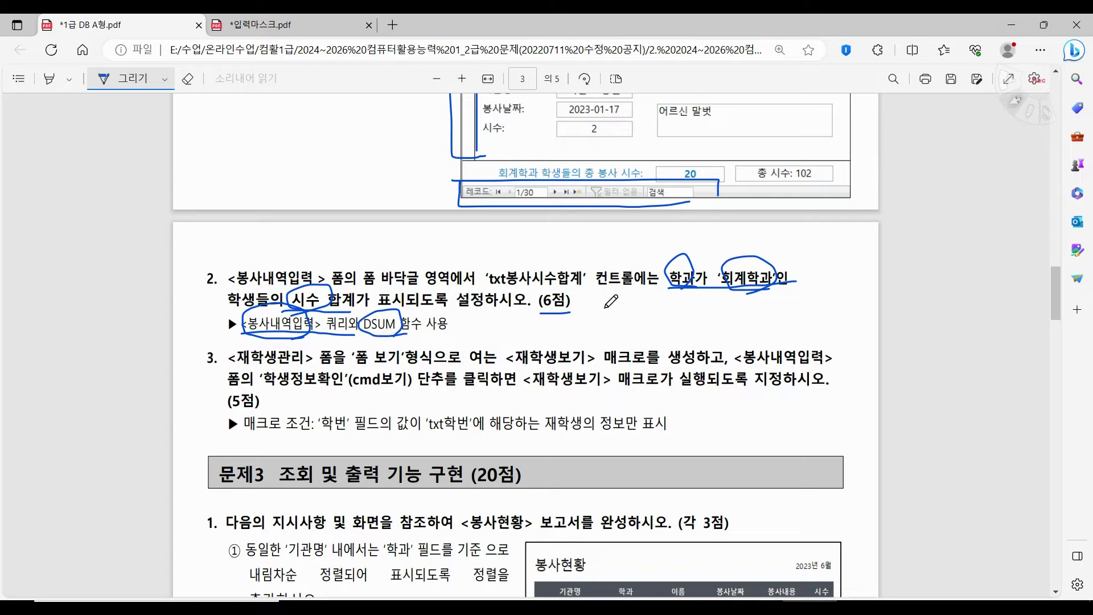
# Step: Sketch the DSUM argument pattern beside question 2: D~( followed by three comma-separated shapes with quotation marks
pyautogui.moveTo(601, 304); pyautogui.dragTo(670, 306)
pyautogui.moveTo(584, 319); pyautogui.dragTo(584, 329)
pyautogui.moveTo(481, 320)
pyautogui.mouseDown()
pyautogui.moveTo(488, 345)
pyautogui.moveTo(526, 321)
pyautogui.moveTo(587, 347)
pyautogui.moveTo(637, 329)
pyautogui.moveTo(660, 344)
pyautogui.mouseUp()
pyautogui.moveTo(696, 306)
pyautogui.mouseDown()
pyautogui.moveTo(713, 336)
pyautogui.moveTo(689, 305)
pyautogui.mouseUp()
pyautogui.moveTo(737, 337); pyautogui.dragTo(722, 350)
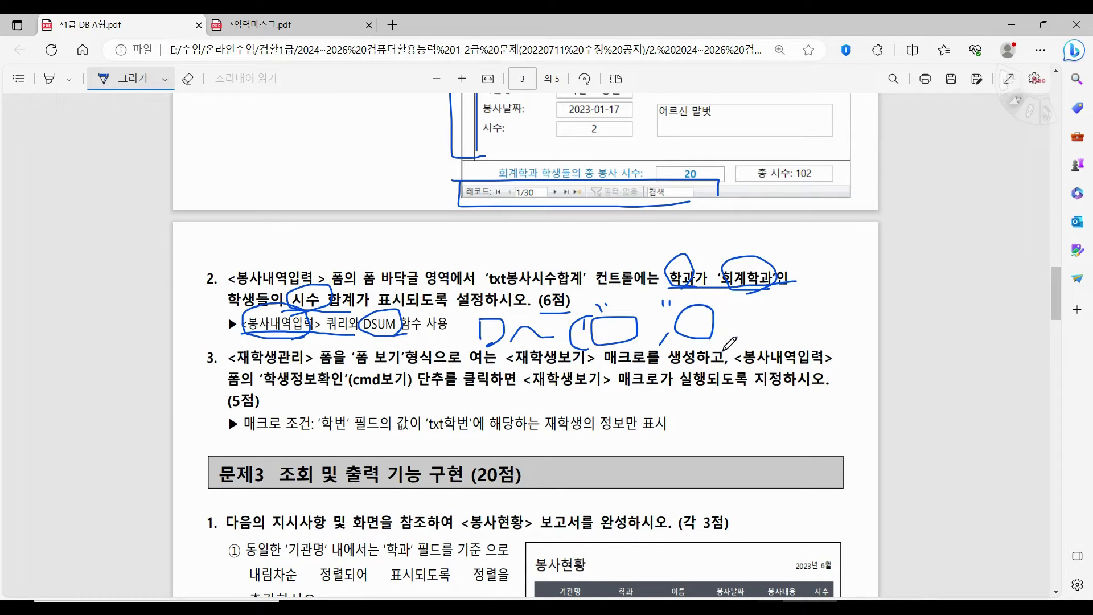
pyautogui.moveTo(766, 308)
pyautogui.mouseDown()
pyautogui.moveTo(800, 338)
pyautogui.moveTo(768, 305)
pyautogui.mouseUp()
pyautogui.moveTo(599, 312)
pyautogui.mouseDown()
pyautogui.moveTo(598, 320)
pyautogui.moveTo(638, 319)
pyautogui.mouseUp()
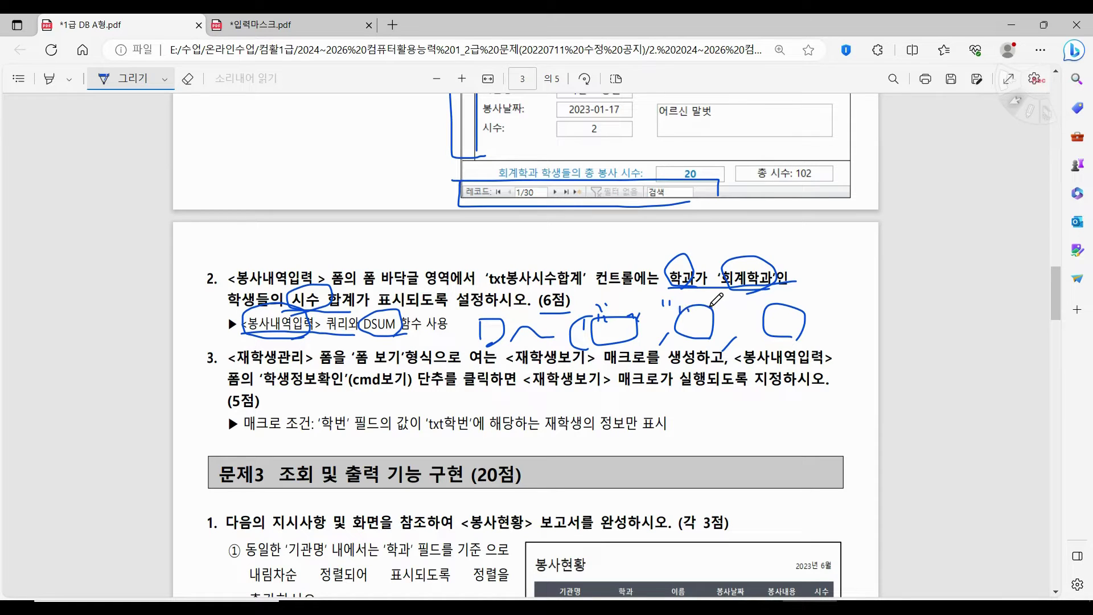
pyautogui.moveTo(720, 306)
pyautogui.mouseDown()
pyautogui.moveTo(715, 314)
pyautogui.moveTo(771, 310)
pyautogui.mouseUp()
pyautogui.click(806, 308)
pyautogui.moveTo(793, 235); pyautogui.dragTo(793, 242)
# Step: Switch to Access, select the txt봉사시수합계 text box, then open a blank Notepad window and place it, reduced in size, above the form footer
pyautogui.hotkey('alt', 'Tab')
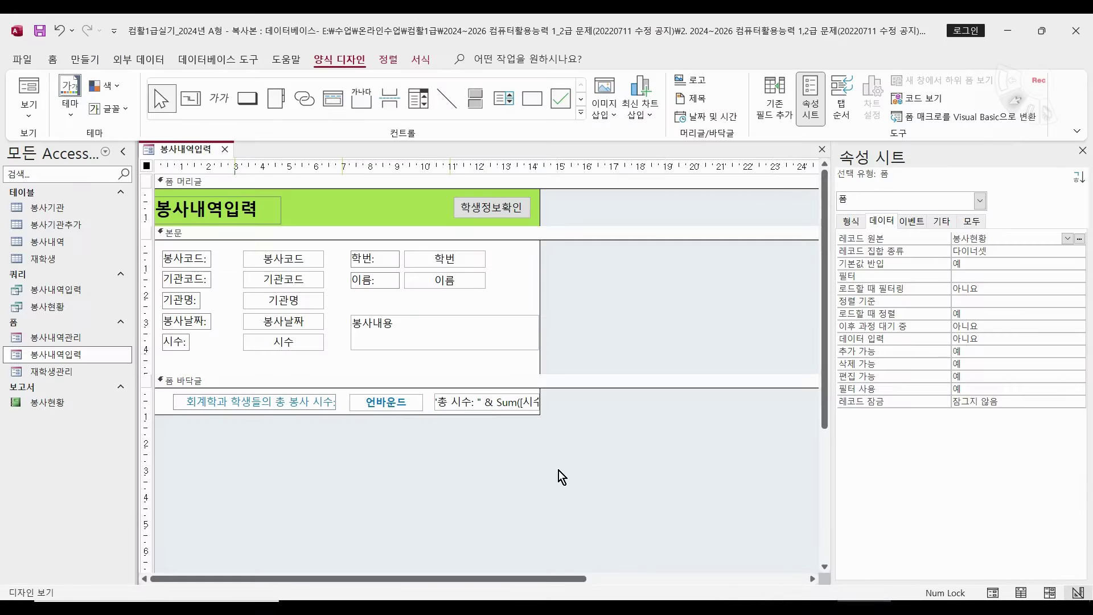
pyautogui.click(374, 398)
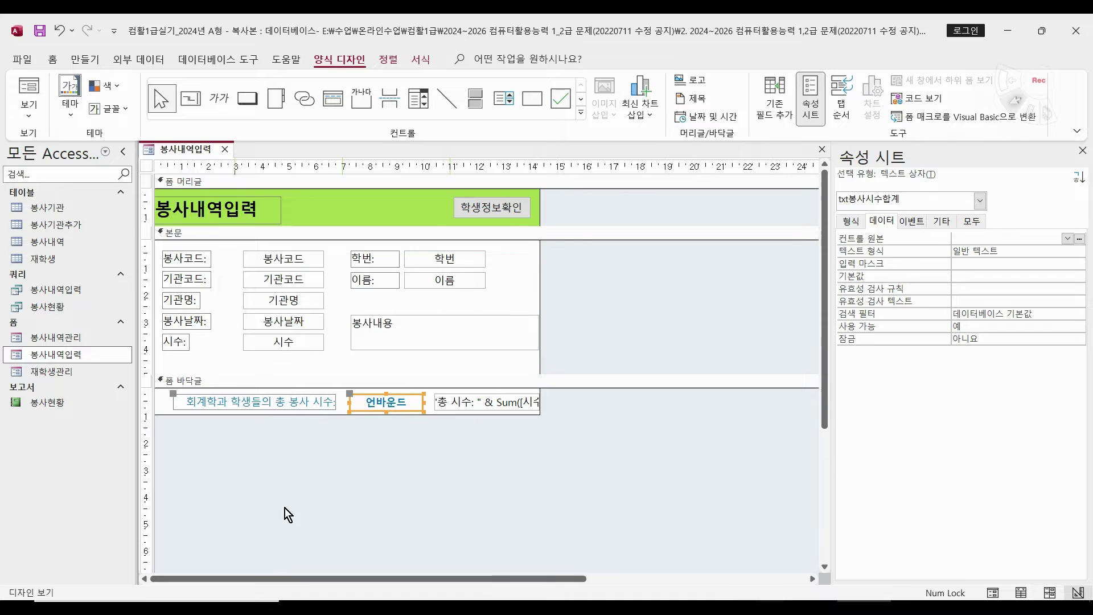
pyautogui.click(259, 607)
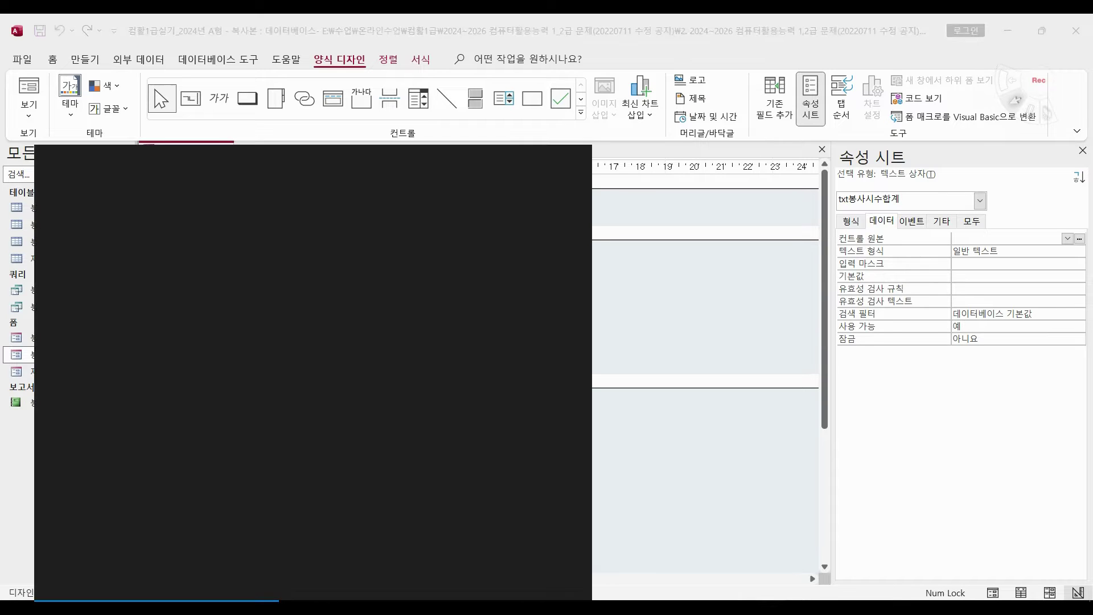
pyautogui.click(106, 239)
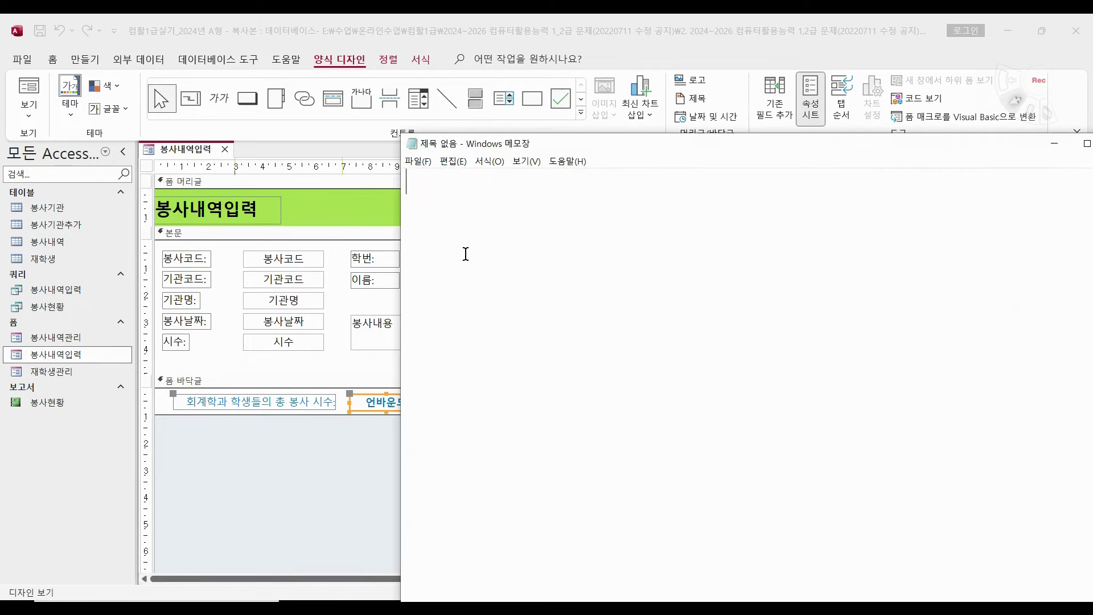
pyautogui.moveTo(401, 134); pyautogui.dragTo(585, 460)
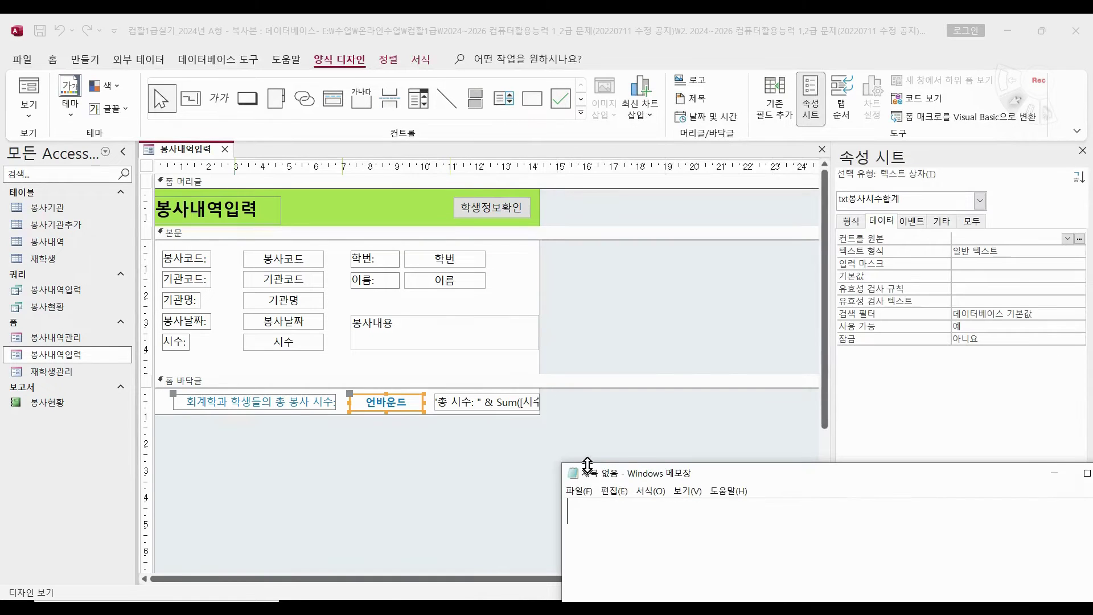
pyautogui.moveTo(690, 477); pyautogui.dragTo(355, 159)
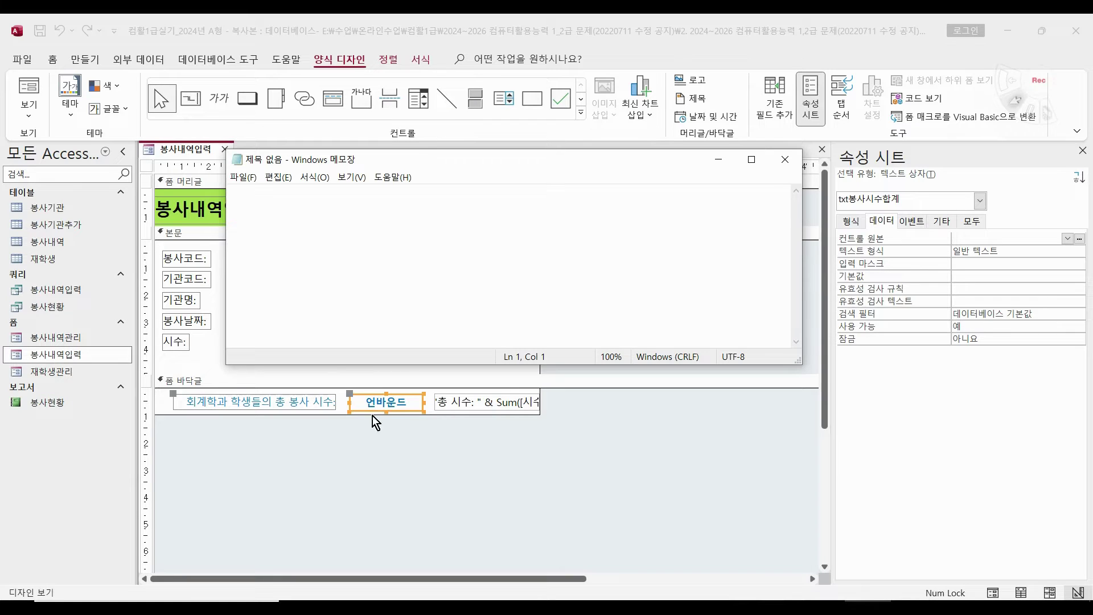
# Step: Write the expression =dsum("시수","봉사내역입력","학과=회계학과") in Notepad
pyautogui.write('=')
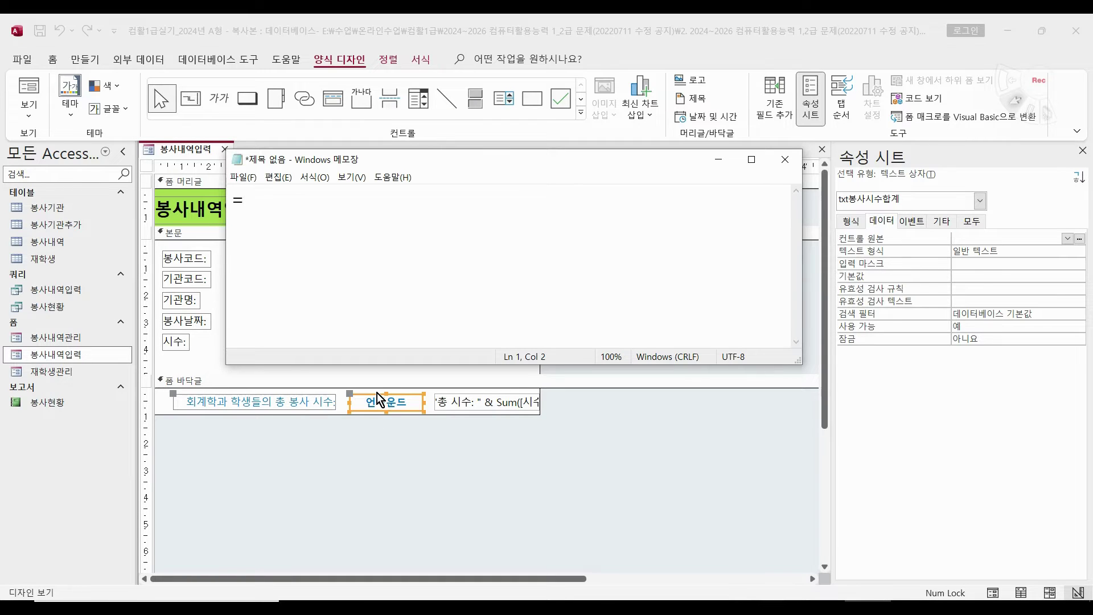
pyautogui.write('dsum')
pyautogui.write('("시수",')
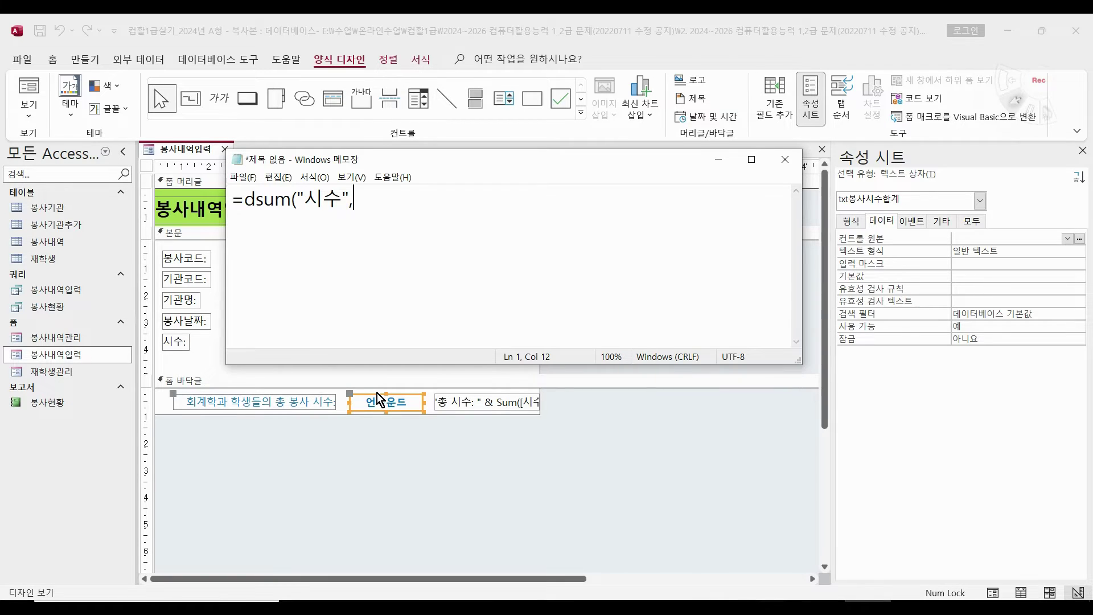
pyautogui.write('"봉사')
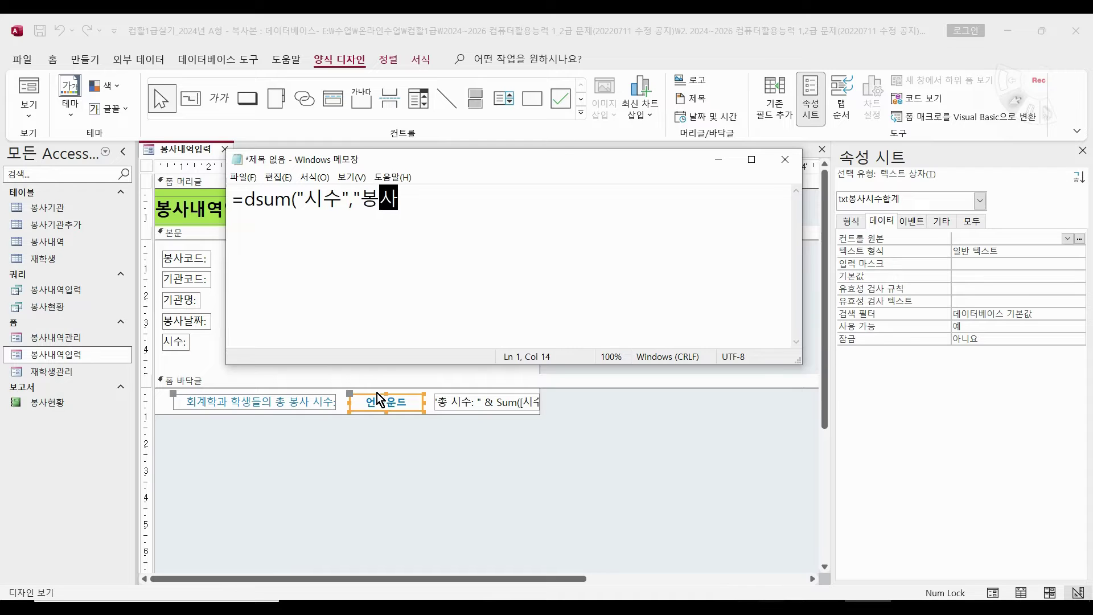
pyautogui.write('내역입력')
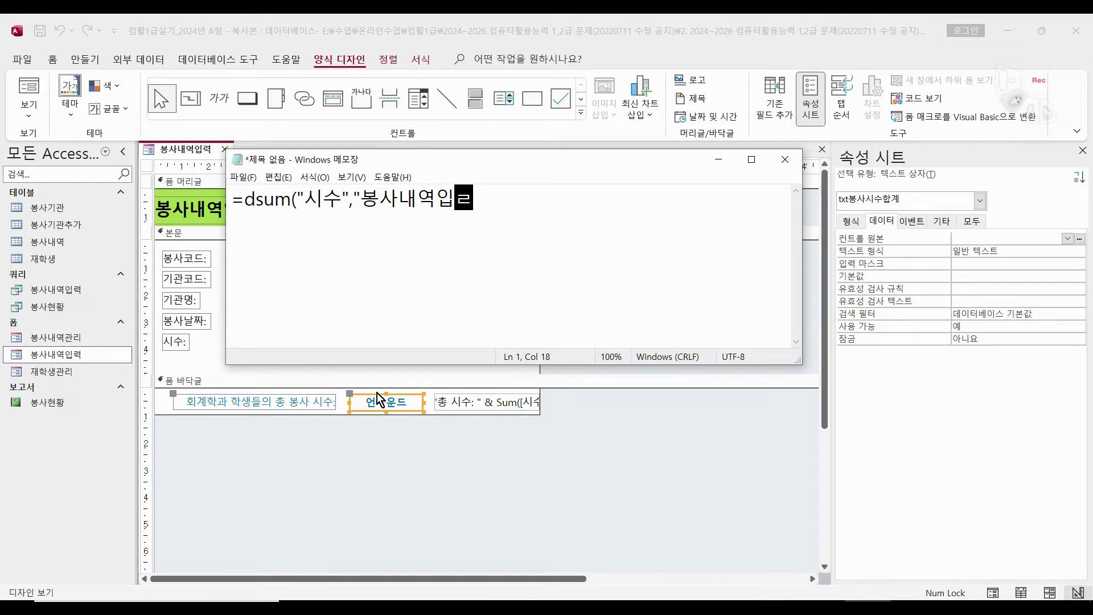
pyautogui.write('",')
pyautogui.write('"학ㄱ')
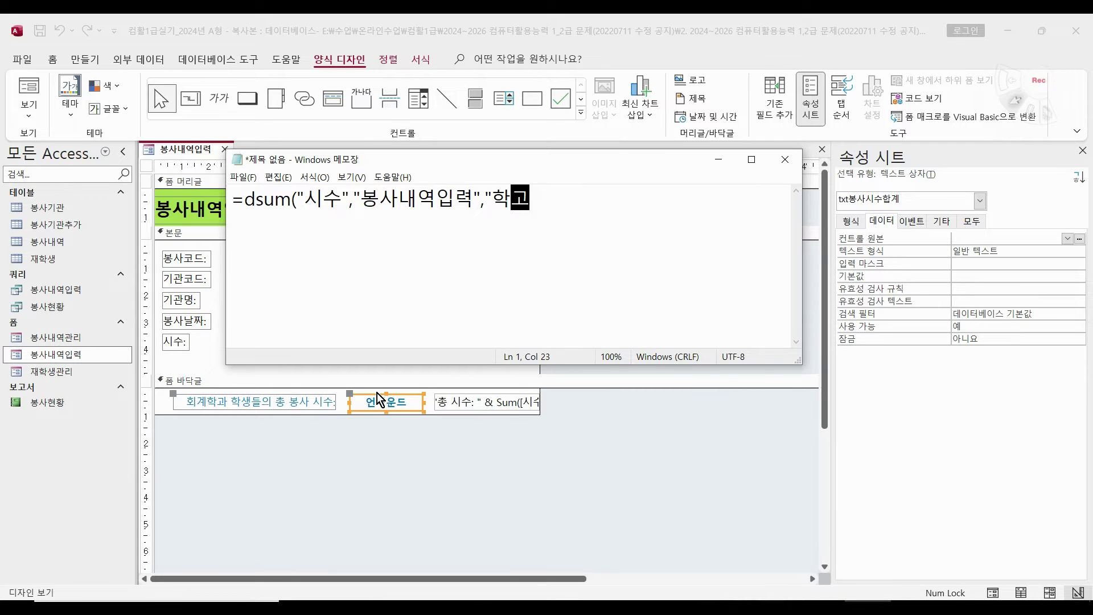
pyautogui.write('=회곟')
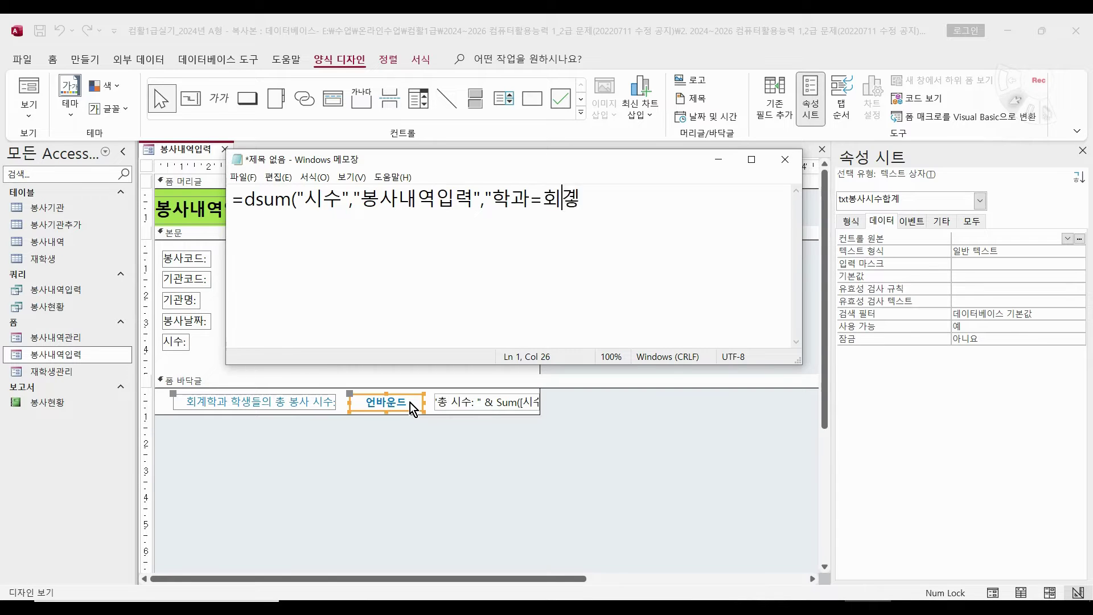
pyautogui.write('학ㄱ')
pyautogui.write('과")')
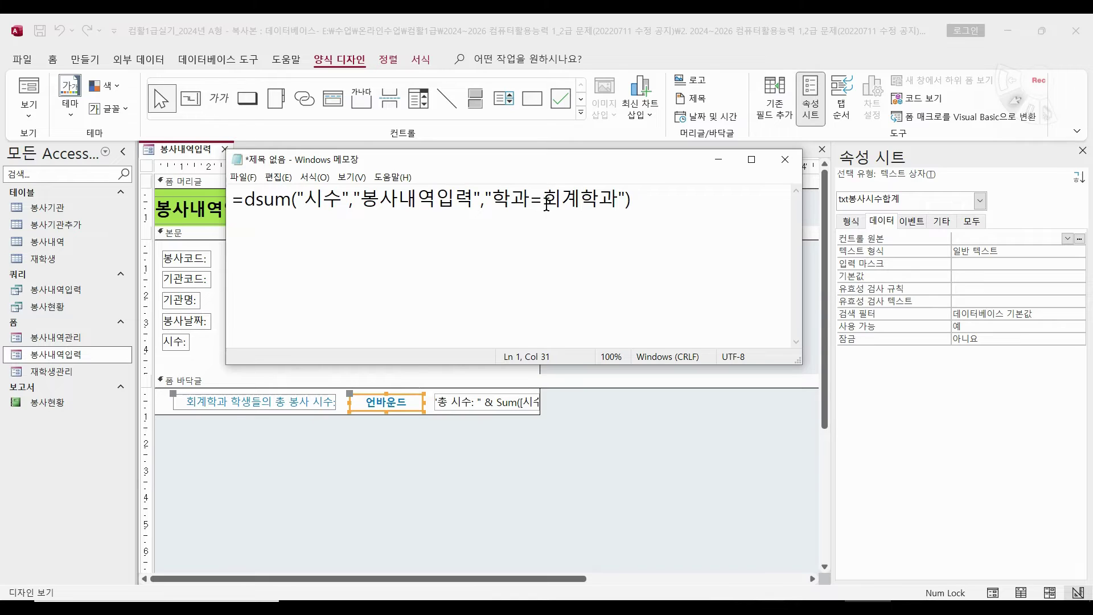
# Step: Try a double quotation mark before 회계학과 in the third argument and remove it
pyautogui.moveTo(543, 200); pyautogui.dragTo(612, 198)
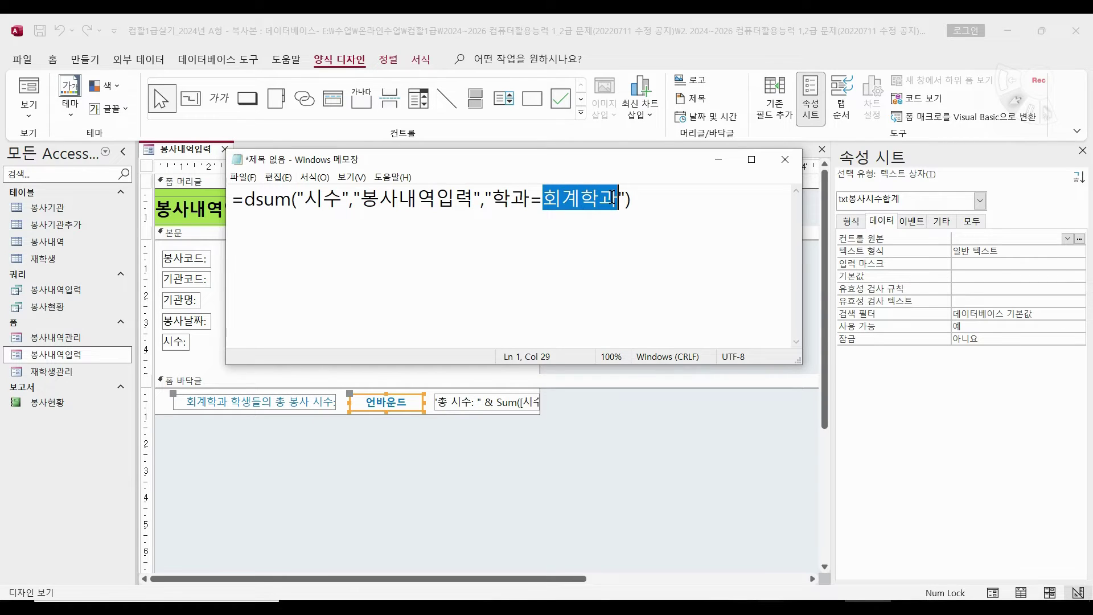
pyautogui.click(541, 198)
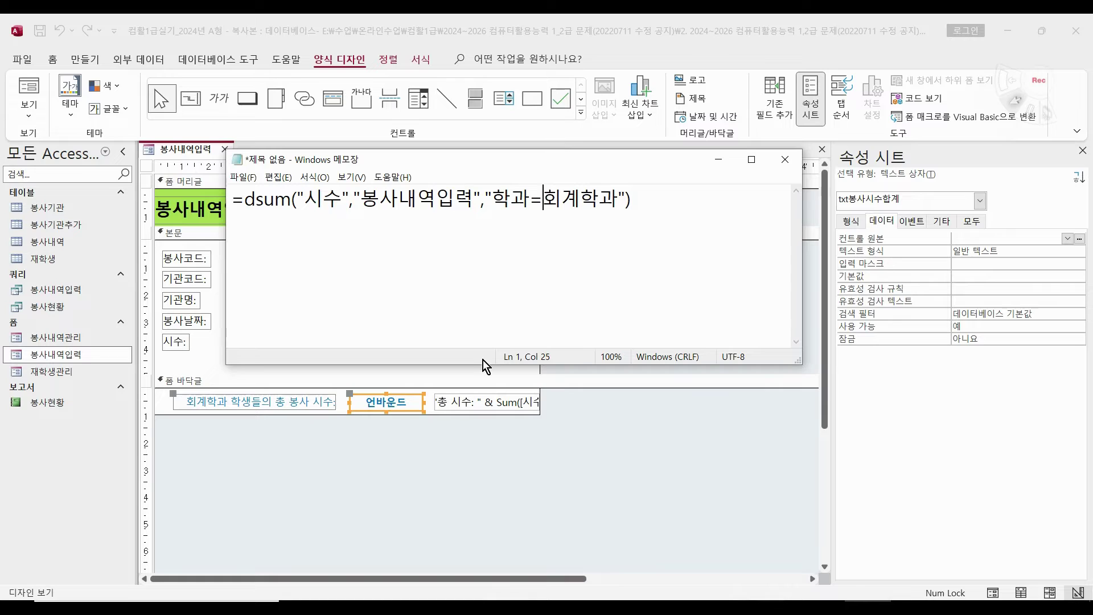
pyautogui.write('"')
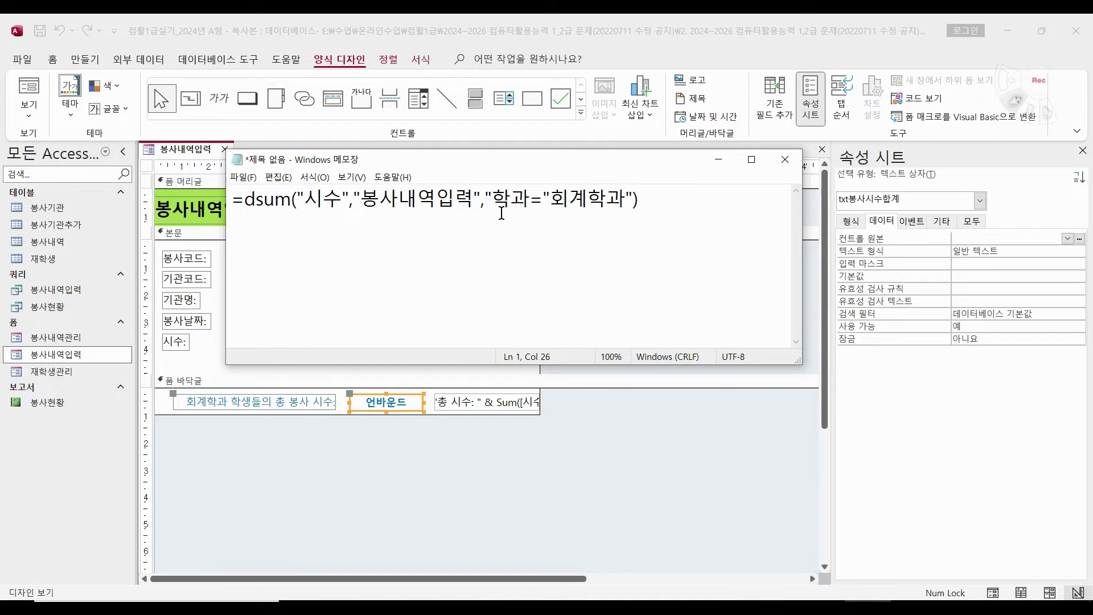
pyautogui.moveTo(481, 198); pyautogui.dragTo(551, 200)
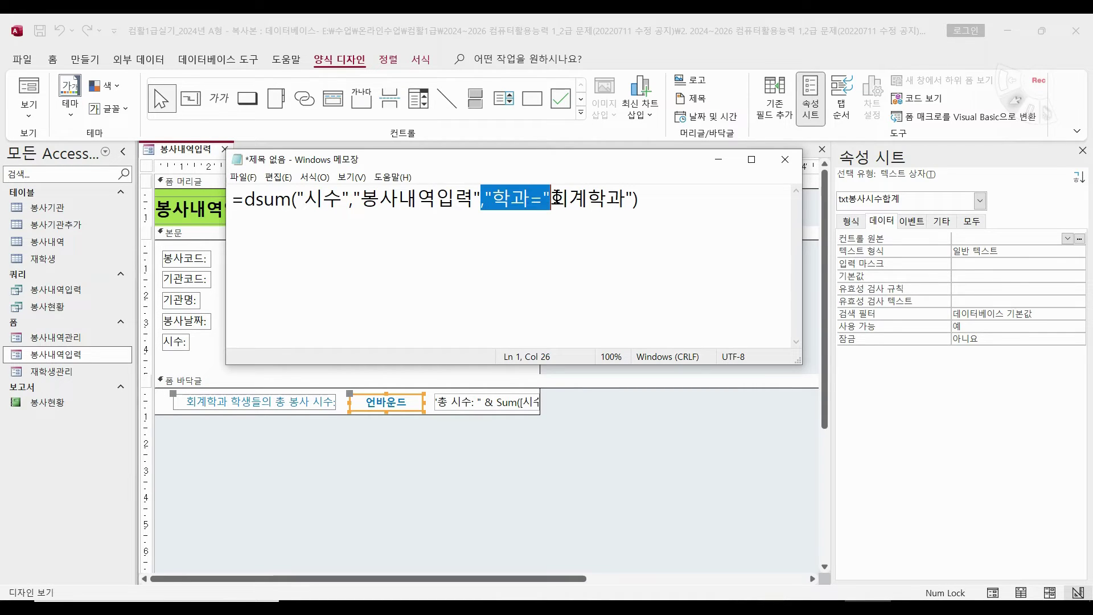
pyautogui.click(551, 199)
pyautogui.press('BackSpace')
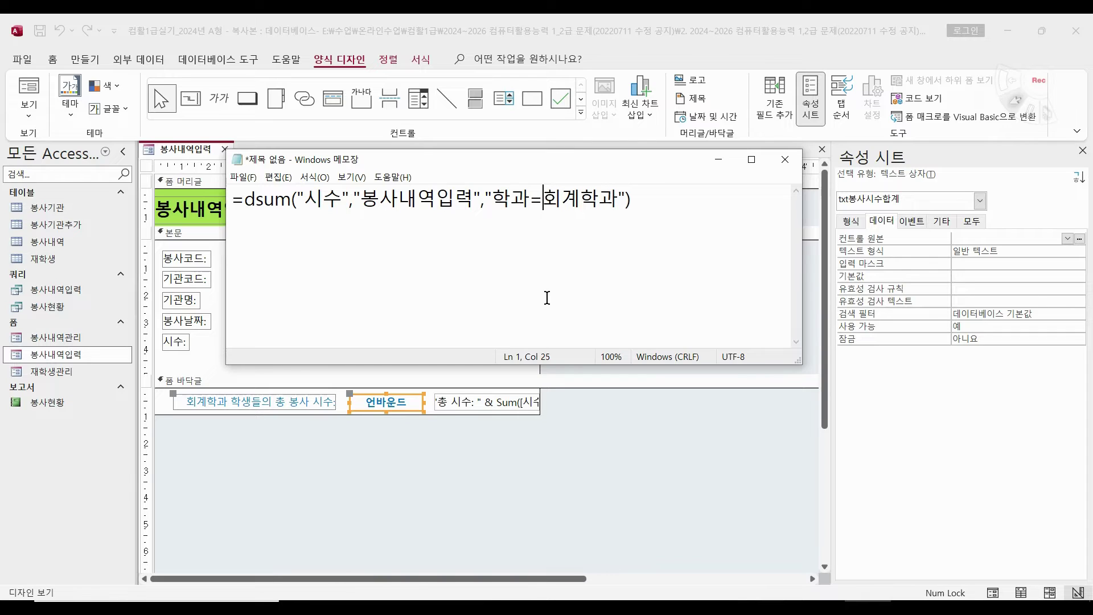
# Step: Enclose 회계학과 in single quotation marks so the criteria reads "학과='회계학과'"
pyautogui.write("'")
pyautogui.click(623, 199)
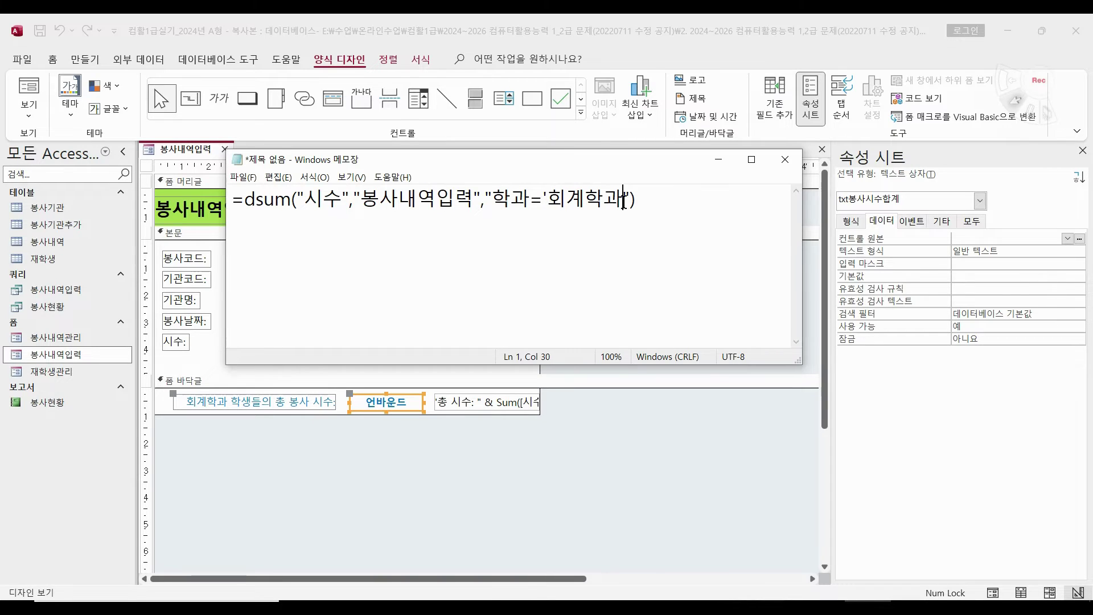
pyautogui.write("'")
pyautogui.moveTo(629, 197); pyautogui.dragTo(541, 199)
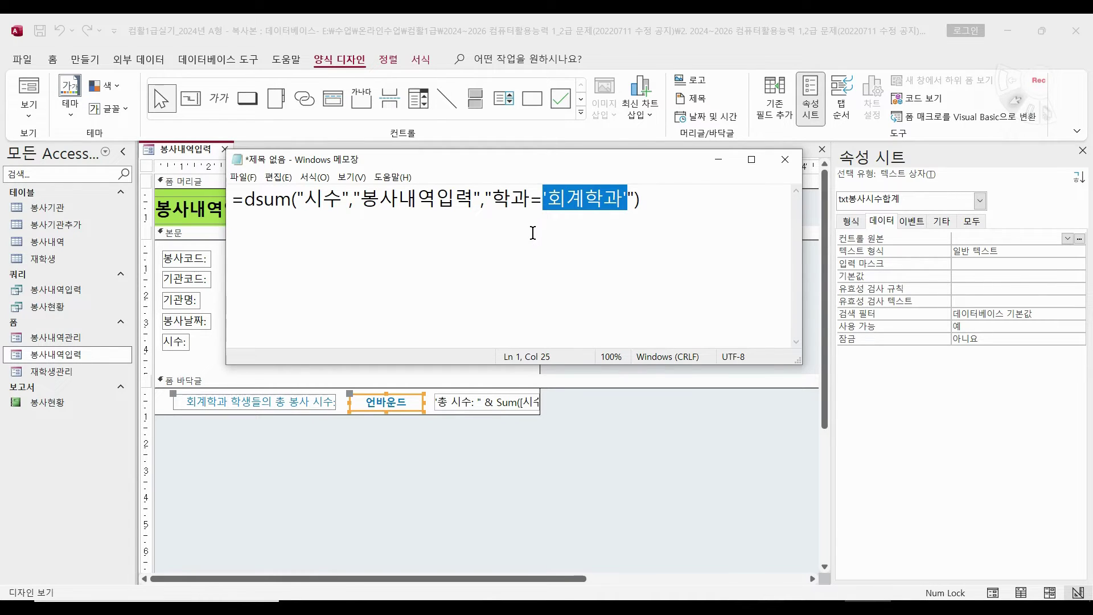
# Step: Copy the whole DSUM expression from Notepad and paste it into the txt봉사시수합계 text box in the form footer in Access
pyautogui.moveTo(666, 199); pyautogui.dragTo(209, 201)
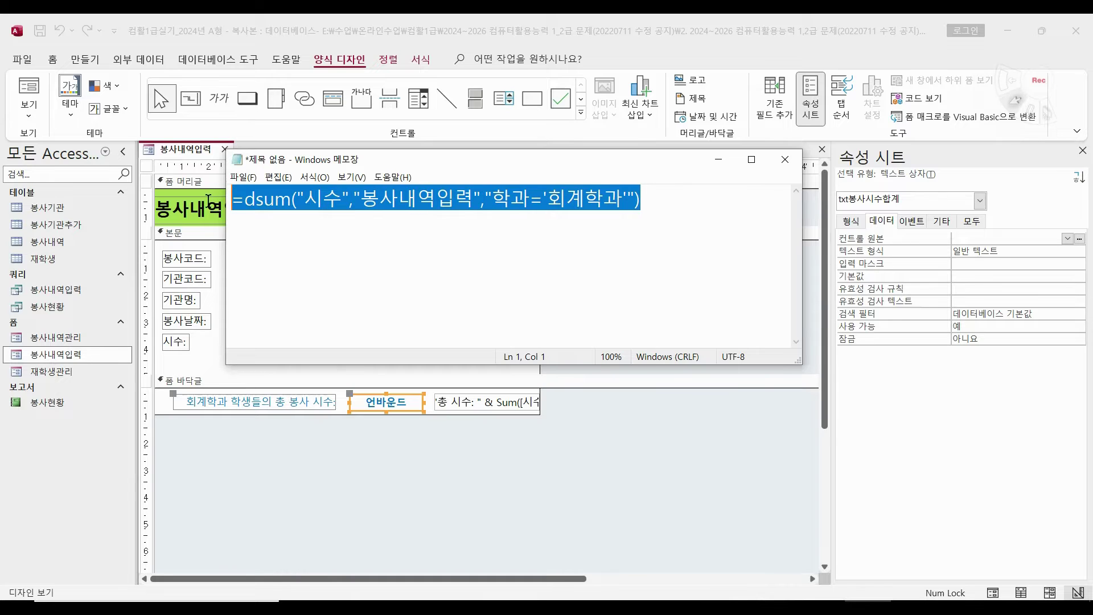
pyautogui.hotkey('ctrl', 'c')
pyautogui.click(367, 403)
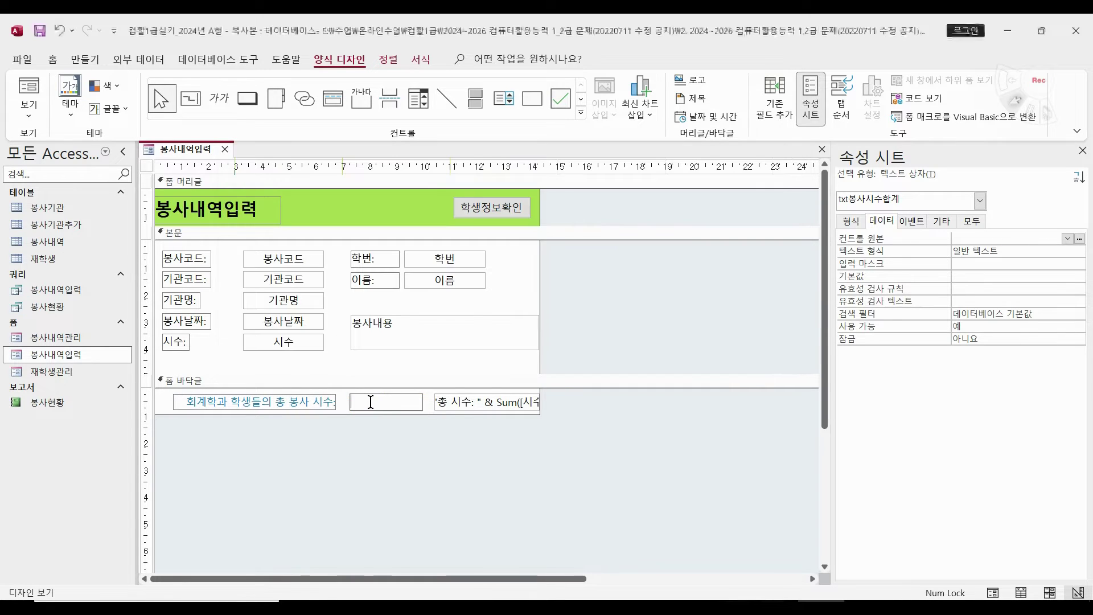
pyautogui.hotkey('ctrl', 'v')
pyautogui.press('Return')
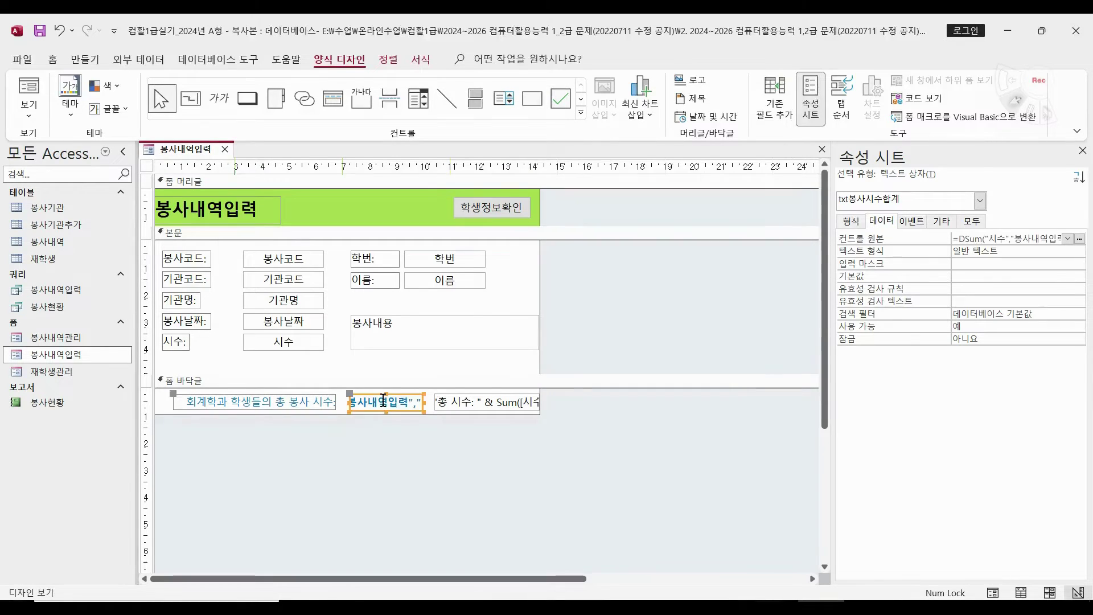
# Step: Display the form in Form View and compare its footer totals with the sample image in the exam PDF
pyautogui.click(22, 96)
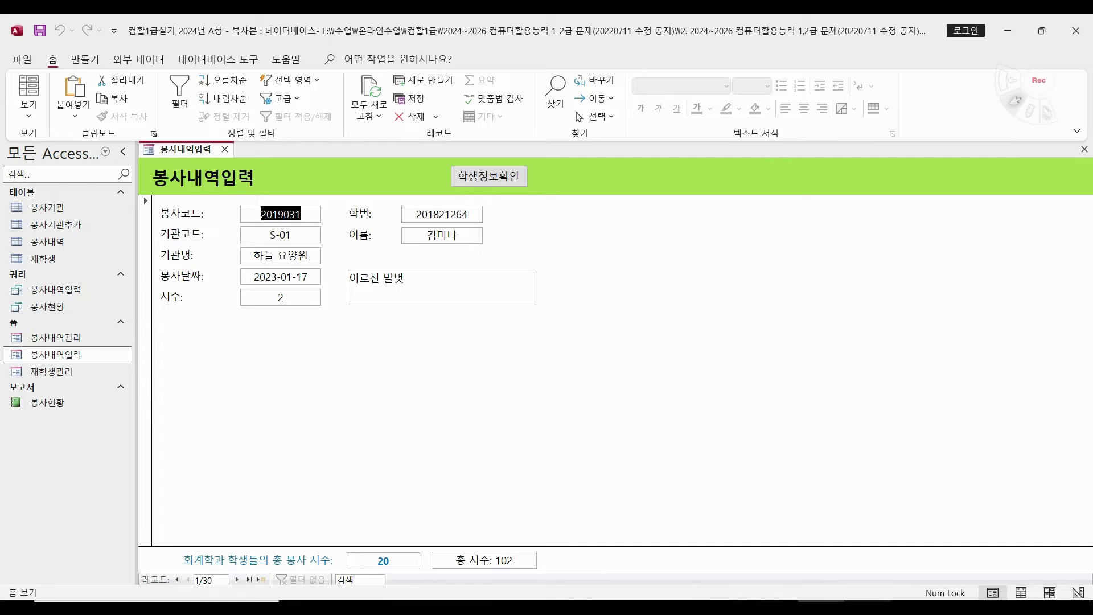
pyautogui.hotkey('alt', 'Tab')
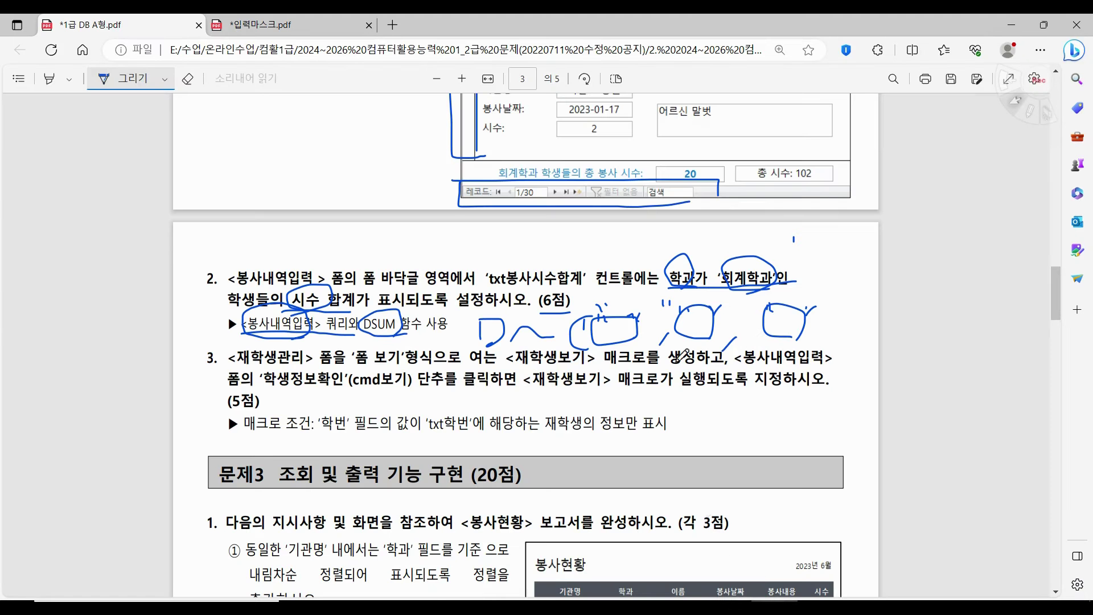
pyautogui.scroll(3, 682, 356)
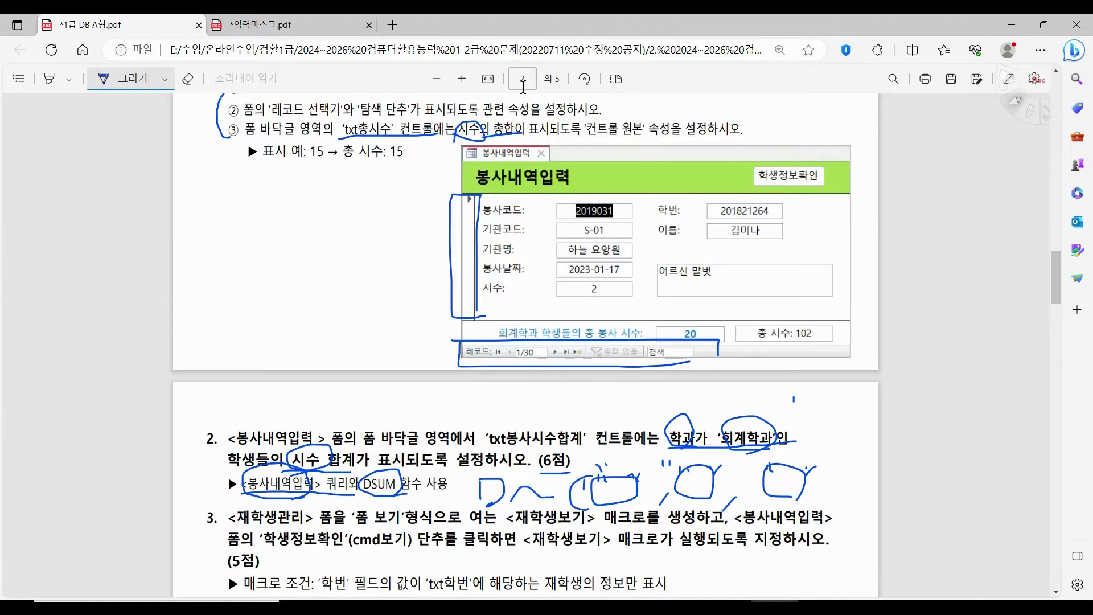
pyautogui.scroll(-4, 681, 323)
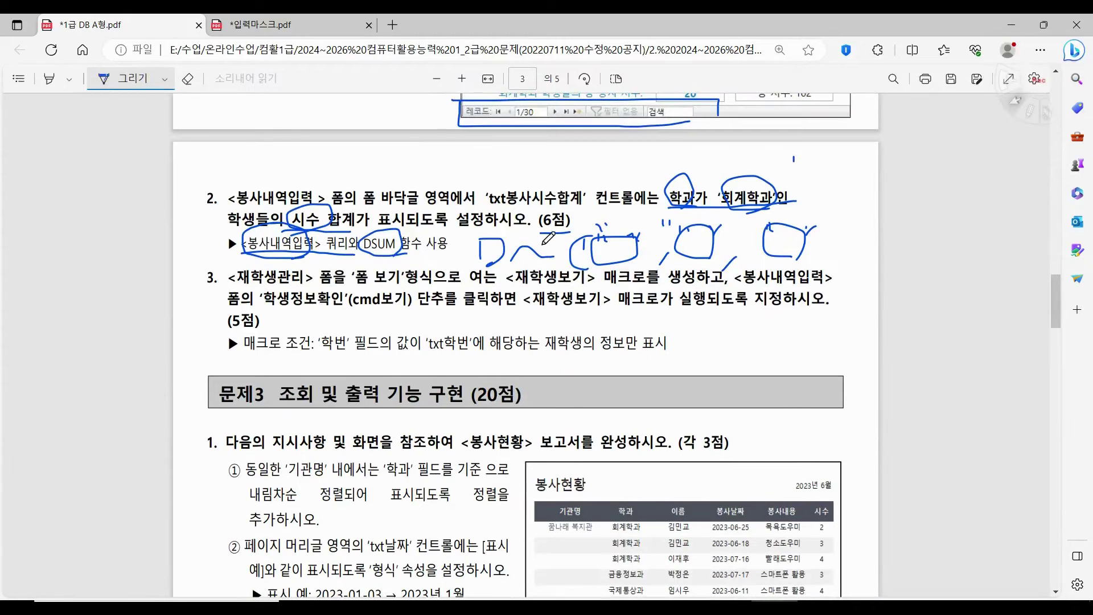
# Step: Erase the handwritten DSUM sketch and the underline below (6점) beside question 2
pyautogui.click(187, 80)
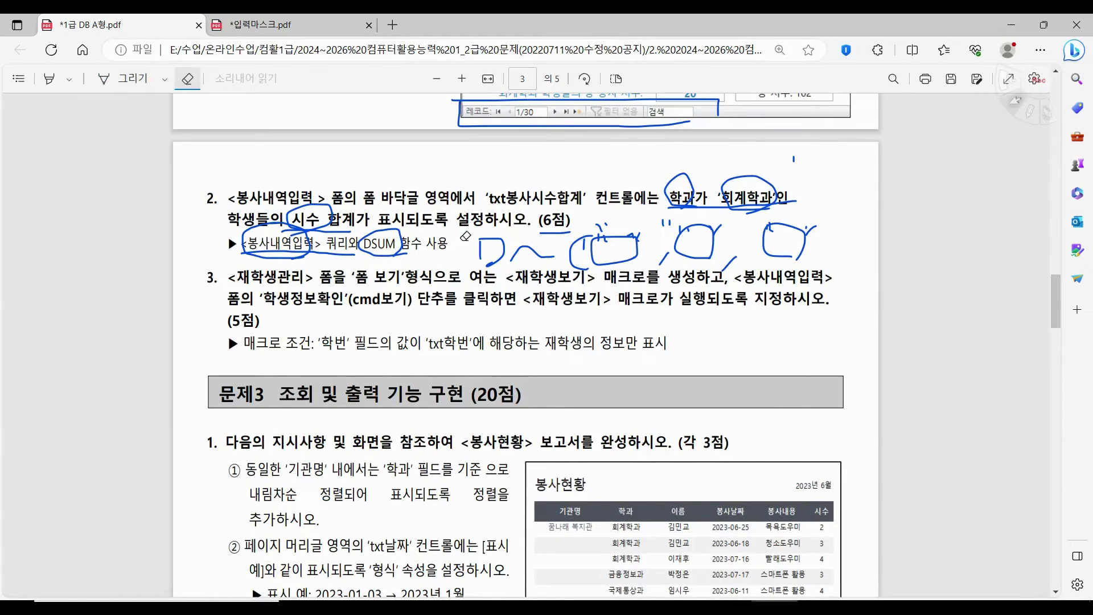
pyautogui.moveTo(466, 237); pyautogui.dragTo(842, 254)
pyautogui.moveTo(428, 243)
pyautogui.mouseDown()
pyautogui.moveTo(745, 216)
pyautogui.moveTo(601, 238)
pyautogui.moveTo(702, 224)
pyautogui.moveTo(589, 212)
pyautogui.moveTo(621, 232)
pyautogui.moveTo(598, 215)
pyautogui.mouseUp()
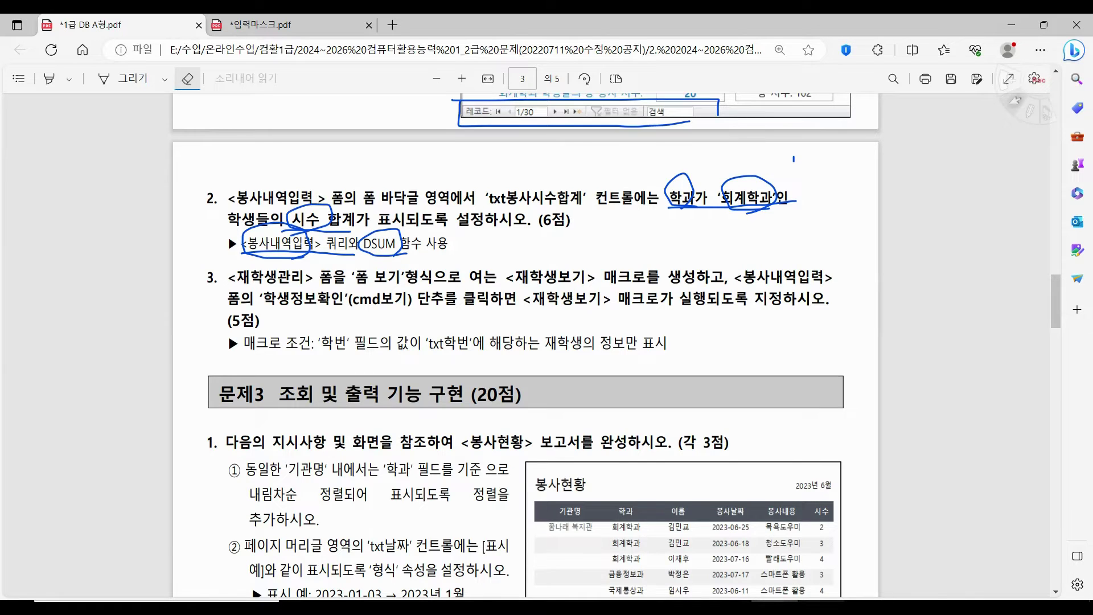
# Step: Switch to Access and close the 봉사내역입력 form
pyautogui.hotkey('alt', 'Tab')
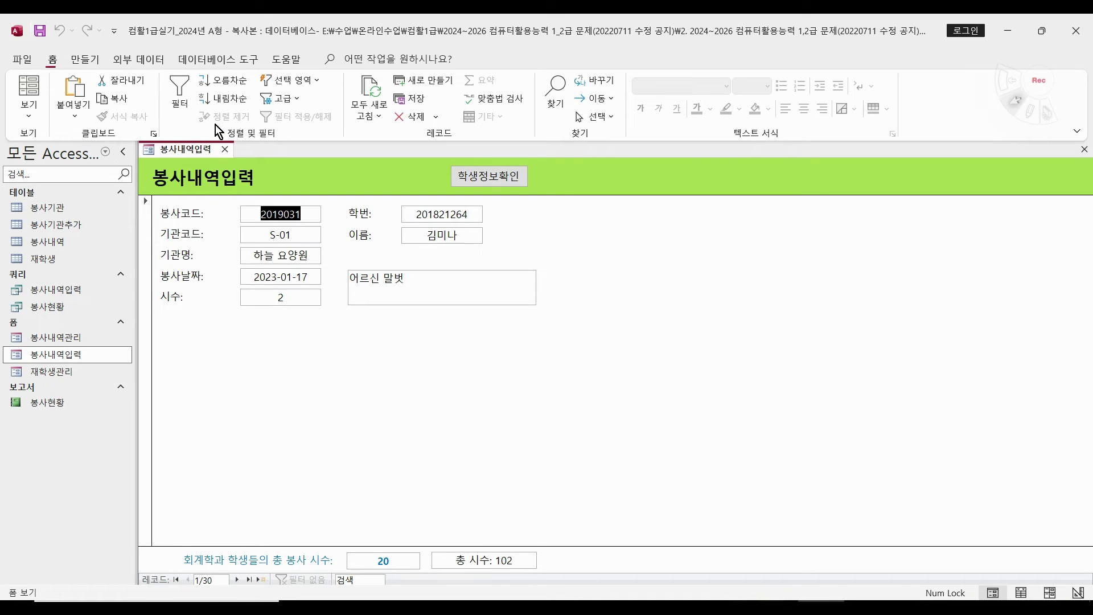
pyautogui.click(226, 150)
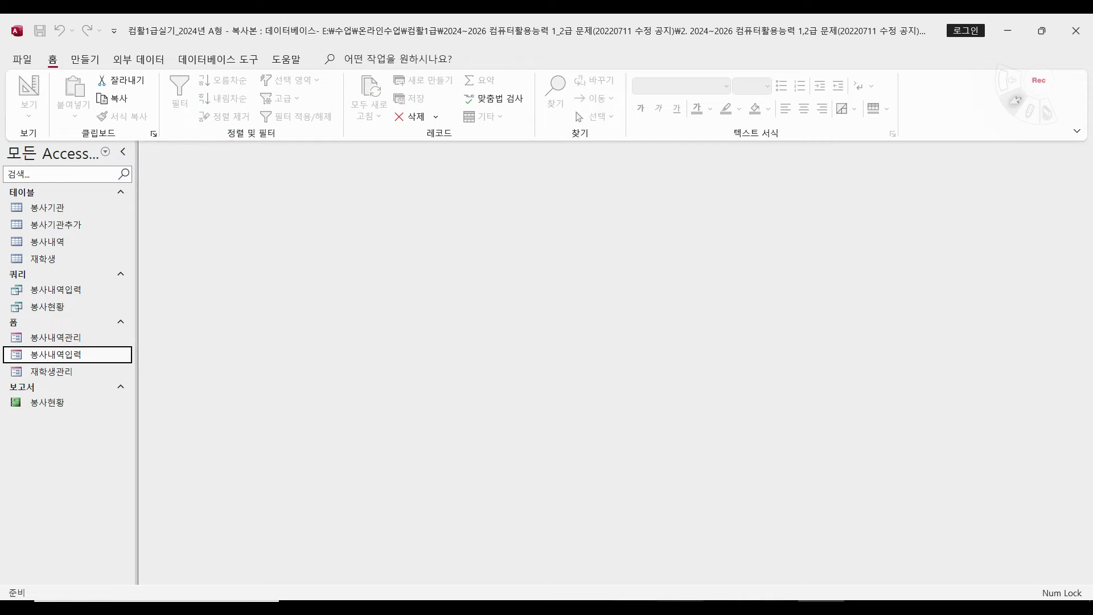
# Step: Return to the exam PDF and underline "<재학생보기> 매크로를 생성하고" in question 3 with the drawing pen
pyautogui.hotkey('alt', 'Tab')
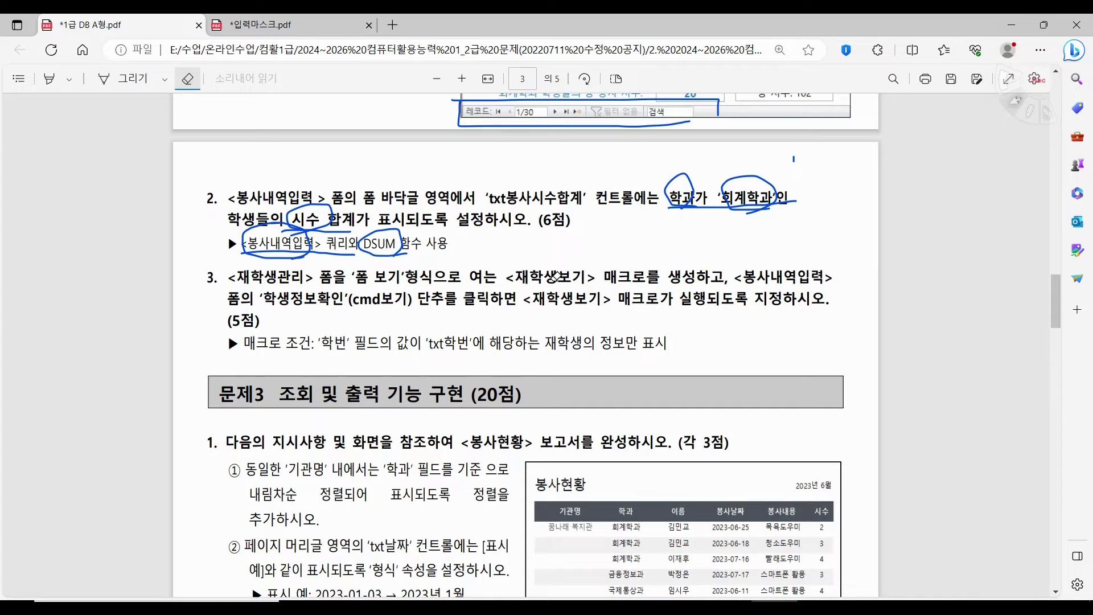
pyautogui.click(131, 78)
pyautogui.moveTo(503, 283); pyautogui.dragTo(714, 280)
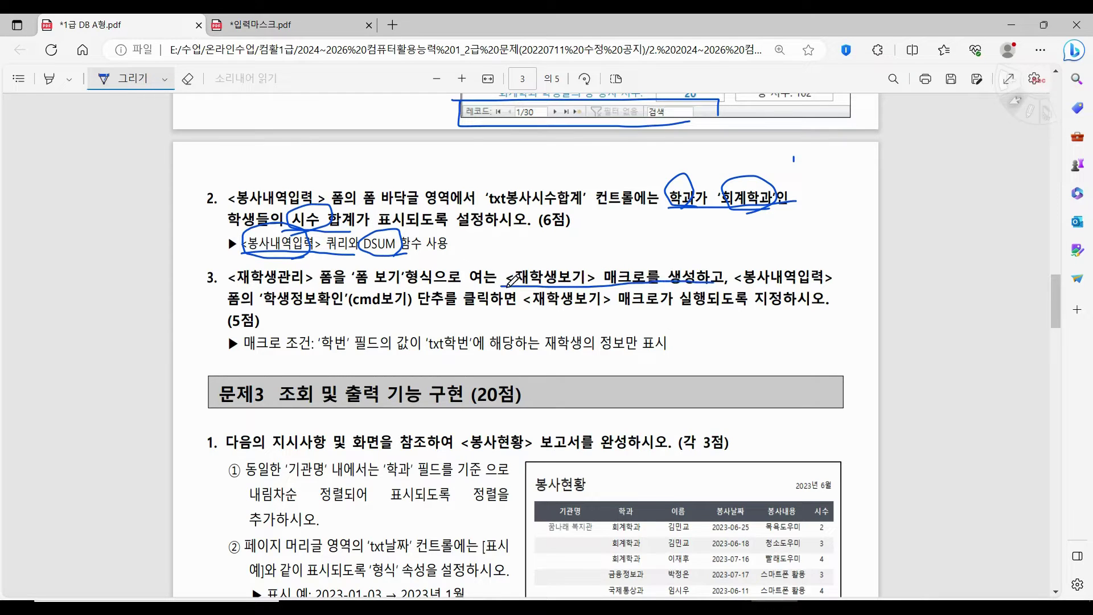
# Step: Box "<재학생보기> 매크로를 생성" in question 3 with the pen, and create a new macro in Access
pyautogui.moveTo(503, 265)
pyautogui.mouseDown()
pyautogui.moveTo(690, 261)
pyautogui.moveTo(696, 279)
pyautogui.mouseUp()
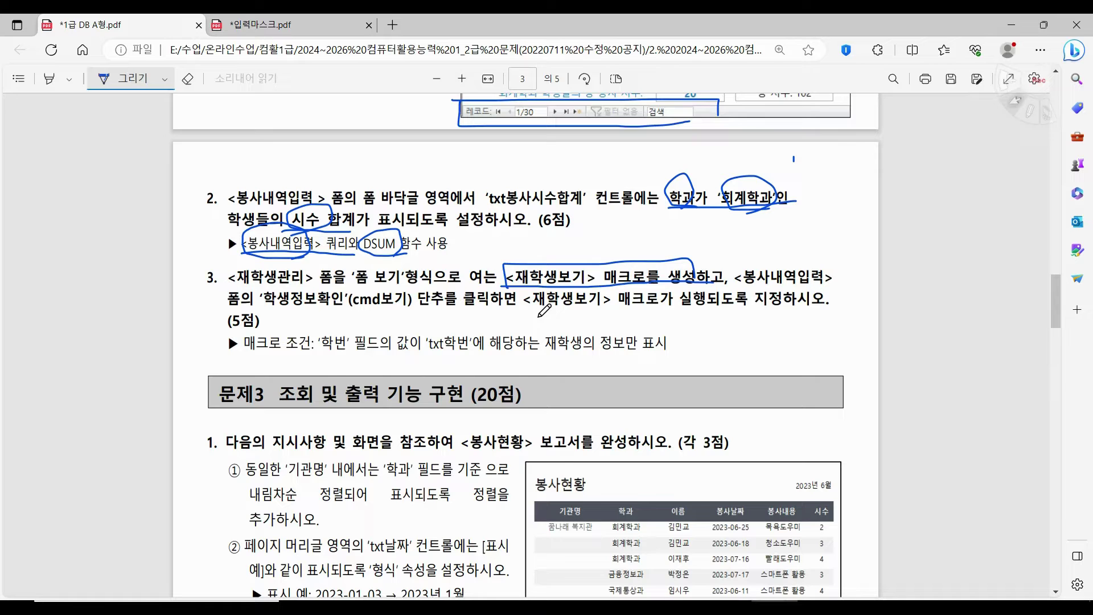
pyautogui.hotkey('alt', 'Tab')
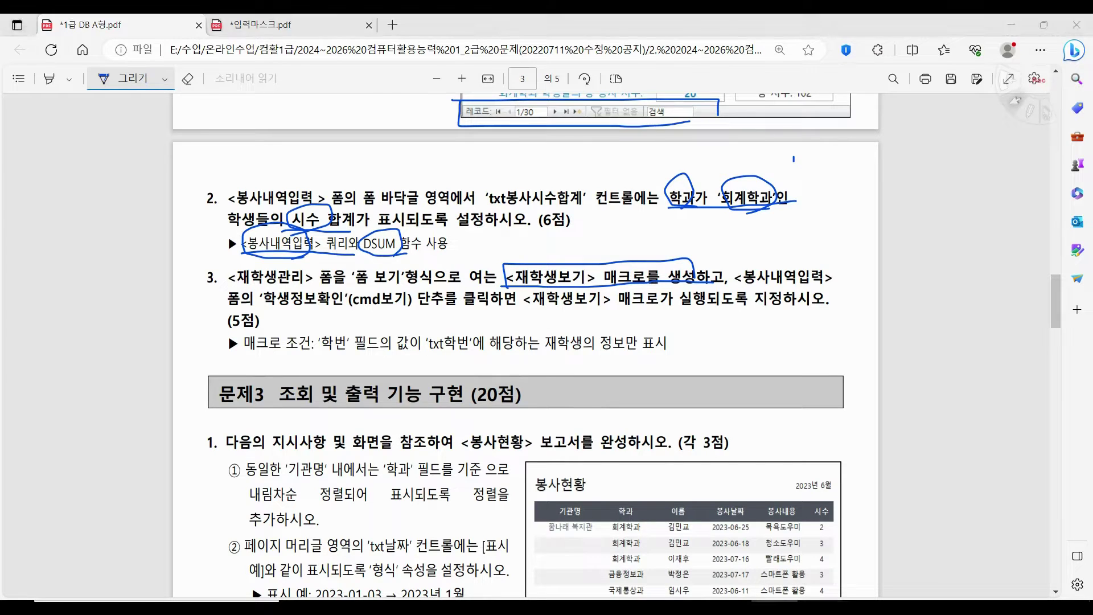
pyautogui.click(85, 60)
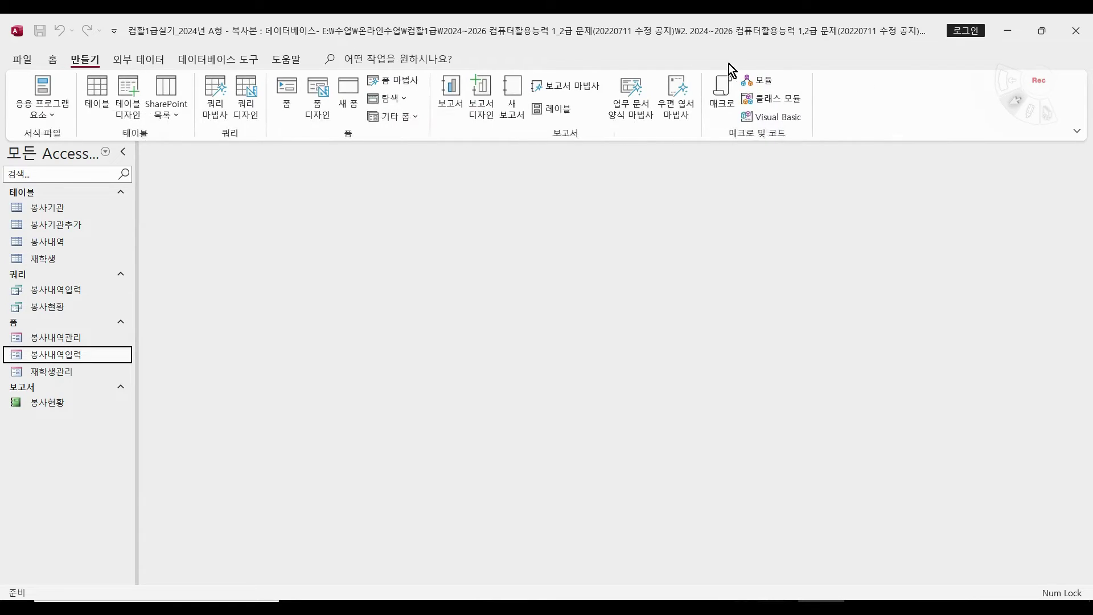
pyautogui.click(730, 101)
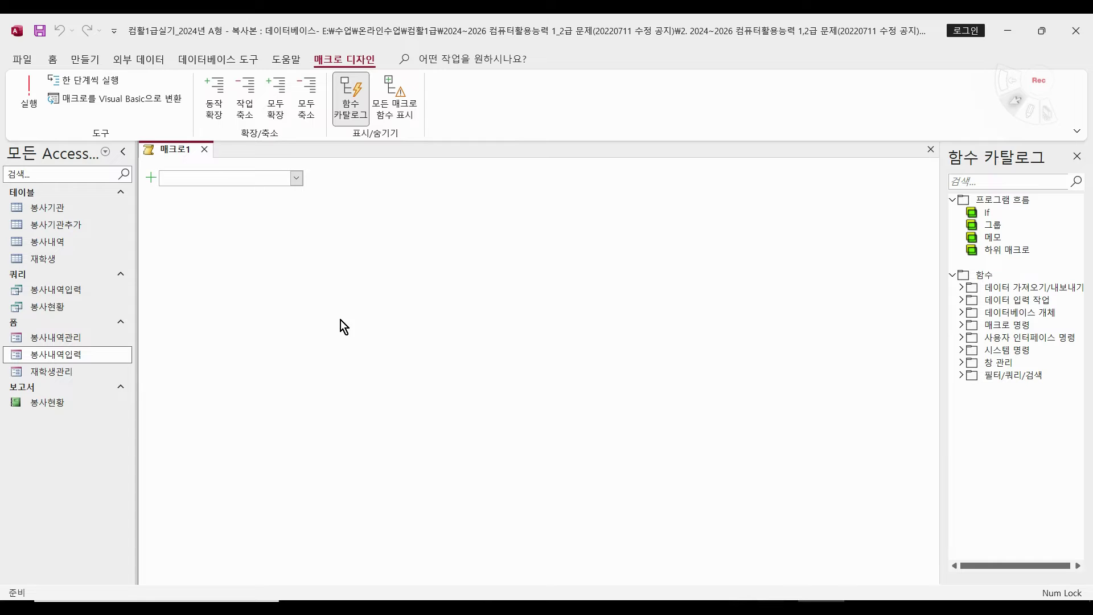
# Step: Add an OpenForm action to the macro with form name 재학생관리 and view 폼
pyautogui.click(297, 178)
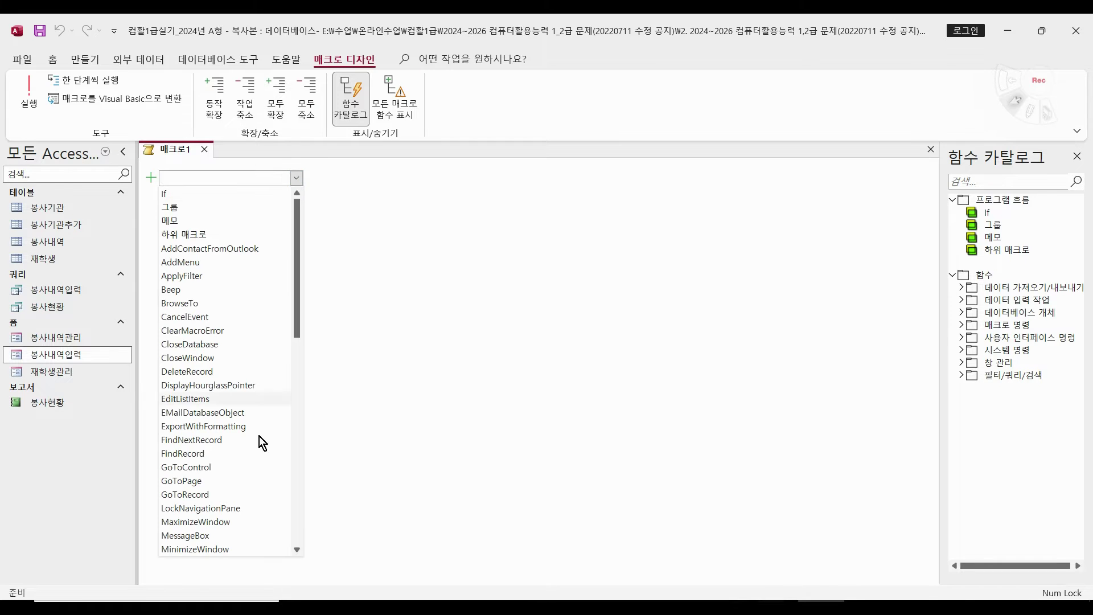
pyautogui.scroll(-3, 225, 512)
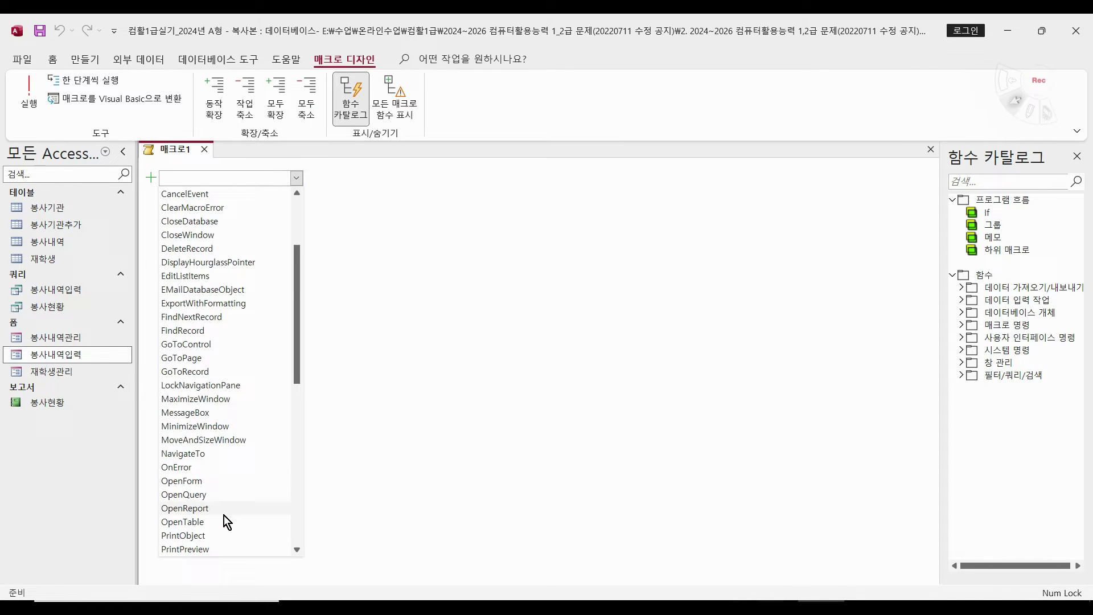
pyautogui.click(204, 483)
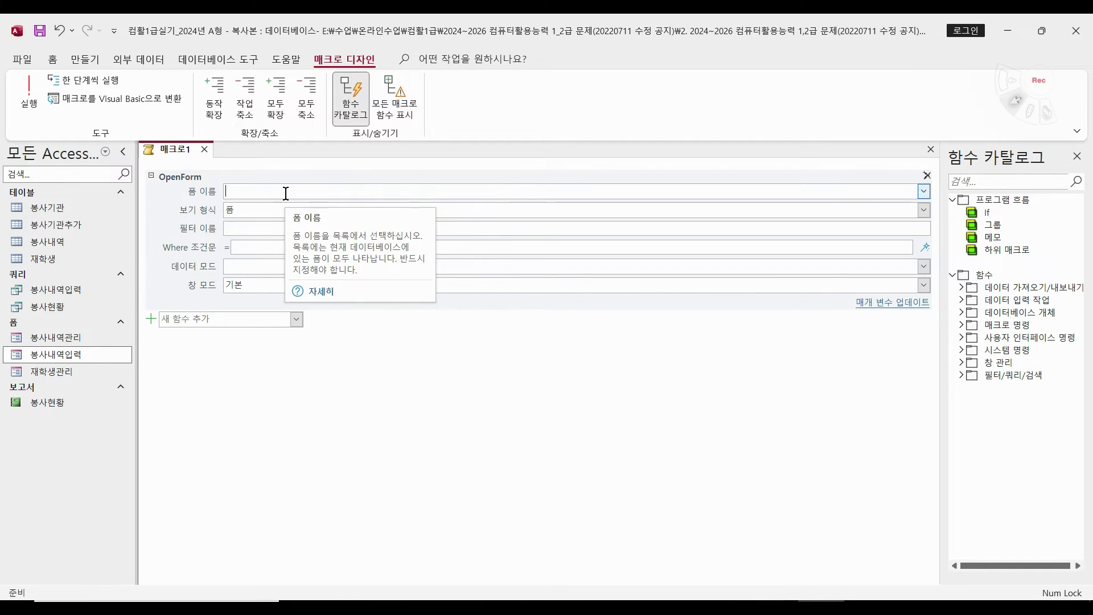
pyautogui.click(924, 194)
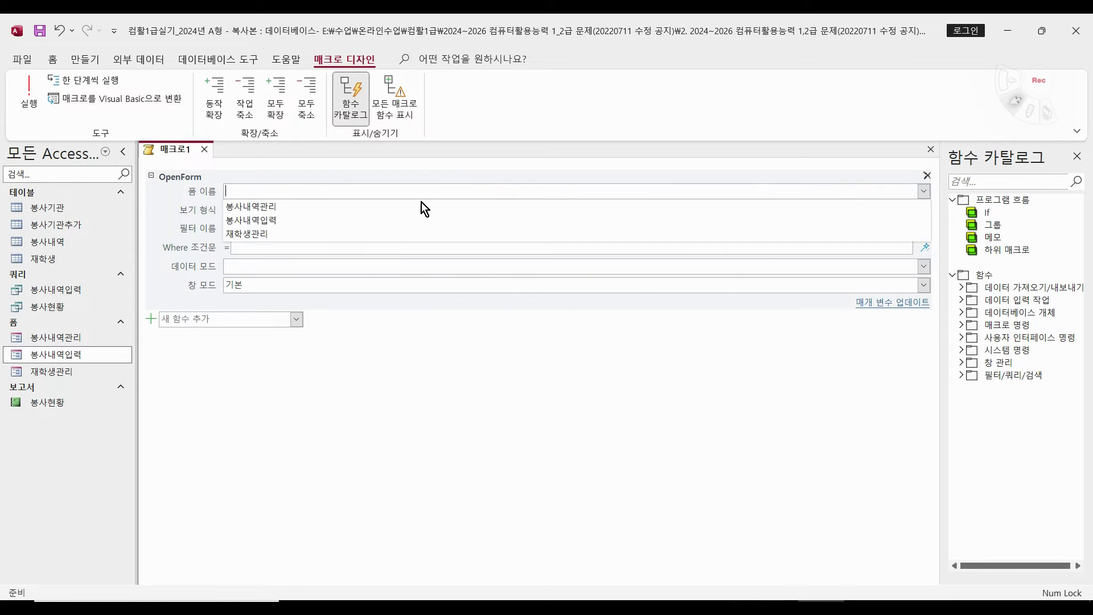
pyautogui.click(305, 235)
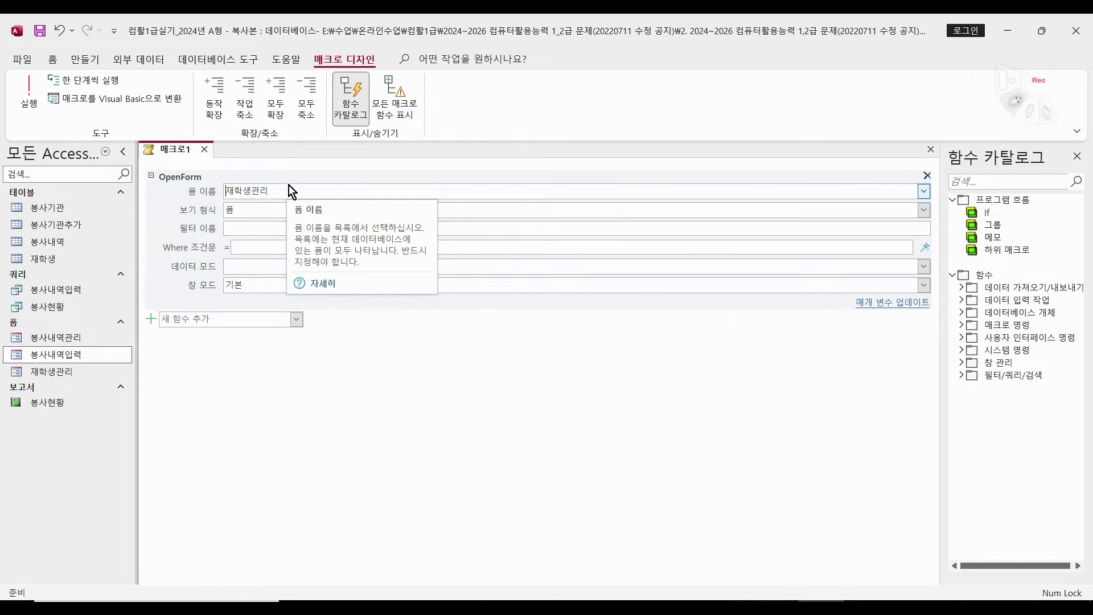
pyautogui.click(923, 210)
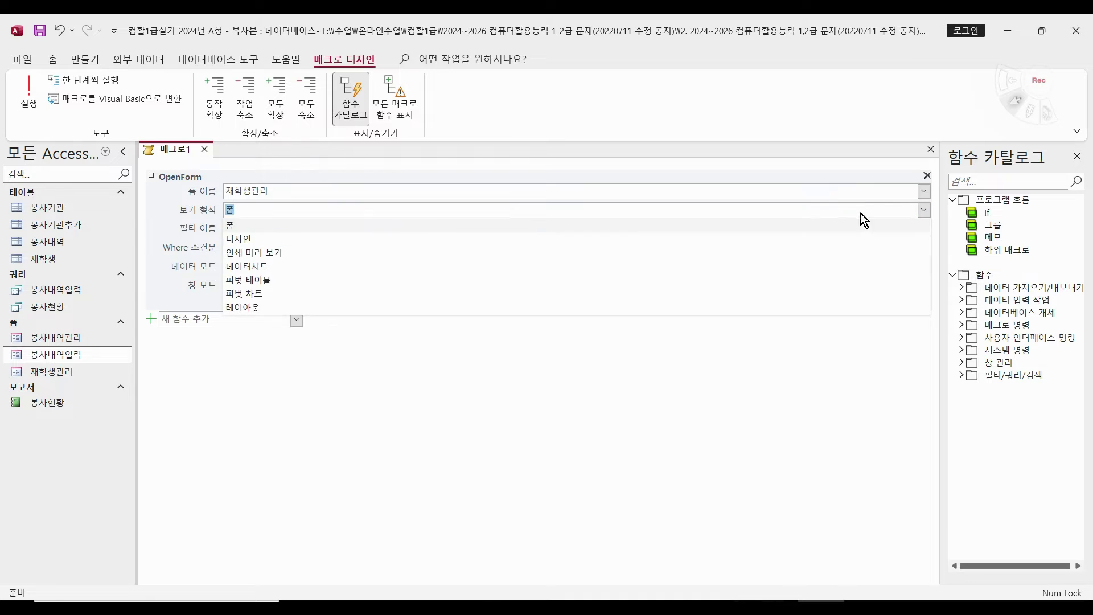
pyautogui.click(239, 226)
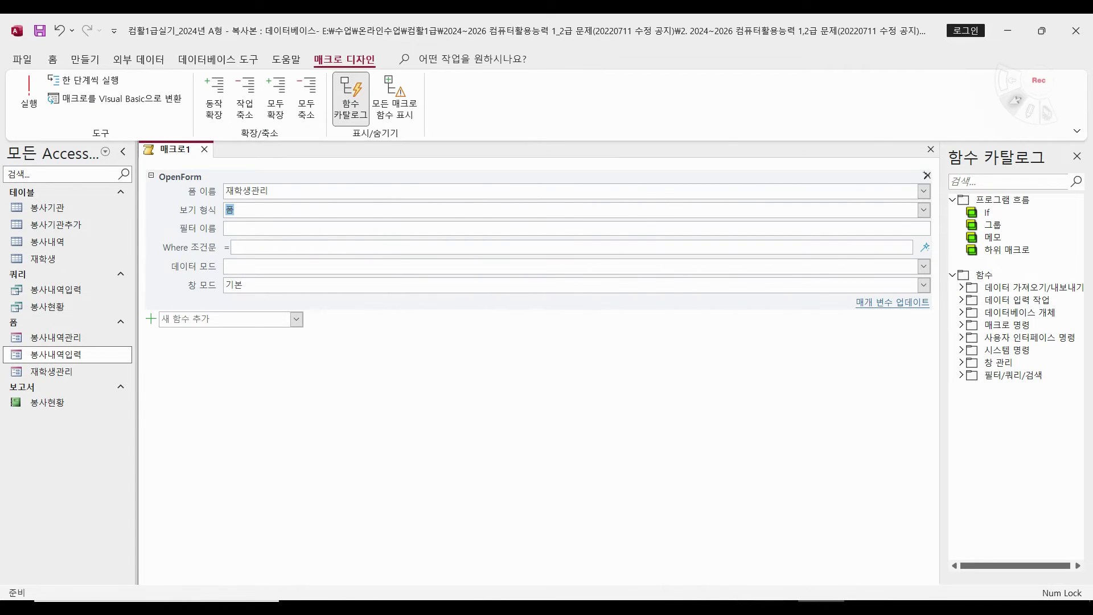
# Step: In the exam PDF, mark '학번' and 'txt학번' in the macro condition, circle 봉사내역입력, and link txt학번 to it with an arrow
pyautogui.click(774, 607)
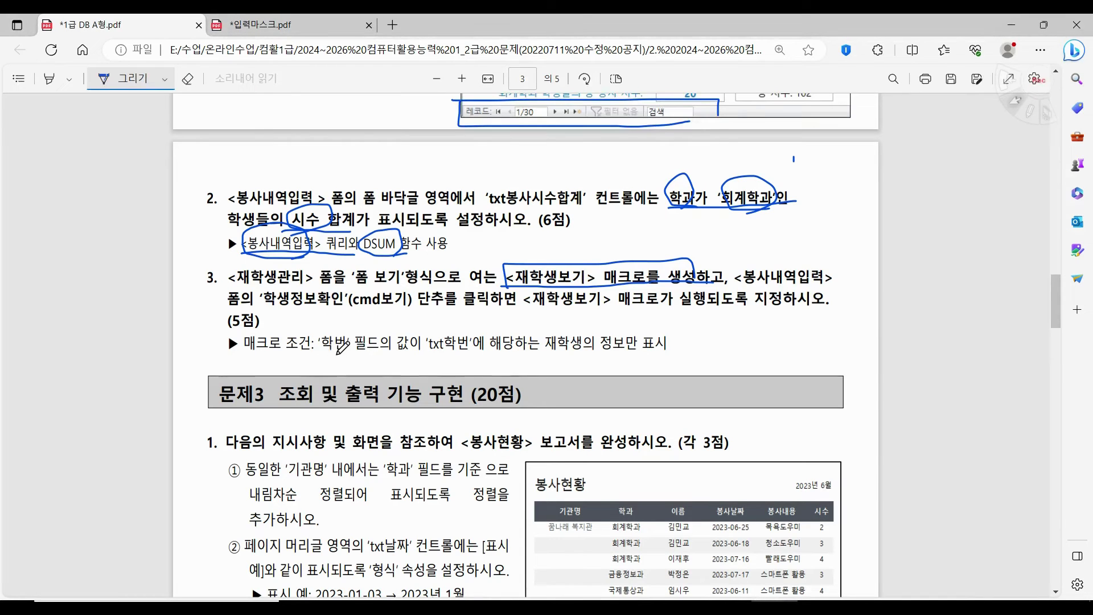
pyautogui.moveTo(324, 351)
pyautogui.mouseDown()
pyautogui.moveTo(466, 356)
pyautogui.moveTo(481, 330)
pyautogui.moveTo(428, 329)
pyautogui.moveTo(434, 354)
pyautogui.moveTo(455, 352)
pyautogui.mouseUp()
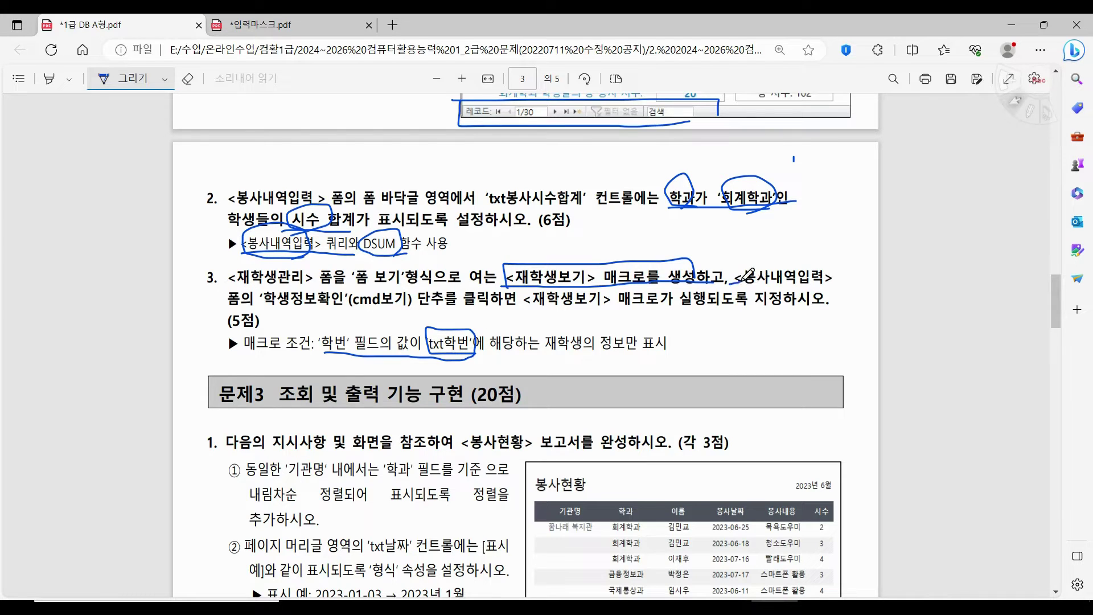
pyautogui.moveTo(727, 280)
pyautogui.mouseDown()
pyautogui.moveTo(851, 279)
pyautogui.moveTo(748, 254)
pyautogui.moveTo(811, 275)
pyautogui.mouseUp()
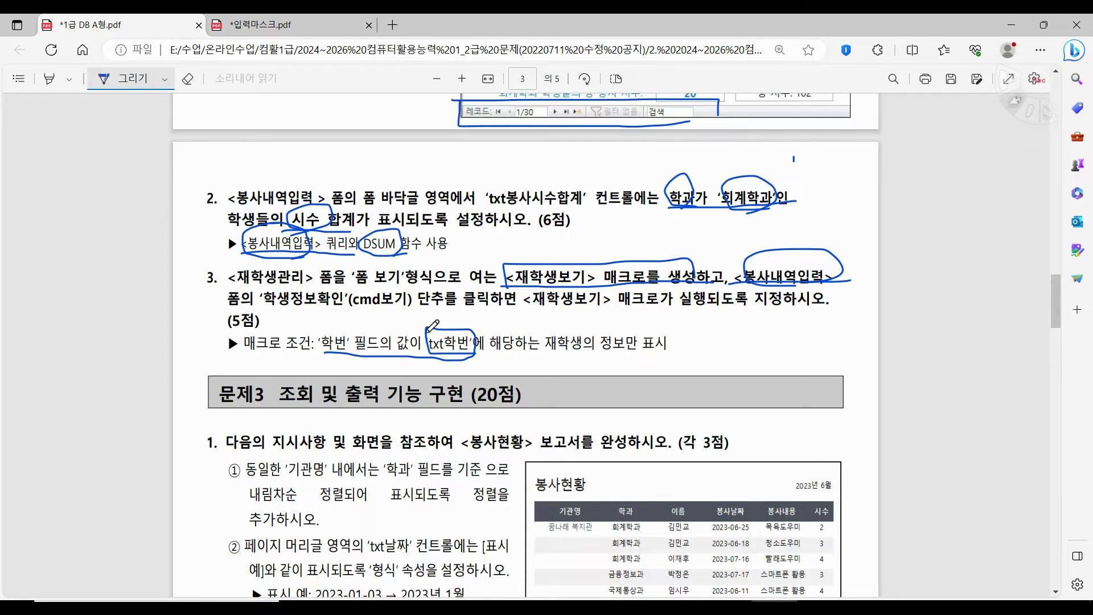
pyautogui.moveTo(475, 340)
pyautogui.mouseDown()
pyautogui.moveTo(781, 312)
pyautogui.moveTo(783, 283)
pyautogui.mouseUp()
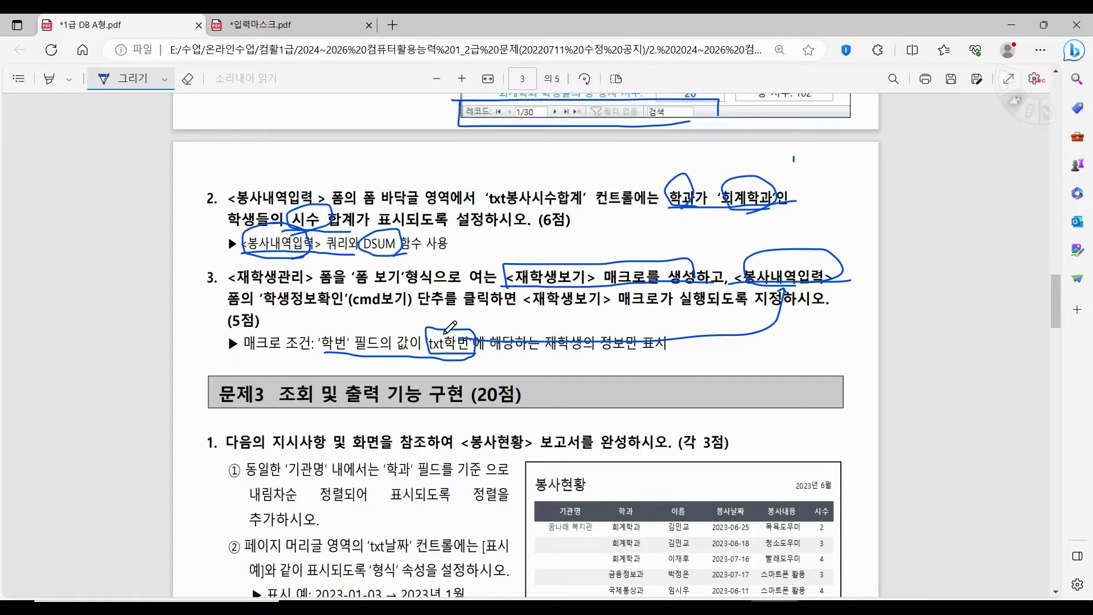
# Step: Return to Access and begin the OpenForm action's Where condition with 학번=
pyautogui.click(819, 607)
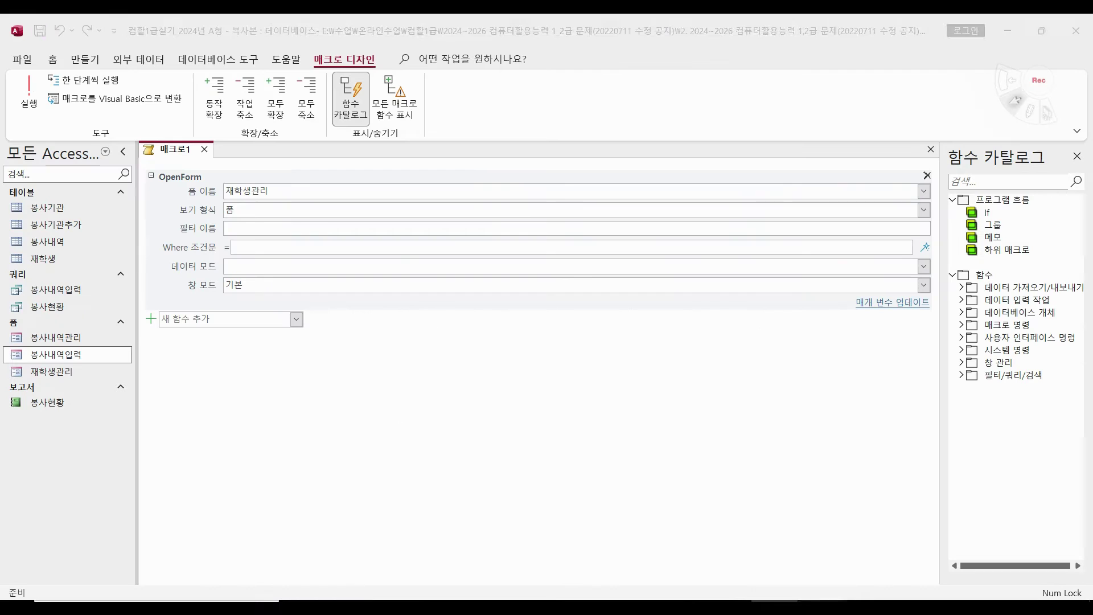
pyautogui.click(269, 246)
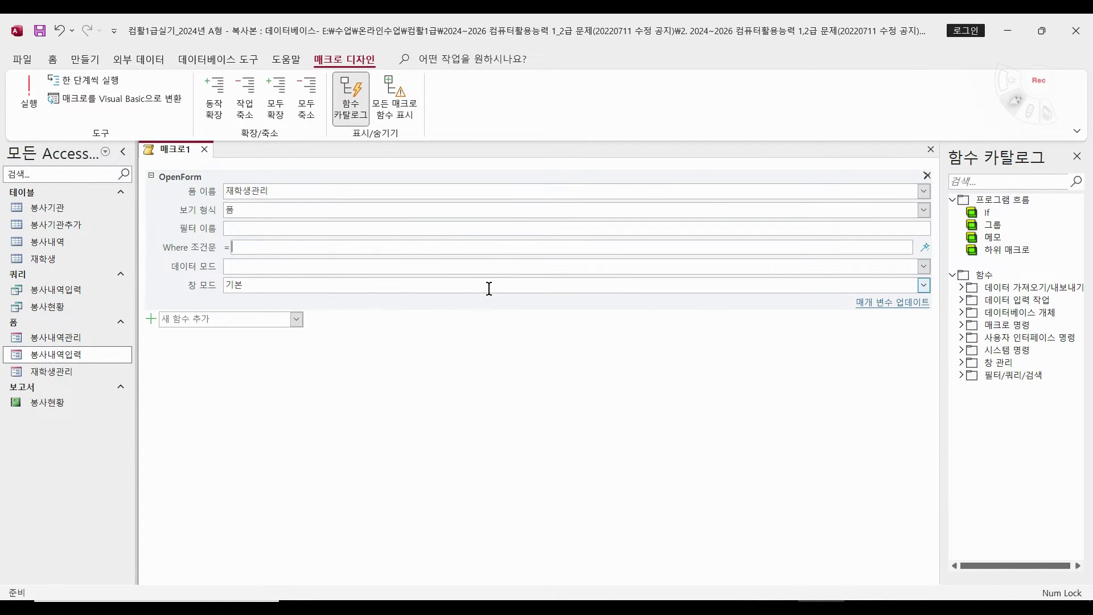
pyautogui.write('하')
pyautogui.write('ㄱㅂ')
pyautogui.write('=fo')
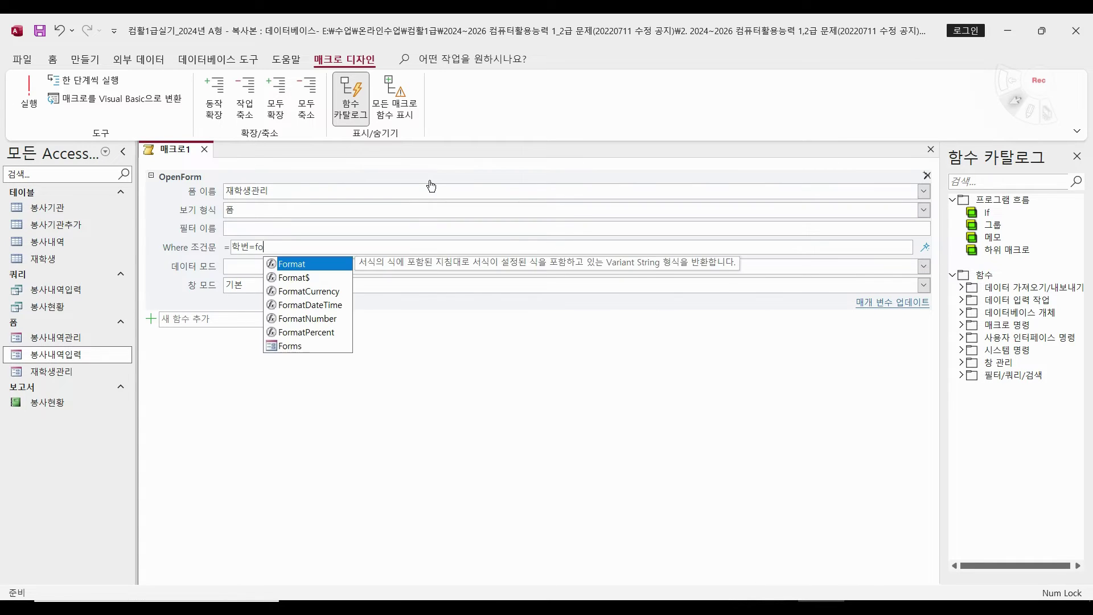
pyautogui.doubleClick(297, 347)
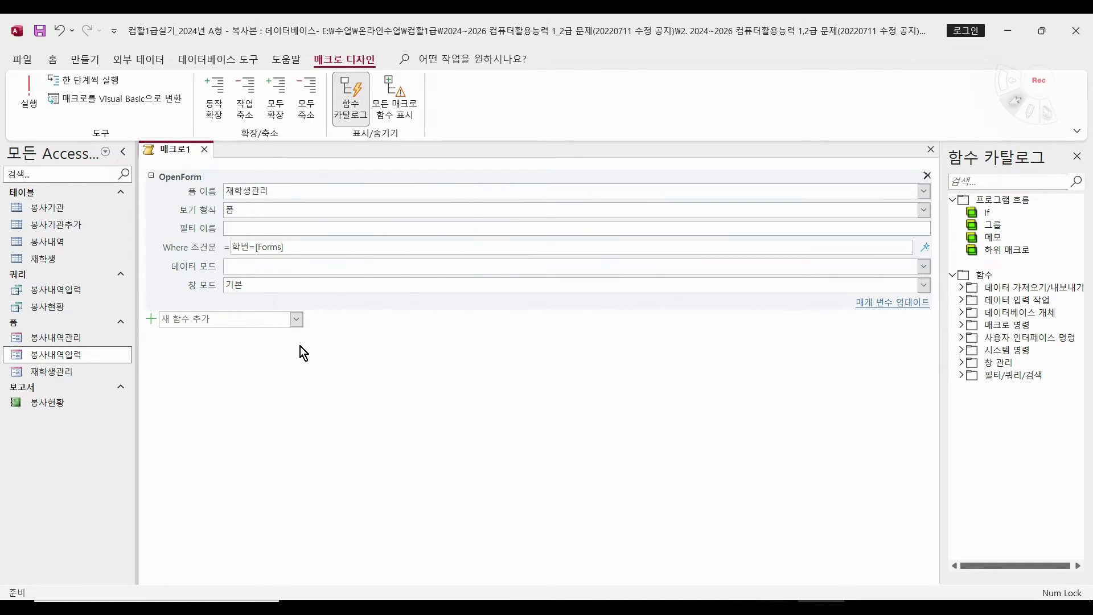
pyautogui.write('!')
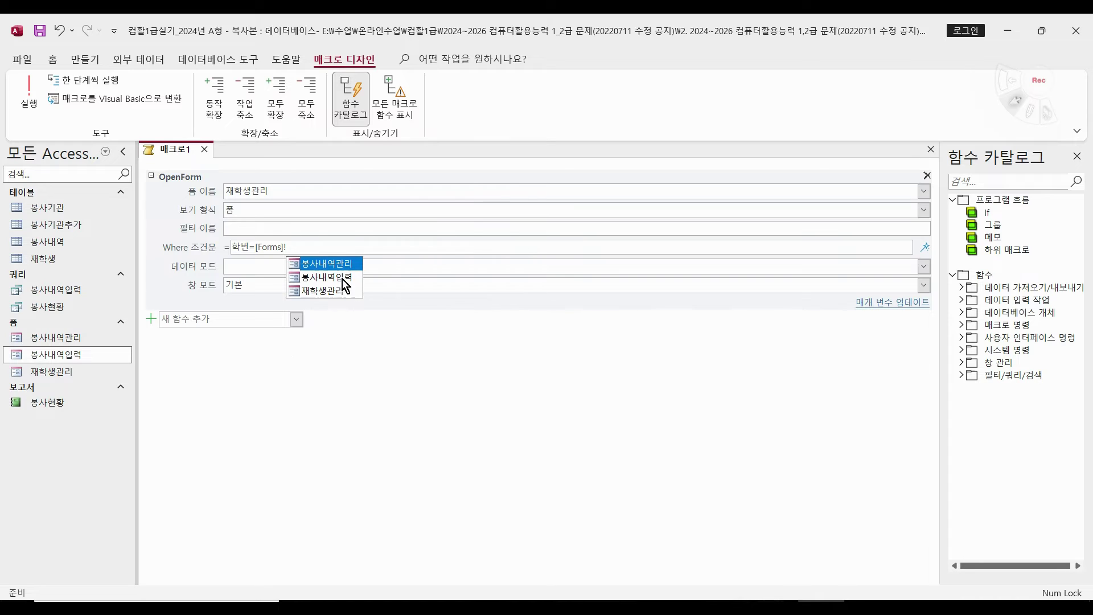
pyautogui.press('BackSpace')
pyautogui.press('BackSpace')
pyautogui.press('BackSpace')
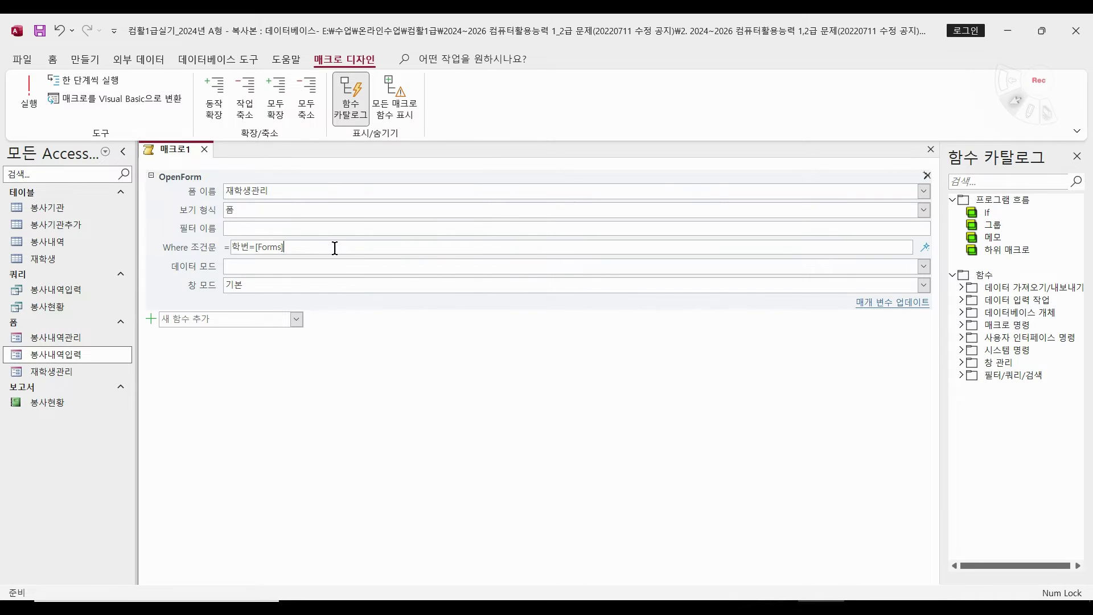
pyautogui.press('BackSpace')
pyautogui.press('BackSpace')
pyautogui.press('BackSpace')
pyautogui.press('BackSpace')
pyautogui.press('BackSpace')
# Step: Complete the Where condition in the Expression Builder with the form control reference Forms![봉사내역입력]![txt학번]
pyautogui.click(926, 248)
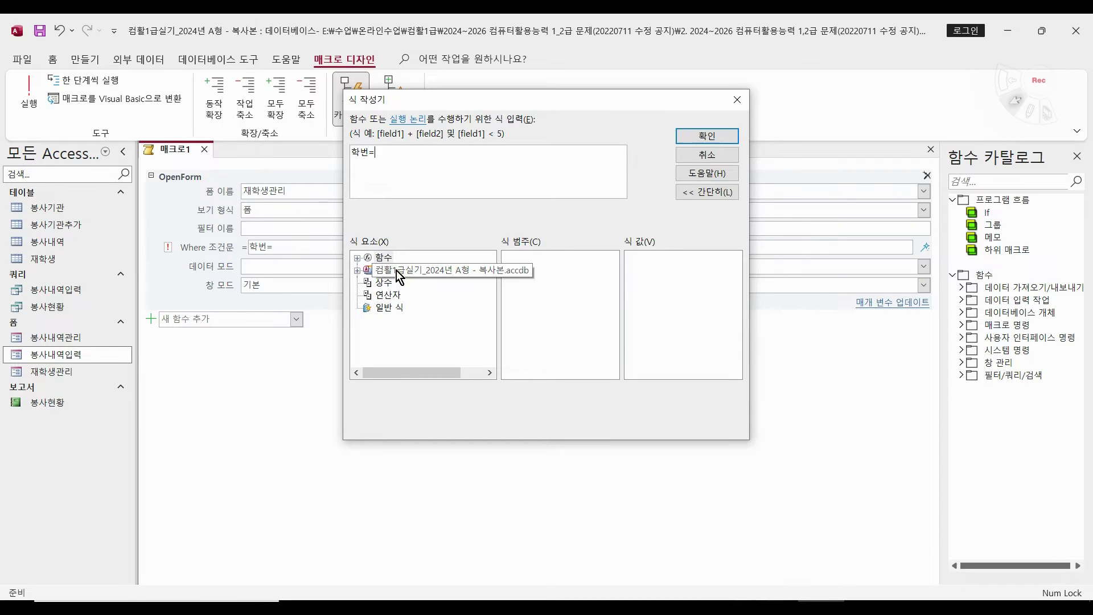
pyautogui.click(358, 271)
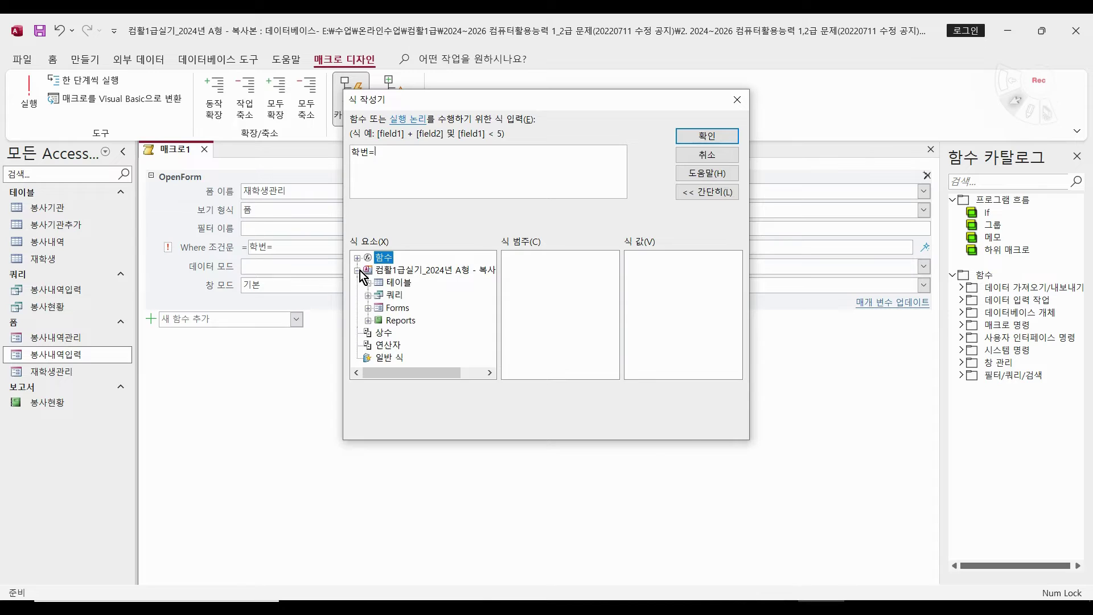
pyautogui.doubleClick(397, 308)
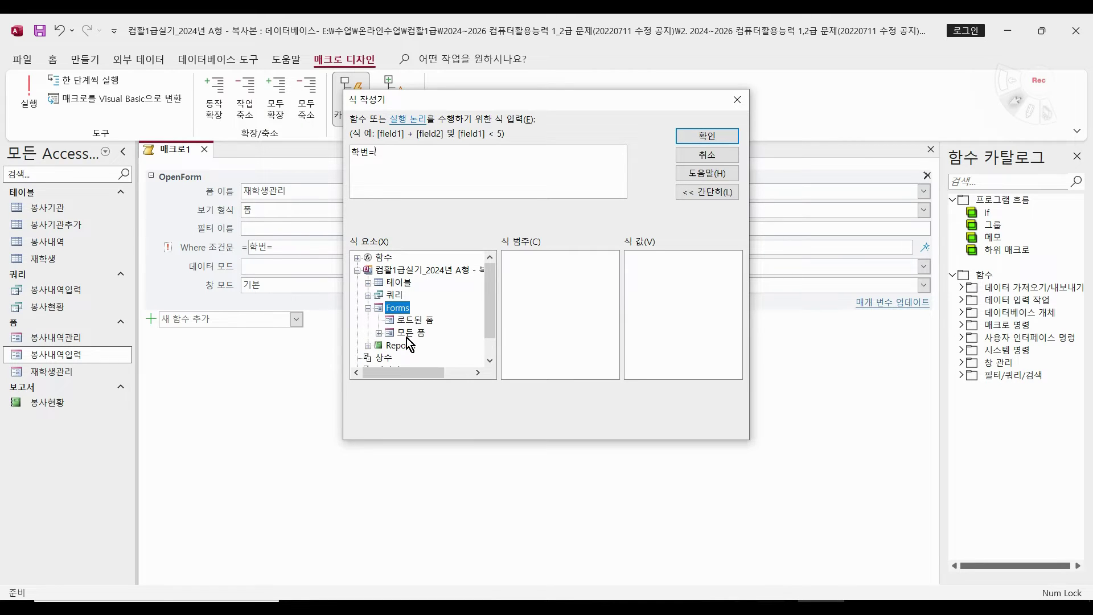
pyautogui.doubleClick(409, 333)
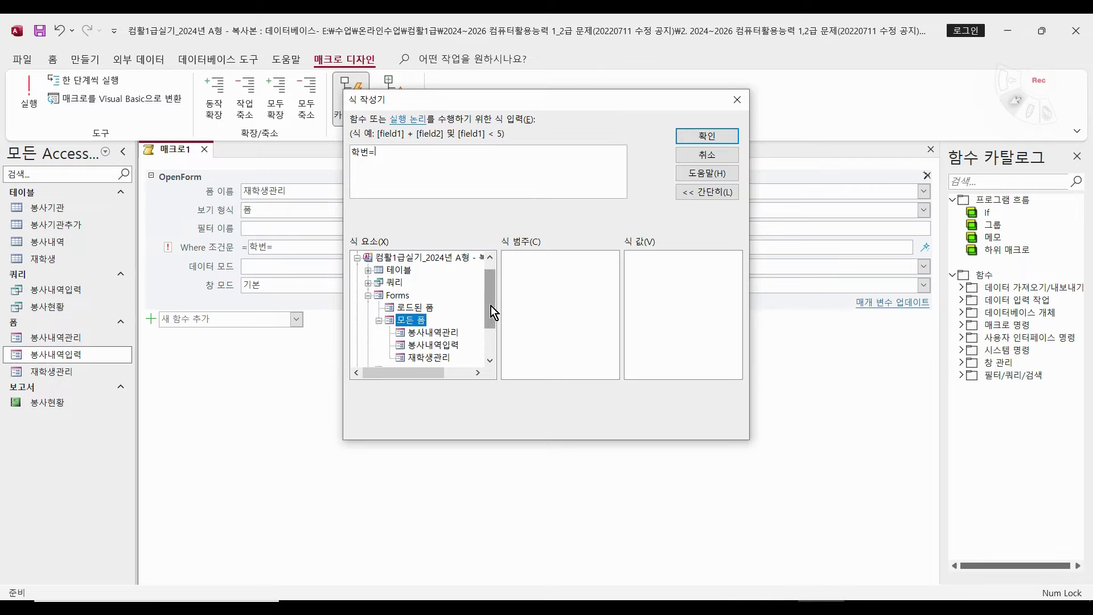
pyautogui.moveTo(490, 306); pyautogui.dragTo(496, 313)
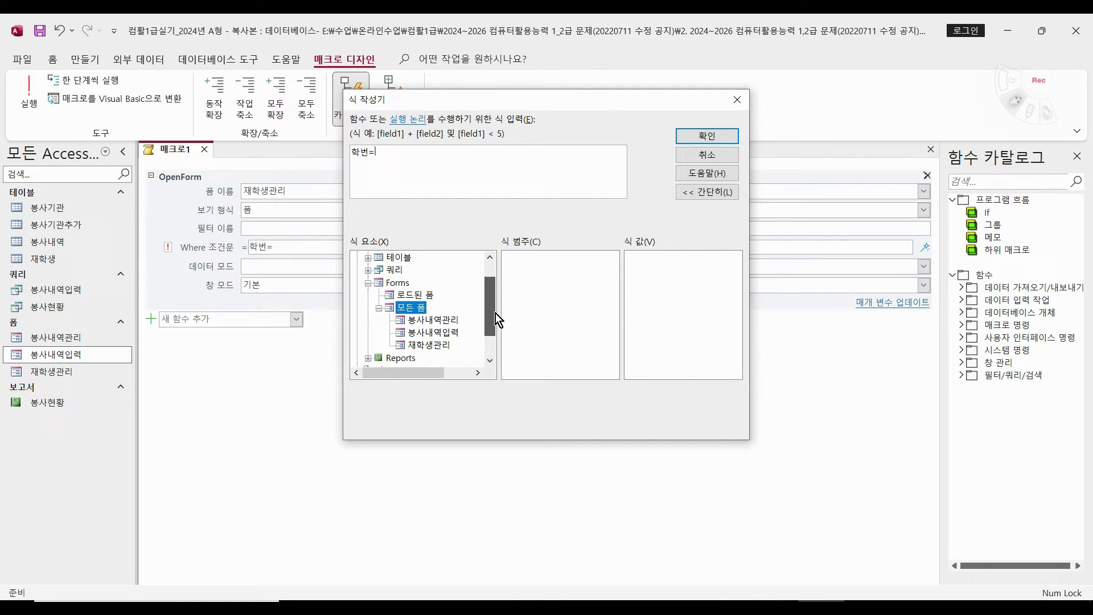
pyautogui.click(423, 334)
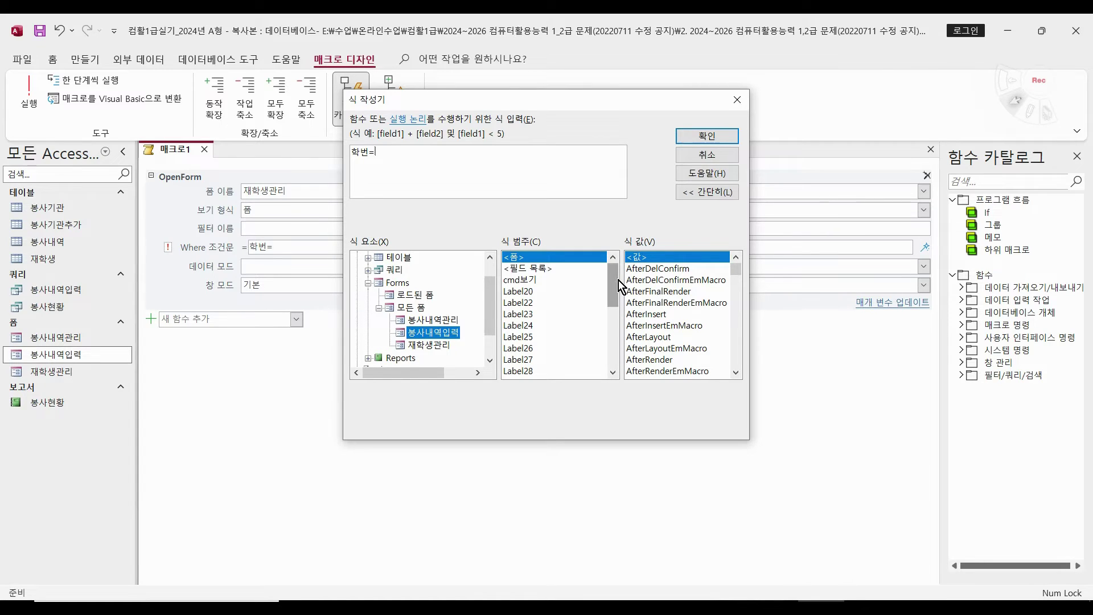
pyautogui.moveTo(618, 280); pyautogui.dragTo(614, 342)
pyautogui.click(521, 347)
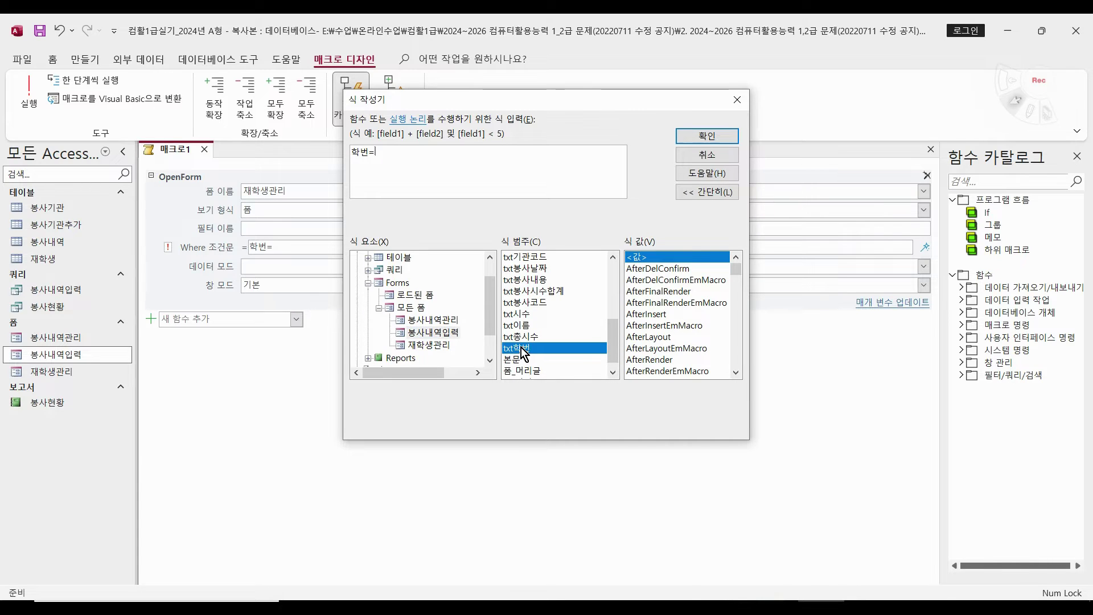
pyautogui.doubleClick(528, 347)
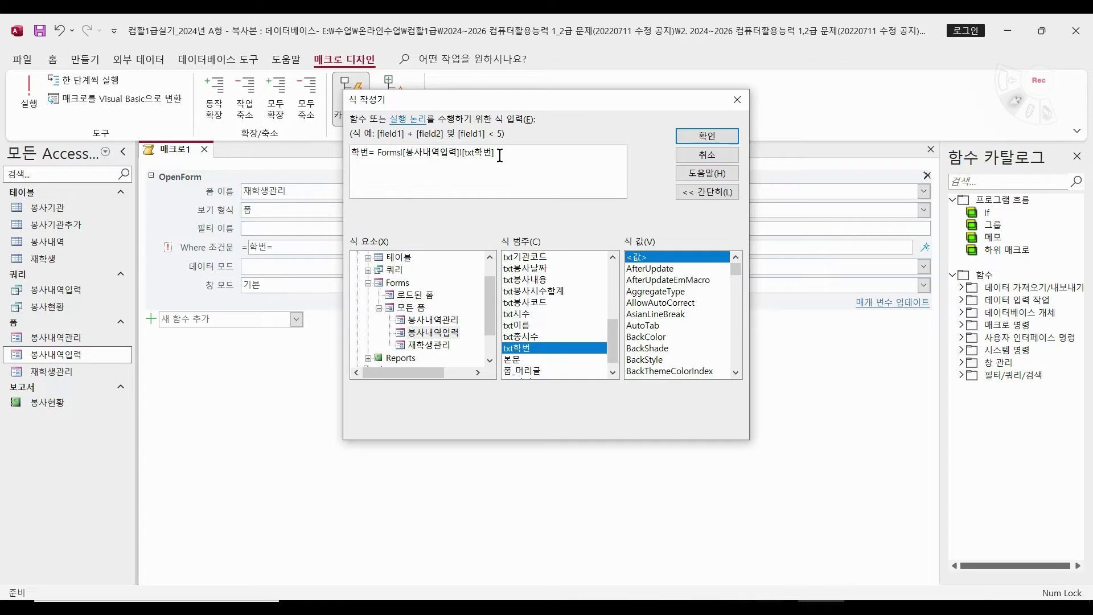
pyautogui.click(720, 134)
pyautogui.click(379, 245)
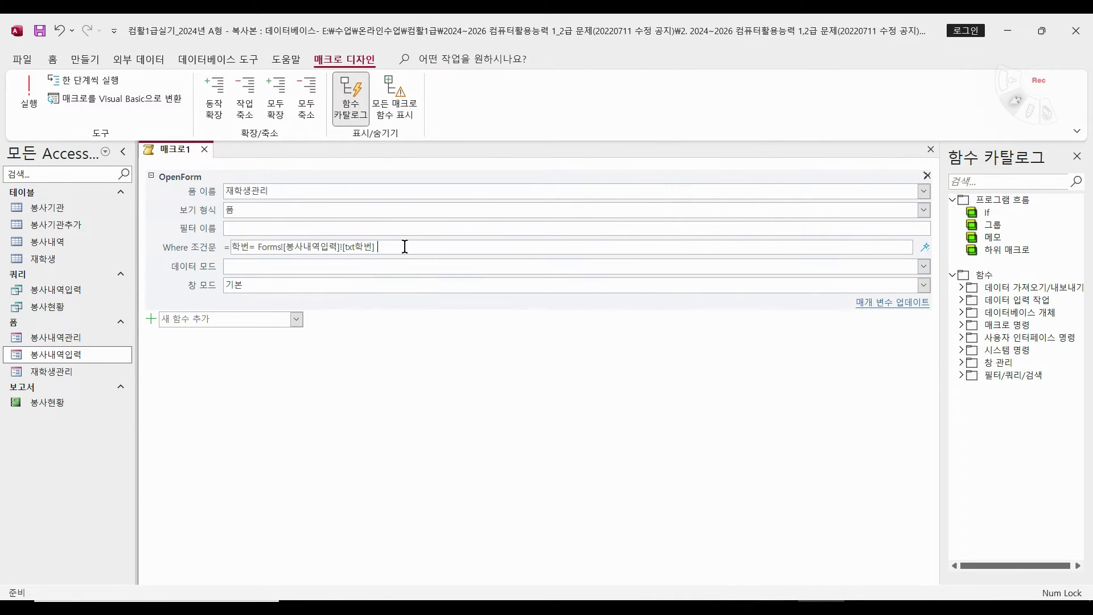
pyautogui.click(267, 246)
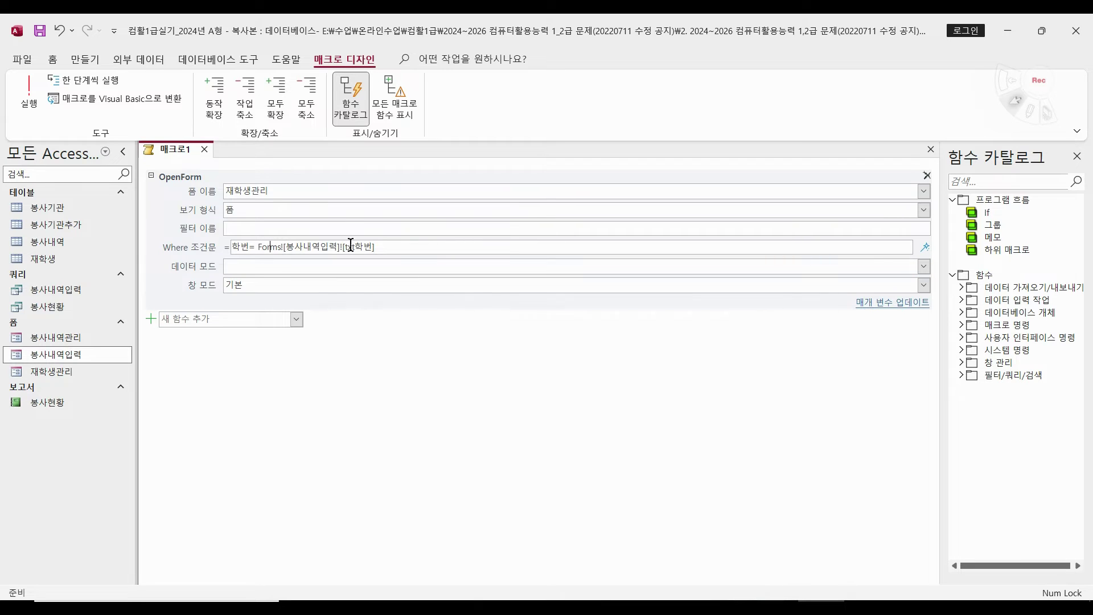
pyautogui.click(392, 245)
# Step: Save the macro as 재학생보기 and close its design window
pyautogui.click(38, 30)
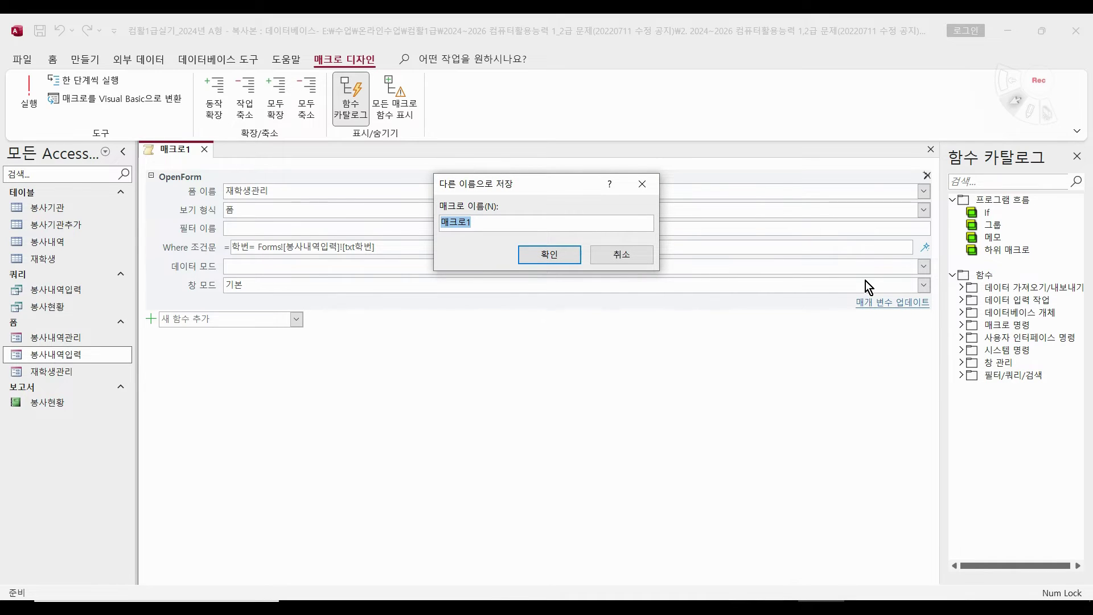
pyautogui.write('wgkrtodrhrl')
pyautogui.press('Return')
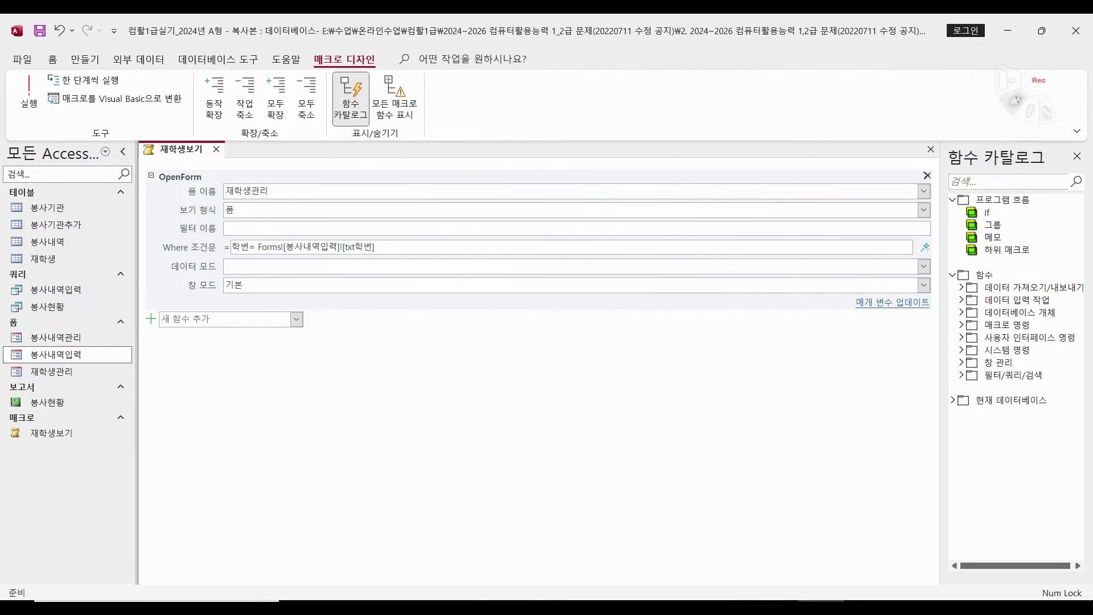
pyautogui.click(57, 441)
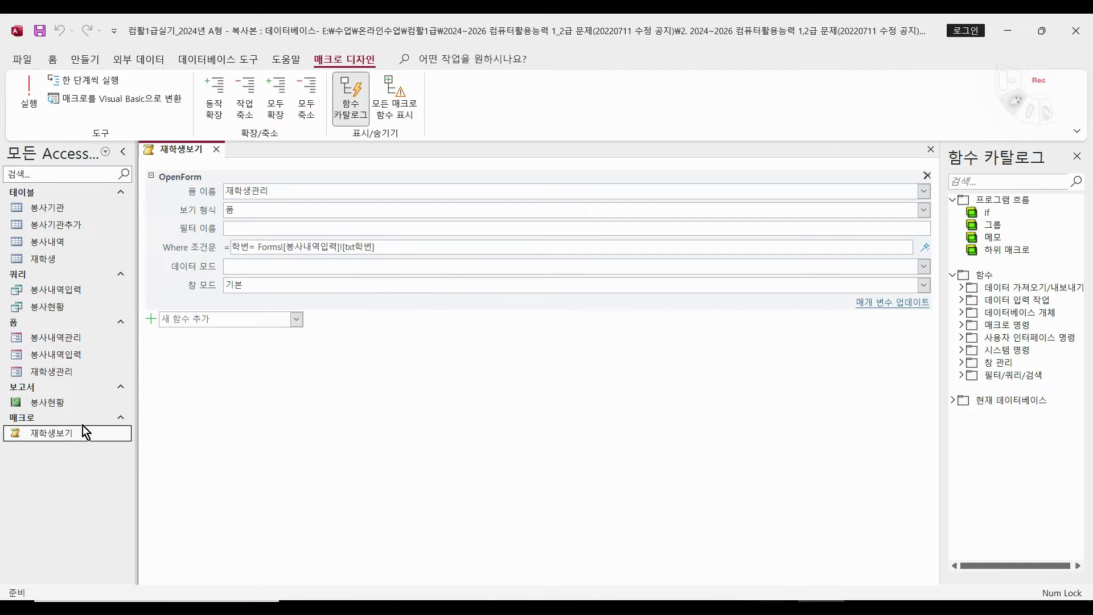
pyautogui.click(216, 149)
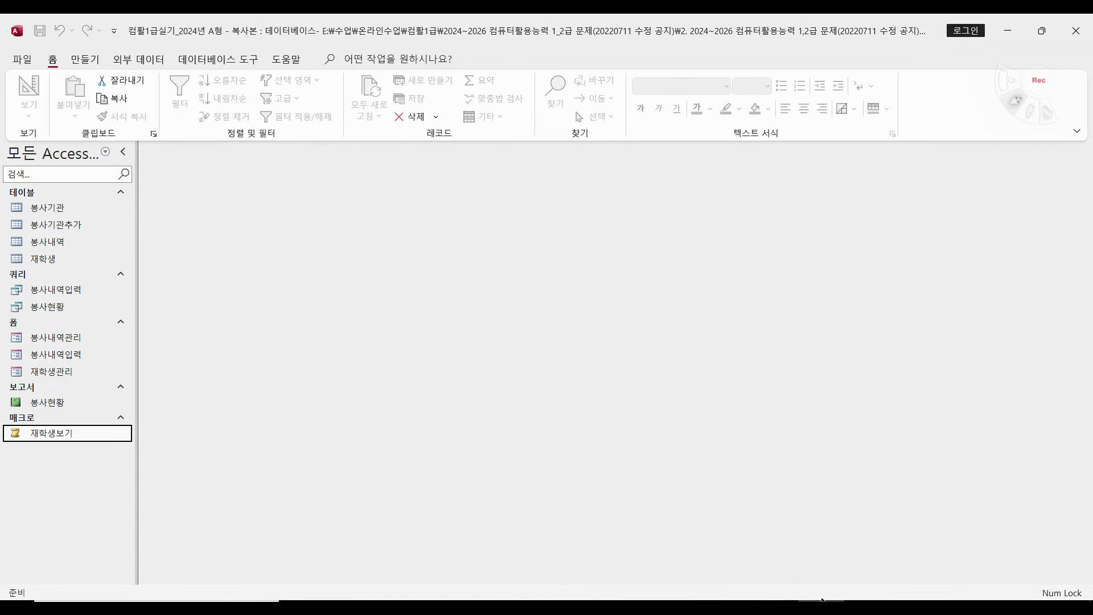
# Step: Check question 3's button instruction in the exam PDF, then open the 봉사내역입력 form in Design View in Access
pyautogui.click(776, 601)
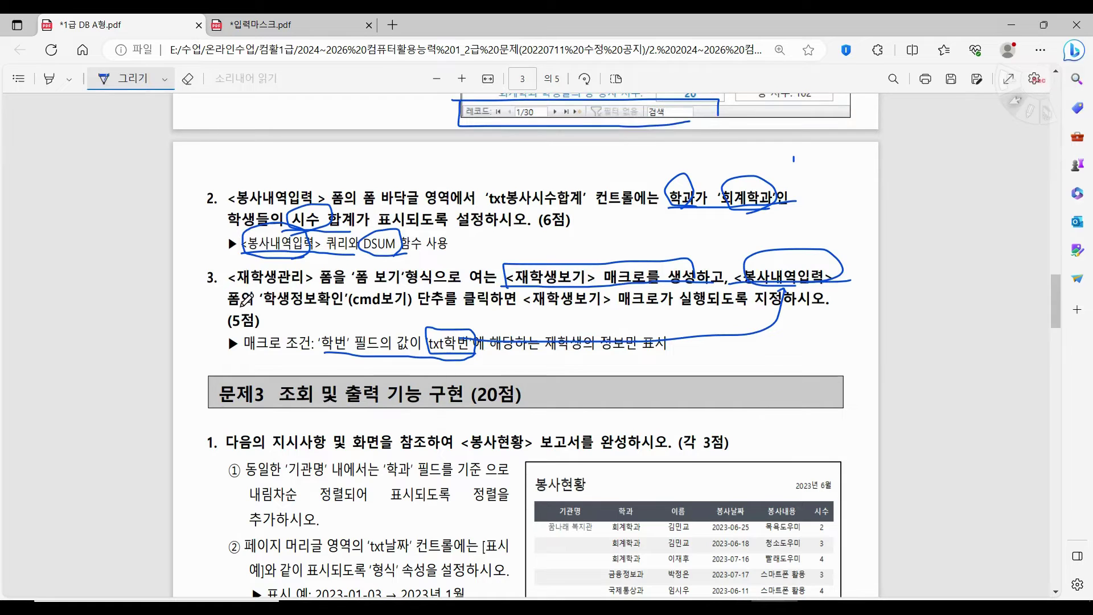
pyautogui.click(821, 601)
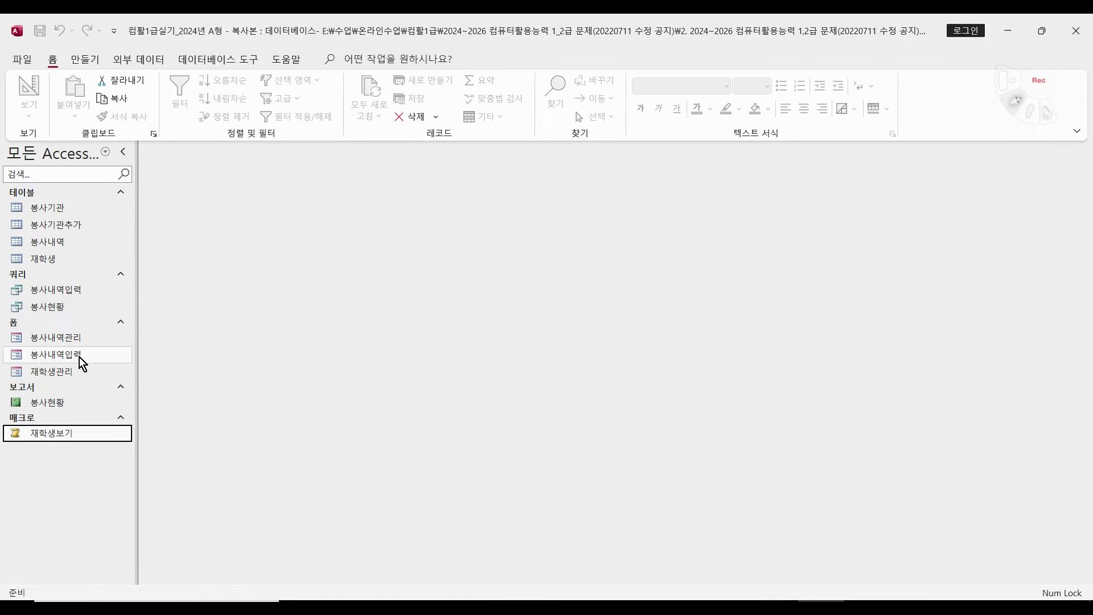
pyautogui.rightClick(80, 357)
pyautogui.click(142, 412)
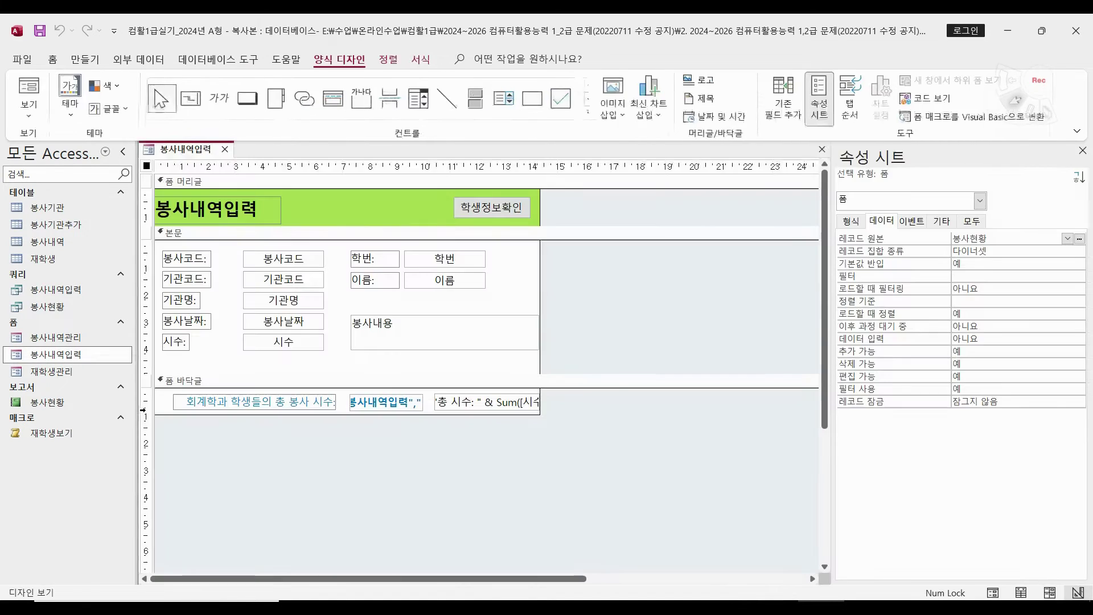
# Step: Assign the 재학생보기 macro to the On Click event of the cmd보기 command button in the form header
pyautogui.click(491, 211)
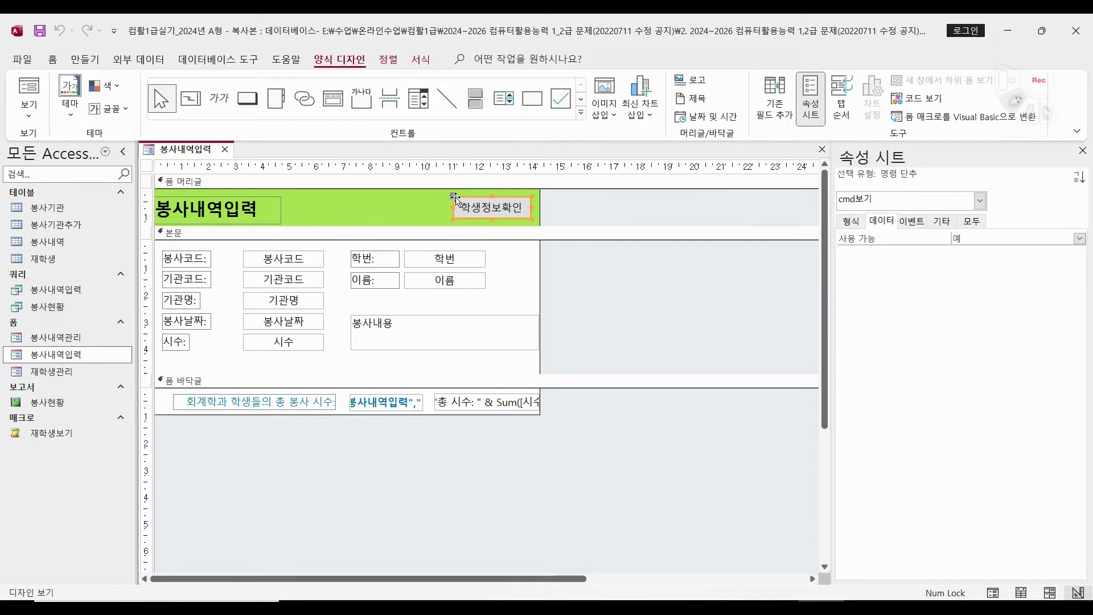
pyautogui.click(914, 222)
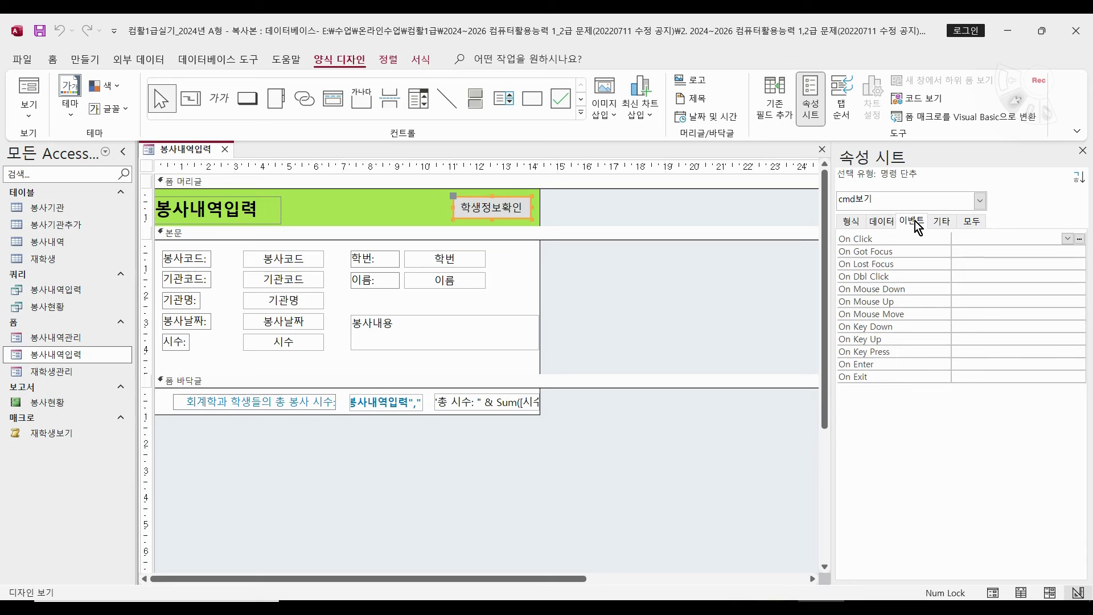
pyautogui.click(1067, 240)
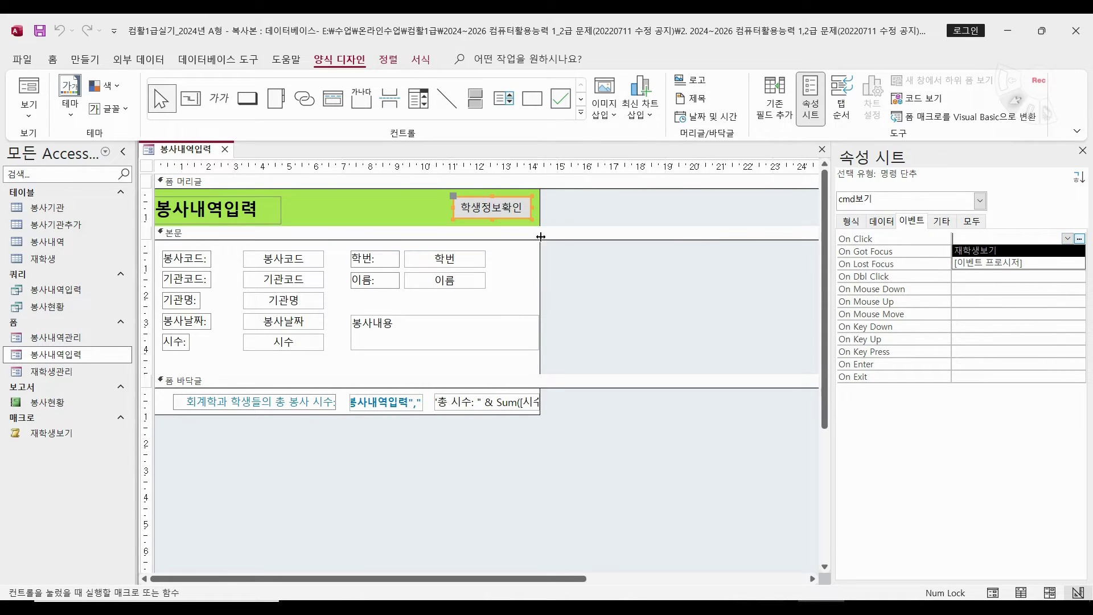
pyautogui.click(1080, 239)
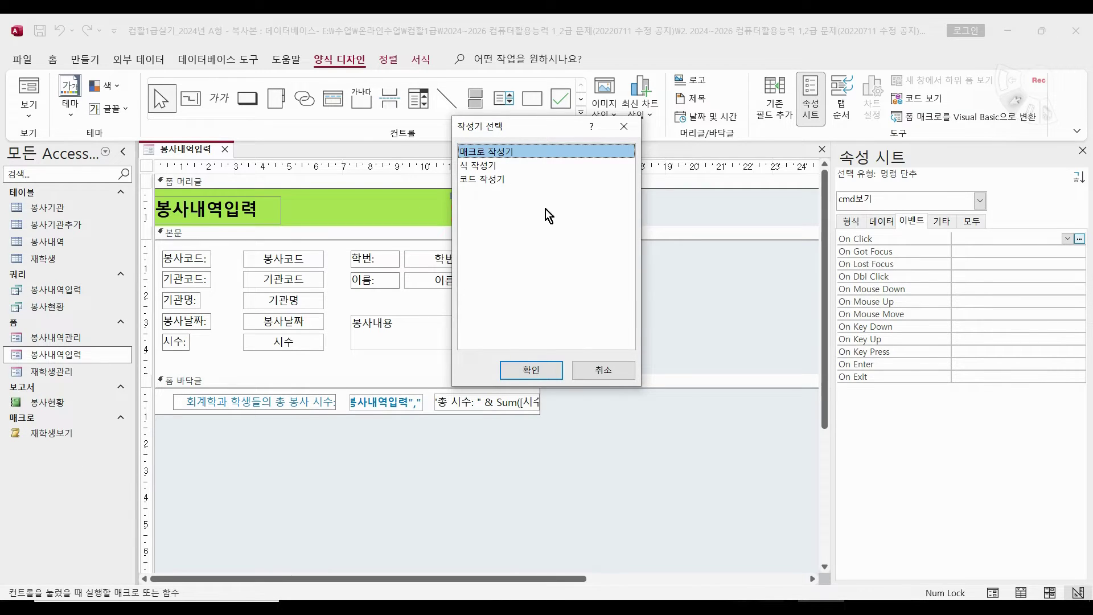
pyautogui.click(608, 371)
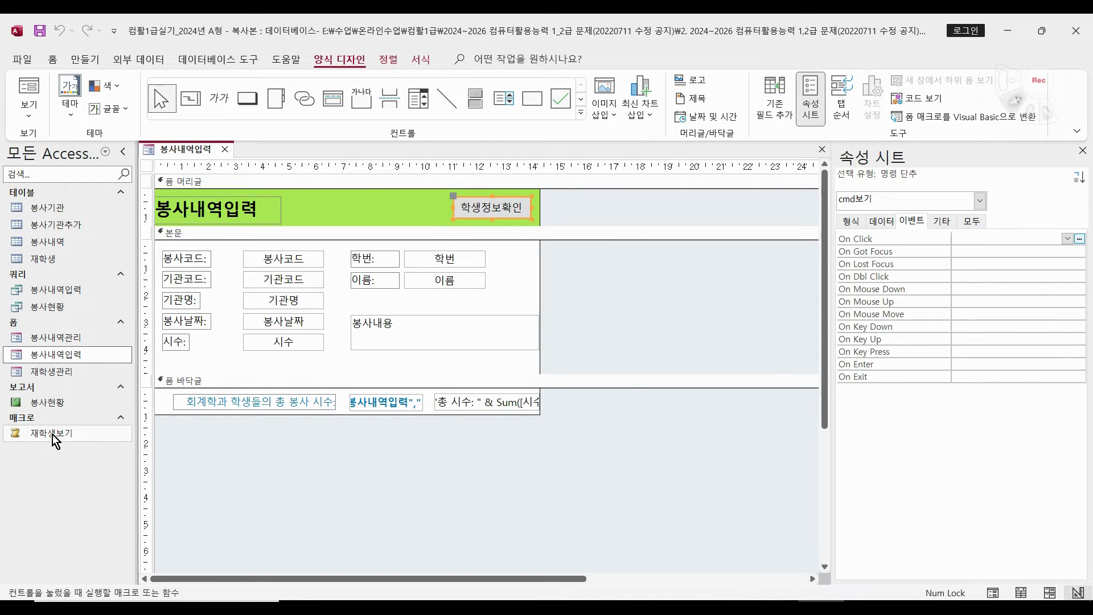
pyautogui.click(1068, 239)
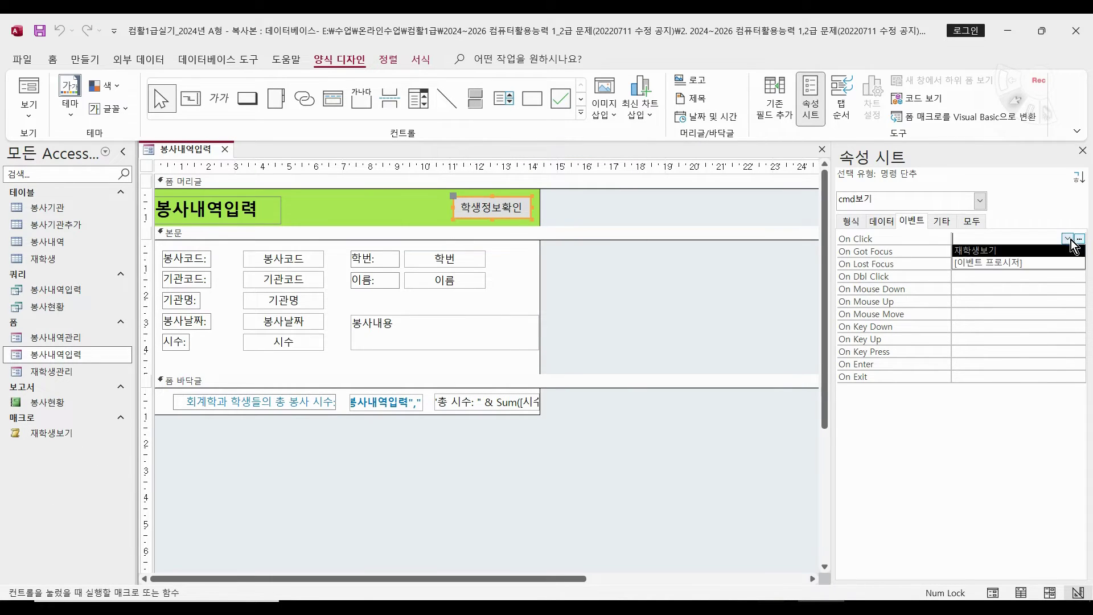
pyautogui.click(978, 250)
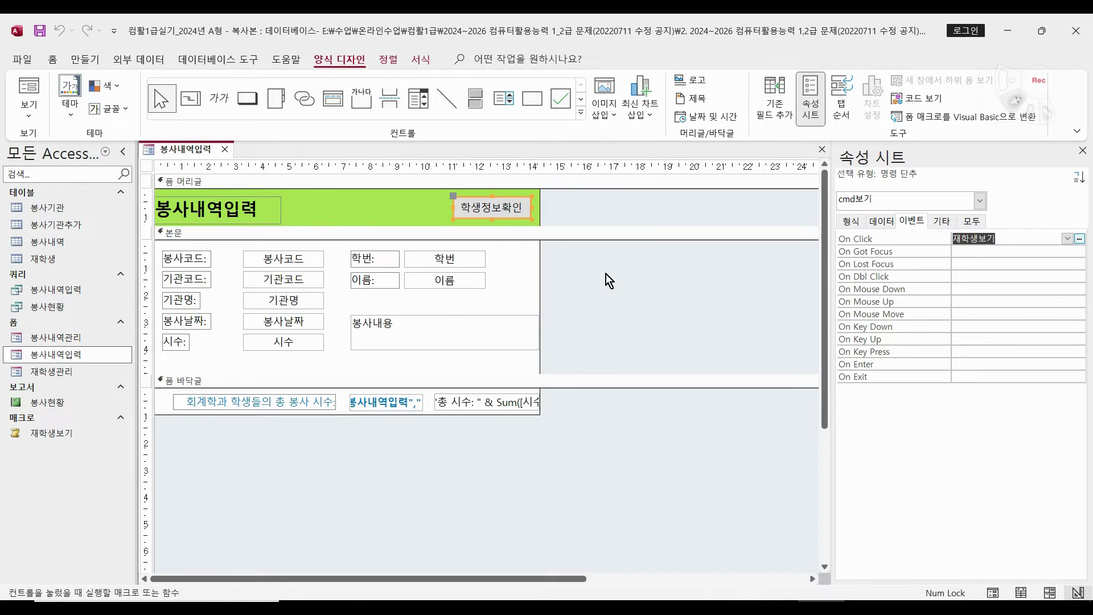
pyautogui.click(606, 274)
pyautogui.click(505, 206)
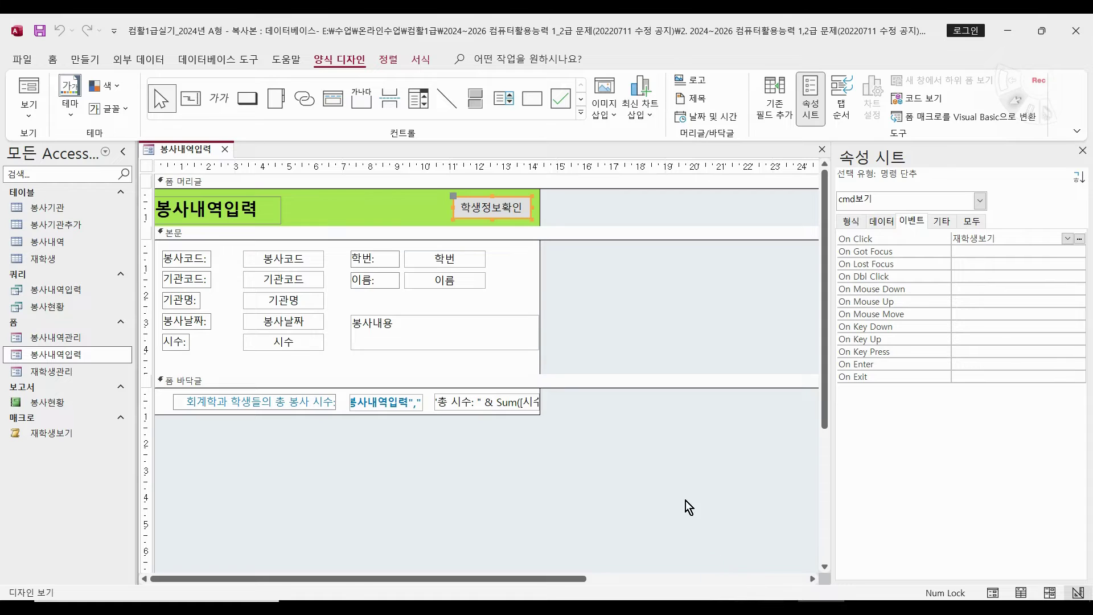
# Step: Show the 봉사내역입력 form in Form View and try out its 학생정보확인 command button
pyautogui.click(29, 91)
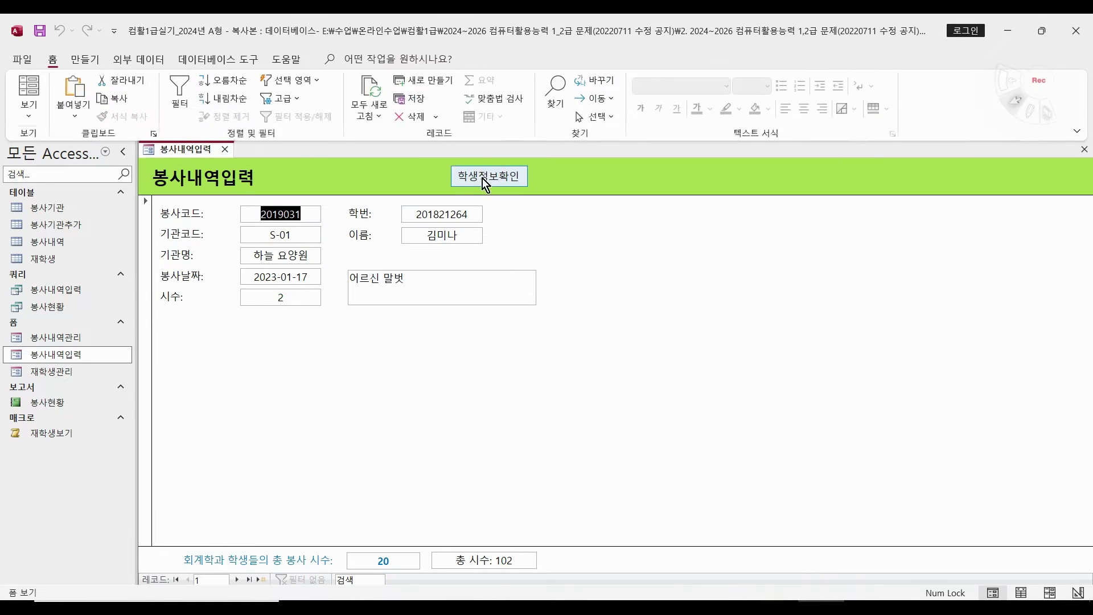
pyautogui.click(482, 178)
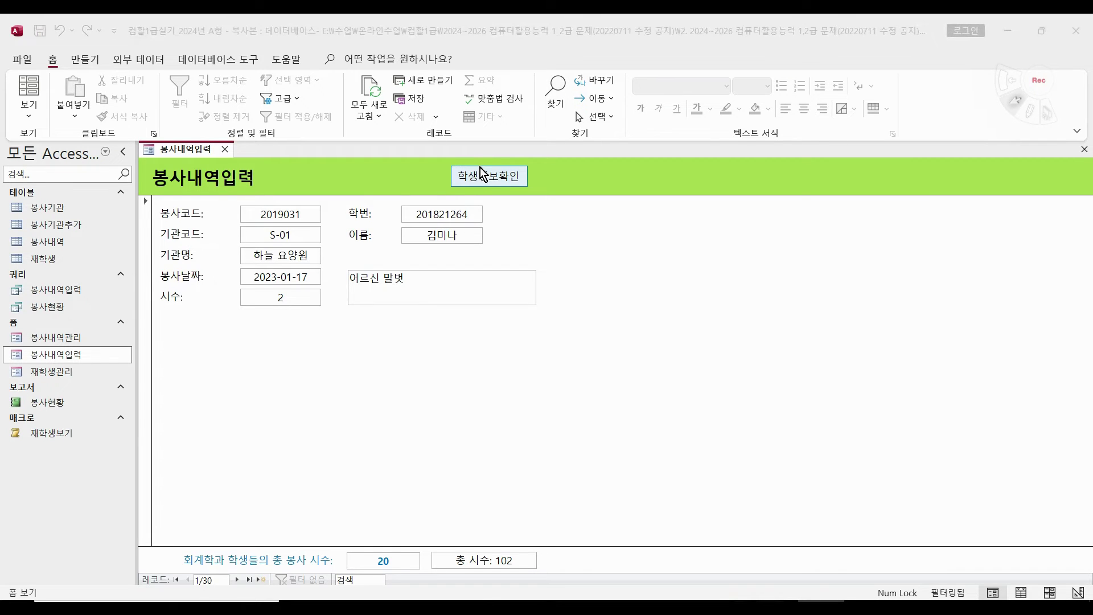
pyautogui.click(480, 179)
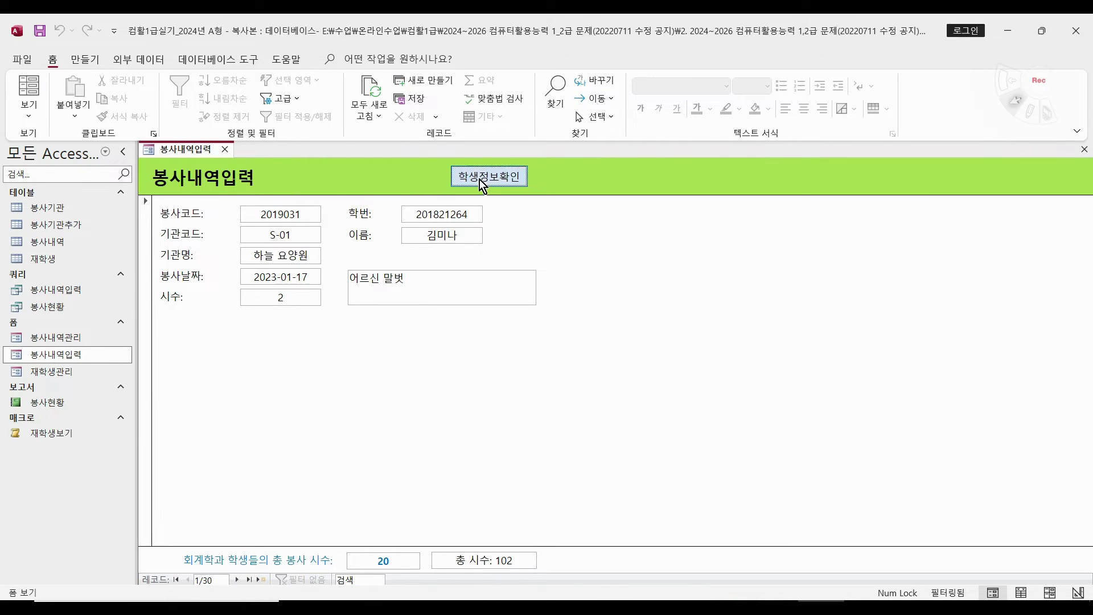
pyautogui.click(204, 149)
pyautogui.click(36, 100)
pyautogui.click(60, 223)
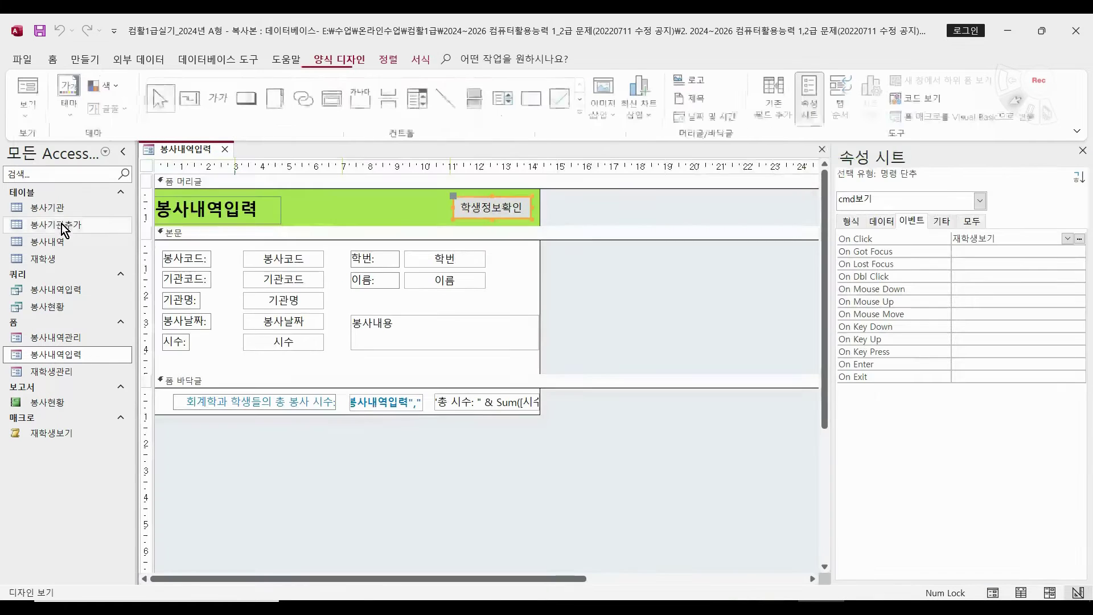
pyautogui.press('F5')
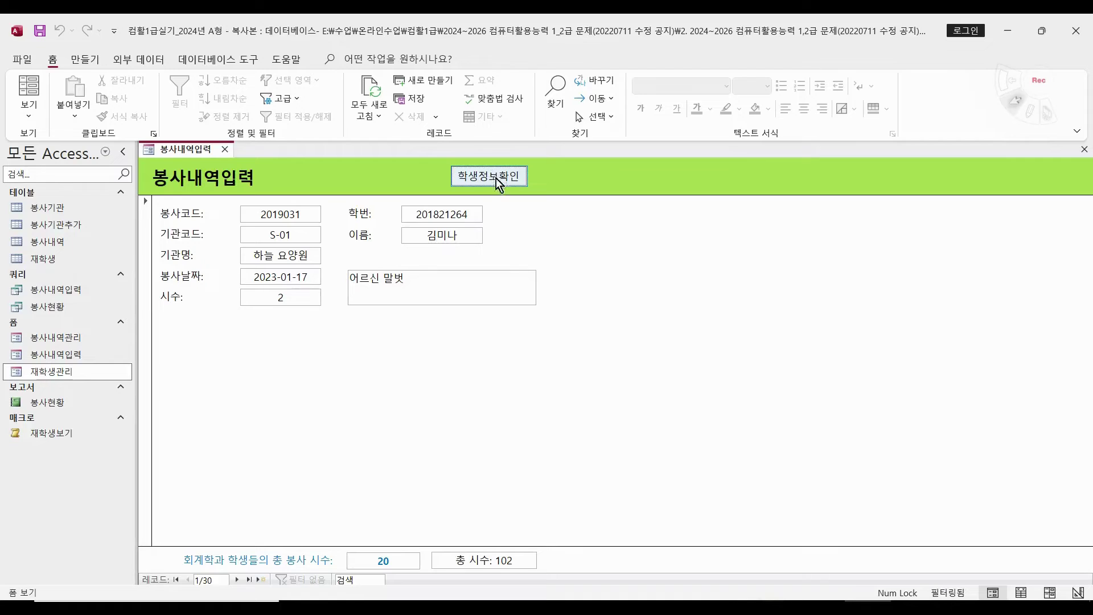
# Step: Run 학생정보확인 again to check the record in the 재학생관리 form, and close both forms
pyautogui.click(497, 176)
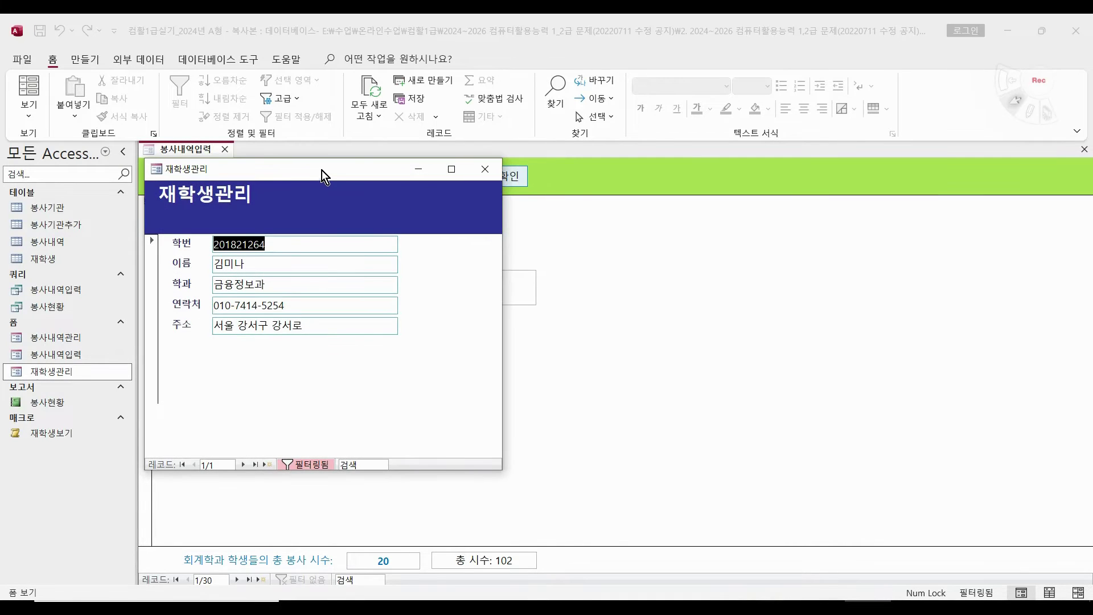
pyautogui.moveTo(322, 169); pyautogui.dragTo(374, 255)
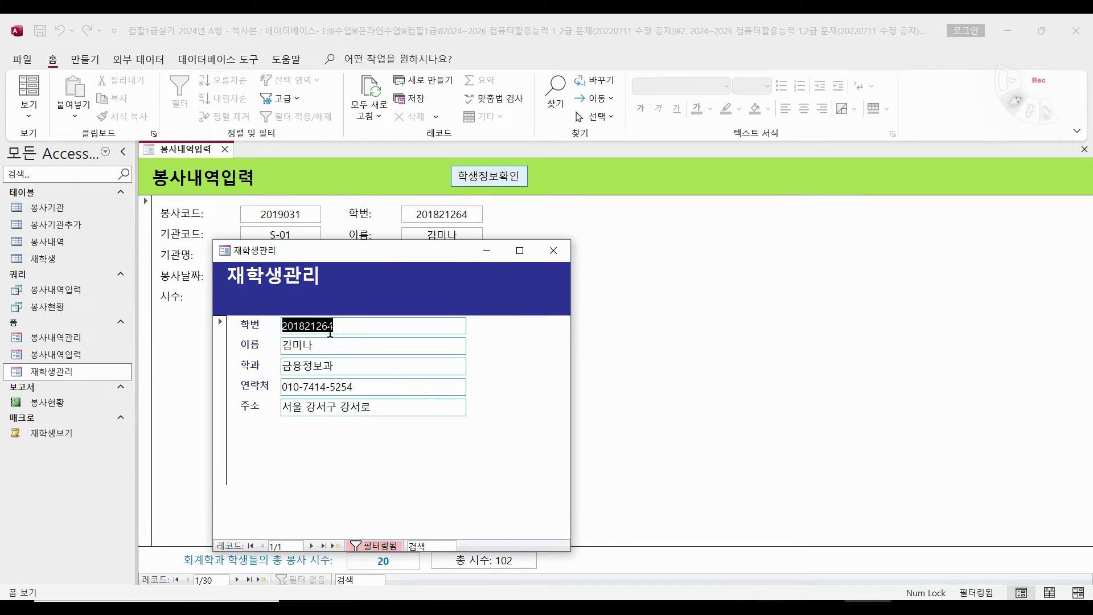
pyautogui.click(558, 257)
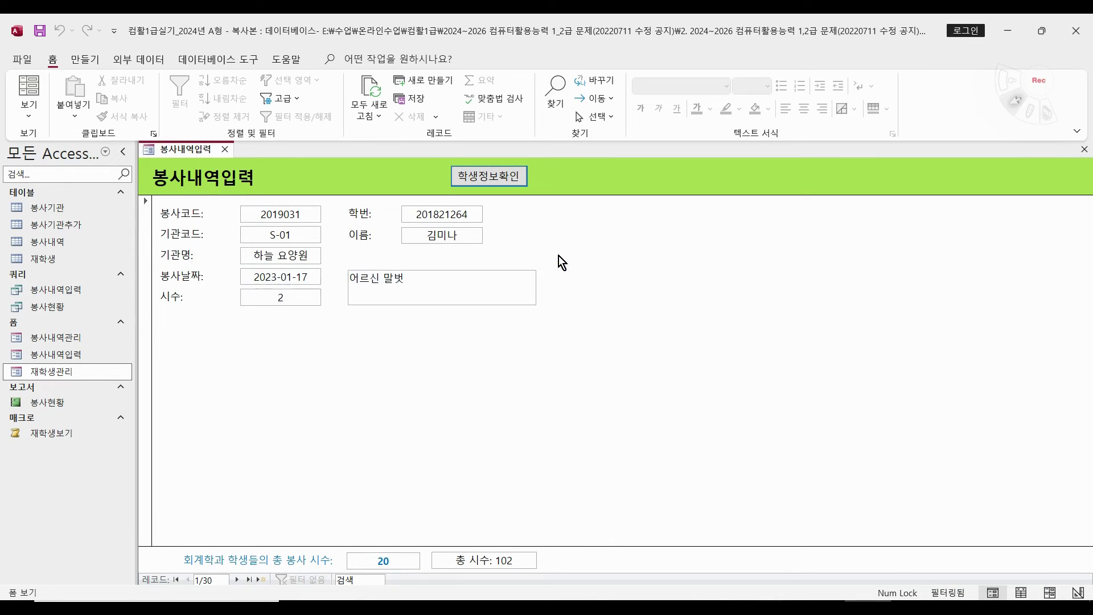
pyautogui.click(226, 149)
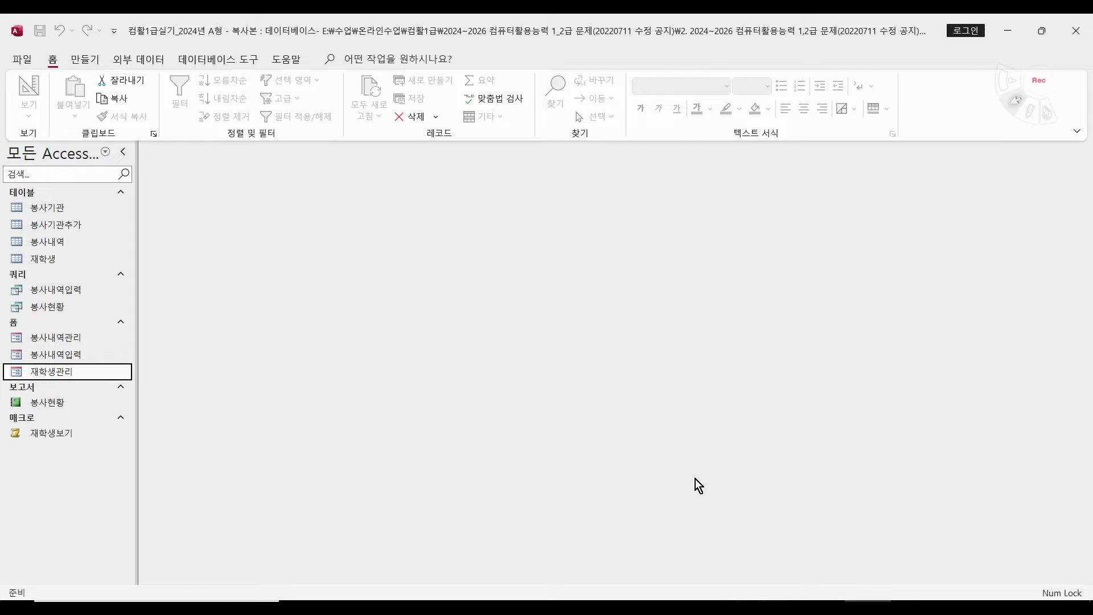
# Step: Switch to the exam PDF, review the 문제2 questions, and read 문제3 question 1 on the 봉사현황 report
pyautogui.hotkey('alt', 'Tab')
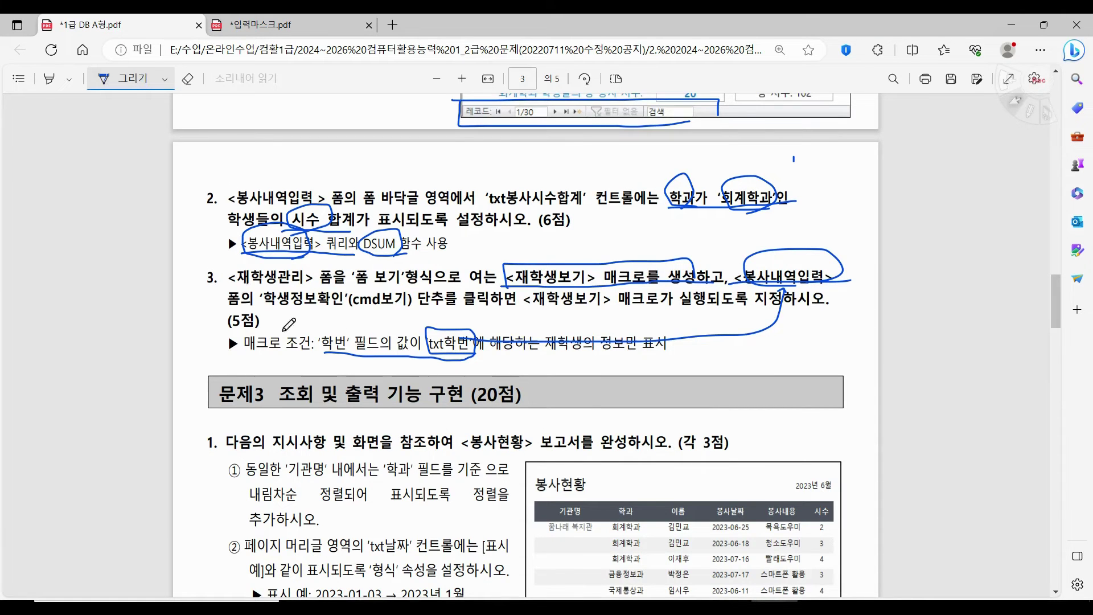
pyautogui.scroll(5, 317, 291)
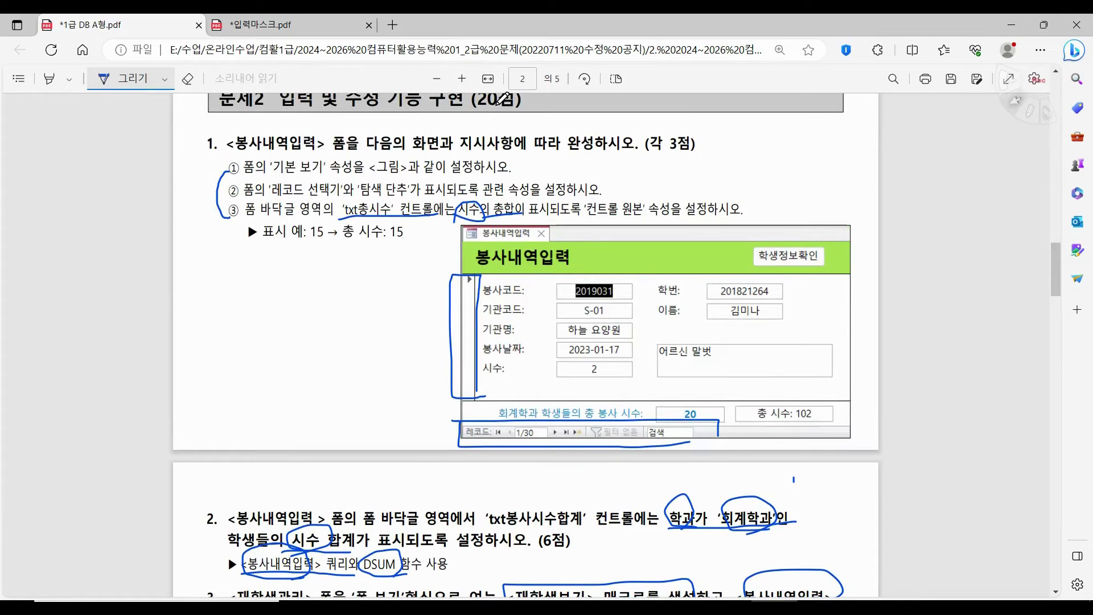
pyautogui.scroll(-5, 496, 104)
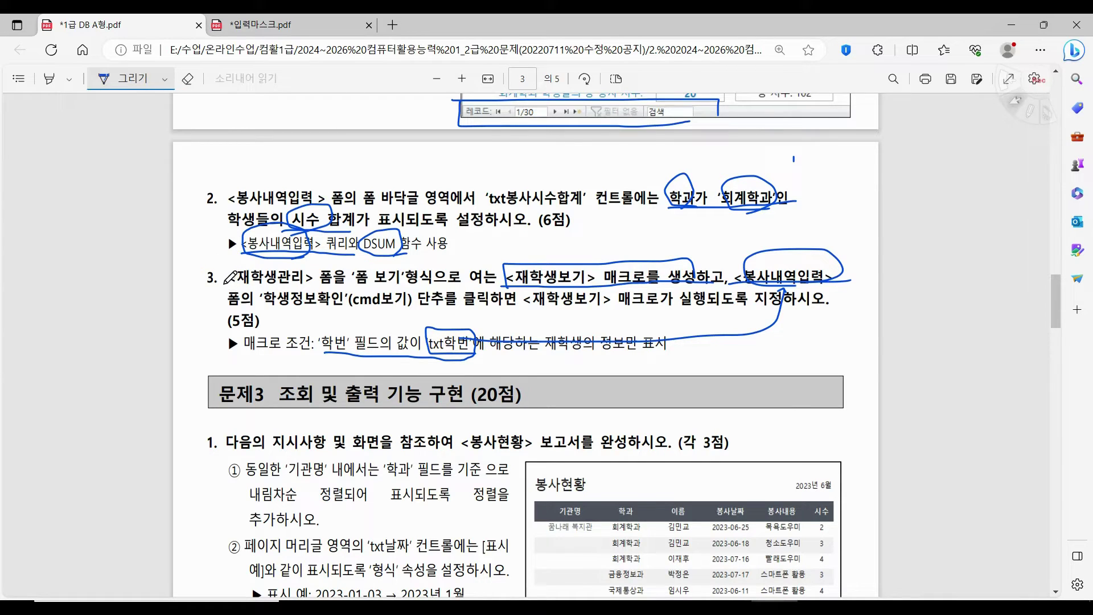
pyautogui.scroll(-1, 235, 275)
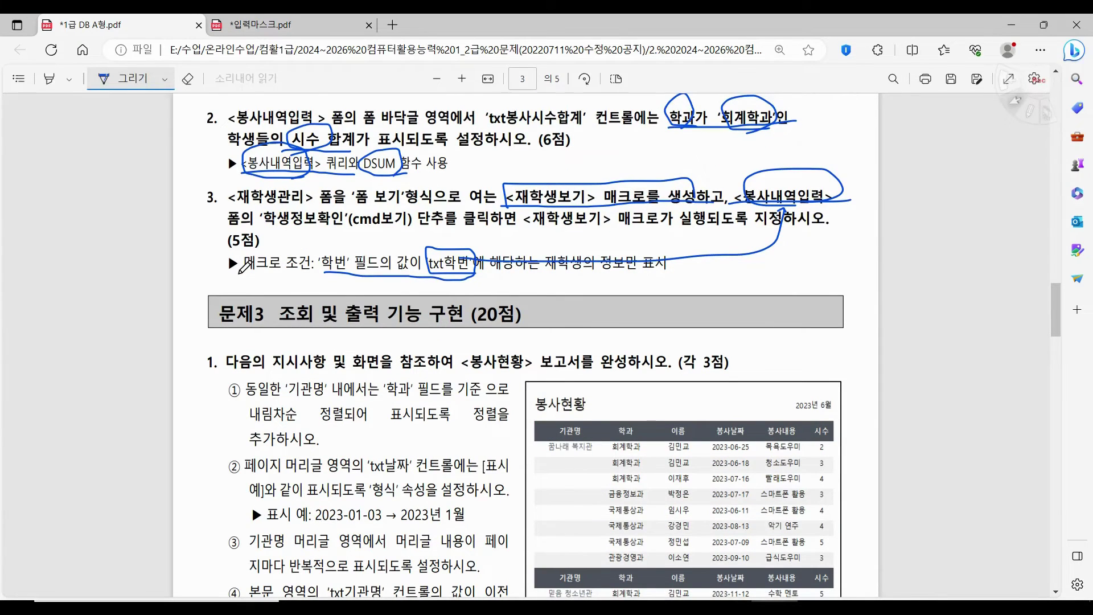
pyautogui.scroll(-2, 245, 265)
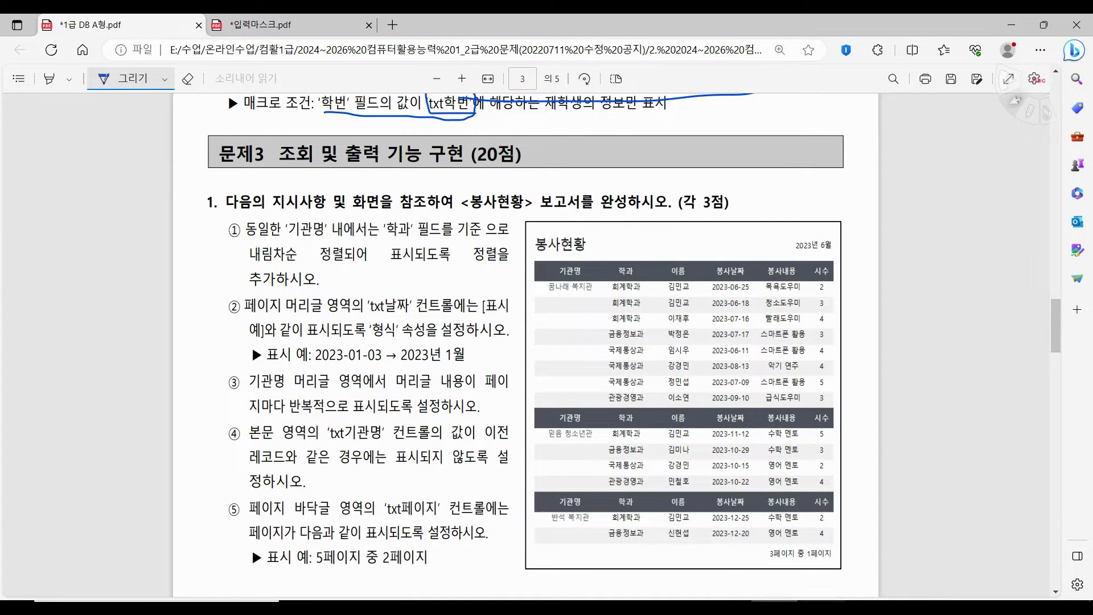
# Step: Return to Access and open the 봉사현황 report in Design View
pyautogui.hotkey('alt', 'Tab')
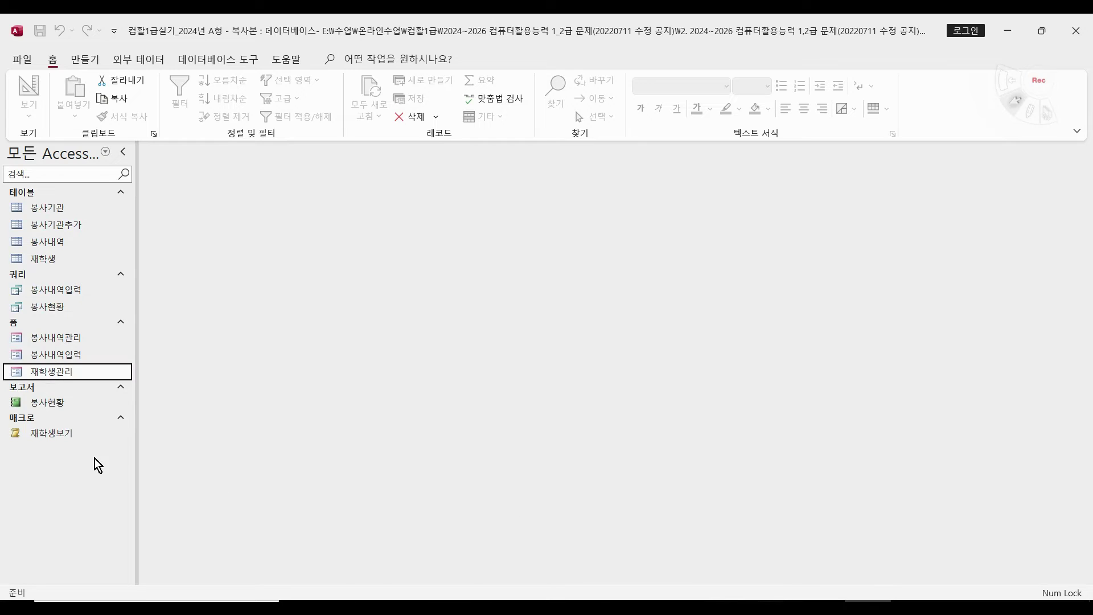
pyautogui.click(73, 401)
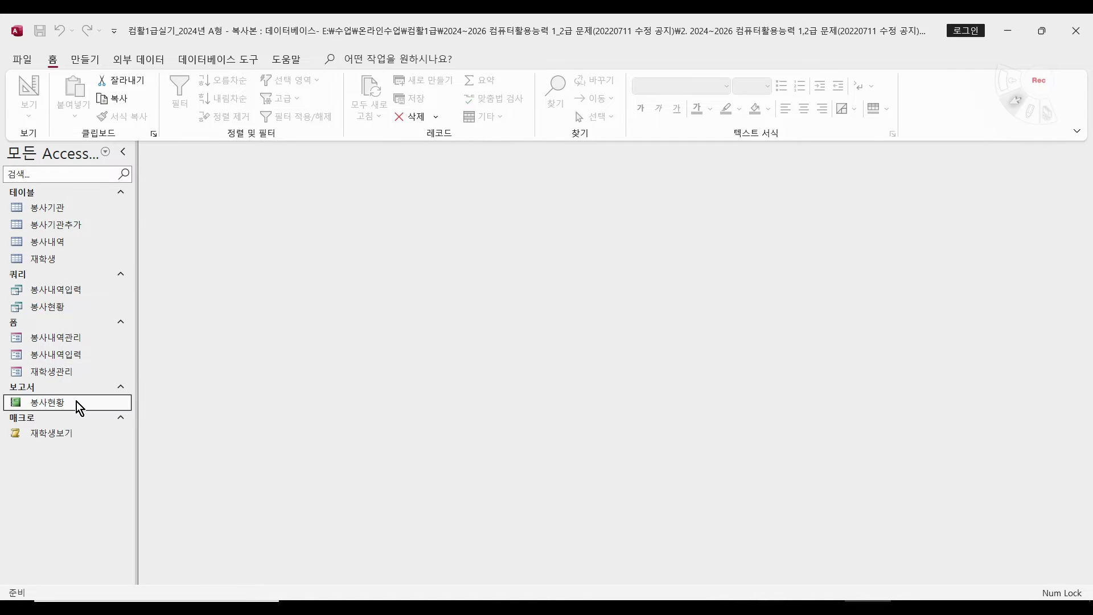
pyautogui.rightClick(77, 401)
pyautogui.click(136, 174)
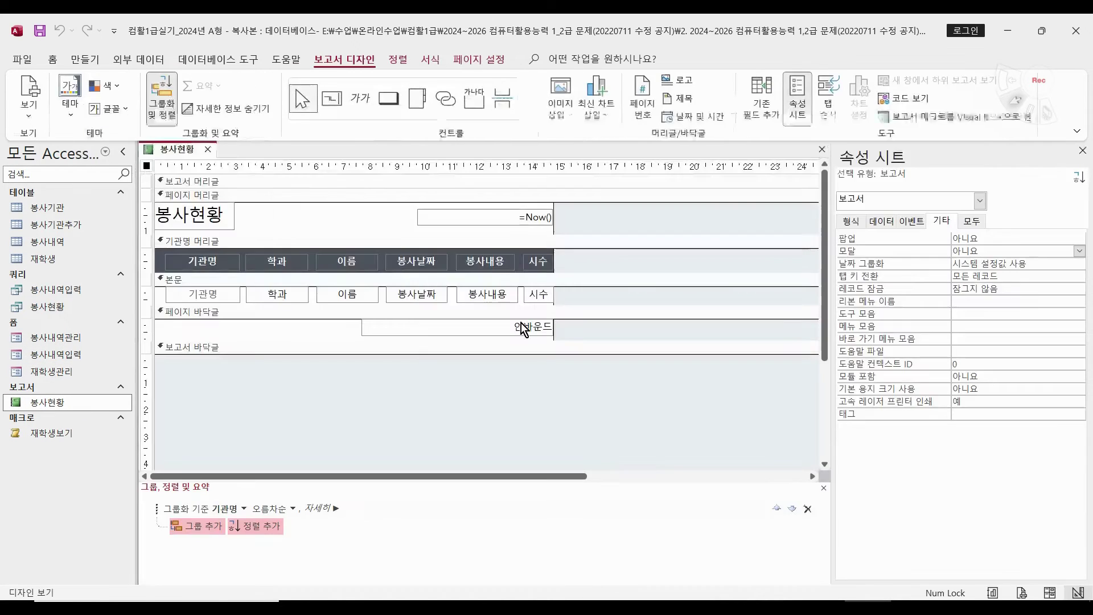
# Step: Recheck the sort requirement in the exam PDF and add a descending 학과 sort within the 기관명 group of the 봉사현황 report
pyautogui.click(775, 609)
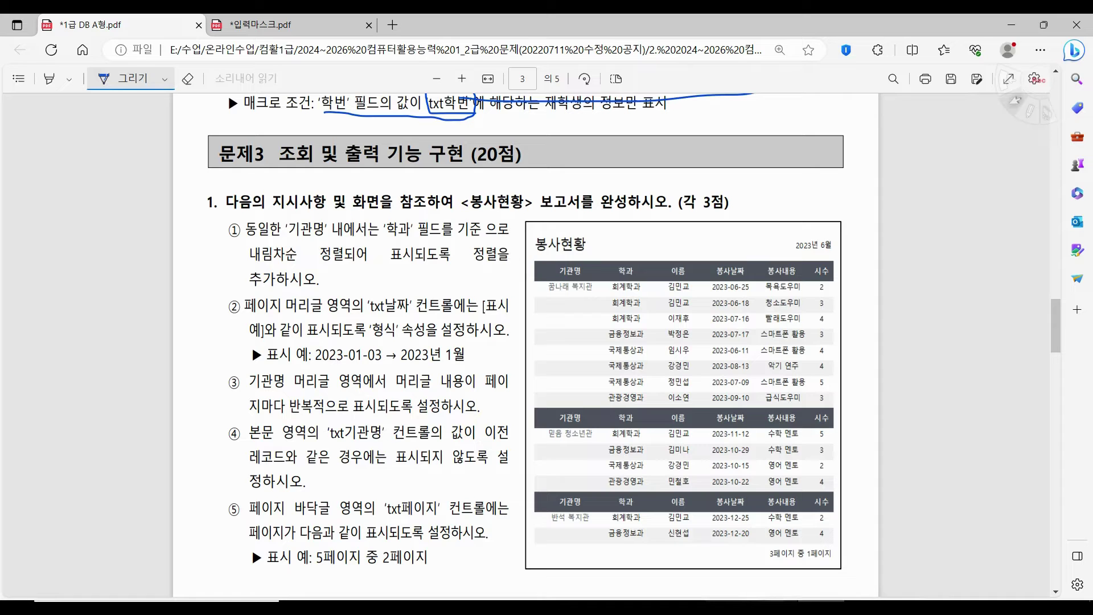
pyautogui.click(866, 607)
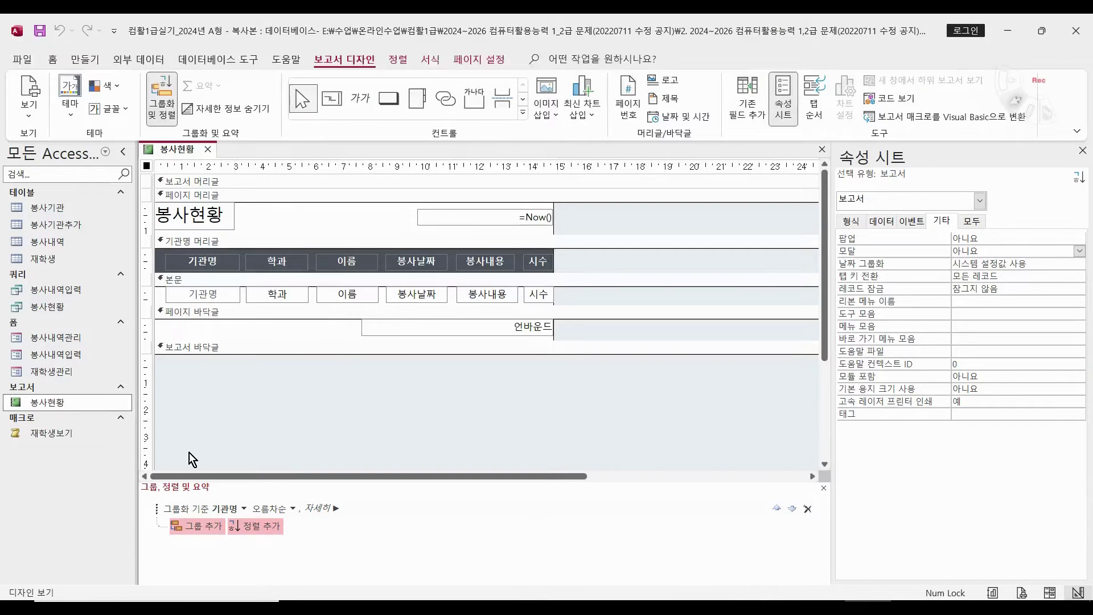
pyautogui.click(161, 100)
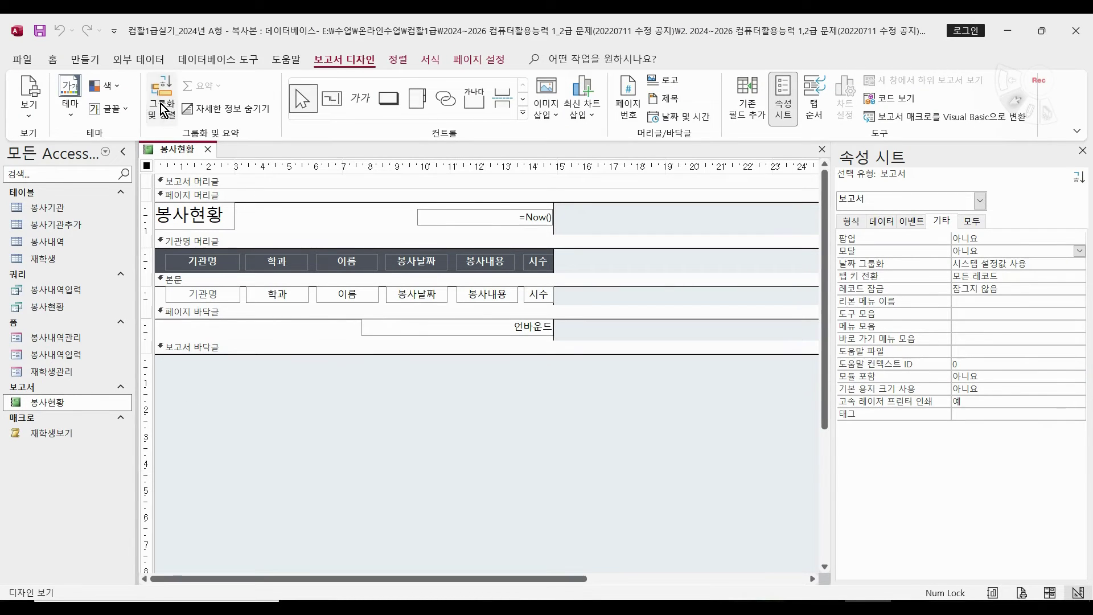
pyautogui.click(161, 100)
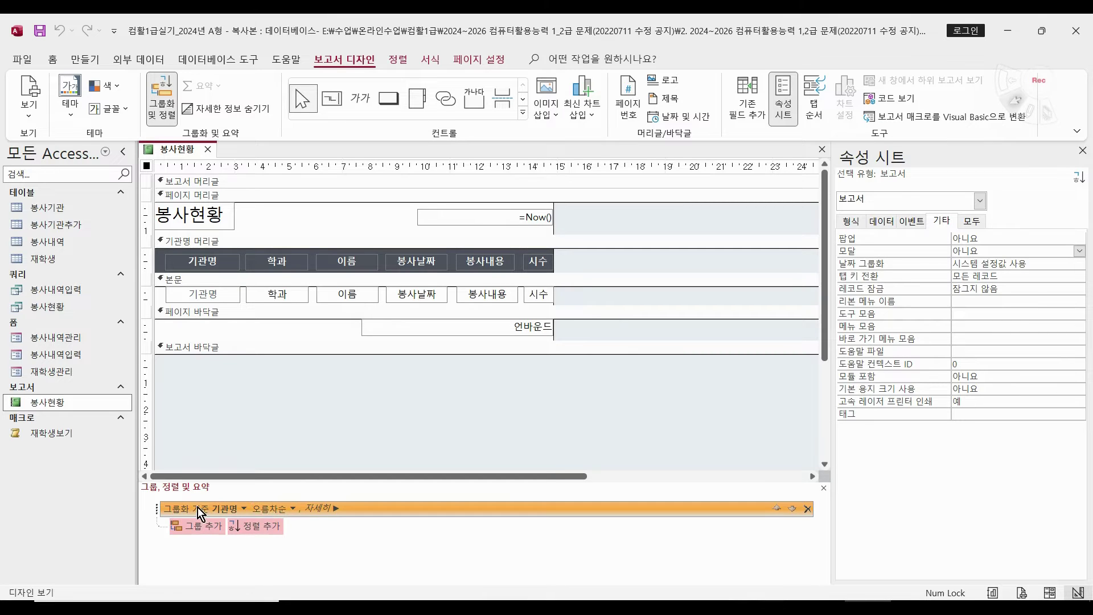
pyautogui.click(256, 526)
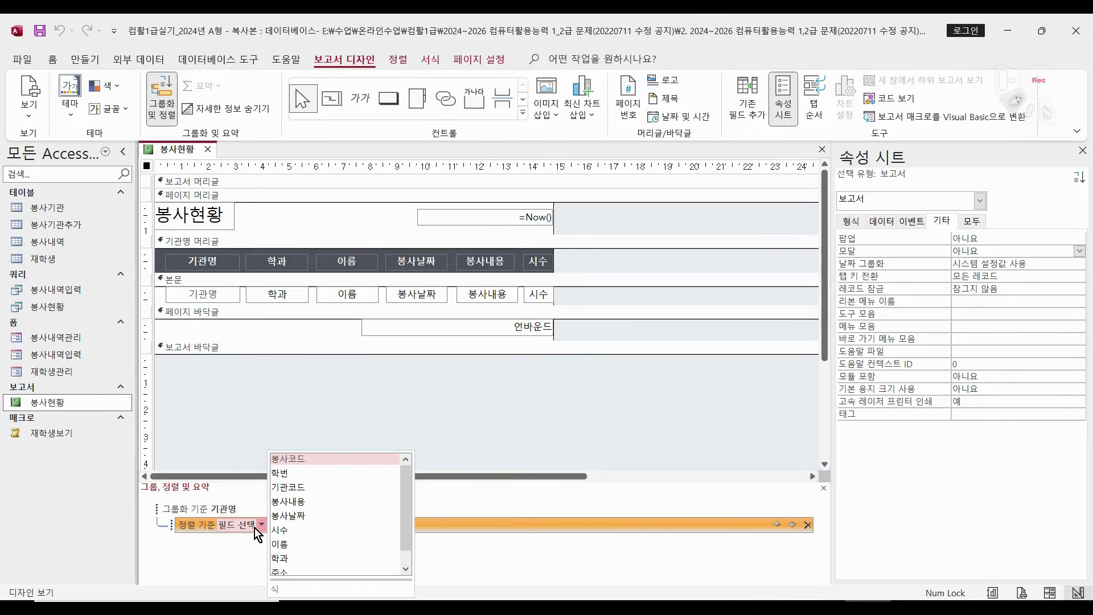
pyautogui.click(296, 560)
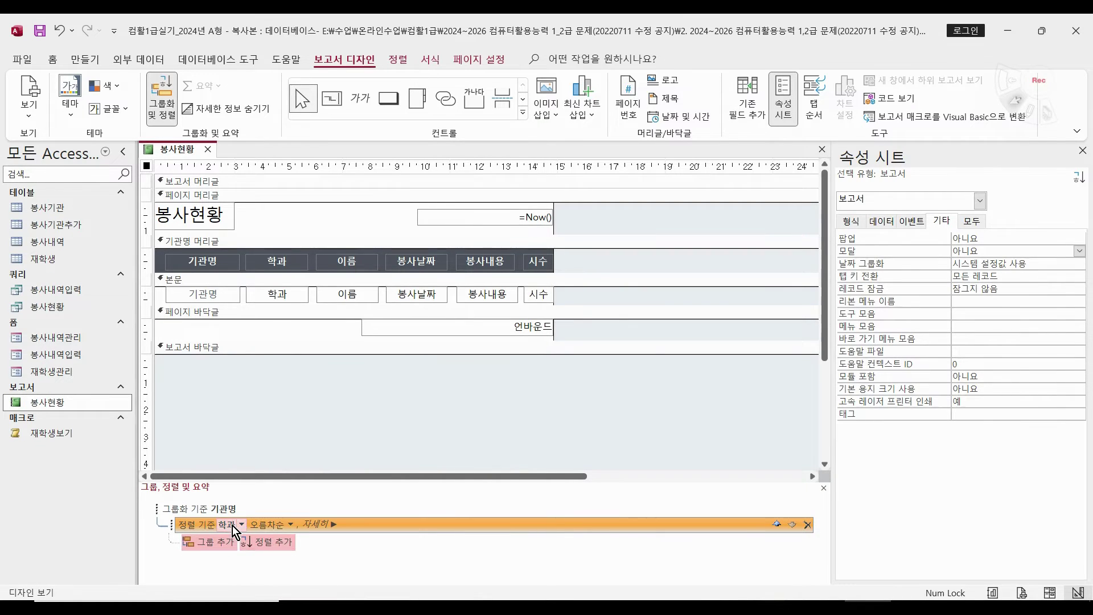
pyautogui.click(290, 524)
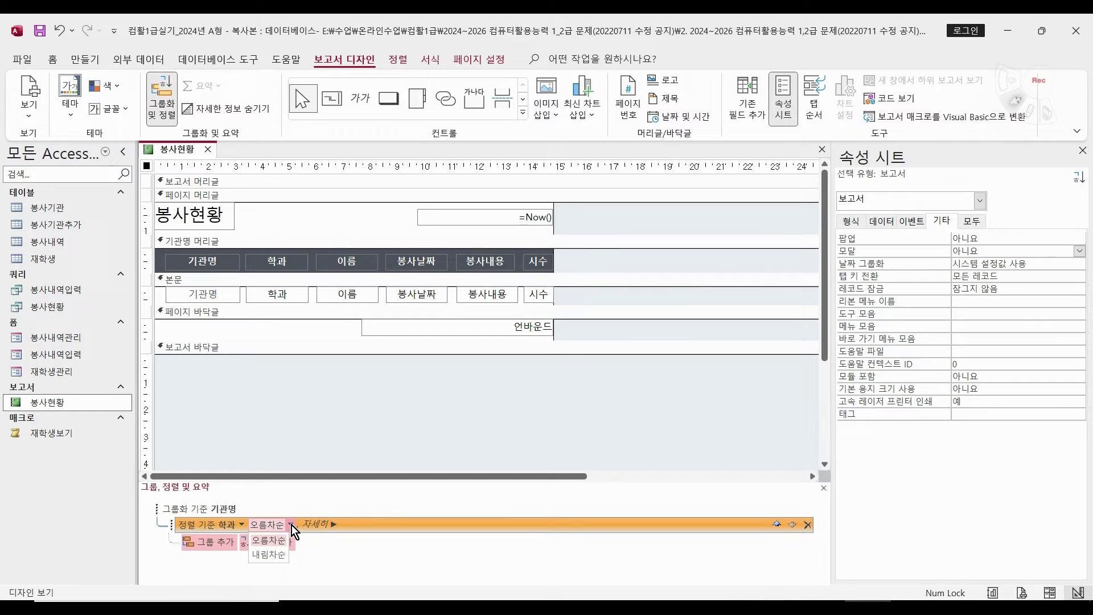
pyautogui.click(271, 555)
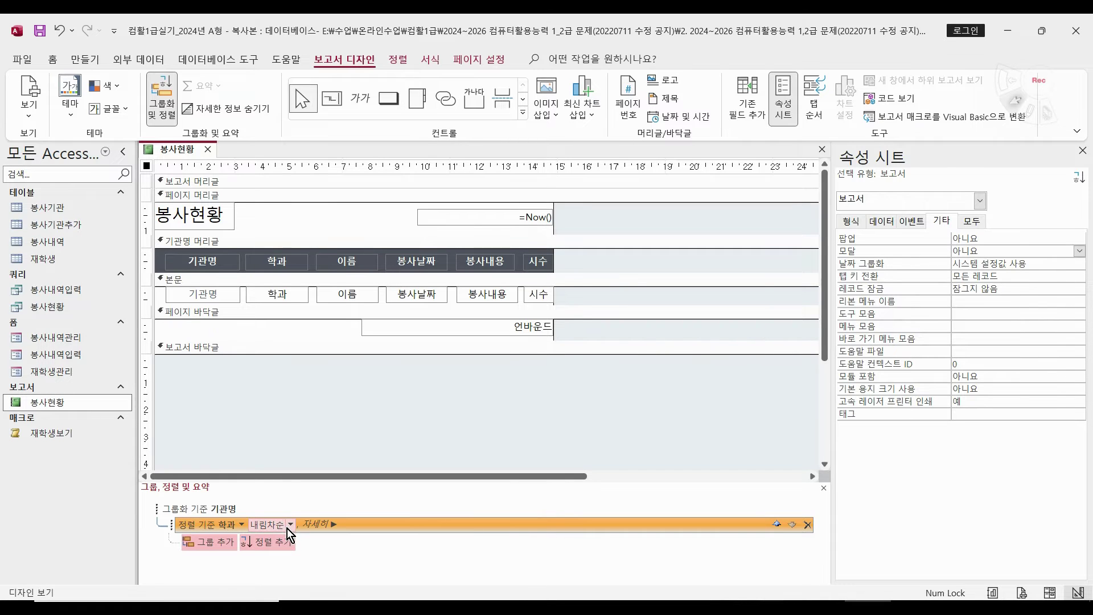
# Step: Select the txt날짜 control in the page header and underline its 형식 requirement and the 2023년 1월 example in the exam PDF
pyautogui.hotkey('alt', 'Tab')
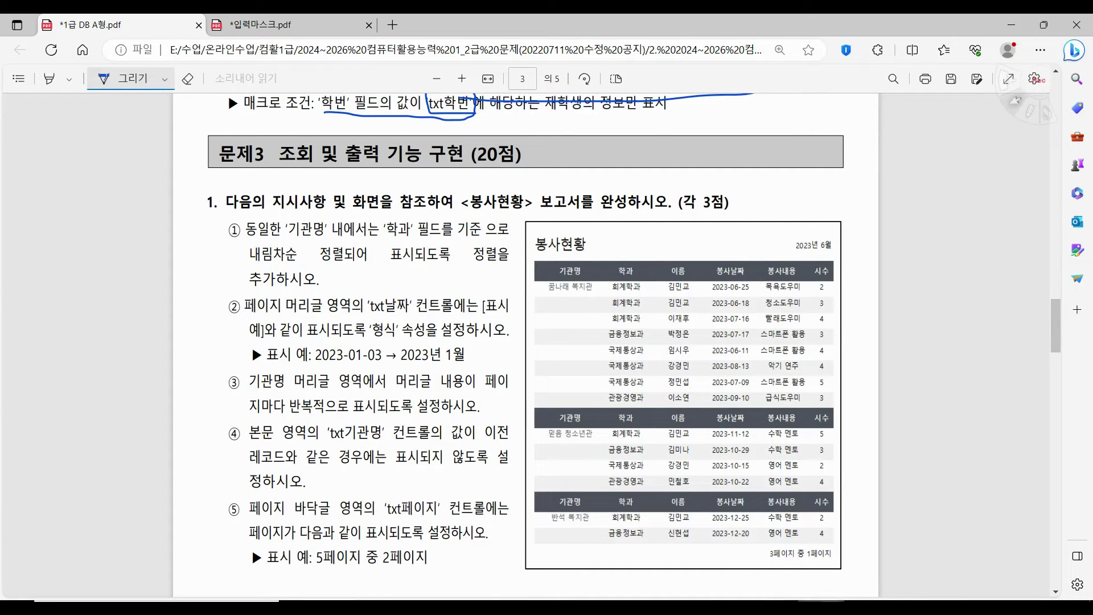
pyautogui.hotkey('alt', 'Tab')
pyautogui.click(215, 196)
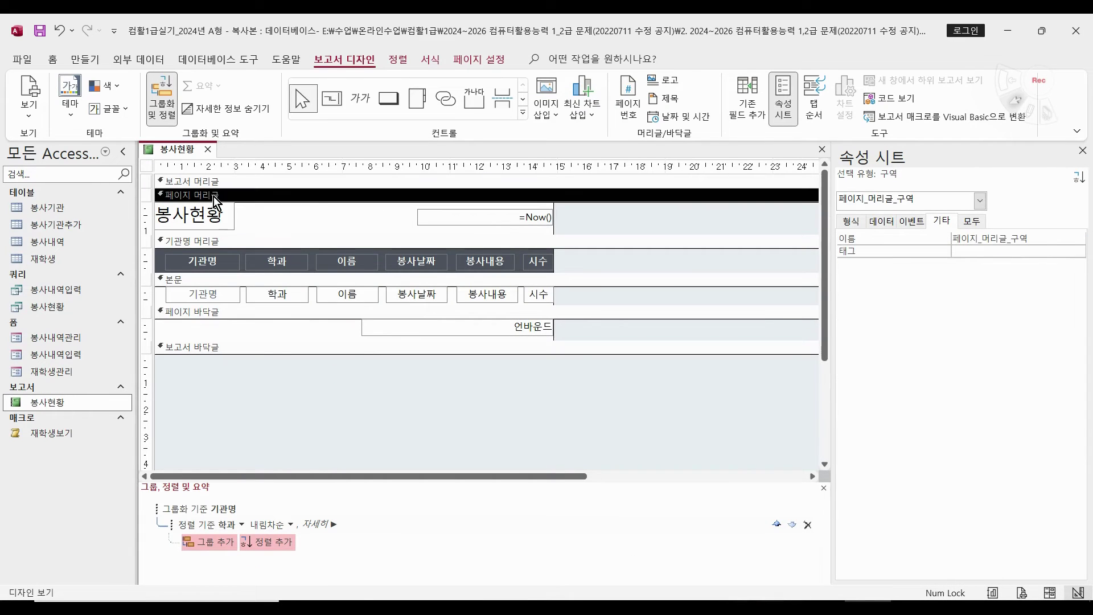
pyautogui.click(482, 221)
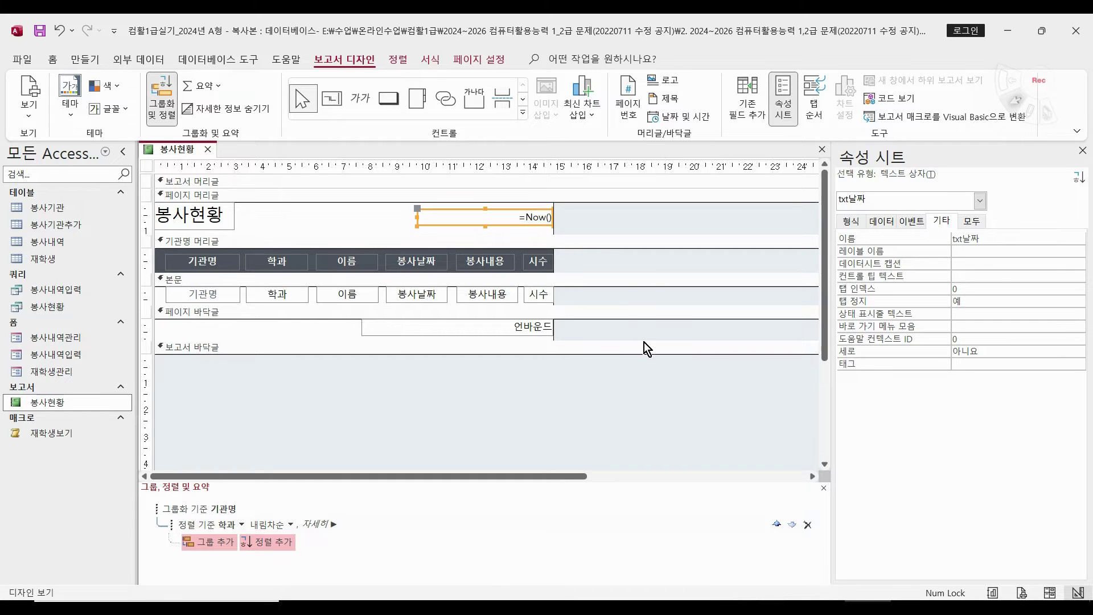
pyautogui.hotkey('alt', 'Tab')
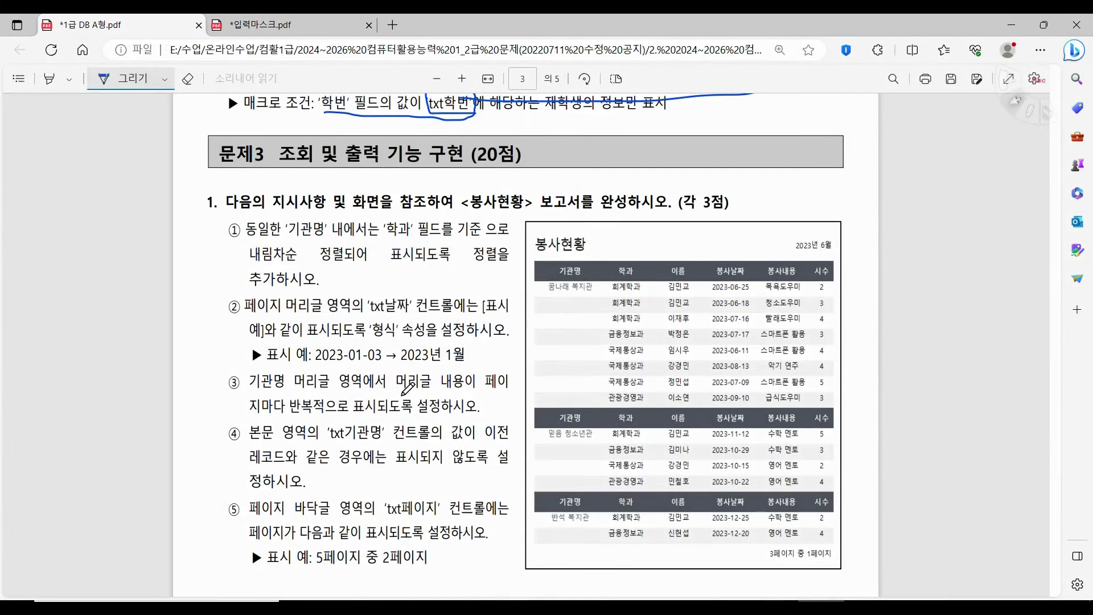
pyautogui.moveTo(401, 361); pyautogui.dragTo(466, 361)
pyautogui.moveTo(373, 337); pyautogui.dragTo(436, 336)
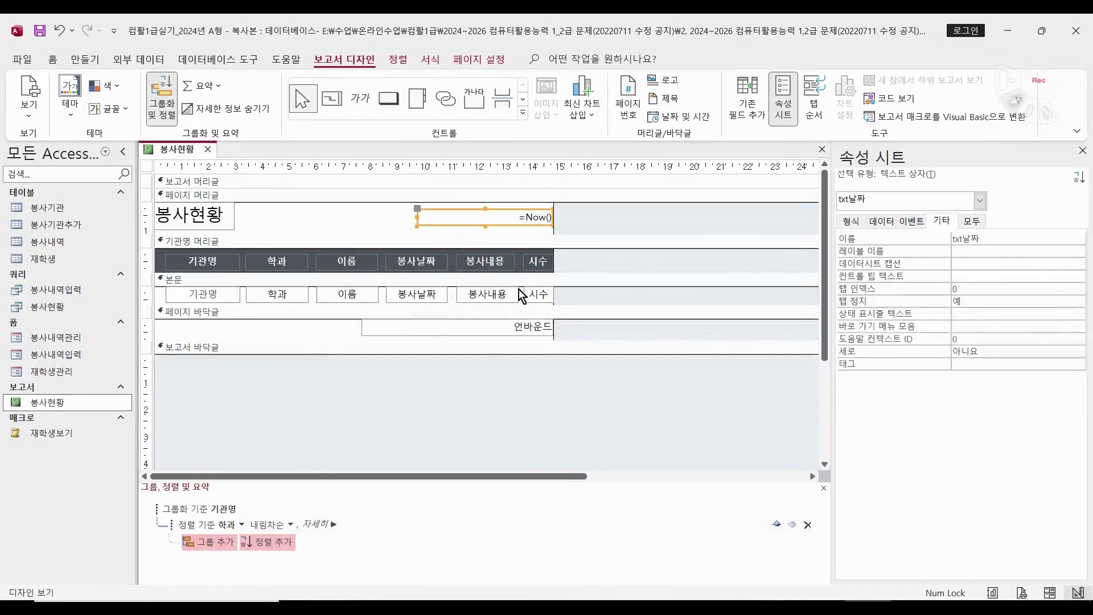
# Step: Set the 형식 property of the txt날짜 control to yyyy년 m월
pyautogui.click(855, 221)
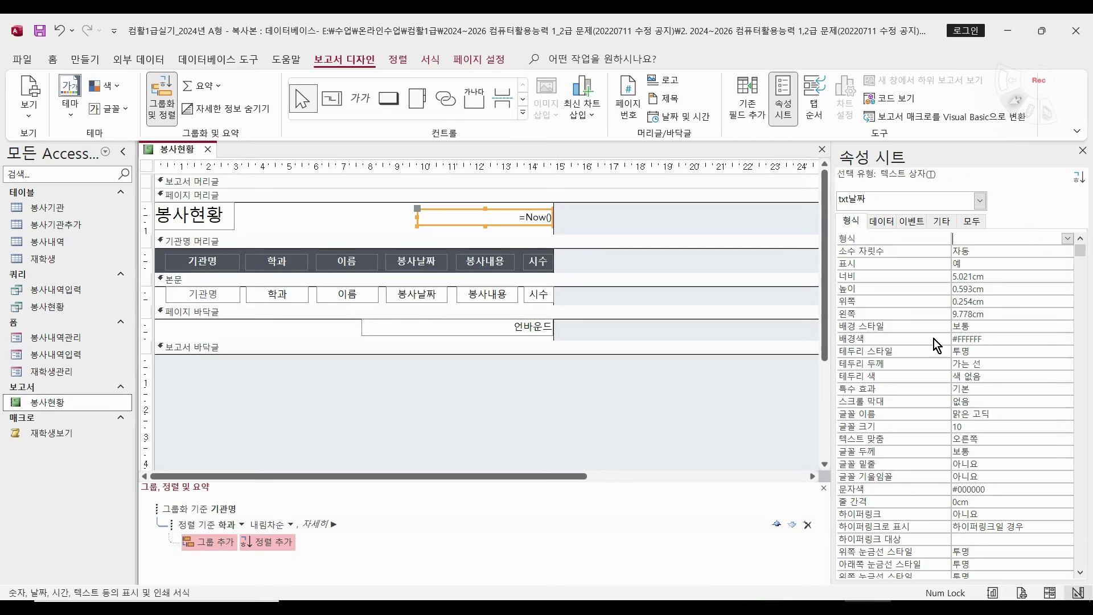
pyautogui.write('ㅛ')
pyautogui.press('BackSpace')
pyautogui.write('yyyy년 m월')
pyautogui.press('Return')
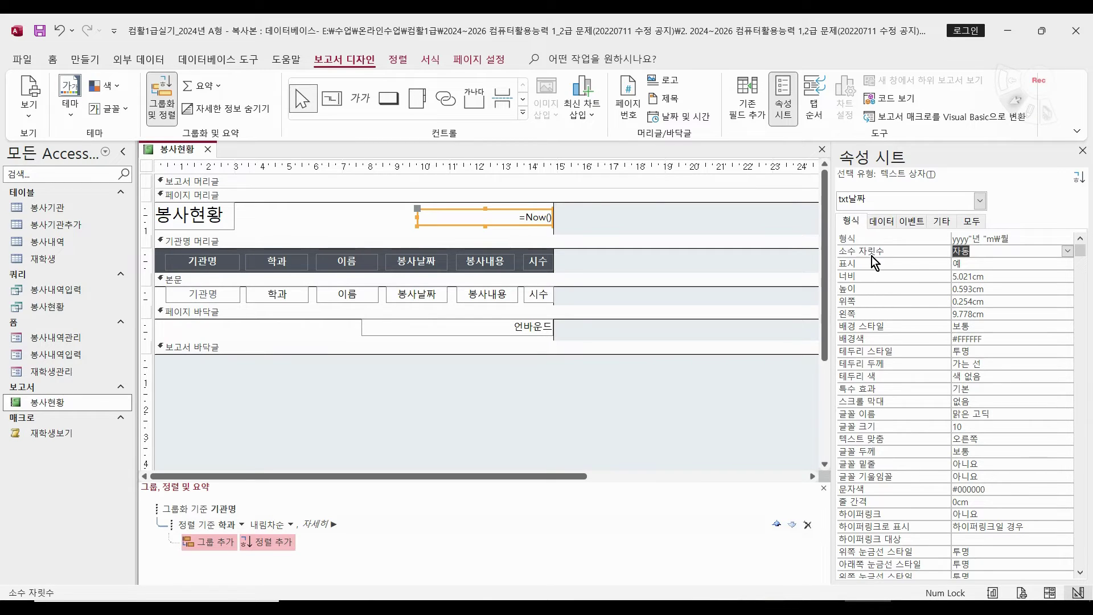
# Step: Examine the 형식 property value of the txt날짜 control up close
pyautogui.moveTo(1022, 237); pyautogui.dragTo(951, 238)
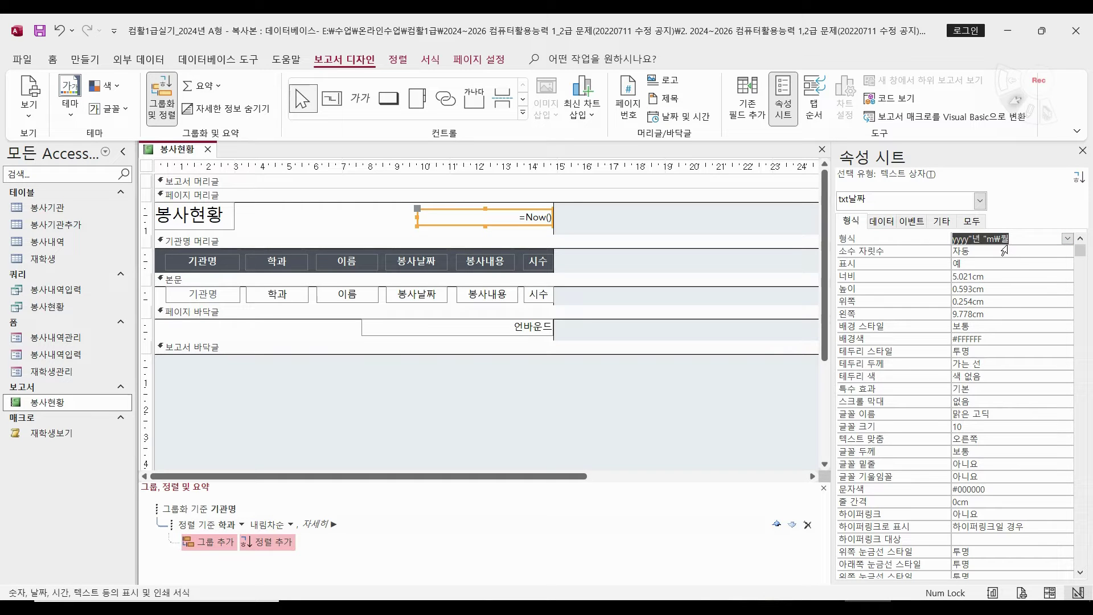
pyautogui.hotkey('ctrl', '2')
pyautogui.scroll(3, 979, 264)
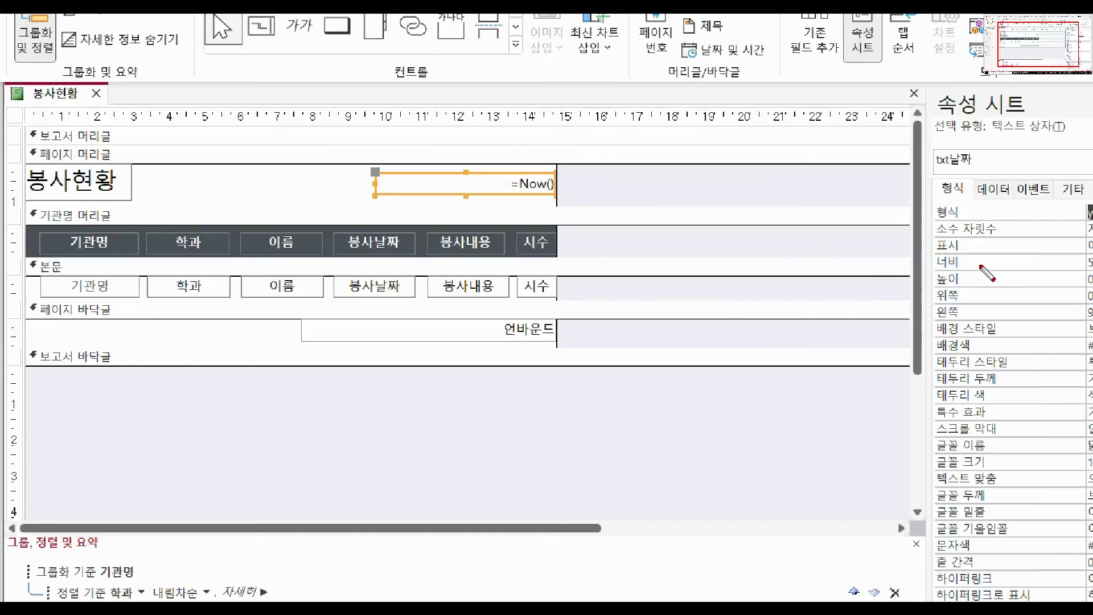
pyautogui.scroll(-3, 979, 265)
pyautogui.scroll(3, 1060, 249)
pyautogui.scroll(-3, 1061, 251)
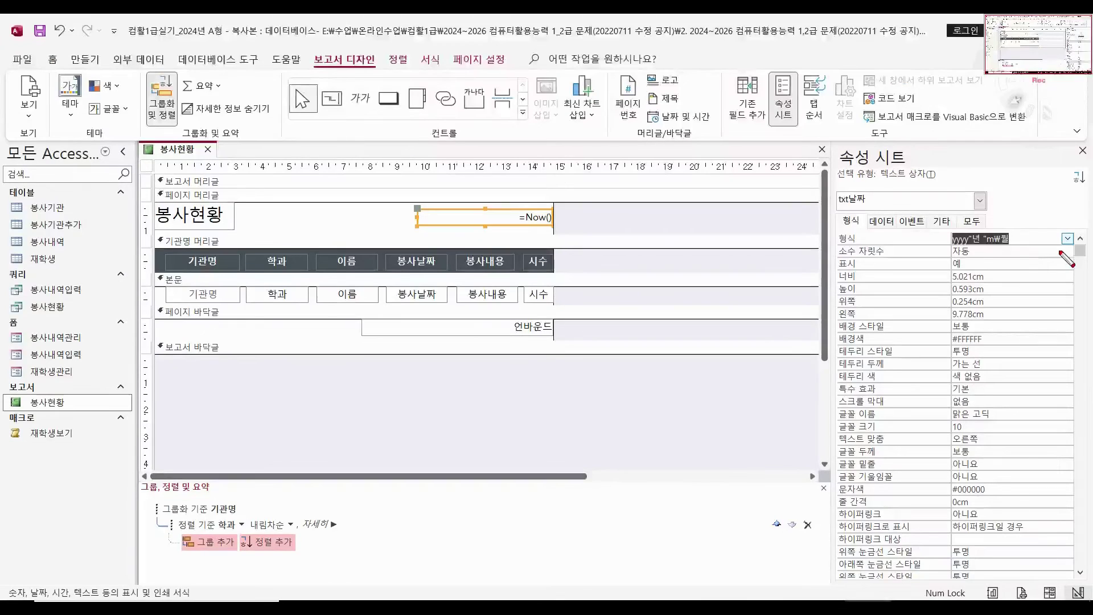
pyautogui.scroll(1, 1024, 244)
pyautogui.moveTo(1070, 244)
pyautogui.mouseDown()
pyautogui.moveTo(1034, 246)
pyautogui.moveTo(1024, 216)
pyautogui.moveTo(1066, 249)
pyautogui.mouseUp()
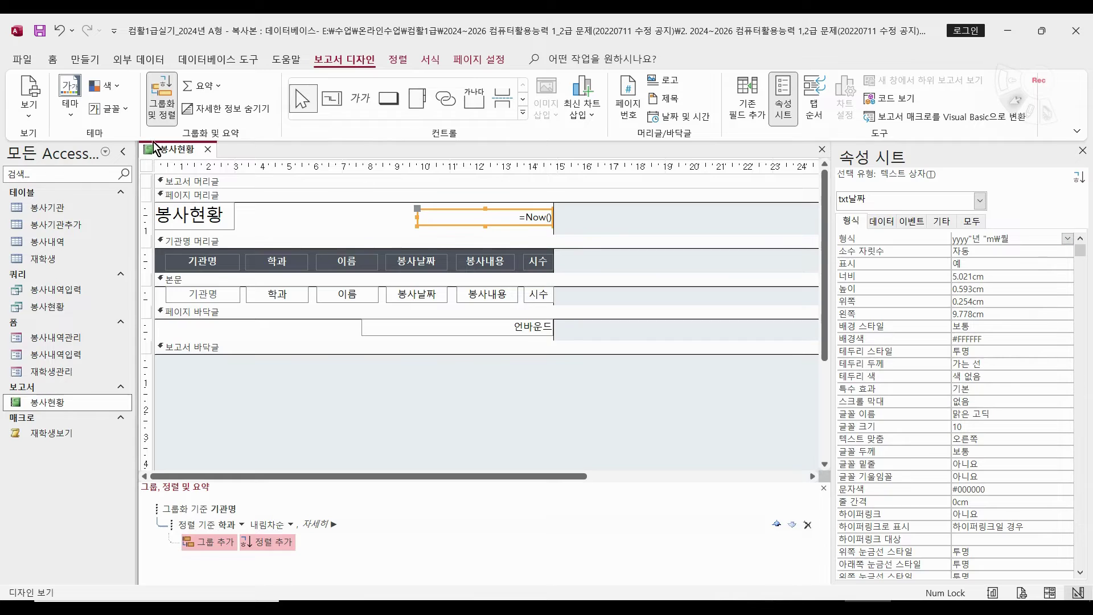
# Step: Bring up the available views for the 봉사현황 report
pyautogui.click(29, 110)
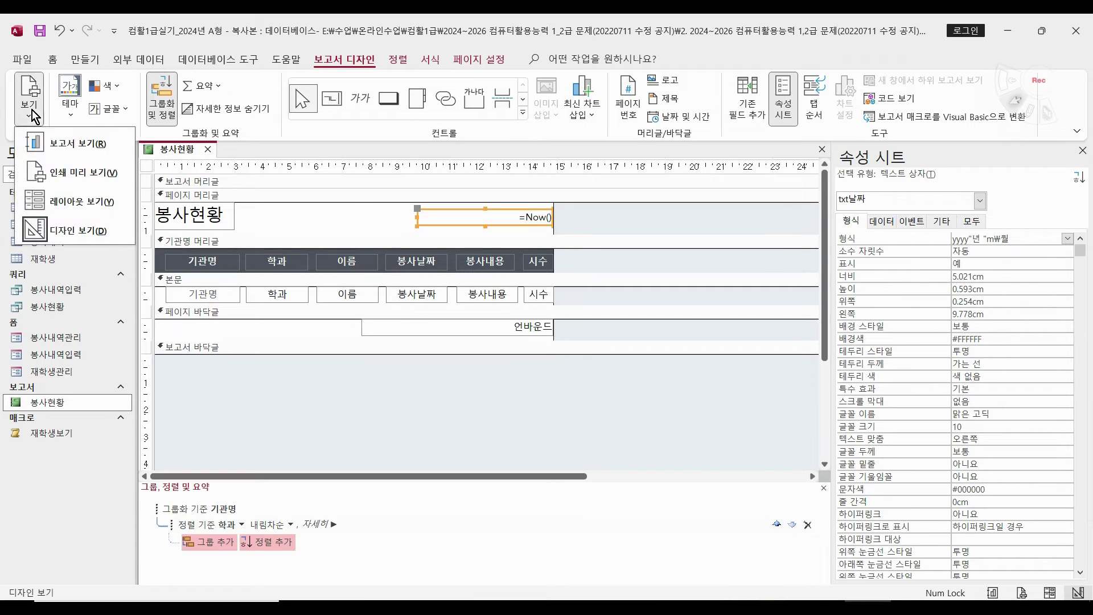
# Step: Check the date format in the 봉사현황 report's page header in an enlarged print preview, and return to design view
pyautogui.click(89, 170)
pyautogui.click(626, 391)
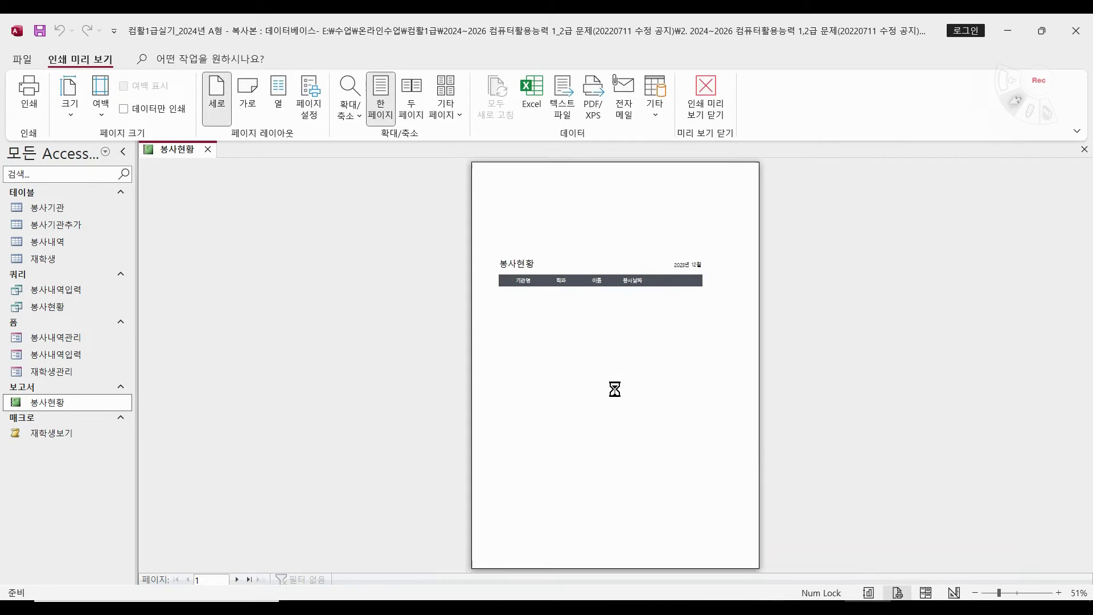
pyautogui.click(655, 272)
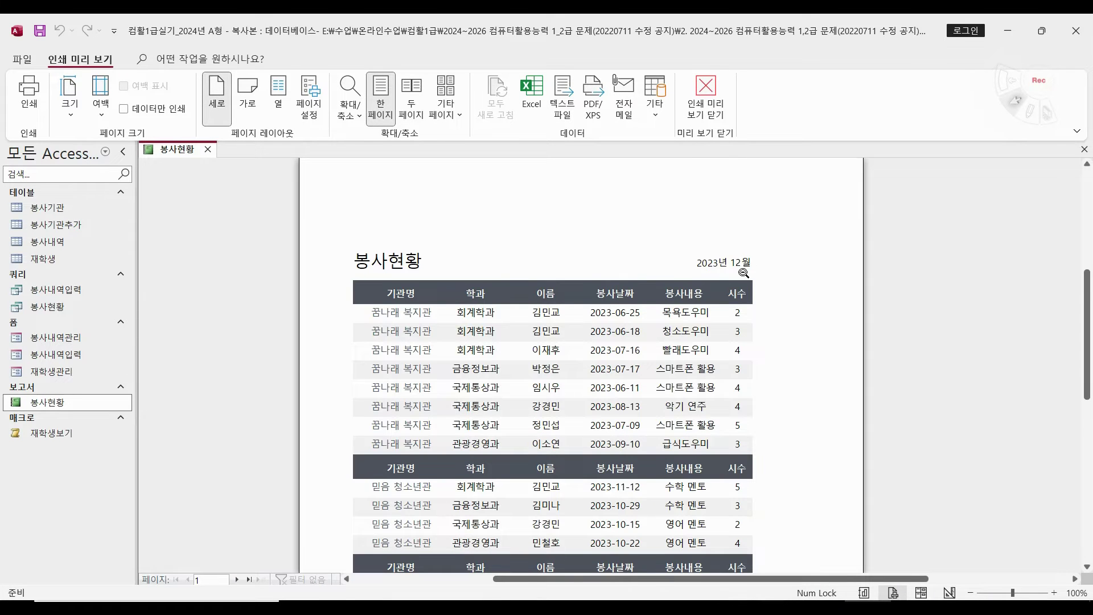
pyautogui.click(705, 98)
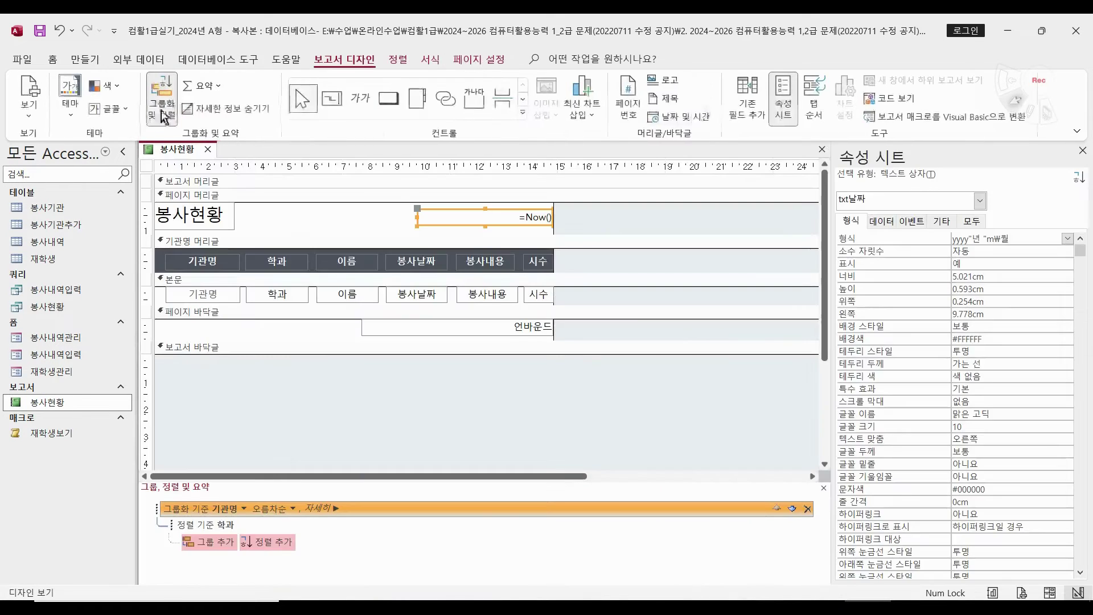
pyautogui.click(25, 116)
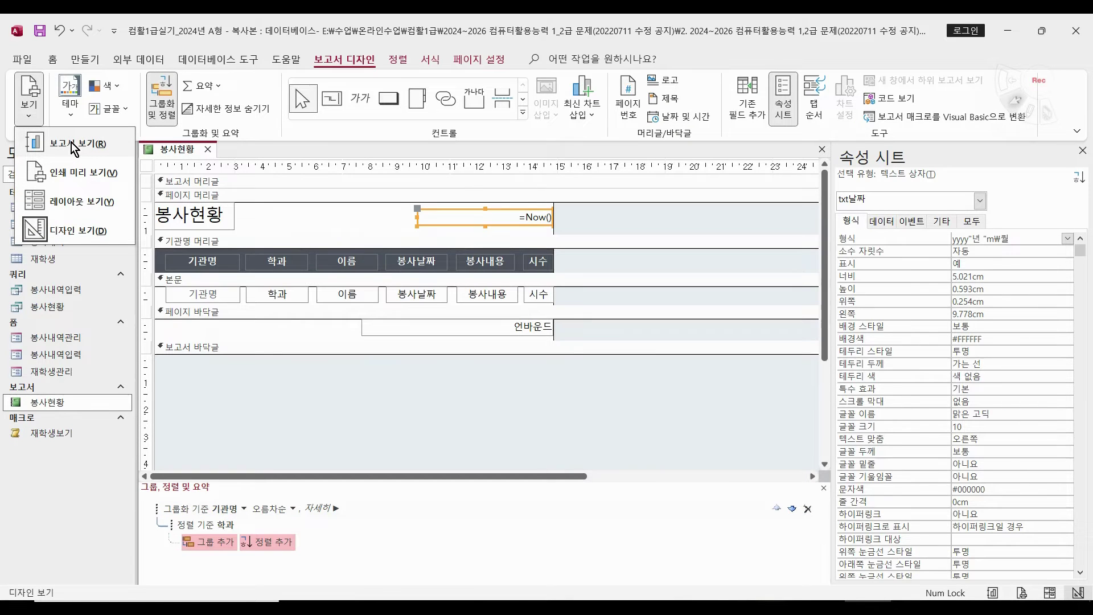
pyautogui.click(497, 418)
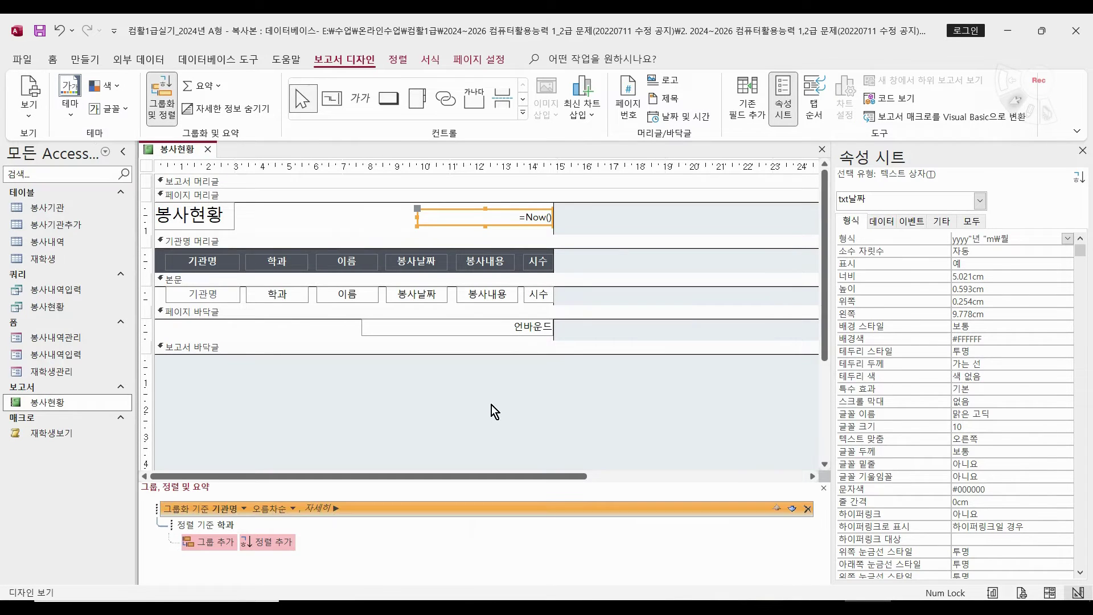
# Step: Consult the repeating-header instruction in the exam PDF in Edge, and in Access set the 기관명 머리글 section's 반복 실행 구역 property to 예
pyautogui.hotkey('alt', 'Tab')
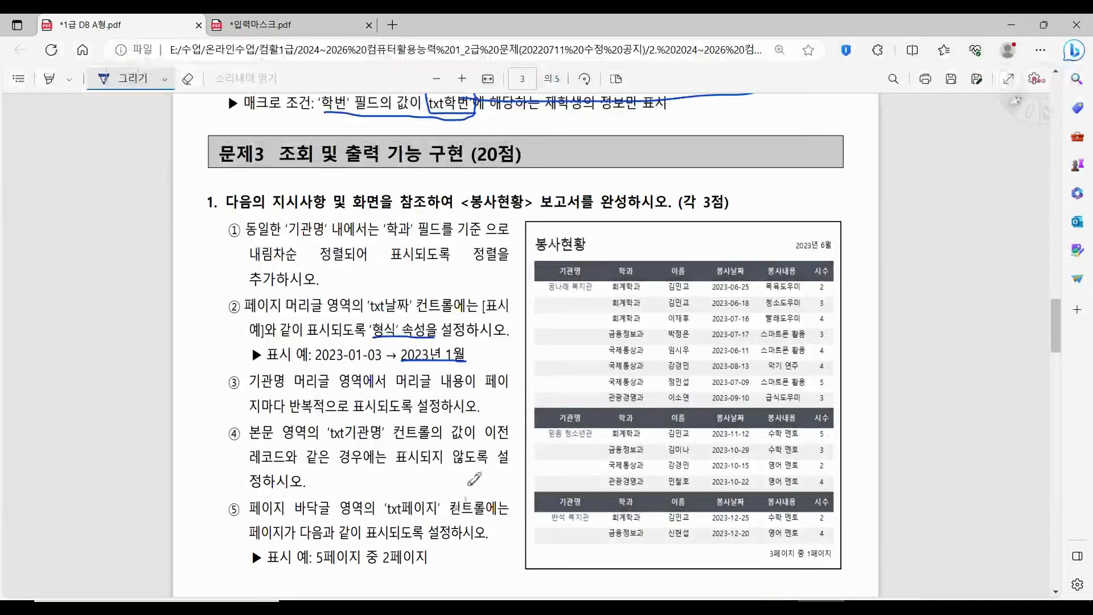
pyautogui.scroll(-3, 385, 400)
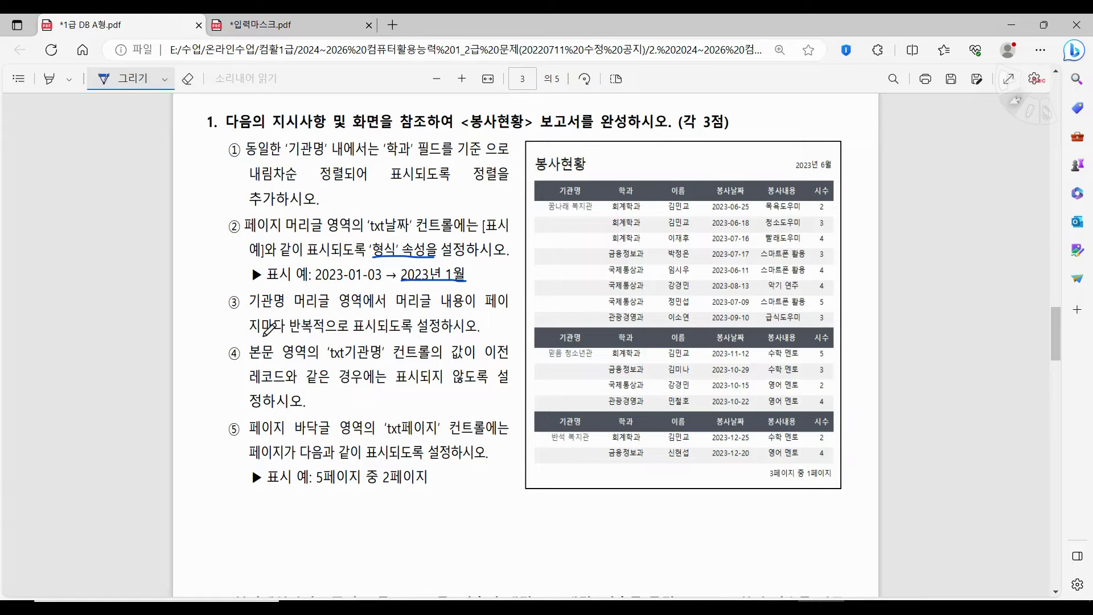
pyautogui.hotkey('alt', 'Tab')
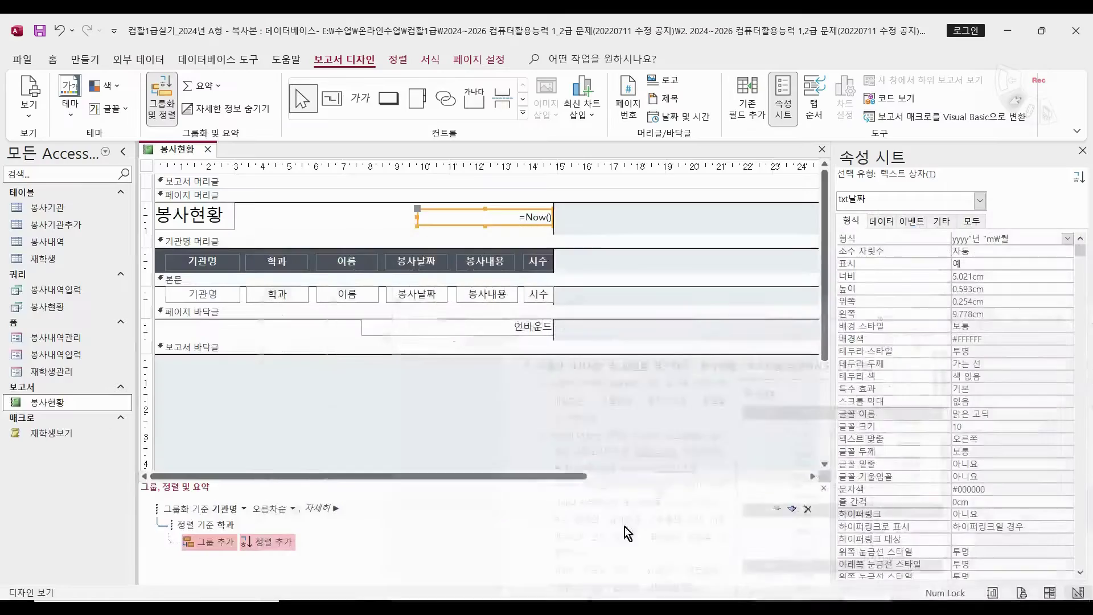
pyautogui.click(223, 241)
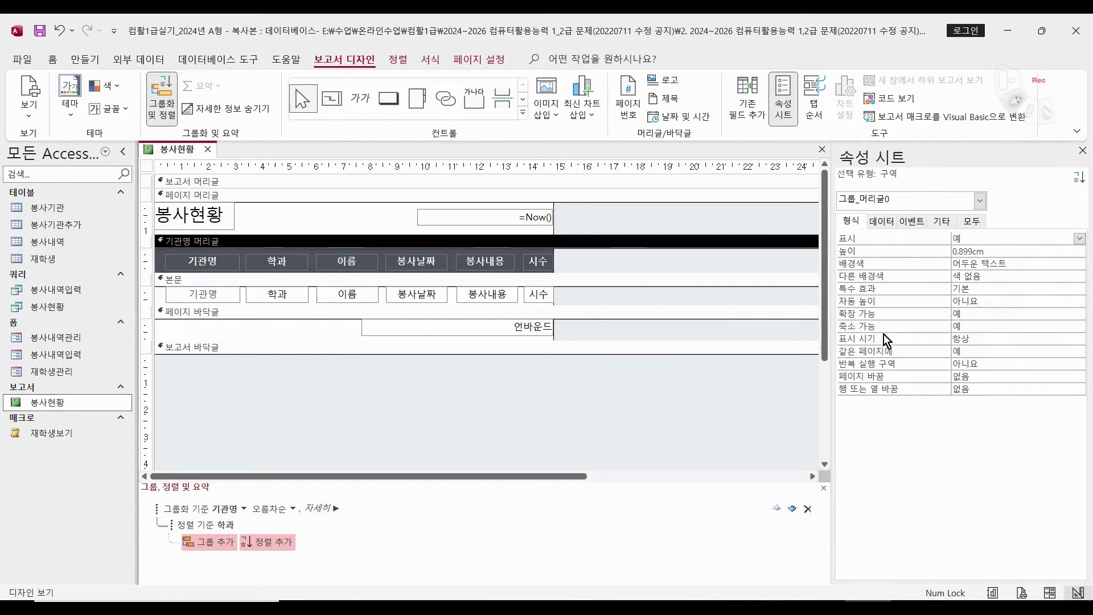
pyautogui.click(999, 365)
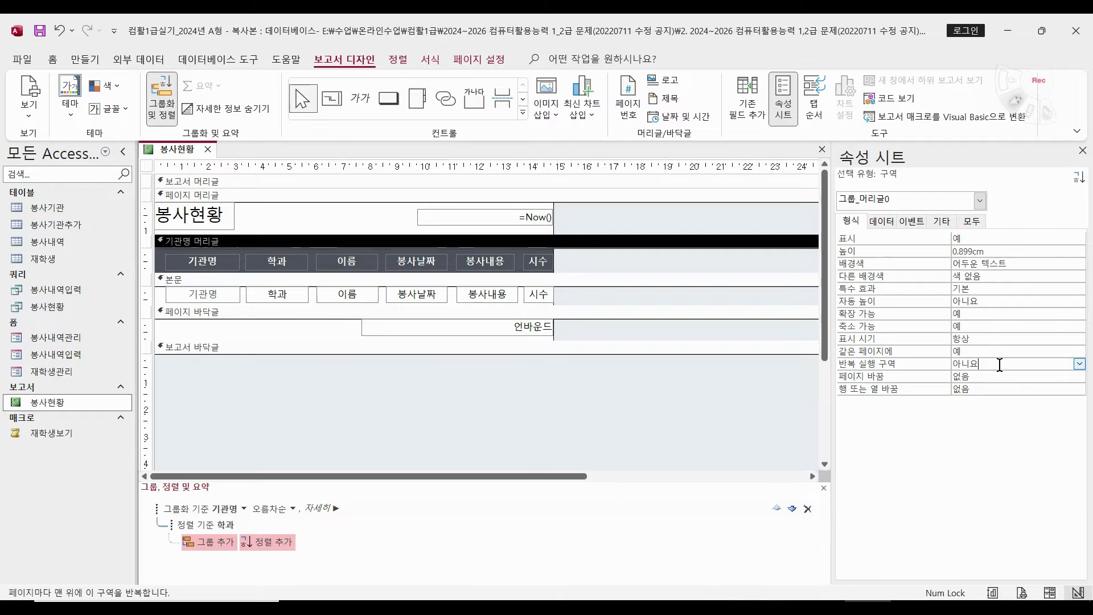
pyautogui.doubleClick(999, 364)
# Step: In the exam PDF in Edge, circle 꿈나래 복지관 in the sample report and draw a line down the blank cells below it
pyautogui.hotkey('alt', 'Tab')
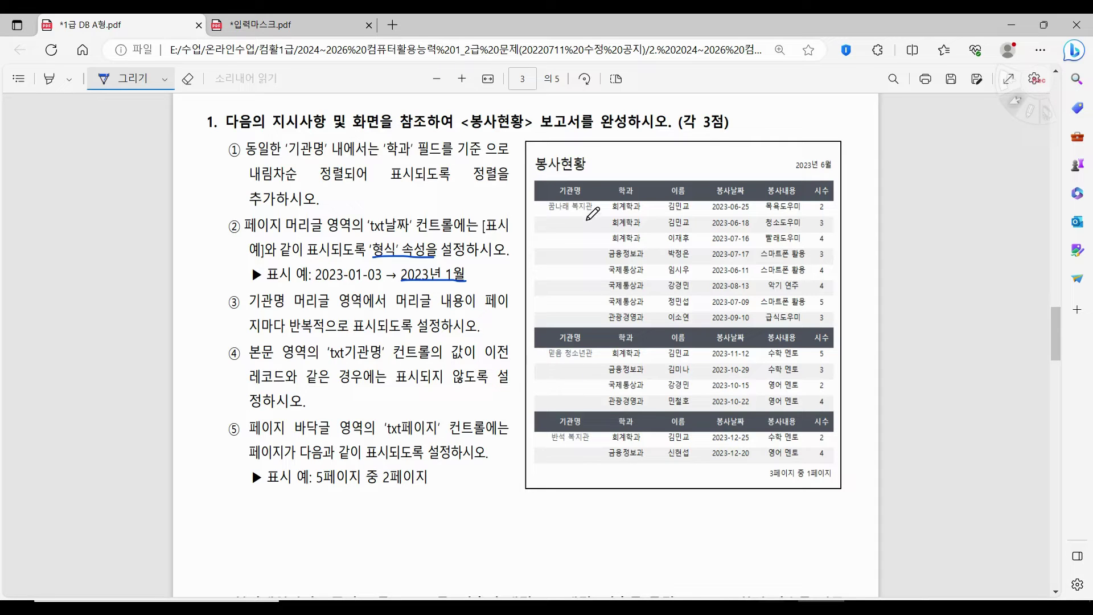
pyautogui.moveTo(592, 198)
pyautogui.mouseDown()
pyautogui.moveTo(569, 206)
pyautogui.moveTo(589, 217)
pyautogui.moveTo(590, 204)
pyautogui.moveTo(576, 215)
pyautogui.moveTo(564, 314)
pyautogui.mouseUp()
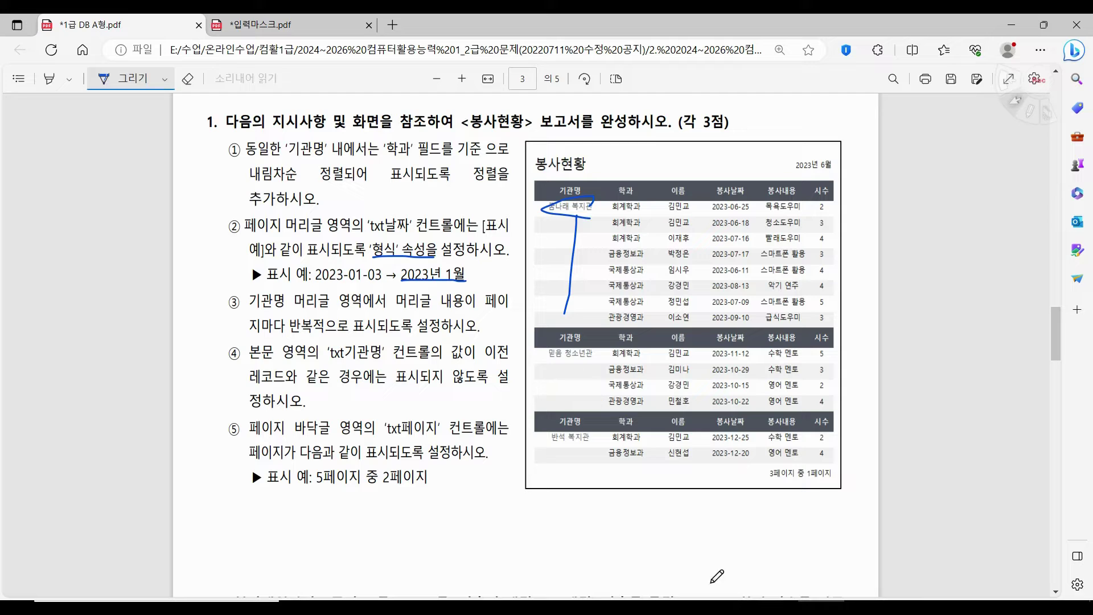
pyautogui.hotkey('alt', 'Tab')
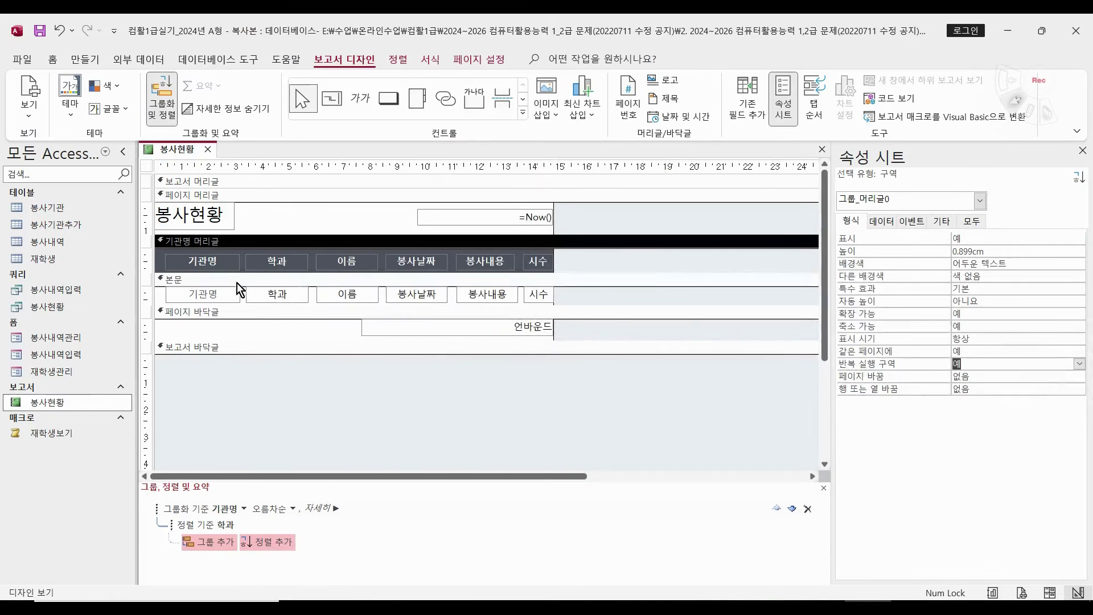
# Step: In Access, set the 중복 내용 숨기기 property of the txt기관명 control in the 본문 section to 예
pyautogui.click(229, 285)
pyautogui.click(218, 295)
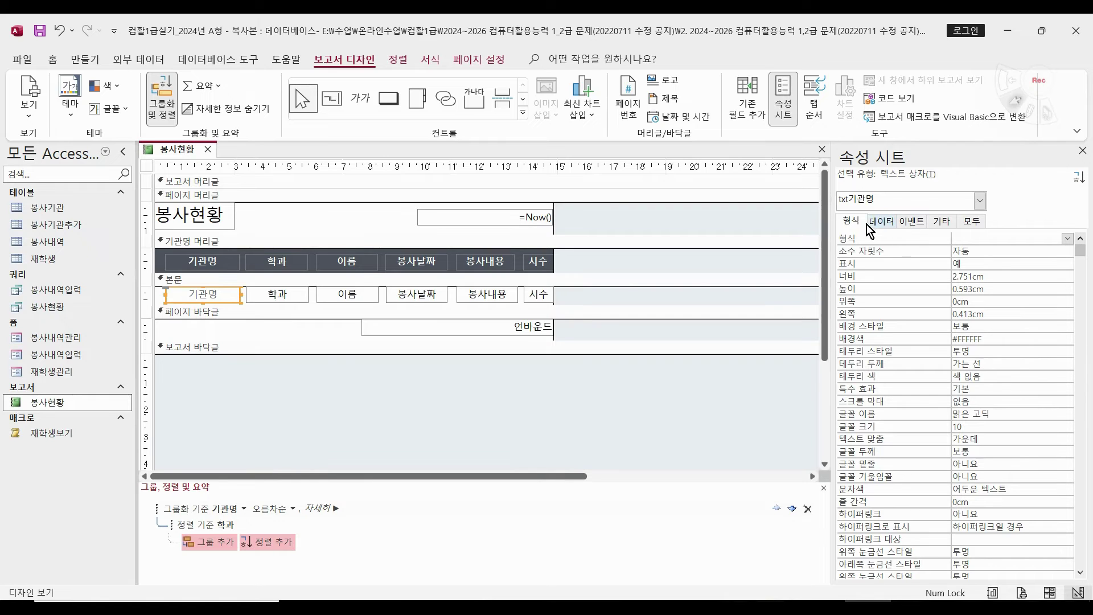
pyautogui.moveTo(1079, 249); pyautogui.dragTo(1091, 577)
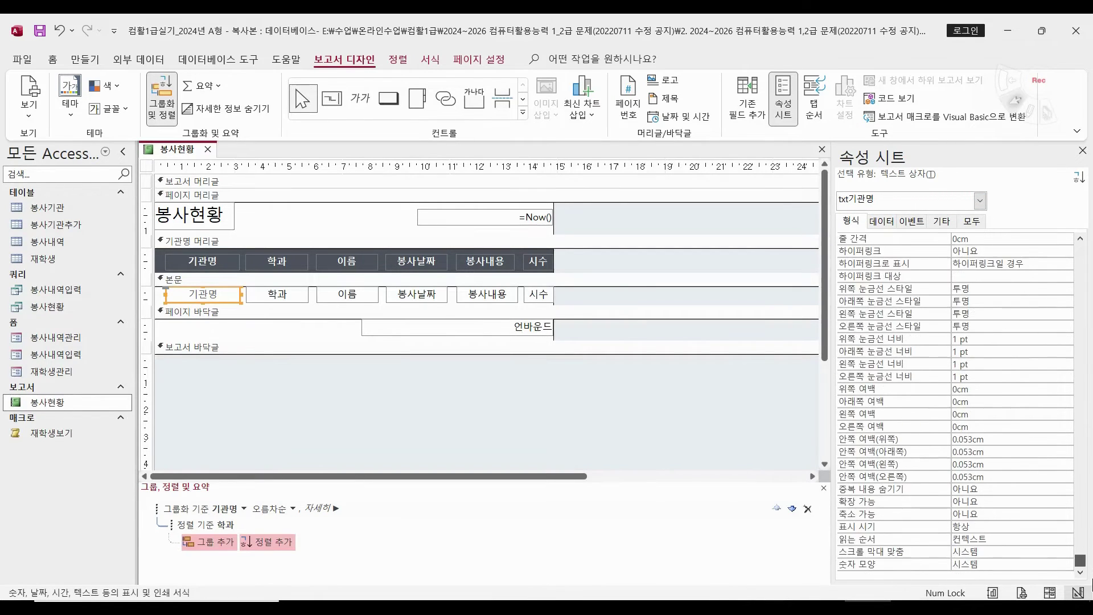
pyautogui.doubleClick(985, 490)
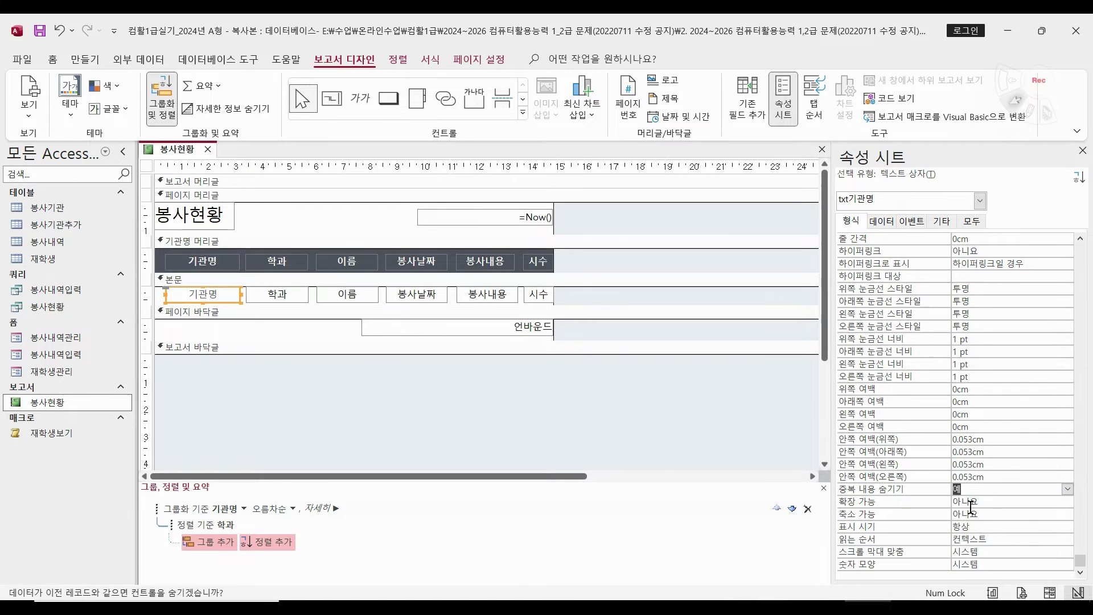
# Step: Check the 기관명 column for hidden duplicates in the report's print preview, and return to design view
pyautogui.click(27, 110)
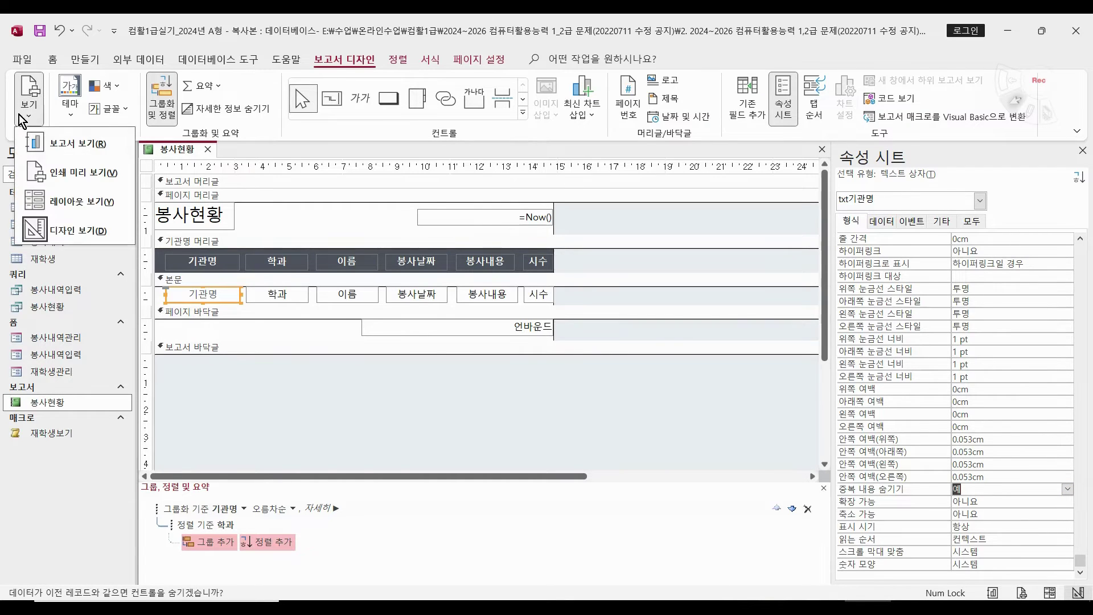
pyautogui.click(78, 180)
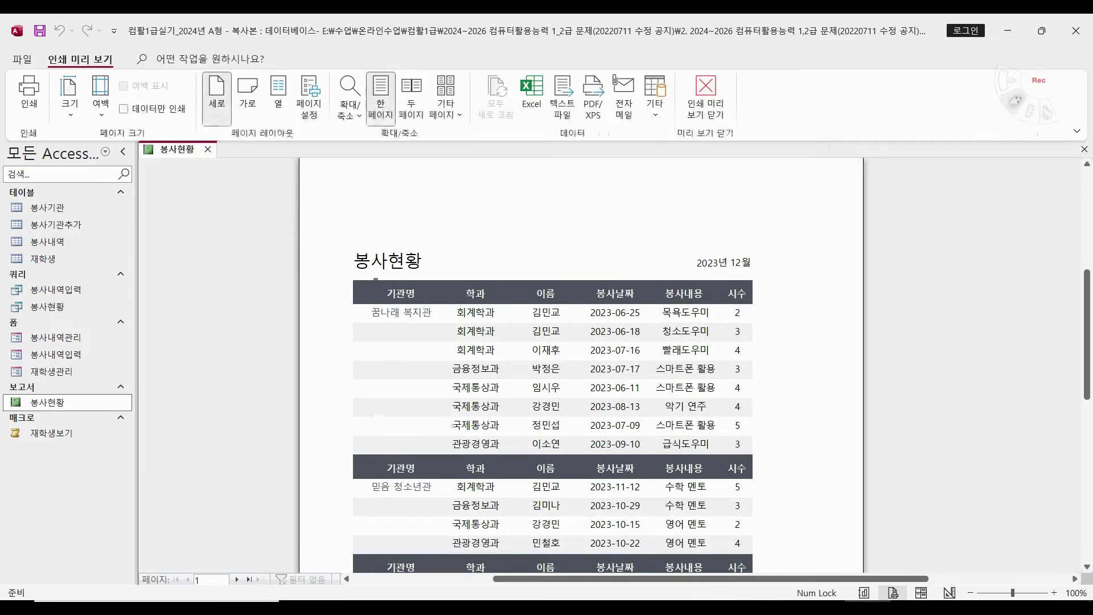
pyautogui.click(706, 94)
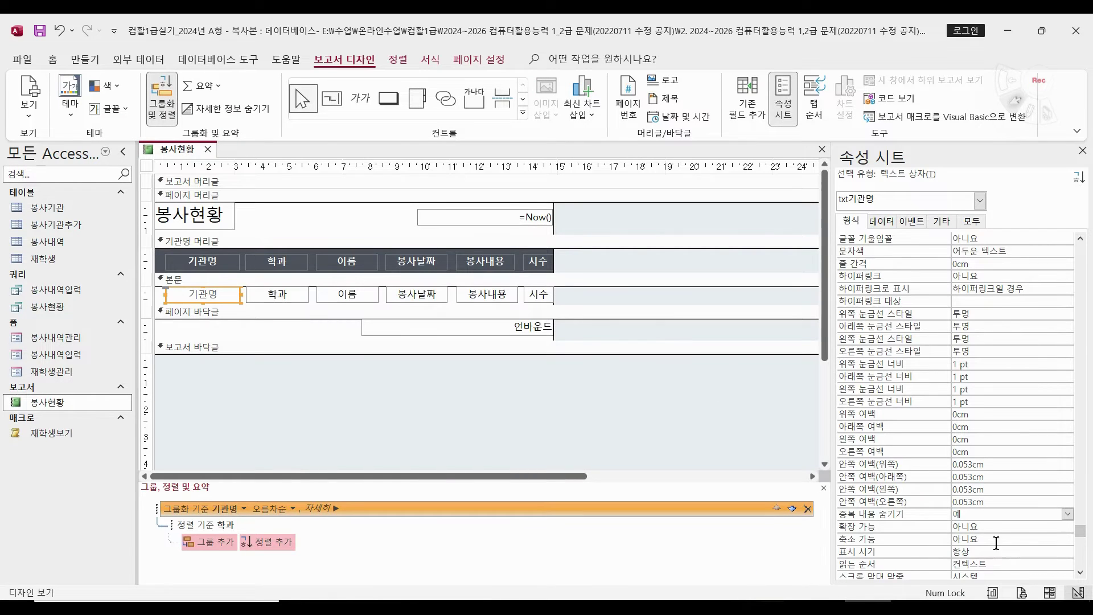
# Step: Preview the report with the txt기관명 control's 중복 내용 숨기기 set to 아니요, and restore the property to 예
pyautogui.doubleClick(970, 514)
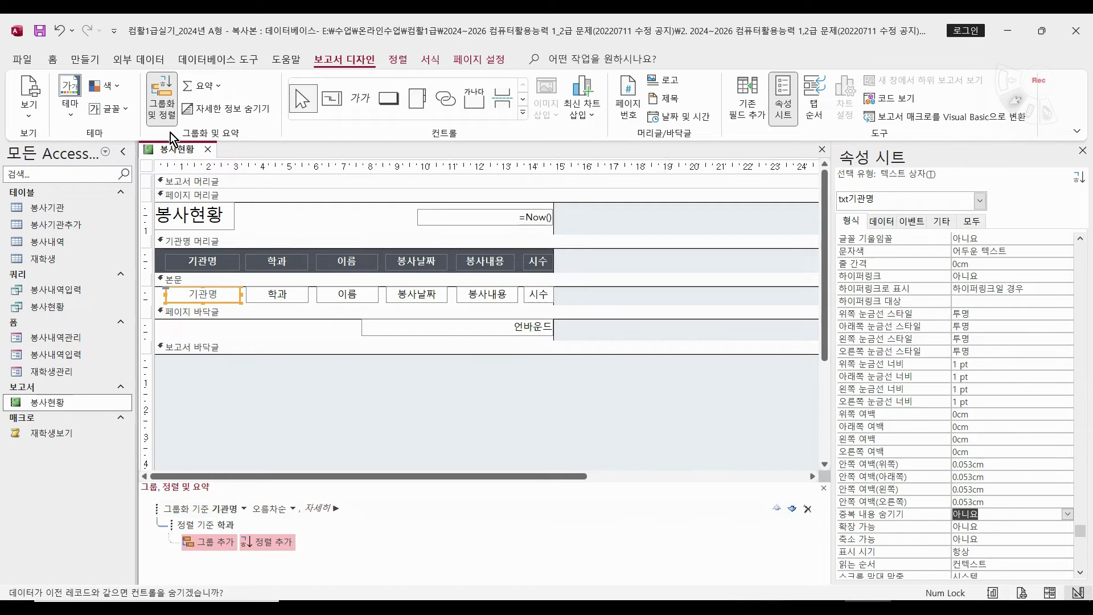
pyautogui.click(31, 106)
pyautogui.click(67, 171)
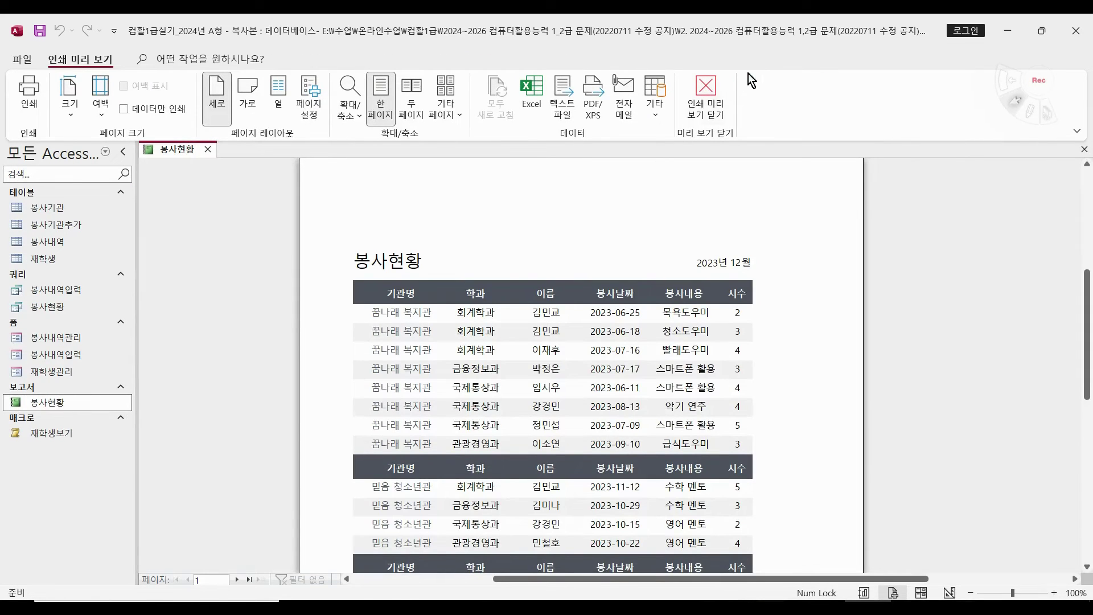
pyautogui.click(706, 94)
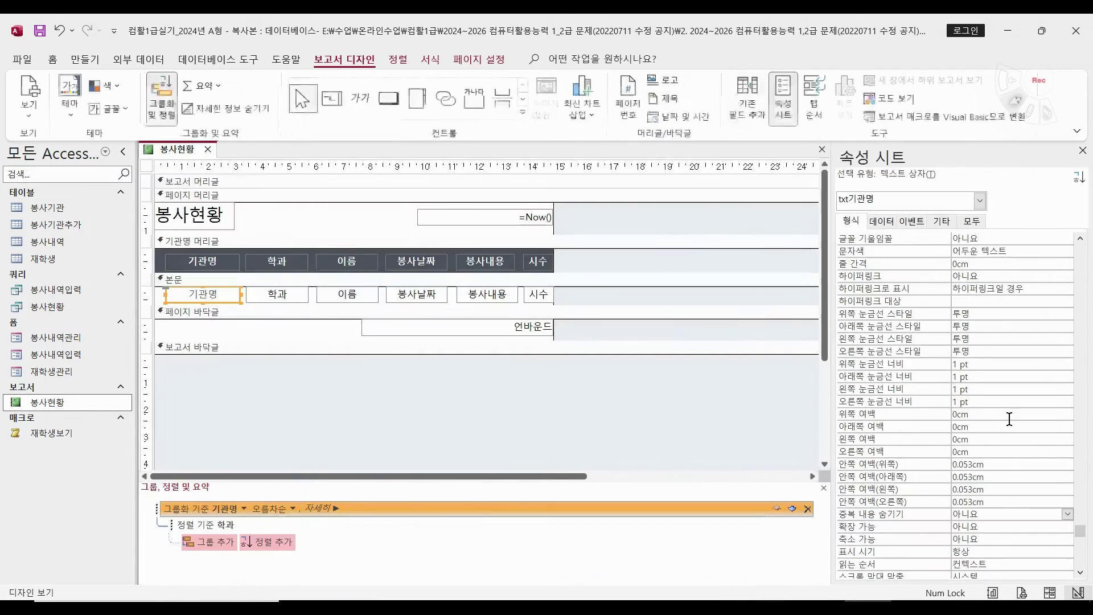
pyautogui.doubleClick(1011, 514)
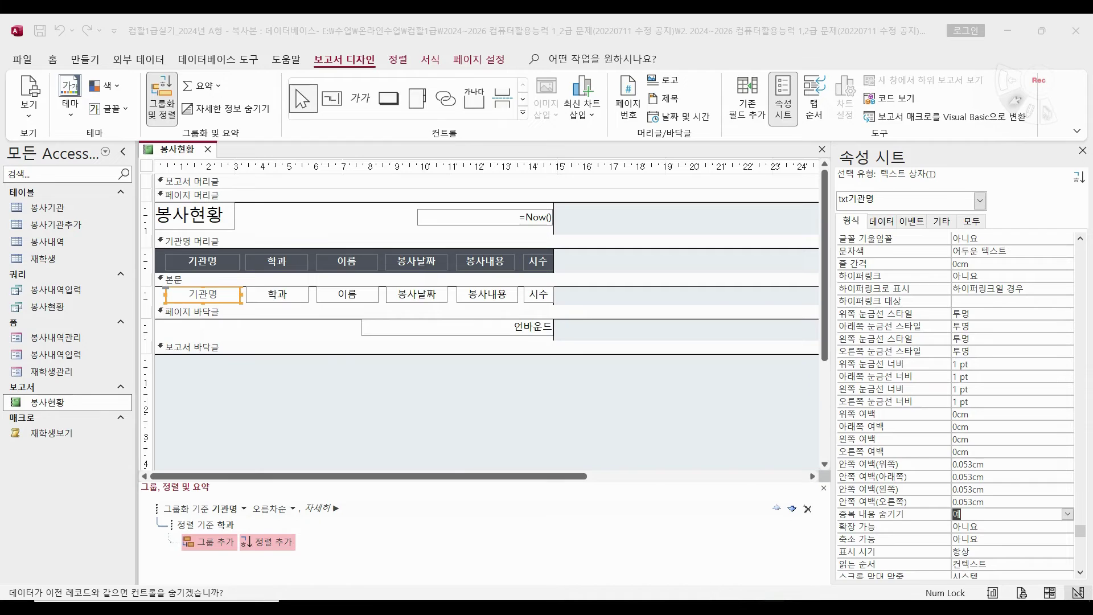
# Step: In the exam PDF in Edge, underline the 5 in the 5페이지 중 2페이지 example and handwrite "pages" below it
pyautogui.hotkey('alt', 'Tab')
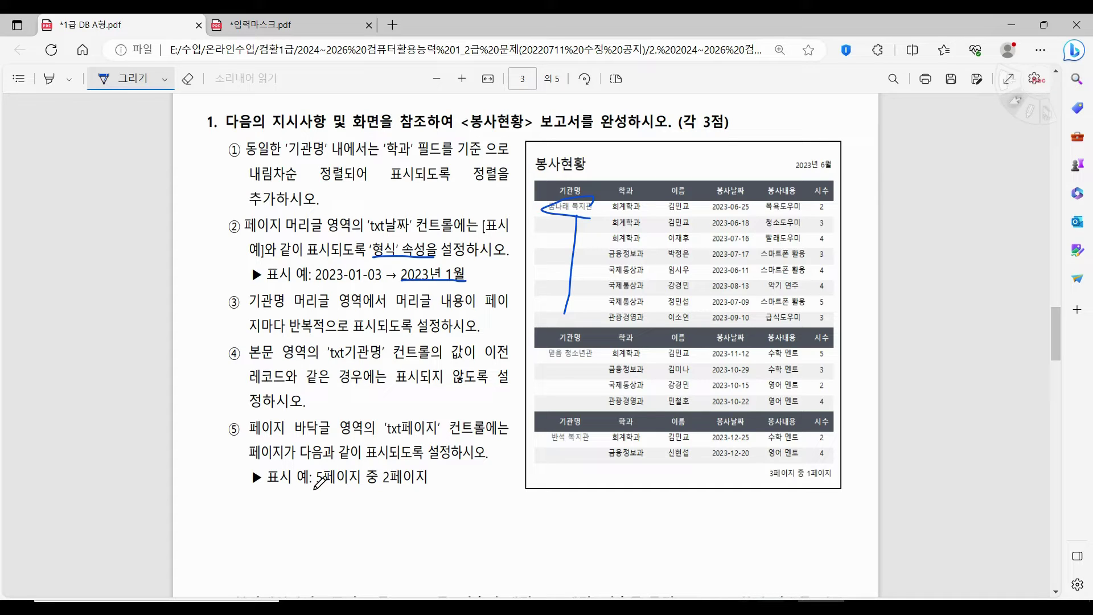
pyautogui.moveTo(315, 489)
pyautogui.mouseDown()
pyautogui.moveTo(332, 479)
pyautogui.moveTo(324, 542)
pyautogui.moveTo(326, 526)
pyautogui.moveTo(357, 517)
pyautogui.moveTo(348, 542)
pyautogui.moveTo(392, 535)
pyautogui.mouseUp()
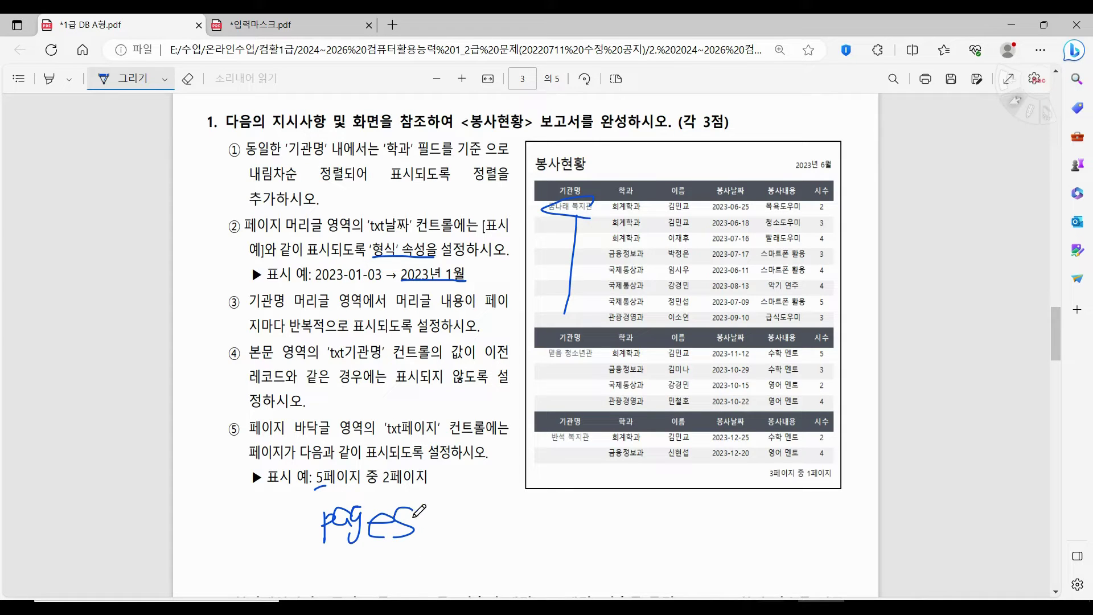
pyautogui.hotkey('alt', 'Tab')
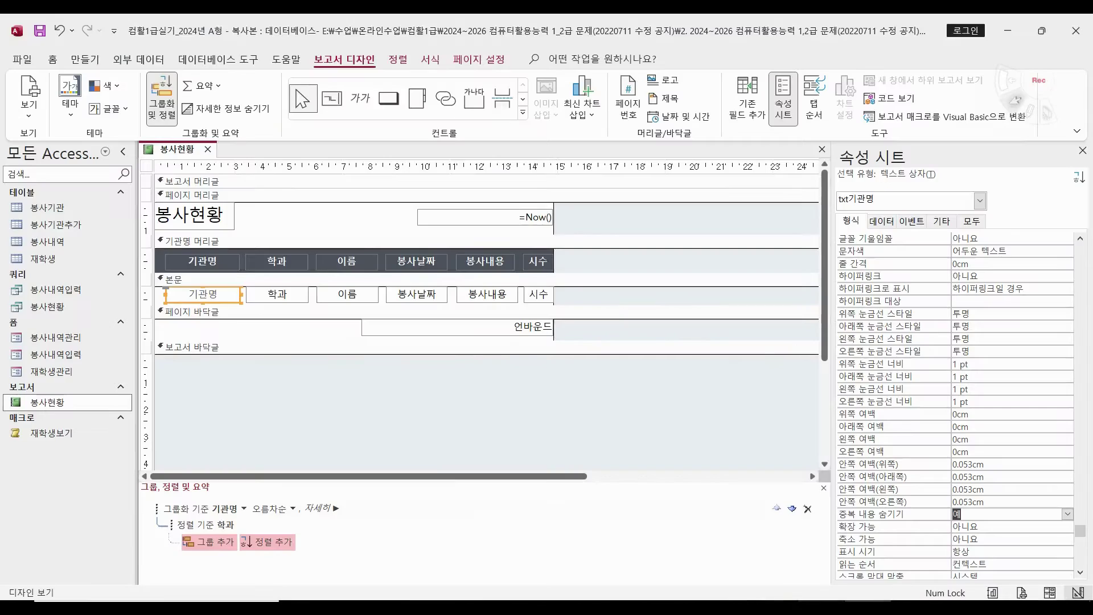
# Step: In Access, enter the expression =pages & "페이지 중 " & page & "페이지" in the txt페이지 control of the page footer
pyautogui.click(477, 332)
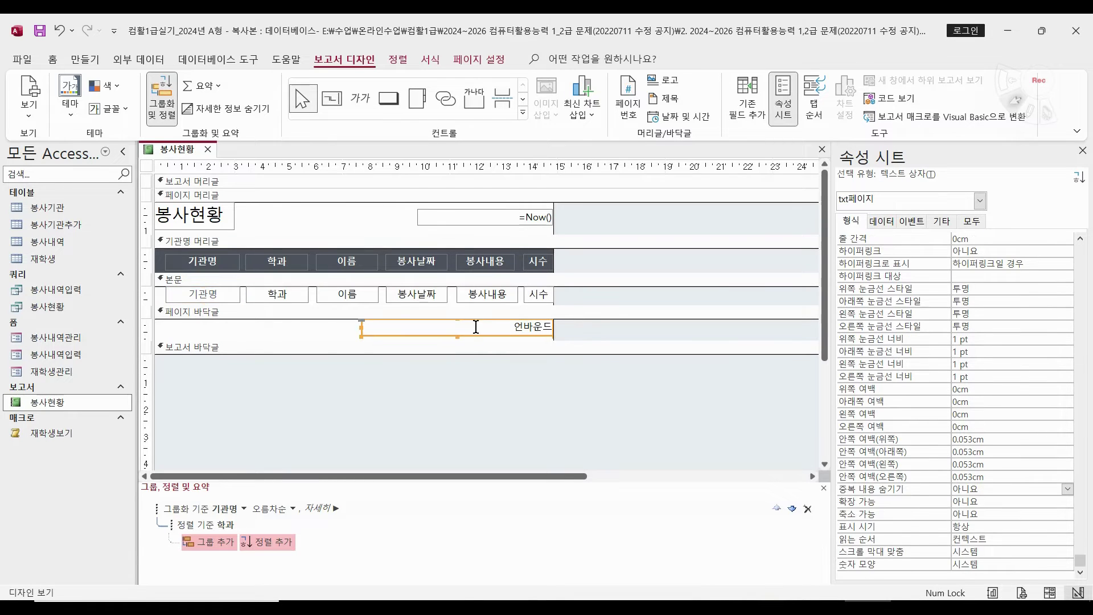
pyautogui.click(479, 328)
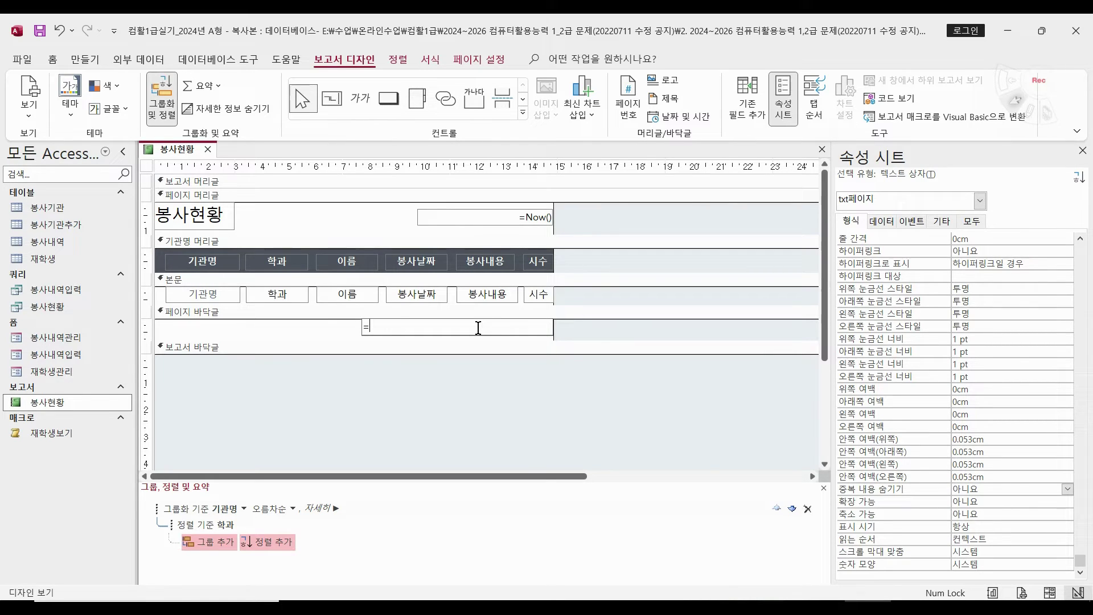
pyautogui.press('BackSpace')
pyautogui.write('pages & "페이지 중 " &')
pyautogui.write('page & "페이지"')
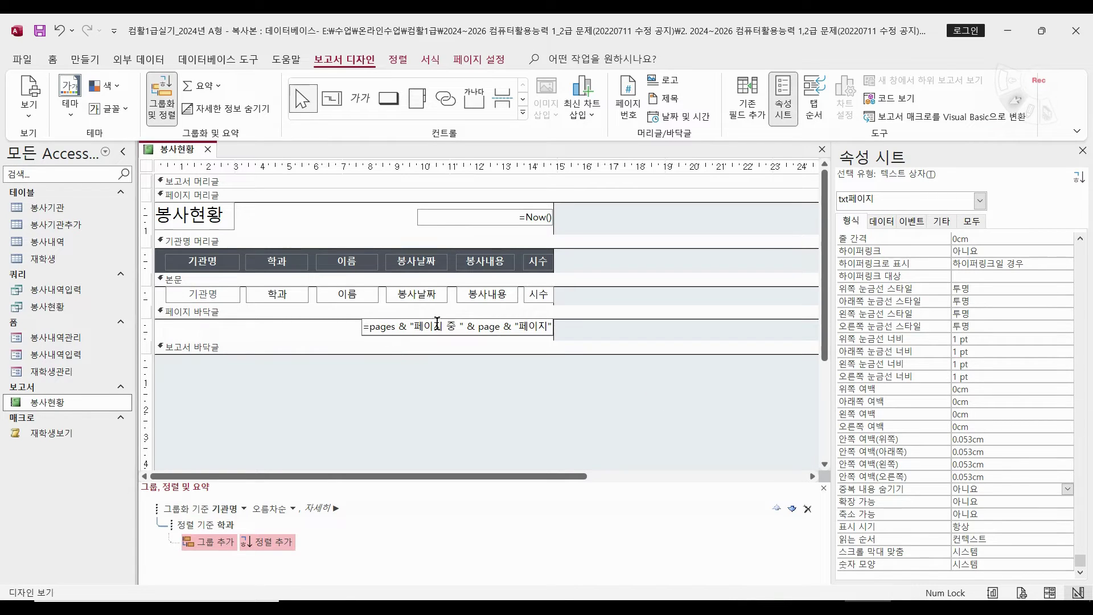
pyautogui.click(552, 333)
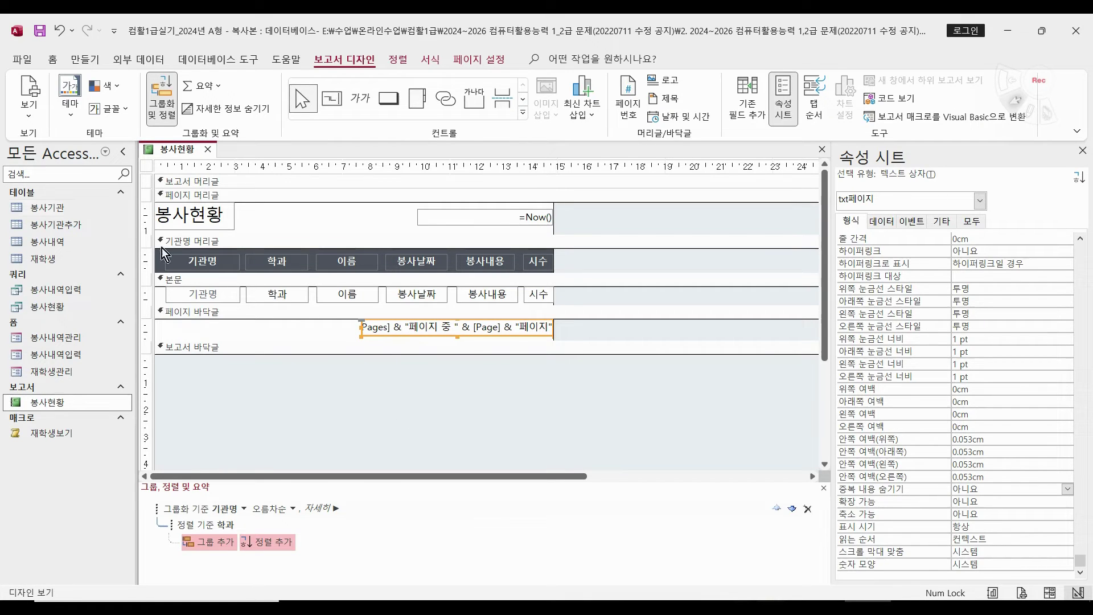
# Step: Check the page number in the first page's footer in print preview, and return to design view
pyautogui.click(23, 116)
pyautogui.click(62, 171)
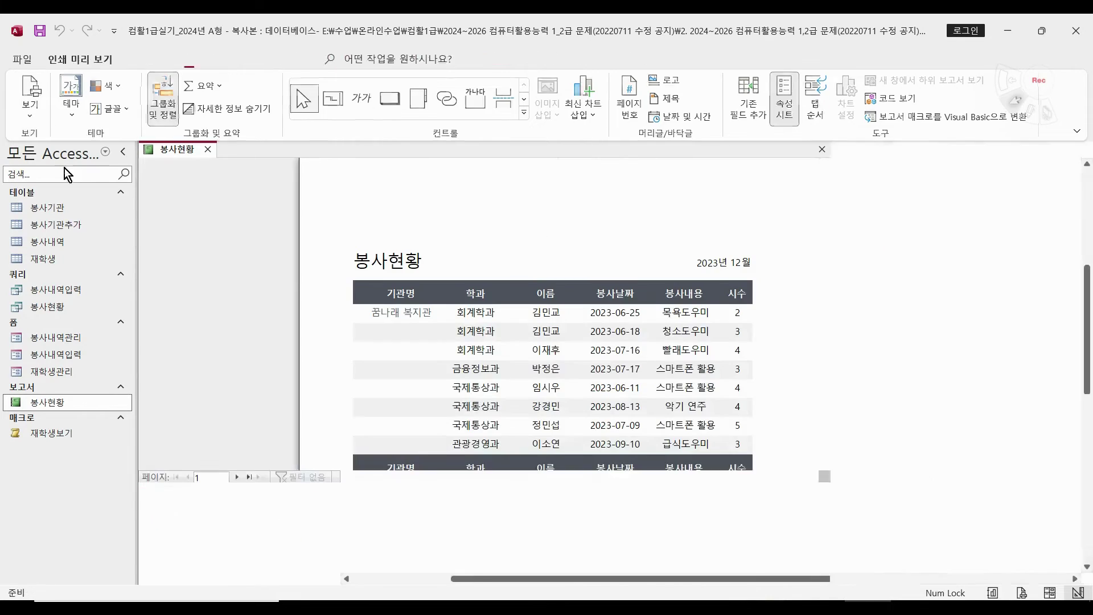
pyautogui.scroll(-5, 690, 425)
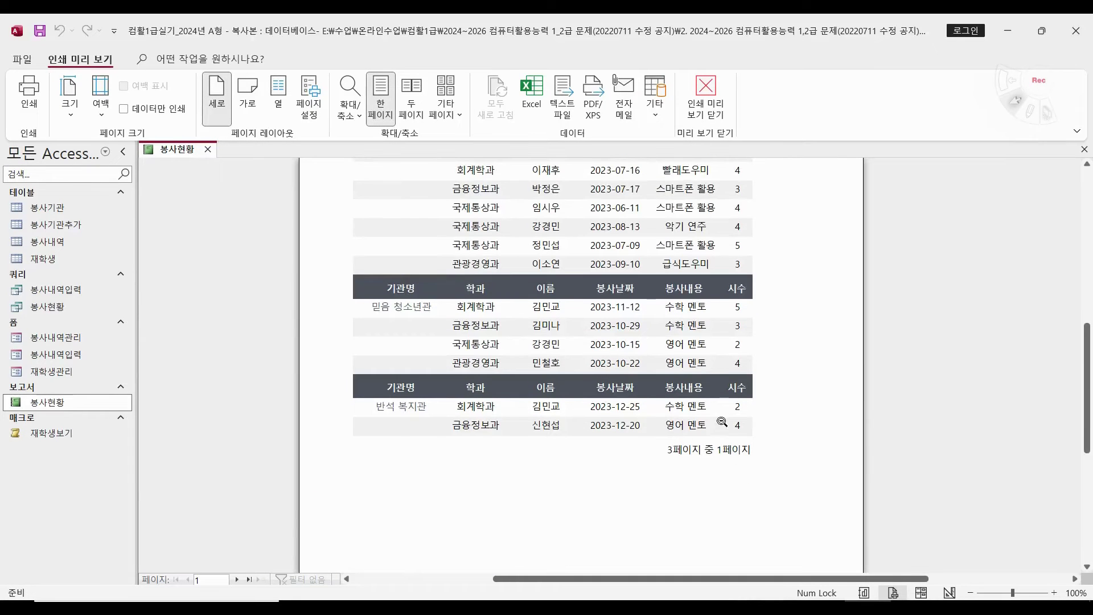
pyautogui.click(704, 107)
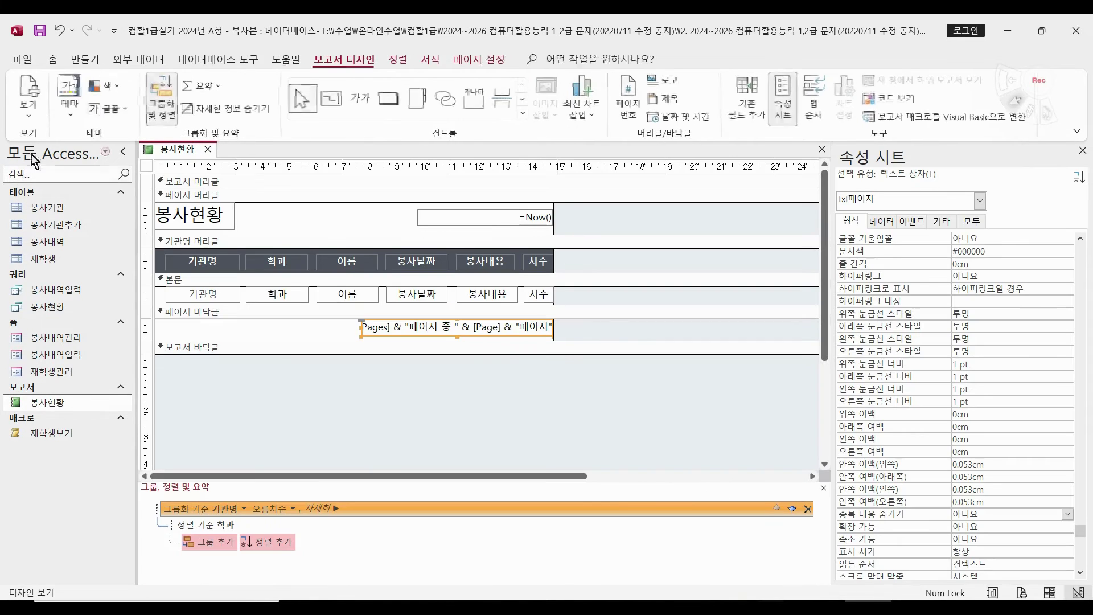
# Step: Show the report in 보고서 보기 and inspect the page number at the end of the report
pyautogui.click(35, 117)
pyautogui.click(61, 150)
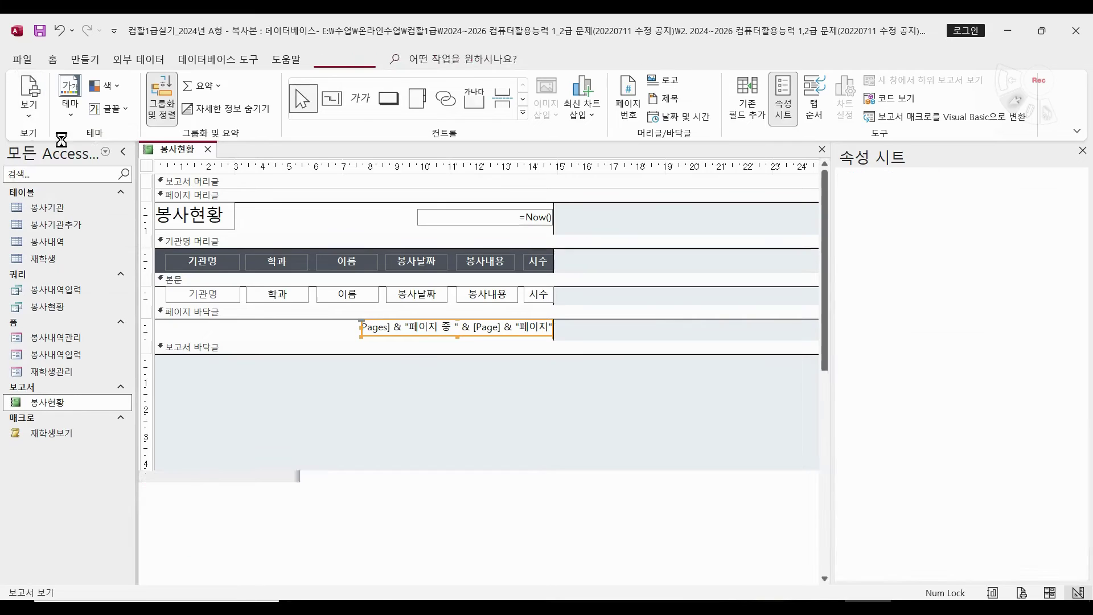
pyautogui.scroll(-10, 682, 406)
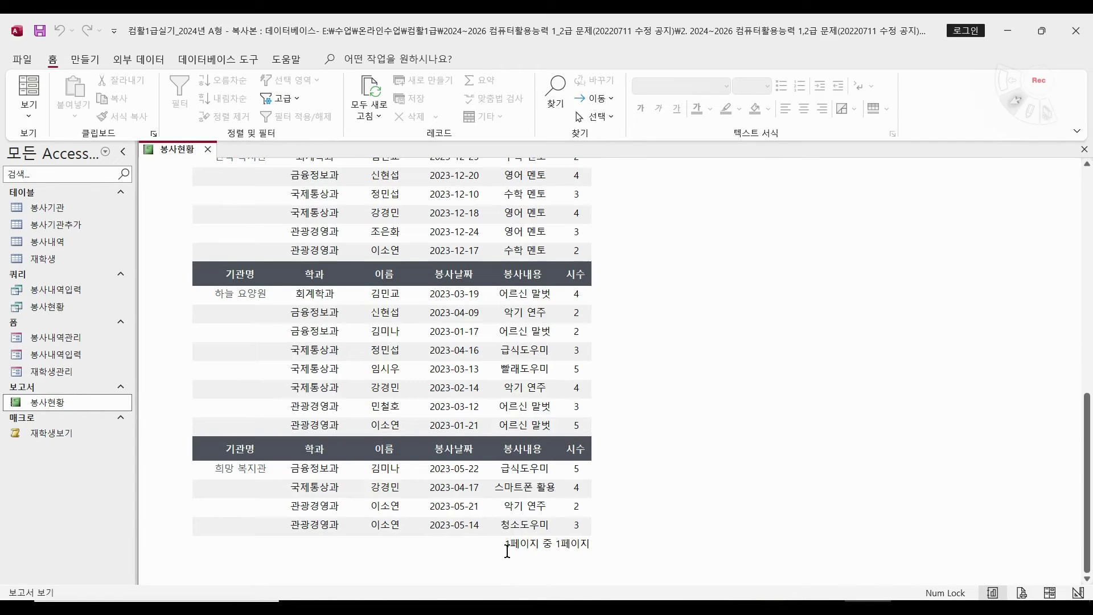
# Step: Show the report in print preview and check the page number in the footers of pages 1, 2 and 3
pyautogui.click(27, 114)
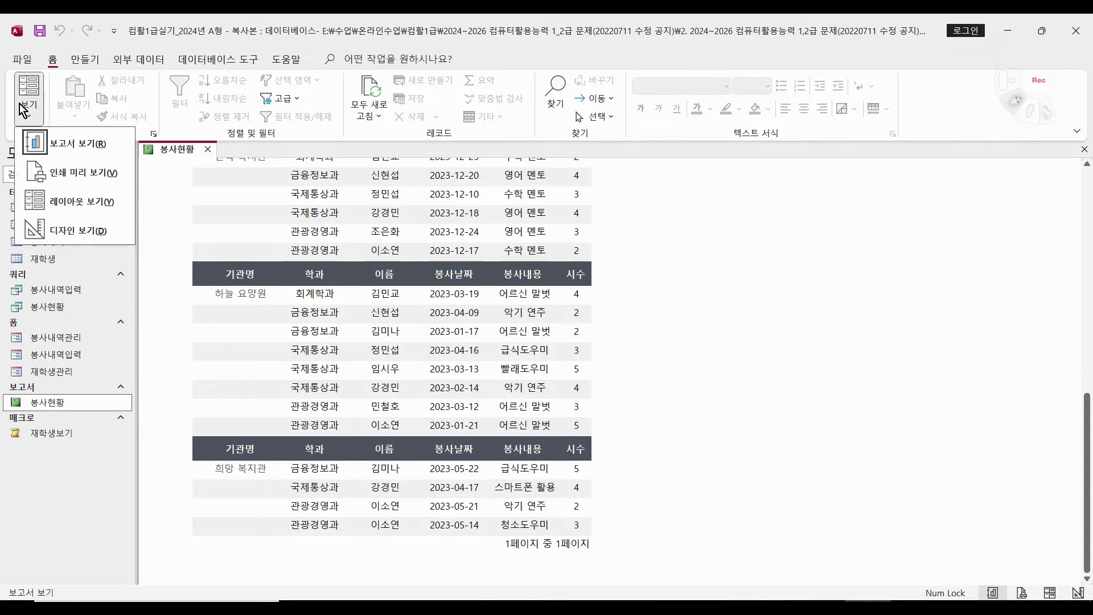
pyautogui.click(72, 174)
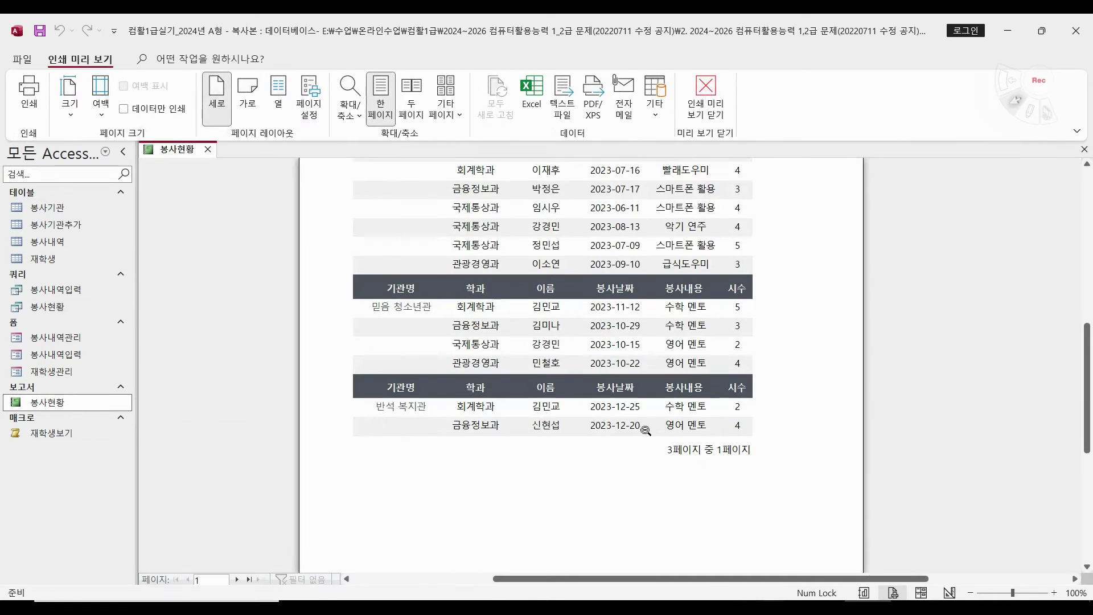
pyautogui.scroll(-5, 736, 410)
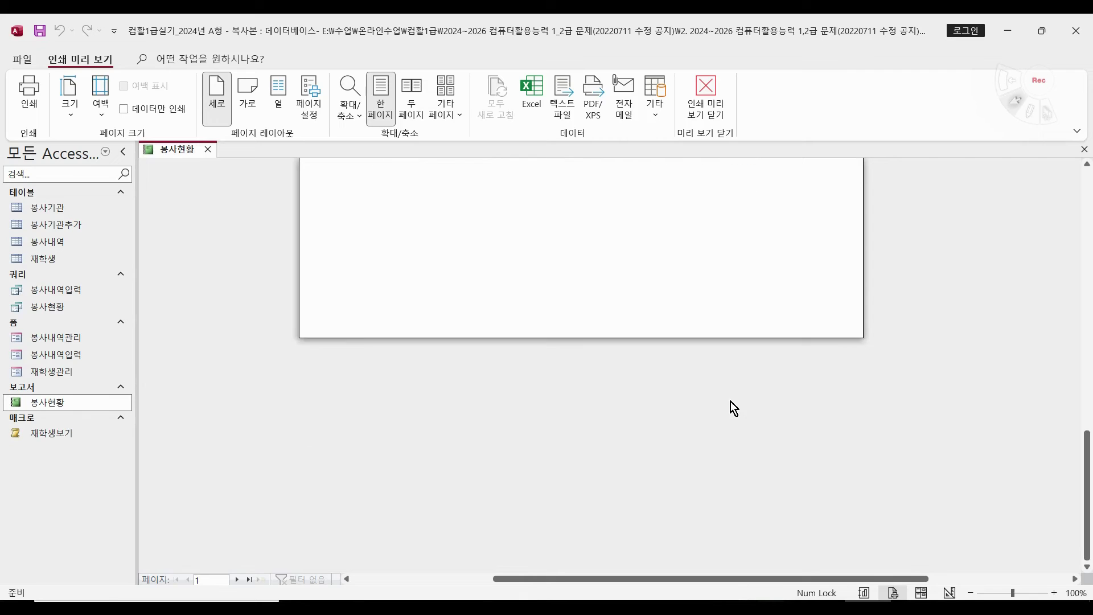
pyautogui.scroll(2, 733, 392)
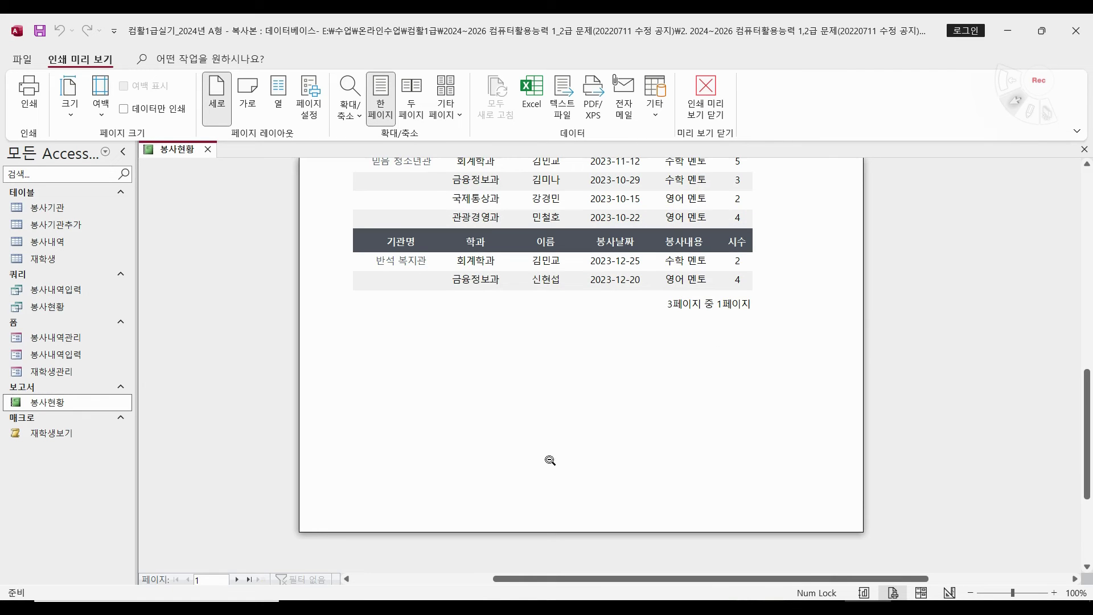
pyautogui.click(238, 578)
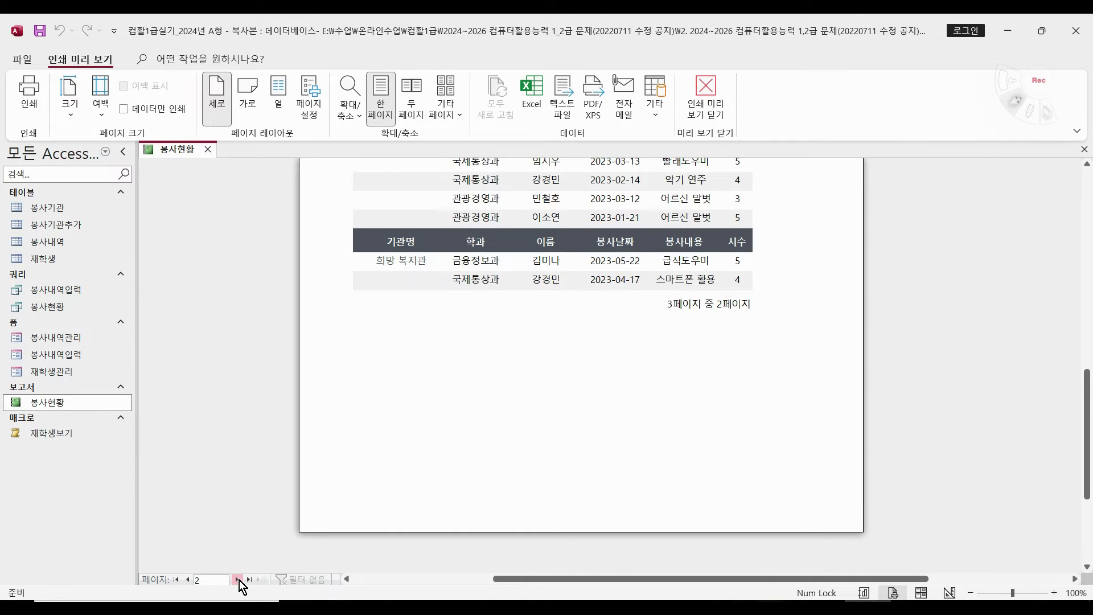
pyautogui.click(238, 580)
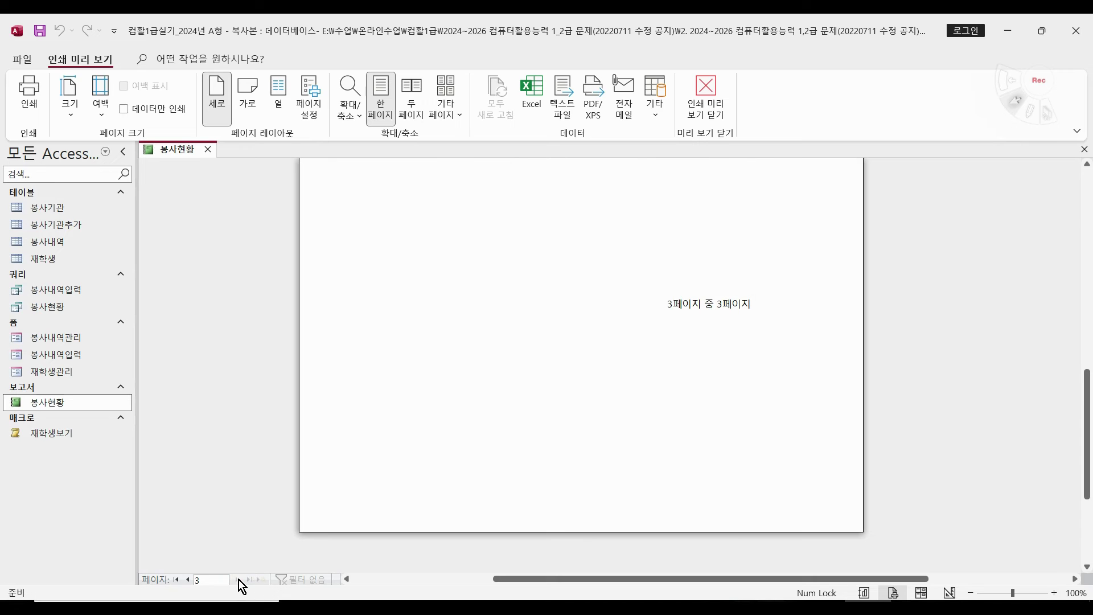
pyautogui.click(186, 579)
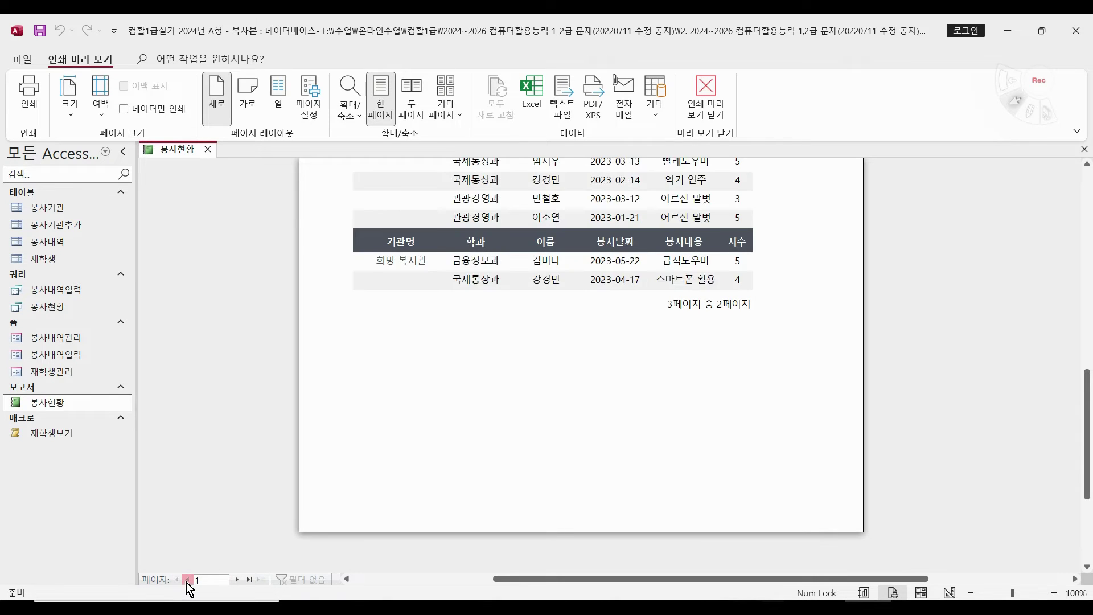
pyautogui.click(186, 579)
pyautogui.scroll(2, 413, 479)
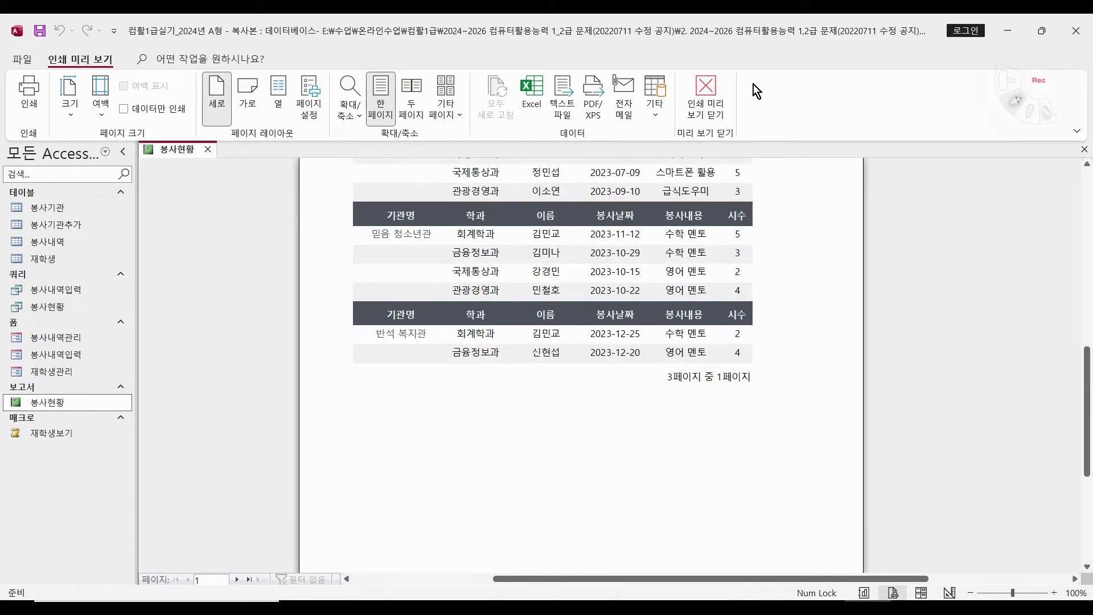
# Step: Leave the print preview, return the 봉사현황 report to design view and close it
pyautogui.click(706, 94)
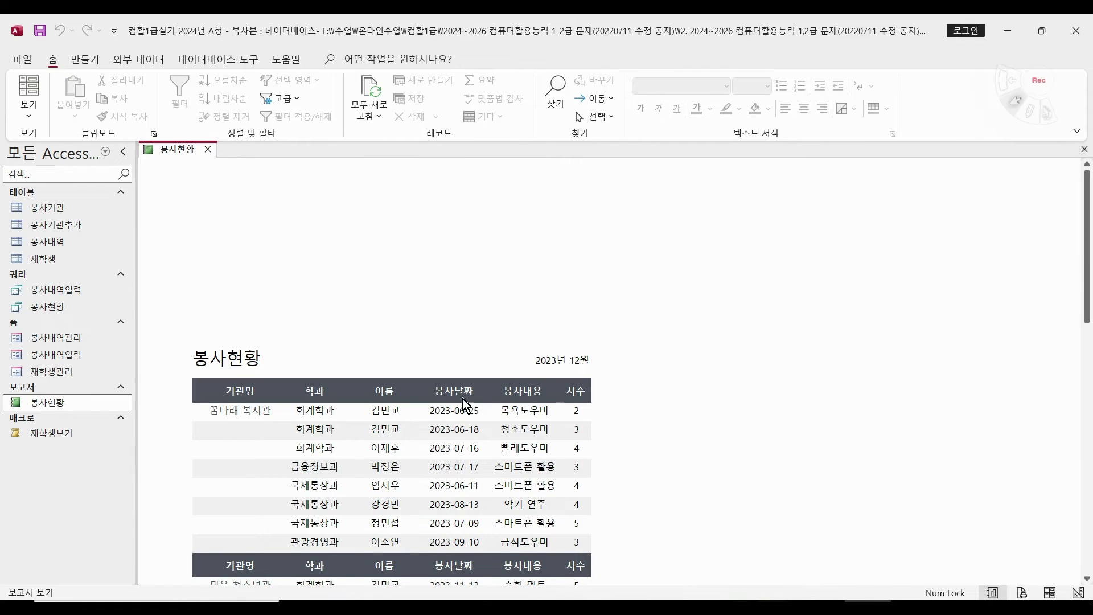
pyautogui.click(40, 105)
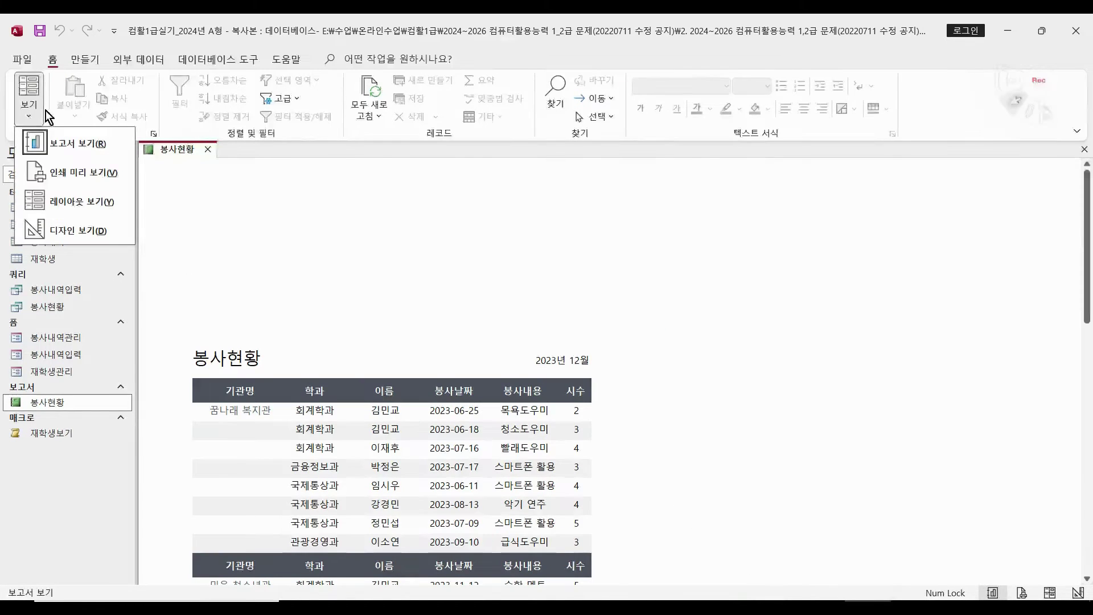
pyautogui.click(78, 230)
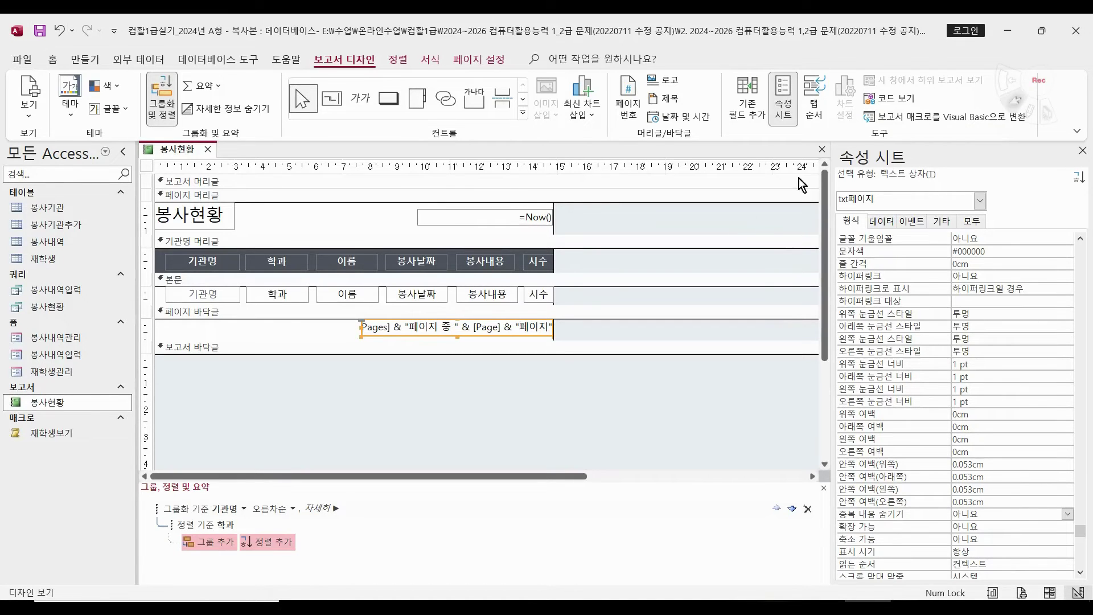
pyautogui.click(821, 149)
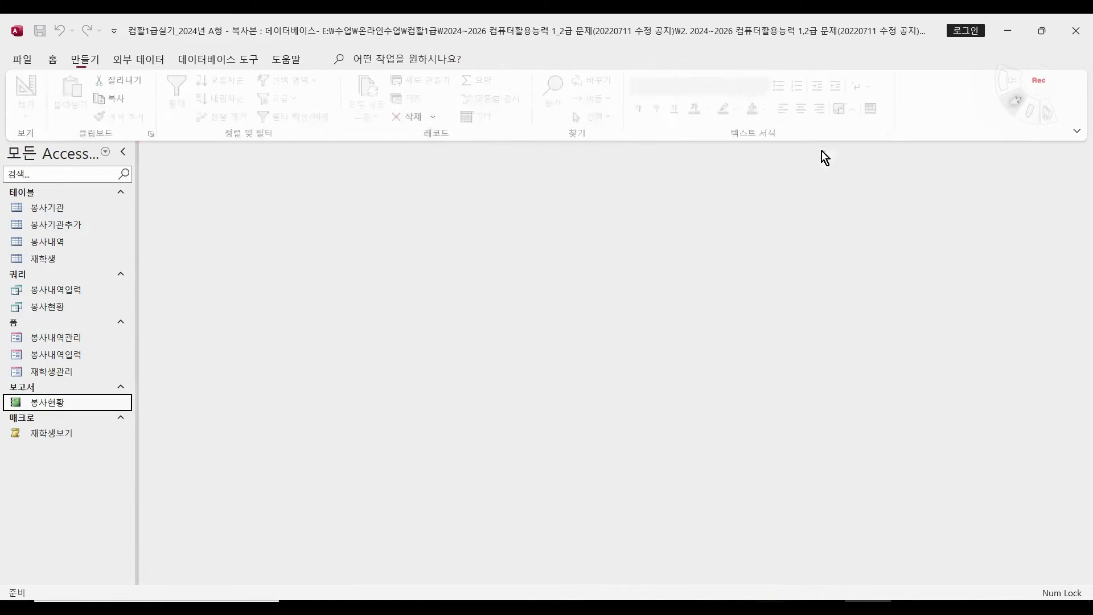
# Step: Switch to the exam PDF in Edge and read question 2 of 문제3 about the 봉사내역관리 form's sort buttons
pyautogui.click(825, 603)
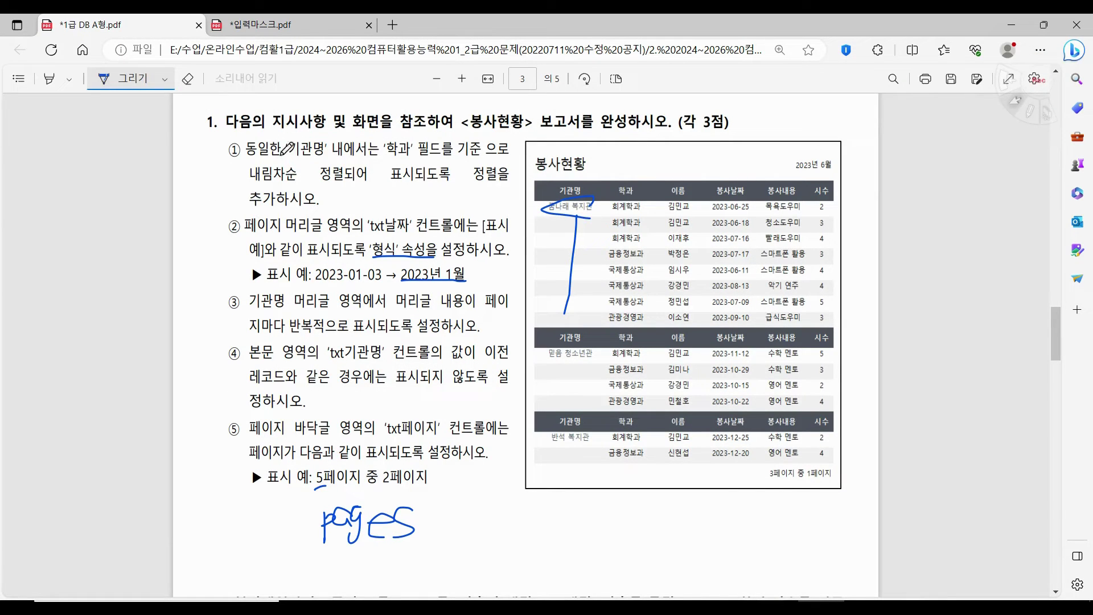
pyautogui.scroll(-5, 290, 461)
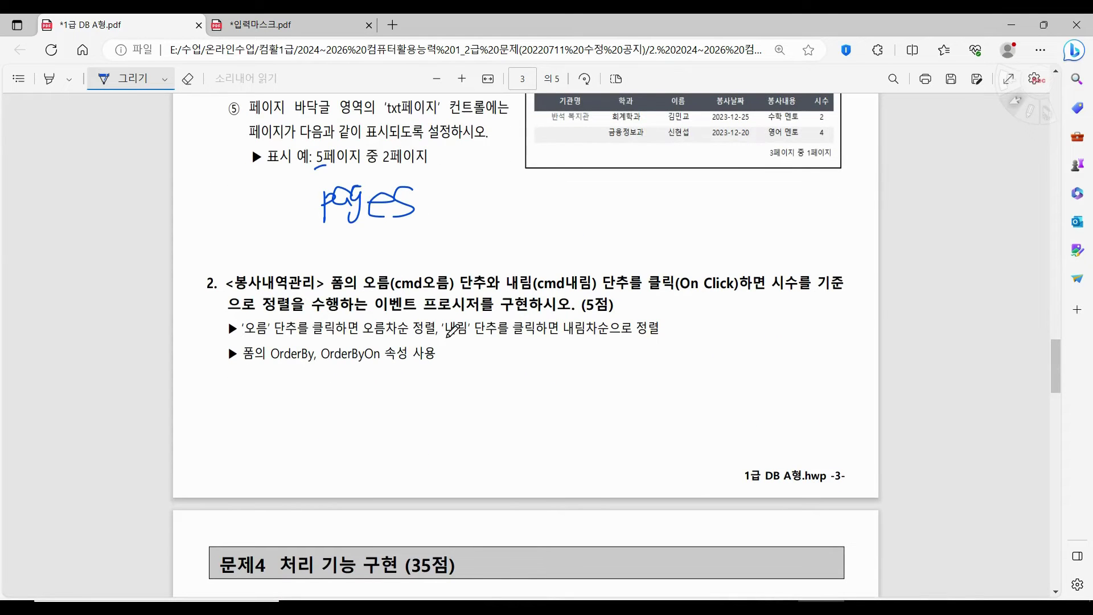
pyautogui.scroll(1, 300, 362)
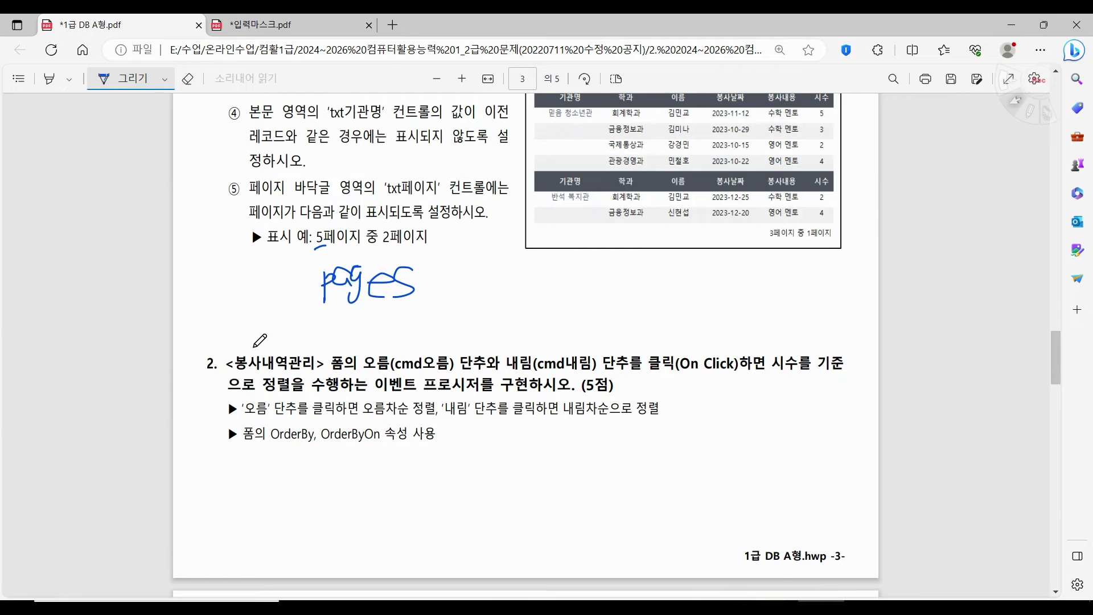
pyautogui.scroll(9, 259, 341)
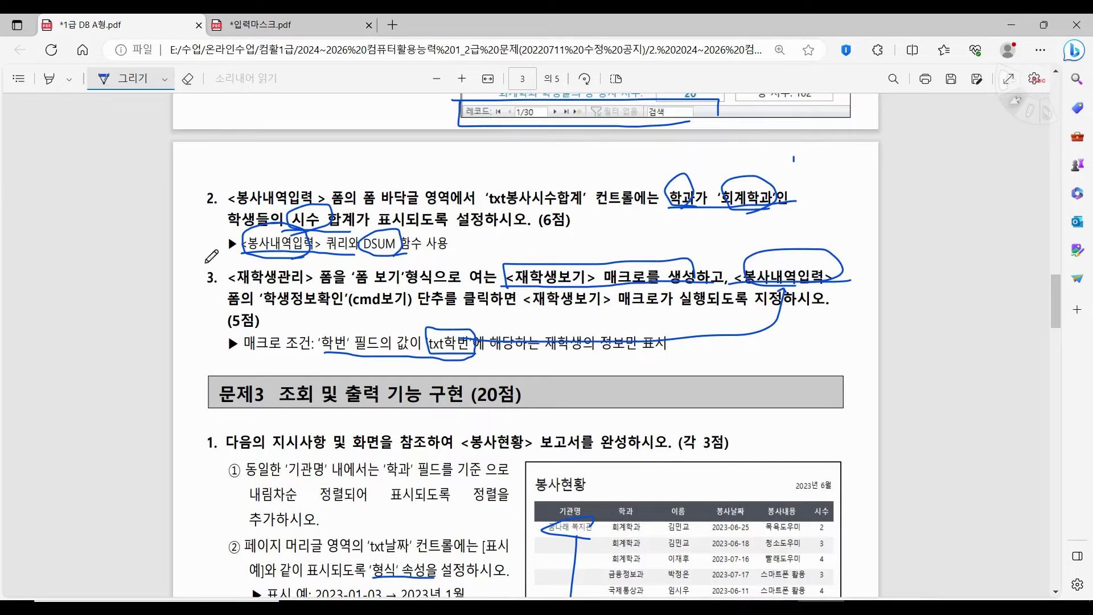
pyautogui.moveTo(203, 211)
pyautogui.mouseDown()
pyautogui.moveTo(195, 230)
pyautogui.moveTo(208, 269)
pyautogui.mouseUp()
pyautogui.scroll(-9, 222, 273)
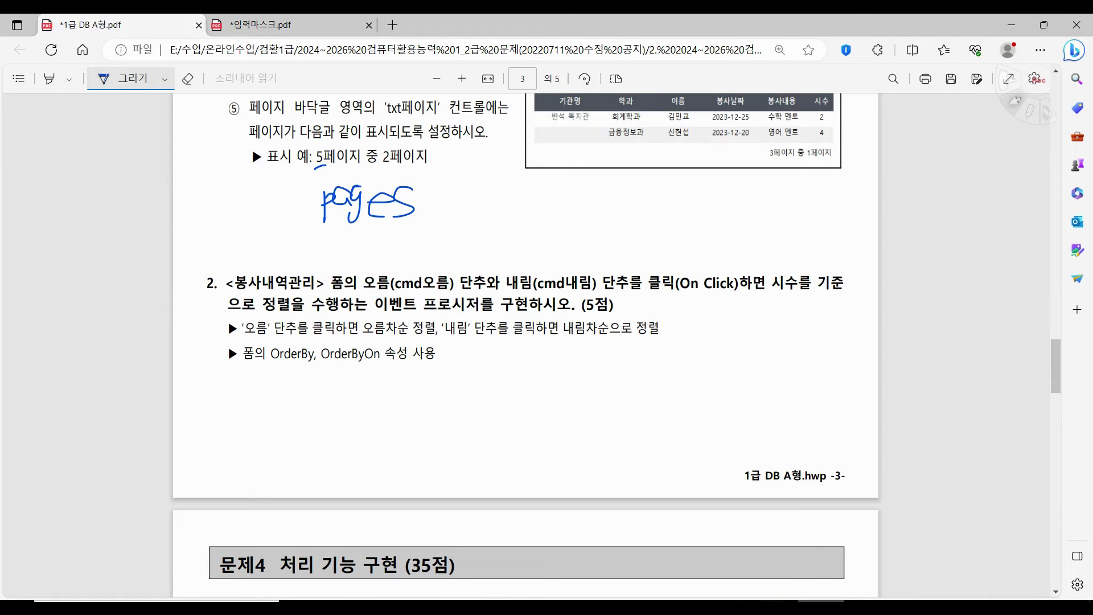
# Step: Switch to Access and open the 봉사내역관리 form in design view
pyautogui.hotkey('alt', 'Tab')
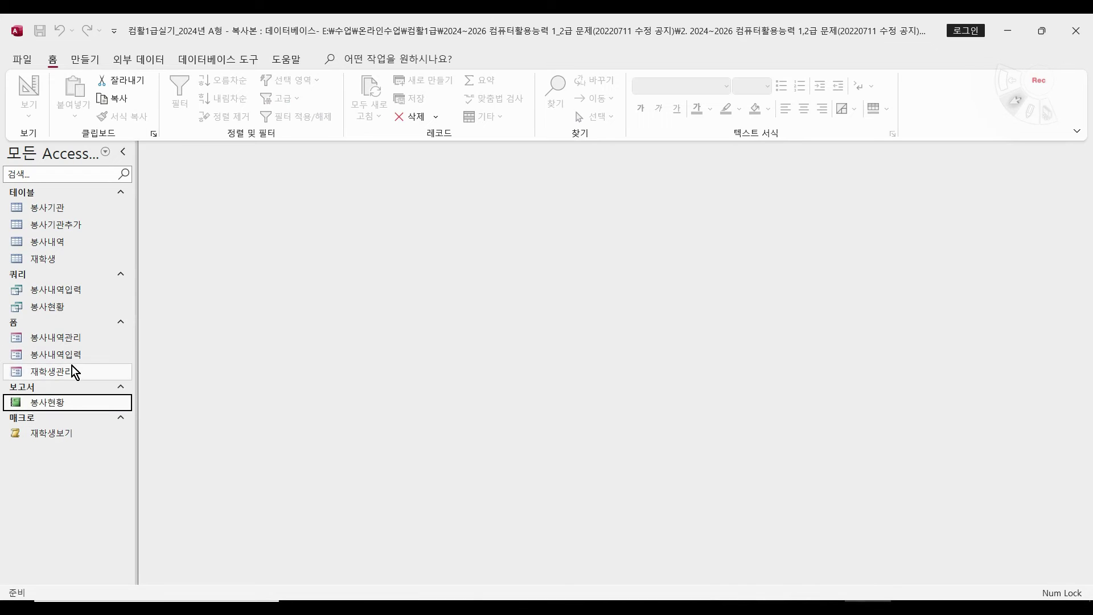
pyautogui.click(74, 336)
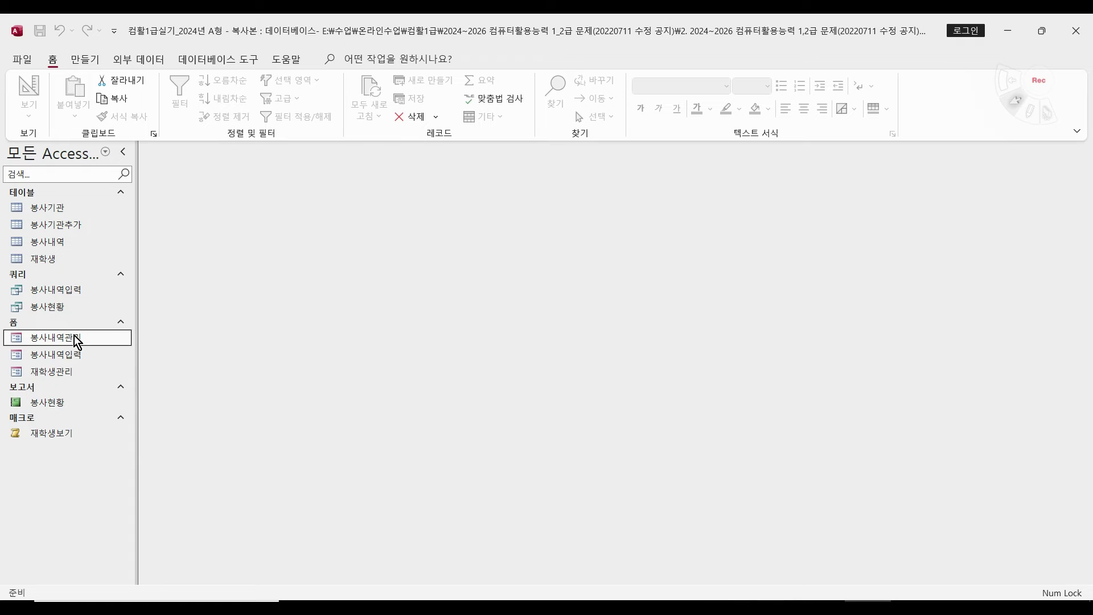
pyautogui.rightClick(74, 336)
pyautogui.click(128, 386)
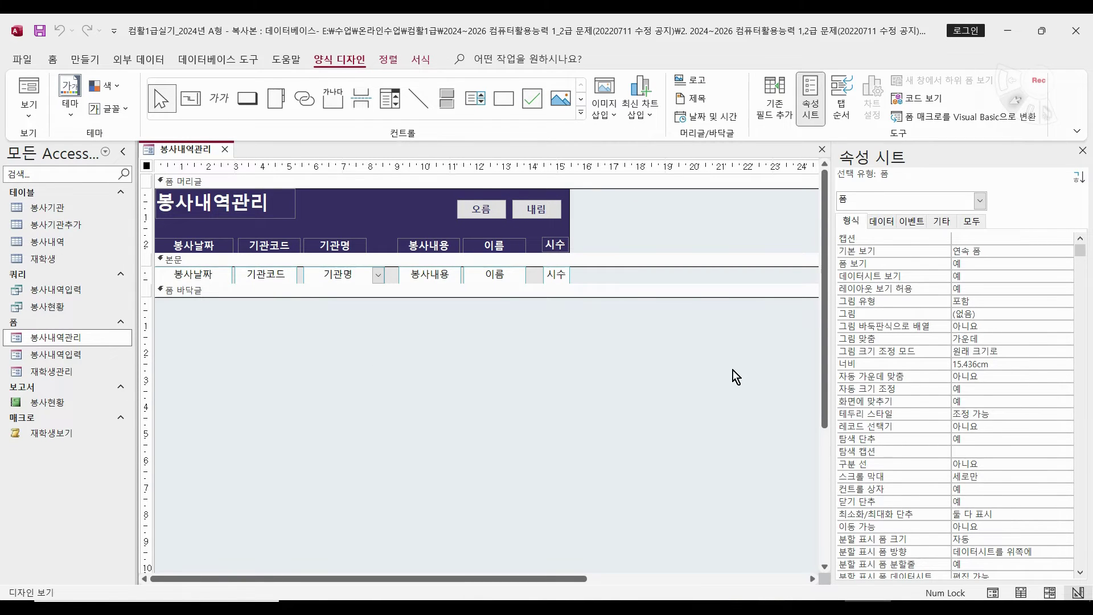
# Step: In the exam PDF in Edge, circle 시수 in question 2 and underline OrderBy, OrderByOn in its last hint
pyautogui.hotkey('alt', 'Tab')
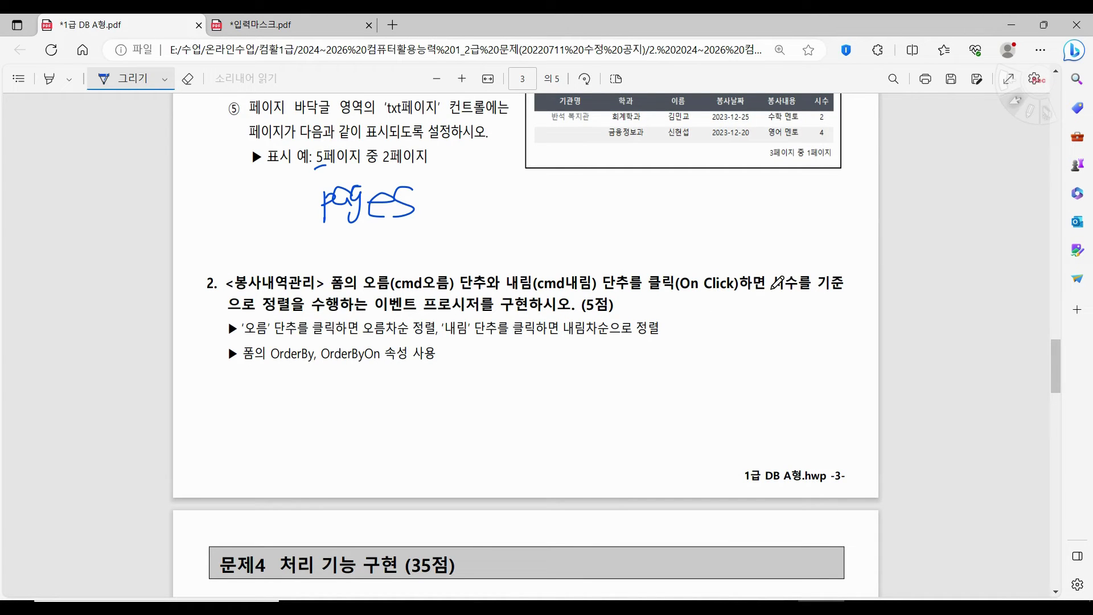
pyautogui.moveTo(772, 291)
pyautogui.mouseDown()
pyautogui.moveTo(800, 290)
pyautogui.moveTo(804, 269)
pyautogui.moveTo(776, 272)
pyautogui.moveTo(774, 290)
pyautogui.mouseUp()
pyautogui.moveTo(269, 363); pyautogui.dragTo(384, 366)
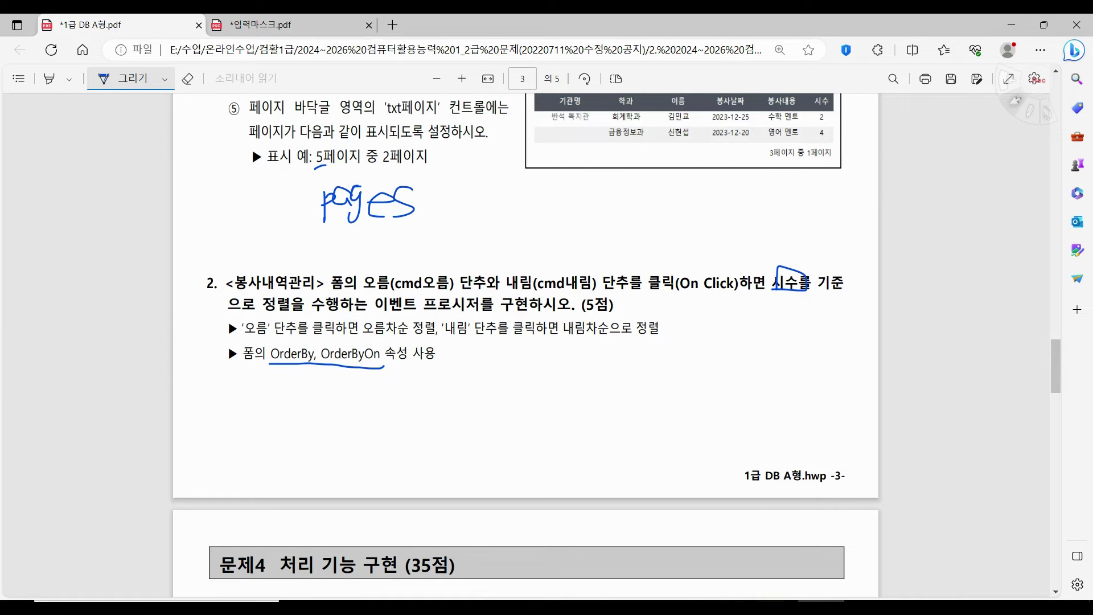
# Step: In Access, create an On Click event procedure for the cmd오름 button with the code builder
pyautogui.hotkey('alt', 'Tab')
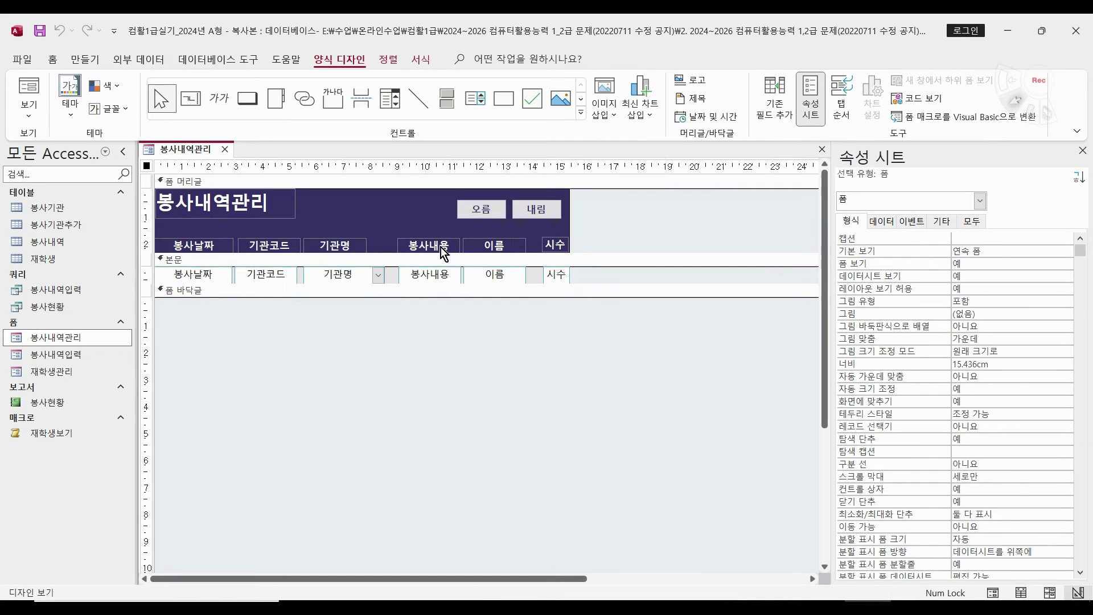
pyautogui.click(490, 204)
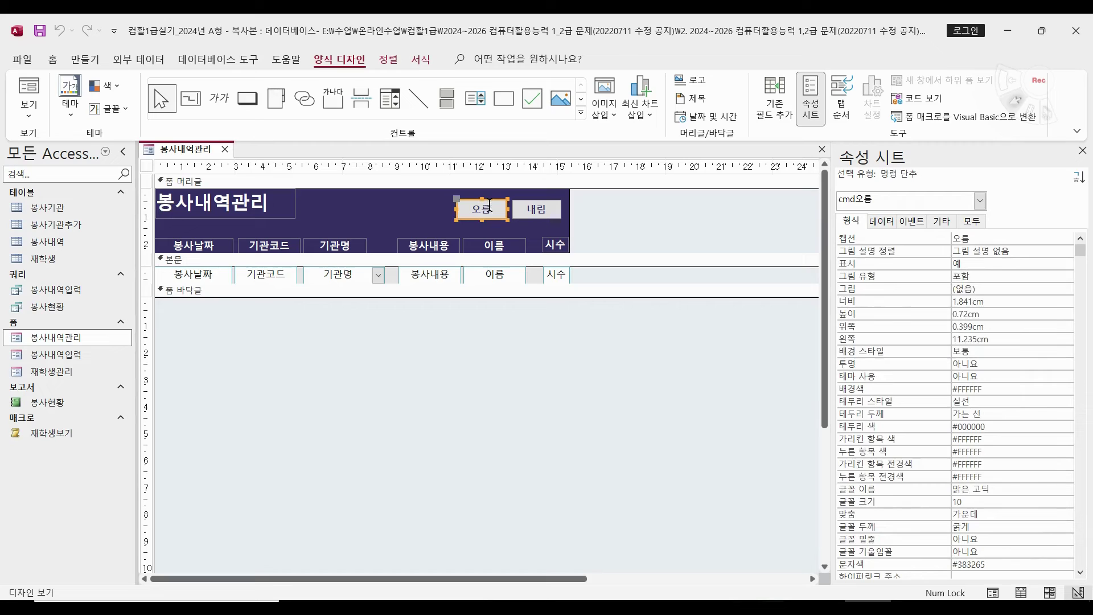
pyautogui.click(911, 221)
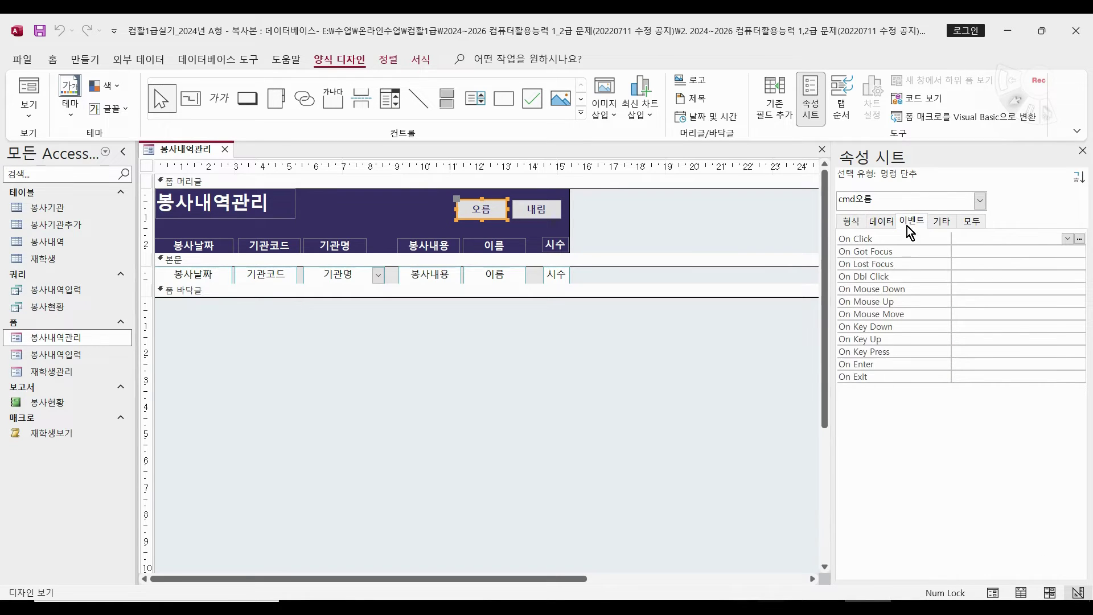
pyautogui.click(973, 235)
pyautogui.click(1079, 239)
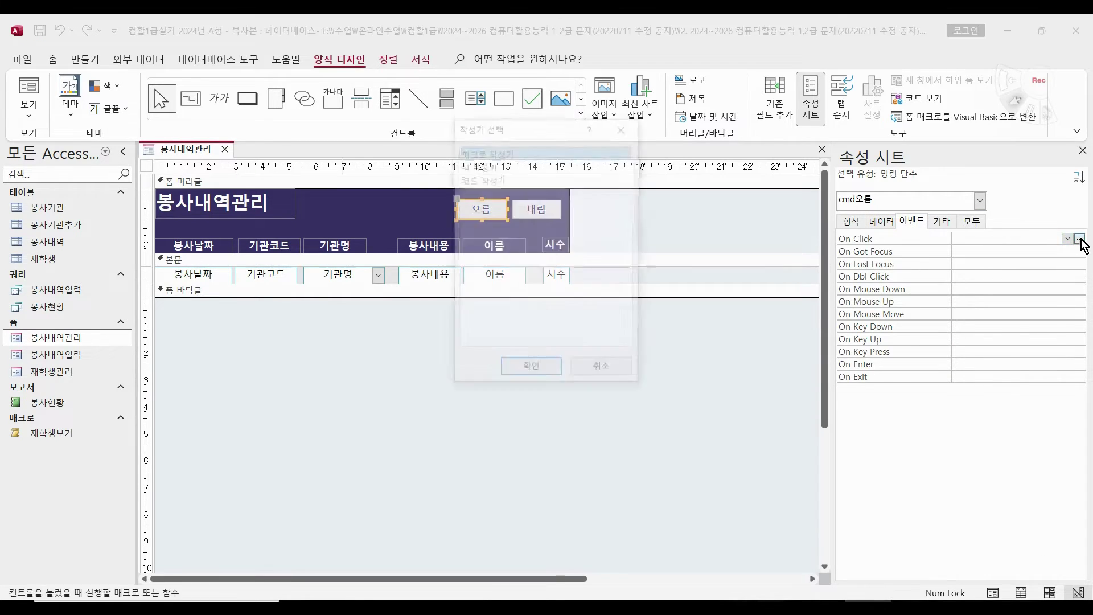
pyautogui.doubleClick(503, 180)
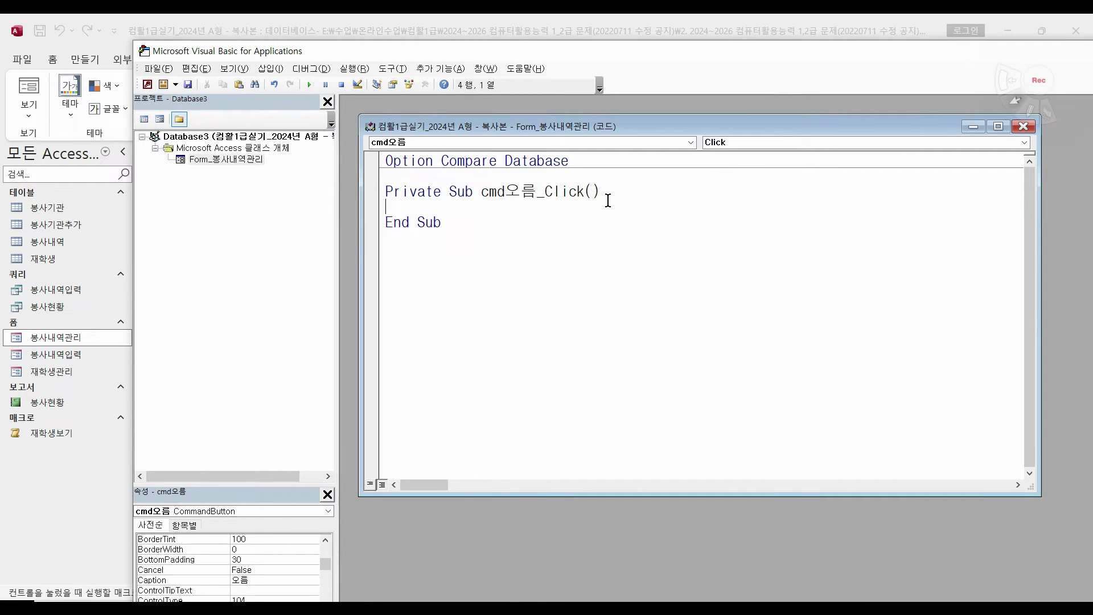
# Step: Write Me.OrderBy = "시수 asc" in the cmd오름_Click procedure, and remove asc and the space before it from the string
pyautogui.write('ㅡ')
pyautogui.write('me')
pyautogui.write('.')
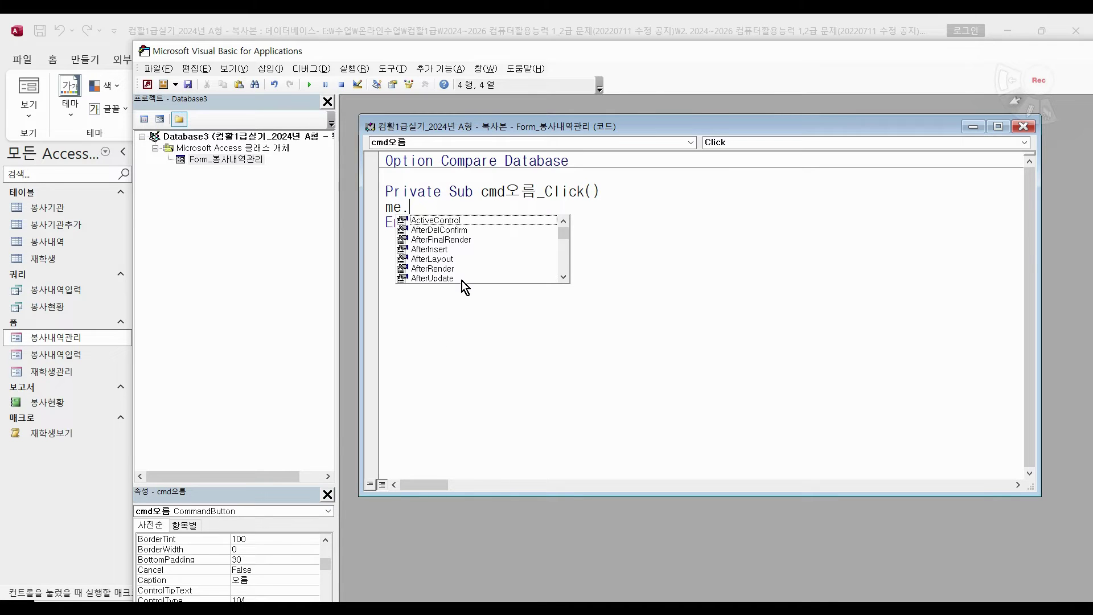
pyautogui.write('or')
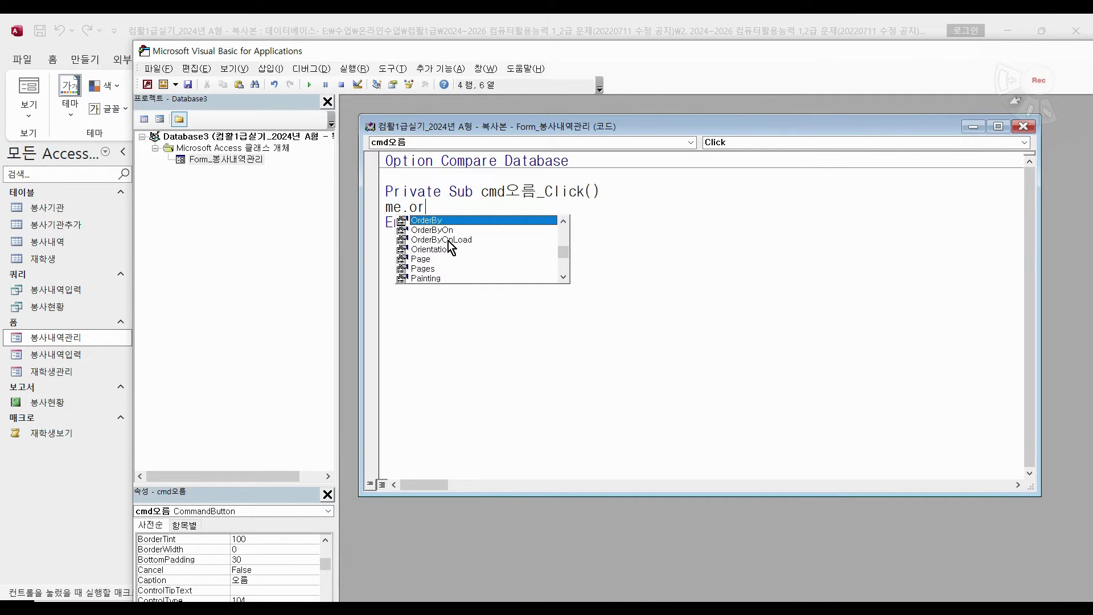
pyautogui.doubleClick(443, 221)
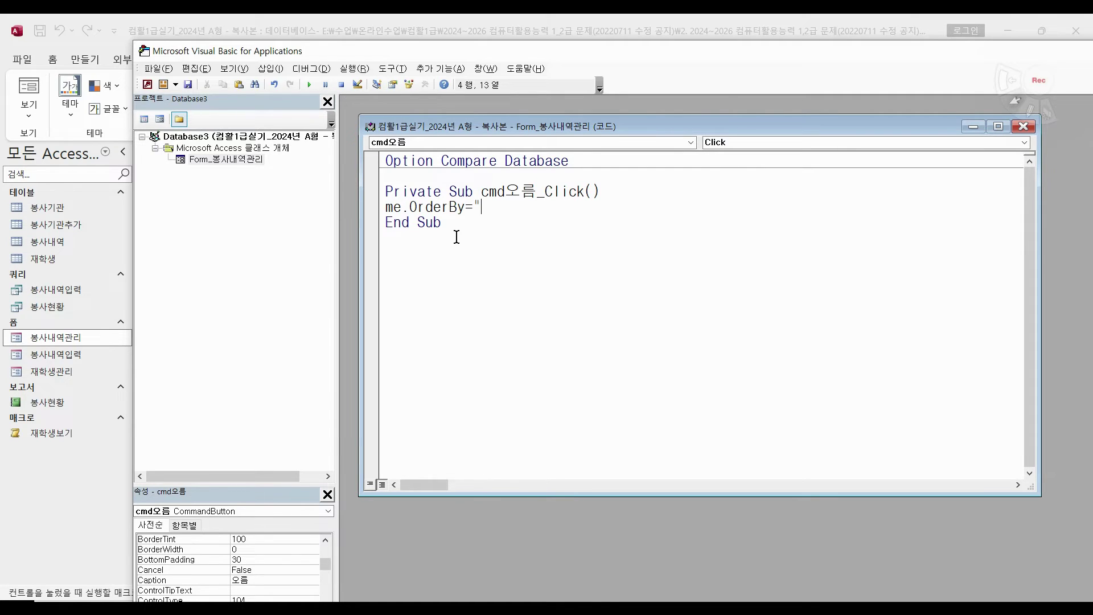
pyautogui.write('ㅅ')
pyautogui.write('ㅜ ')
pyautogui.write('as')
pyautogui.write('c')
pyautogui.write('"')
pyautogui.press('Return')
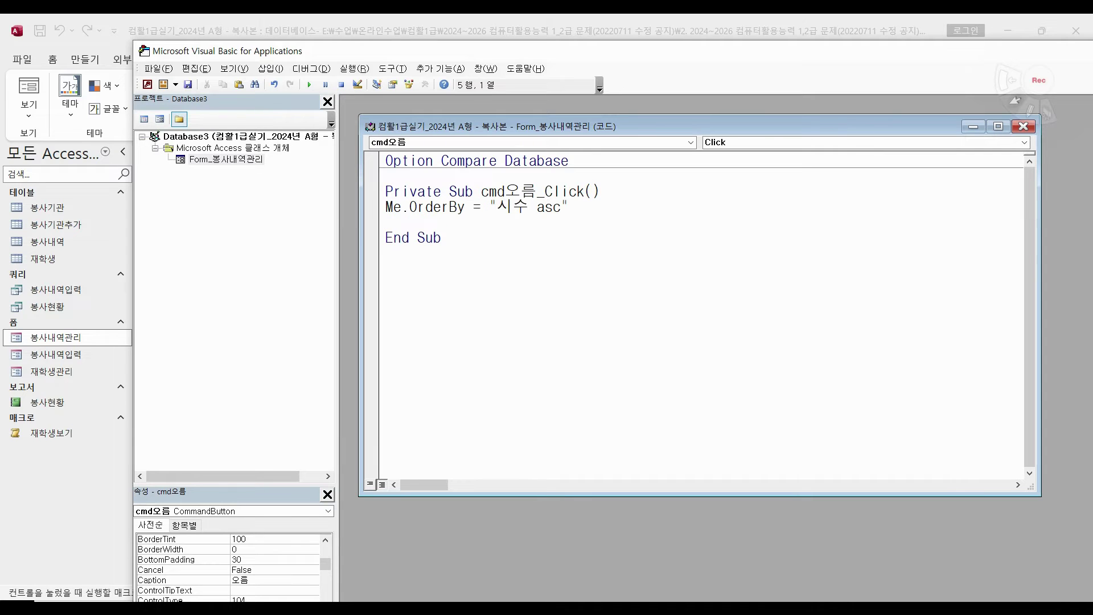
pyautogui.moveTo(526, 206); pyautogui.dragTo(558, 207)
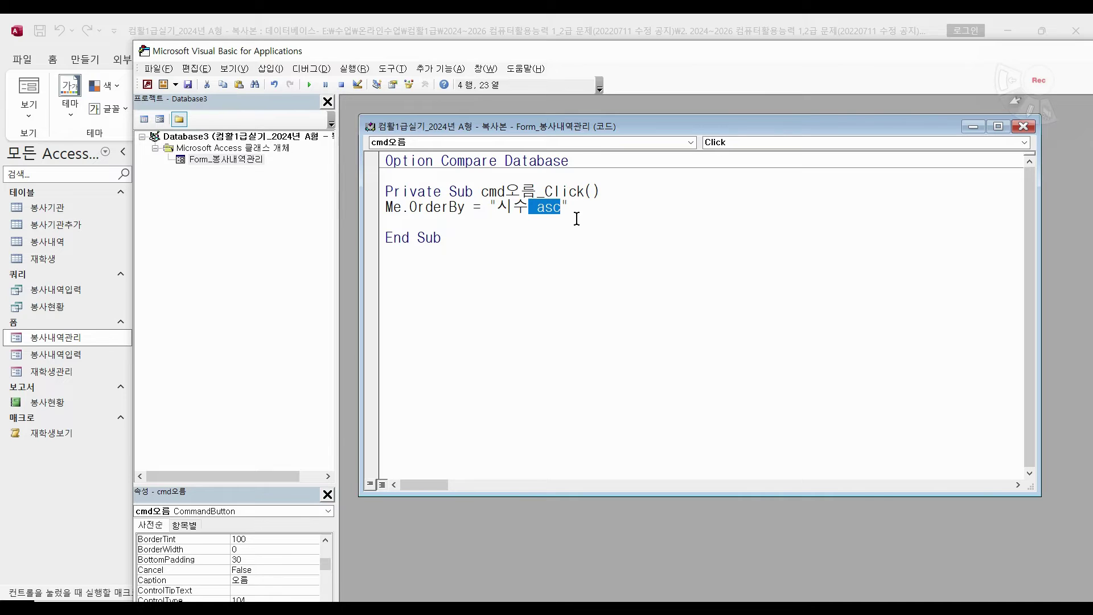
pyautogui.press('Delete')
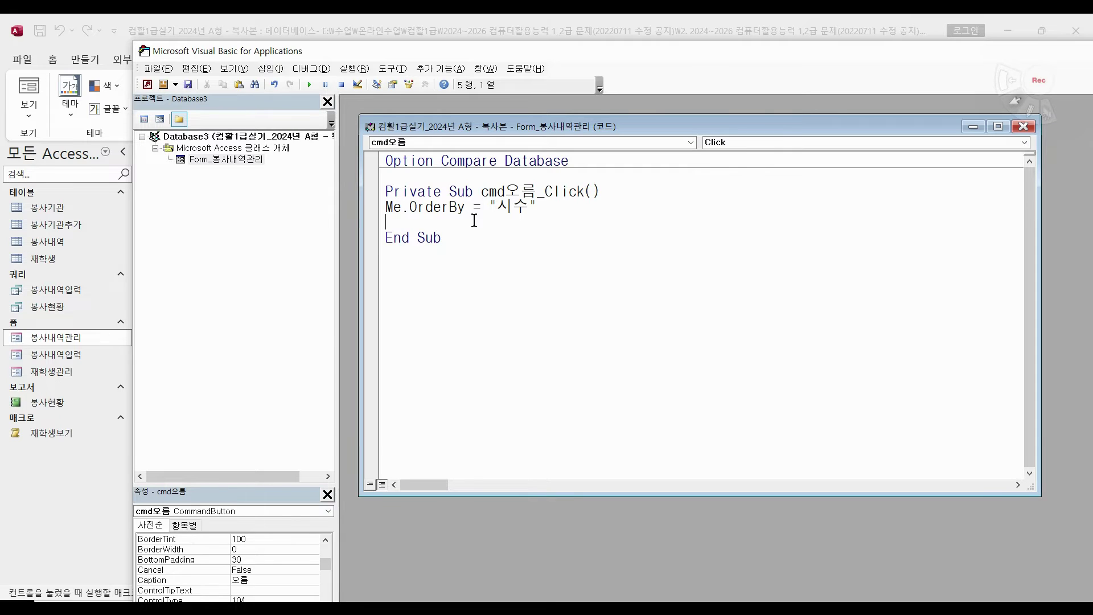
# Step: Add the statement Me.OrderByOn = True below the OrderBy line in the cmd오름_Click procedure
pyautogui.write('ㅡㄷ')
pyautogui.write('me.')
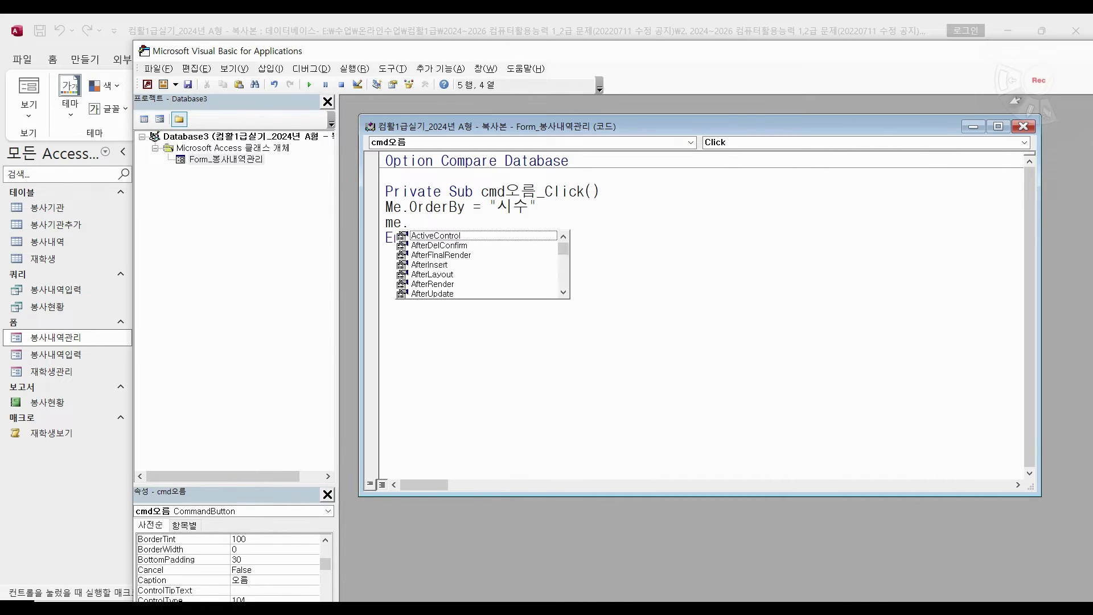
pyautogui.write('od')
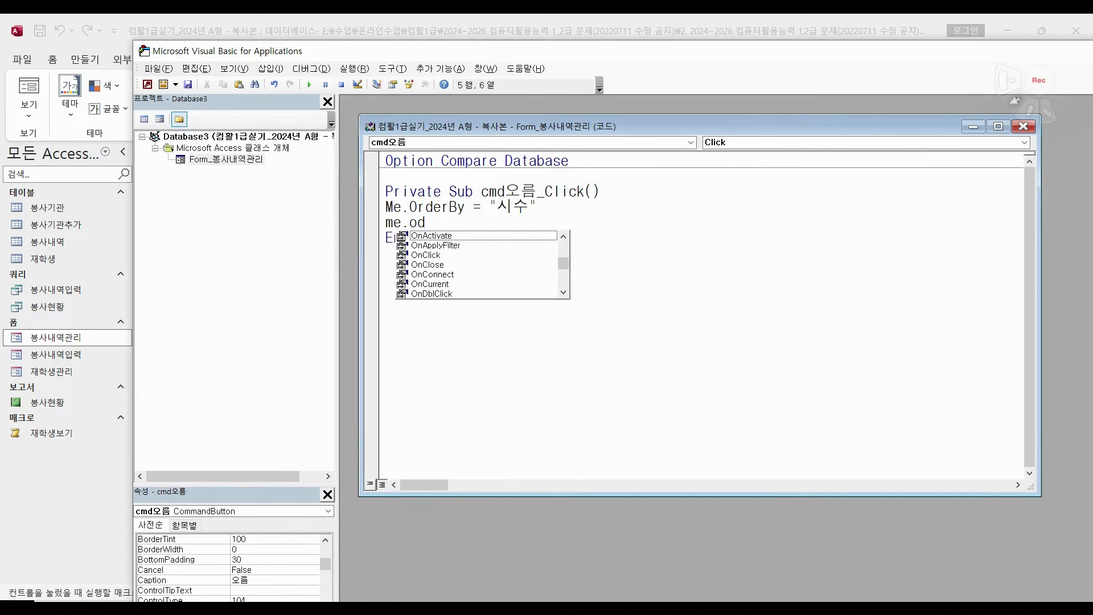
pyautogui.press('BackSpace')
pyautogui.write('r')
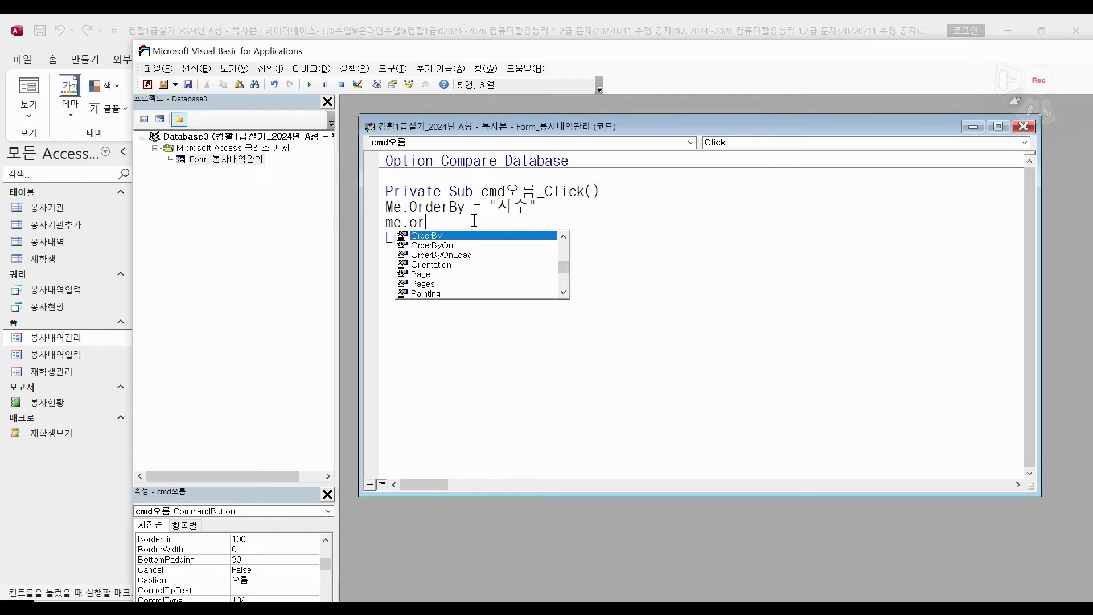
pyautogui.click(432, 245)
pyautogui.doubleClick(431, 246)
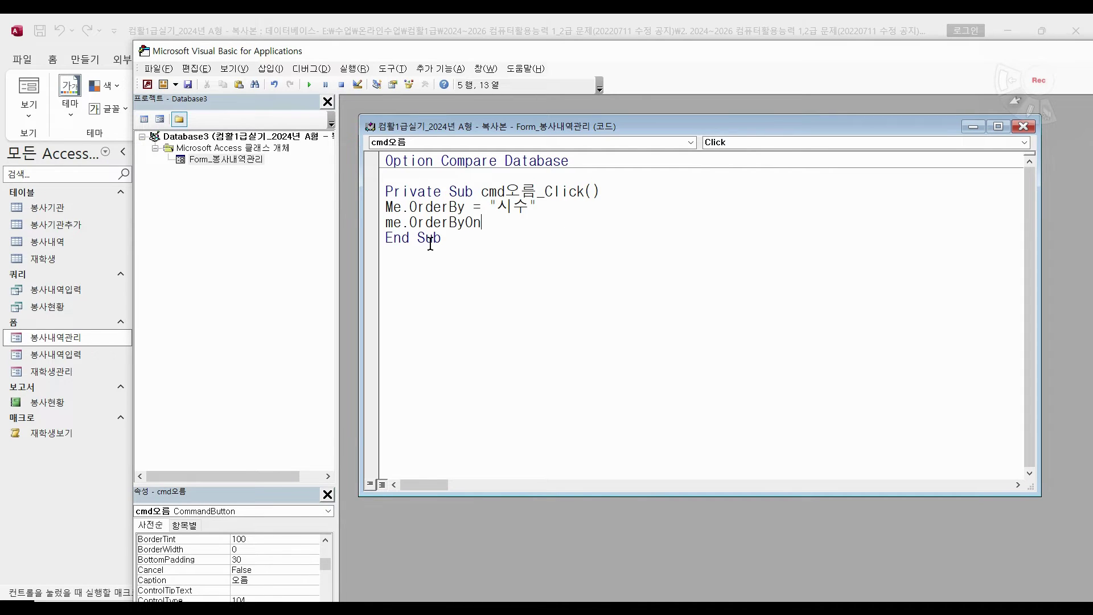
pyautogui.write('=')
pyautogui.doubleClick(507, 245)
pyautogui.click(525, 238)
# Step: Create the cmd내림 button's Click procedure and copy both statements of cmd오름_Click into it
pyautogui.click(693, 143)
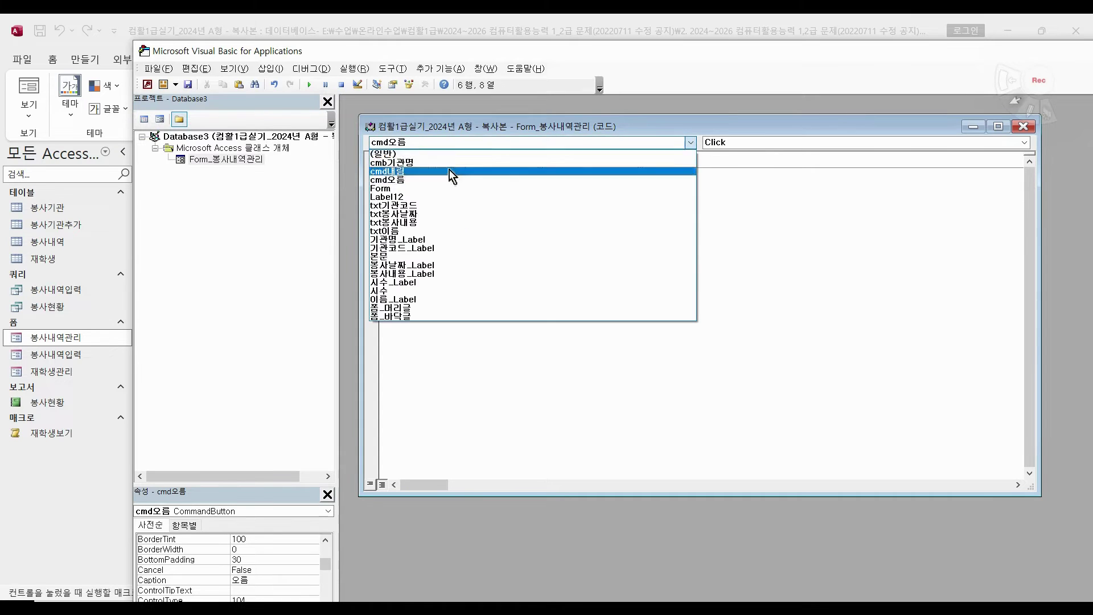
pyautogui.click(402, 171)
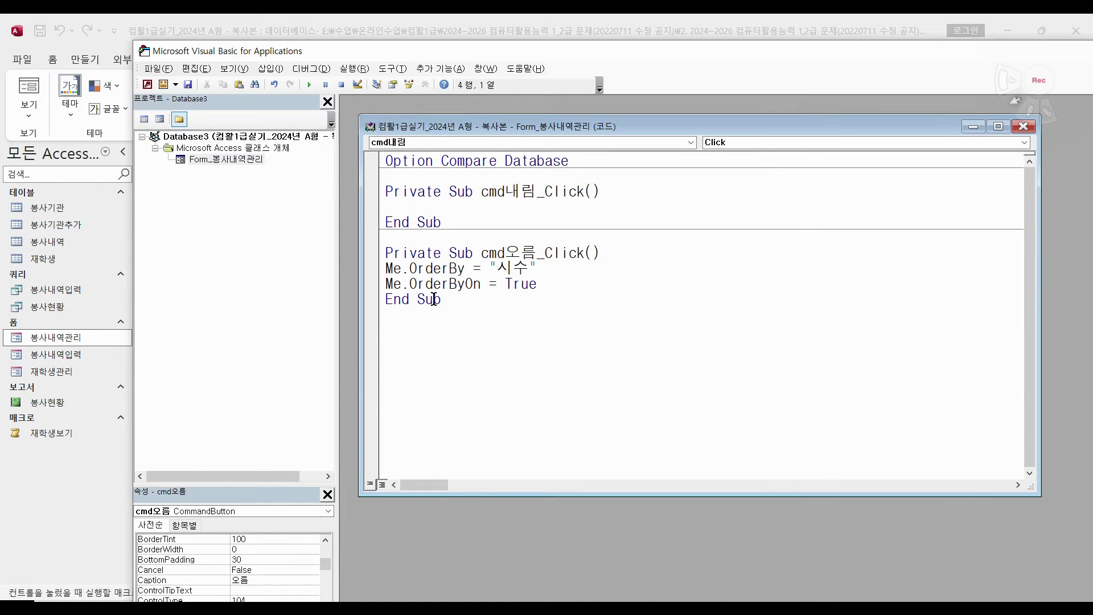
pyautogui.moveTo(562, 287); pyautogui.dragTo(385, 265)
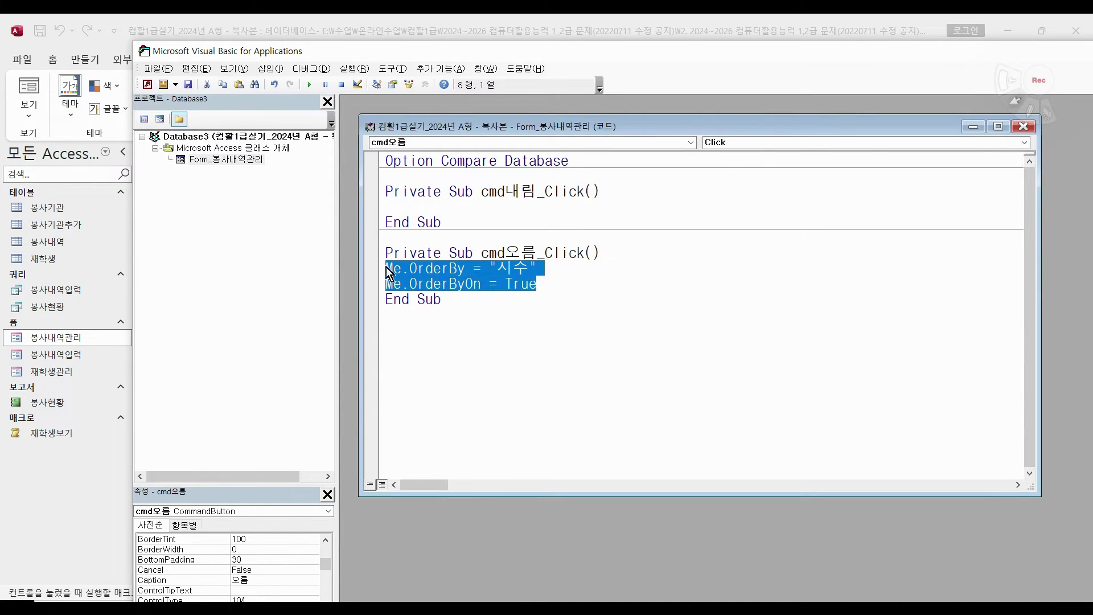
pyautogui.rightClick(409, 272)
pyautogui.click(441, 295)
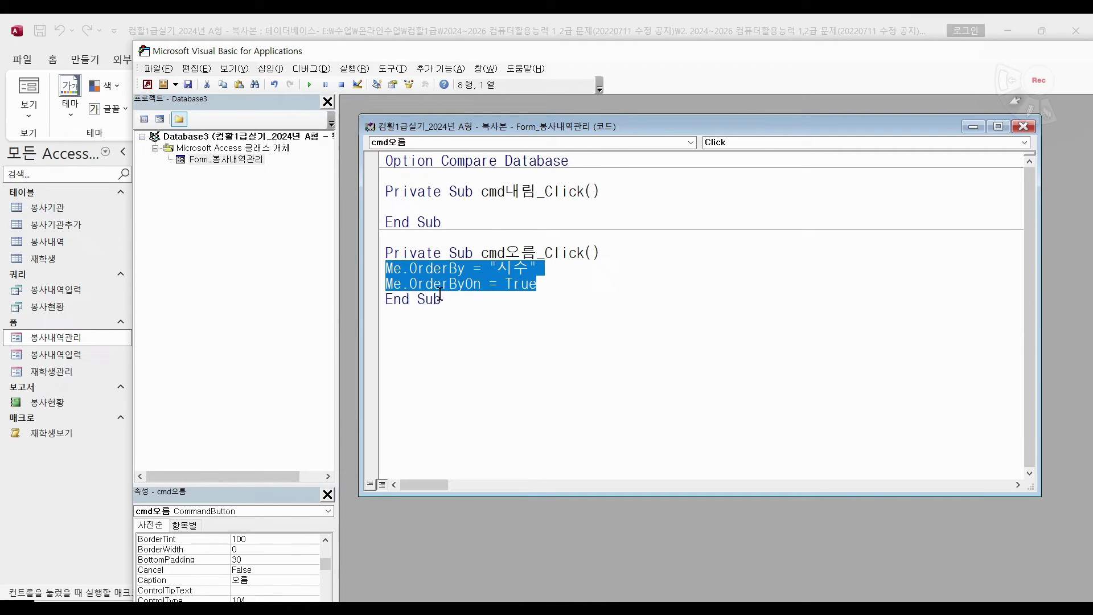
pyautogui.click(426, 205)
pyautogui.rightClick(426, 204)
pyautogui.click(476, 242)
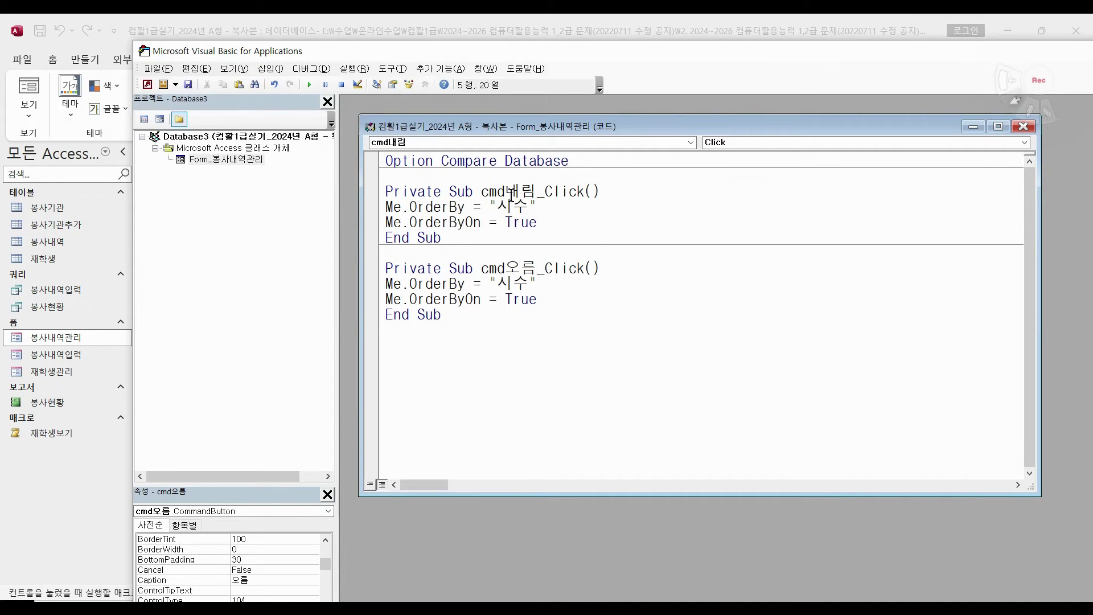
# Step: Change the OrderBy string in cmd내림_Click to "시수 desc" and close the Visual Basic editor
pyautogui.click(533, 204)
pyautogui.write('desc')
pyautogui.click(547, 296)
pyautogui.moveTo(858, 53); pyautogui.dragTo(725, 150)
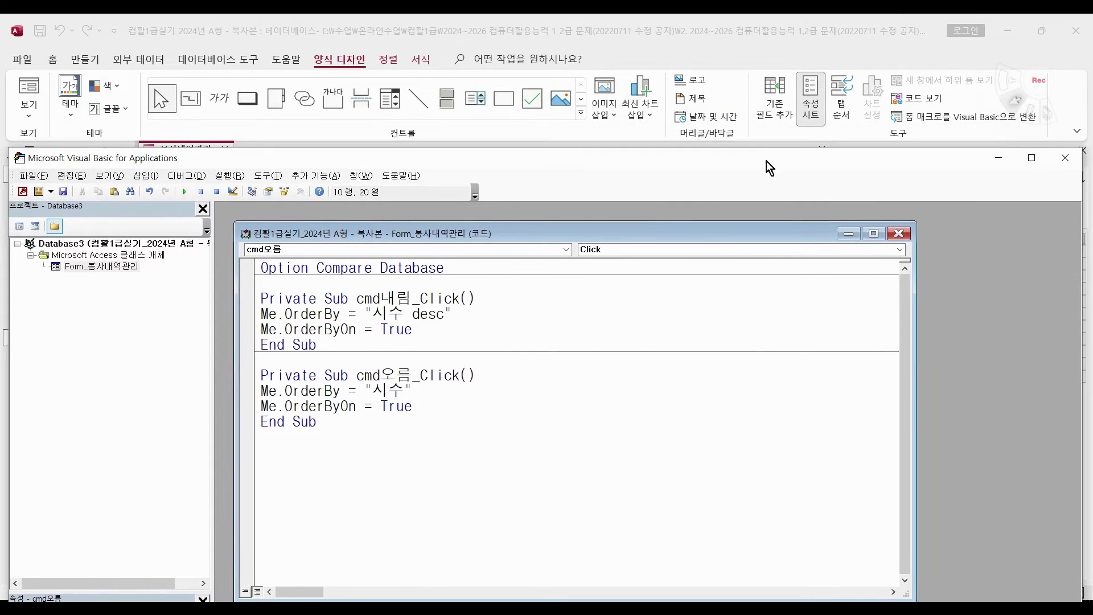
pyautogui.click(1067, 151)
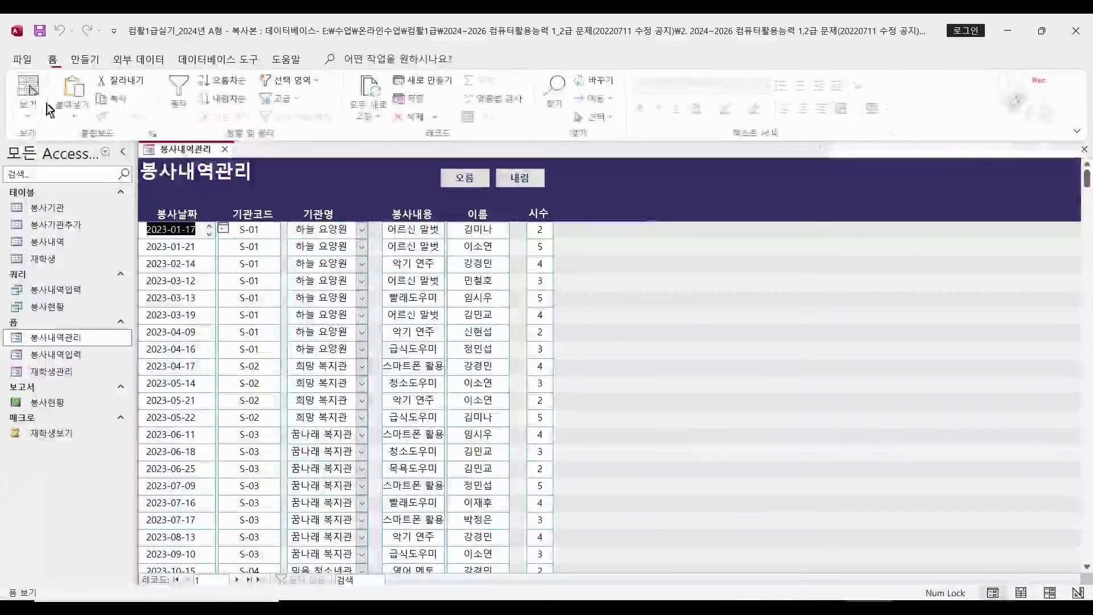
# Step: Show the 봉사내역관리 form in form view and test sorting by 시수 with its 오름 and 내림 buttons
pyautogui.click(12, 94)
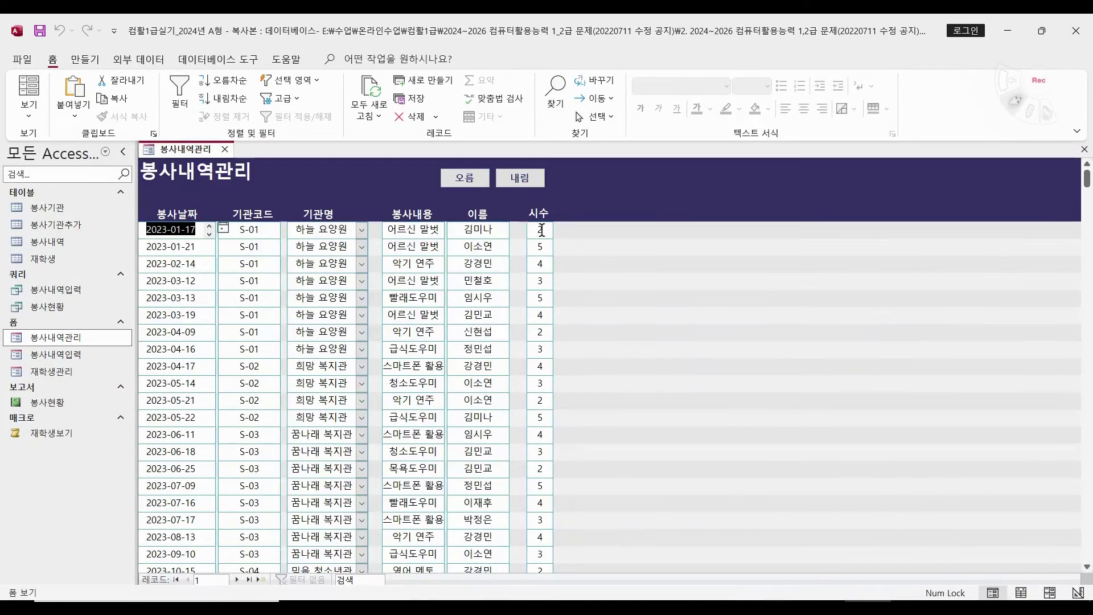
pyautogui.click(466, 180)
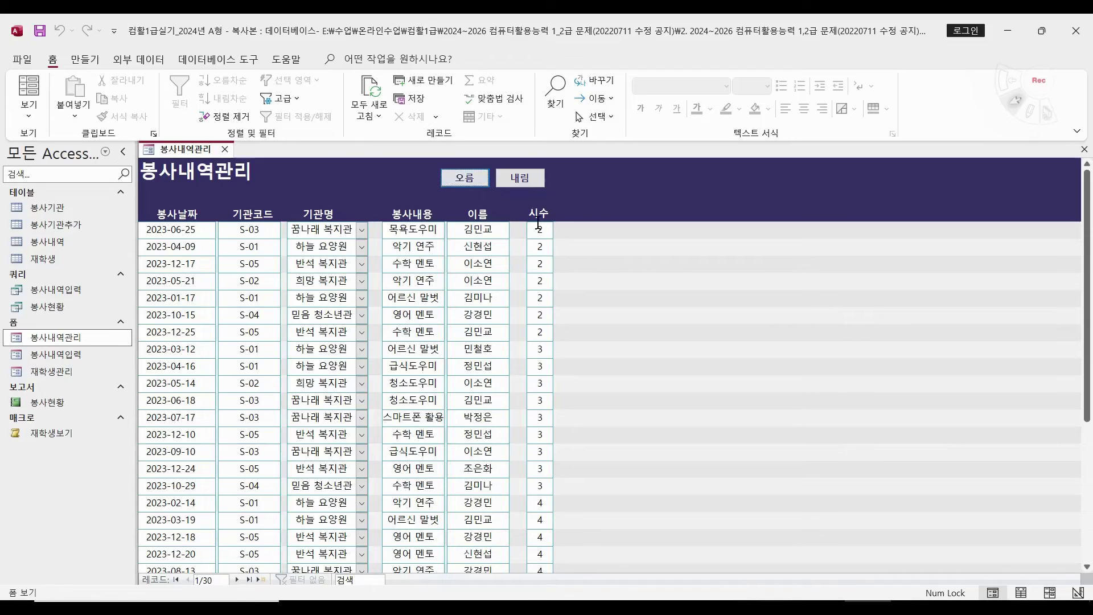
pyautogui.click(528, 181)
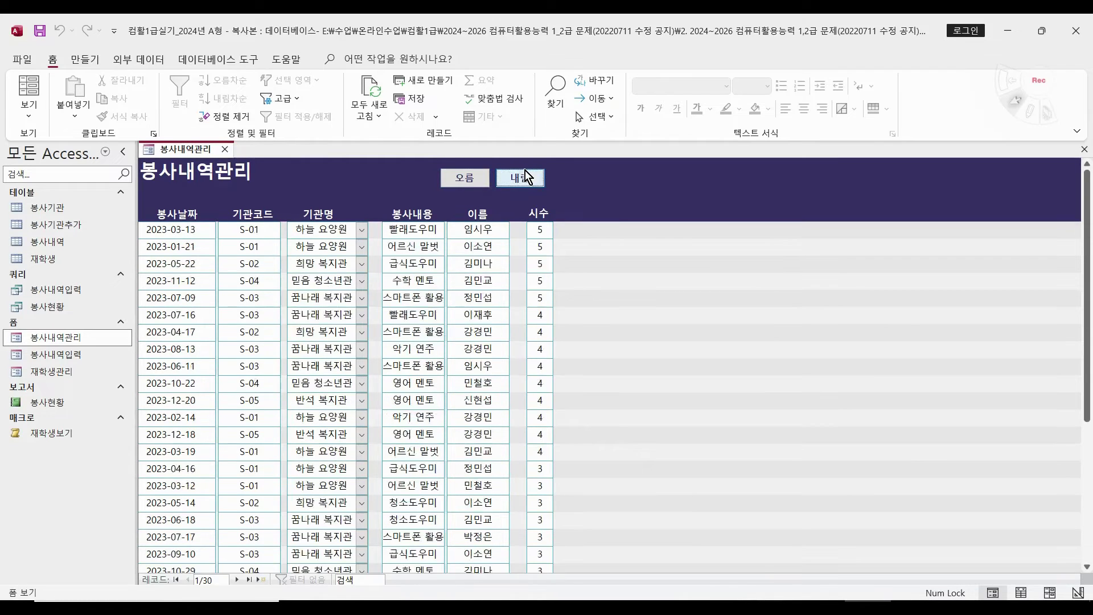
pyautogui.click(461, 177)
pyautogui.click(519, 181)
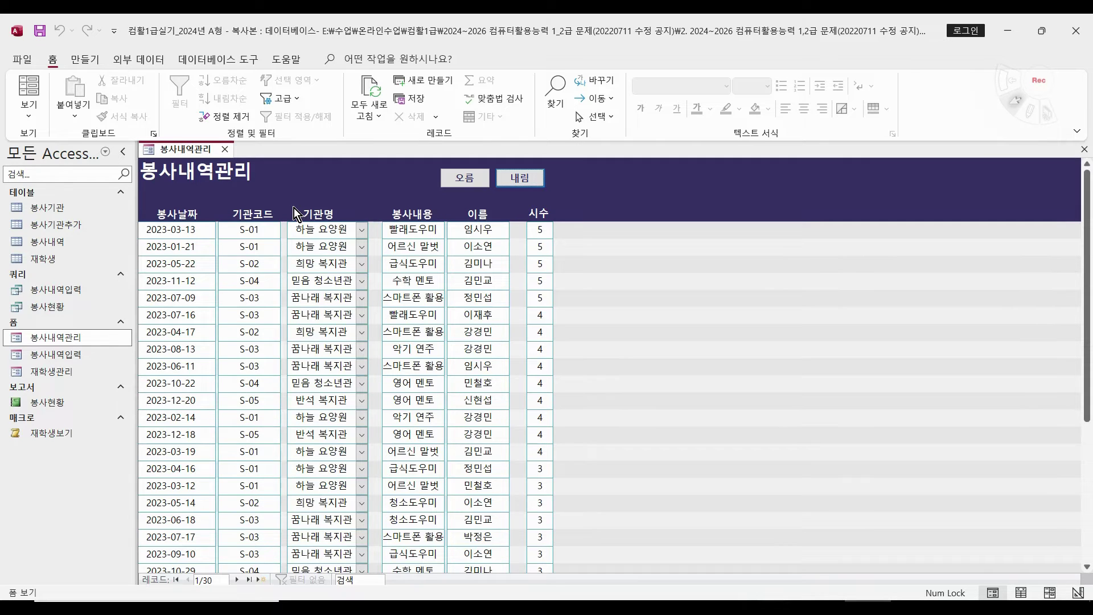
# Step: Save and close the 봉사내역관리 form, and bring up 문제4 in the exam PDF in Edge
pyautogui.click(41, 33)
pyautogui.click(225, 149)
pyautogui.click(818, 607)
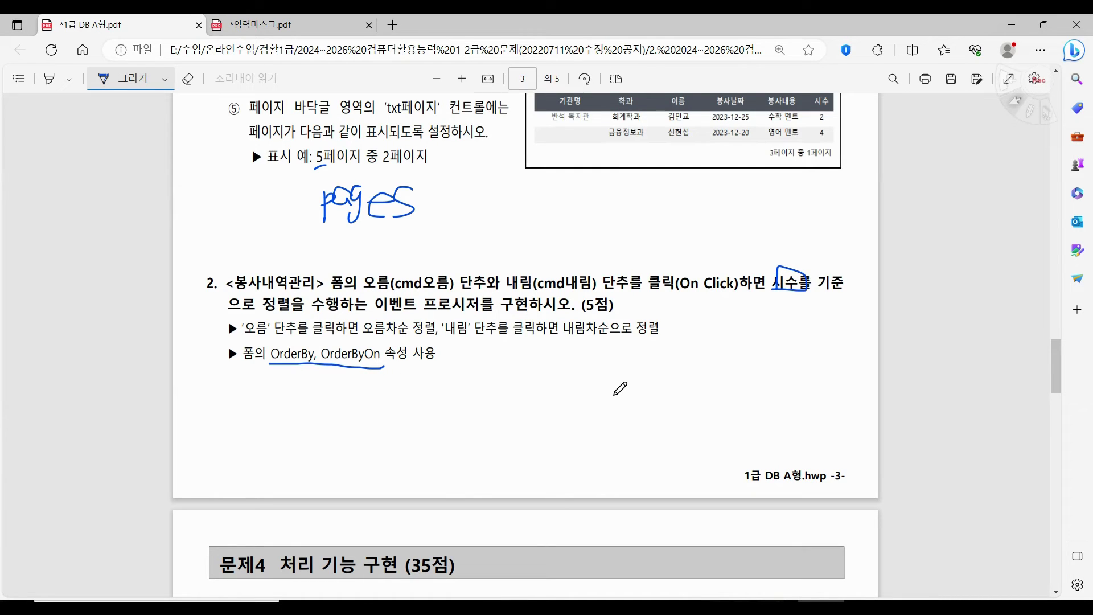
pyautogui.scroll(-7, 621, 372)
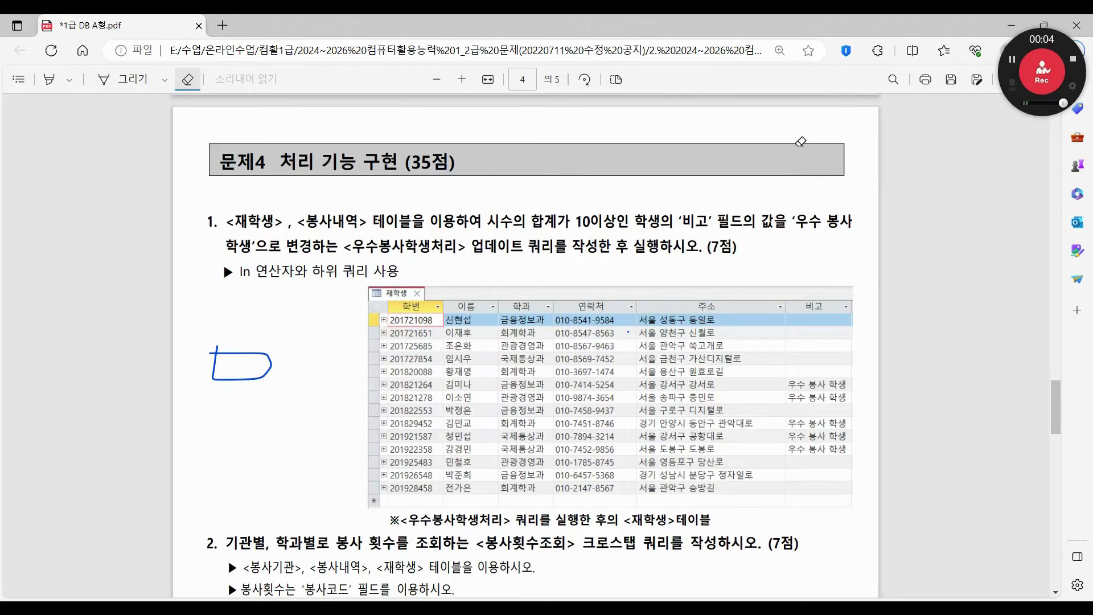
# Step: Activate the drawing pen and look back through the PDF's form and report questions, returning to question 1 of 문제4
pyautogui.click(149, 82)
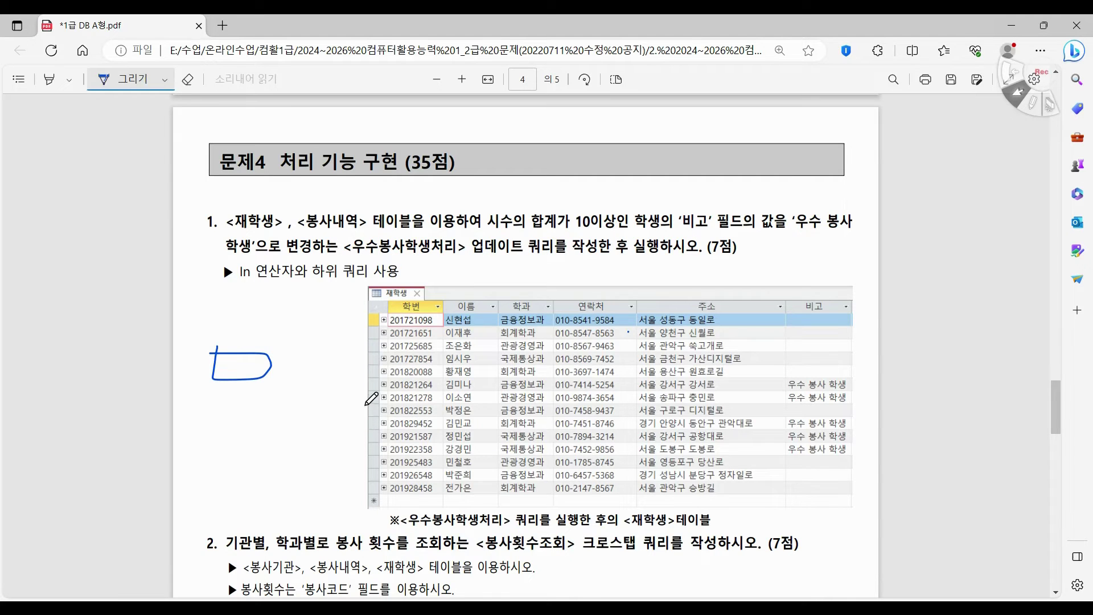
pyautogui.scroll(10, 372, 399)
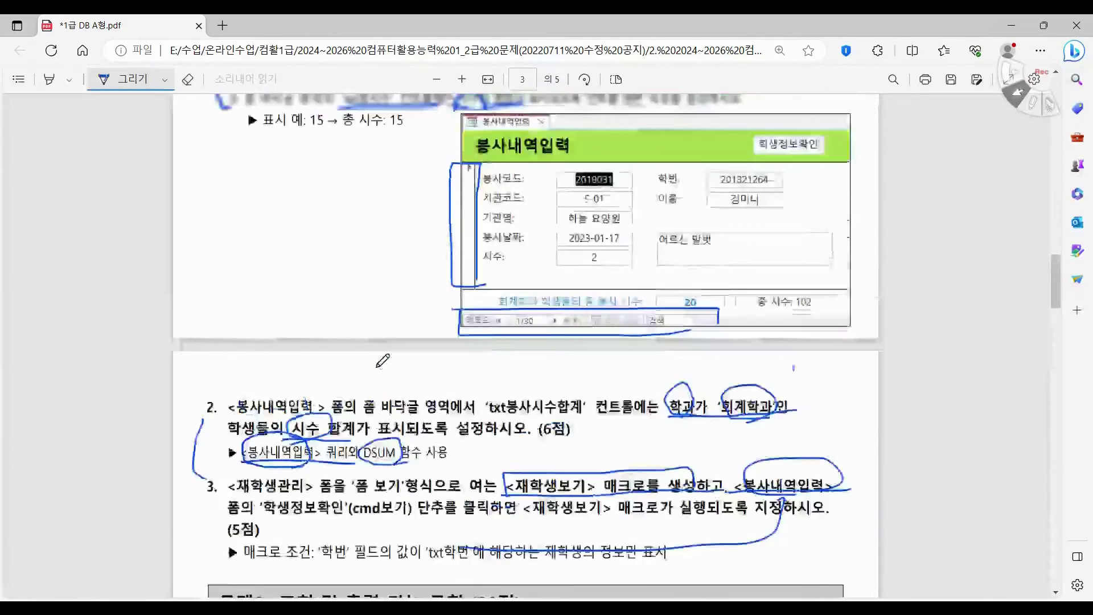
pyautogui.scroll(4, 382, 360)
pyautogui.scroll(-8, 341, 353)
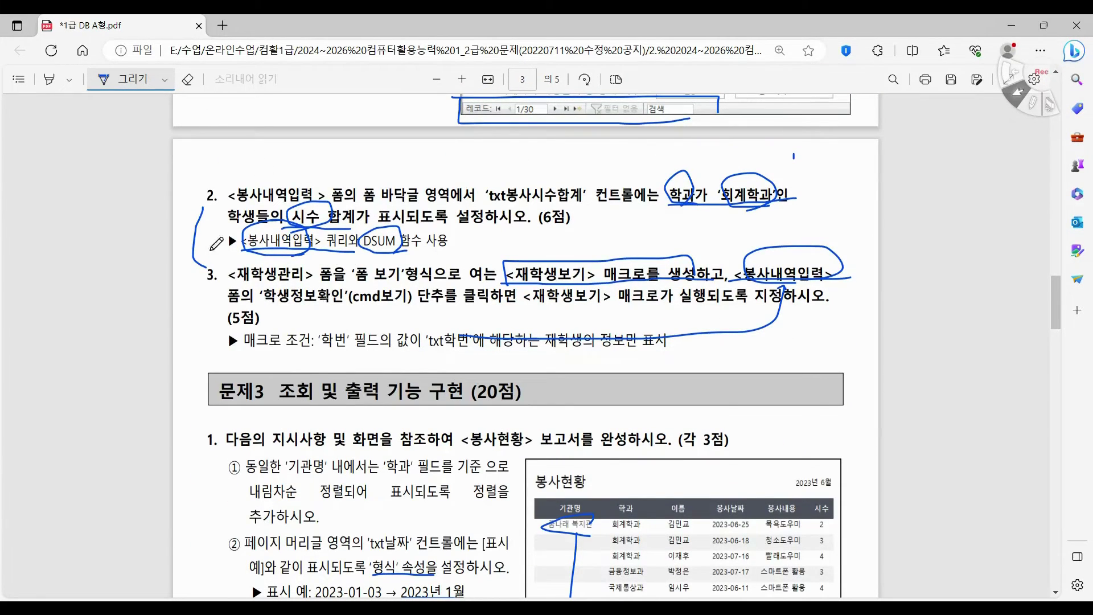
pyautogui.scroll(-10, 212, 249)
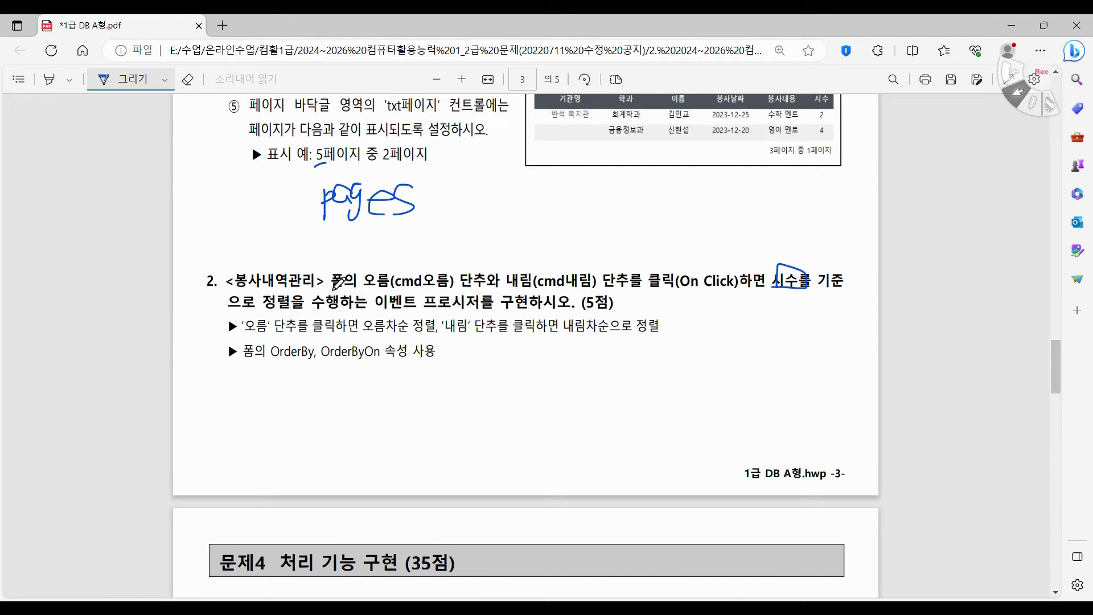
pyautogui.scroll(-4, 342, 279)
pyautogui.scroll(-3, 346, 277)
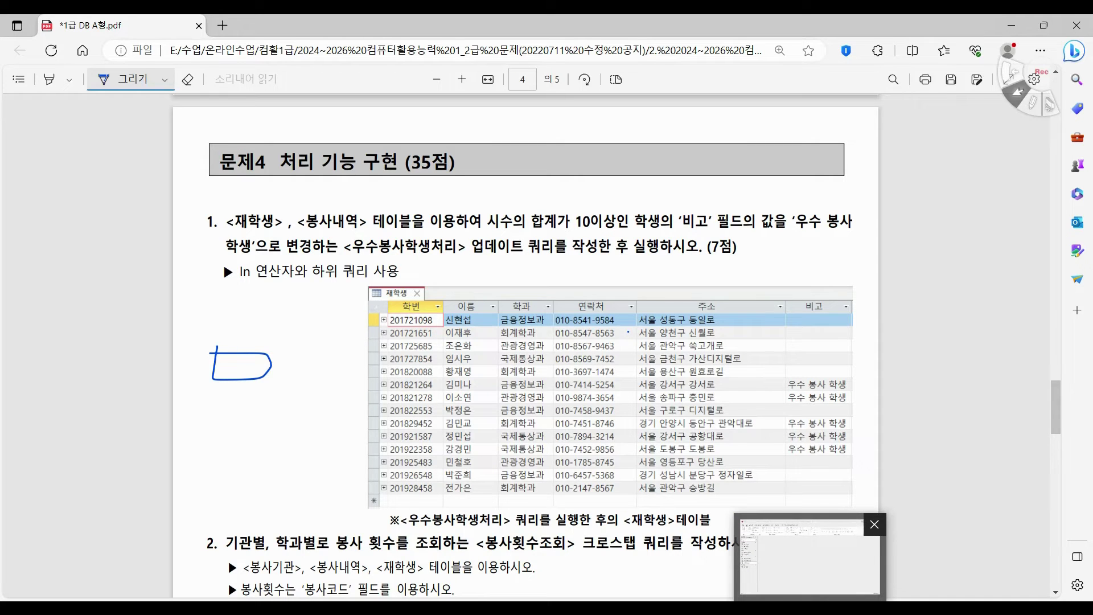
# Step: Arrange Access on one half of the screen beside the exam PDF in Edge, and reduce the PDF zoom by two levels
pyautogui.hotkey('alt', 'Tab')
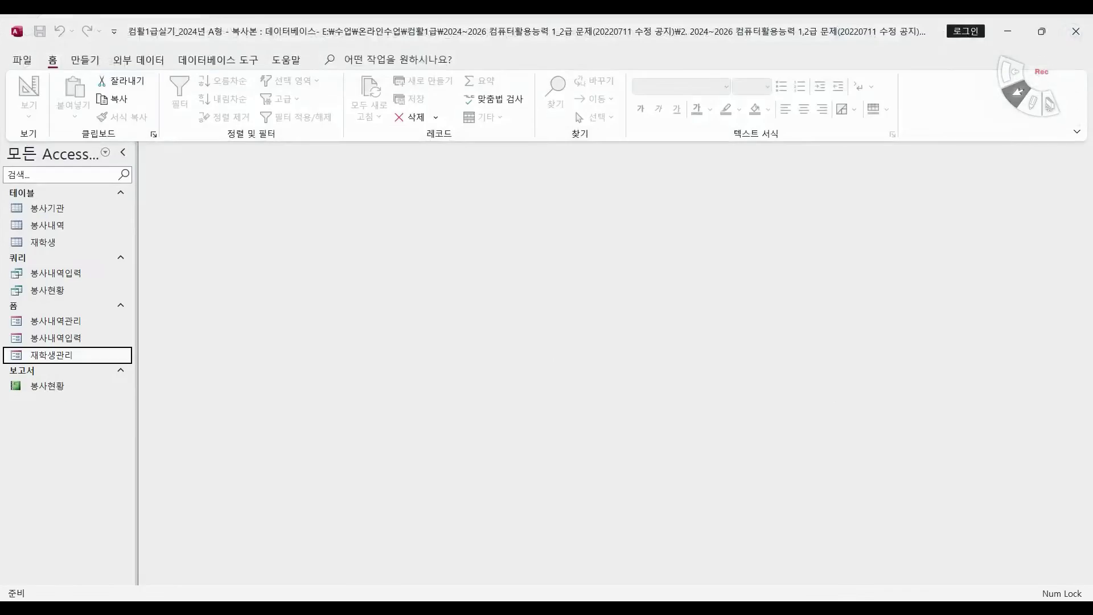
pyautogui.moveTo(585, 29); pyautogui.dragTo(3, 259)
pyautogui.click(776, 165)
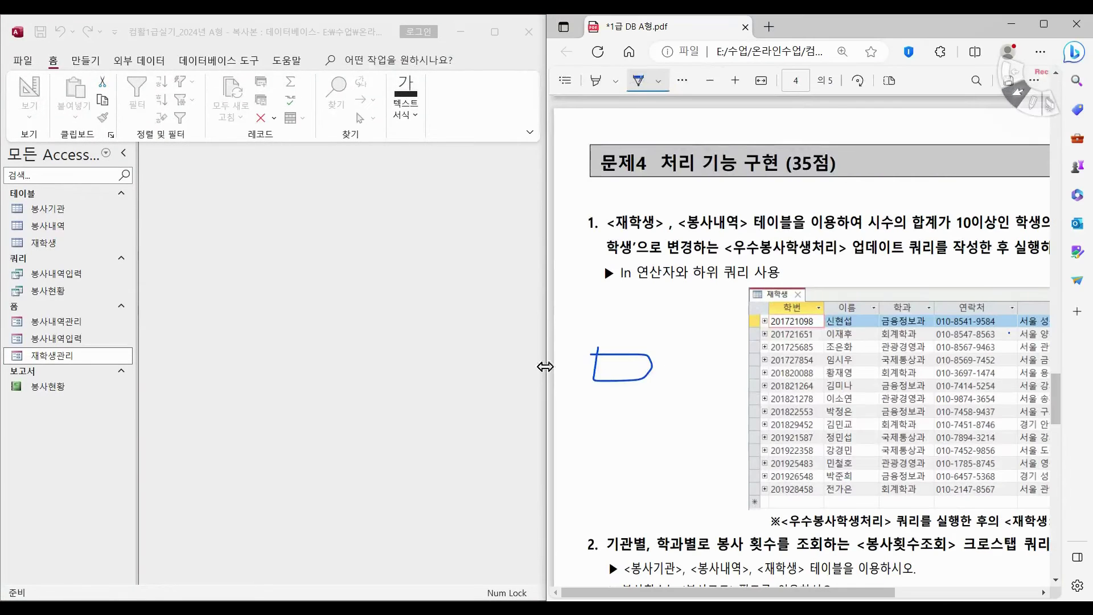
pyautogui.click(710, 81)
pyautogui.click(710, 81)
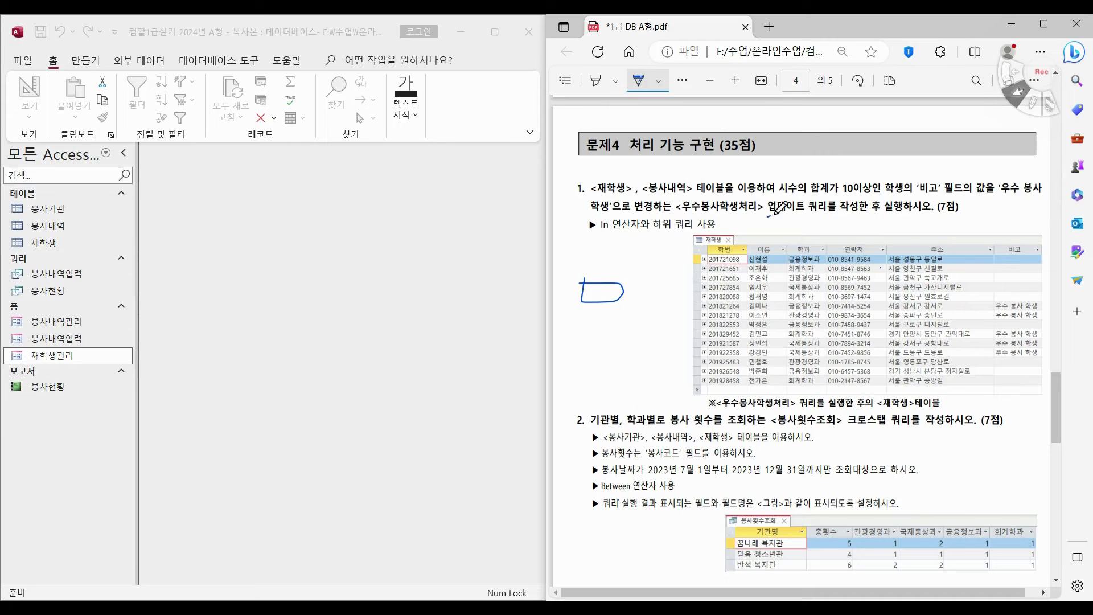
# Step: In question 1 of 문제4, underline 업데이트 쿼리, circle In and underline 하위 쿼리 with the pen
pyautogui.moveTo(767, 212); pyautogui.dragTo(826, 210)
pyautogui.moveTo(610, 237)
pyautogui.mouseDown()
pyautogui.moveTo(594, 238)
pyautogui.moveTo(600, 215)
pyautogui.moveTo(614, 223)
pyautogui.moveTo(603, 240)
pyautogui.mouseUp()
pyautogui.moveTo(647, 232); pyautogui.dragTo(691, 233)
# Step: Switch to the Notepad syntax note and highlight its select, 필드,..., *, from 원본 and where 조건 parts one after another
pyautogui.click(707, 608)
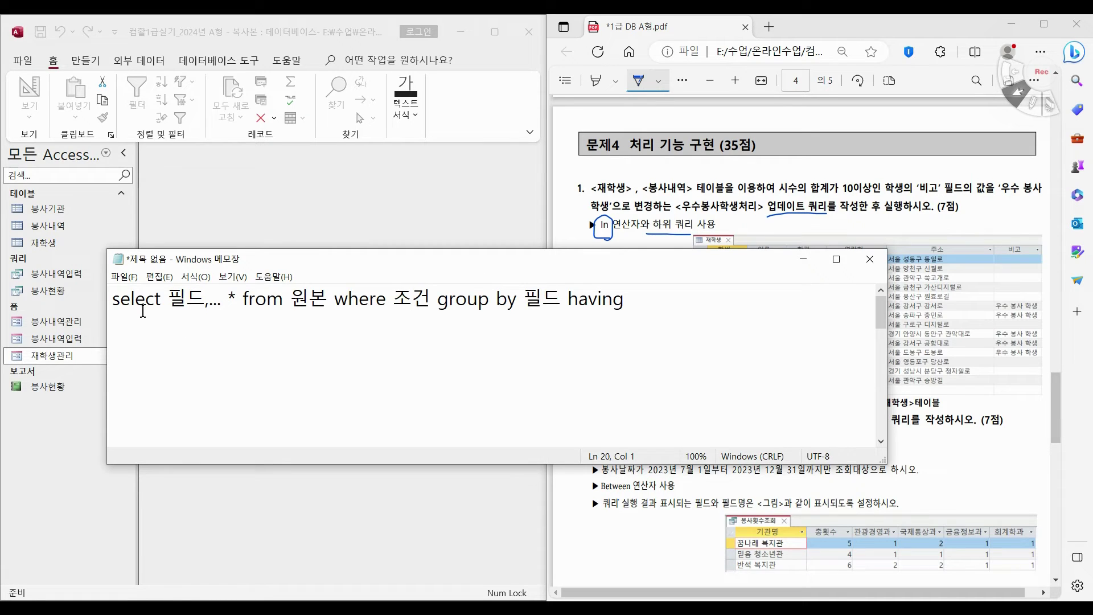
pyautogui.moveTo(112, 305); pyautogui.dragTo(164, 307)
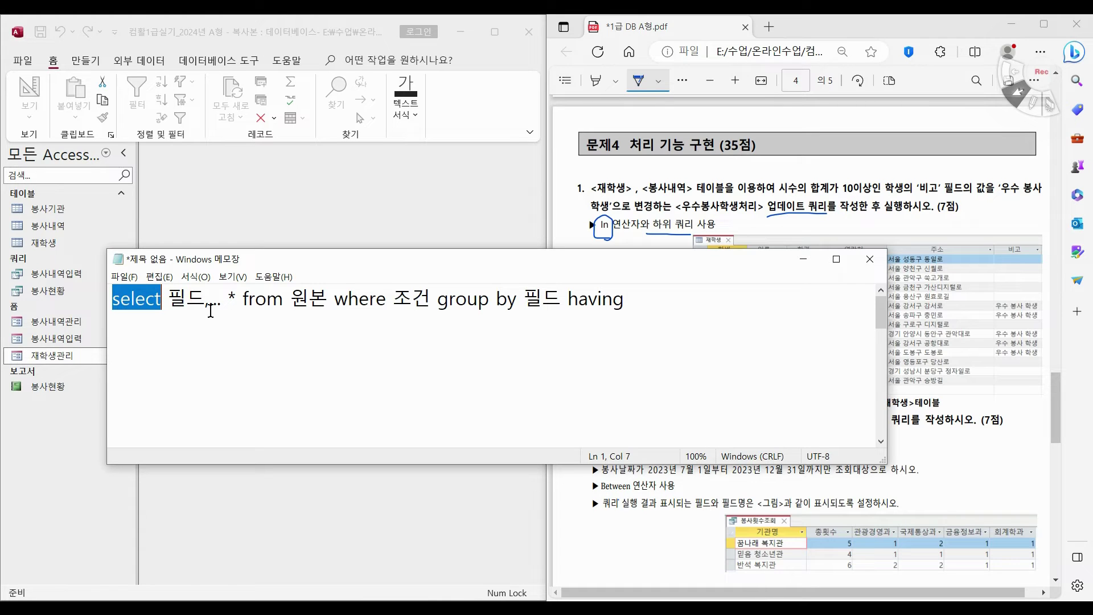
pyautogui.moveTo(169, 299); pyautogui.dragTo(223, 306)
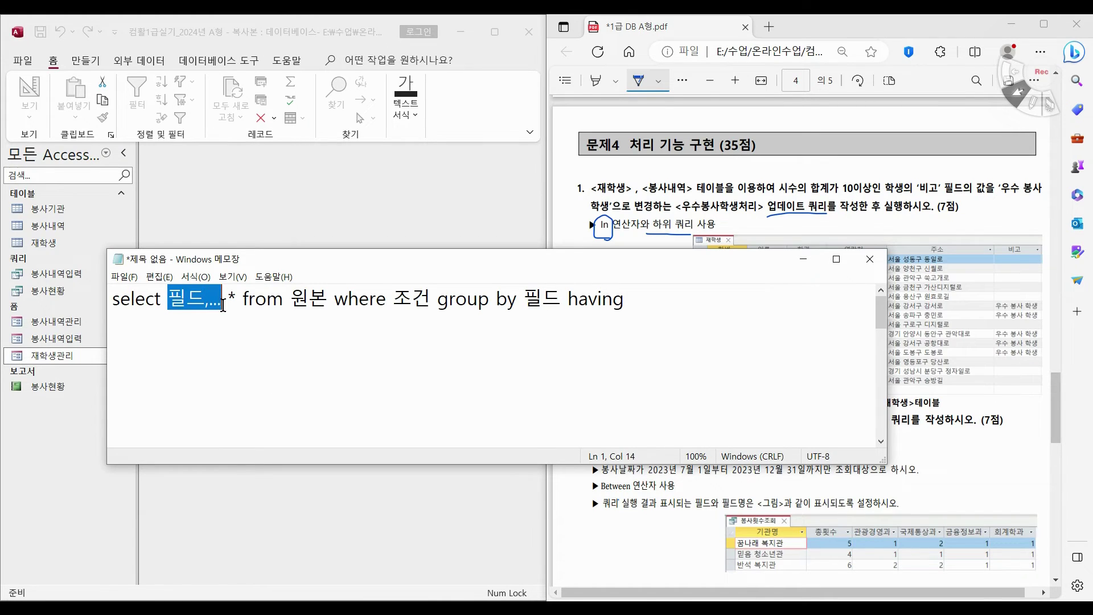
pyautogui.click(209, 300)
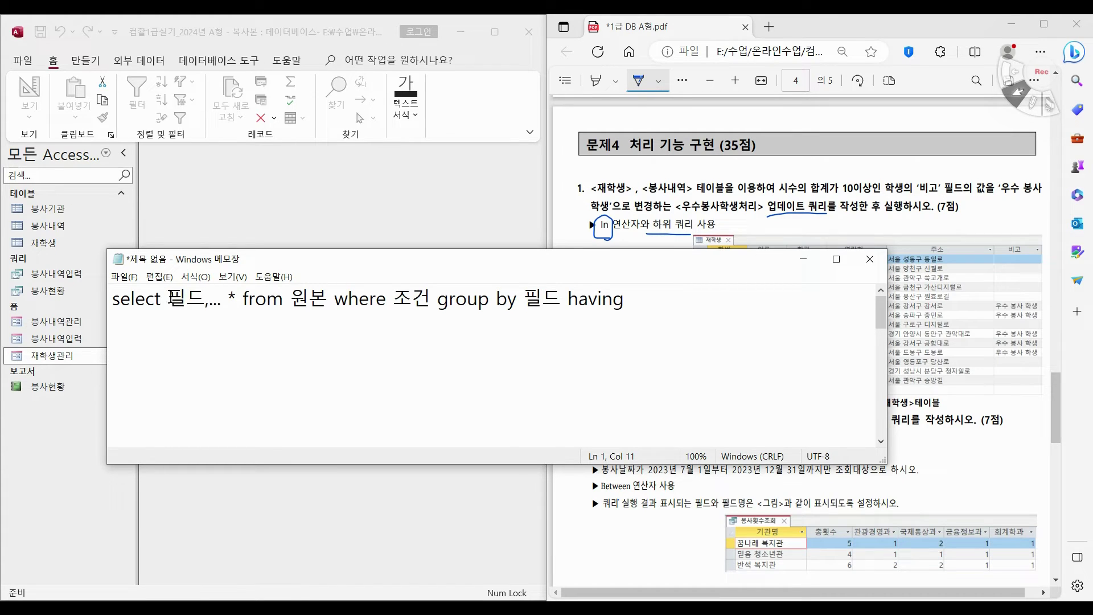
pyautogui.moveTo(168, 300); pyautogui.dragTo(219, 304)
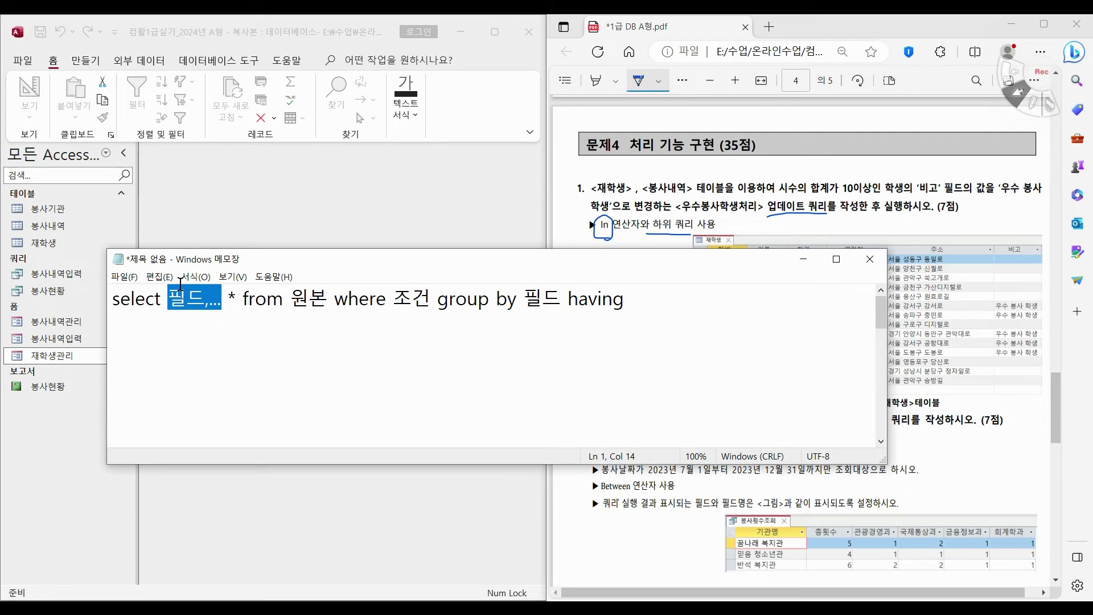
pyautogui.click(231, 297)
pyautogui.moveTo(231, 297); pyautogui.dragTo(236, 297)
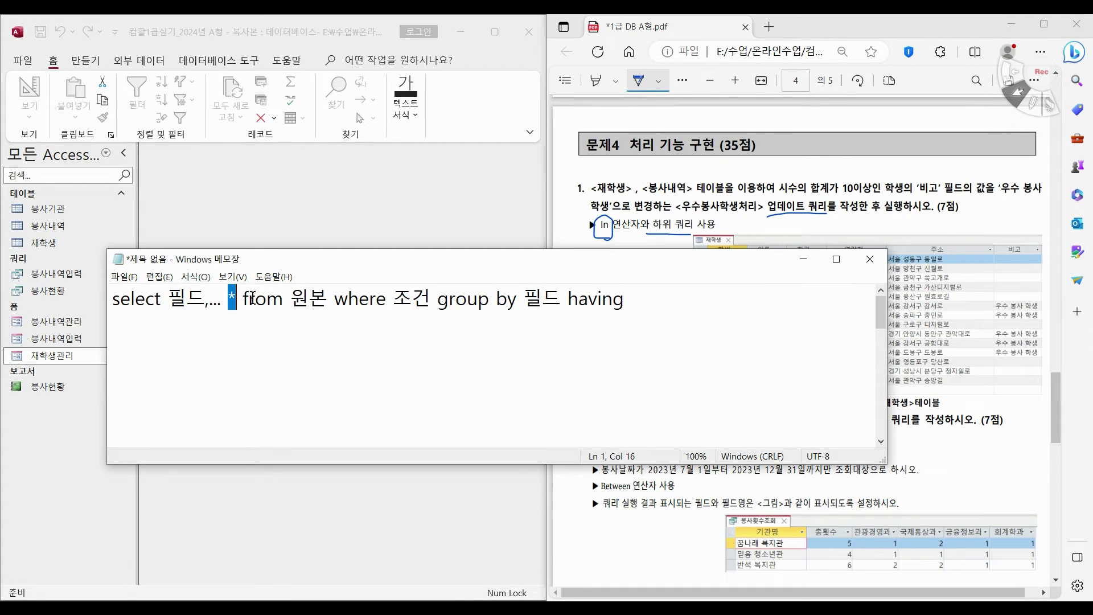
pyautogui.moveTo(245, 299); pyautogui.dragTo(307, 312)
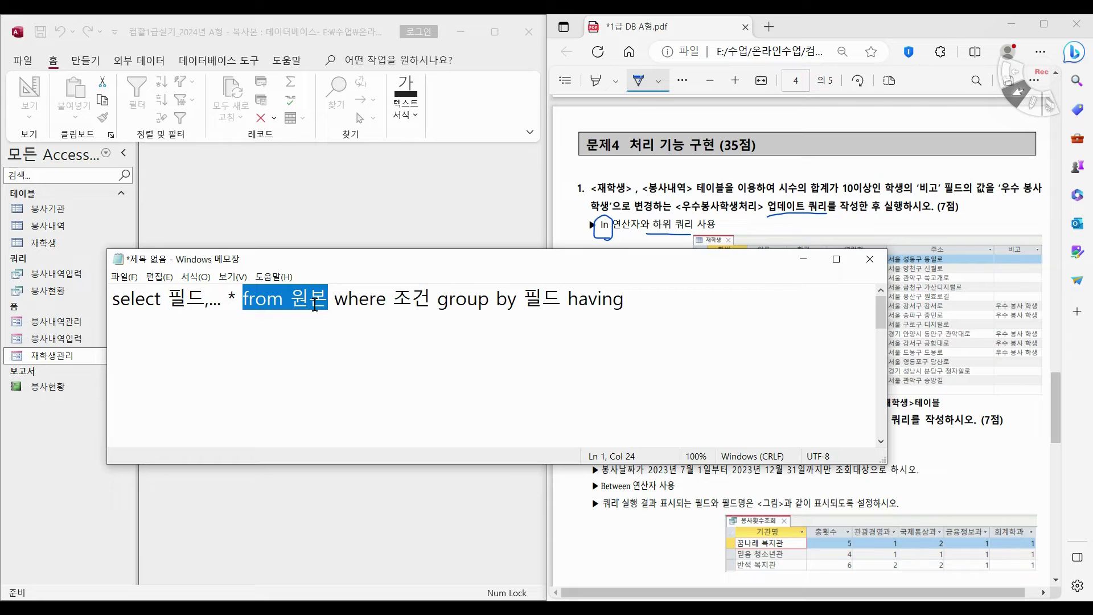
pyautogui.moveTo(335, 299); pyautogui.dragTo(431, 302)
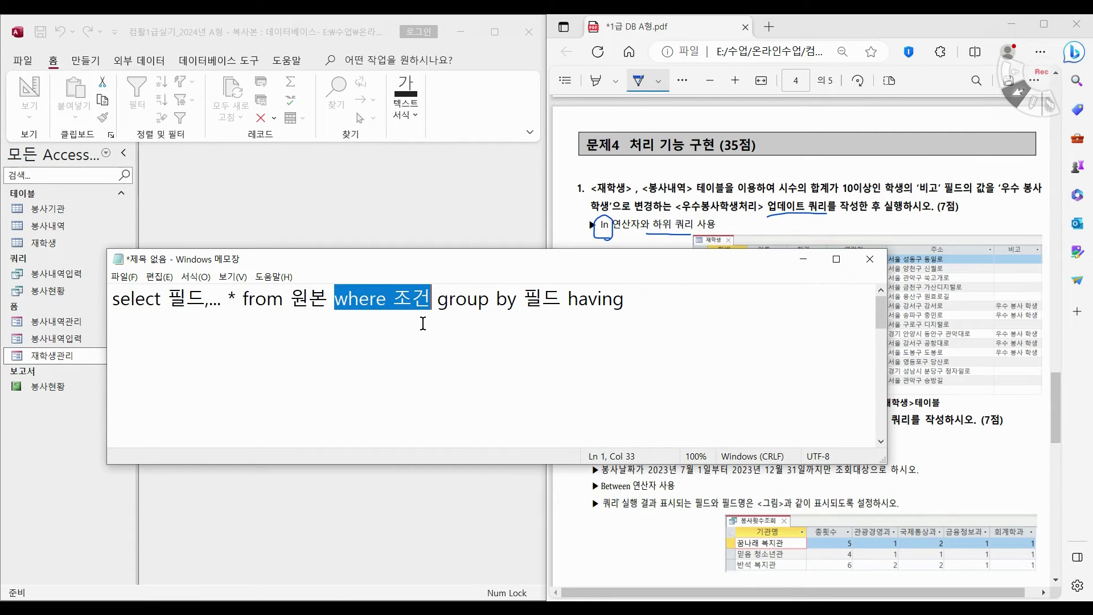
pyautogui.click(435, 299)
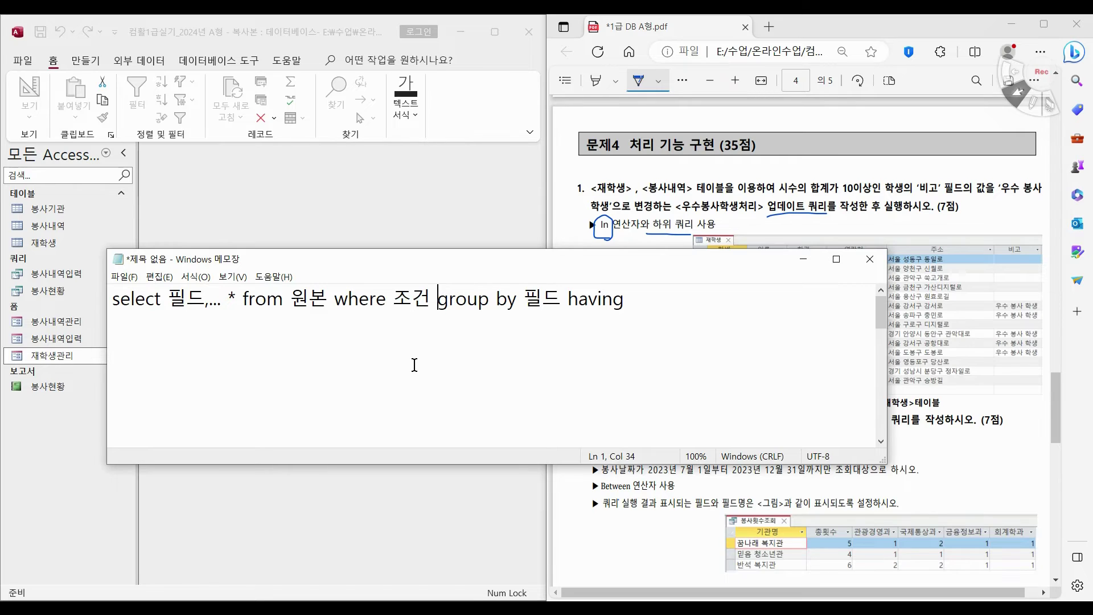
# Step: Highlight the group by, 필드 and having parts of the syntax note, and put Notepad away to uncover the exam PDF
pyautogui.moveTo(439, 299); pyautogui.dragTo(516, 300)
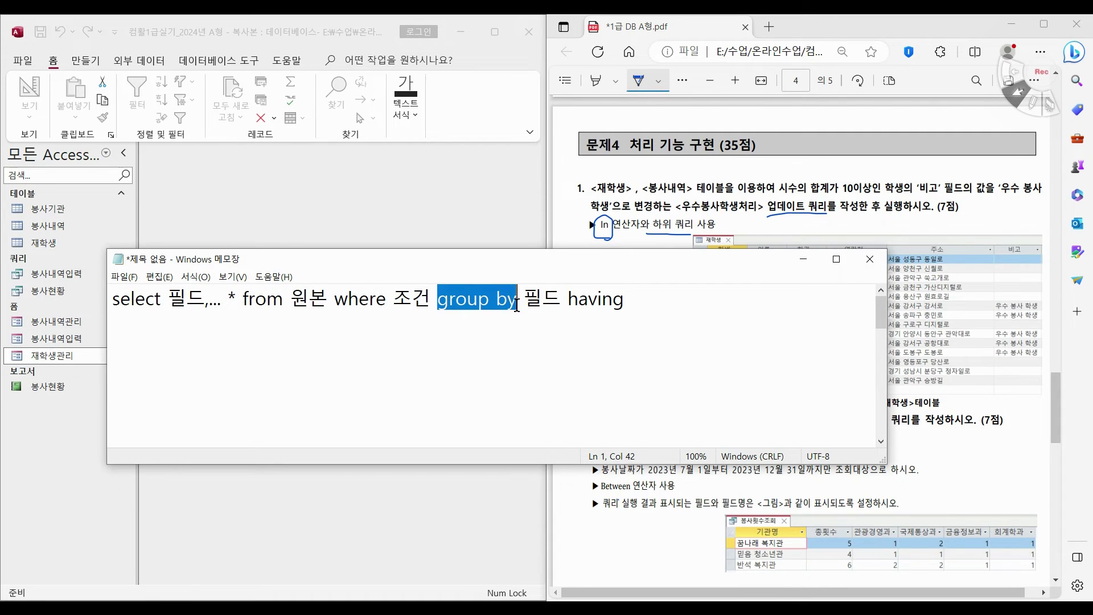
pyautogui.click(542, 297)
pyautogui.press('Left')
pyautogui.hotkey('shift', 'Right')
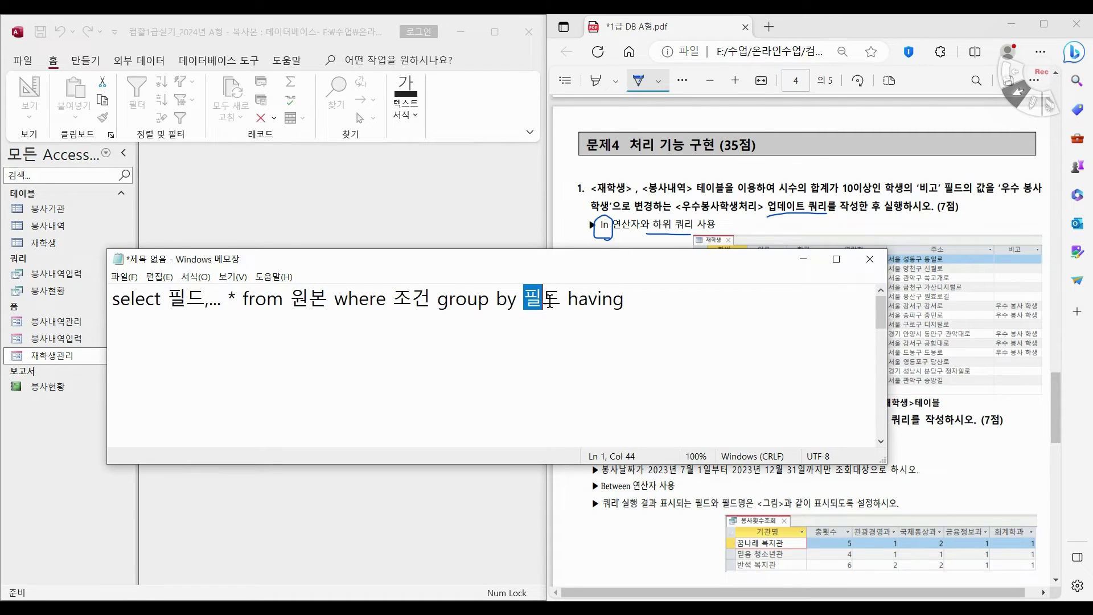
pyautogui.hotkey('shift', 'Right')
pyautogui.moveTo(330, 298); pyautogui.dragTo(509, 299)
pyautogui.click(458, 323)
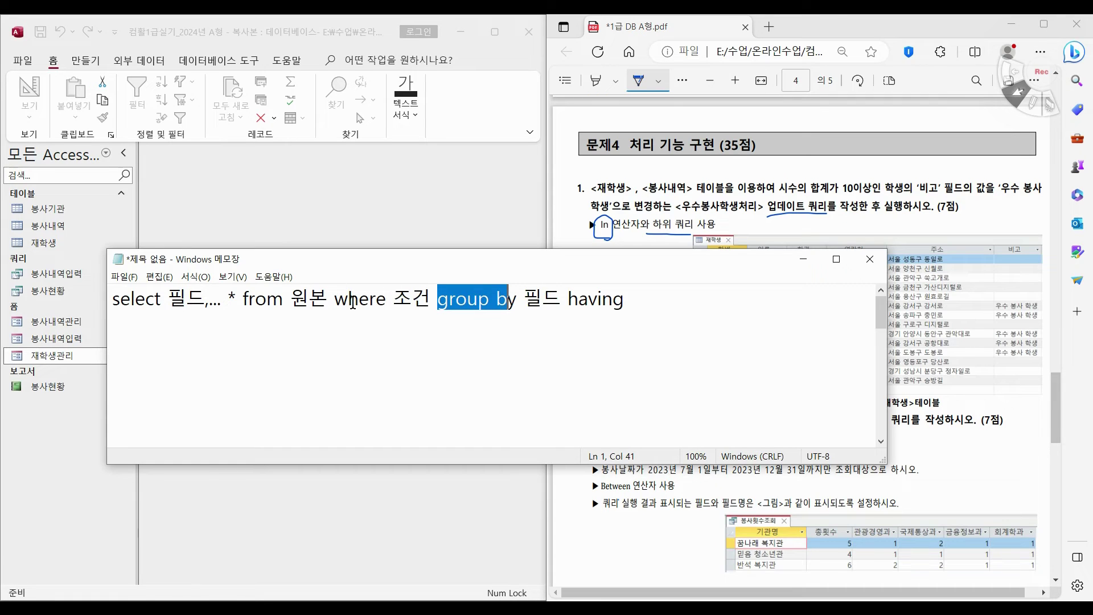
pyautogui.moveTo(569, 302); pyautogui.dragTo(621, 301)
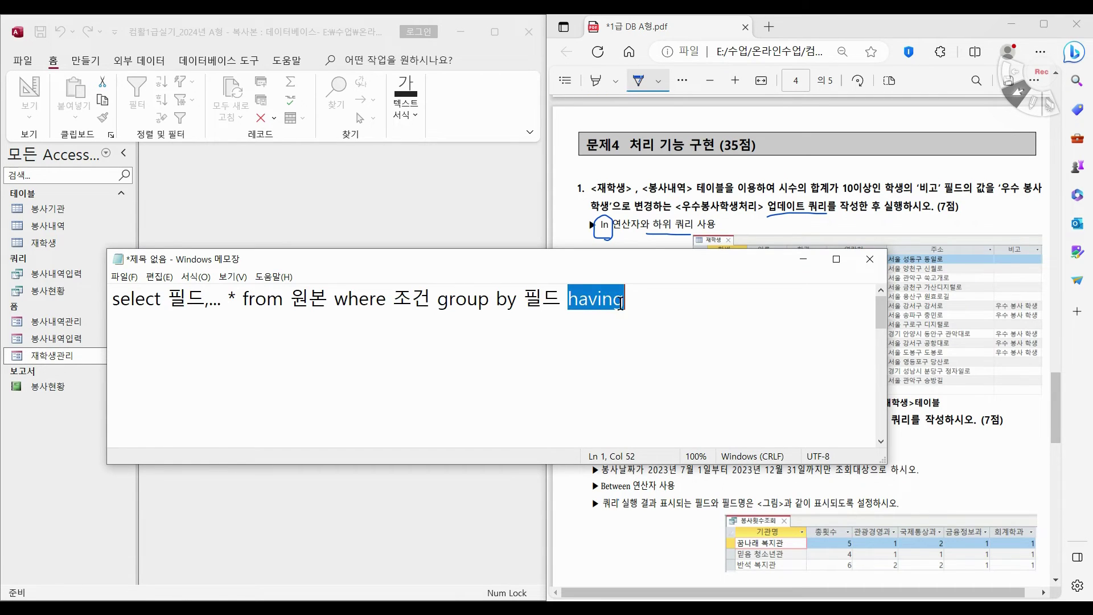
pyautogui.click(663, 304)
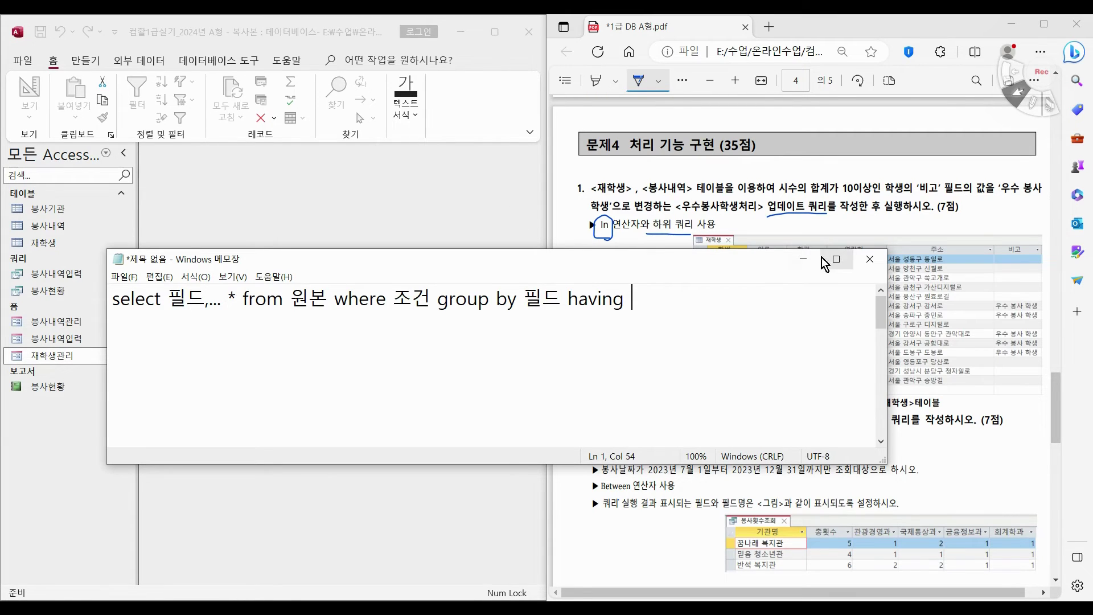
pyautogui.click(803, 259)
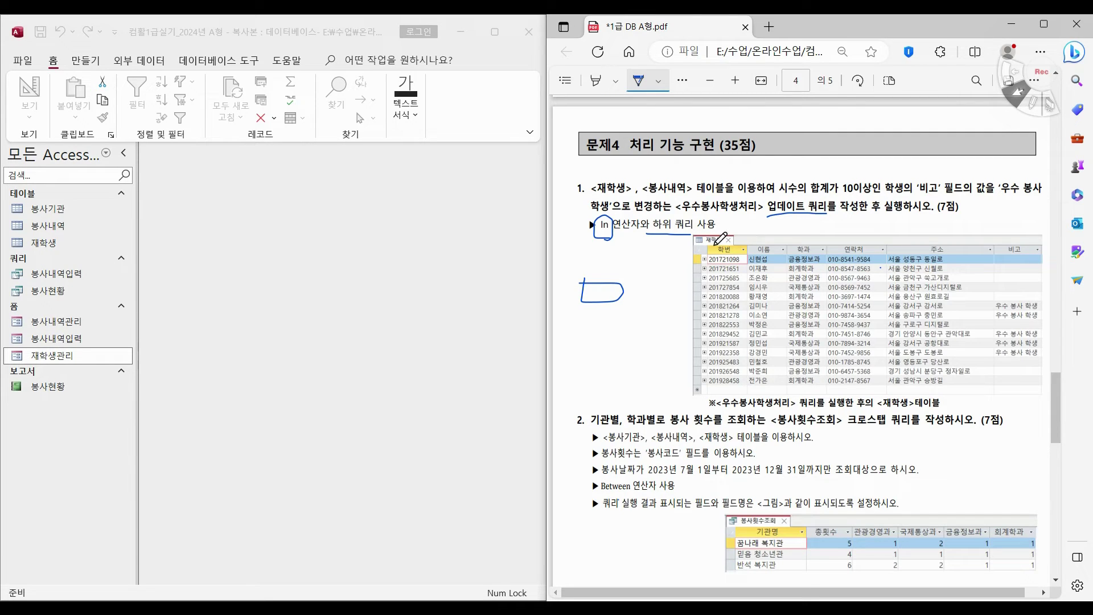
# Step: Circle the 재학생 tab in the question 1 picture and create a design-view query on the 재학생 table, showing all its fields
pyautogui.moveTo(727, 245)
pyautogui.mouseDown()
pyautogui.moveTo(699, 243)
pyautogui.moveTo(706, 217)
pyautogui.moveTo(737, 231)
pyautogui.moveTo(724, 246)
pyautogui.mouseUp()
pyautogui.click(80, 60)
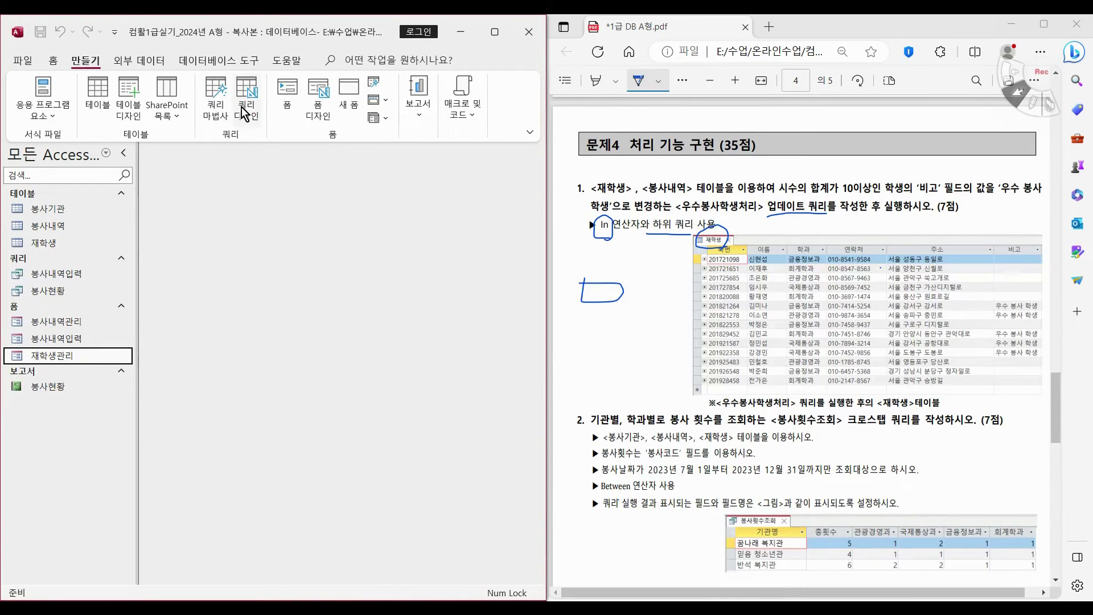
pyautogui.click(245, 110)
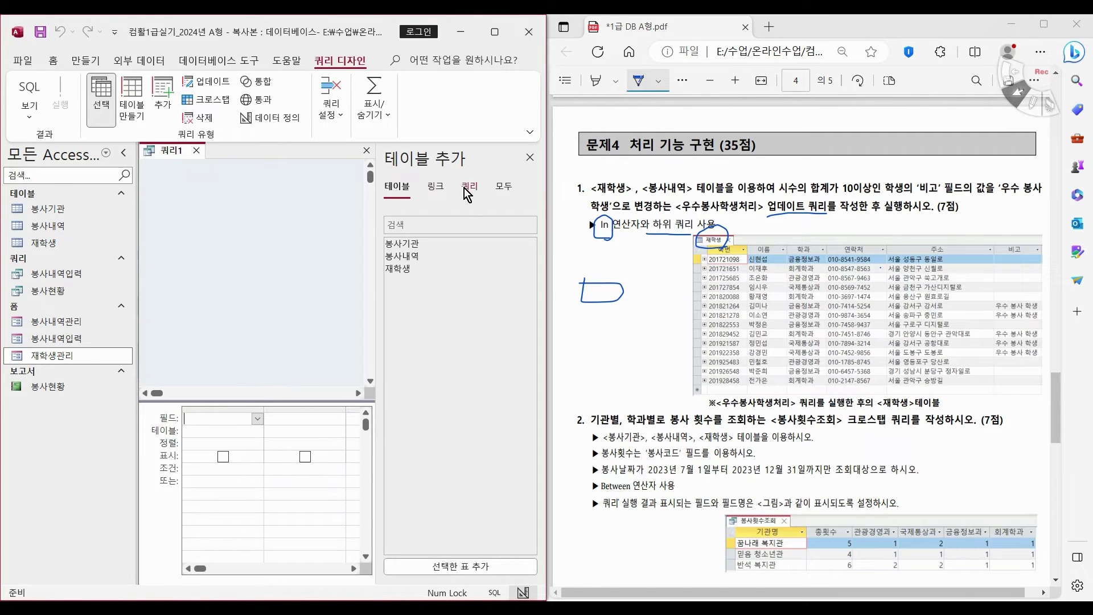
pyautogui.doubleClick(405, 268)
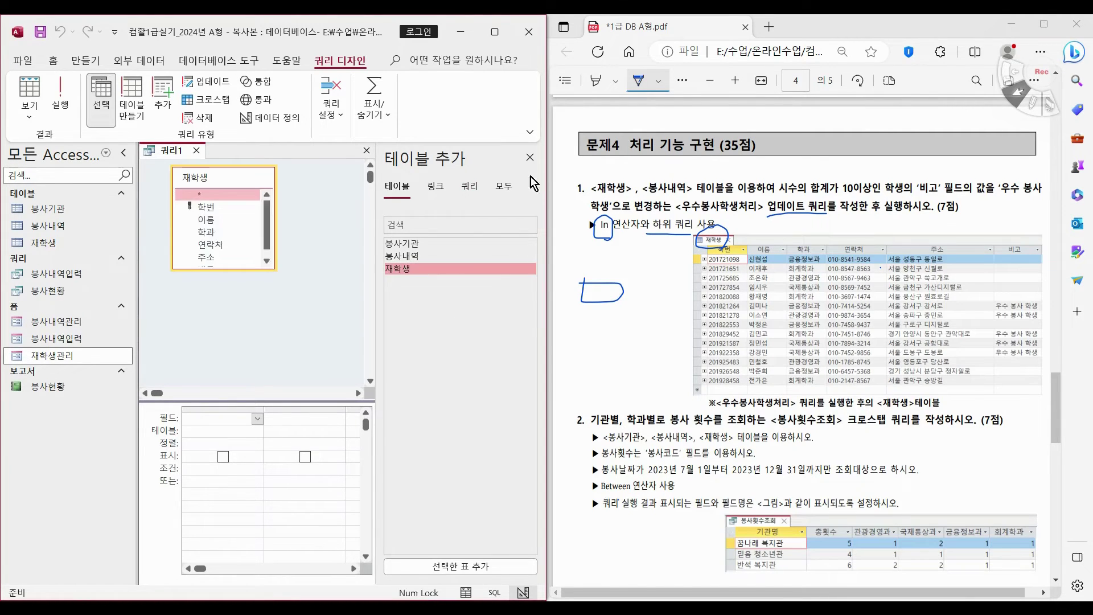
pyautogui.click(530, 157)
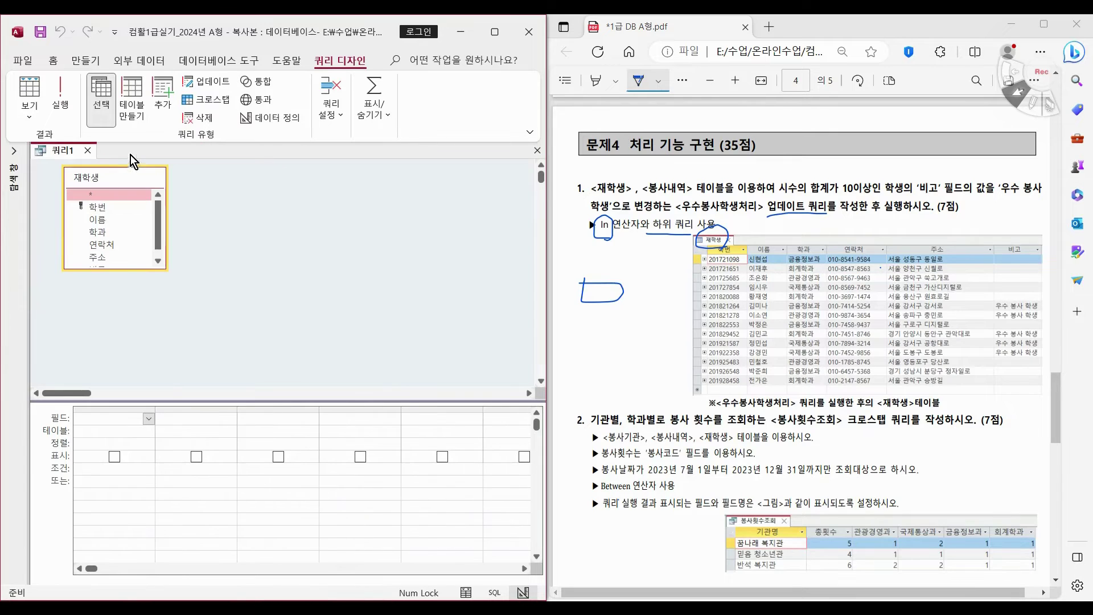
pyautogui.click(124, 153)
pyautogui.moveTo(138, 268); pyautogui.dragTo(139, 313)
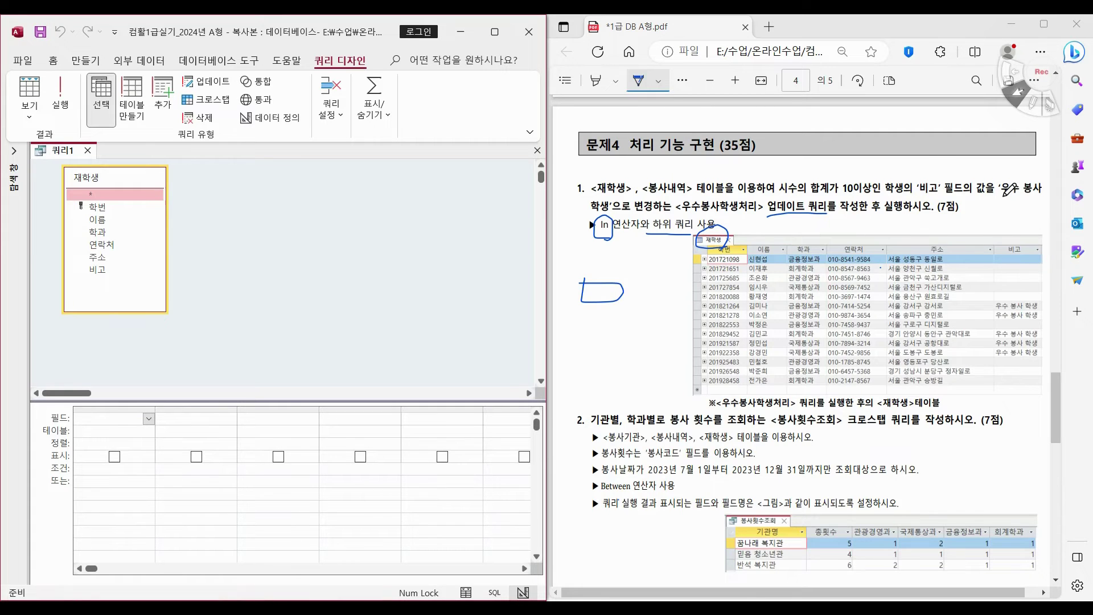
# Step: Circle the 우수 봉사 학생 entries in the PDF picture, and make the query an update query containing the 비고 field
pyautogui.moveTo(1024, 363)
pyautogui.mouseDown()
pyautogui.moveTo(991, 310)
pyautogui.moveTo(1050, 296)
pyautogui.moveTo(1036, 359)
pyautogui.moveTo(1025, 363)
pyautogui.mouseUp()
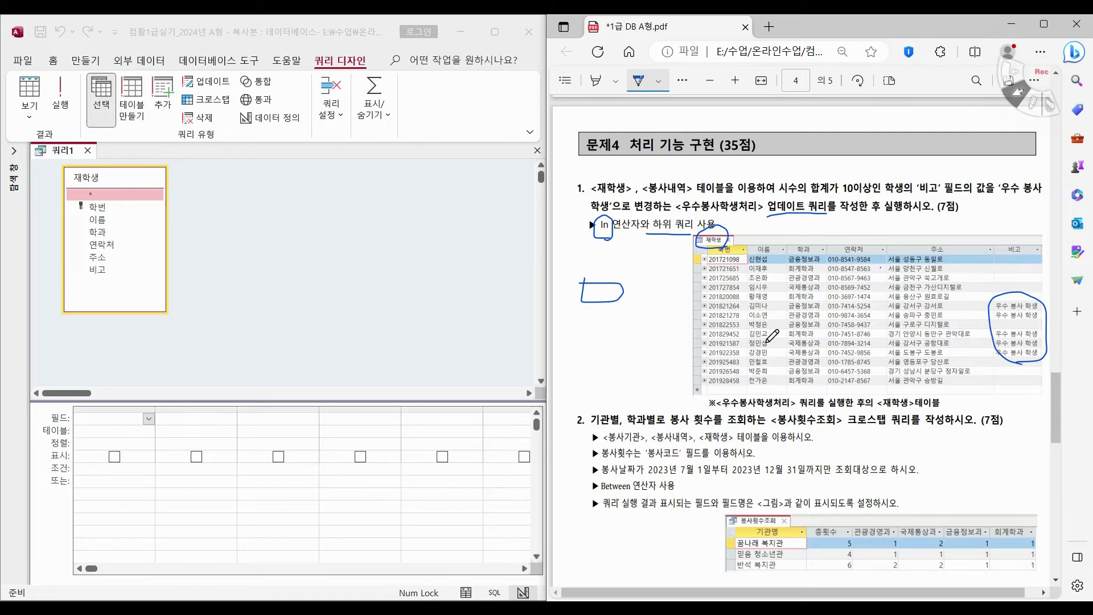
pyautogui.click(108, 271)
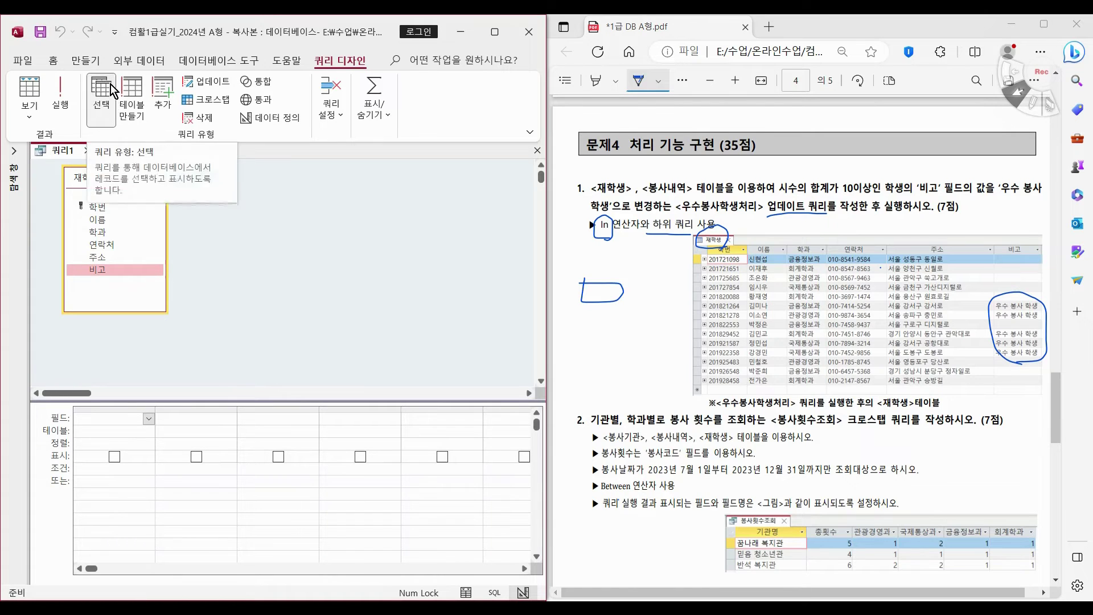
pyautogui.click(217, 87)
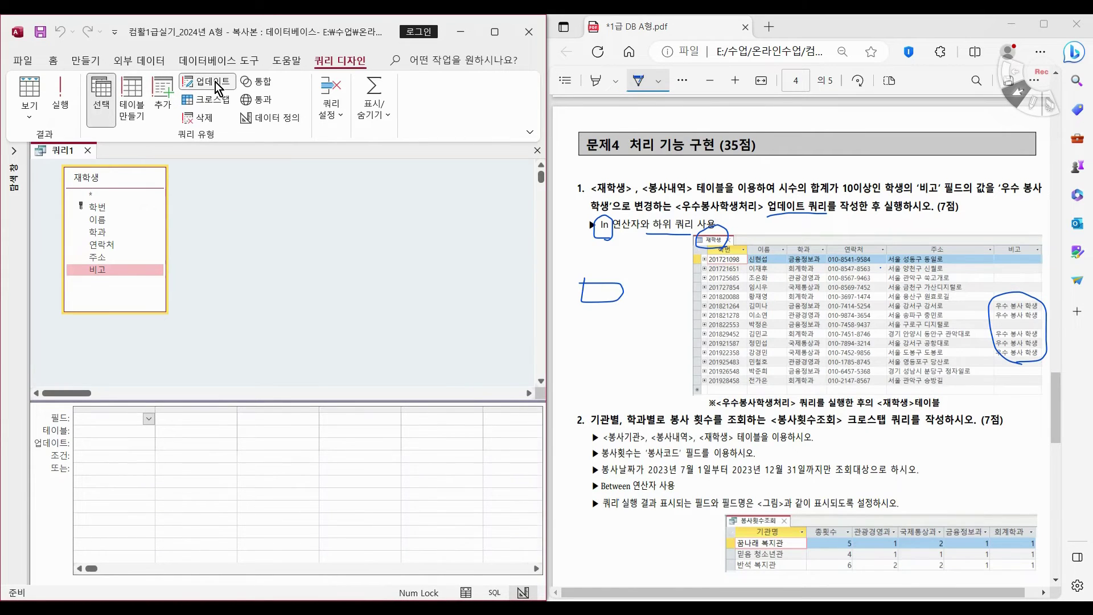
pyautogui.doubleClick(111, 271)
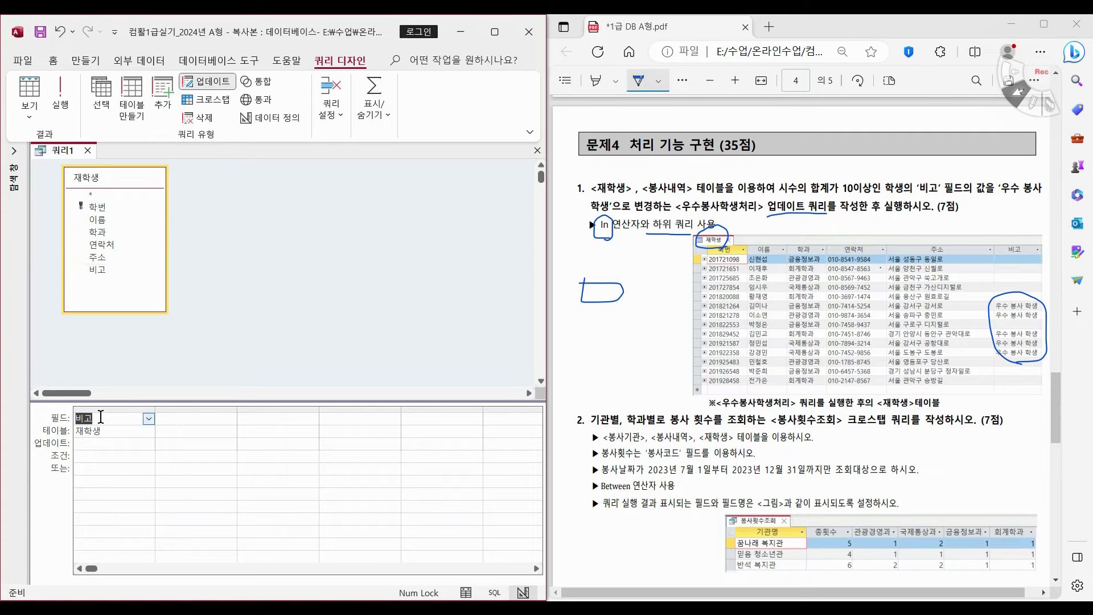
# Step: Set the update value of the 비고 field to "우수 봉사 학생"
pyautogui.click(108, 448)
pyautogui.write('"ㅇ')
pyautogui.write('우수 ㅂ')
pyautogui.write('사 ㅎ')
pyautogui.write('새')
pyautogui.write('"')
pyautogui.click(189, 453)
# Step: Open the 재학생 and 봉사내역 tables, compare their fields for a common one, and close both tables
pyautogui.click(13, 153)
pyautogui.doubleClick(54, 245)
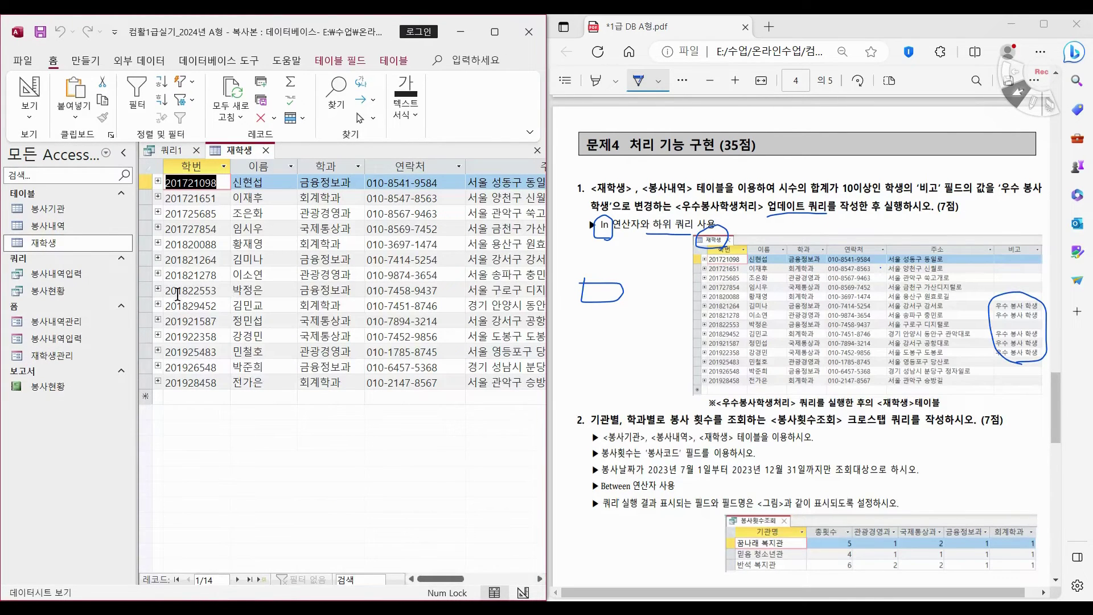
pyautogui.doubleClick(67, 227)
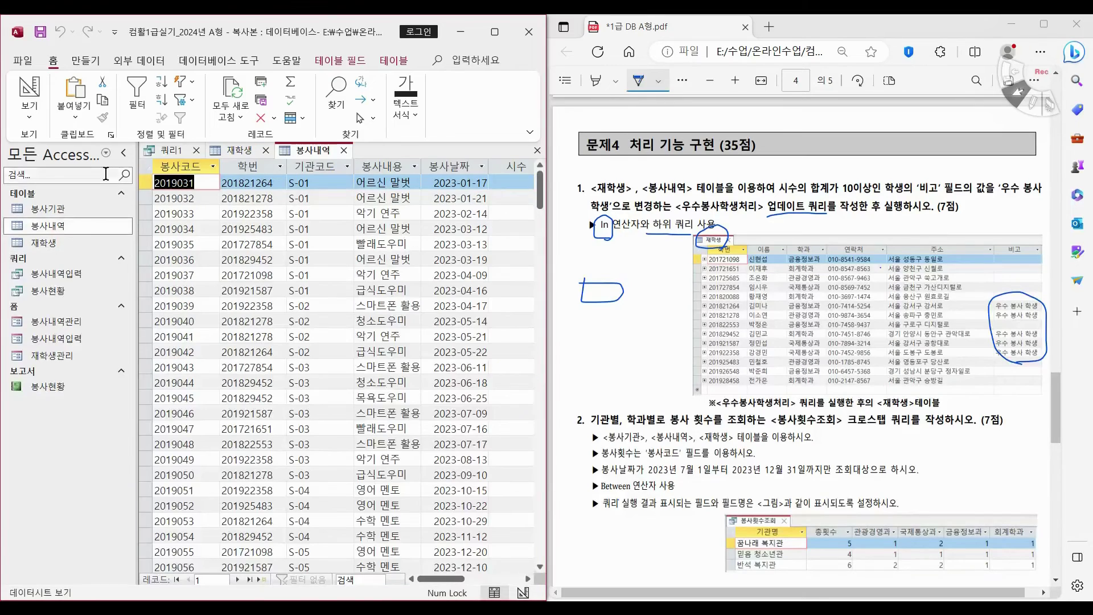
pyautogui.click(124, 153)
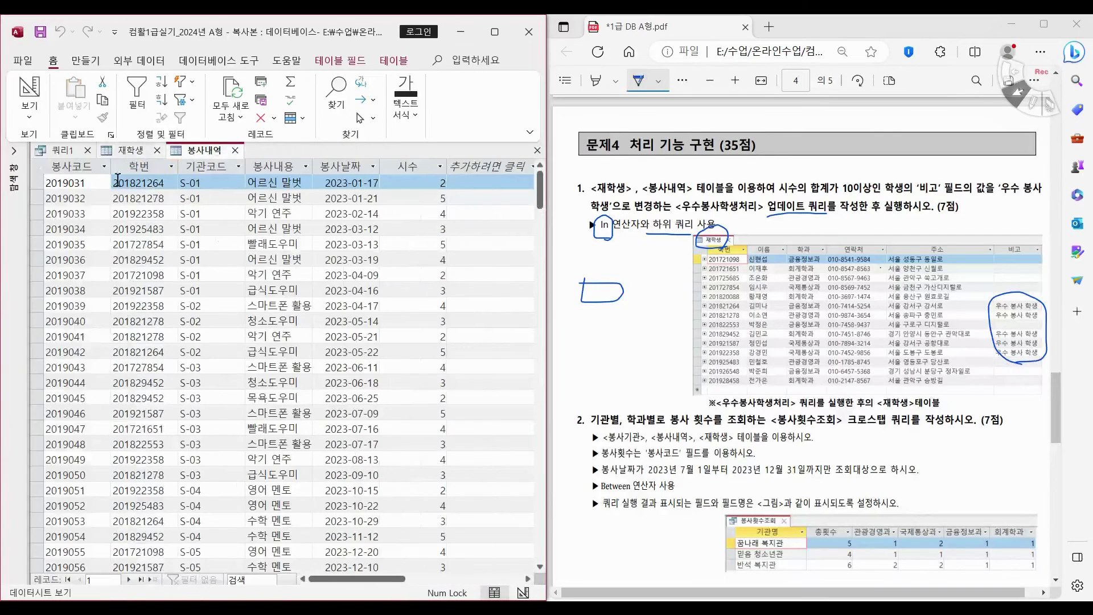
pyautogui.click(142, 152)
pyautogui.click(195, 151)
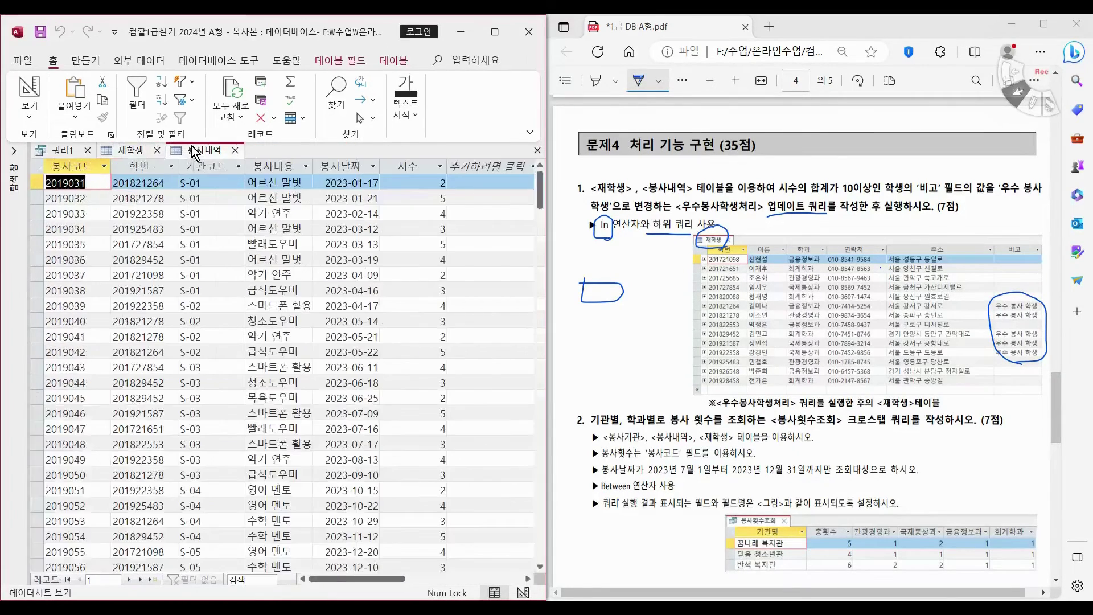
pyautogui.click(139, 151)
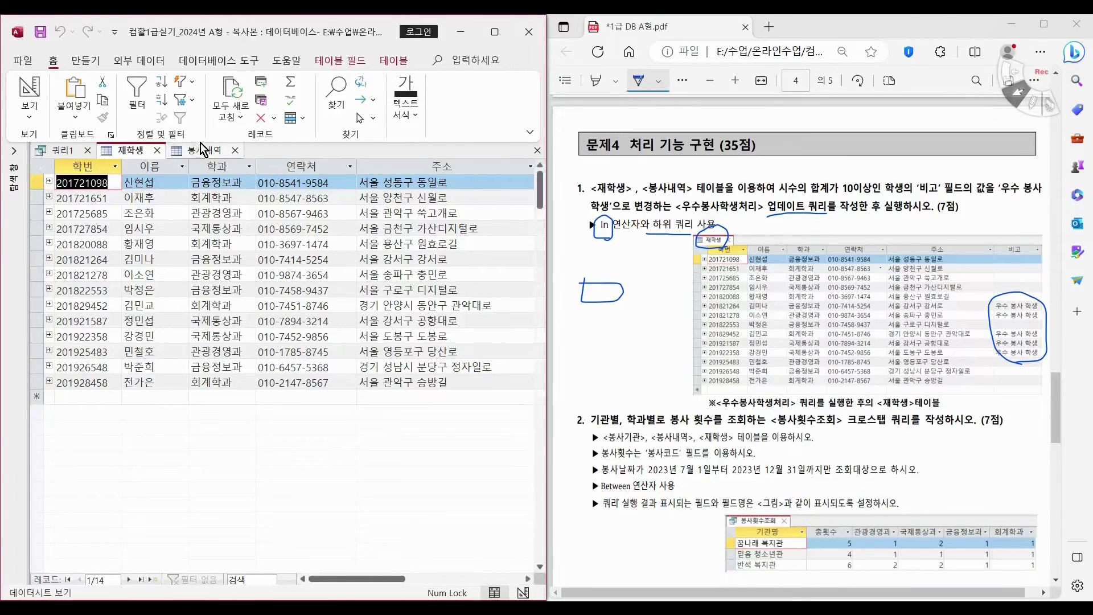
pyautogui.click(199, 149)
pyautogui.click(157, 151)
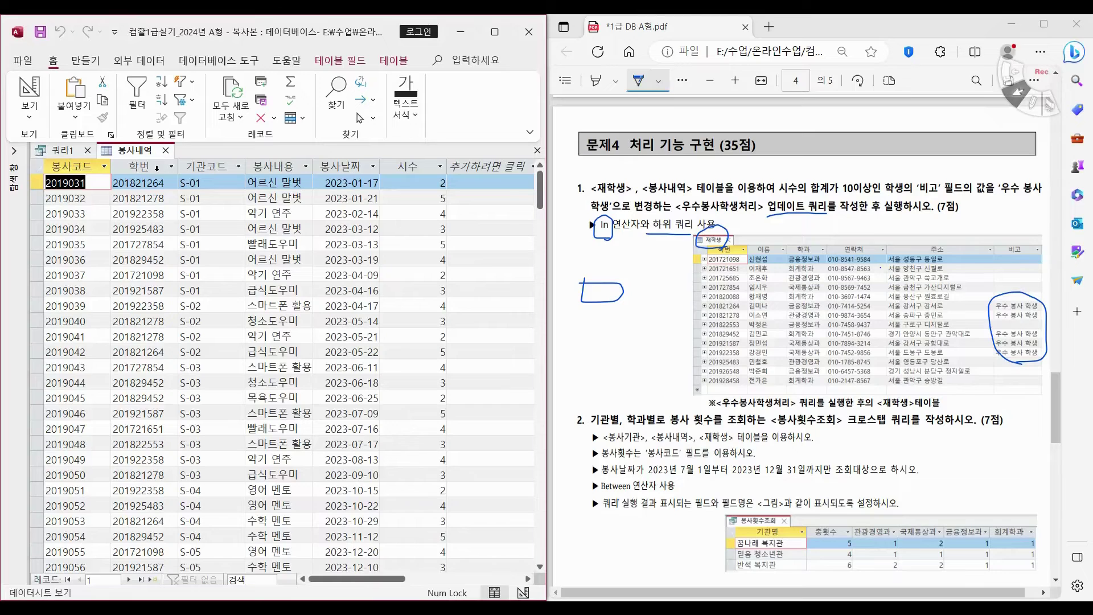
pyautogui.click(169, 149)
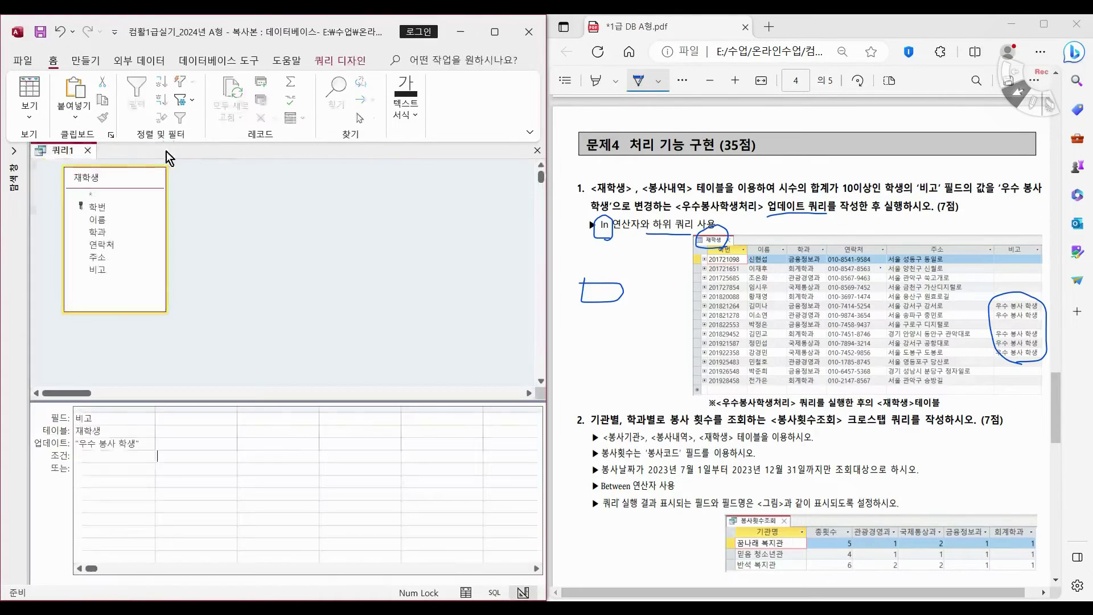
# Step: Examine how 재학생 and 봉사내역 are linked in the database relationships, and return to the query design
pyautogui.click(249, 61)
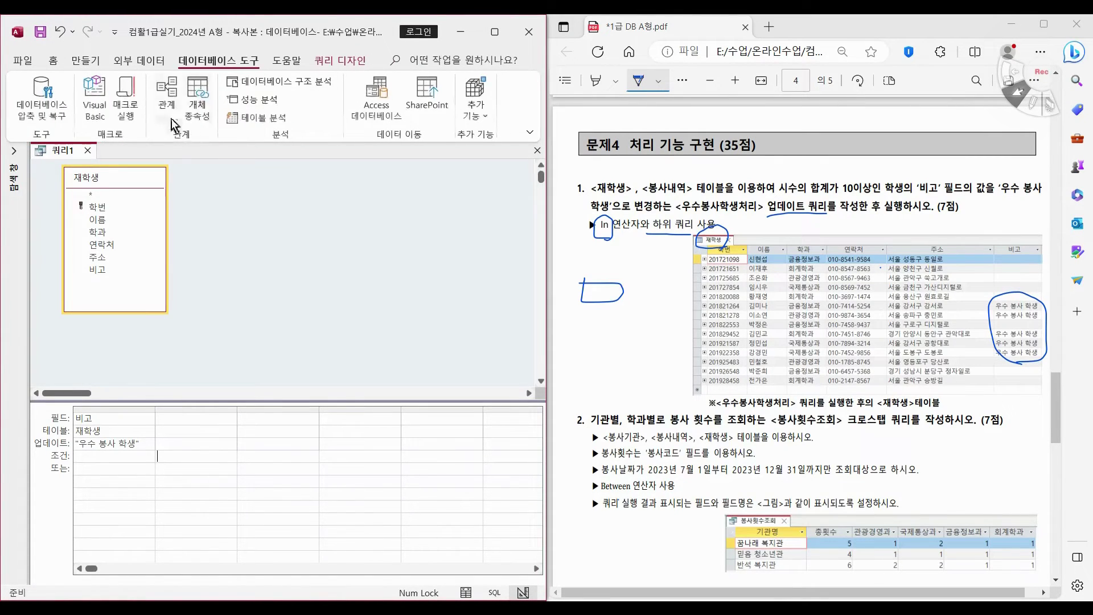
pyautogui.click(166, 94)
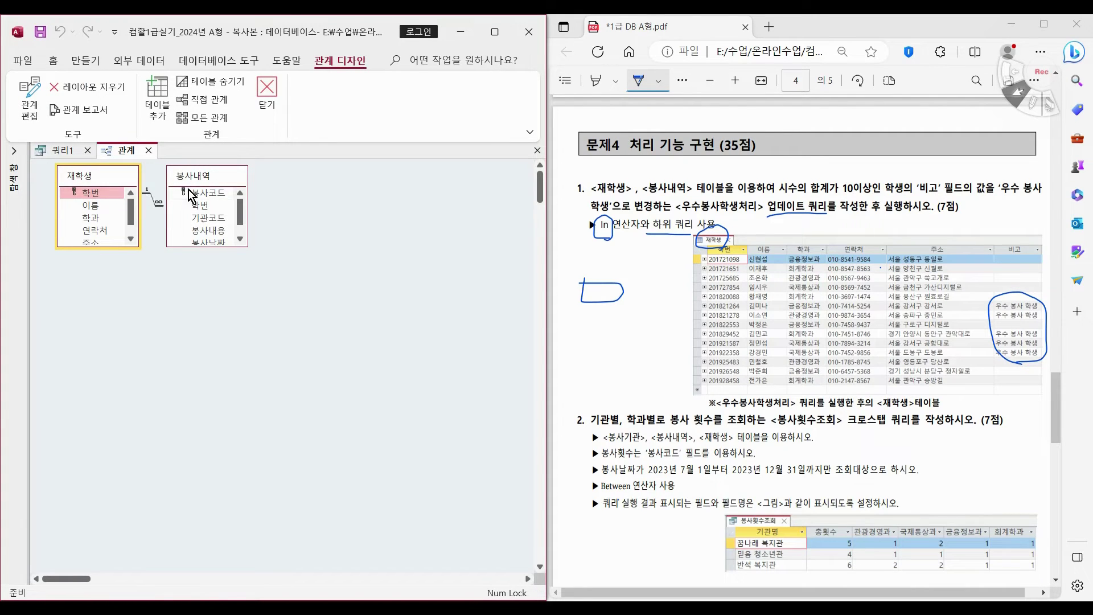
pyautogui.click(149, 149)
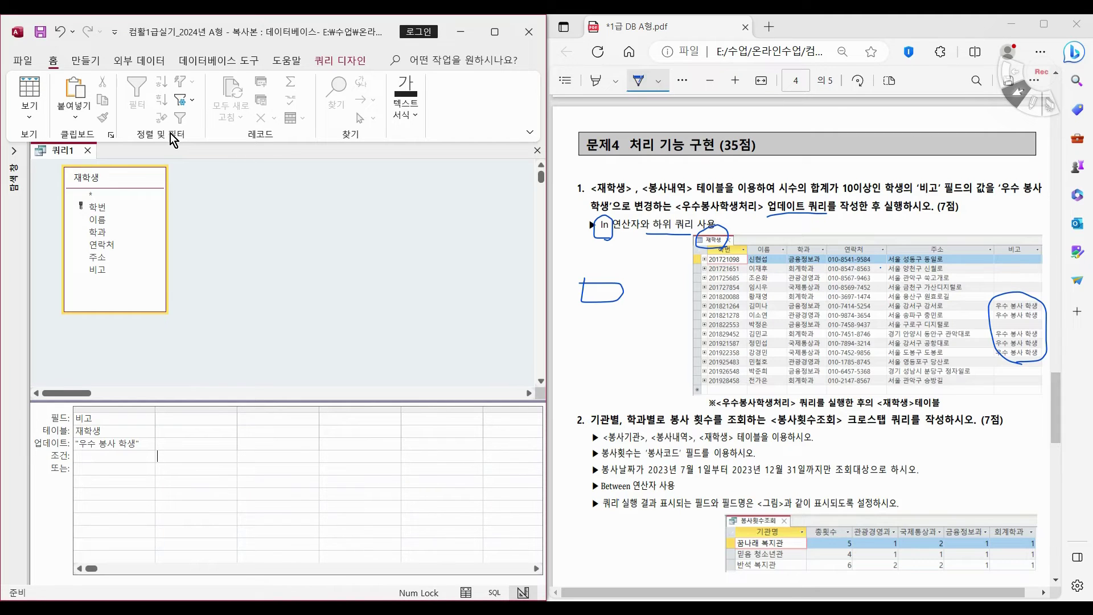
# Step: Add the 학번 field of the 재학생 table to the update query's design grid
pyautogui.click(100, 209)
pyautogui.doubleClick(100, 209)
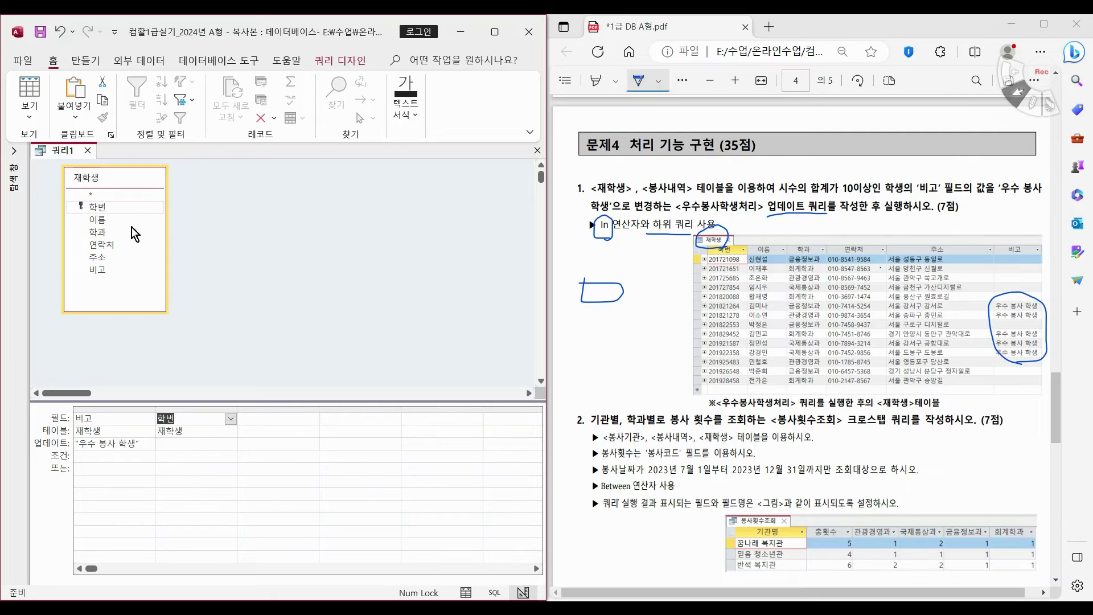
# Step: Mark the phrases 시수의 합계 and 10이상 with pen strokes in question 1 of the exam PDF
pyautogui.click(154, 431)
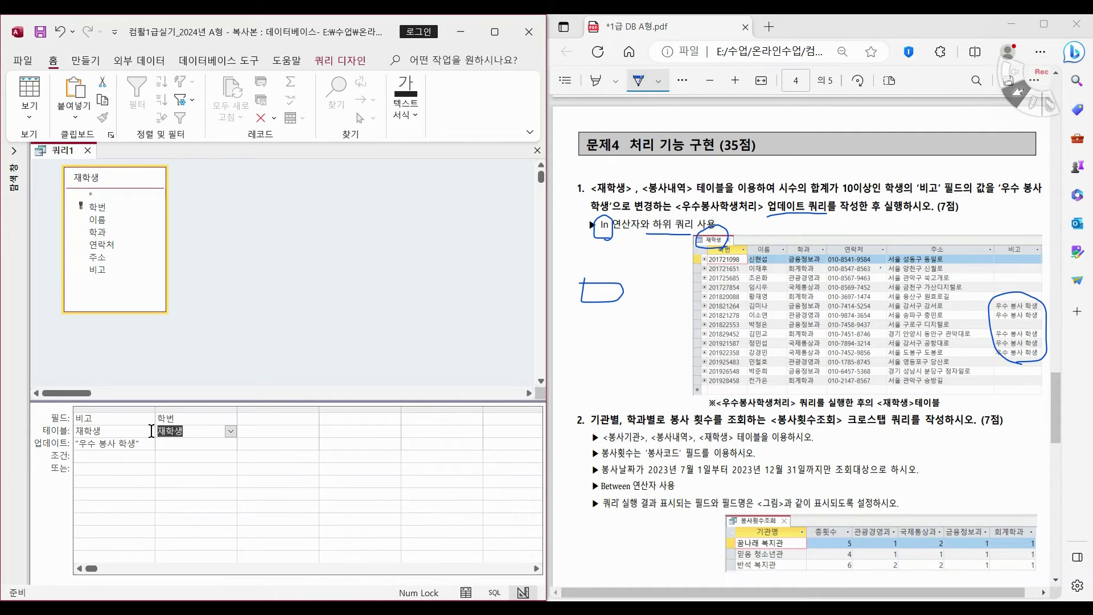
pyautogui.click(168, 459)
pyautogui.moveTo(775, 194)
pyautogui.mouseDown()
pyautogui.moveTo(840, 194)
pyautogui.moveTo(805, 181)
pyautogui.moveTo(776, 195)
pyautogui.mouseUp()
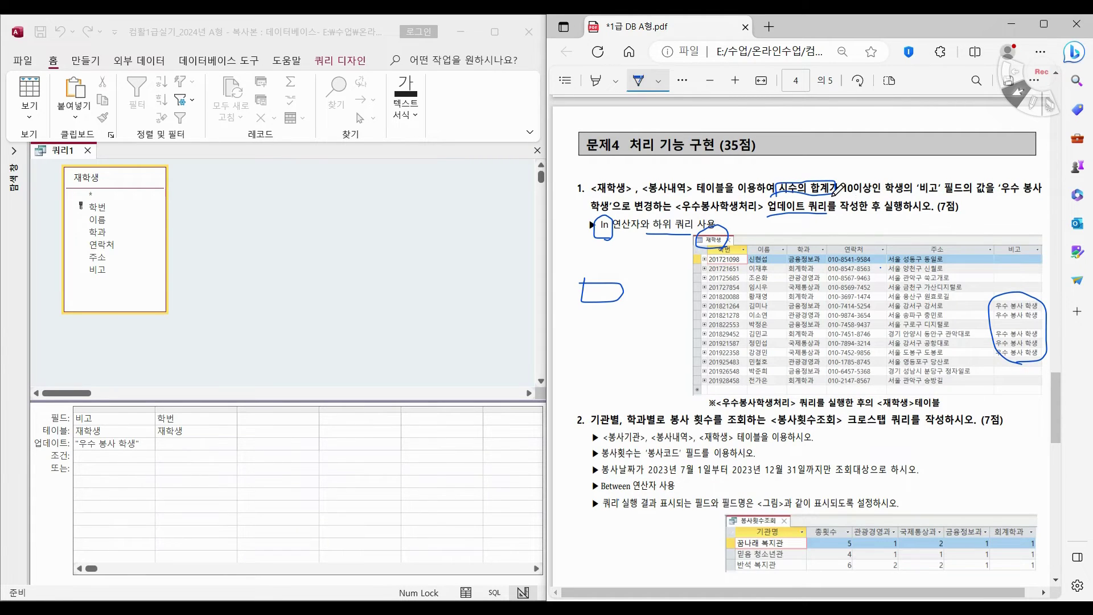
pyautogui.moveTo(842, 195); pyautogui.dragTo(879, 195)
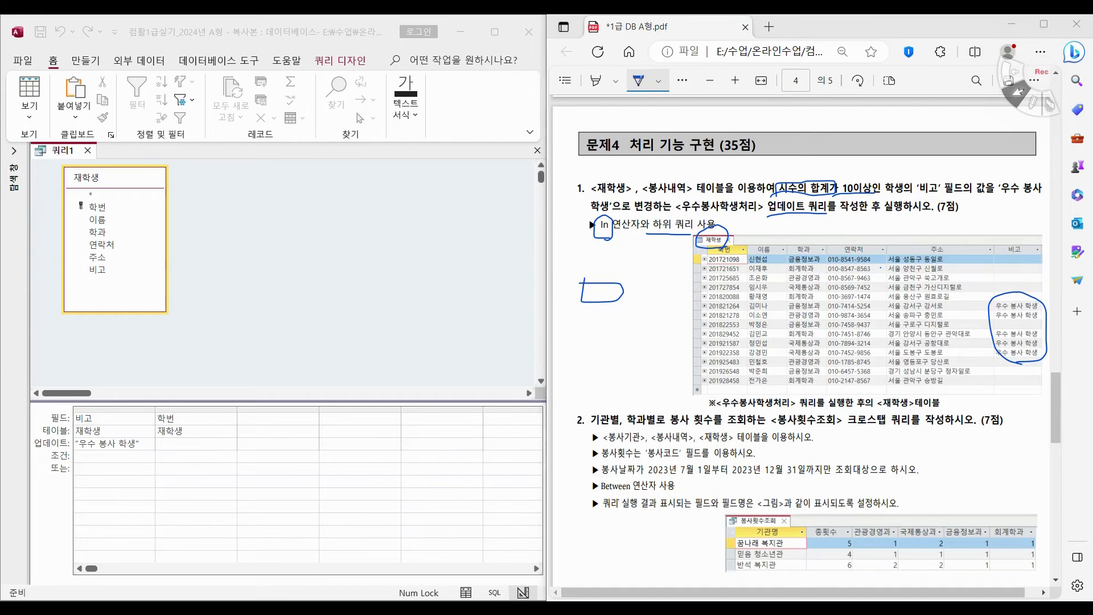
# Step: Switch to Notepad and examine the in(select 학번 from 봉사내역 ...) subquery clause by clause, including its group by and having parts
pyautogui.hotkey('alt', 'Tab')
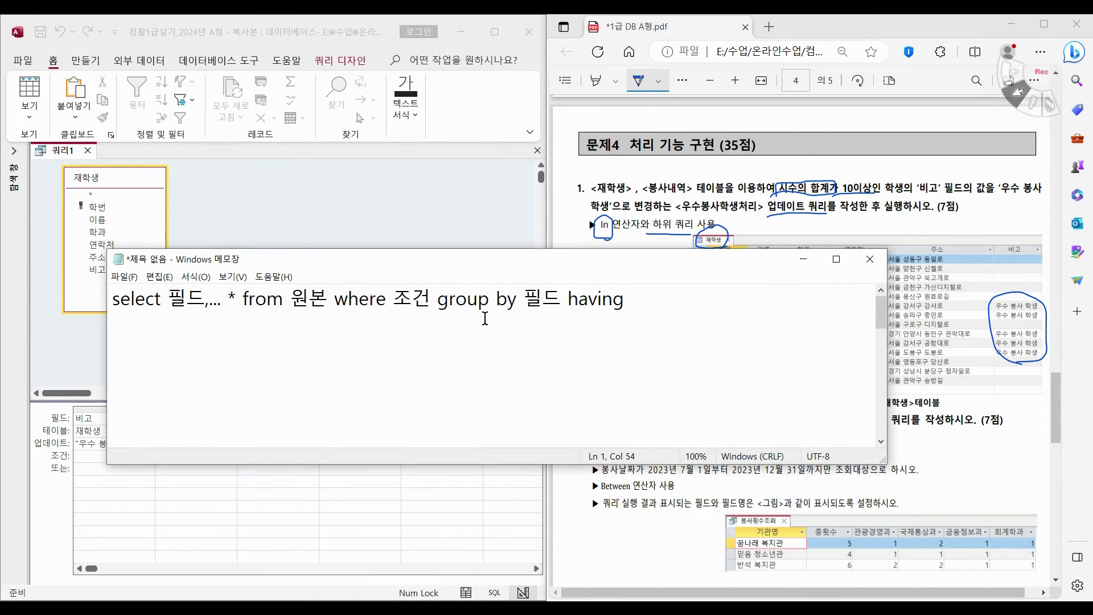
pyautogui.scroll(-3, 485, 318)
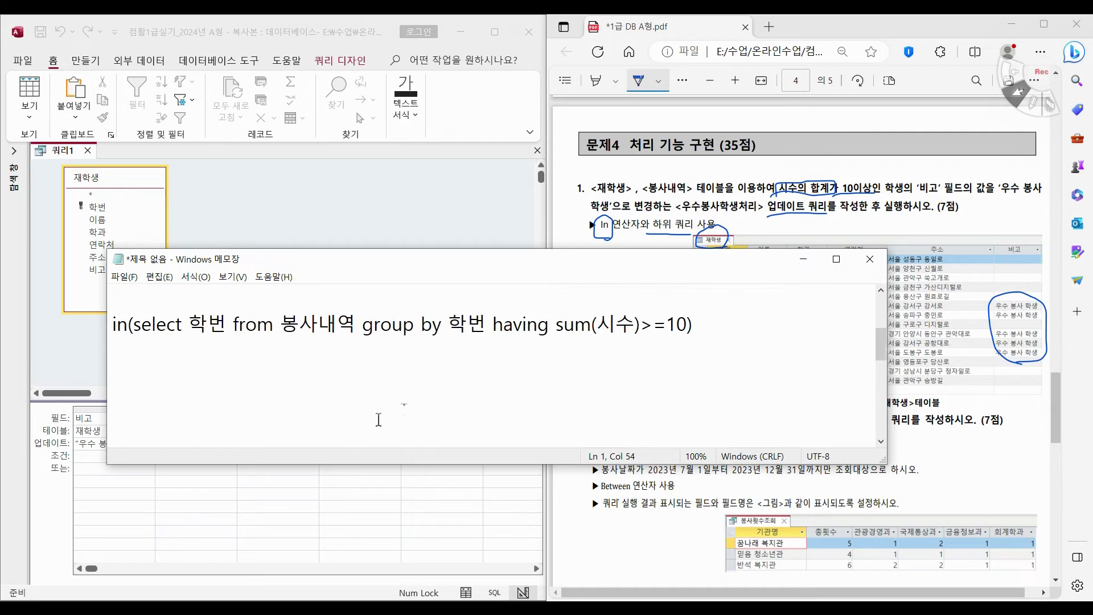
pyautogui.moveTo(113, 327); pyautogui.dragTo(133, 327)
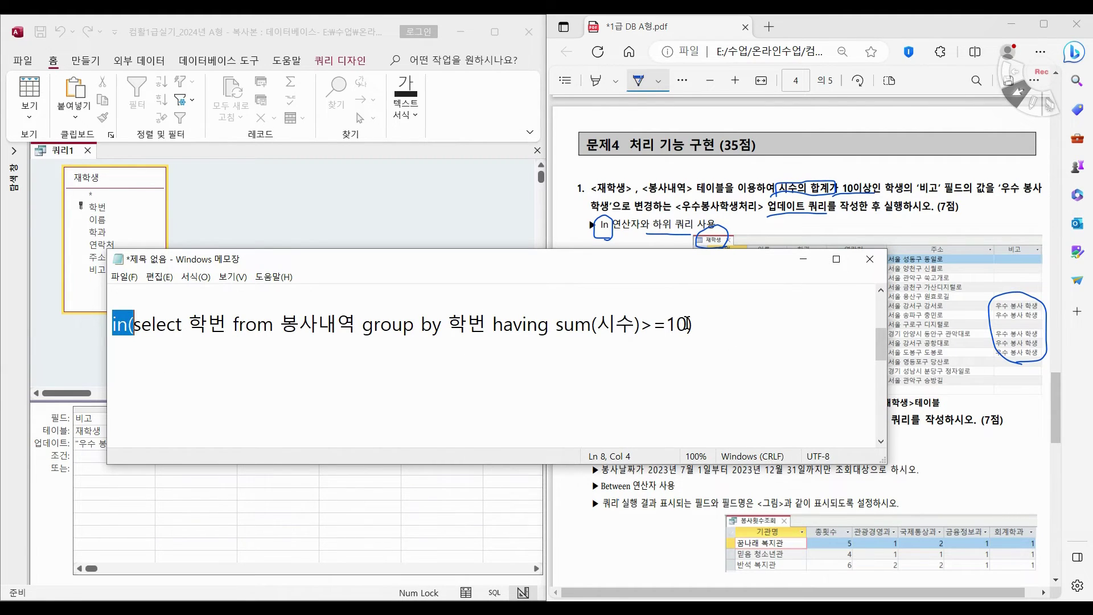
pyautogui.moveTo(686, 328); pyautogui.dragTo(695, 327)
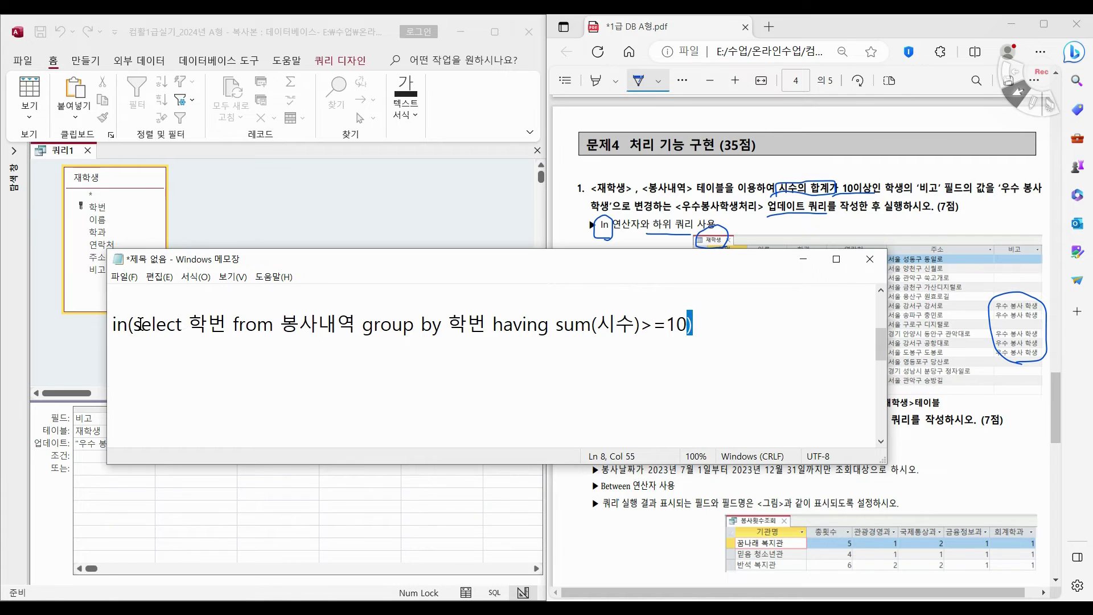
pyautogui.moveTo(133, 328); pyautogui.dragTo(226, 324)
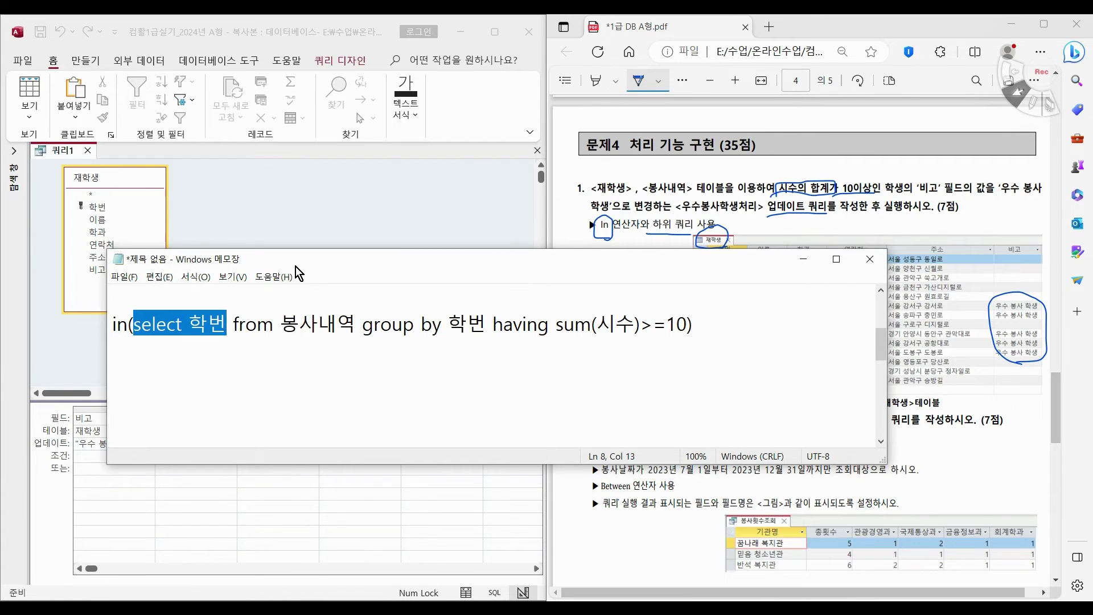
pyautogui.moveTo(299, 264); pyautogui.dragTo(327, 146)
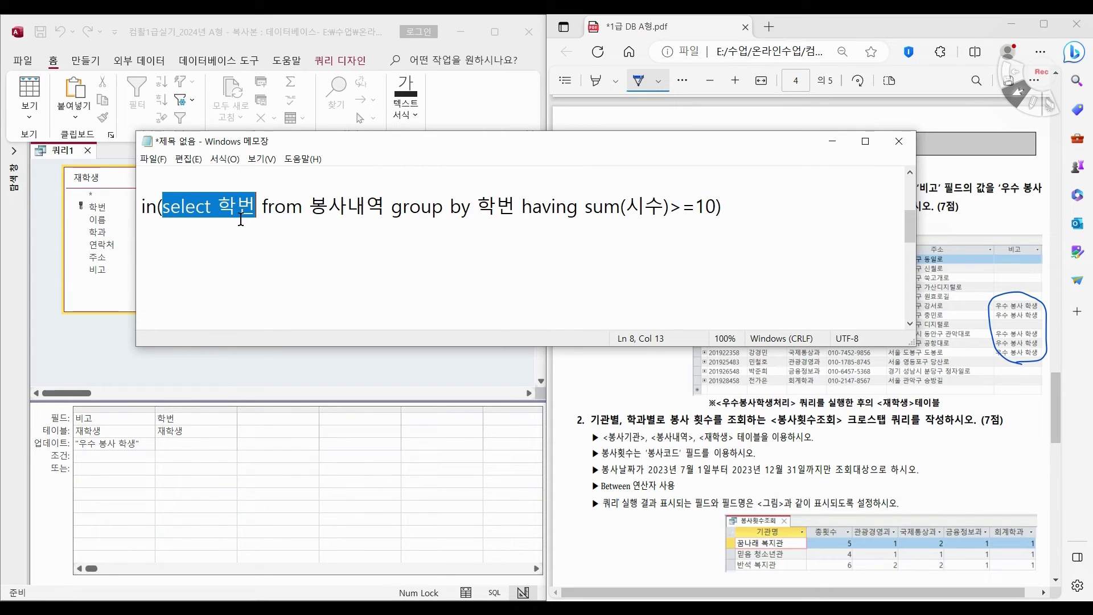
pyautogui.click(266, 205)
pyautogui.moveTo(267, 205); pyautogui.dragTo(385, 206)
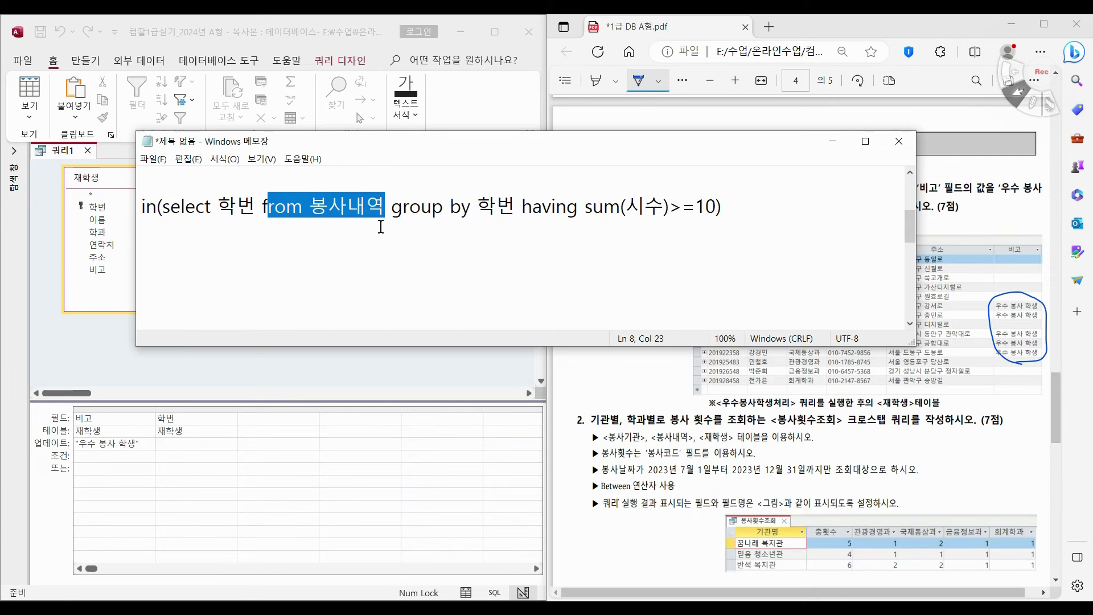
pyautogui.click(380, 226)
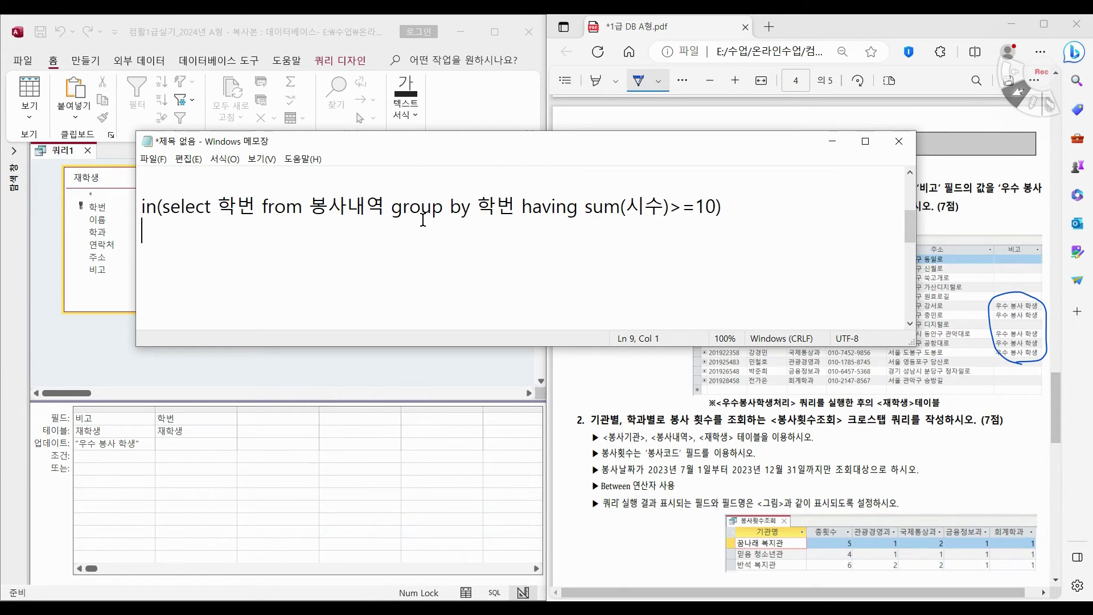
pyautogui.moveTo(391, 210); pyautogui.dragTo(669, 207)
pyautogui.click(584, 208)
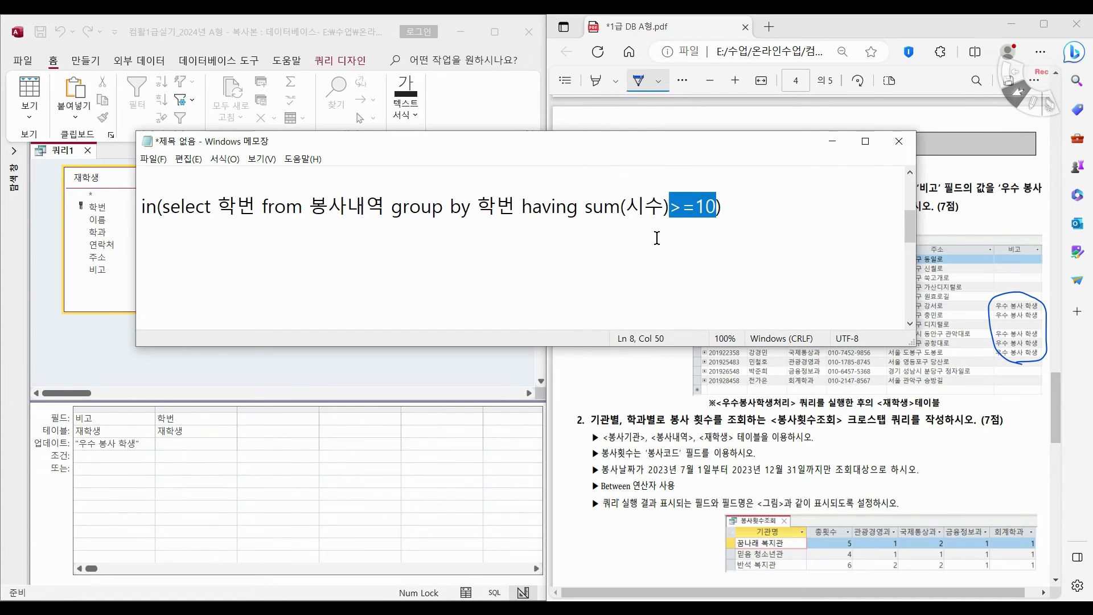
pyautogui.moveTo(164, 206); pyautogui.dragTo(712, 208)
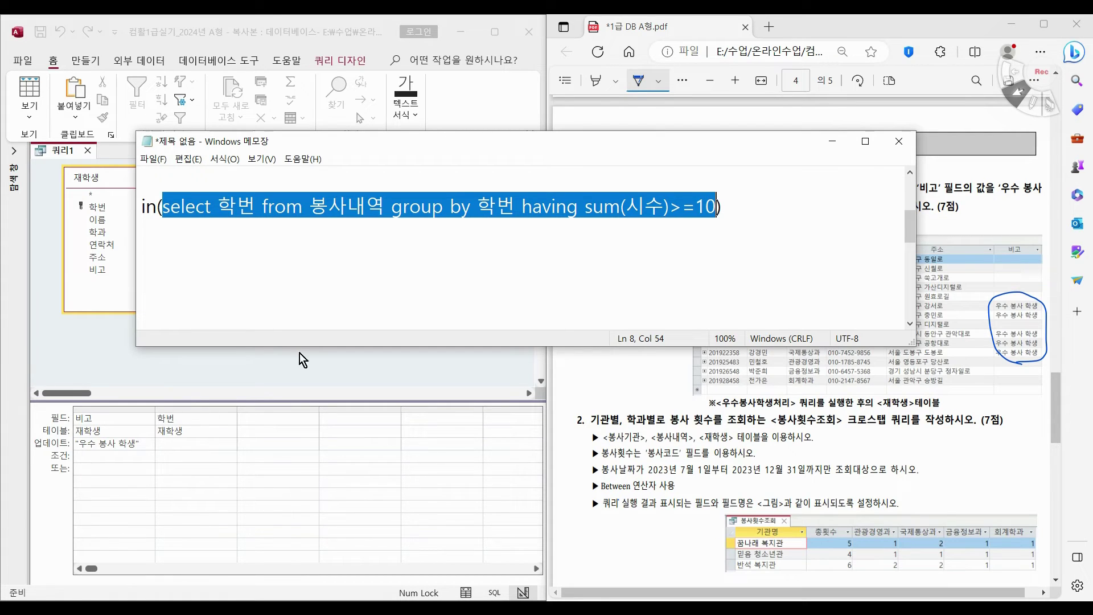
# Step: Copy the Notepad expression in(select 학번 from 봉사내역 group by 학번 having sum(시수)>=10) into the 학번 criterion and fit the column width
pyautogui.moveTo(740, 223); pyautogui.dragTo(127, 198)
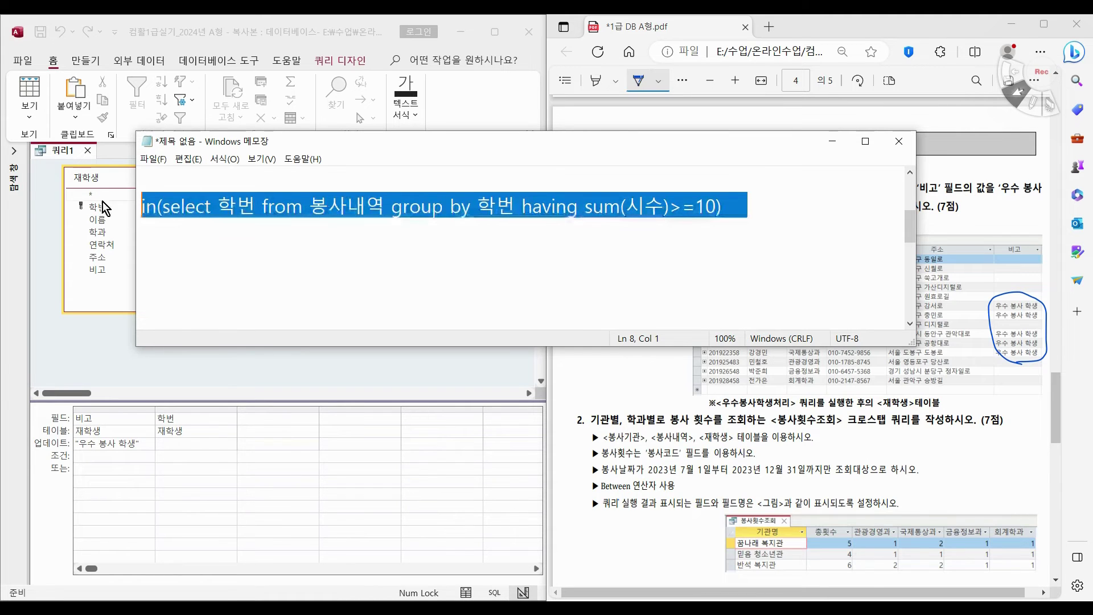
pyautogui.hotkey('ctrl', 'c')
pyautogui.click(200, 454)
pyautogui.hotkey('ctrl', 'v')
pyautogui.click(280, 456)
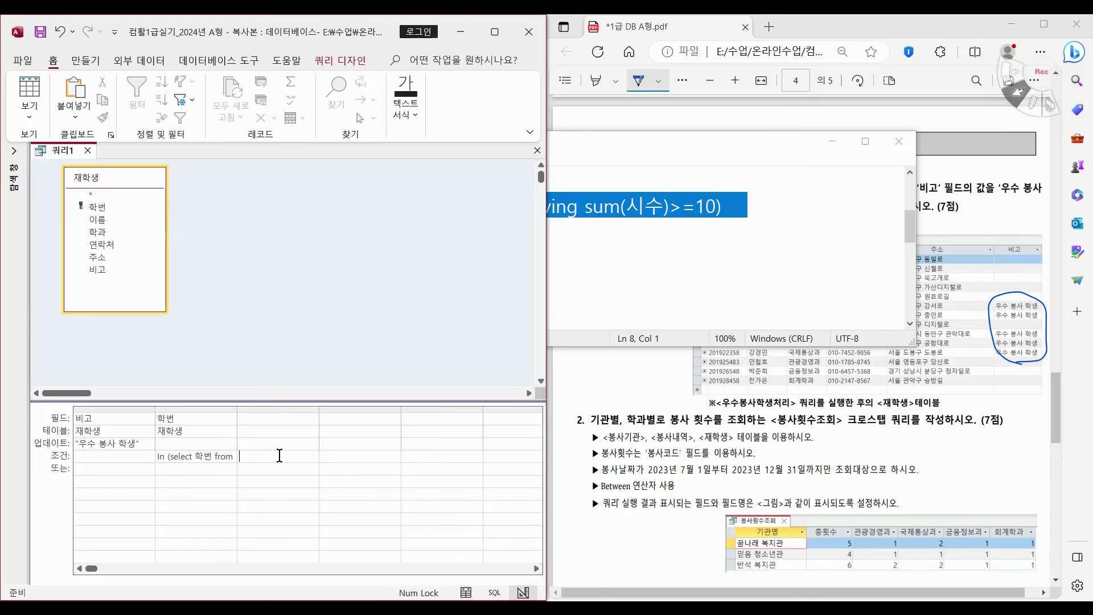
pyautogui.doubleClick(236, 406)
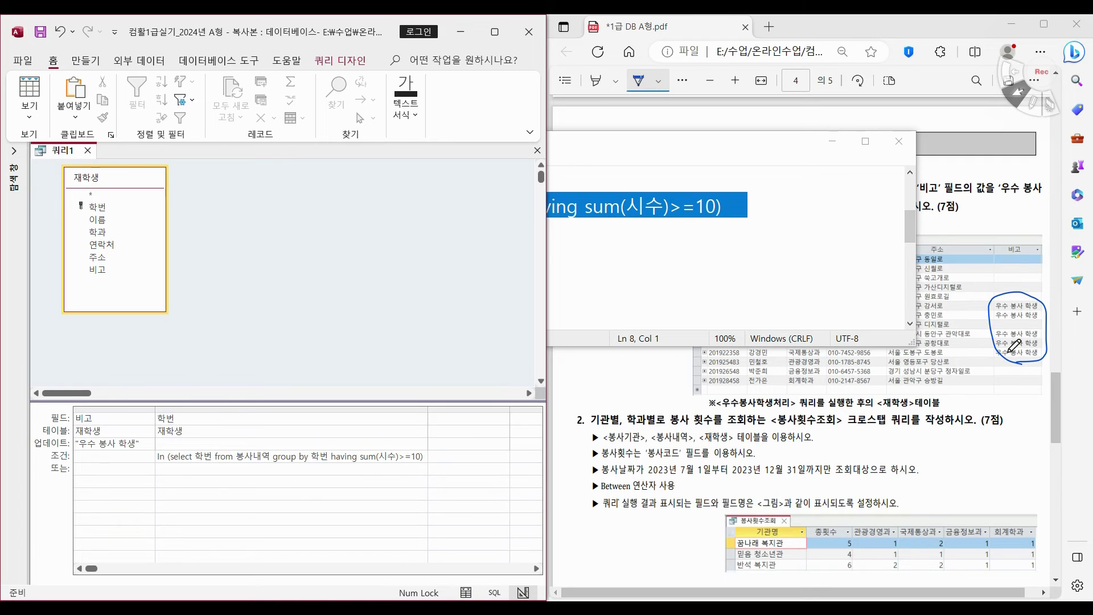
# Step: Preview the records the update query would change in datasheet view, check each 비고 row, and return to the design
pyautogui.click(33, 85)
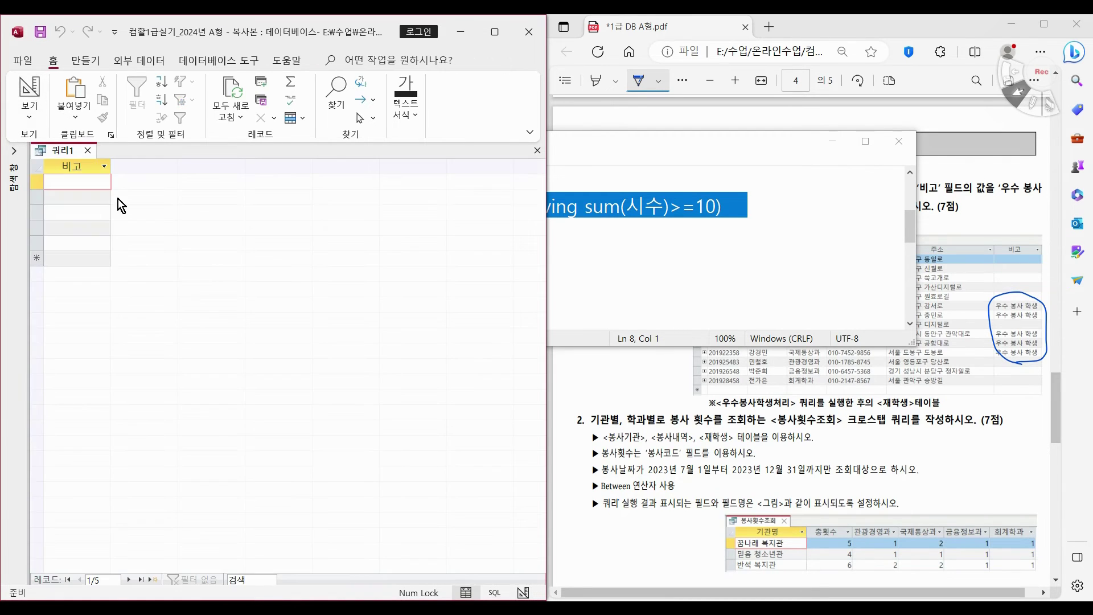
pyautogui.click(63, 242)
pyautogui.click(59, 179)
pyautogui.click(60, 198)
pyautogui.click(65, 212)
pyautogui.click(69, 228)
pyautogui.click(71, 243)
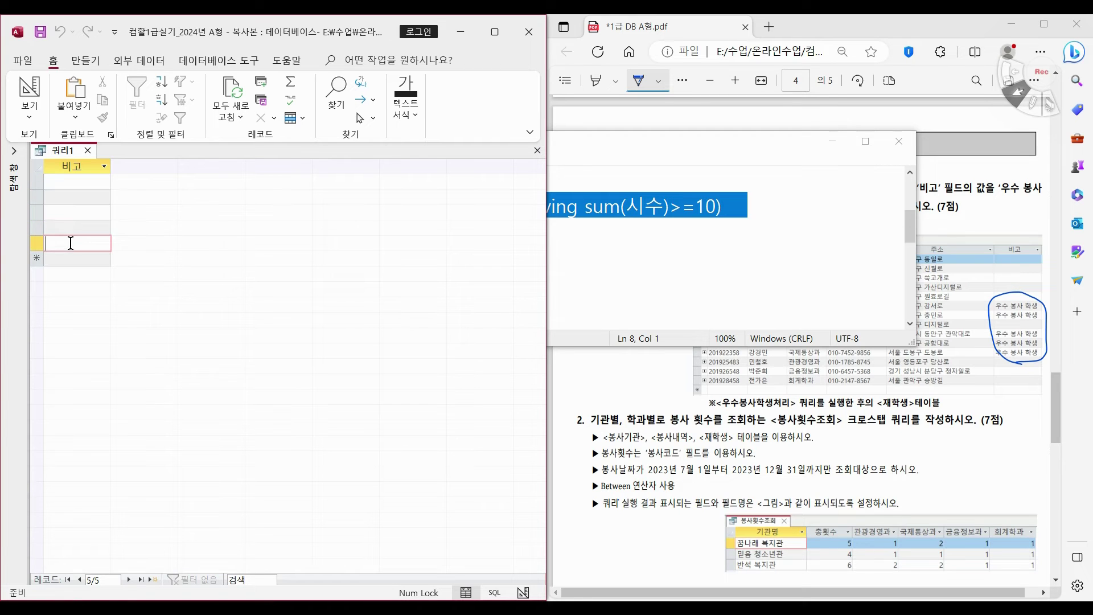
pyautogui.click(29, 91)
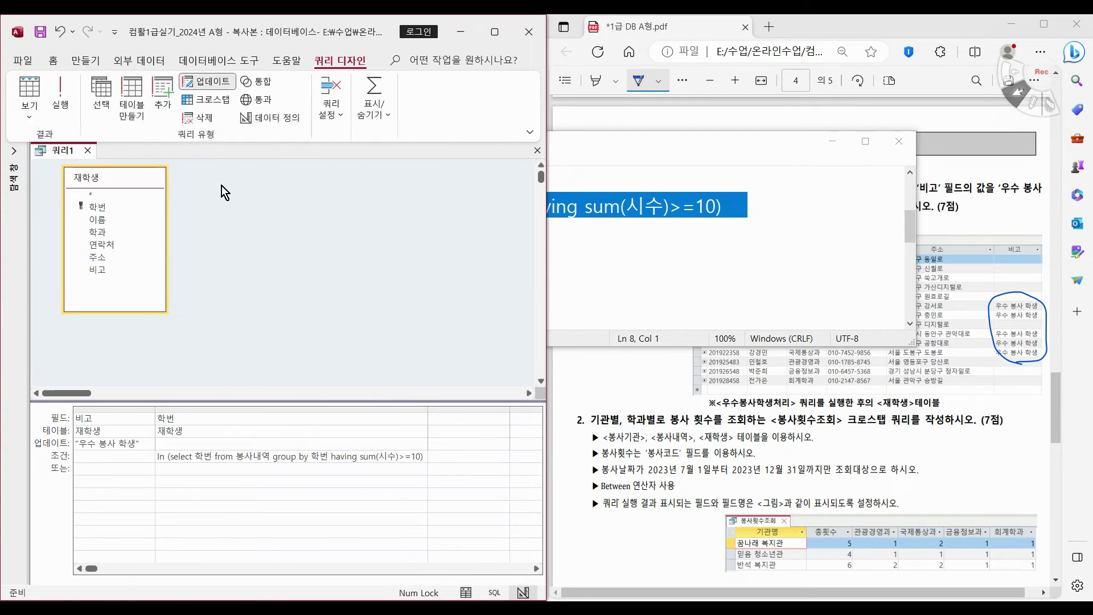
# Step: Save the update query as 우수봉사학생처리, copying the name from the exam PDF
pyautogui.click(832, 141)
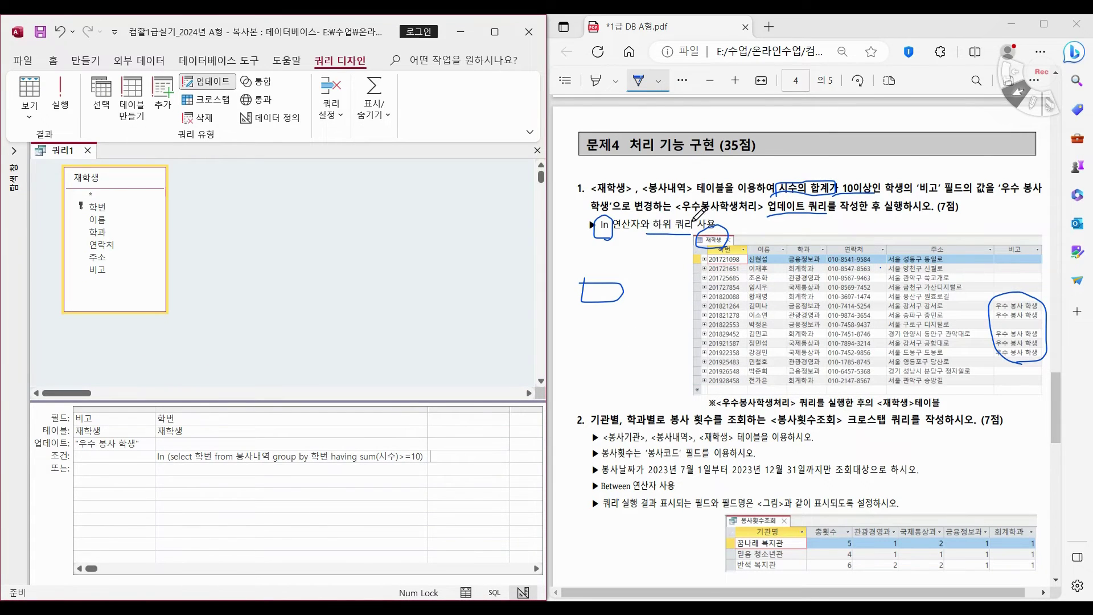
pyautogui.click(639, 80)
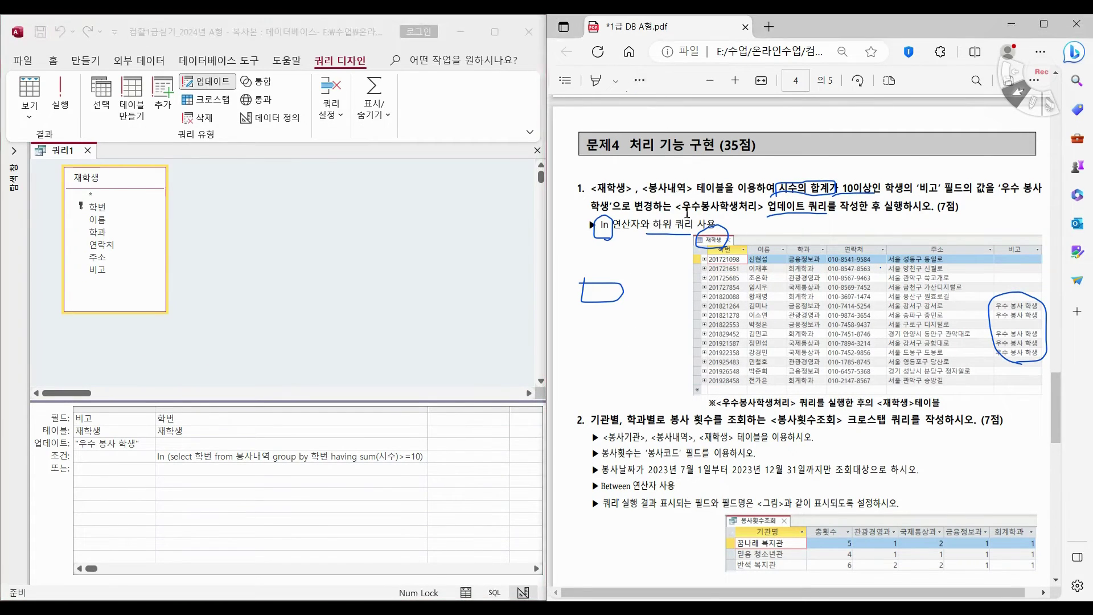
pyautogui.moveTo(682, 208); pyautogui.dragTo(752, 213)
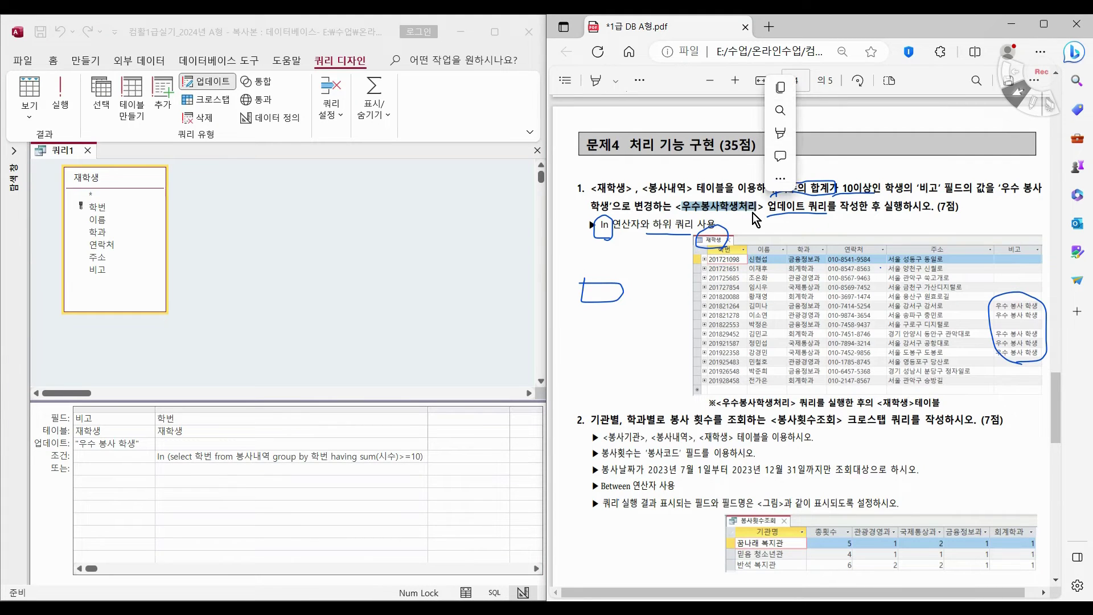
pyautogui.hotkey('ctrl', 'c')
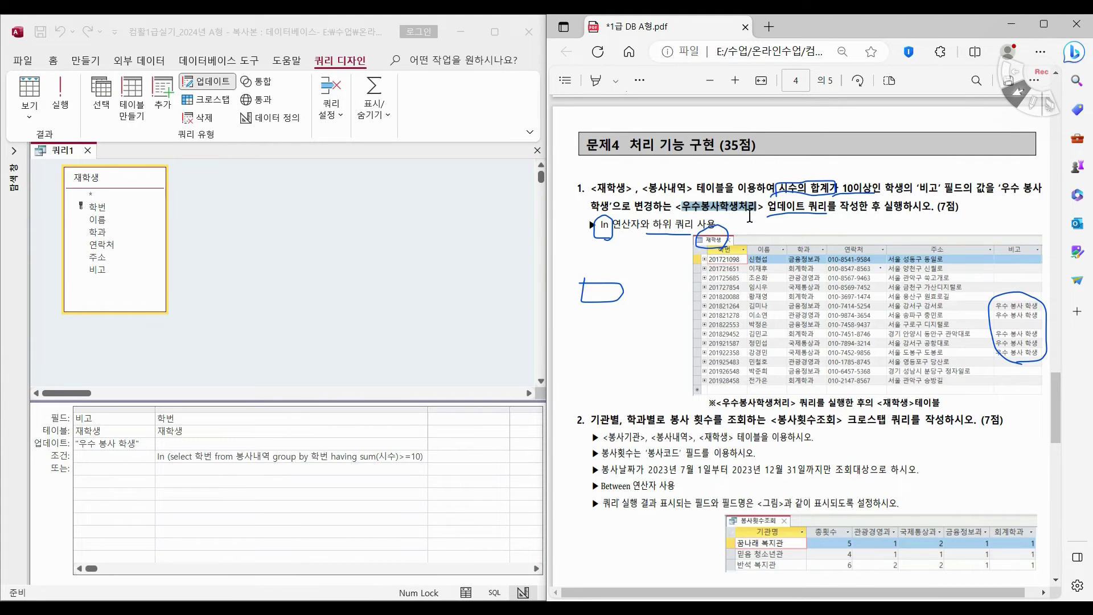
pyautogui.click(193, 206)
pyautogui.hotkey('ctrl', 's')
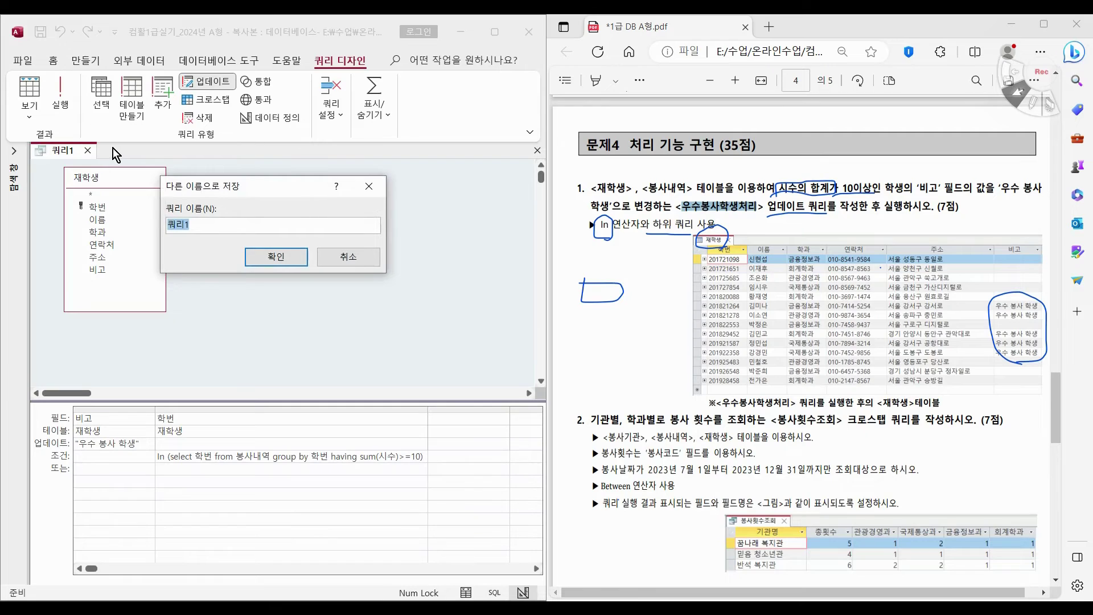
pyautogui.hotkey('ctrl', 'v')
pyautogui.click(277, 260)
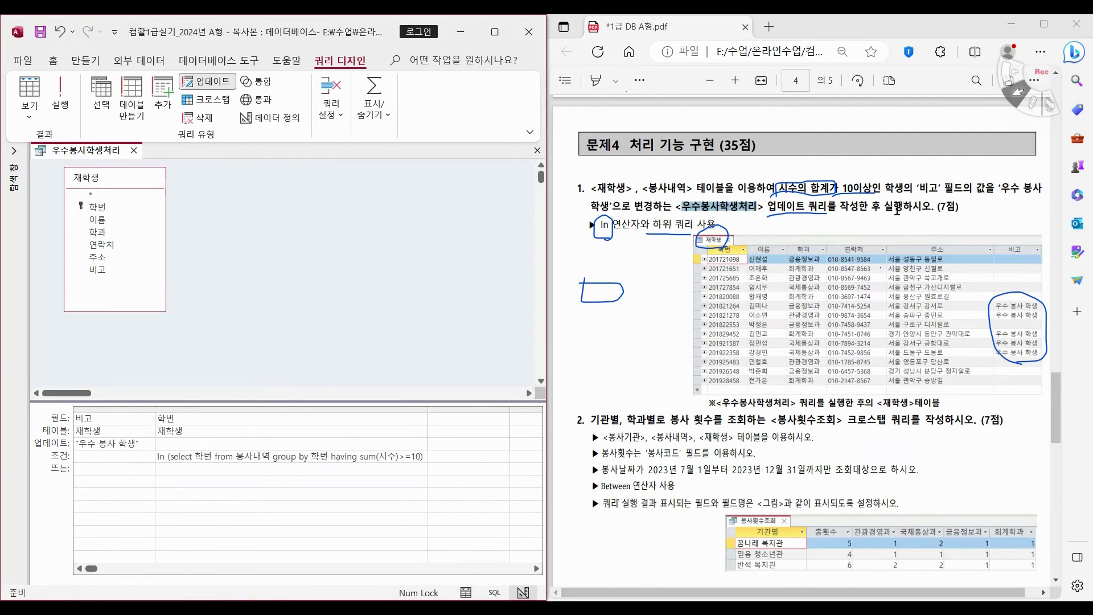
# Step: Run the 우수봉사학생처리 update query and accept the record update
pyautogui.moveTo(911, 207); pyautogui.dragTo(882, 209)
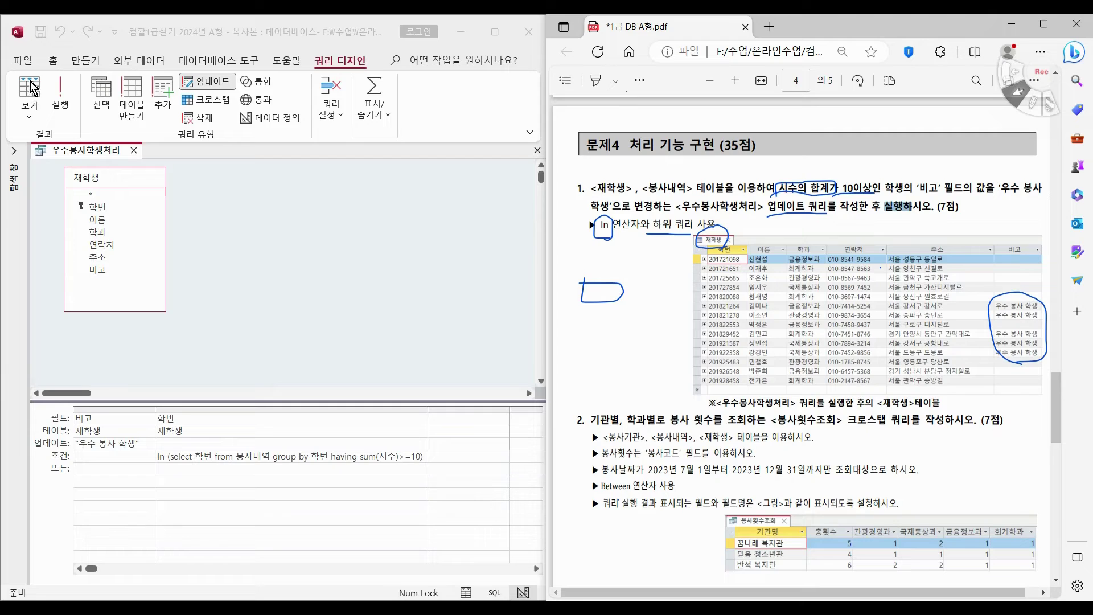
pyautogui.click(61, 97)
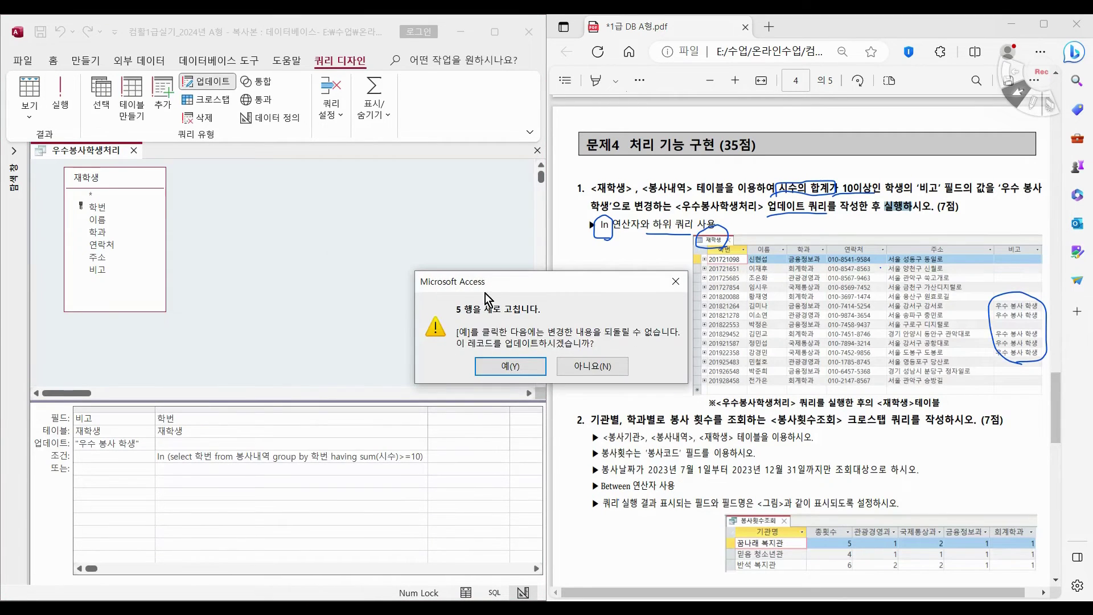
pyautogui.moveTo(485, 290); pyautogui.dragTo(364, 242)
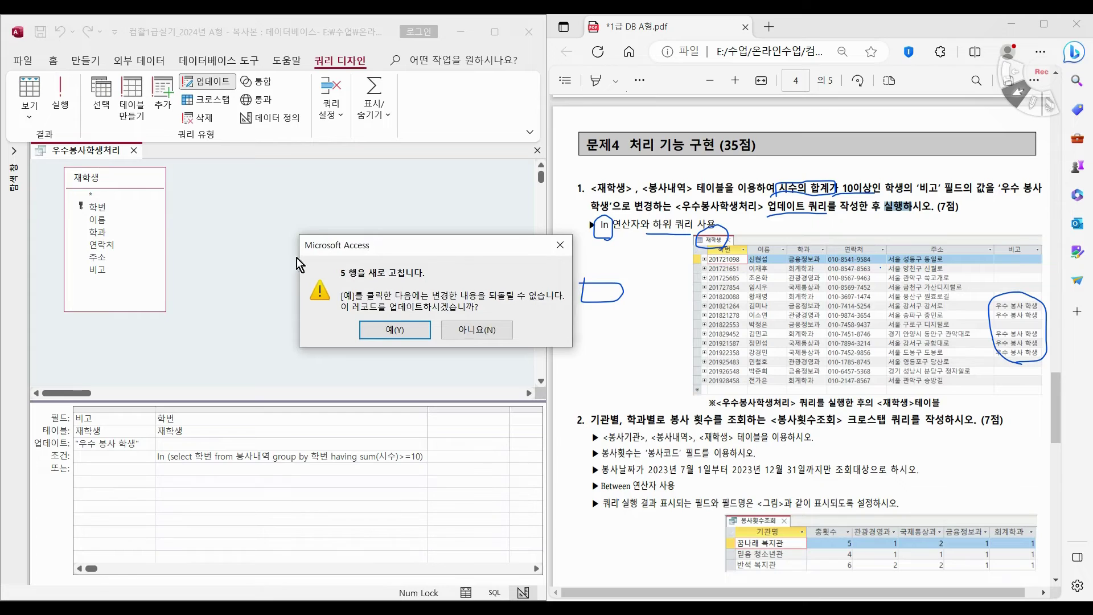
pyautogui.click(400, 330)
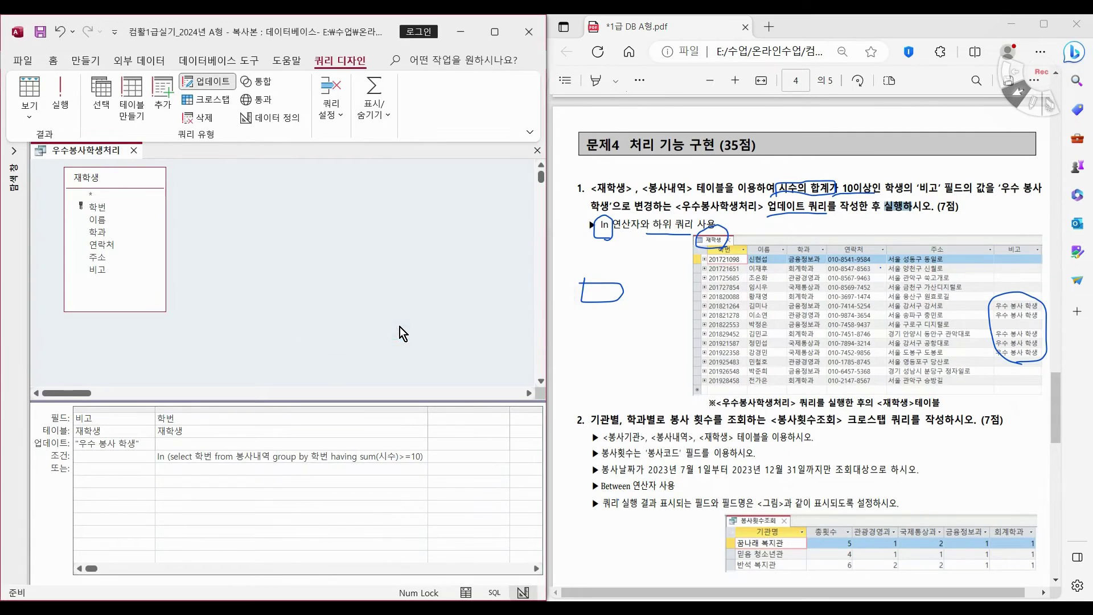
# Step: Open the 재학생 table, check its 비고 column against the exam's figure, and close the table
pyautogui.click(22, 163)
pyautogui.doubleClick(57, 245)
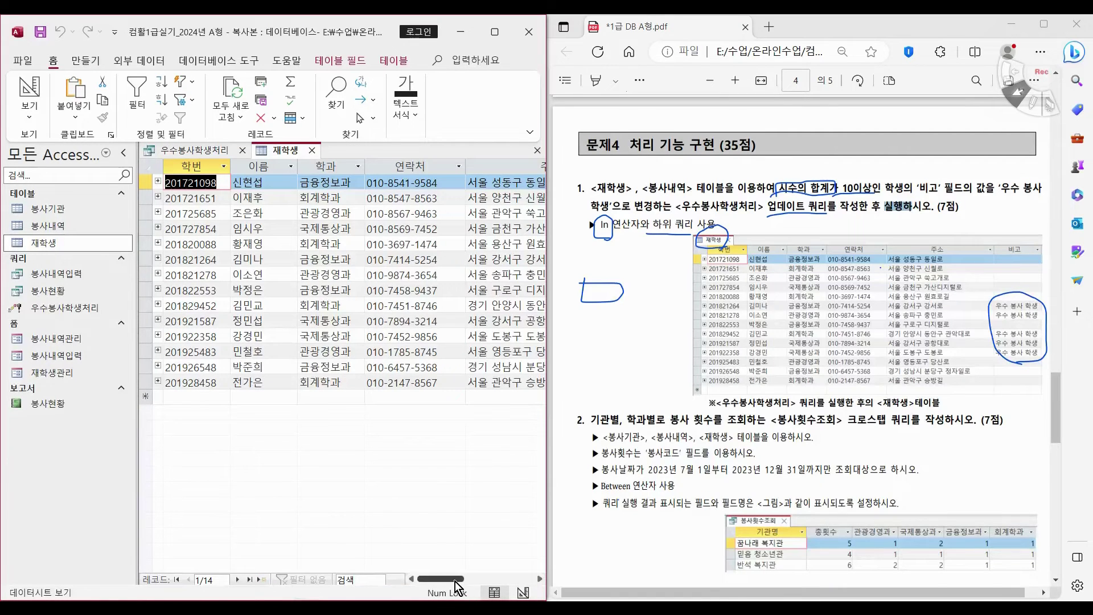
pyautogui.moveTo(456, 582); pyautogui.dragTo(500, 580)
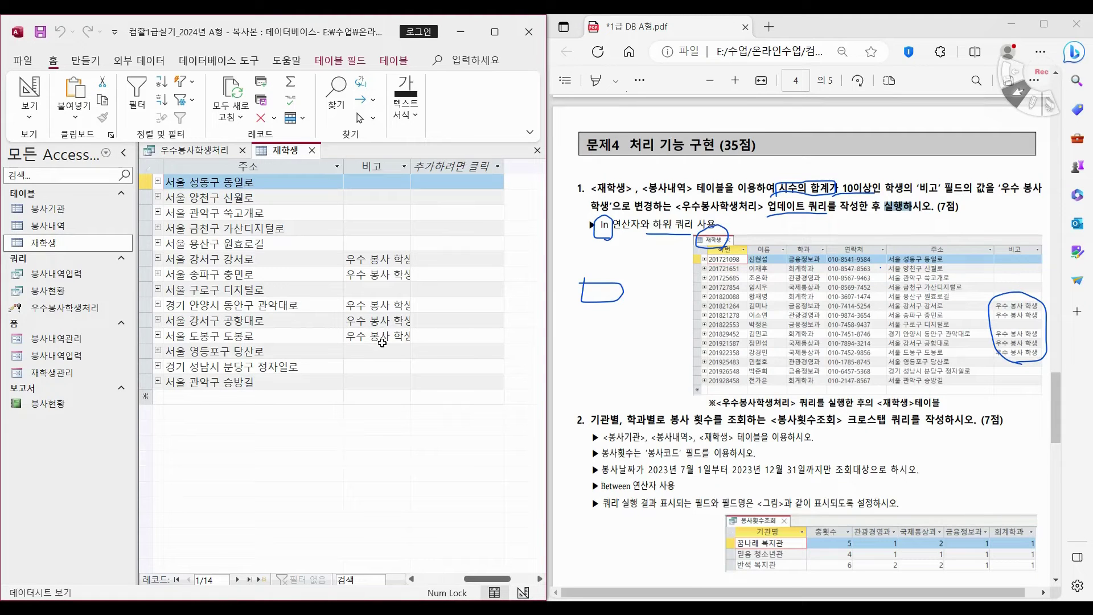
pyautogui.click(312, 150)
pyautogui.click(123, 154)
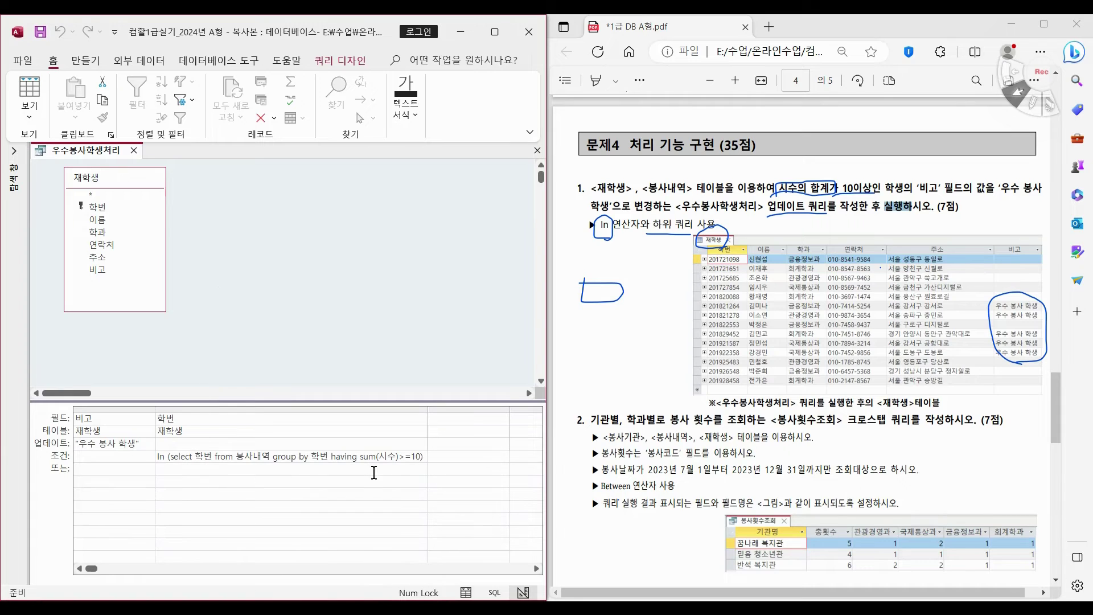
# Step: Copy the In subquery condition of the 학번 column and clear it from the criteria
pyautogui.moveTo(424, 460); pyautogui.dragTo(158, 457)
pyautogui.hotkey('ctrl', 'c')
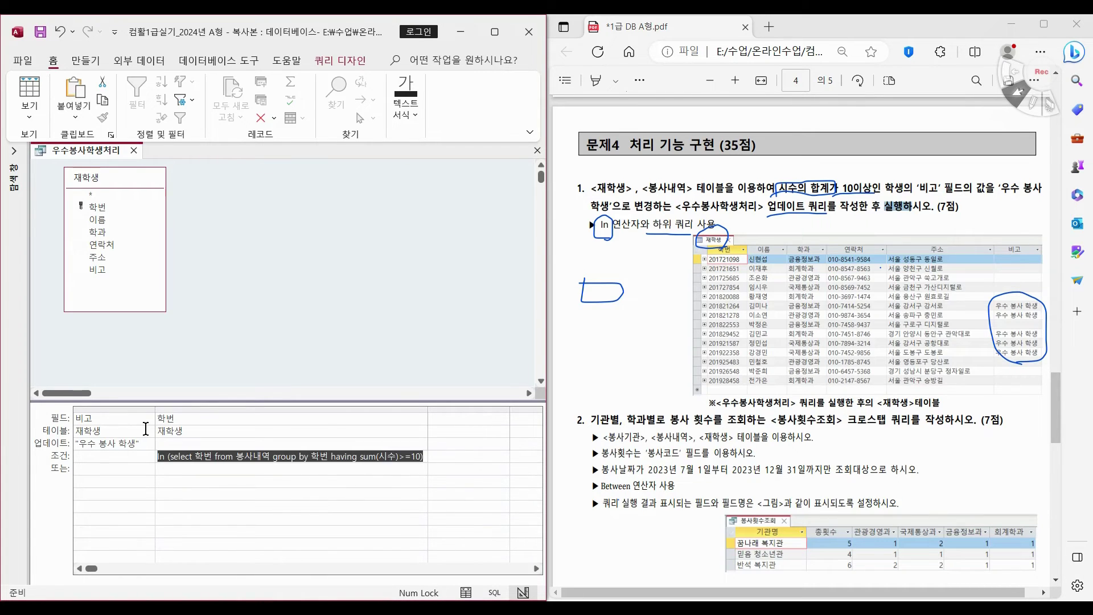
pyautogui.press('Delete')
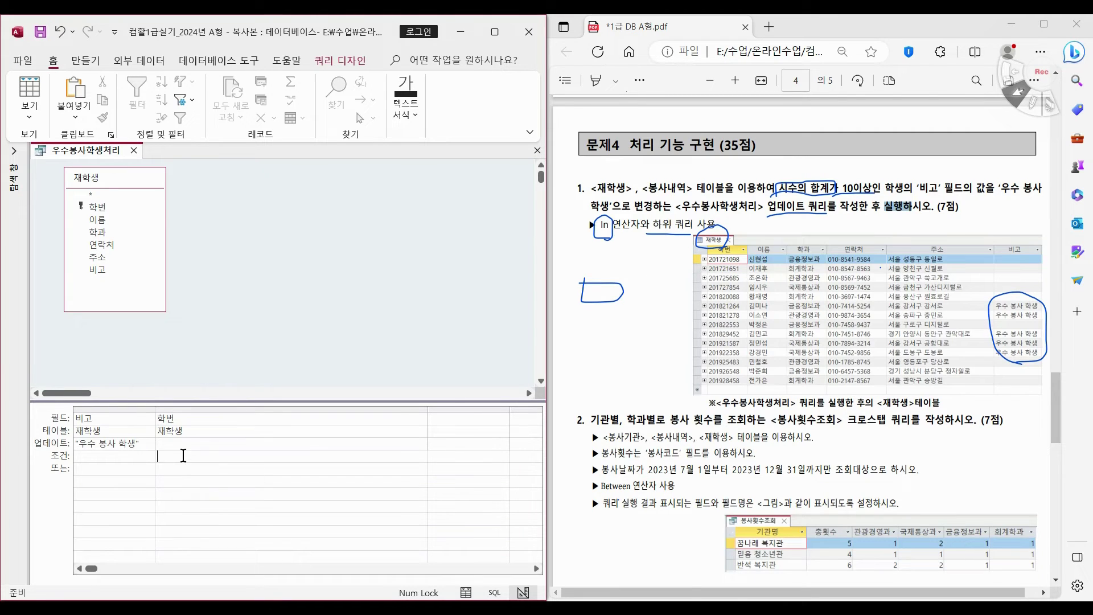
# Step: Create a new design query on the 봉사내역 table and enlarge its field list to show every field
pyautogui.click(82, 60)
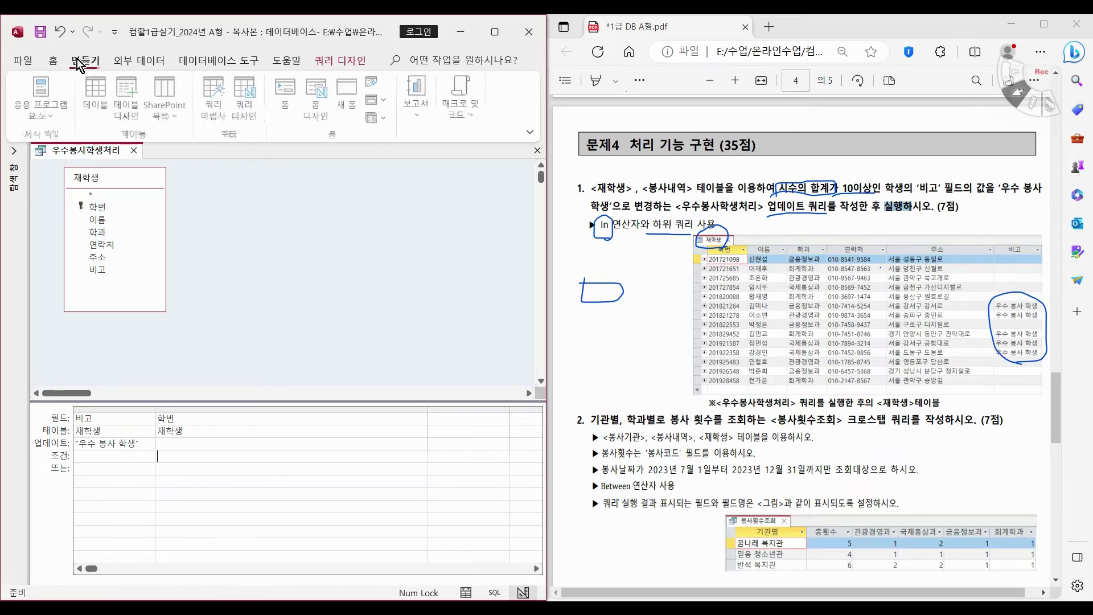
pyautogui.click(246, 98)
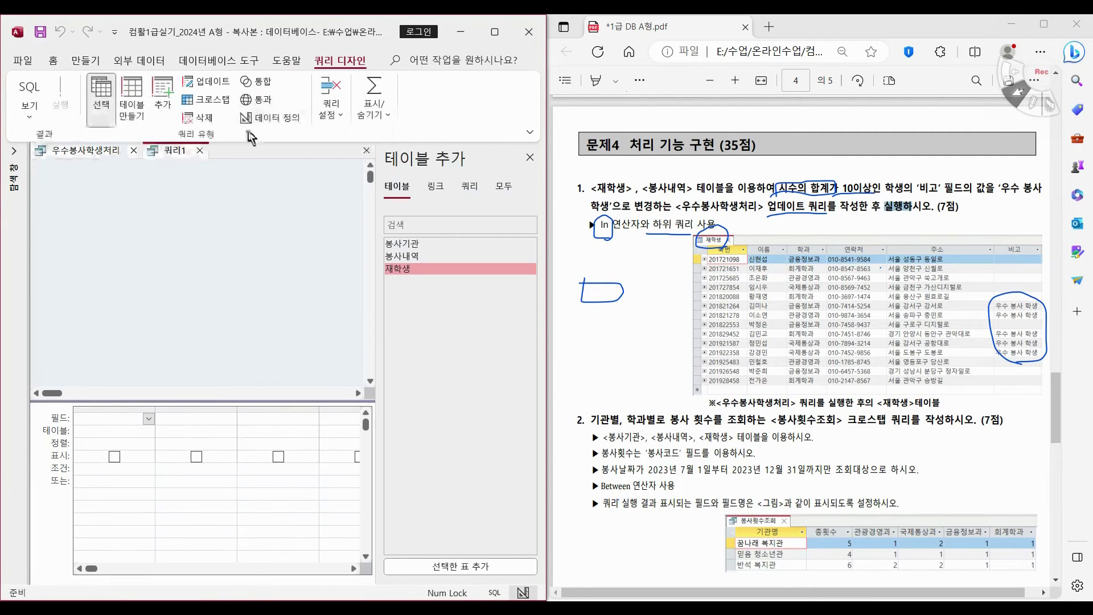
pyautogui.doubleClick(400, 257)
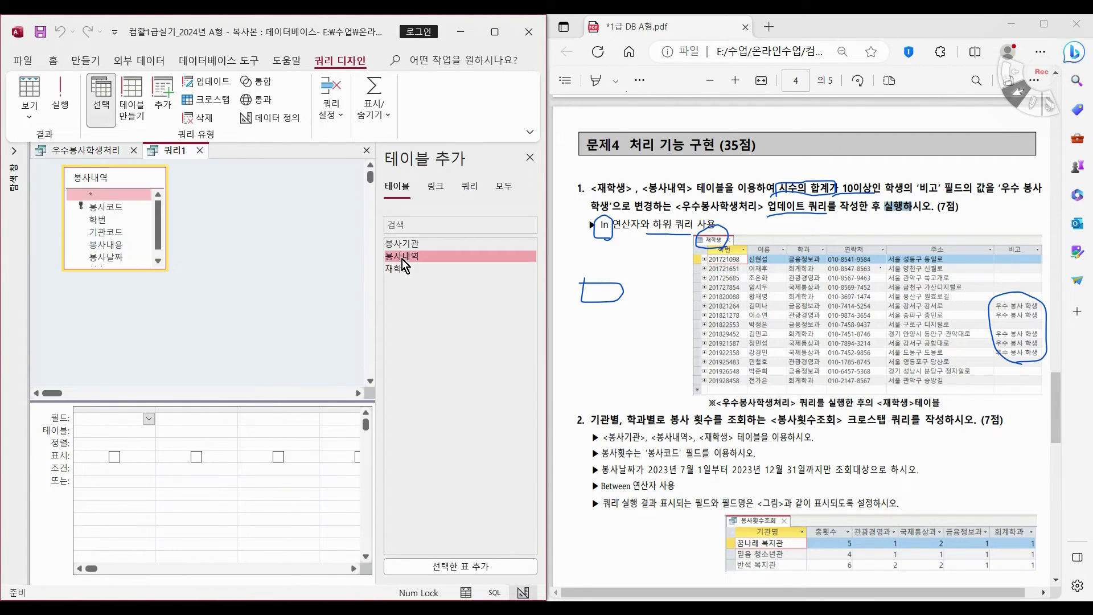
pyautogui.click(529, 158)
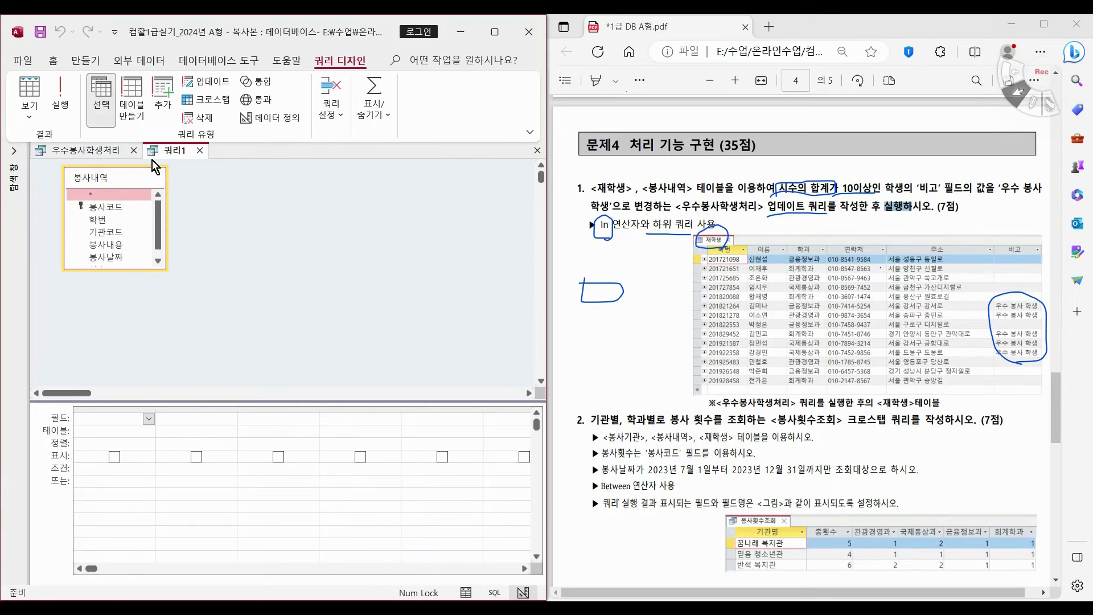
pyautogui.moveTo(157, 268); pyautogui.dragTo(163, 332)
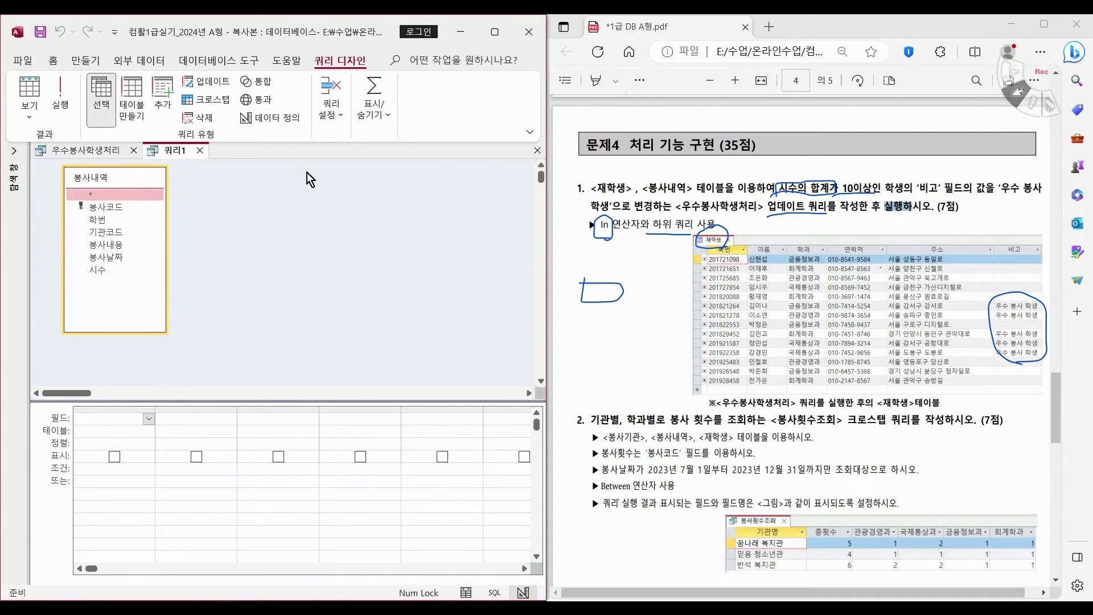
# Step: Show the 요약 (totals) row in the new query's design grid
pyautogui.click(377, 122)
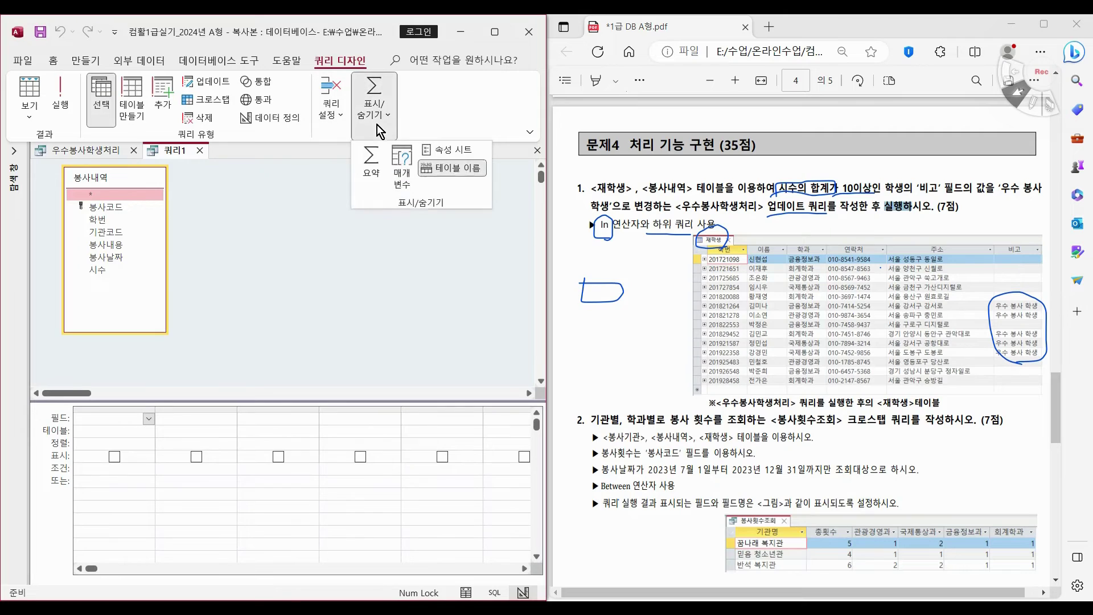
pyautogui.click(371, 163)
pyautogui.click(339, 285)
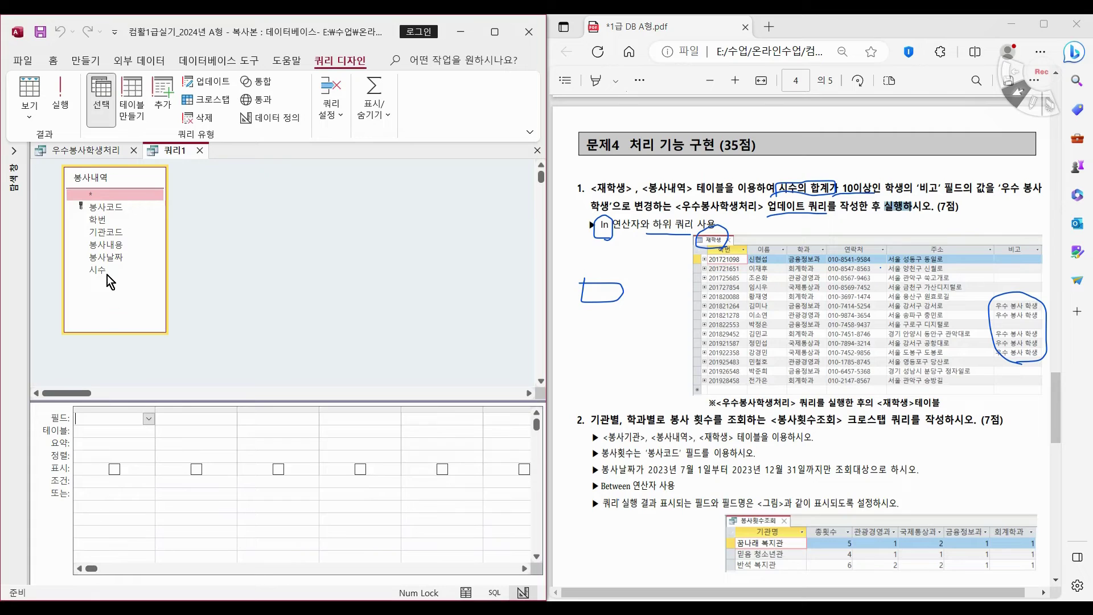
pyautogui.click(373, 94)
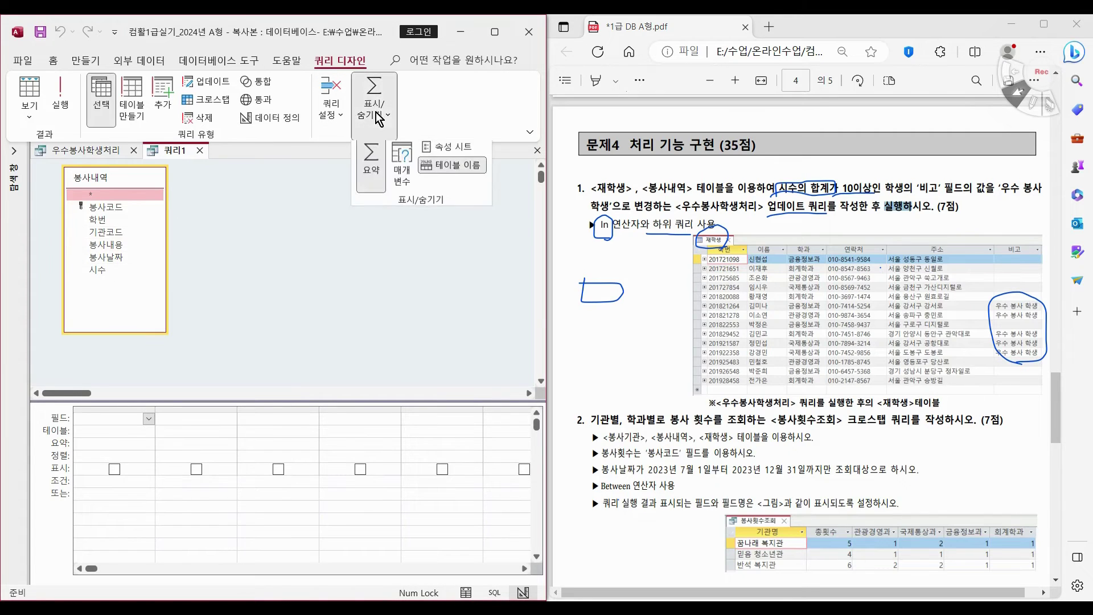
pyautogui.click(371, 181)
pyautogui.click(372, 181)
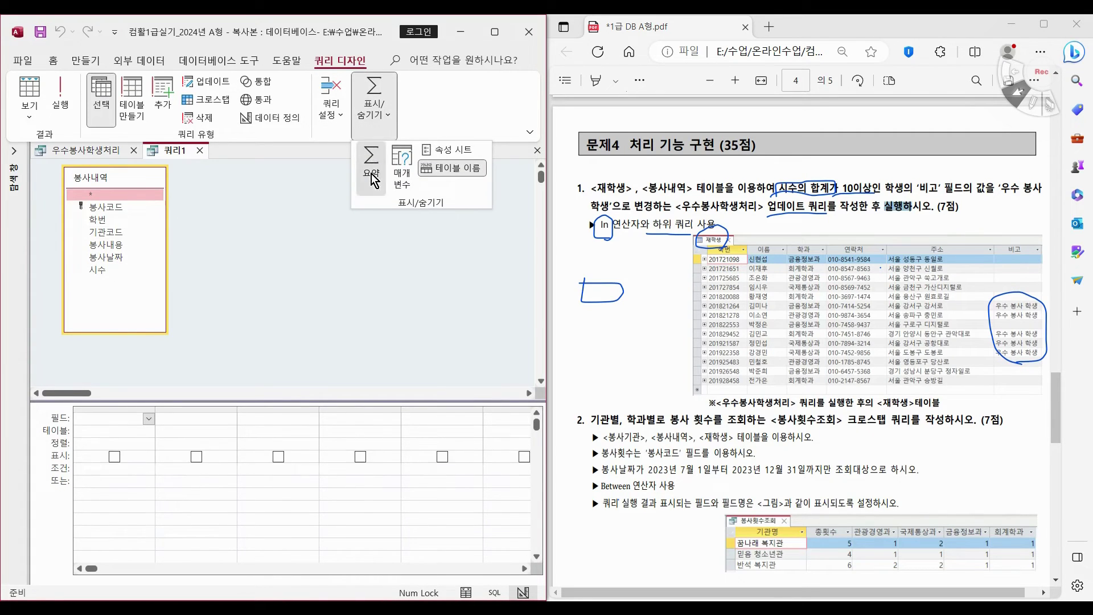
pyautogui.click(240, 251)
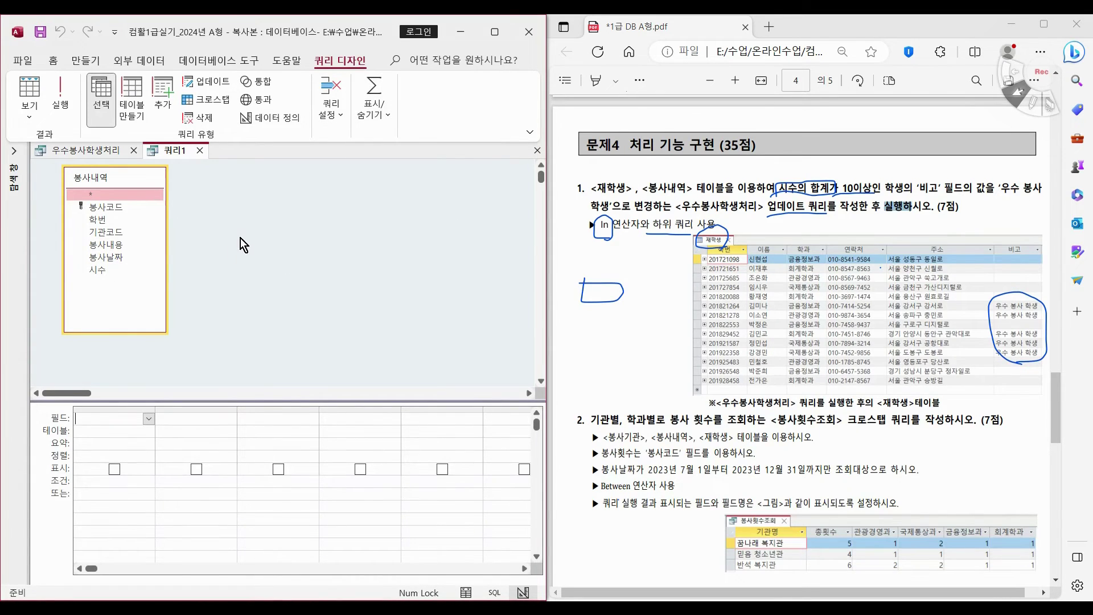
# Step: Add the 학번 and 시수 fields to the query and summarise 시수 with 합계
pyautogui.doubleClick(115, 223)
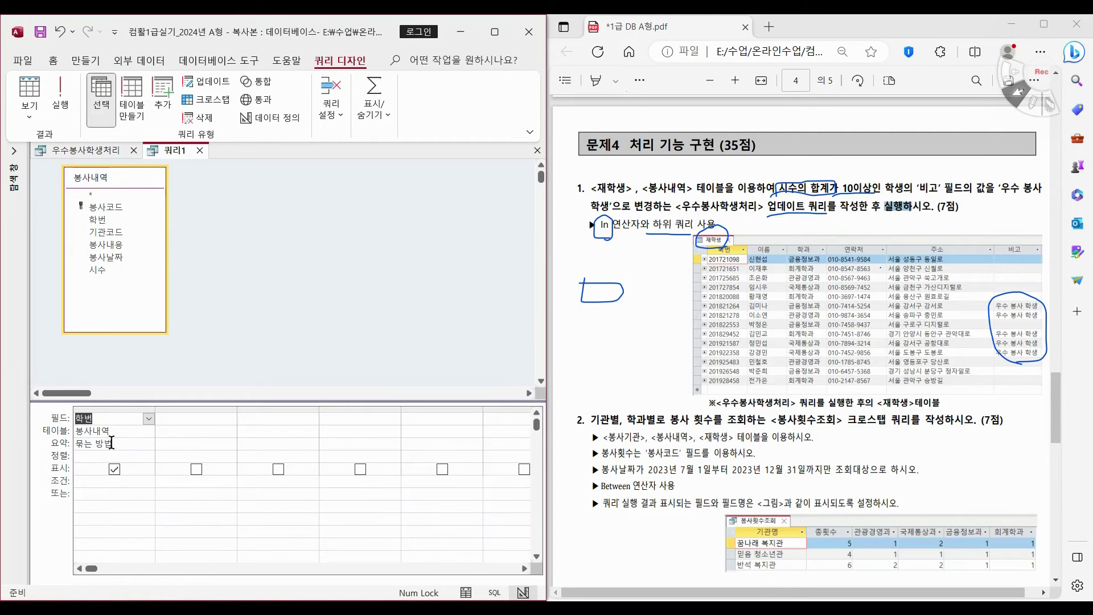
pyautogui.doubleClick(109, 268)
pyautogui.click(216, 447)
pyautogui.click(229, 446)
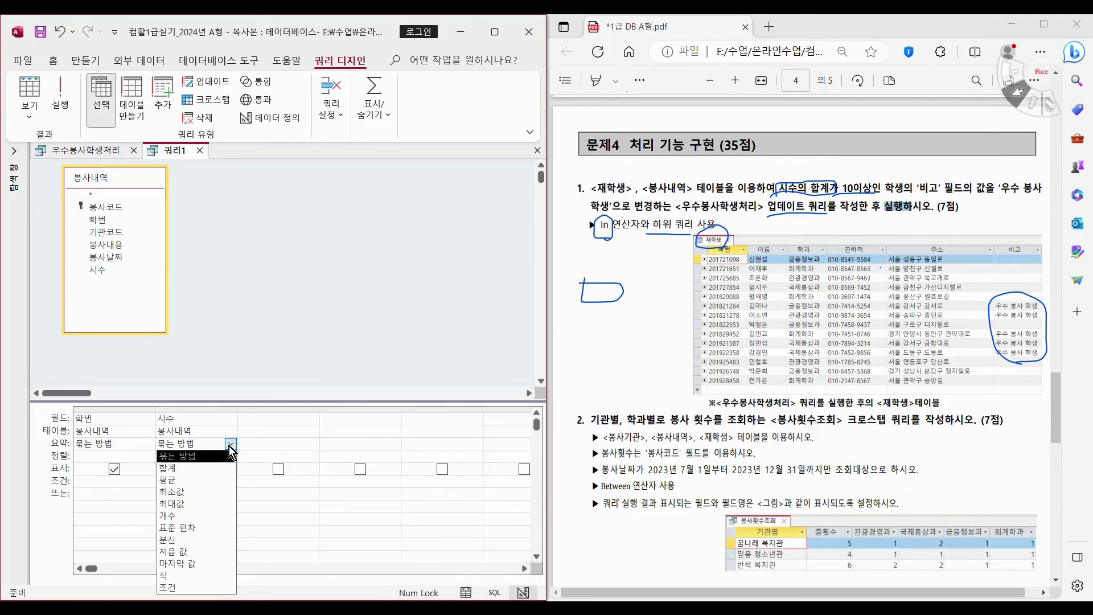
pyautogui.click(213, 465)
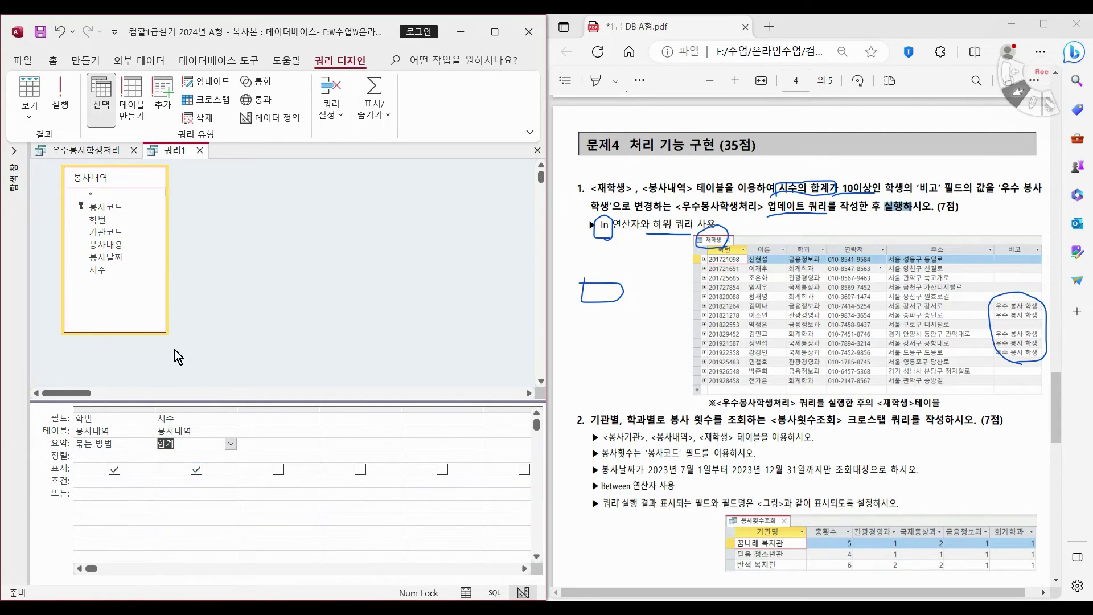
# Step: Hide the 시수 column, set its criterion to >=10, and view the query's records in datasheet view
pyautogui.click(198, 472)
pyautogui.click(189, 478)
pyautogui.write('>=10')
pyautogui.press('Return')
pyautogui.click(29, 91)
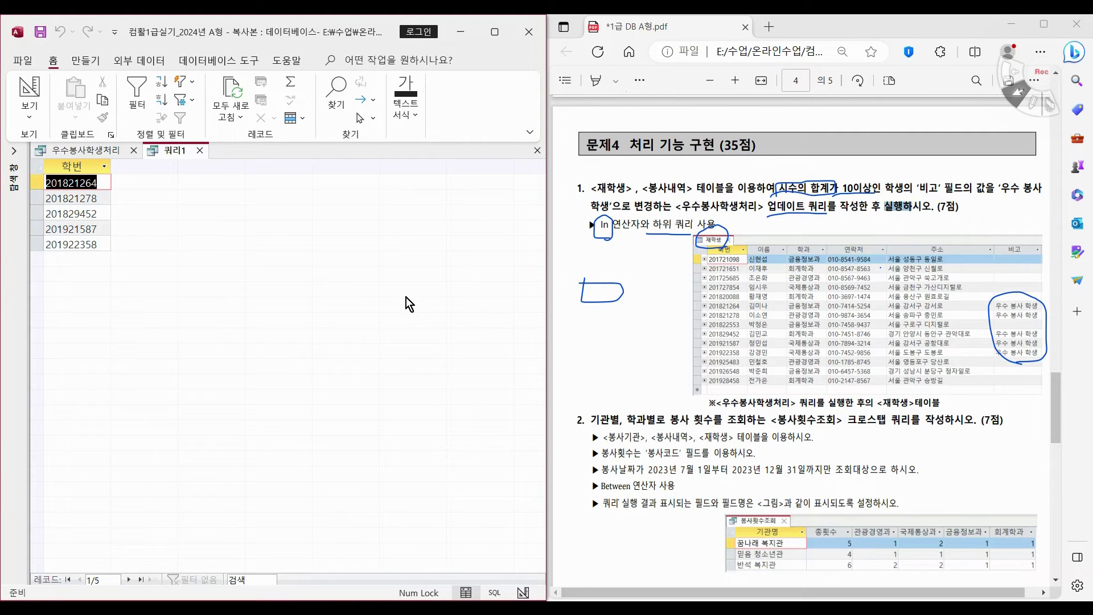
# Step: Show the query in SQL view and join its SELECT, FROM, GROUP BY and HAVING lines into a single line
pyautogui.click(28, 114)
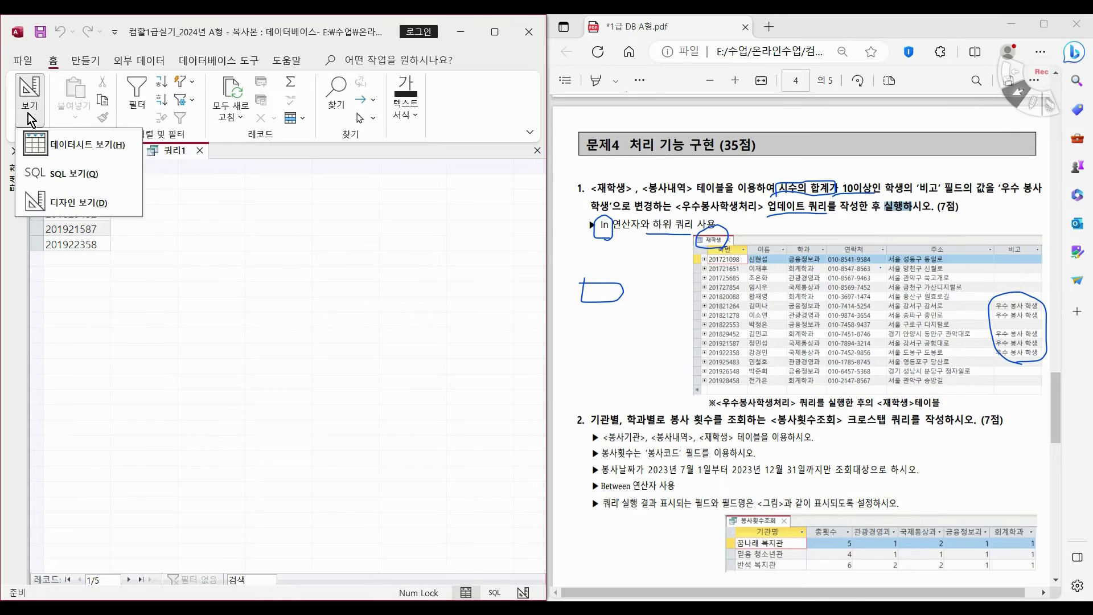
pyautogui.click(81, 176)
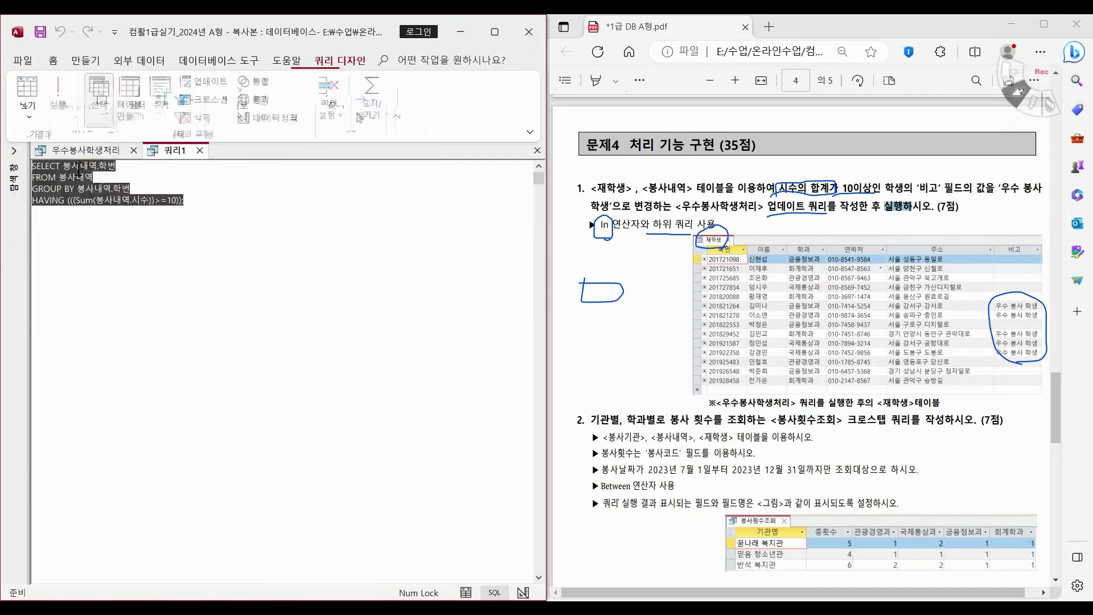
pyautogui.click(167, 169)
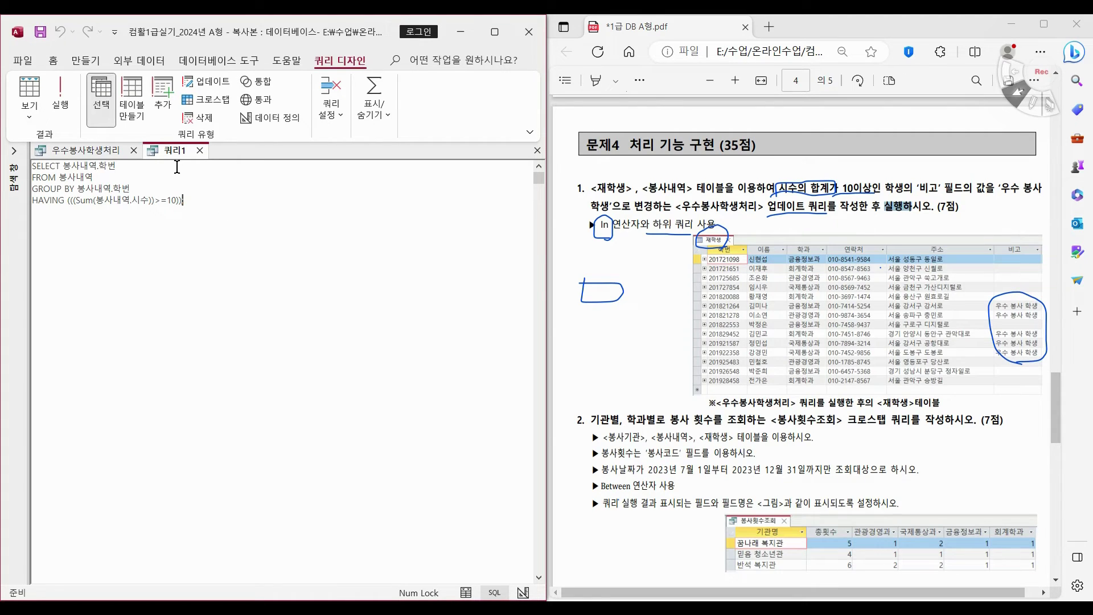
pyautogui.write(';')
pyautogui.click(298, 166)
pyautogui.press('Delete')
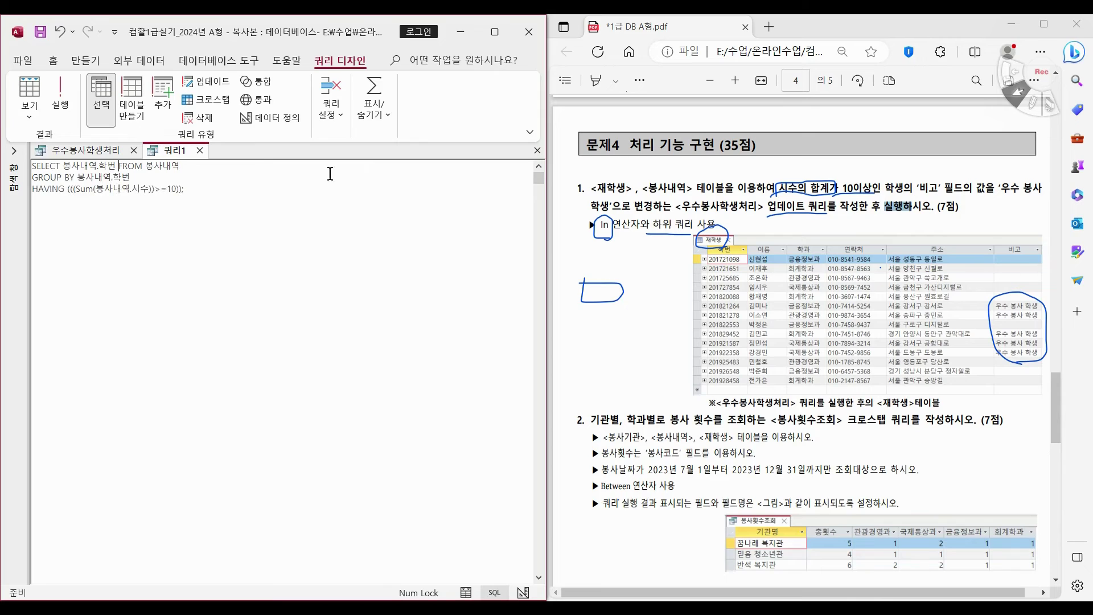
pyautogui.click(264, 167)
pyautogui.press('Delete')
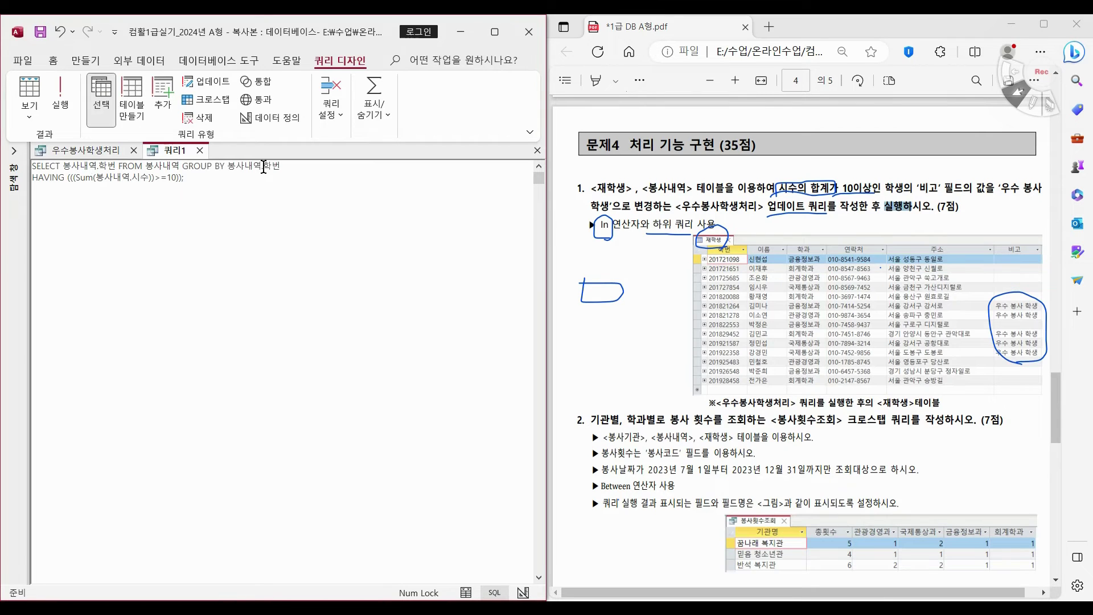
pyautogui.click(284, 167)
pyautogui.press('Delete')
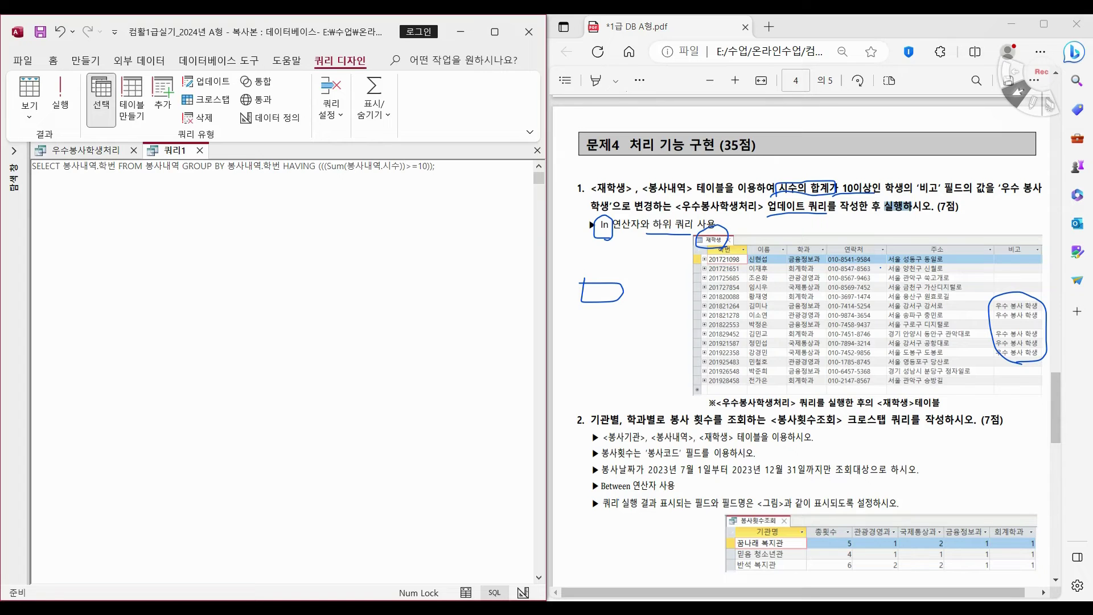
# Step: Switch to Notepad and compare its hand-written in(select 학번 from 봉사내역 ...) subquery with the generated SQL
pyautogui.hotkey('alt', 'Tab')
pyautogui.moveTo(369, 143); pyautogui.dragTo(268, 196)
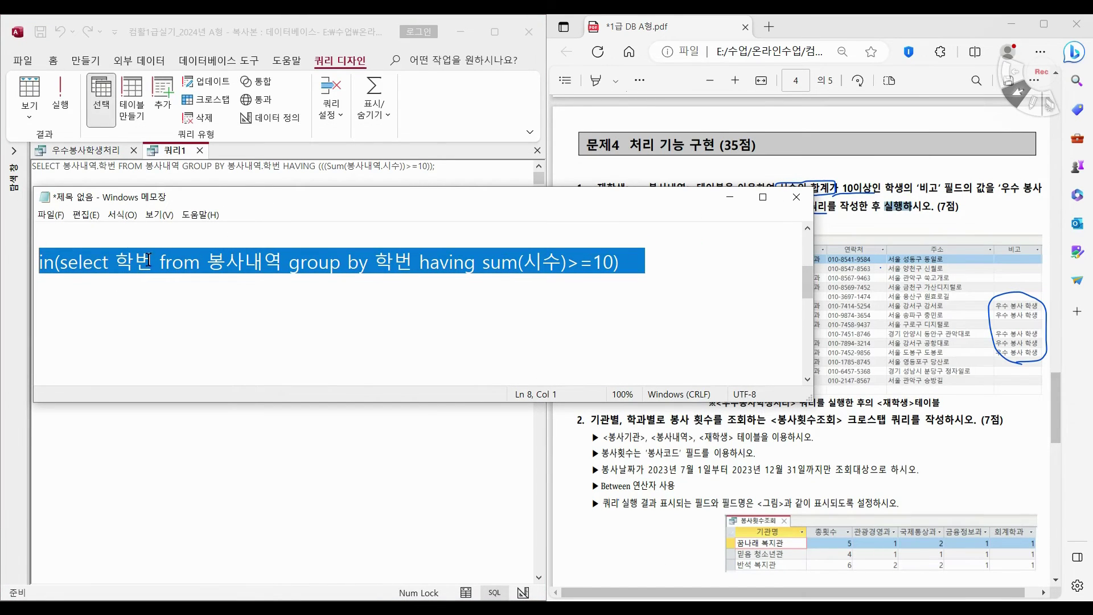
pyautogui.moveTo(207, 262); pyautogui.dragTo(277, 262)
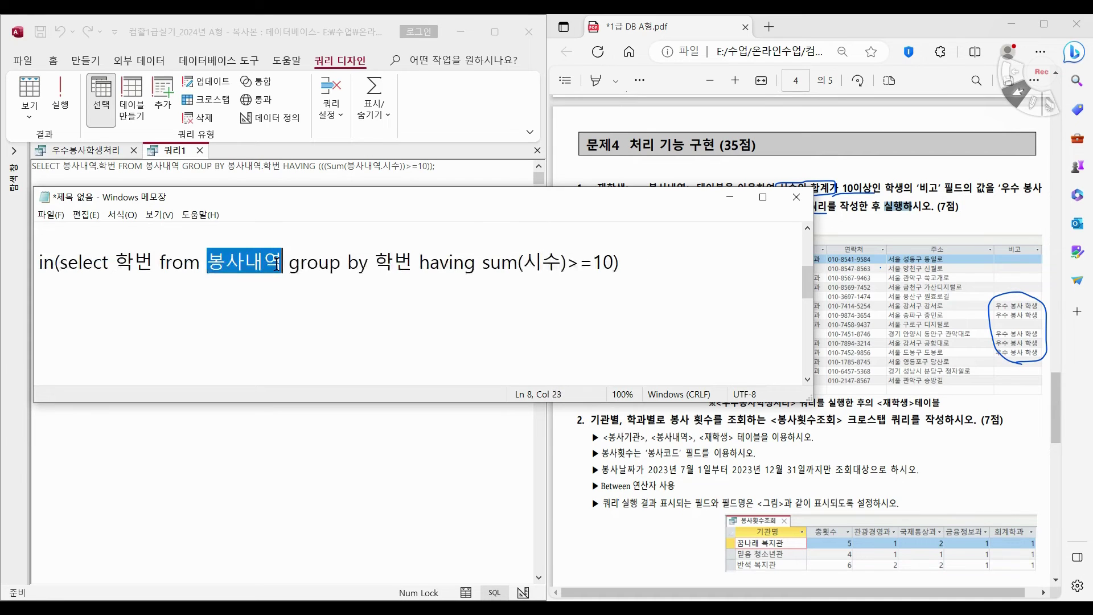
pyautogui.click(116, 262)
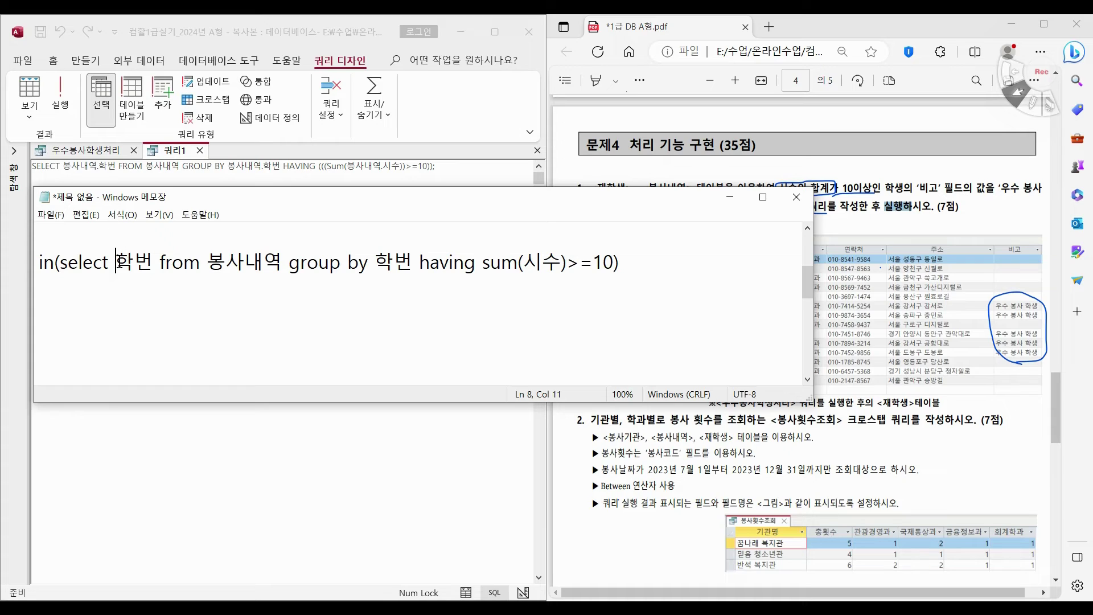
pyautogui.moveTo(159, 263); pyautogui.dragTo(282, 263)
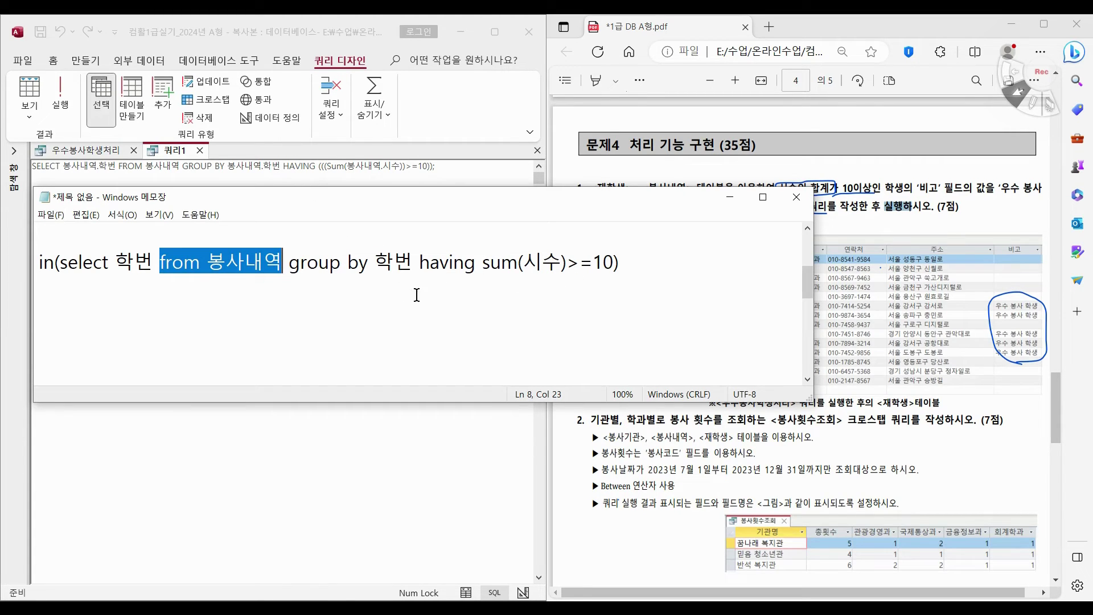
# Step: Copy the generated SQL statement without its closing semicolon and close the helper query without saving it
pyautogui.click(329, 175)
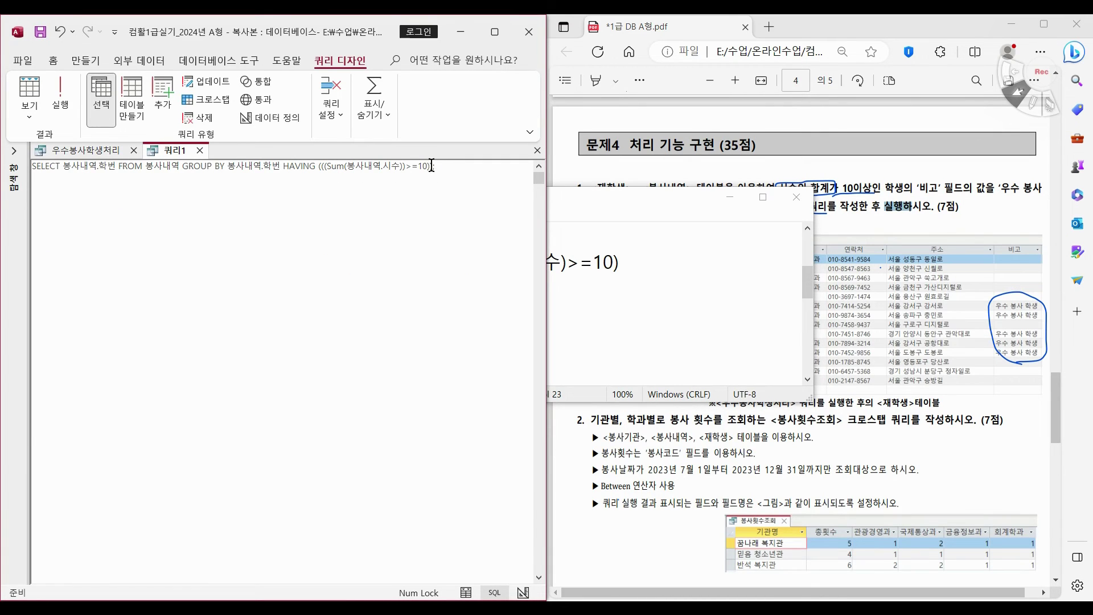
pyautogui.moveTo(431, 167); pyautogui.dragTo(29, 163)
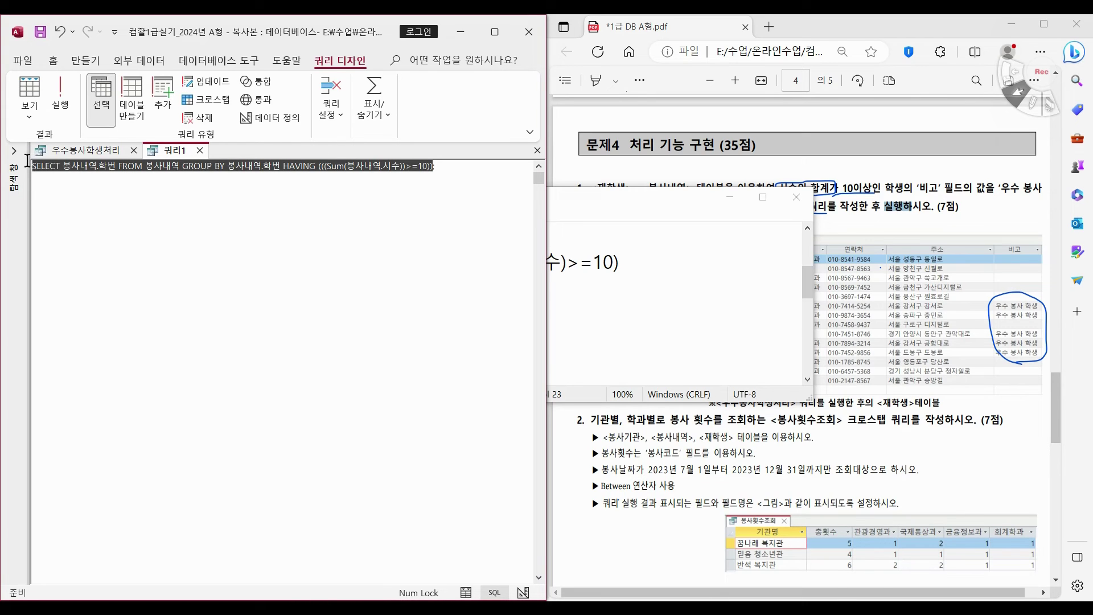
pyautogui.rightClick(72, 167)
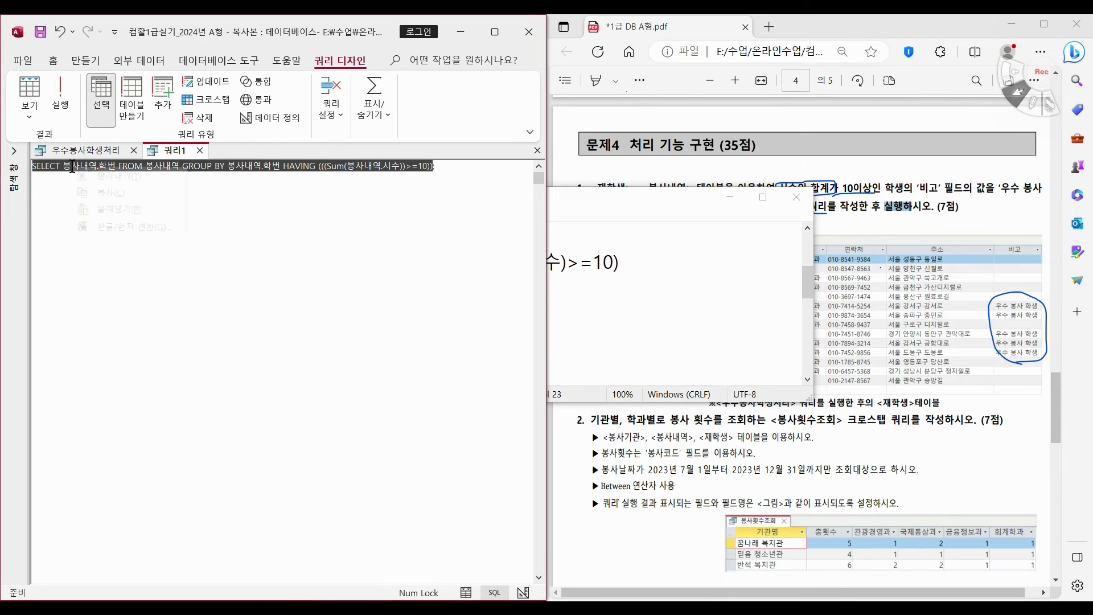
pyautogui.click(111, 191)
pyautogui.click(200, 151)
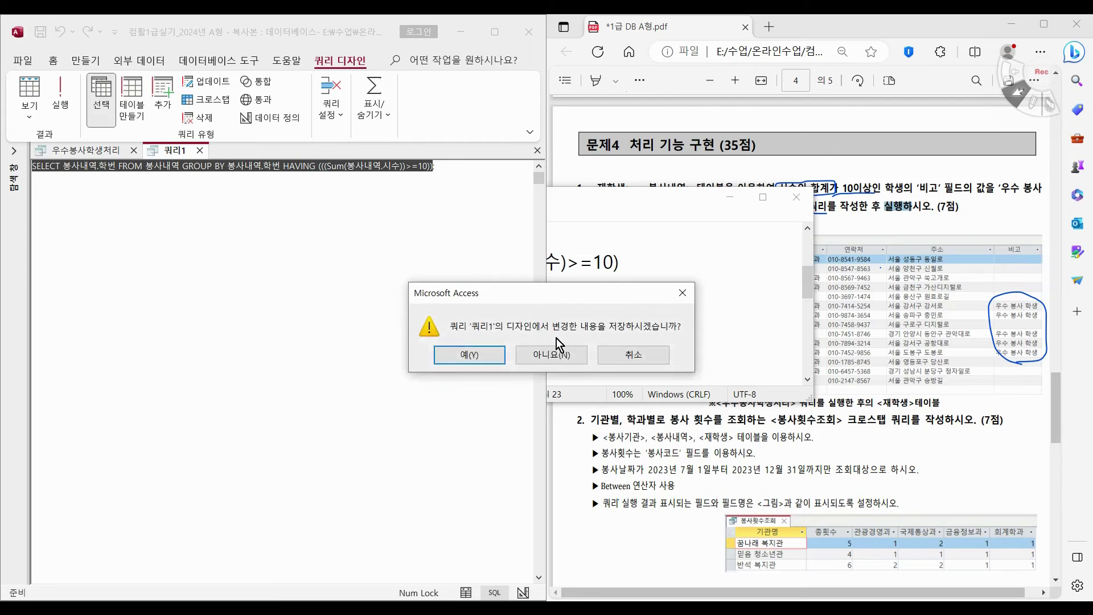
pyautogui.click(554, 357)
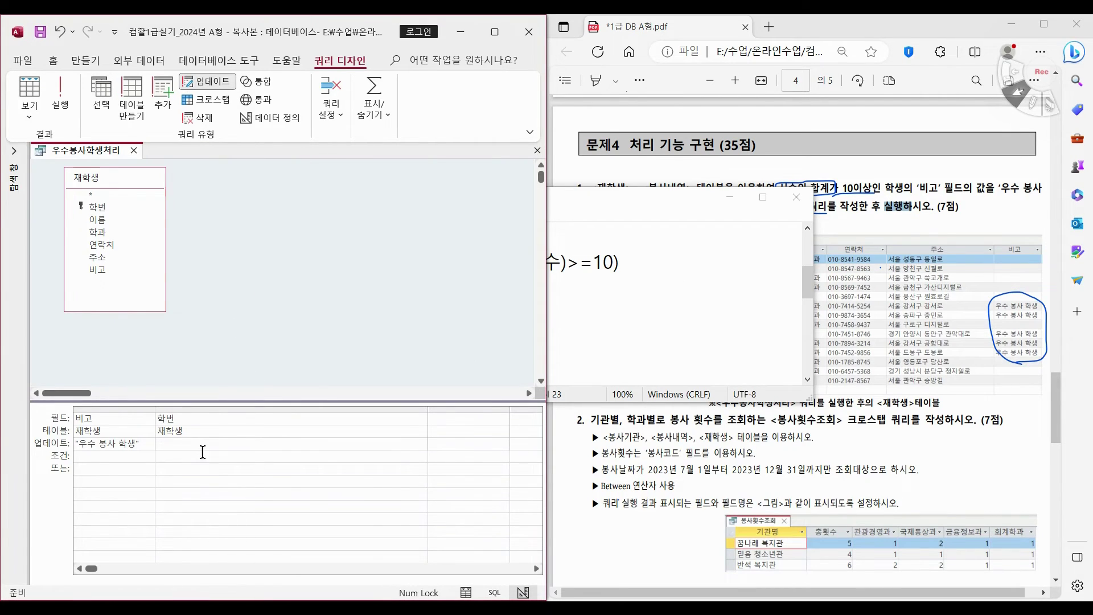
# Step: Enter the copied SQL inside In() as the 학번 criterion, widen the column, and preview the affected records before returning to the design
pyautogui.write('ㅑ')
pyautogui.write('in()')
pyautogui.hotkey('ctrl', 'v')
pyautogui.press('Return')
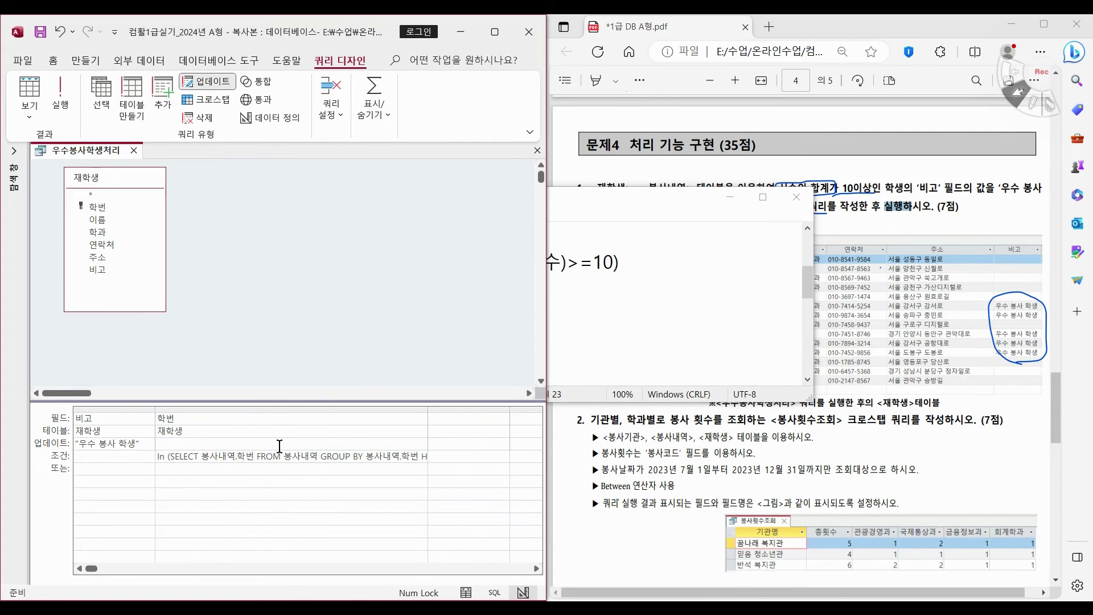
pyautogui.doubleClick(429, 411)
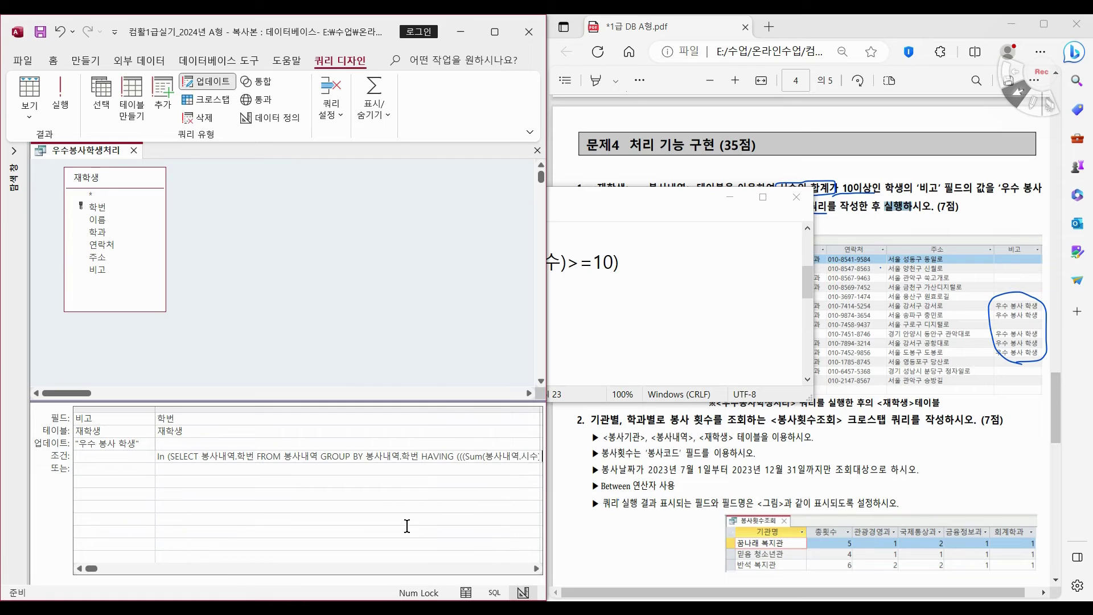
pyautogui.click(29, 90)
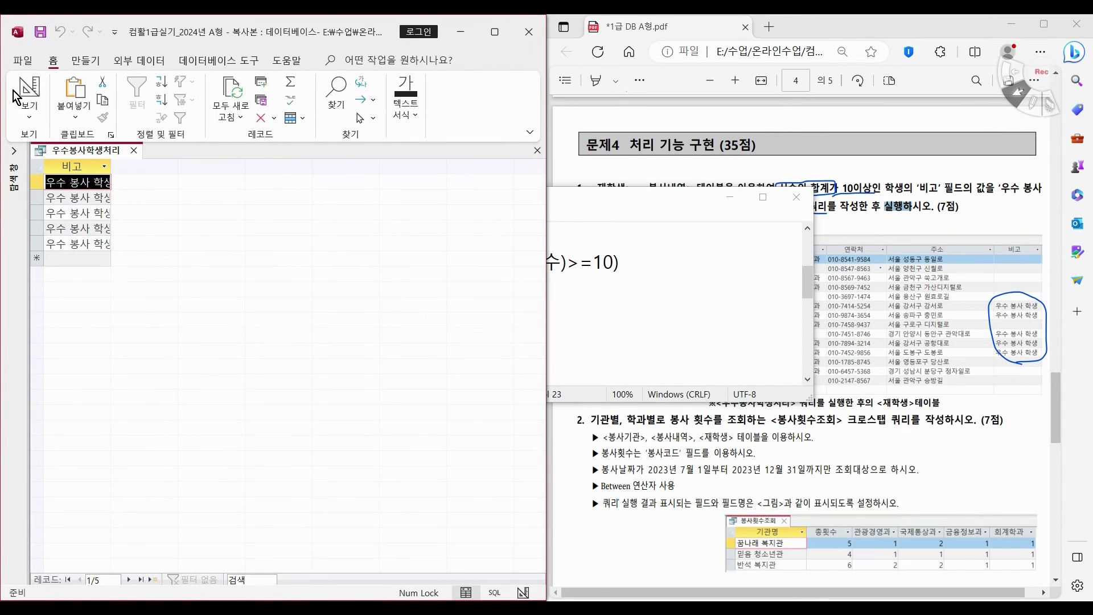
pyautogui.click(14, 92)
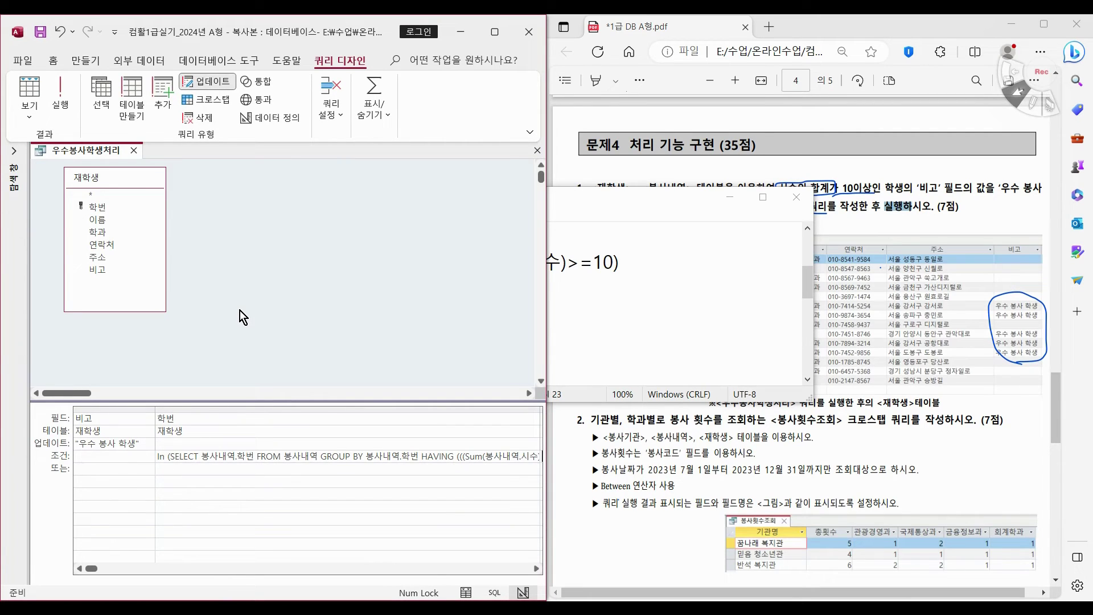
# Step: Recheck the hand-written in(select 학번 from 봉사내역 ...) subquery in Notepad, minimize it, and save and close the 우수봉사학생처리 update query
pyautogui.click(735, 195)
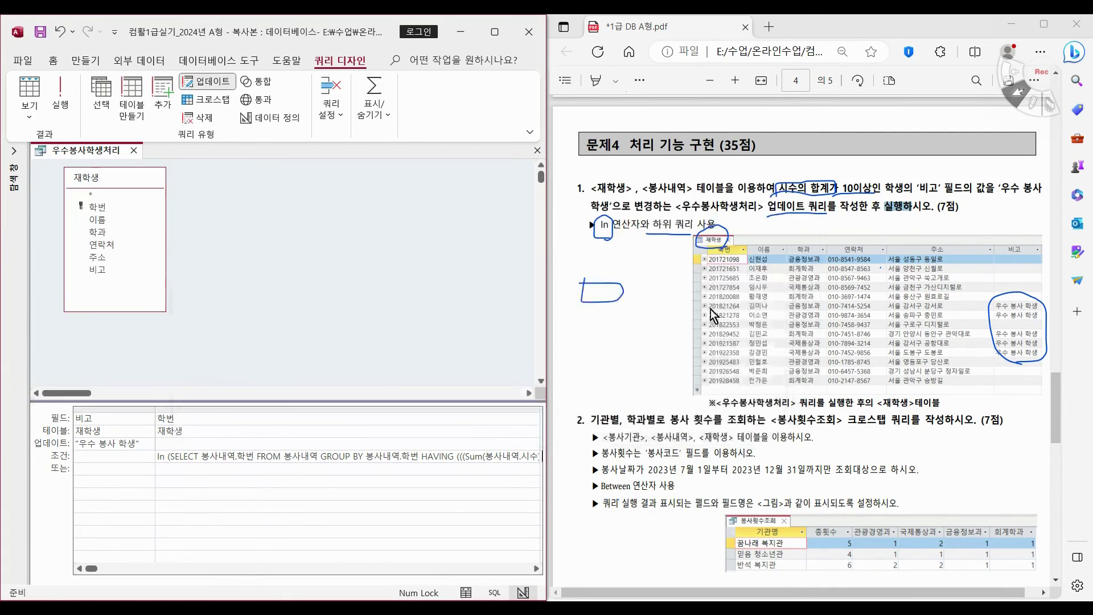
pyautogui.hotkey('alt', 'Tab')
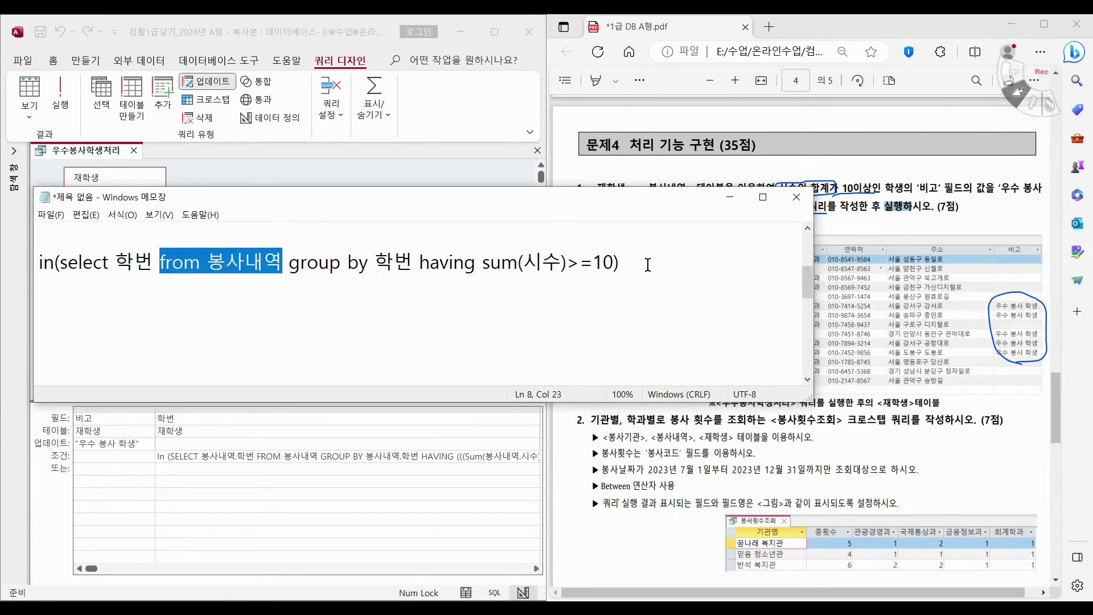
pyautogui.click(648, 264)
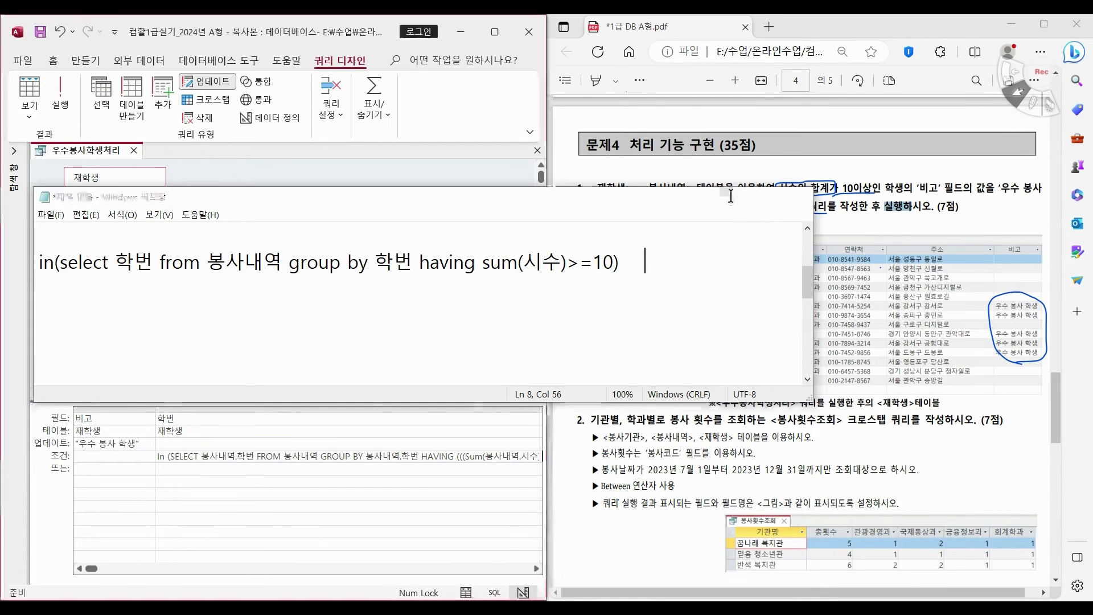
pyautogui.click(731, 197)
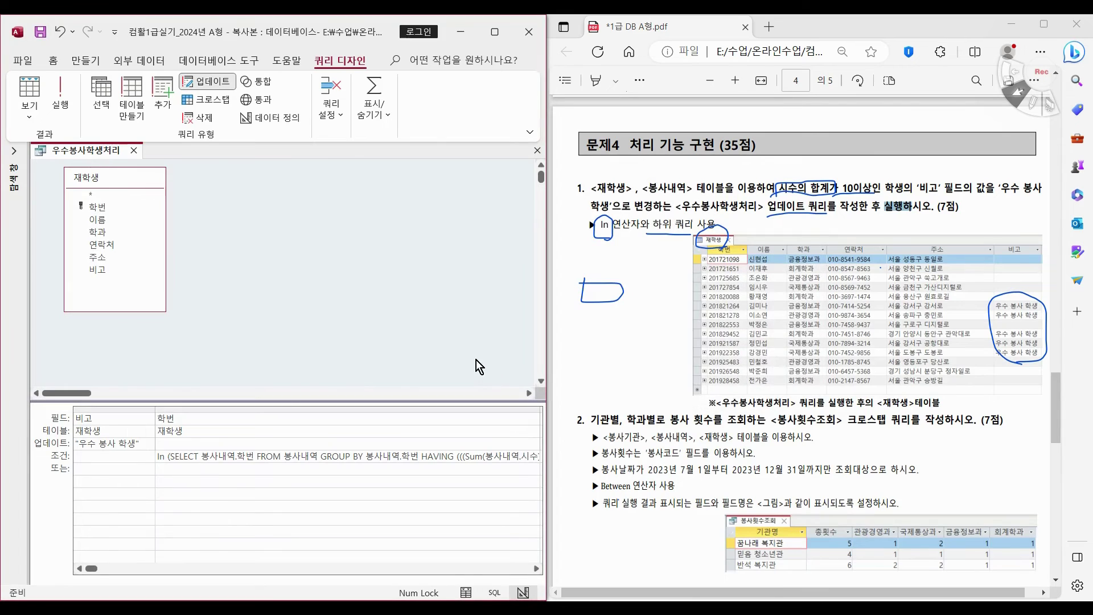
pyautogui.click(39, 39)
pyautogui.click(535, 153)
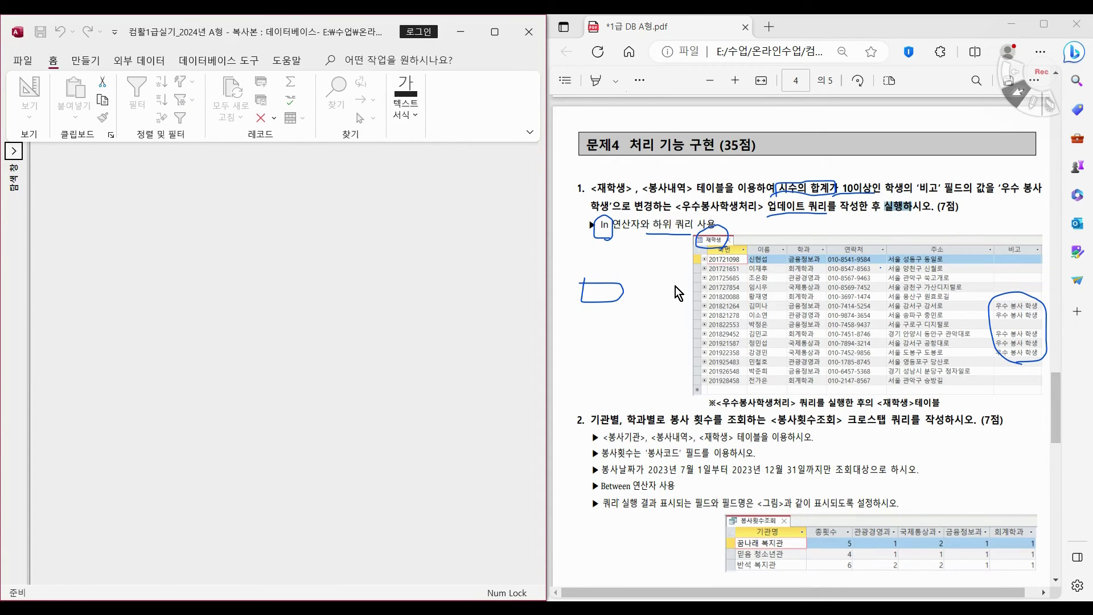
# Step: Create a crosstab query design for question 2 with the 봉사기관, 봉사내역 and 재학생 tables placed side by side
pyautogui.scroll(-5, 675, 286)
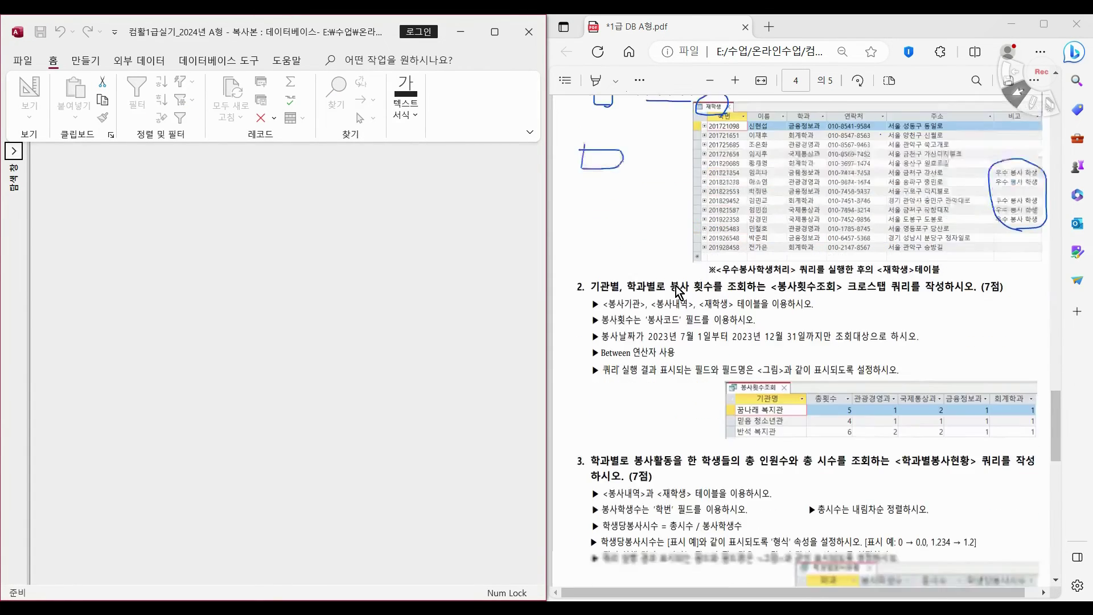
pyautogui.scroll(-2, 675, 286)
pyautogui.scroll(2, 675, 285)
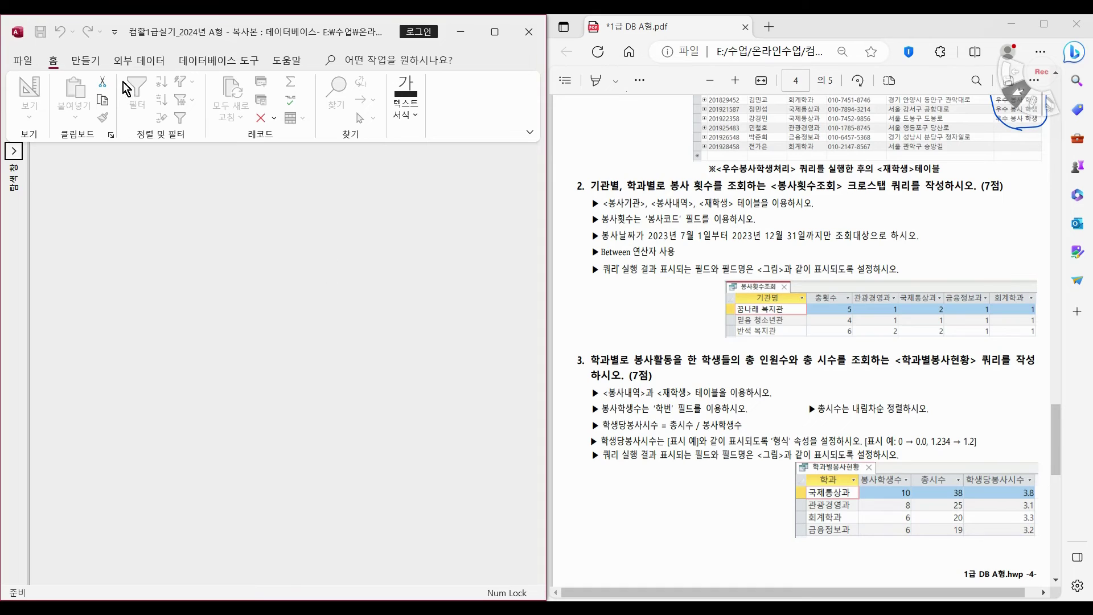
pyautogui.click(85, 60)
pyautogui.click(245, 105)
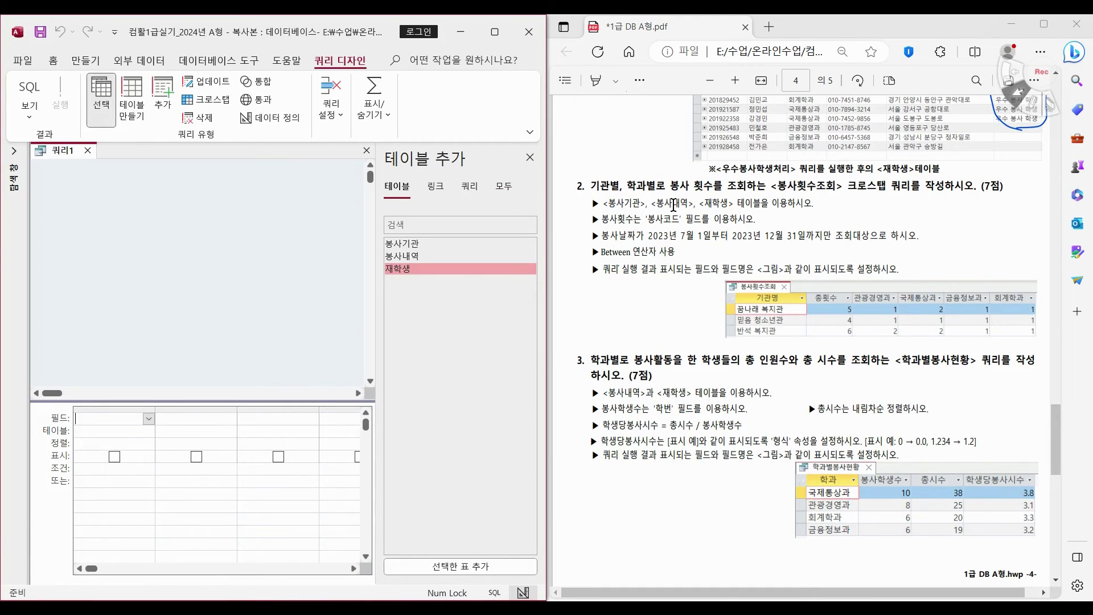
pyautogui.doubleClick(413, 243)
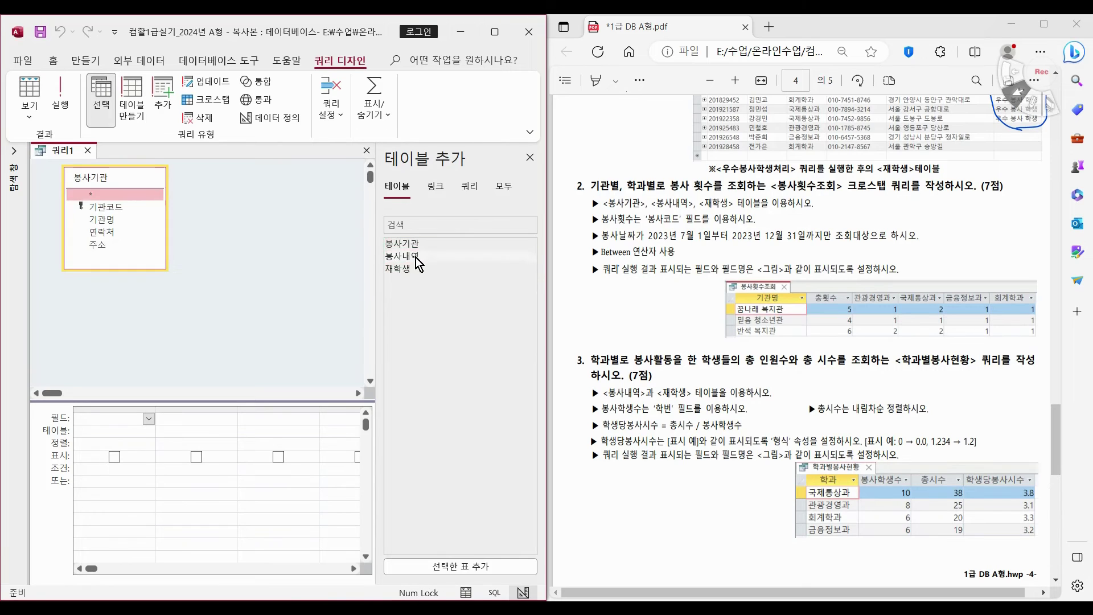
pyautogui.doubleClick(413, 256)
pyautogui.doubleClick(414, 268)
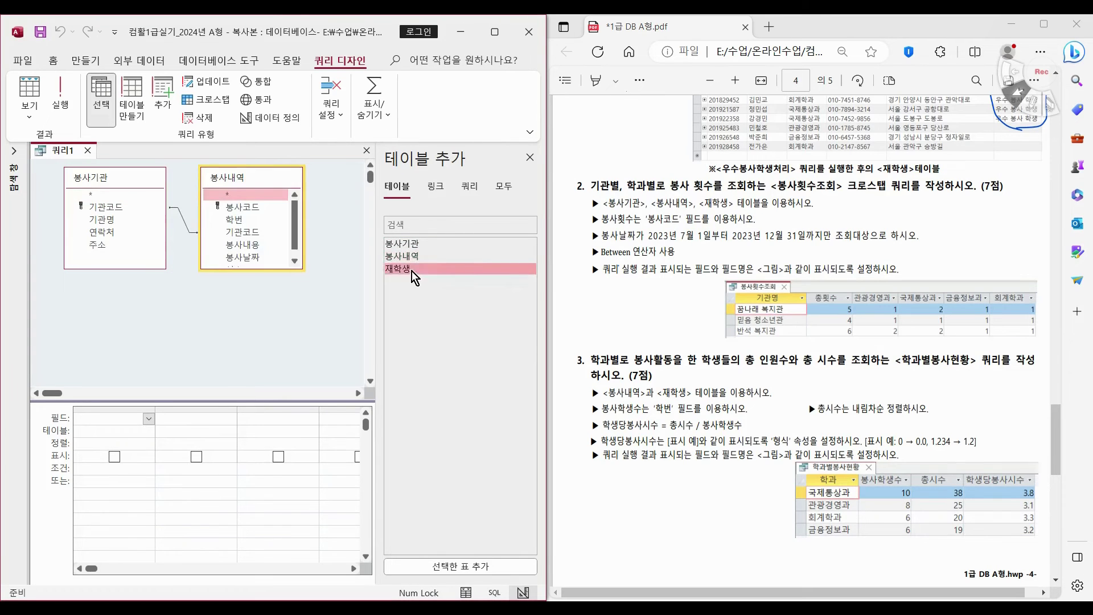
pyautogui.click(530, 157)
pyautogui.moveTo(145, 280); pyautogui.dragTo(417, 178)
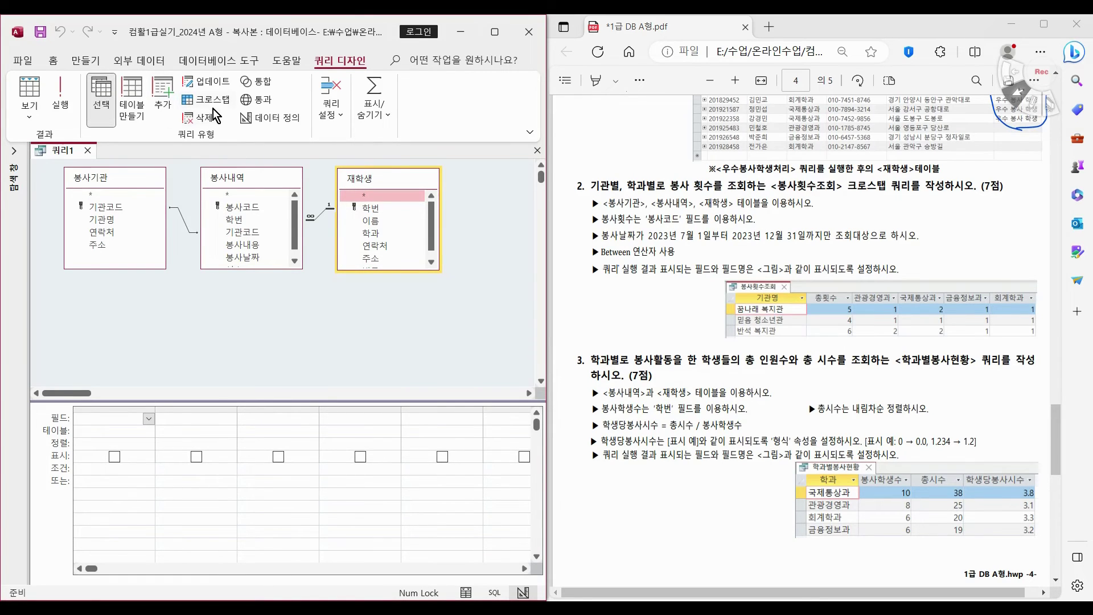
pyautogui.click(192, 102)
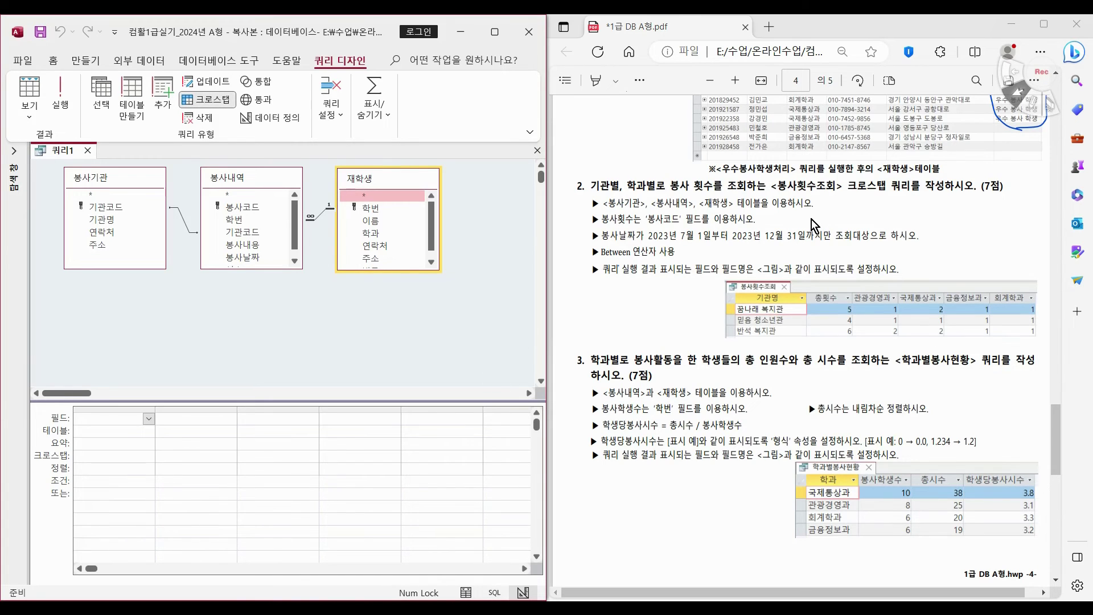
# Step: With the PDF's drawing pen, mark 기관별, 학과별 in question 2 and outline the 기관명 column and the department headings in its result picture
pyautogui.click(639, 82)
pyautogui.click(646, 108)
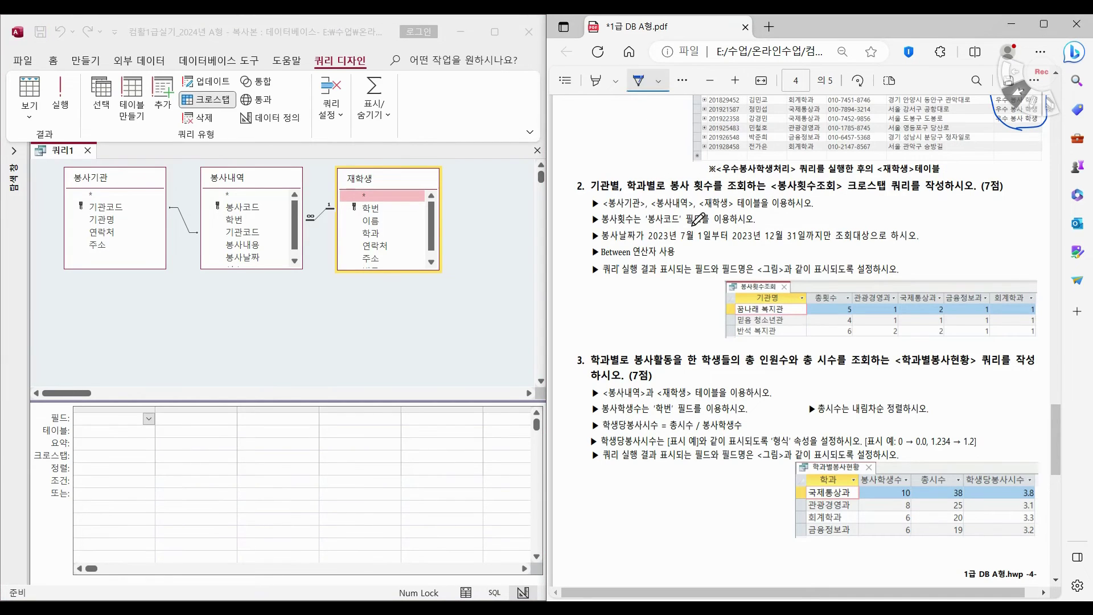
pyautogui.moveTo(592, 193)
pyautogui.mouseDown()
pyautogui.moveTo(652, 182)
pyautogui.moveTo(646, 163)
pyautogui.moveTo(589, 166)
pyautogui.moveTo(590, 194)
pyautogui.mouseUp()
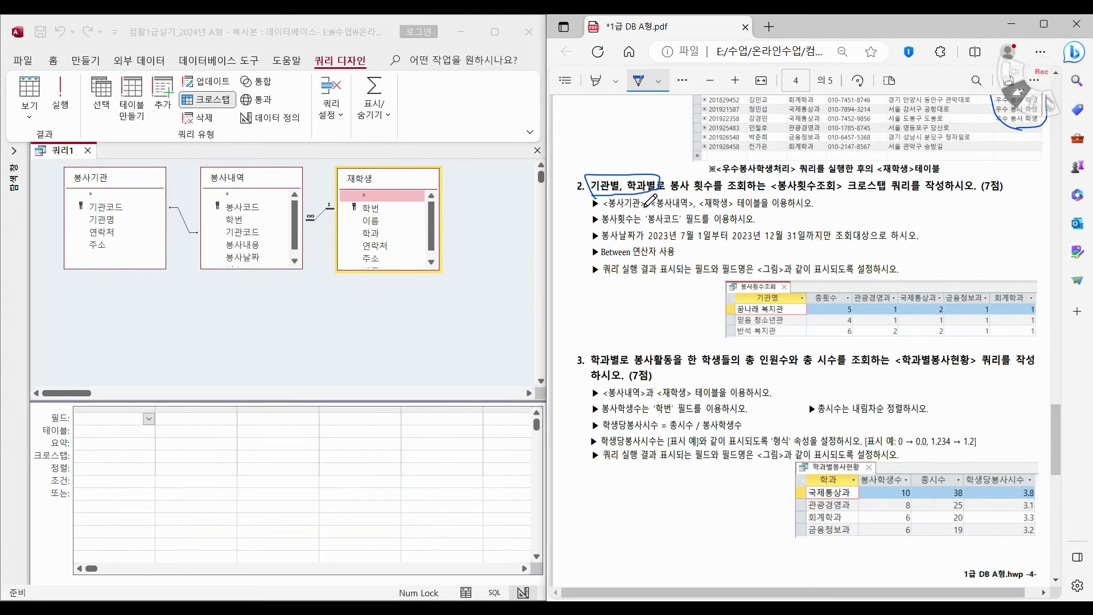
pyautogui.moveTo(785, 340)
pyautogui.mouseDown()
pyautogui.moveTo(757, 347)
pyautogui.moveTo(743, 290)
pyautogui.moveTo(788, 282)
pyautogui.moveTo(785, 336)
pyautogui.moveTo(775, 329)
pyautogui.mouseUp()
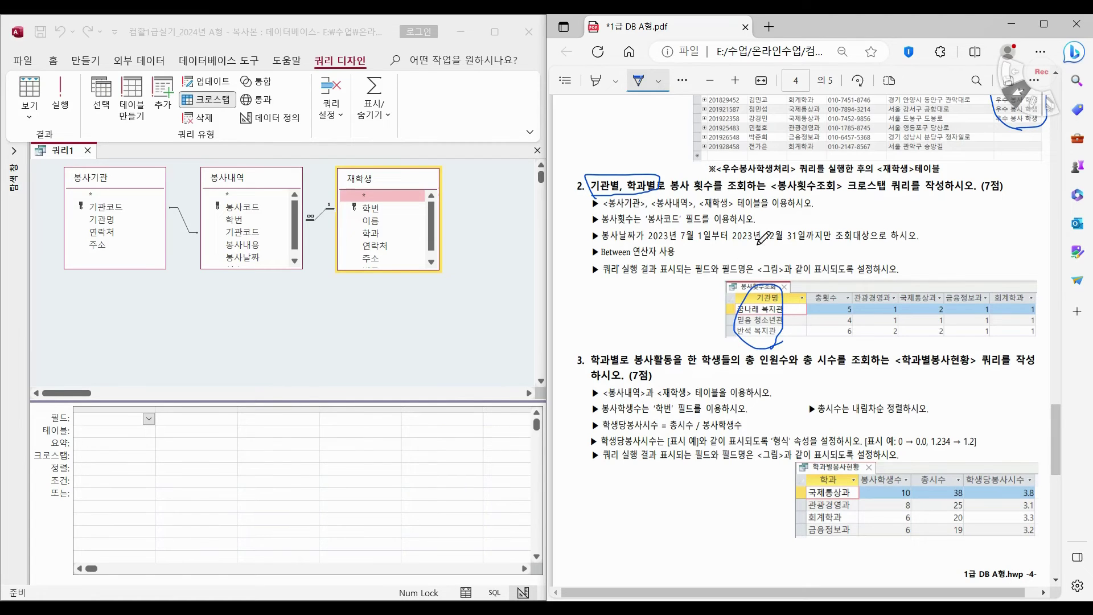
pyautogui.moveTo(853, 287)
pyautogui.mouseDown()
pyautogui.moveTo(853, 309)
pyautogui.moveTo(1005, 312)
pyautogui.moveTo(1033, 296)
pyautogui.moveTo(864, 283)
pyautogui.mouseUp()
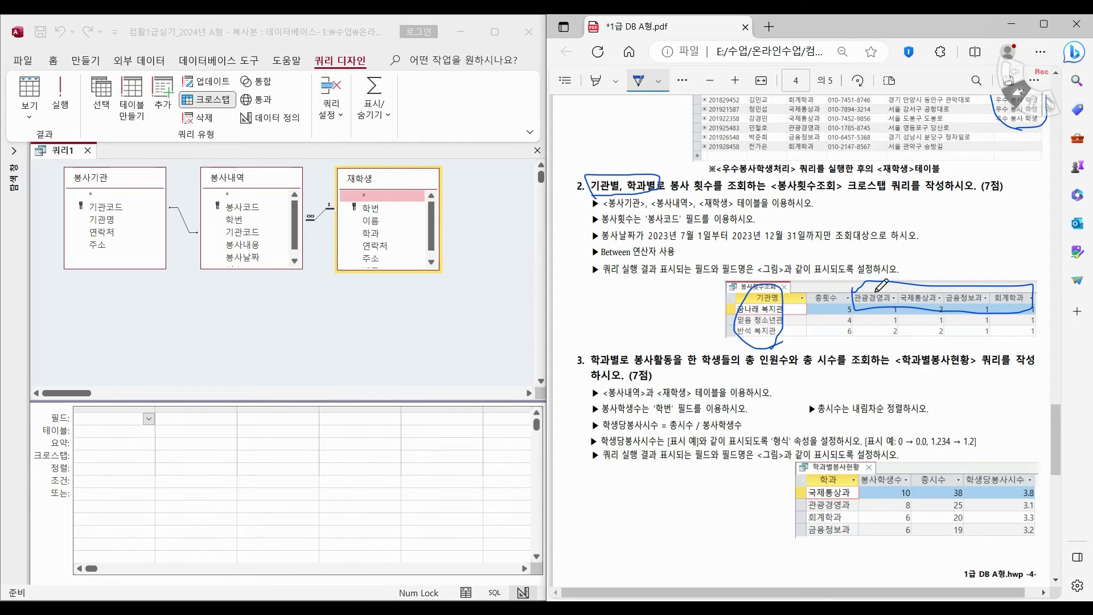
# Step: Circle the 총횟수 column and the department counts, underline the 봉사 횟수 and 봉사코드 requirements, and bracket the date and Between conditions
pyautogui.moveTo(846, 343)
pyautogui.mouseDown()
pyautogui.moveTo(810, 333)
pyautogui.moveTo(828, 279)
pyautogui.moveTo(856, 304)
pyautogui.moveTo(826, 346)
pyautogui.mouseUp()
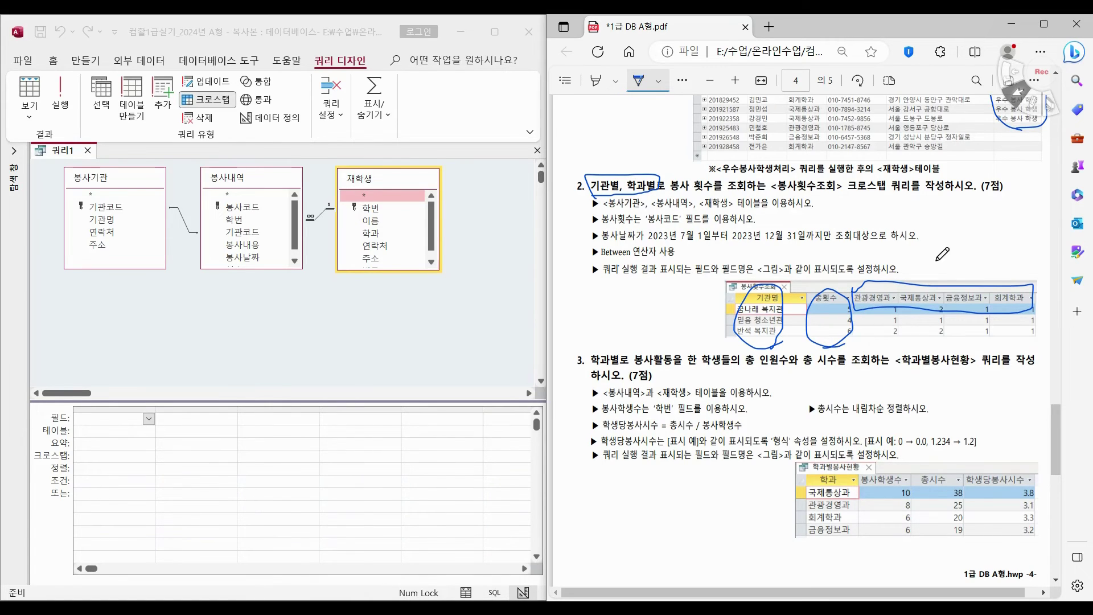
pyautogui.moveTo(665, 189); pyautogui.dragTo(742, 190)
pyautogui.moveTo(976, 341)
pyautogui.mouseDown()
pyautogui.moveTo(882, 310)
pyautogui.moveTo(983, 325)
pyautogui.moveTo(937, 345)
pyautogui.mouseUp()
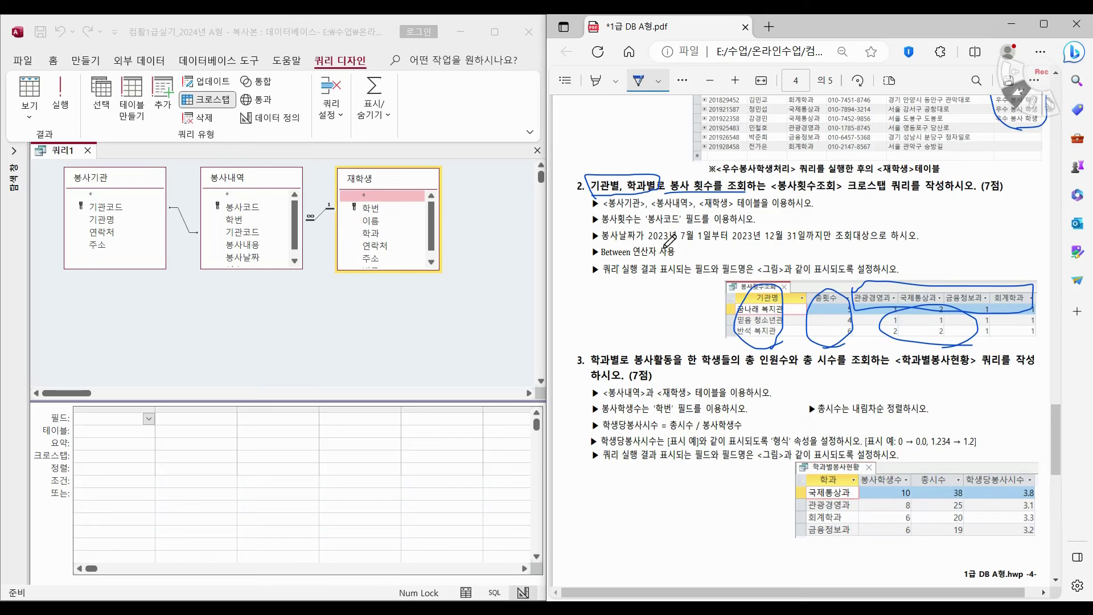
pyautogui.moveTo(594, 227); pyautogui.dragTo(736, 227)
pyautogui.moveTo(597, 236); pyautogui.dragTo(597, 258)
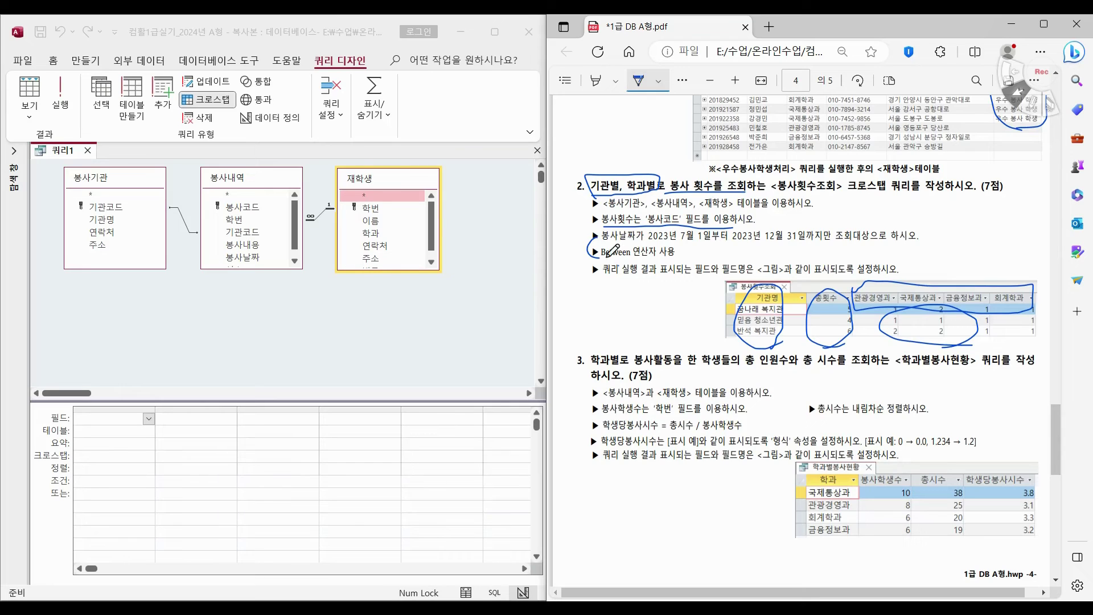
# Step: Add 기관명 from 봉사기관 to the crosstab query as a row heading (행 머리글)
pyautogui.doubleClick(98, 227)
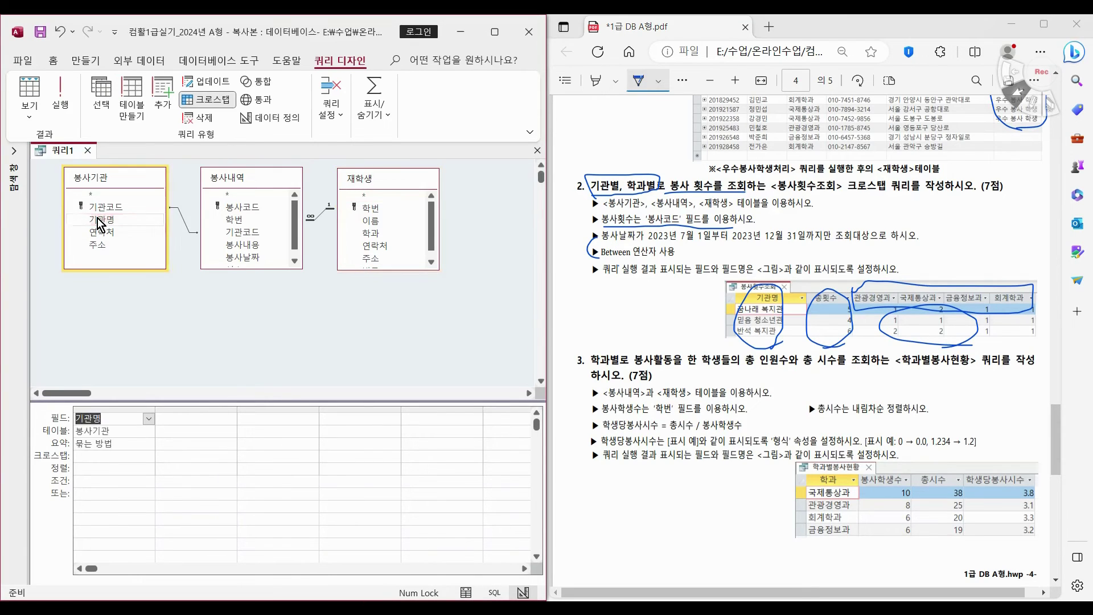
pyautogui.click(90, 459)
pyautogui.click(148, 456)
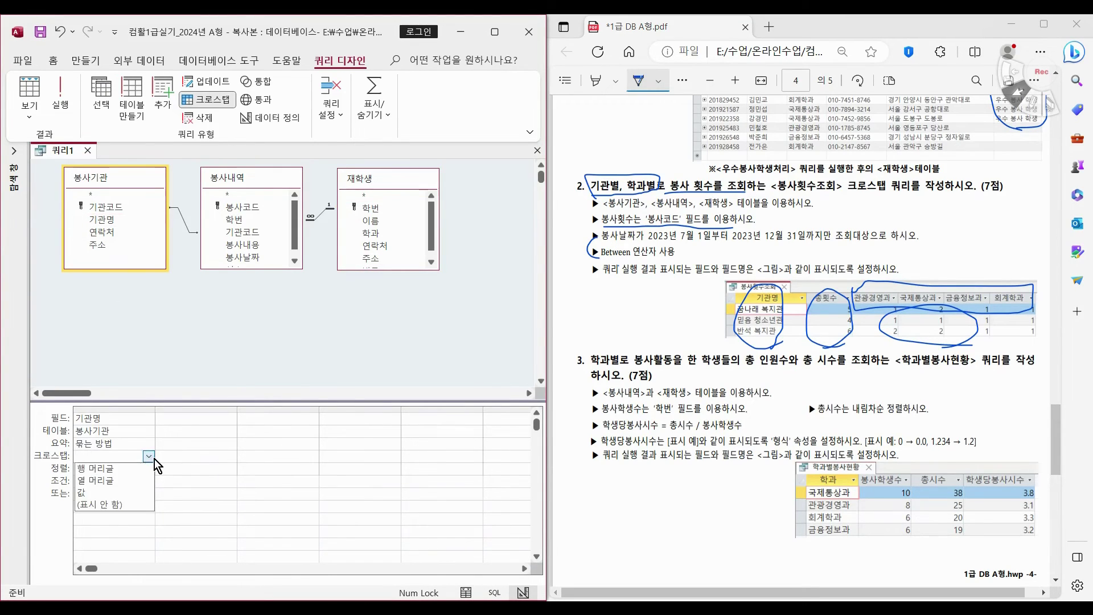
pyautogui.click(130, 473)
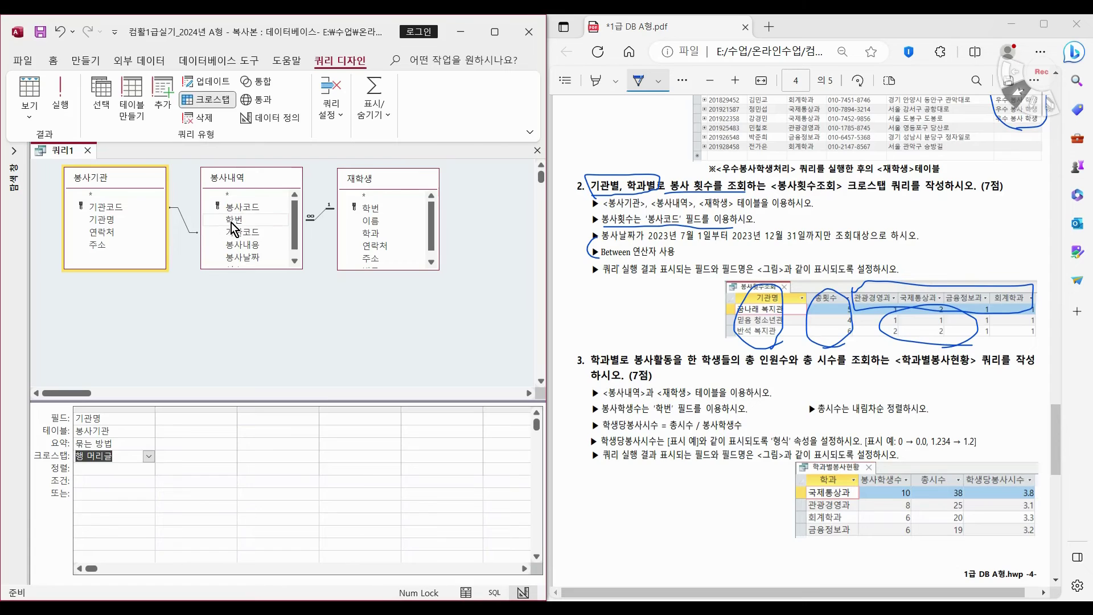
# Step: Add 봉사코드 from 봉사내역 under the name 총횟수, summarized by 개수 and used as a row heading (행 머리글)
pyautogui.moveTo(242, 206); pyautogui.dragTo(165, 421)
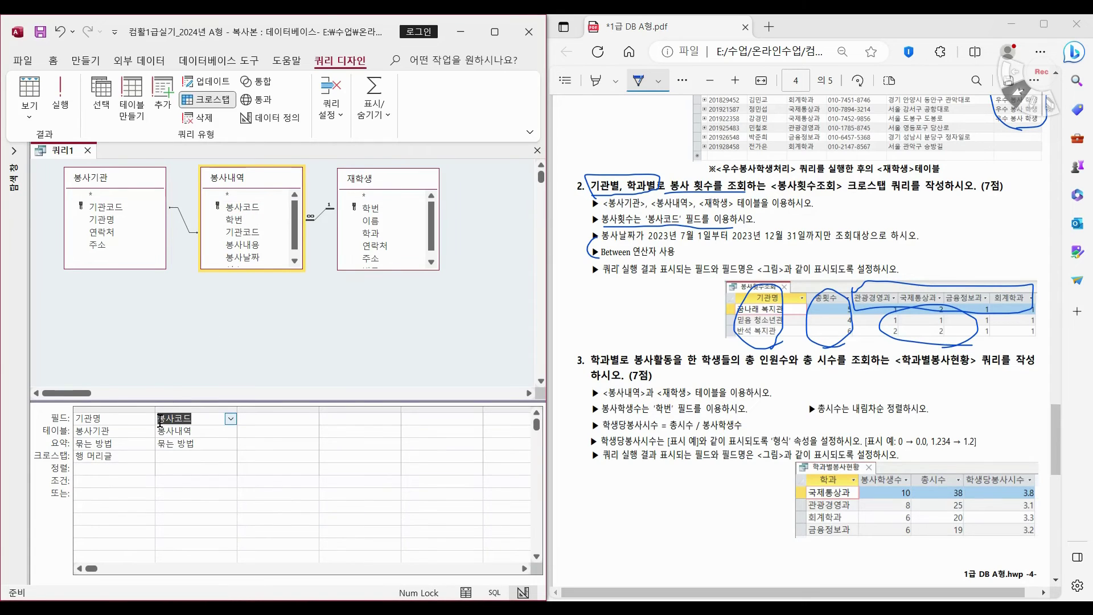
pyautogui.click(160, 422)
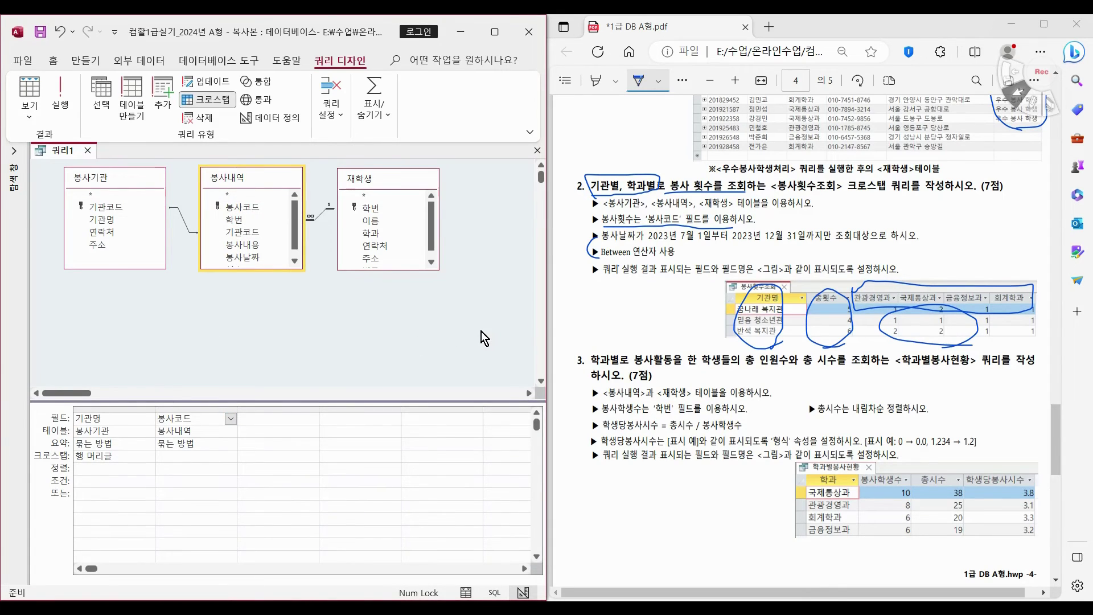
pyautogui.write('ㅊ')
pyautogui.write('ㅗㅇㅎ')
pyautogui.write(':')
pyautogui.press('Tab')
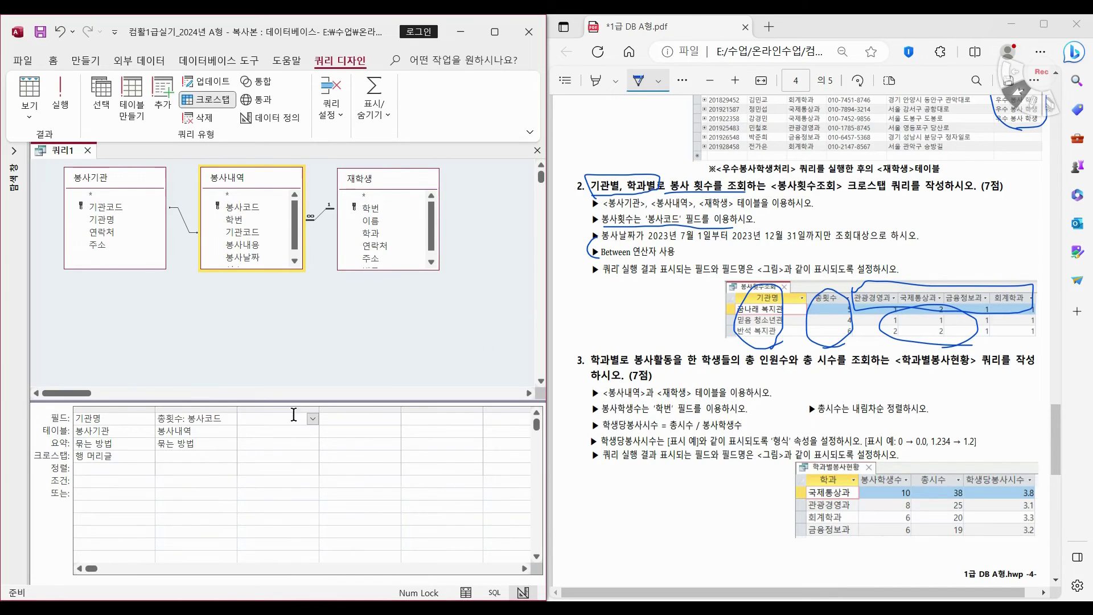
pyautogui.click(222, 442)
pyautogui.click(231, 443)
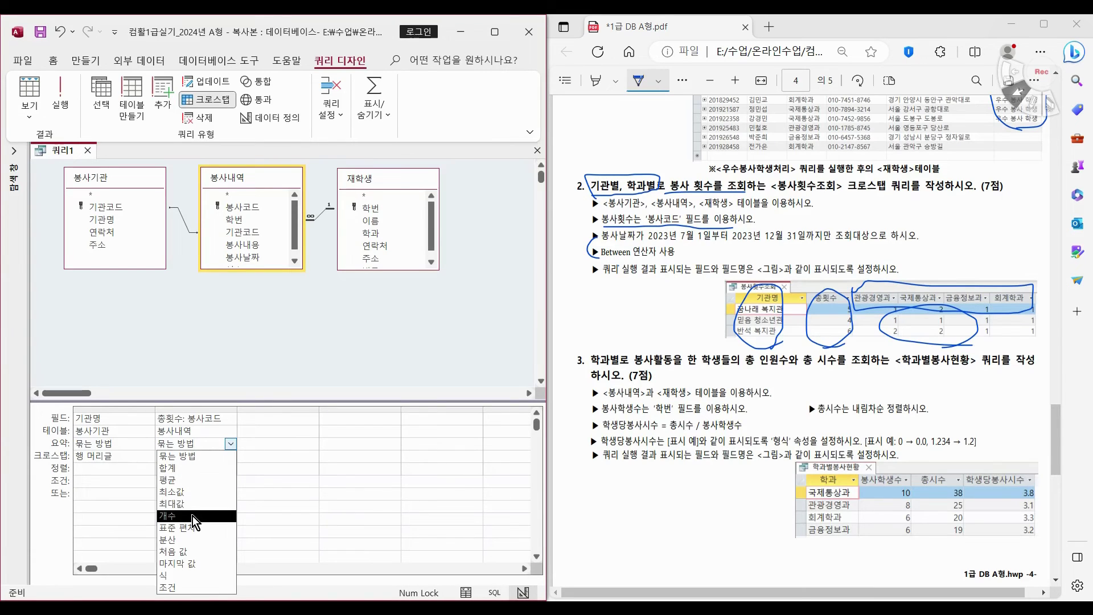
pyautogui.click(196, 515)
pyautogui.click(216, 456)
pyautogui.click(230, 456)
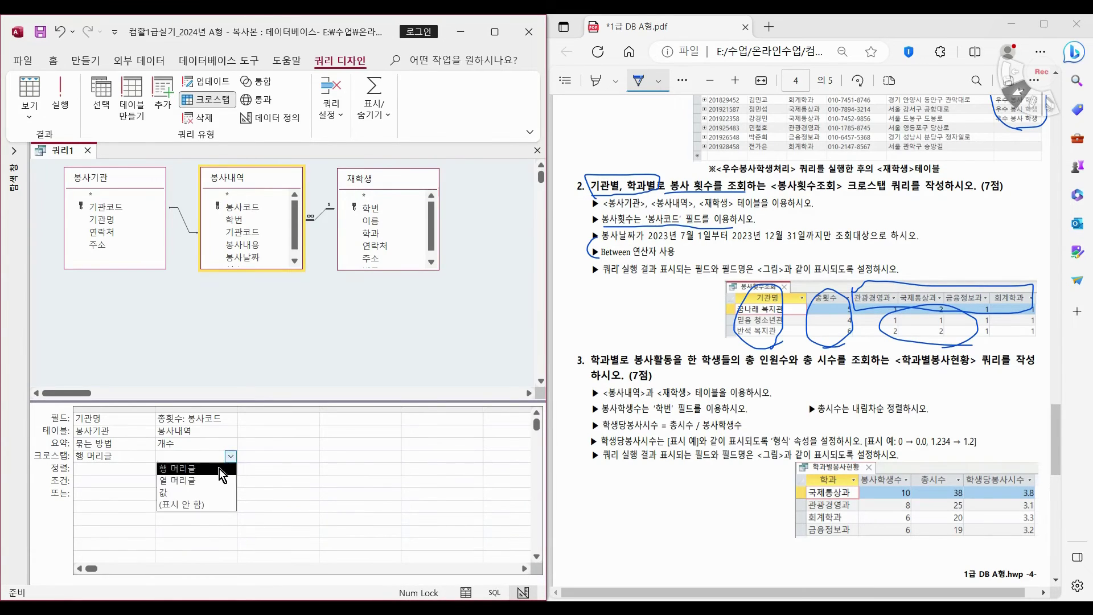
pyautogui.click(219, 468)
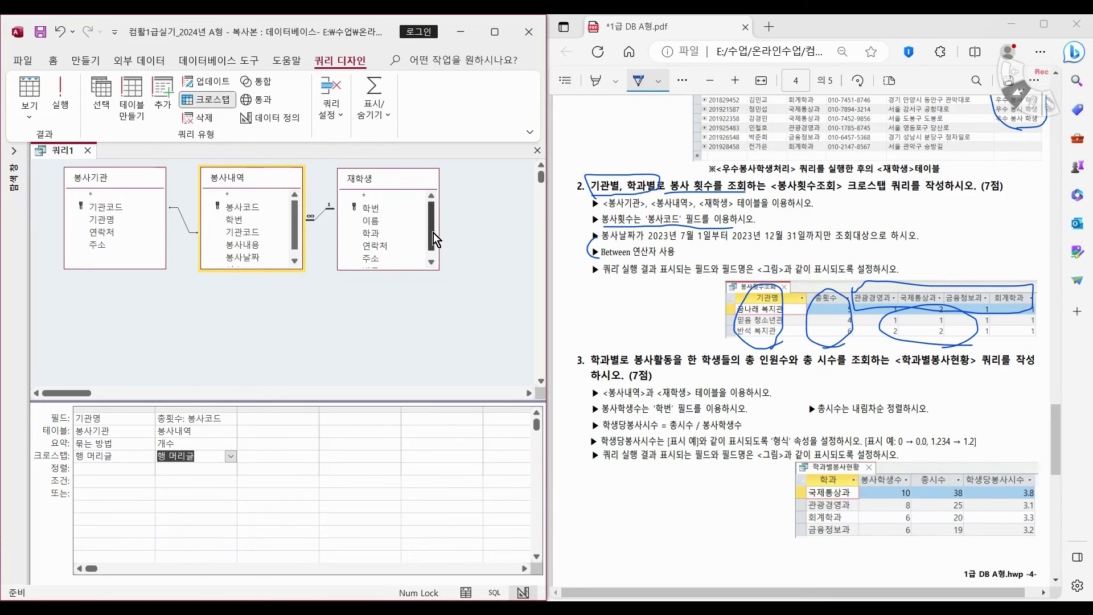
# Step: Add 학과 from 재학생 to the crosstab query as the column heading (열 머리글)
pyautogui.scroll(-1, 434, 238)
pyautogui.click(392, 226)
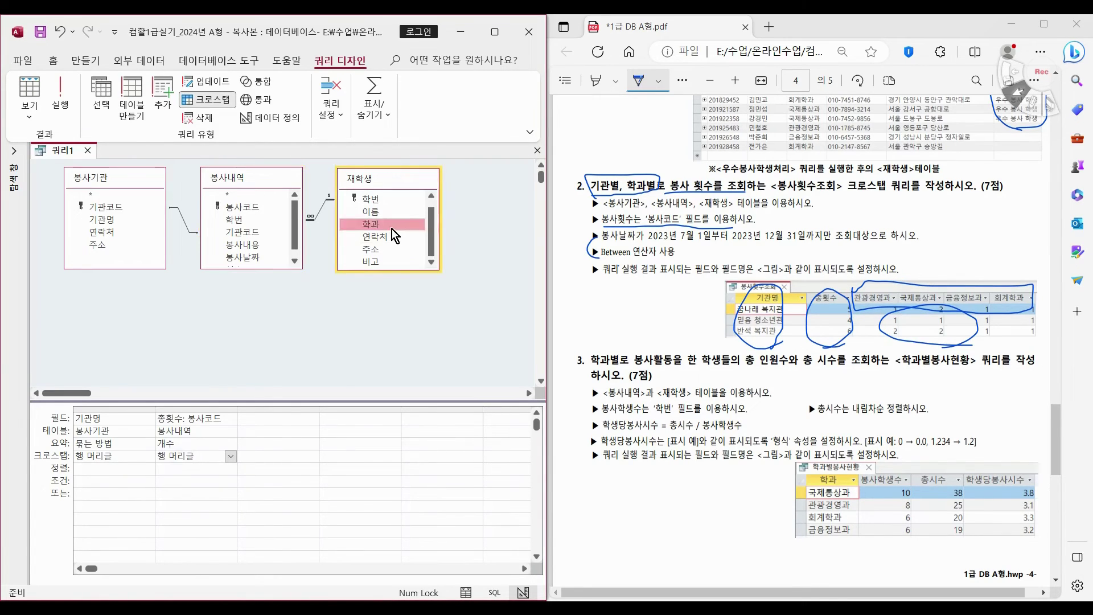
pyautogui.doubleClick(392, 228)
pyautogui.click(302, 456)
pyautogui.click(312, 455)
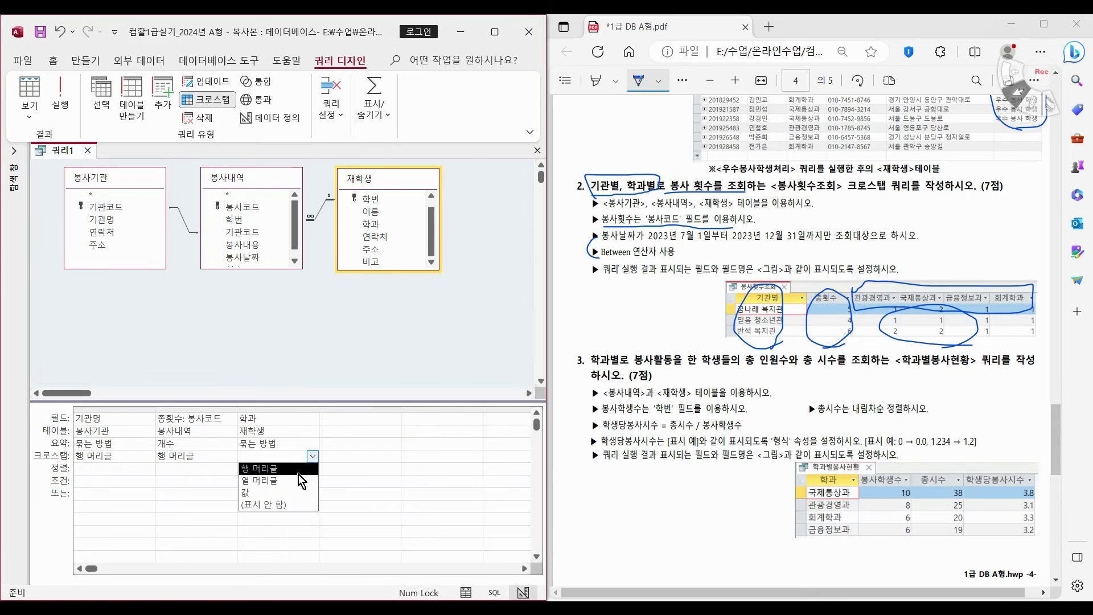
pyautogui.click(301, 480)
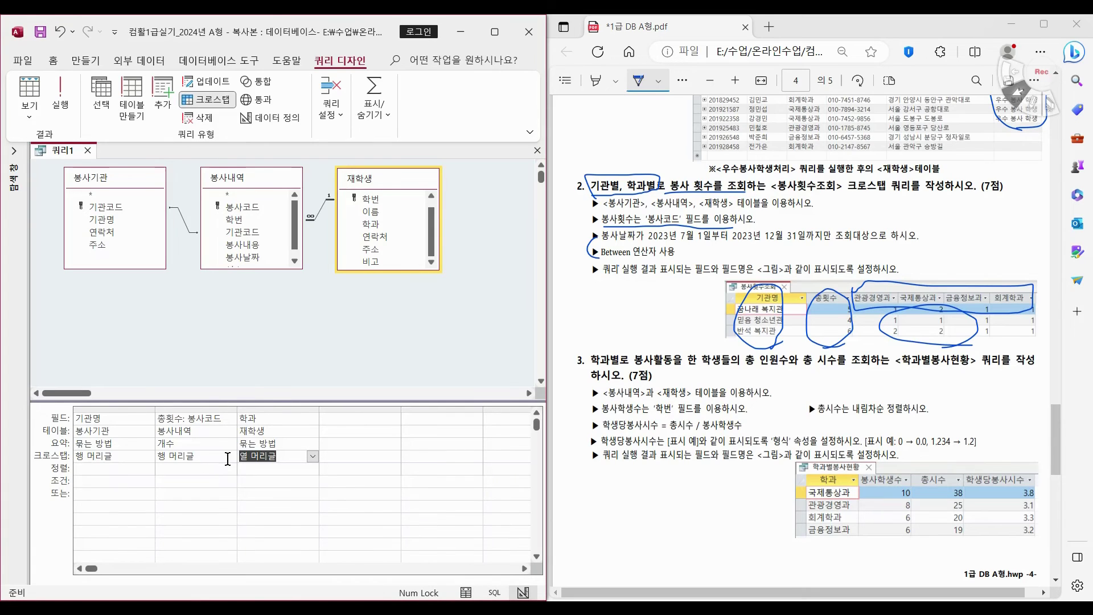
# Step: Add 봉사코드 from 봉사내역 again, summarized by 개수 and used as the crosstab value (값)
pyautogui.doubleClick(261, 208)
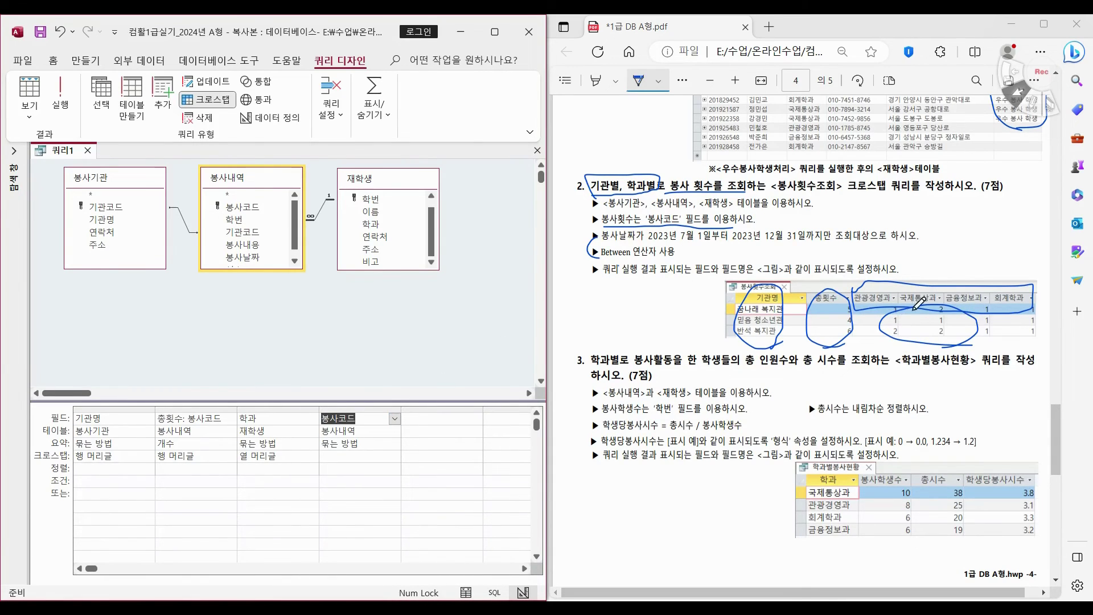
pyautogui.click(364, 443)
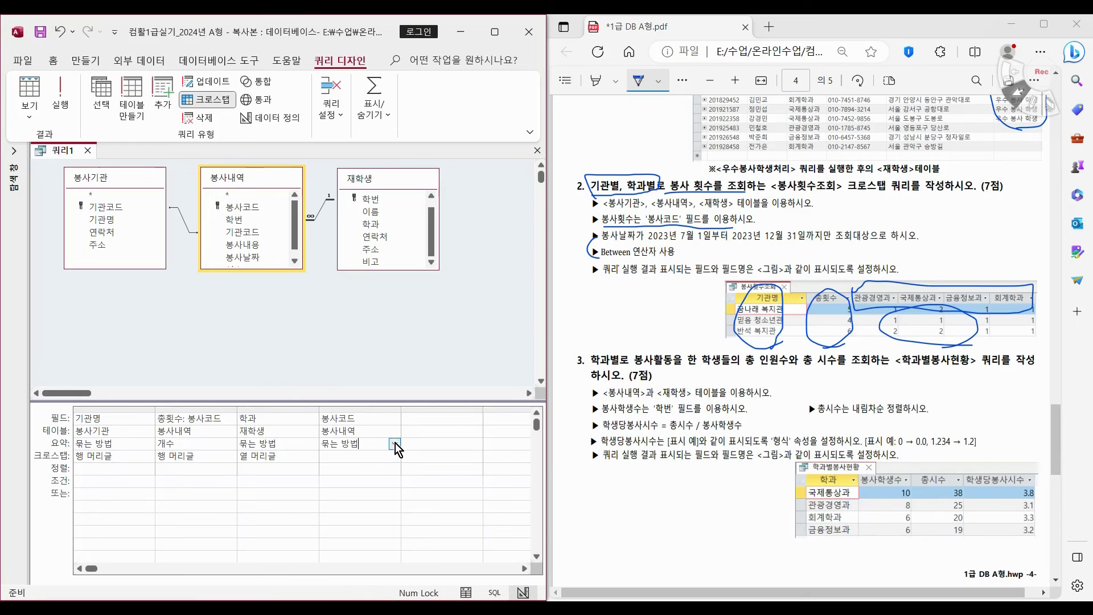
pyautogui.click(395, 443)
pyautogui.click(342, 515)
pyautogui.click(370, 455)
pyautogui.click(395, 456)
pyautogui.click(381, 491)
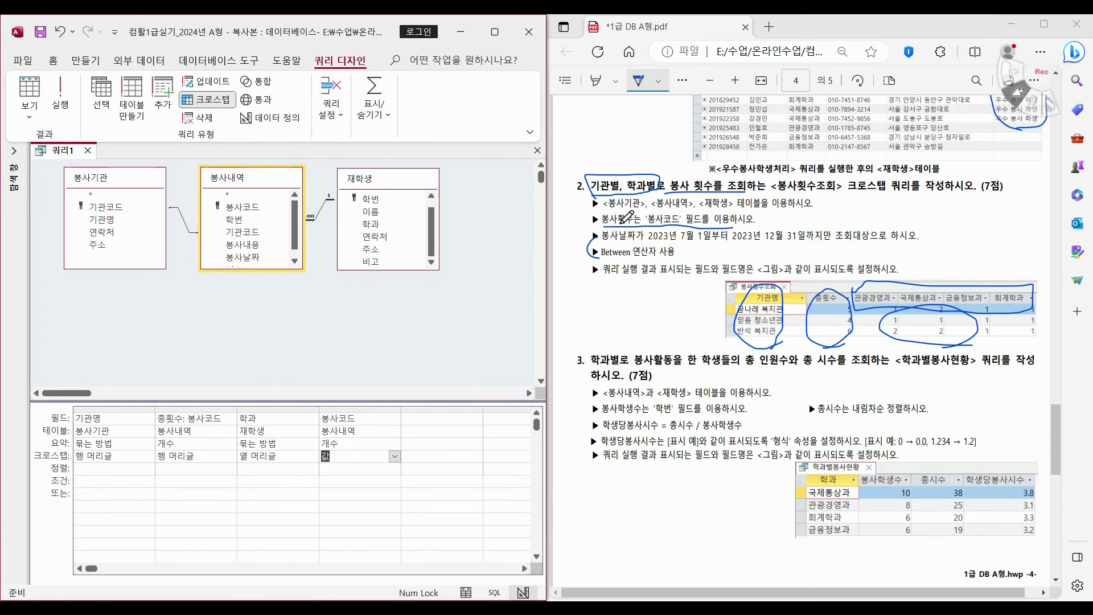
# Step: Add 봉사날짜 from 봉사내역 to the crosstab query with its summary (요약) set to 조건
pyautogui.doubleClick(244, 257)
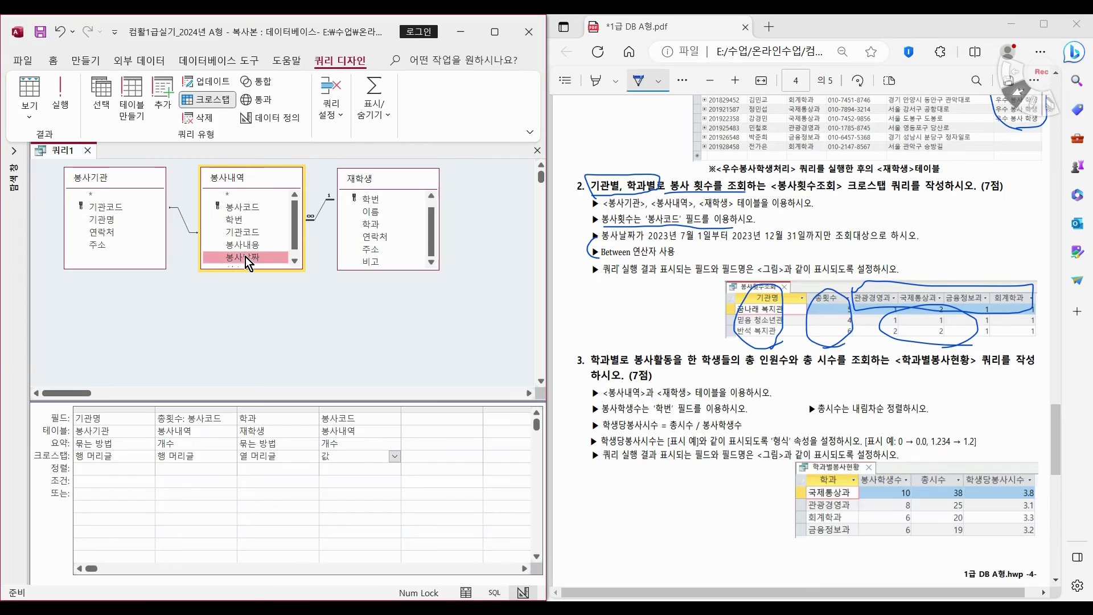
pyautogui.click(476, 443)
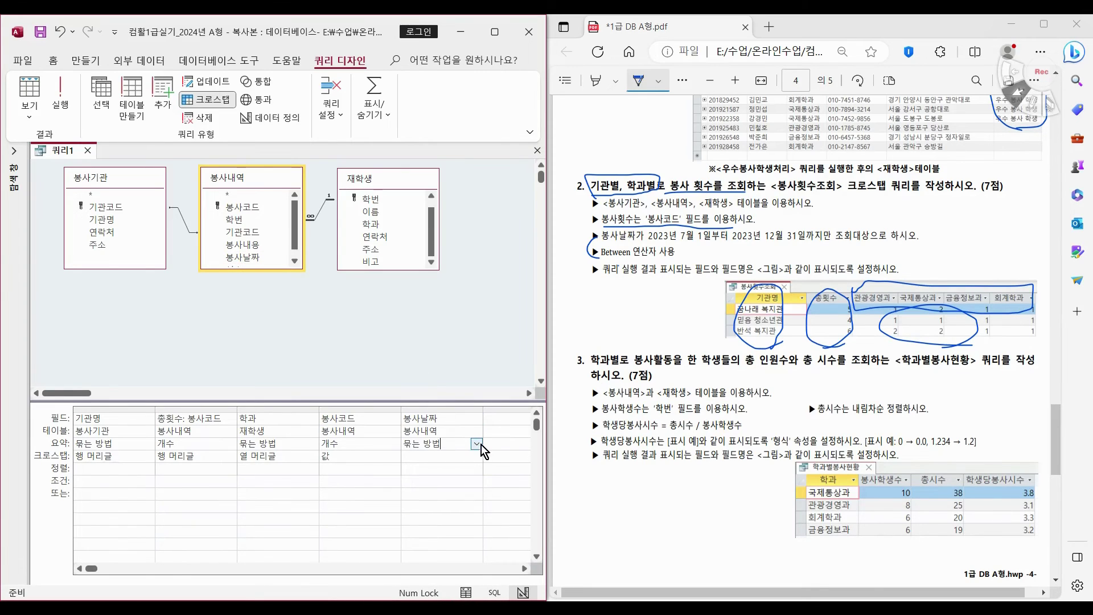
pyautogui.click(477, 443)
pyautogui.click(442, 587)
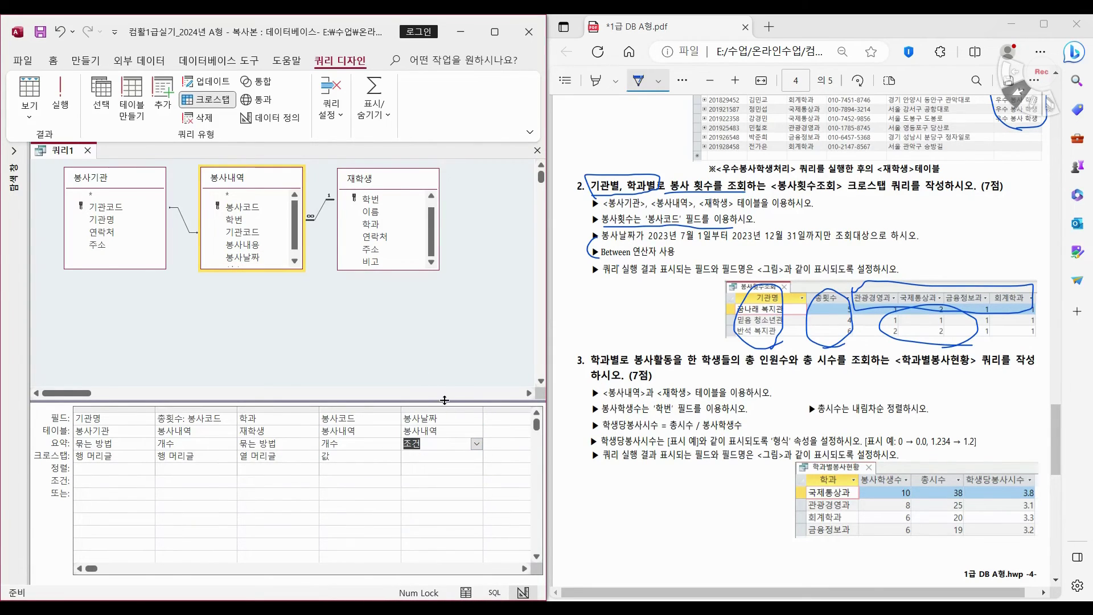
pyautogui.click(425, 481)
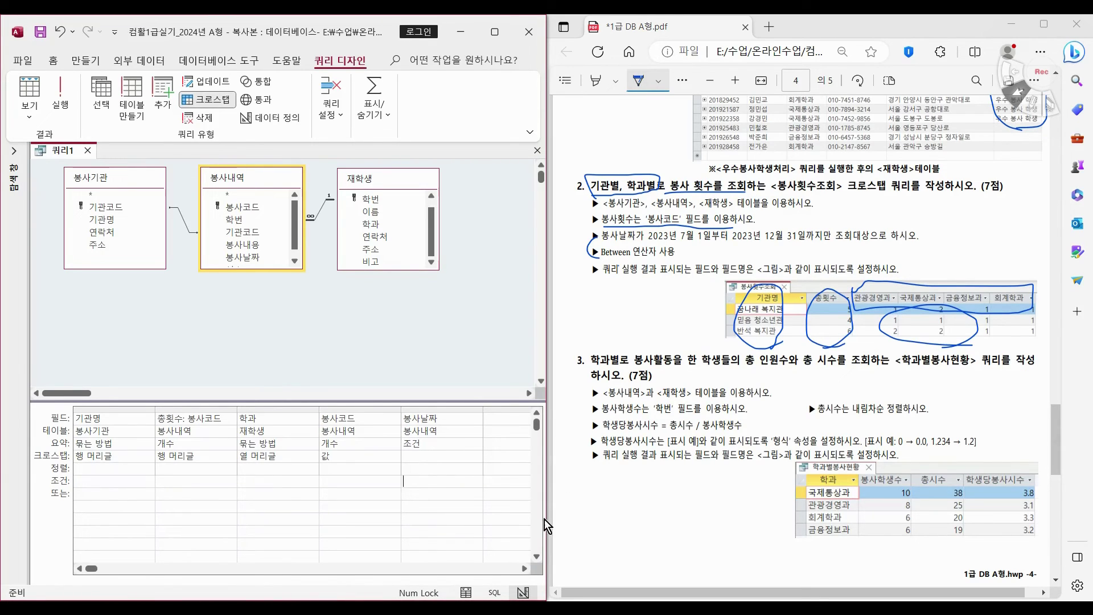
pyautogui.hotkey('alt', 'Tab')
pyautogui.scroll(-1, 391, 268)
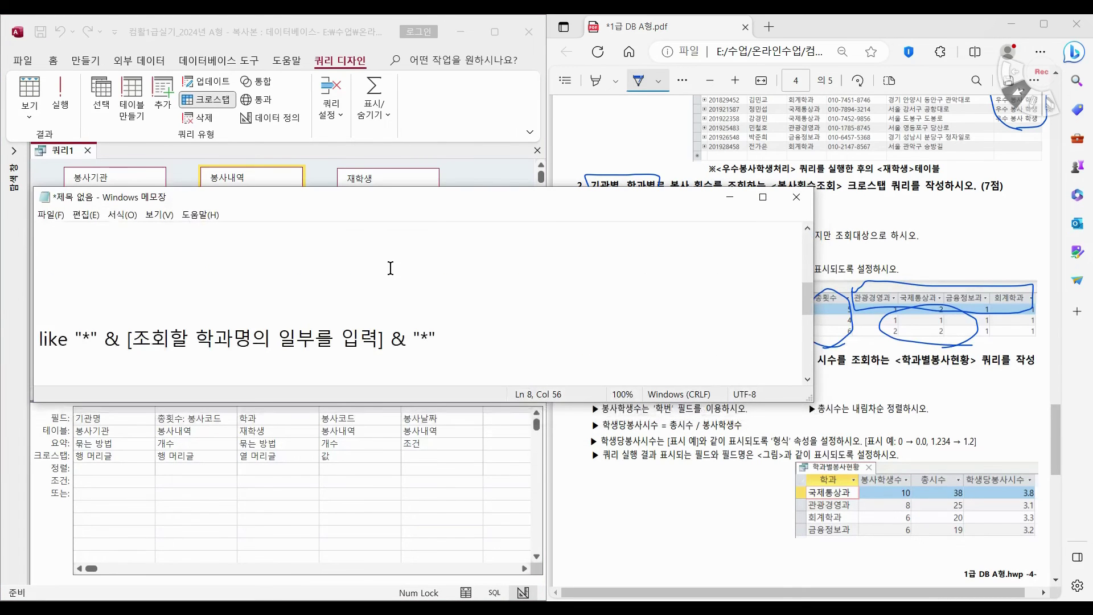
pyautogui.scroll(-3, 391, 268)
pyautogui.scroll(4, 391, 268)
pyautogui.click(428, 457)
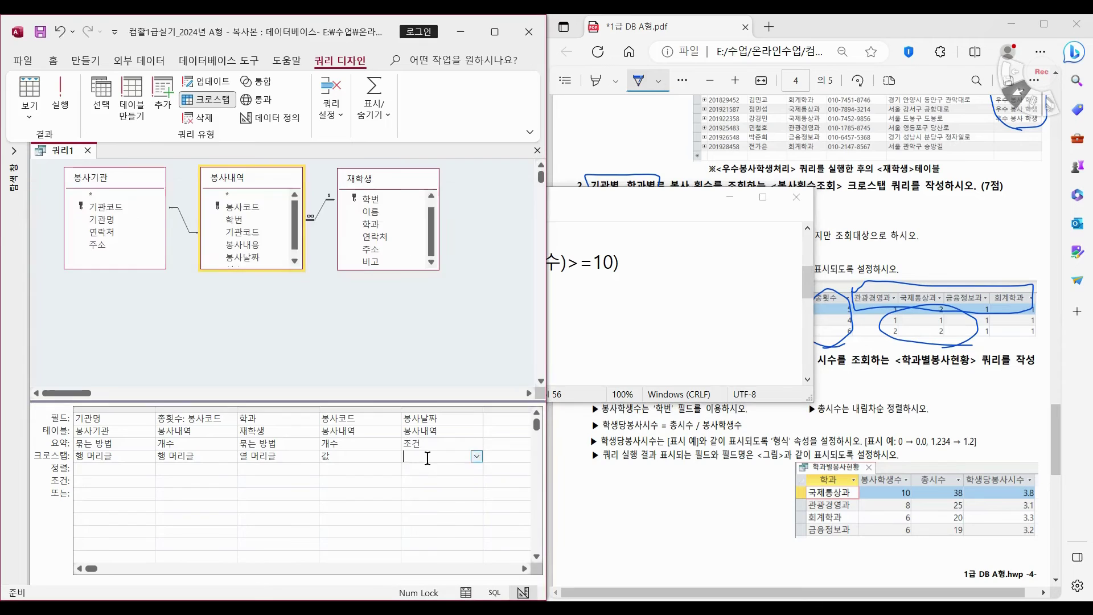
pyautogui.click(729, 197)
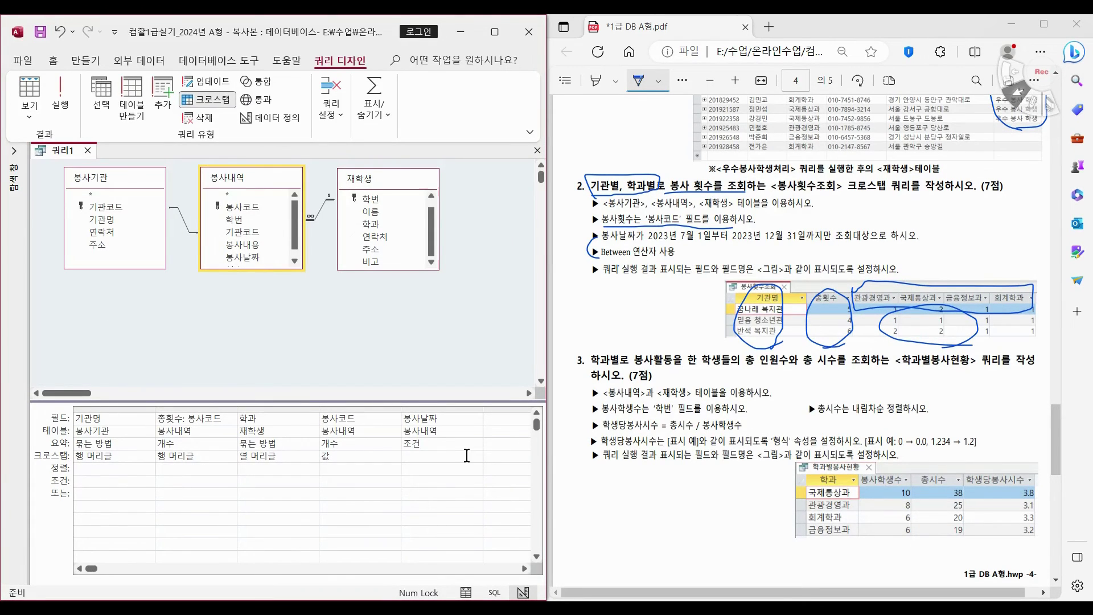
# Step: Restrict 봉사날짜 with the criterion Between #2023-07-01# And #2023-12-31#, and view the crosstab results
pyautogui.write('ㅠ')
pyautogui.write('e')
pyautogui.write('nd')
pyautogui.write(' 2023-12-3')
pyautogui.write('1')
pyautogui.press('Return')
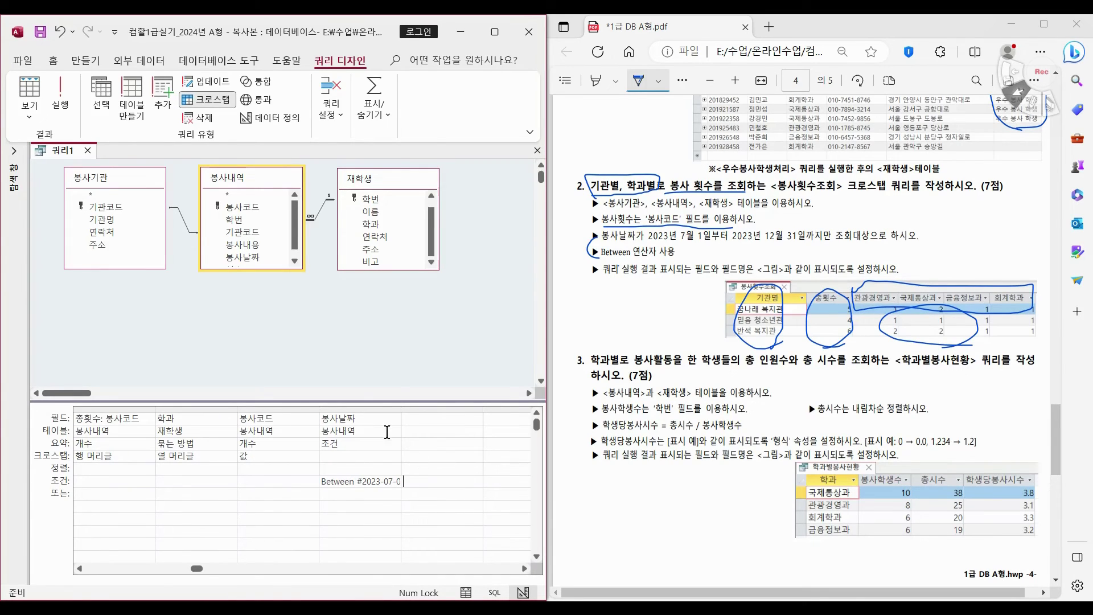
pyautogui.moveTo(406, 407); pyautogui.dragTo(508, 407)
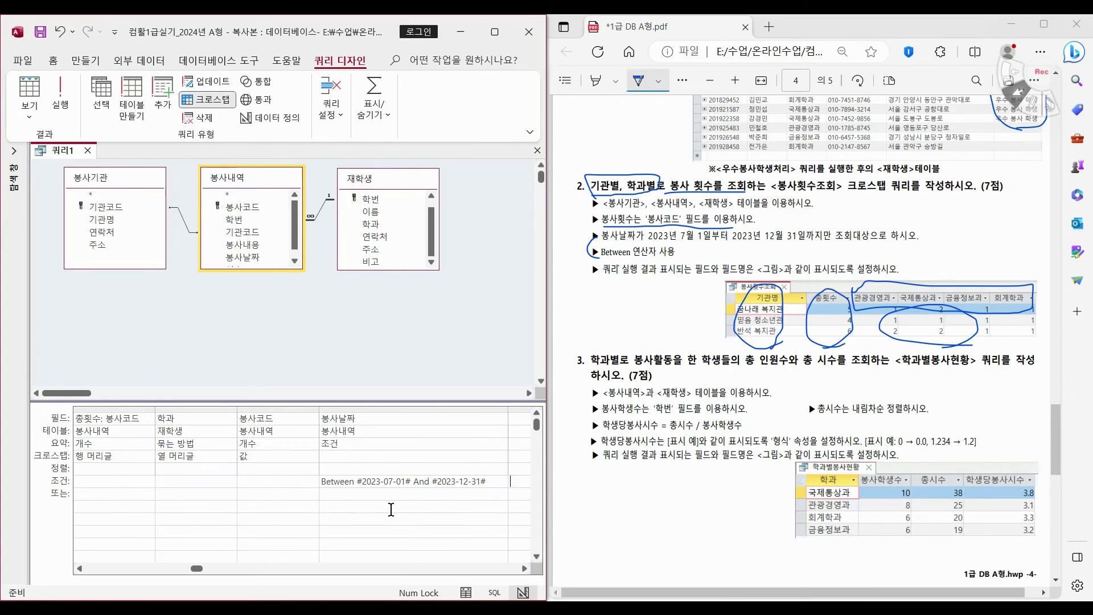
pyautogui.click(29, 88)
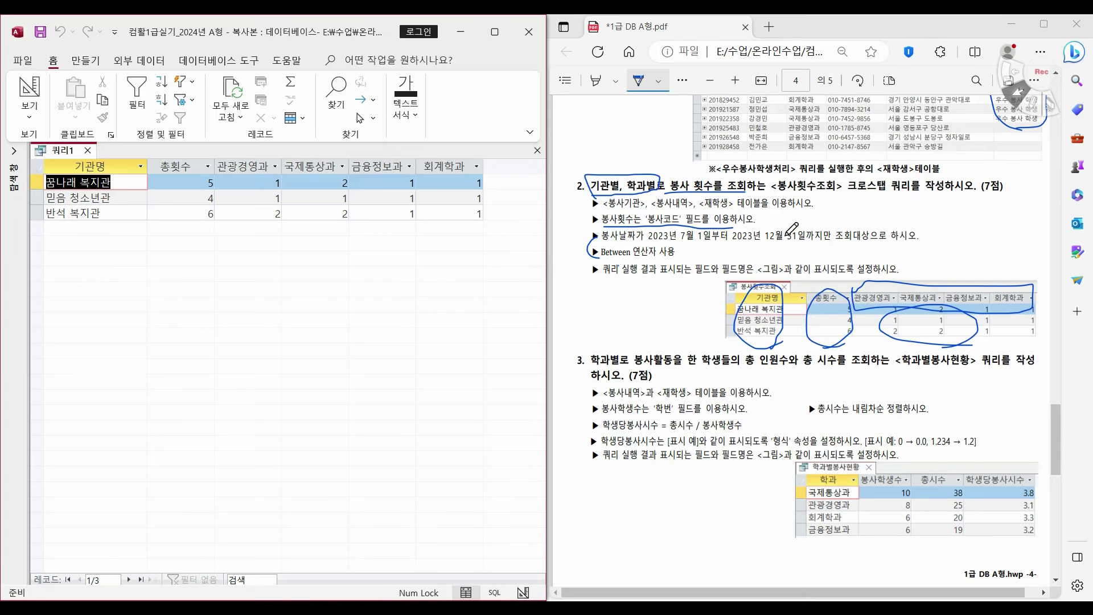
# Step: Save the crosstab query as 봉사횟수조회 and close it
pyautogui.click(639, 84)
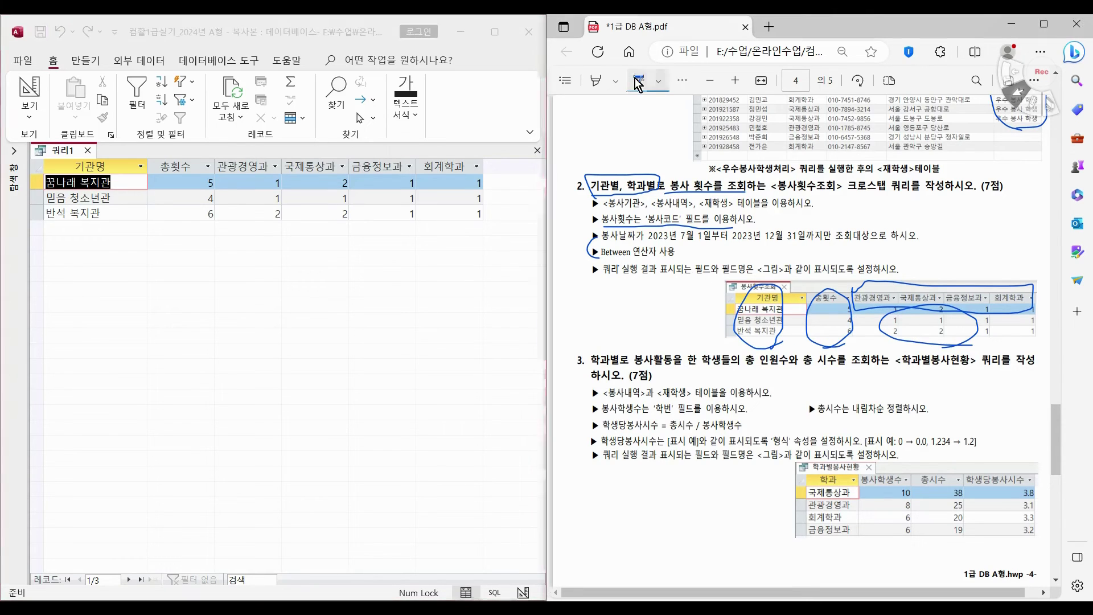
pyautogui.click(639, 84)
pyautogui.moveTo(780, 183); pyautogui.dragTo(823, 184)
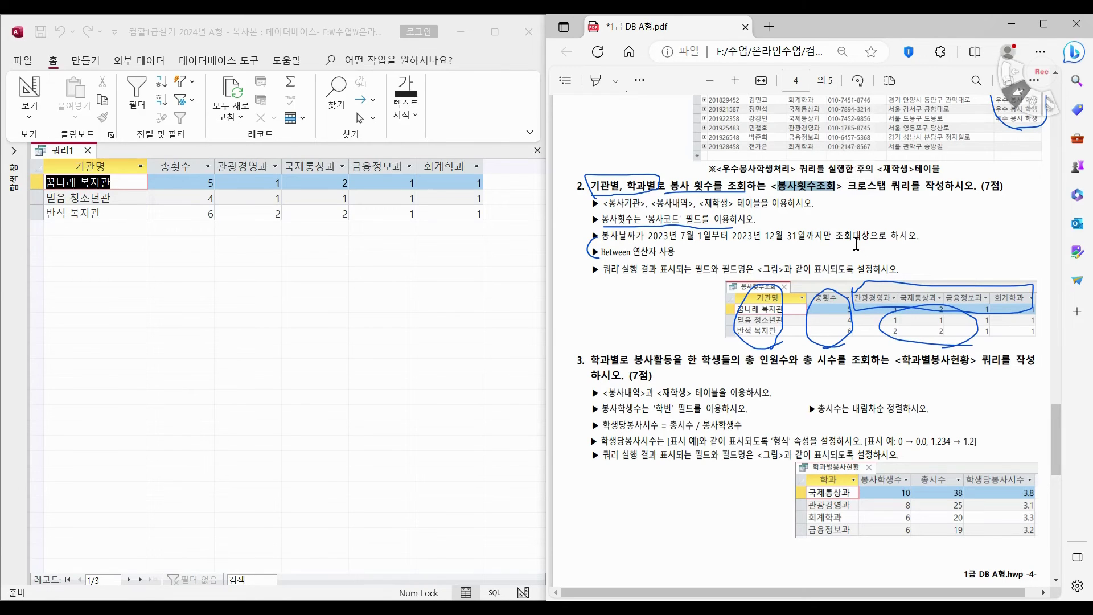
pyautogui.click(40, 33)
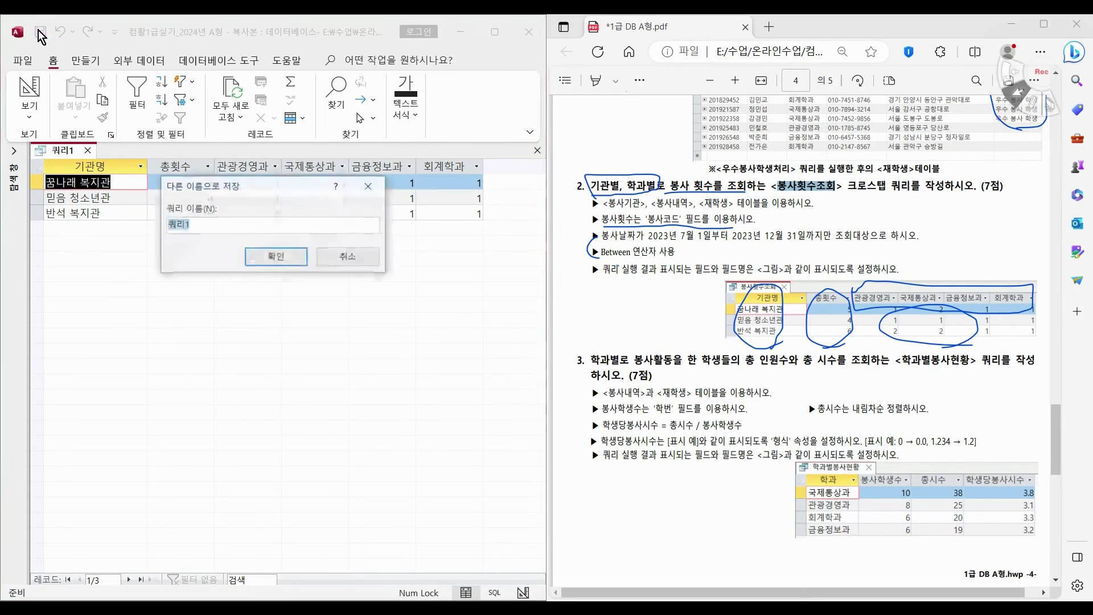
pyautogui.write('봉사횟수조회')
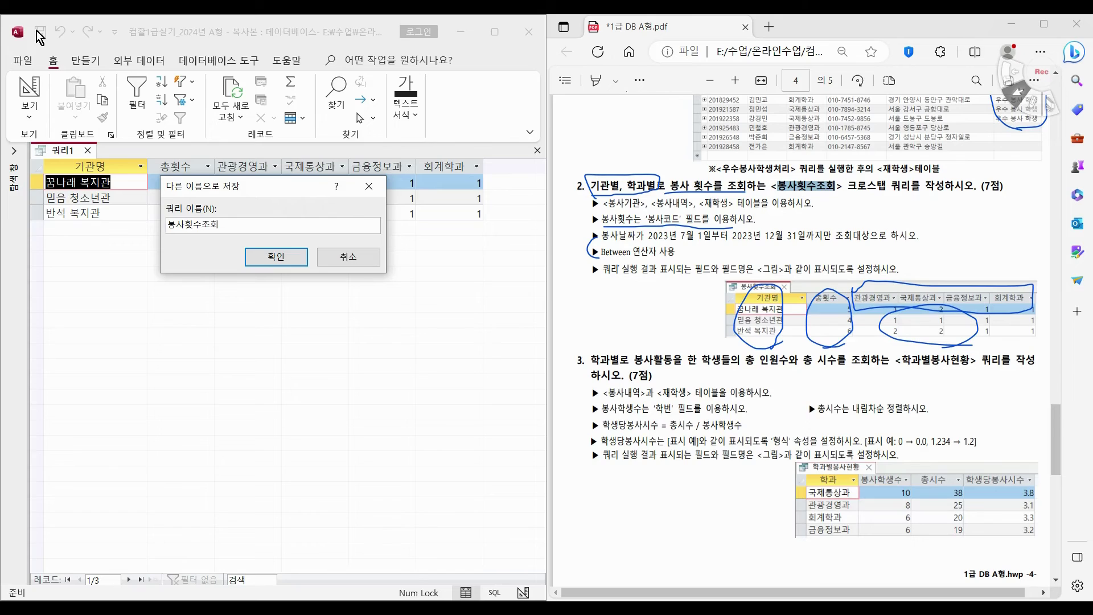
pyautogui.press('Return')
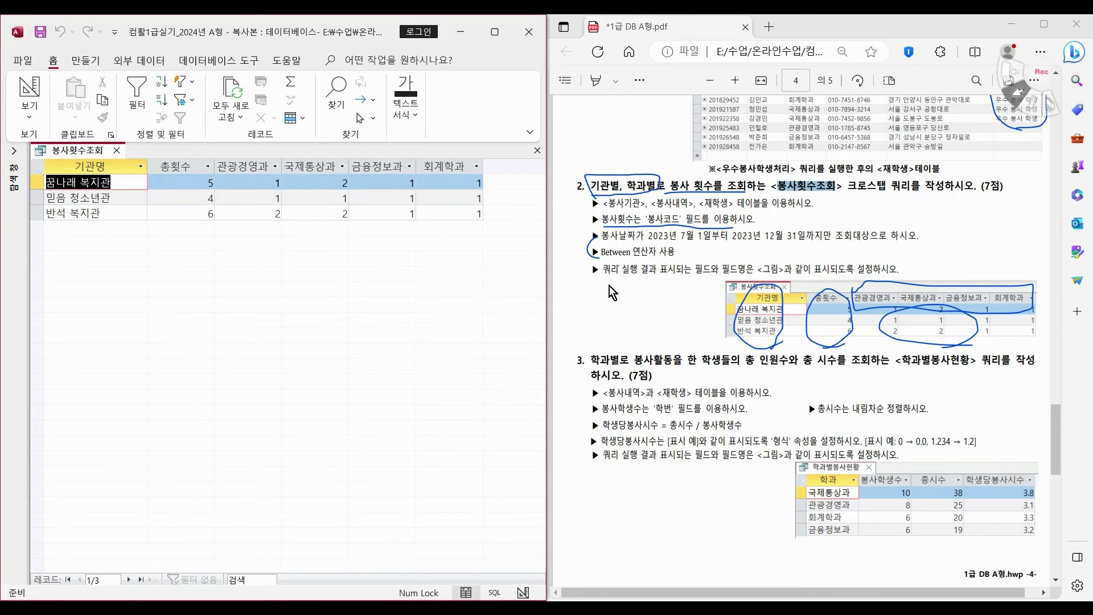
pyautogui.click(538, 151)
# Step: Draw a sigma symbol (Σ) by hand in the PDF, beside the result figure of question 3
pyautogui.scroll(-4, 764, 267)
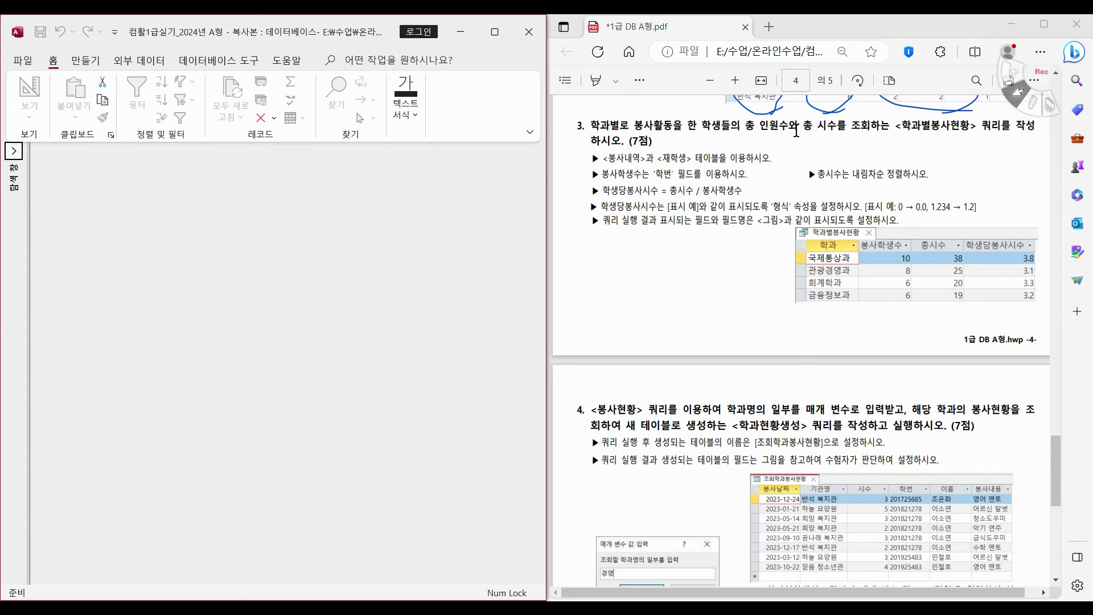
pyautogui.click(639, 80)
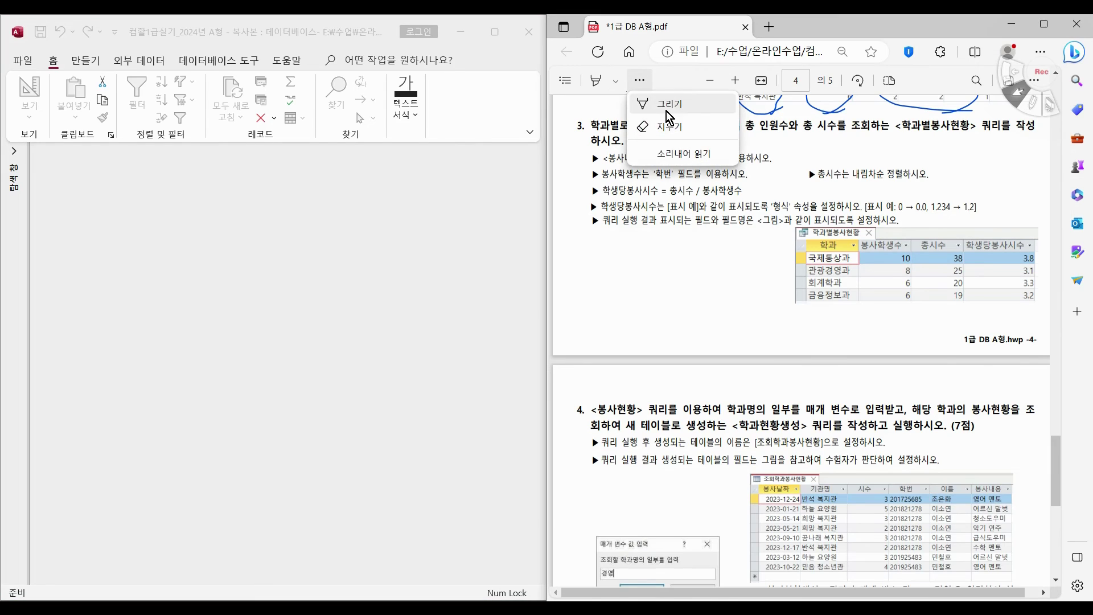
pyautogui.click(669, 108)
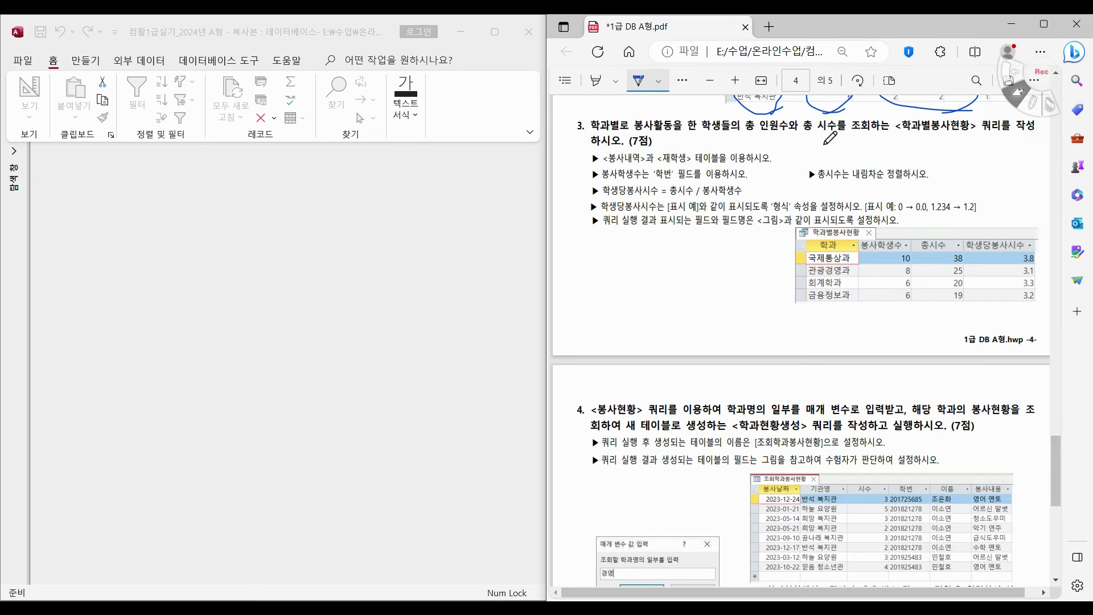
pyautogui.moveTo(657, 248)
pyautogui.mouseDown()
pyautogui.moveTo(679, 244)
pyautogui.moveTo(650, 277)
pyautogui.moveTo(685, 278)
pyautogui.mouseUp()
# Step: Create a new query in design view in Access with the 봉사내역 and 재학생 tables
pyautogui.click(84, 64)
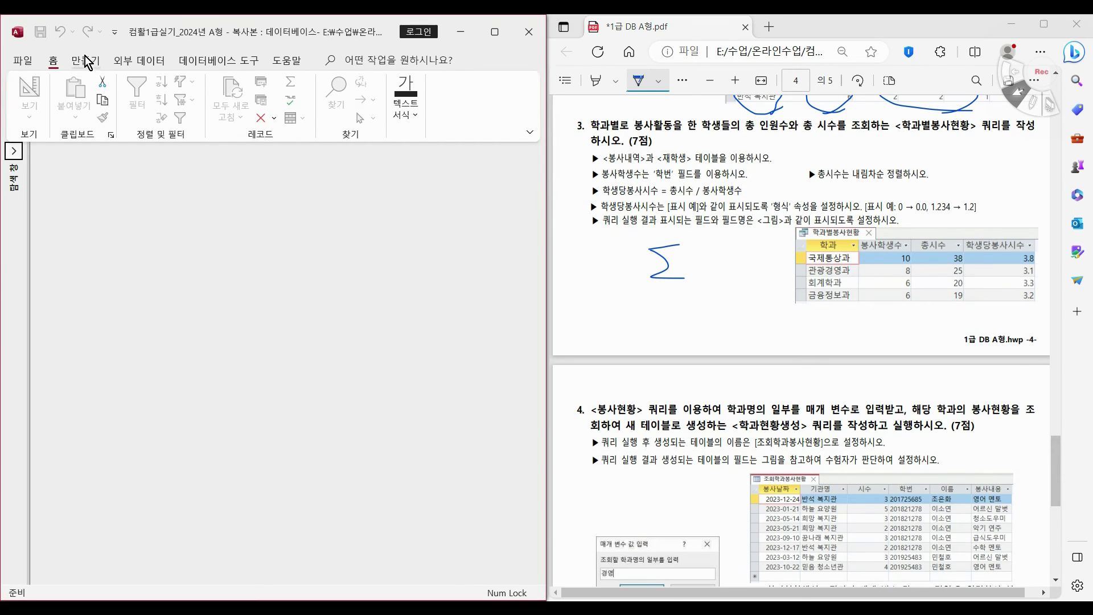
pyautogui.click(83, 62)
pyautogui.click(246, 101)
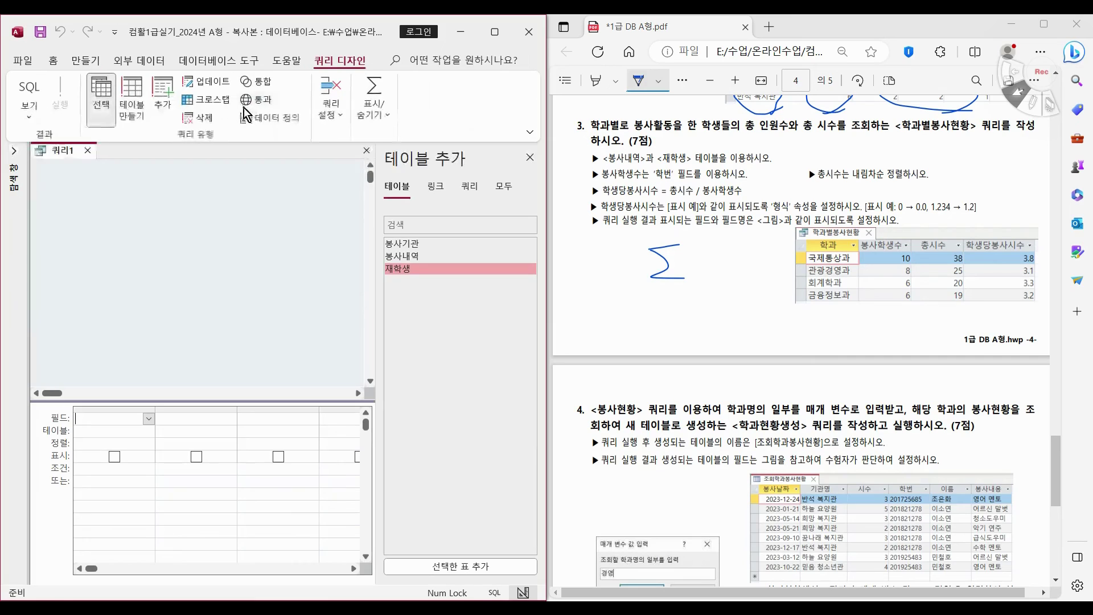
pyautogui.doubleClick(419, 256)
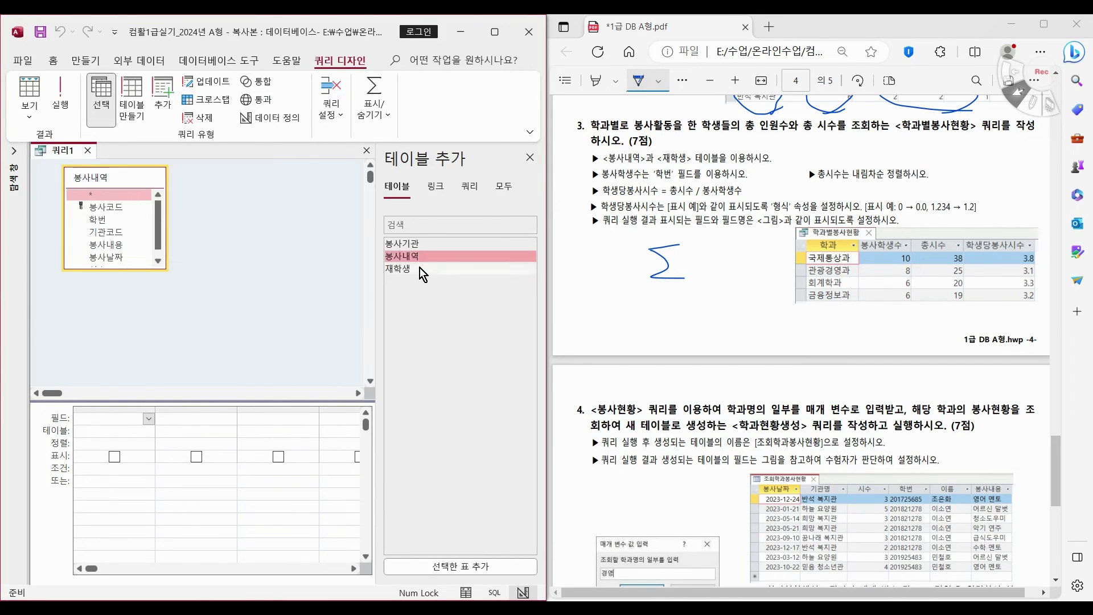
pyautogui.doubleClick(418, 269)
pyautogui.click(529, 157)
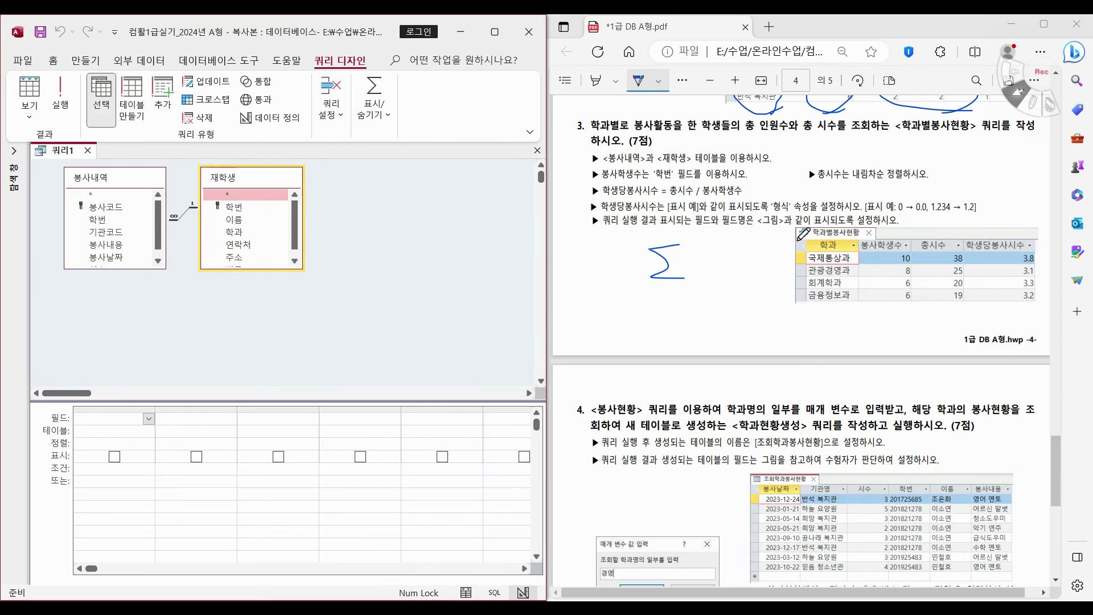
# Step: Circle 학과별 and the 학과 column in question 3, and add 학과 from 재학생 to the query as a 요약 grouping field (묶는 방법)
pyautogui.moveTo(634, 129)
pyautogui.mouseDown()
pyautogui.moveTo(589, 130)
pyautogui.moveTo(627, 129)
pyautogui.mouseUp()
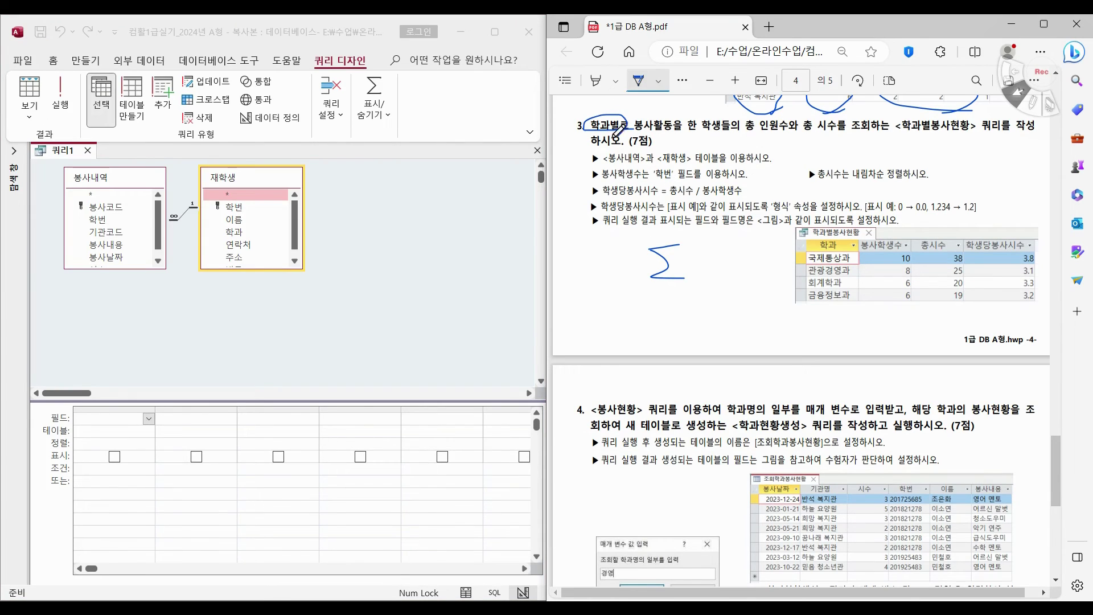
pyautogui.moveTo(834, 308)
pyautogui.mouseDown()
pyautogui.moveTo(786, 253)
pyautogui.moveTo(856, 251)
pyautogui.moveTo(811, 315)
pyautogui.mouseUp()
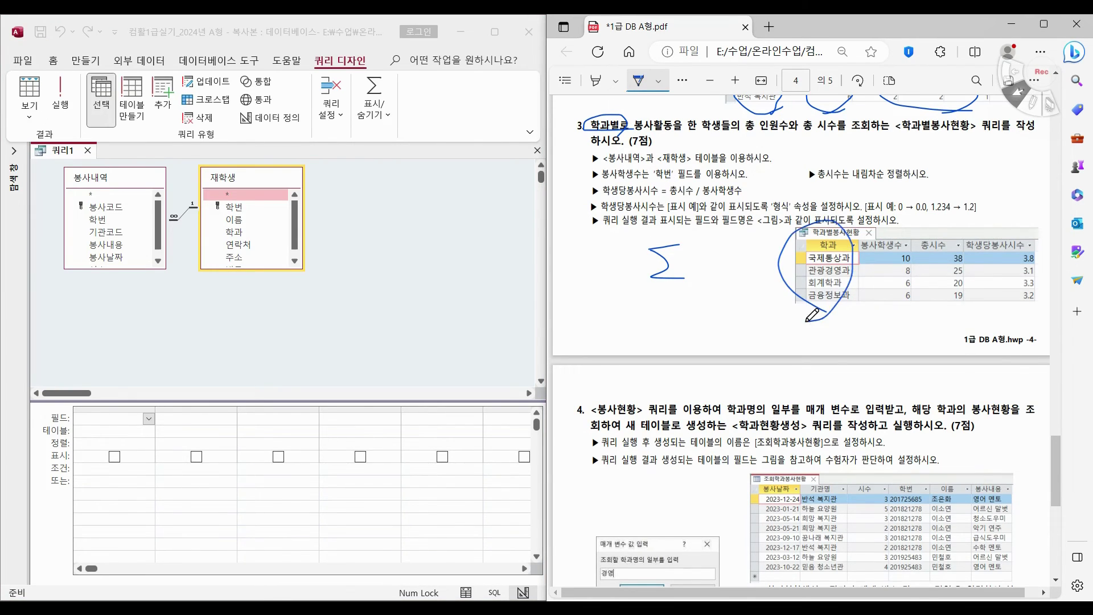
pyautogui.click(377, 133)
pyautogui.click(378, 137)
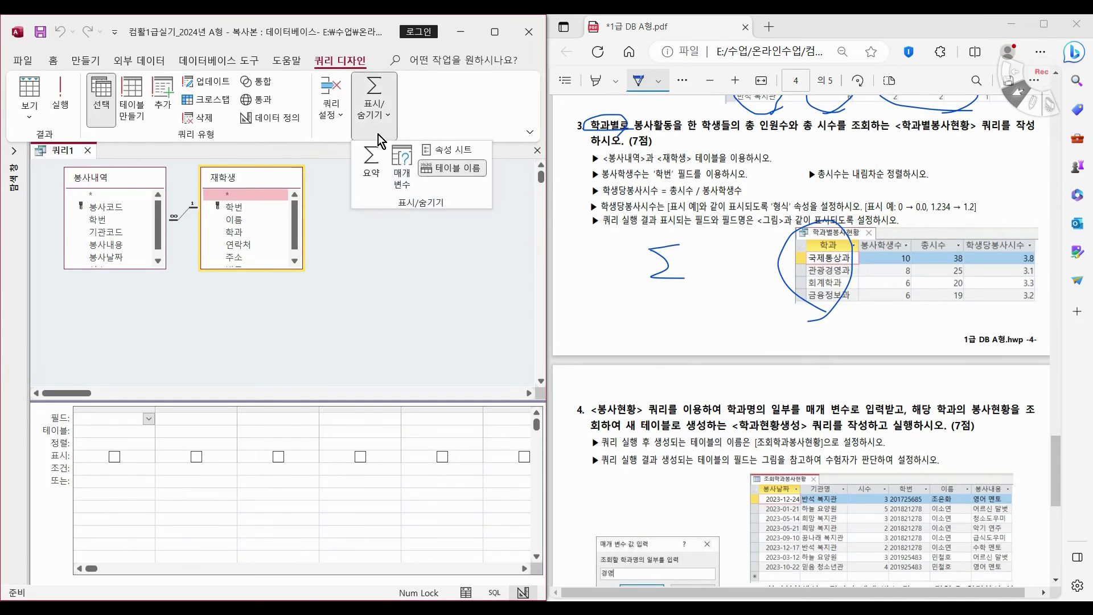
pyautogui.click(371, 162)
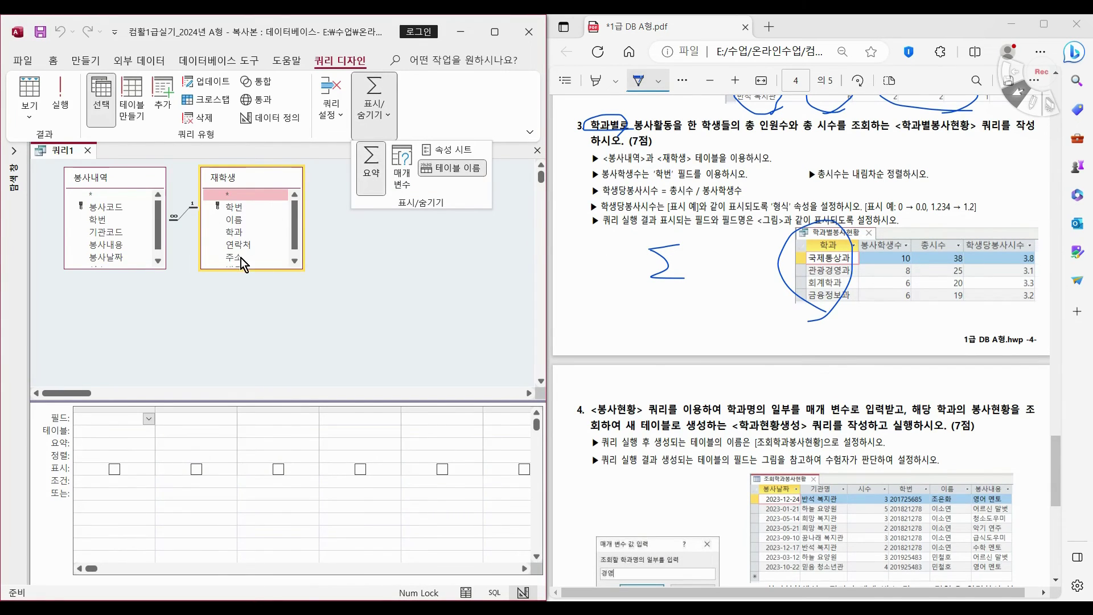
pyautogui.doubleClick(234, 232)
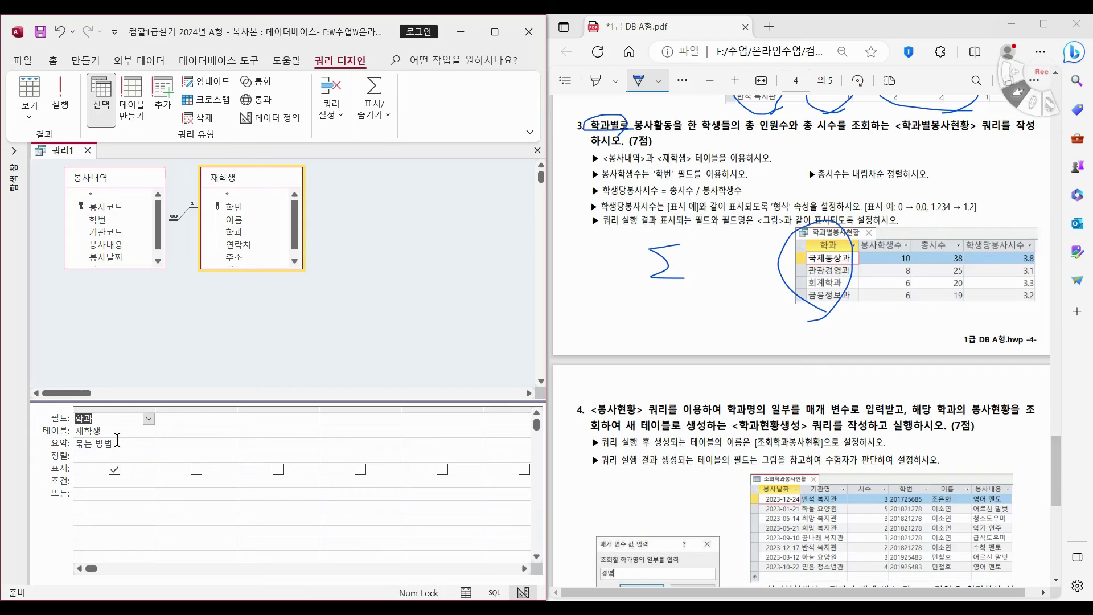
pyautogui.click(118, 440)
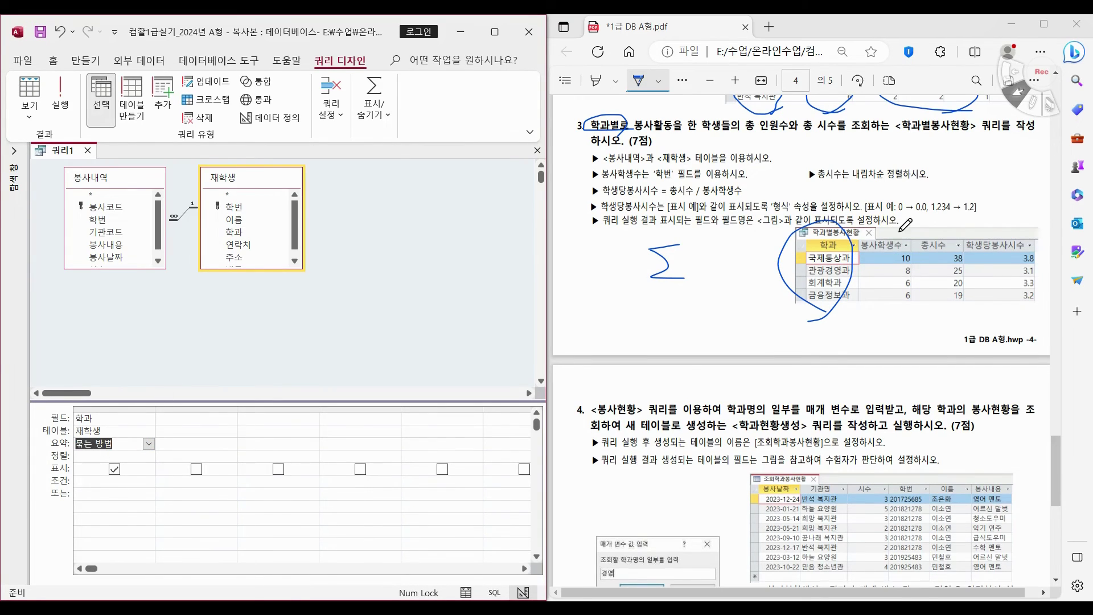
# Step: Lengthen both table boxes to show all their fields, and add 학번 from 재학생 under the name 봉사학생수
pyautogui.moveTo(282, 271); pyautogui.dragTo(251, 302)
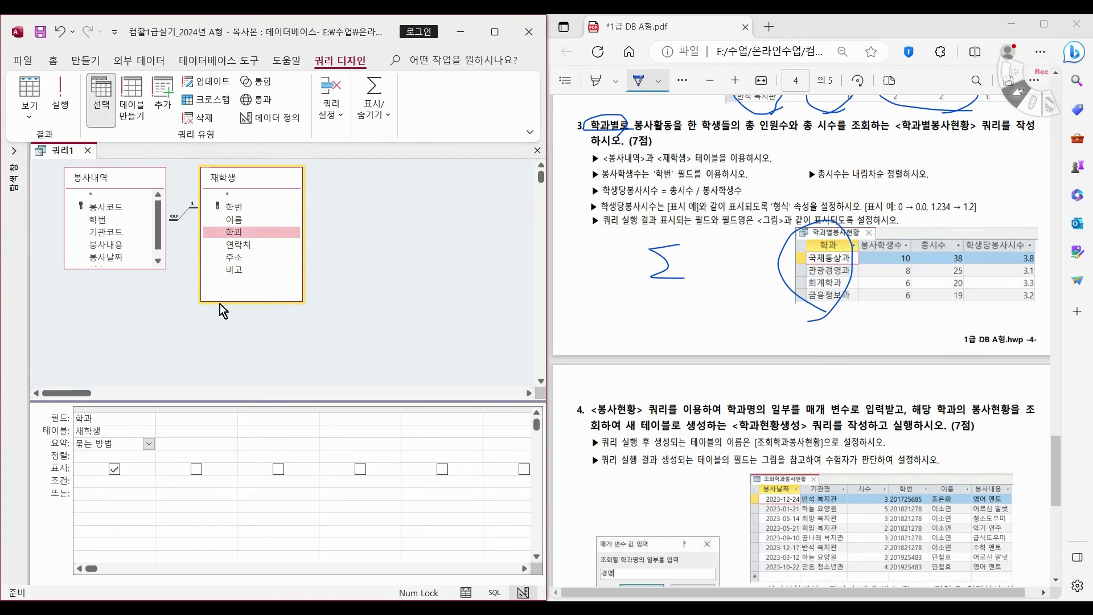
pyautogui.moveTo(104, 269); pyautogui.dragTo(104, 306)
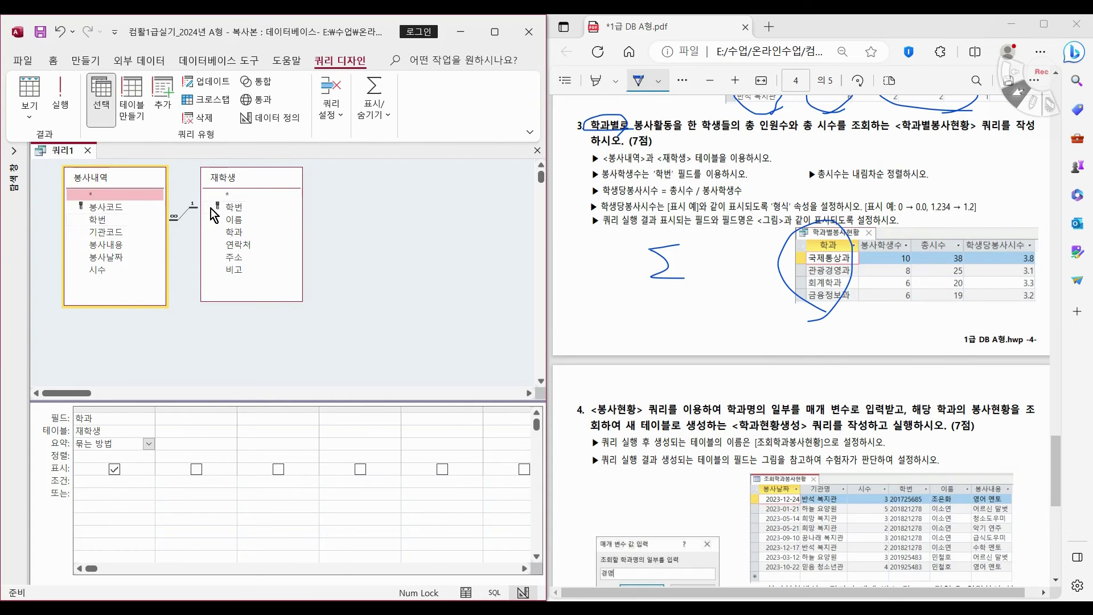
pyautogui.doubleClick(251, 208)
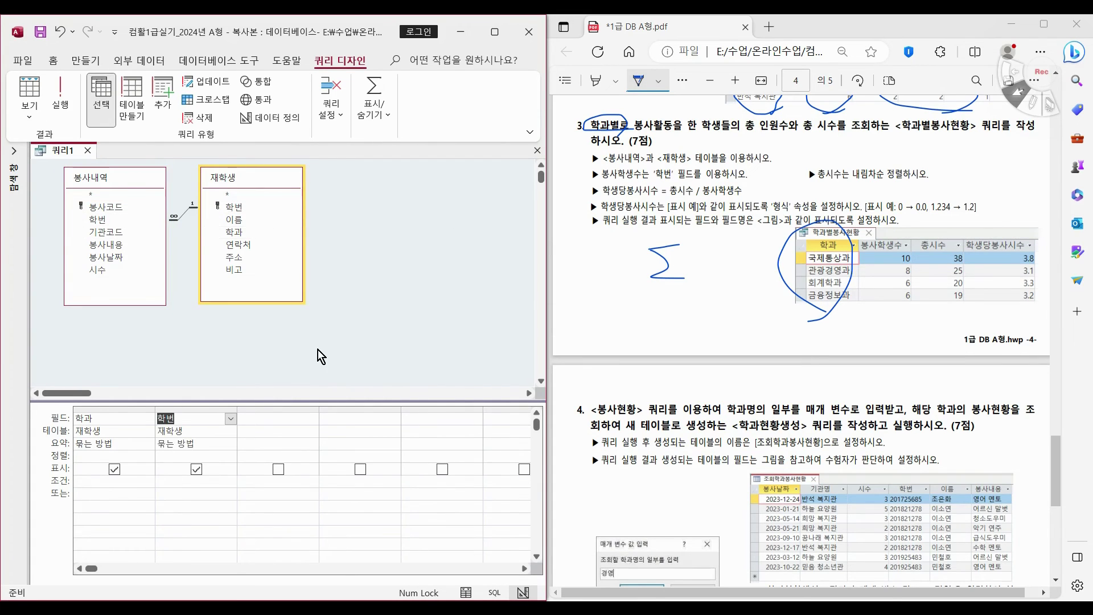
pyautogui.click(639, 81)
pyautogui.moveTo(604, 173); pyautogui.dragTo(642, 174)
pyautogui.hotkey('ctrl', 'c')
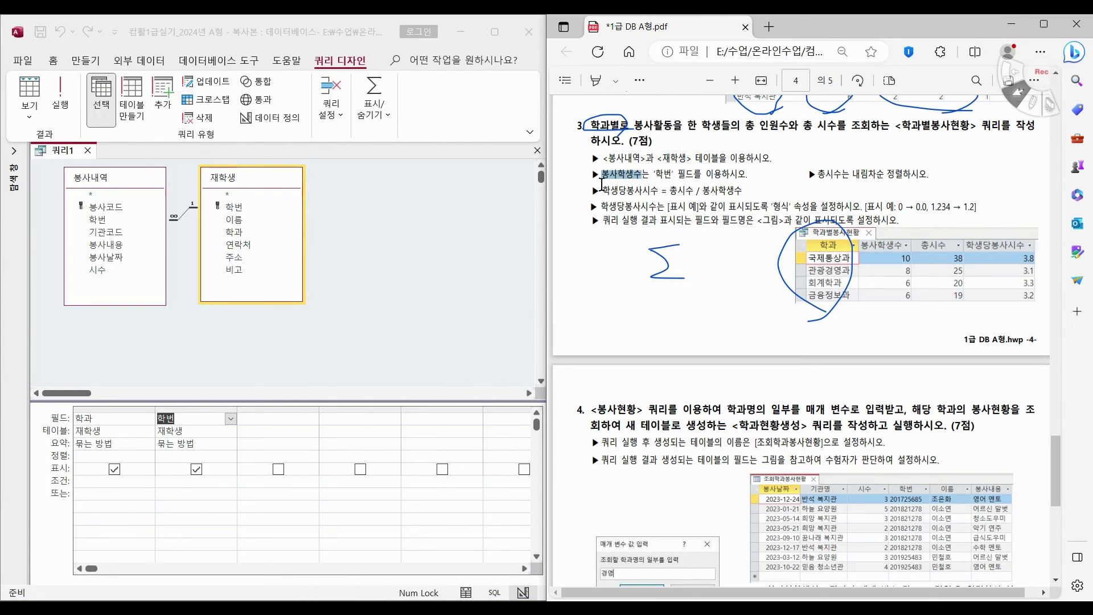
pyautogui.click(154, 421)
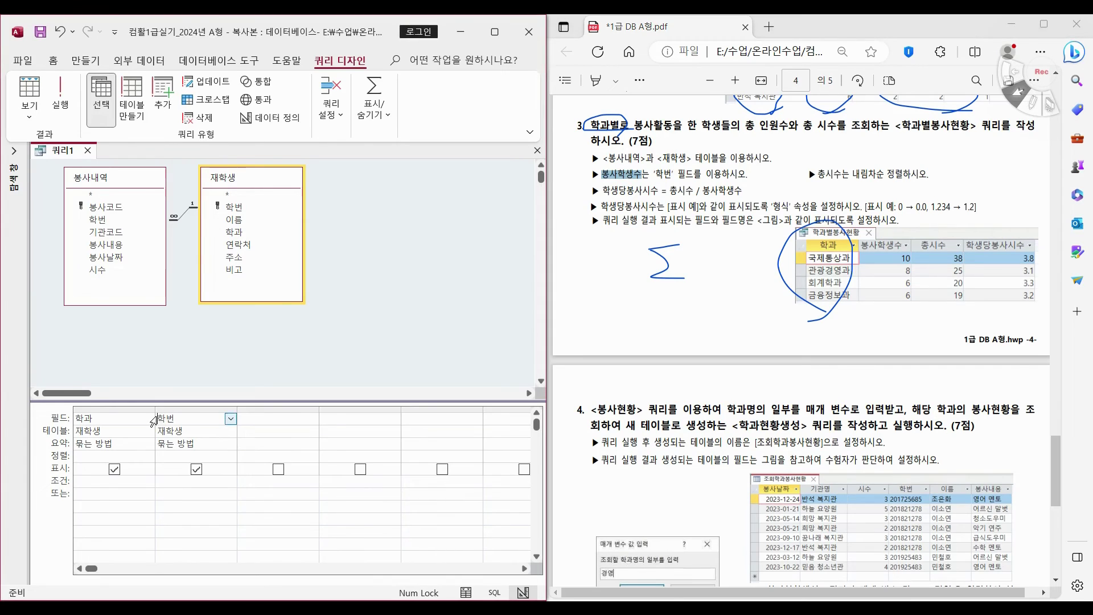
pyautogui.hotkey('ctrl', 'v')
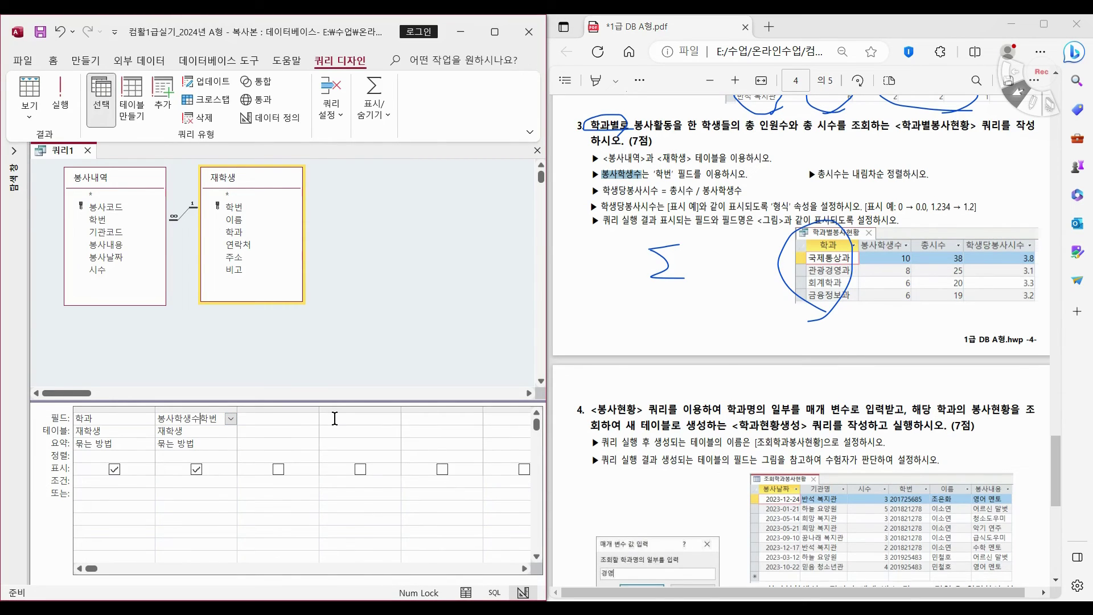
pyautogui.write(':')
pyautogui.press('Tab')
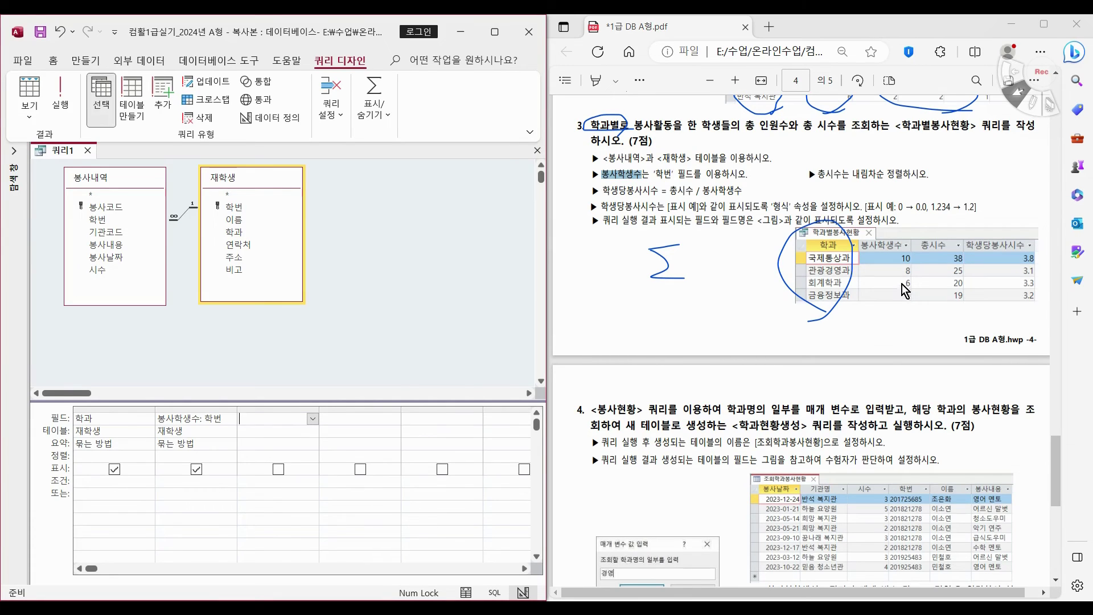
# Step: Set the summary of 봉사학생수 to 개수, and add 시수 from 봉사내역 to the query under the name 총시수
pyautogui.click(231, 445)
pyautogui.click(231, 444)
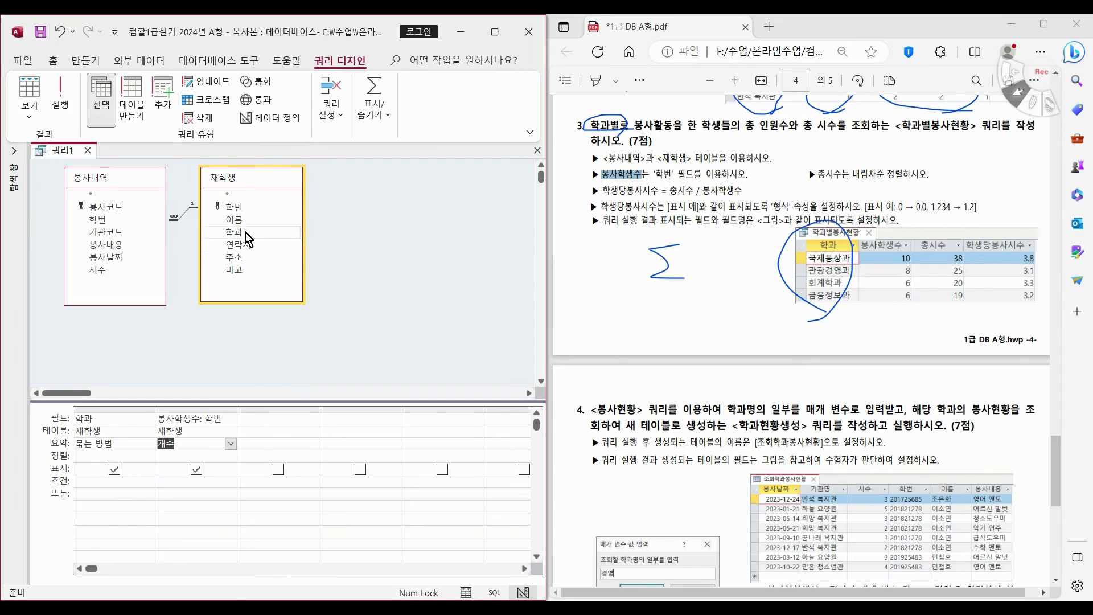
pyautogui.doubleClick(114, 271)
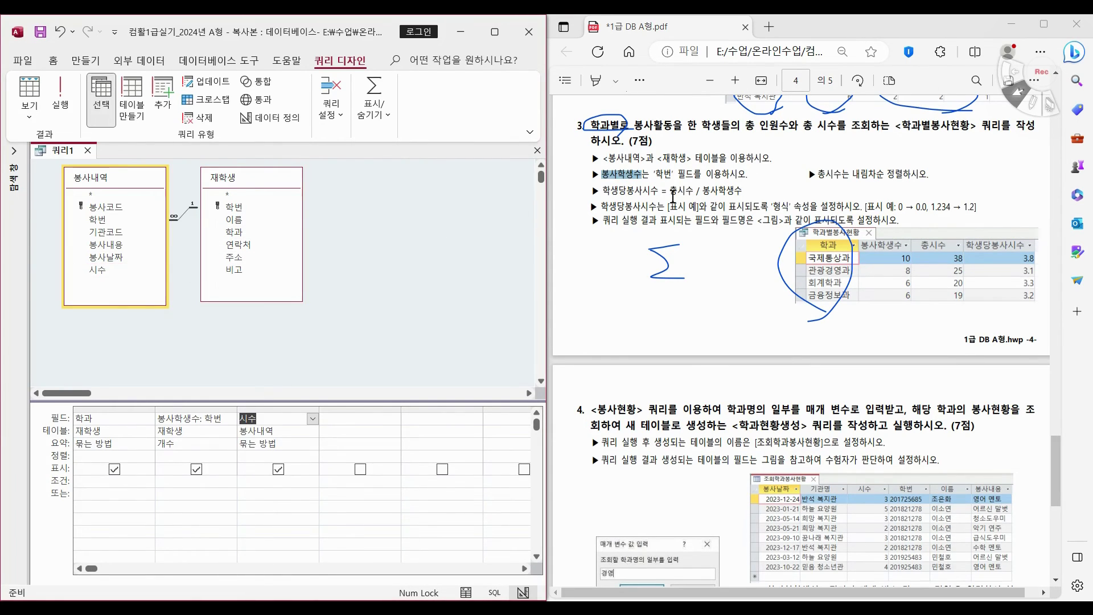
pyautogui.moveTo(670, 193); pyautogui.dragTo(693, 192)
pyautogui.hotkey('ctrl', 'c')
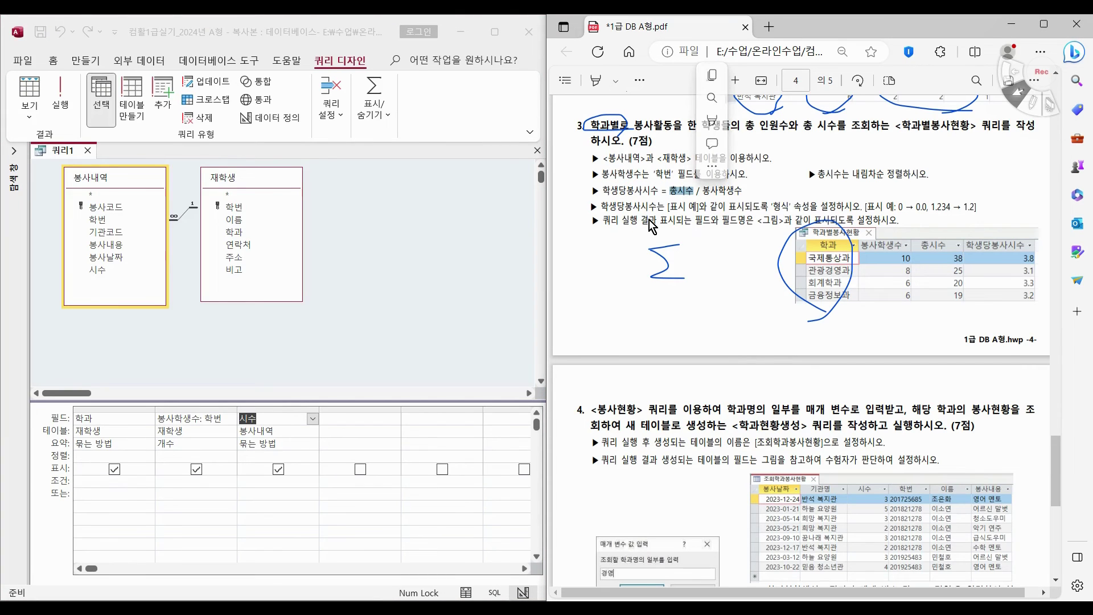
pyautogui.click(242, 419)
pyautogui.hotkey('ctrl', 'v')
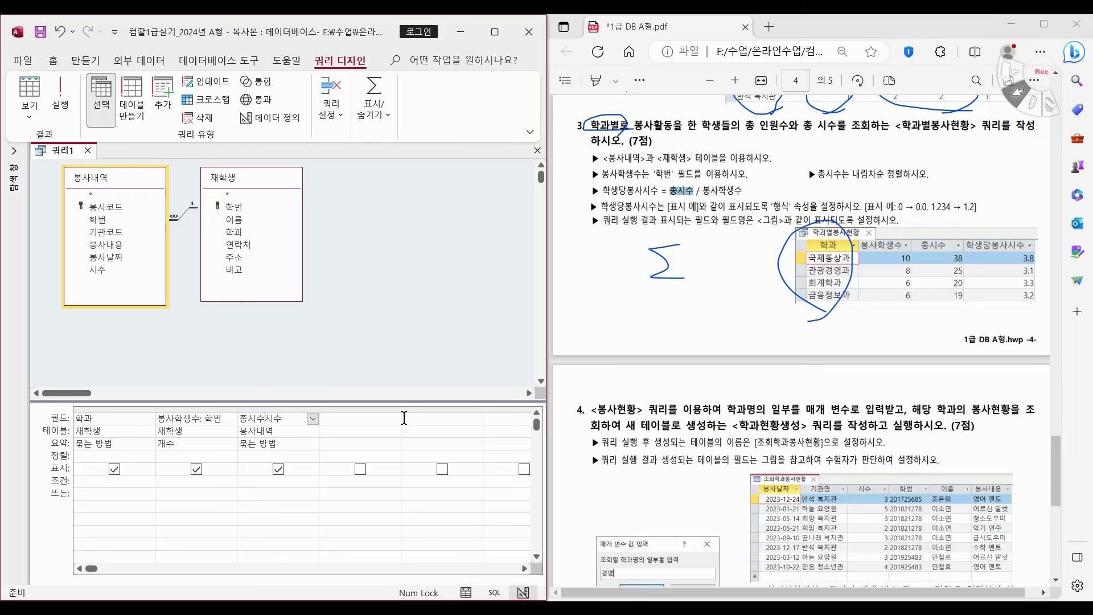
pyautogui.press('Tab')
# Step: Summarize the 총시수 field with 합계
pyautogui.click(281, 445)
pyautogui.click(312, 443)
pyautogui.click(294, 478)
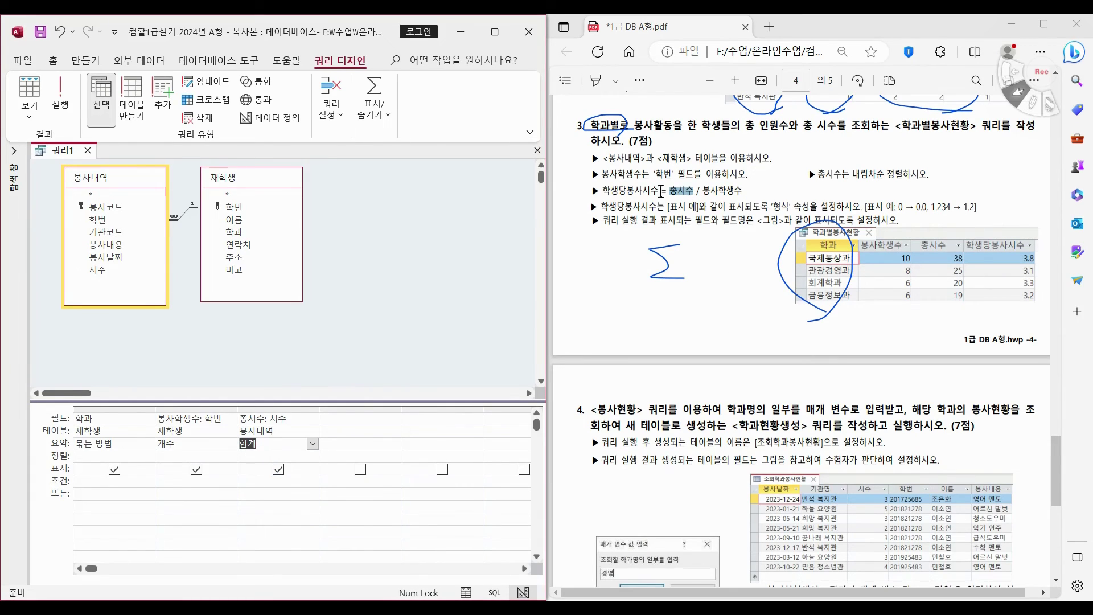
# Step: Add the calculated field 학생당봉사시수: [총시수]/[봉사학생수] based on question 3's formula, and fit the column width to the expression
pyautogui.moveTo(597, 191); pyautogui.dragTo(741, 191)
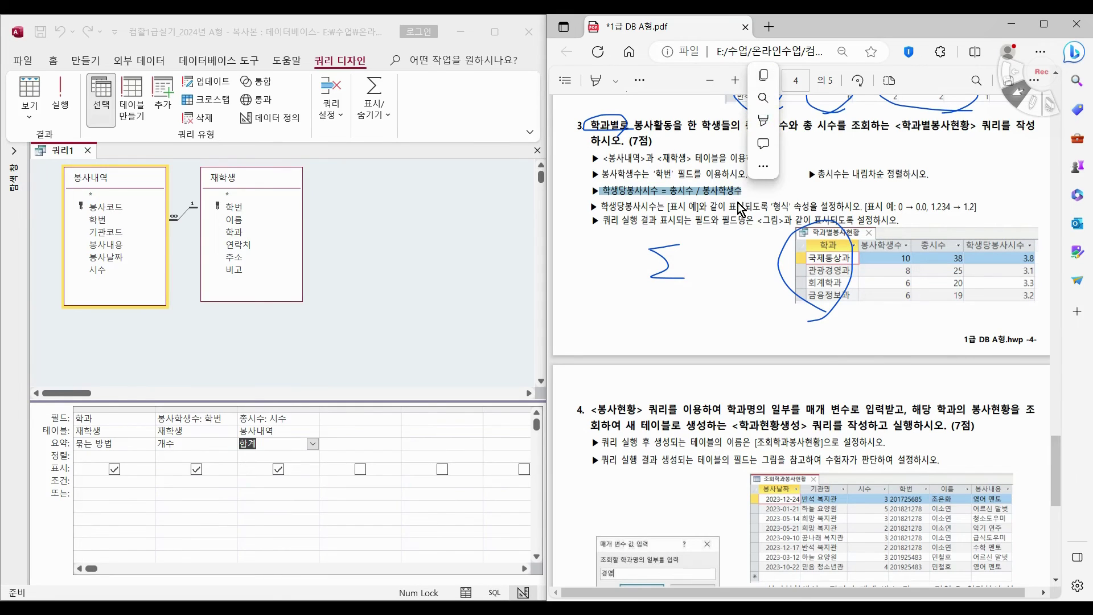
pyautogui.hotkey('ctrl', 'c')
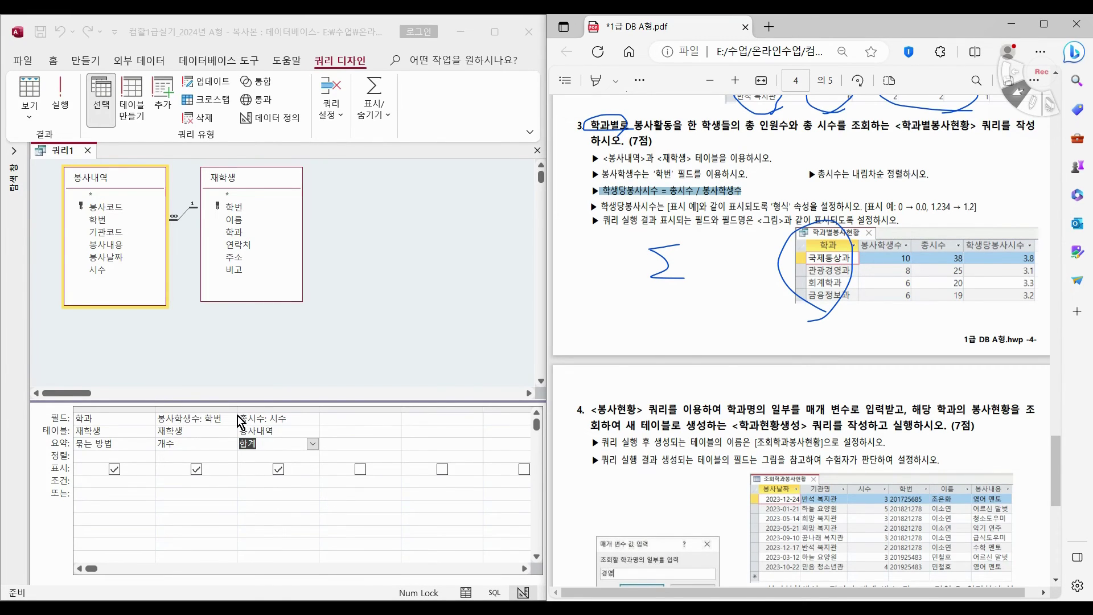
pyautogui.click(354, 418)
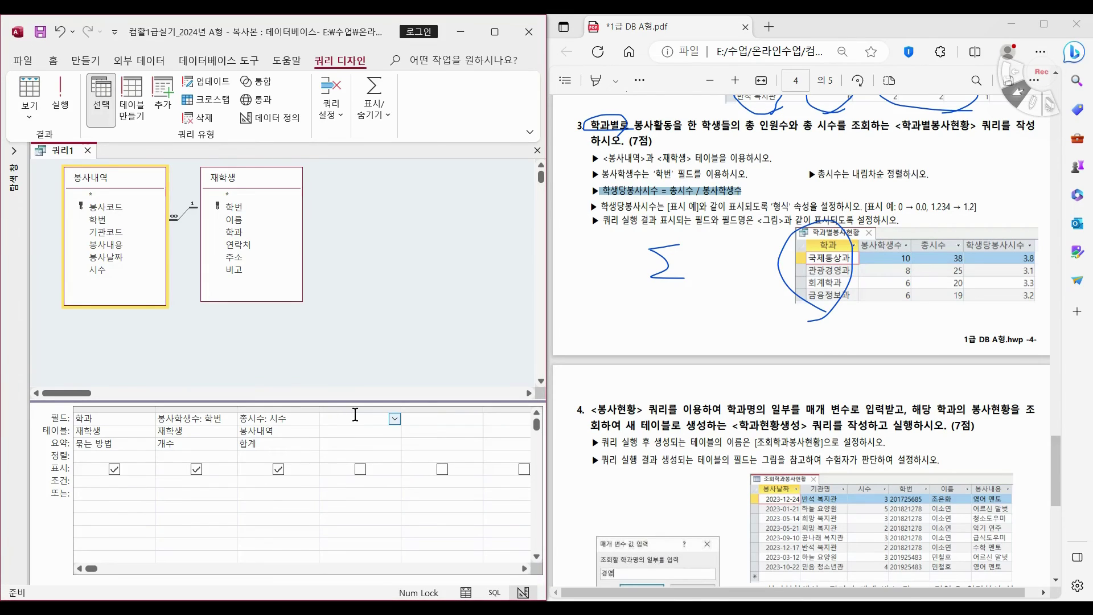
pyautogui.hotkey('ctrl', 'v')
pyautogui.press('Home')
pyautogui.press('Delete')
pyautogui.write(': [')
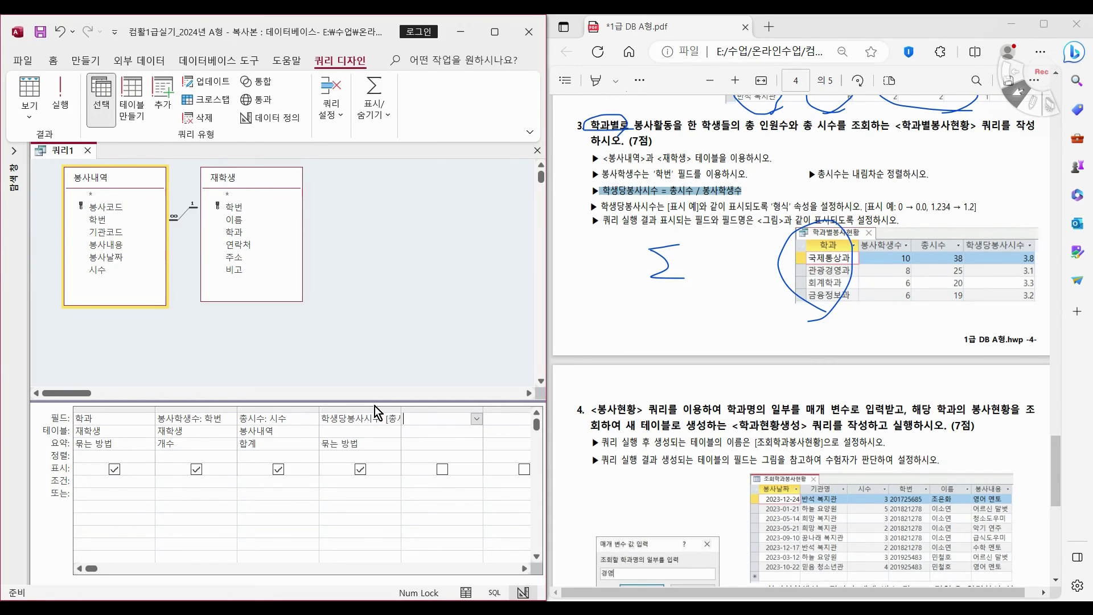
pyautogui.doubleClick(401, 409)
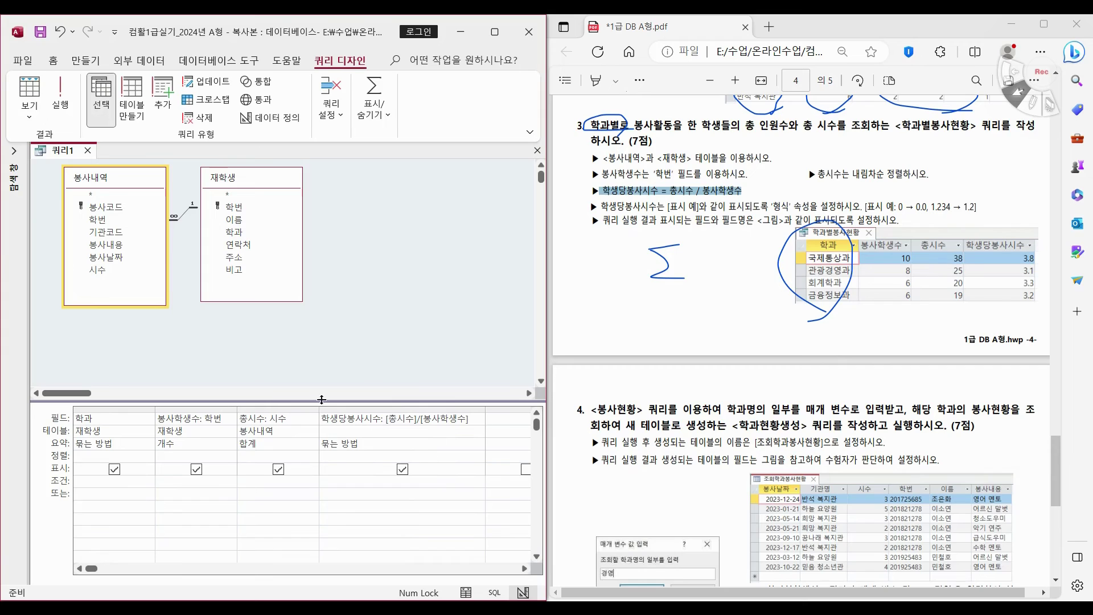
# Step: Set the summary of the 학생당봉사시수 field to 식
pyautogui.click(456, 442)
pyautogui.click(479, 443)
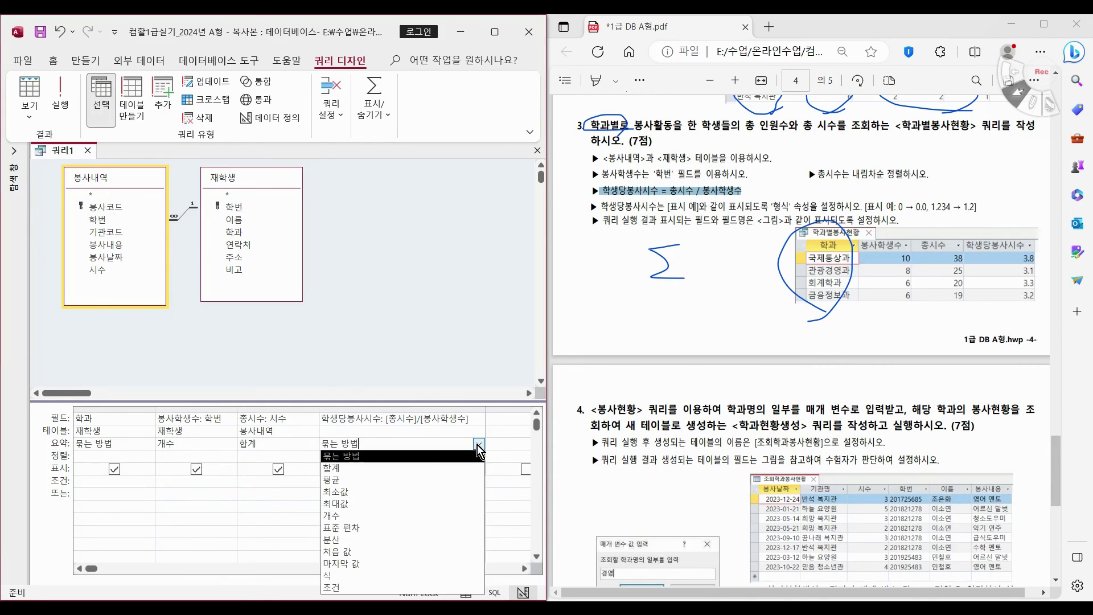
pyautogui.click(367, 575)
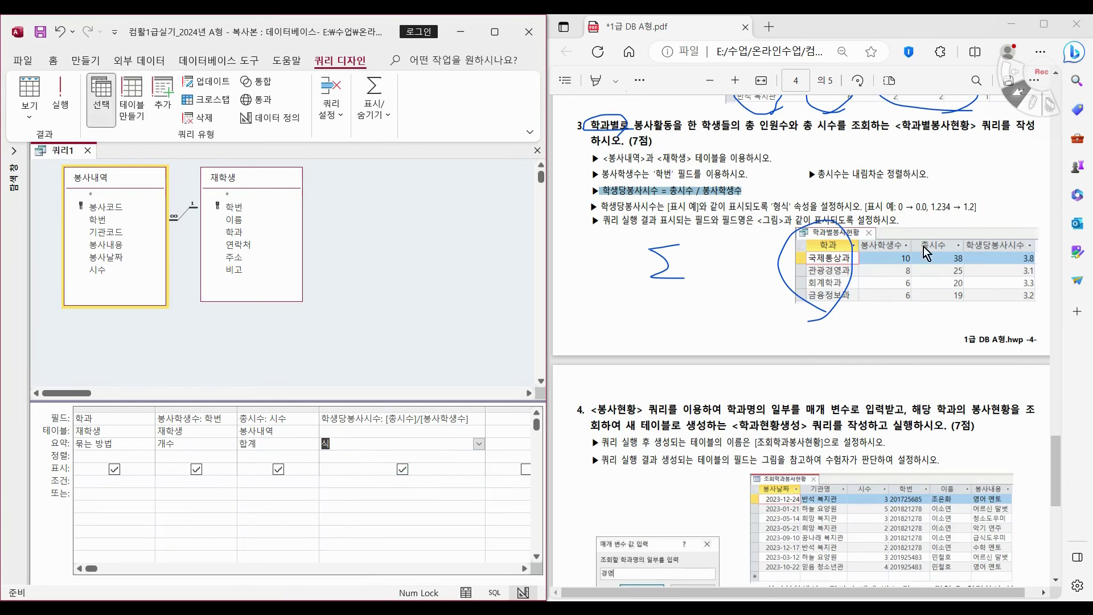
# Step: Highlight the sorting instruction in question 3 and sort 총시수 in descending order (내림차순)
pyautogui.moveTo(818, 174); pyautogui.dragTo(917, 174)
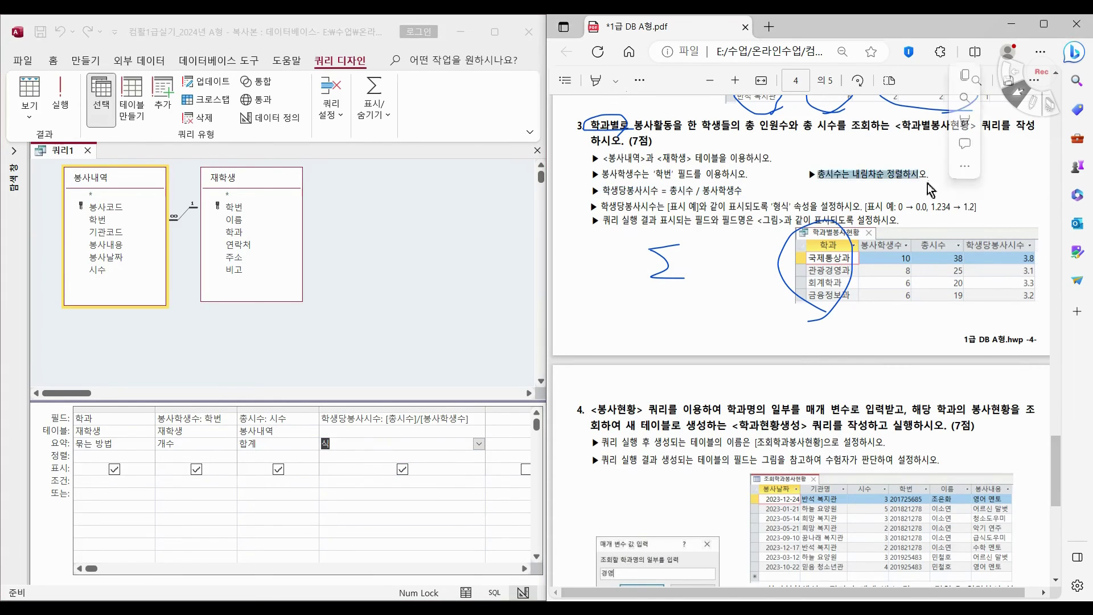
pyautogui.click(273, 456)
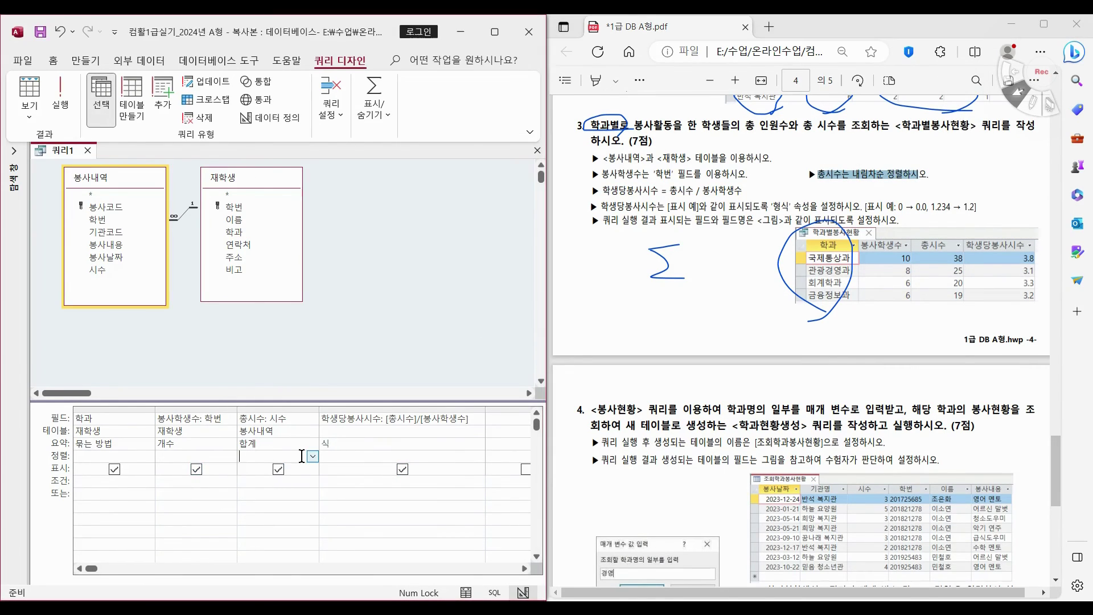
pyautogui.click(313, 456)
pyautogui.click(296, 479)
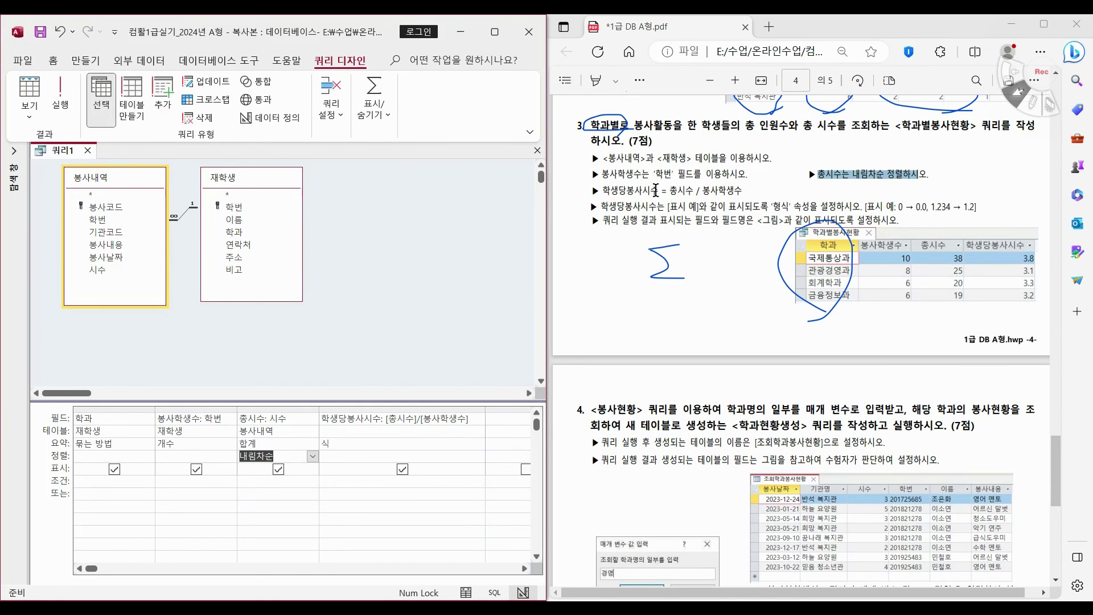
# Step: Preview the query in datasheet view, widen the 학생당봉사시수 column, and highlight the display format example in question 3
pyautogui.click(30, 91)
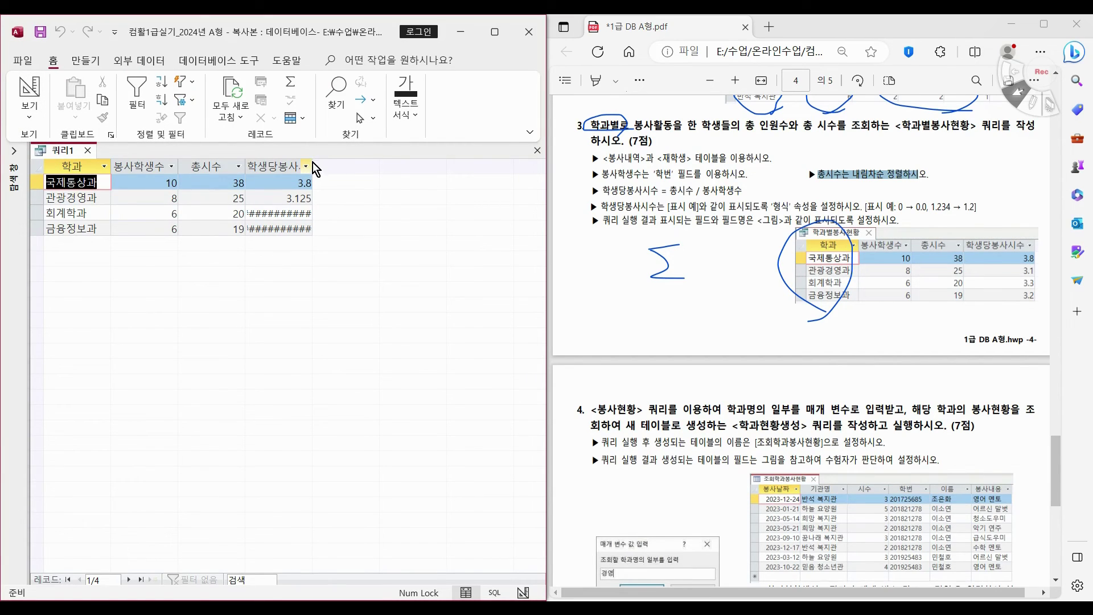
pyautogui.moveTo(313, 164); pyautogui.dragTo(358, 164)
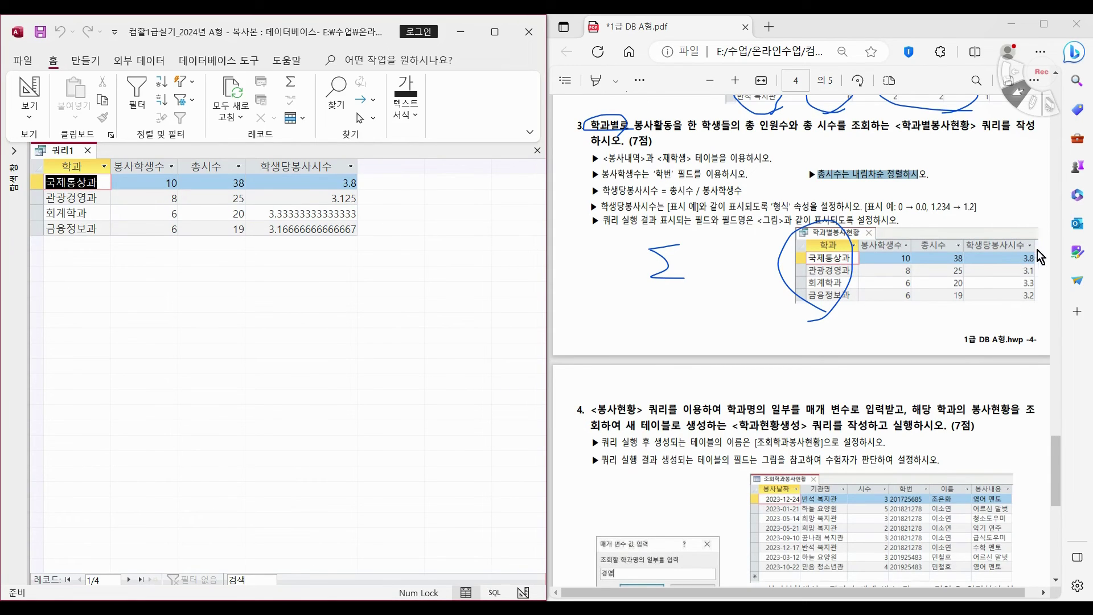
pyautogui.moveTo(886, 206); pyautogui.dragTo(975, 207)
# Step: Return to design view and set the 형식 property of the 학생당봉사시수 field to 0.0
pyautogui.click(25, 89)
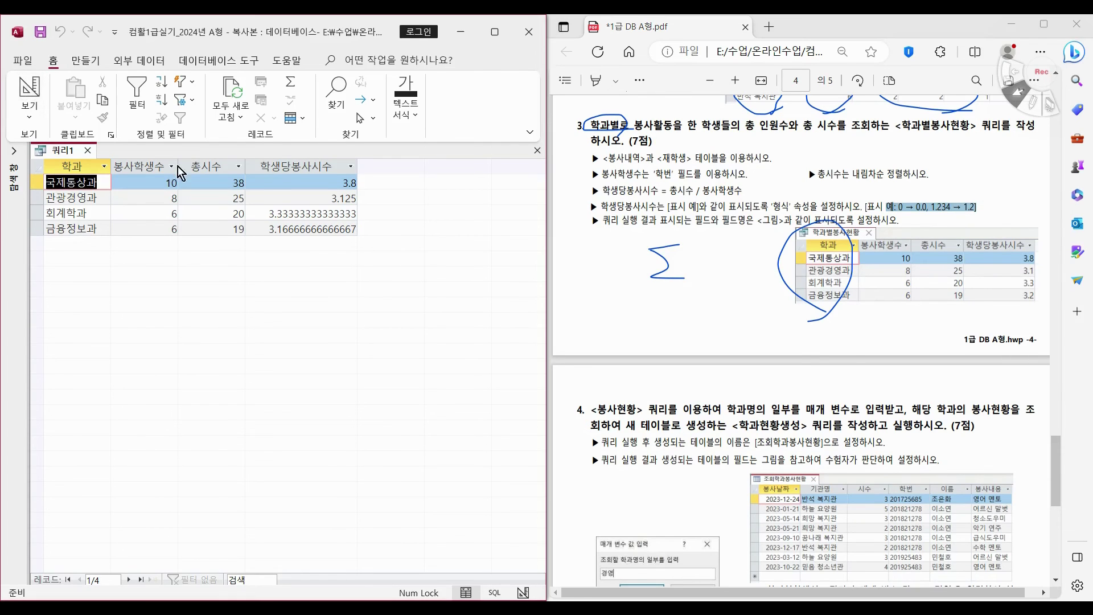
pyautogui.click(40, 111)
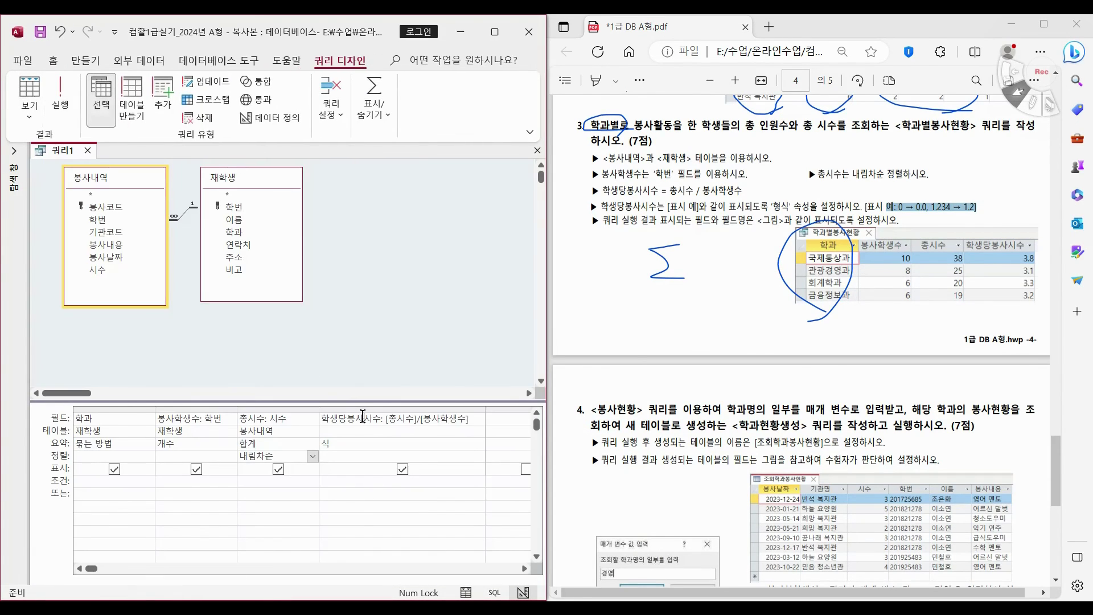
pyautogui.click(363, 417)
pyautogui.rightClick(362, 417)
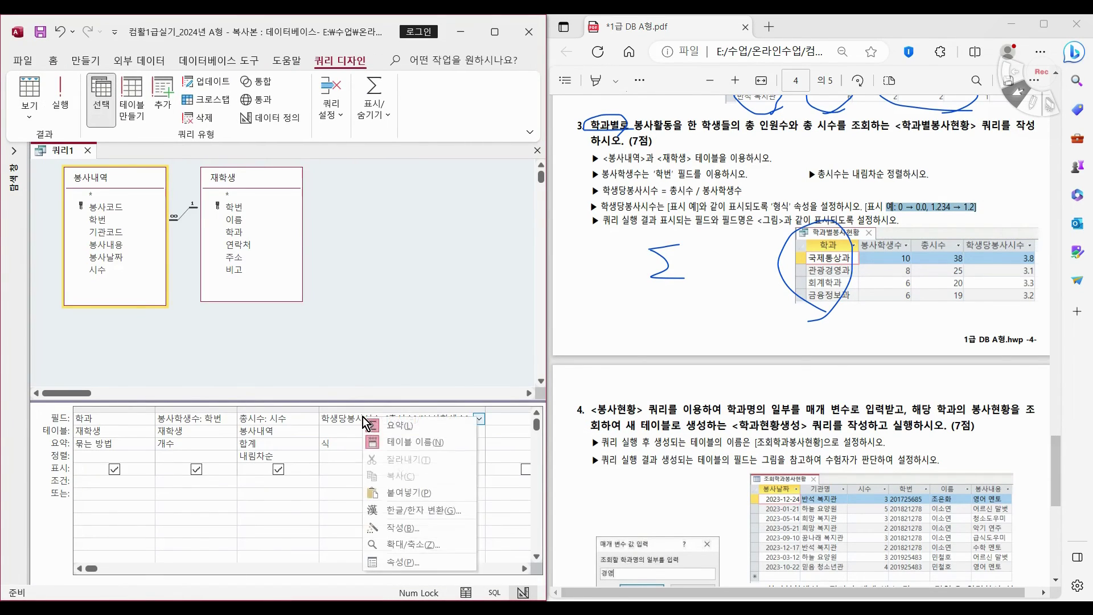
pyautogui.click(419, 562)
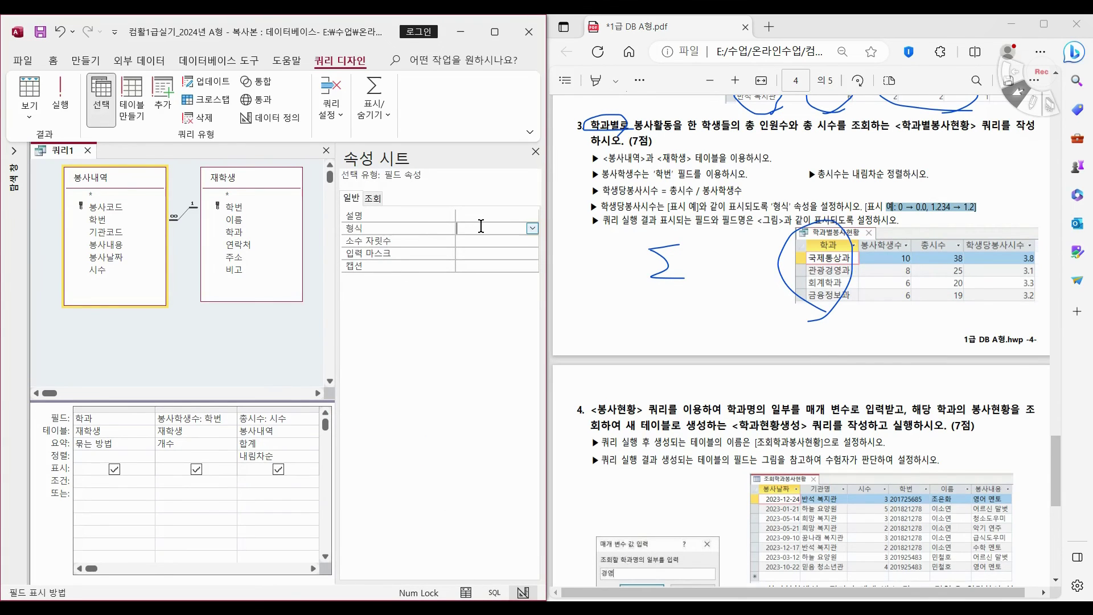
pyautogui.press('Return')
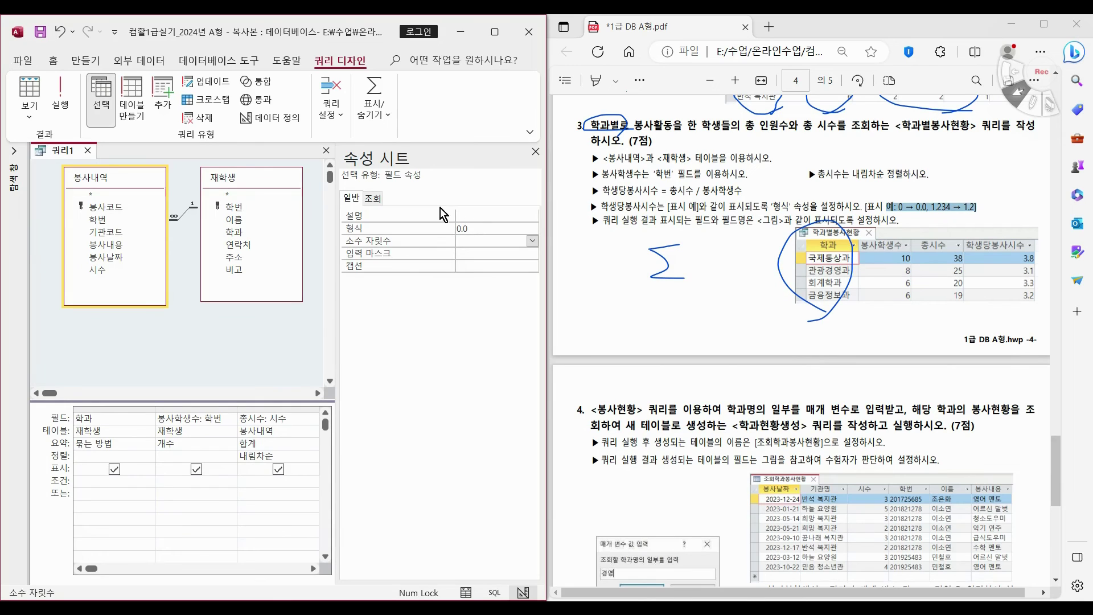
pyautogui.click(536, 152)
# Step: Preview the formatted query result, save the query as 학과별봉사현황 using the name from question 3, and close it
pyautogui.click(27, 94)
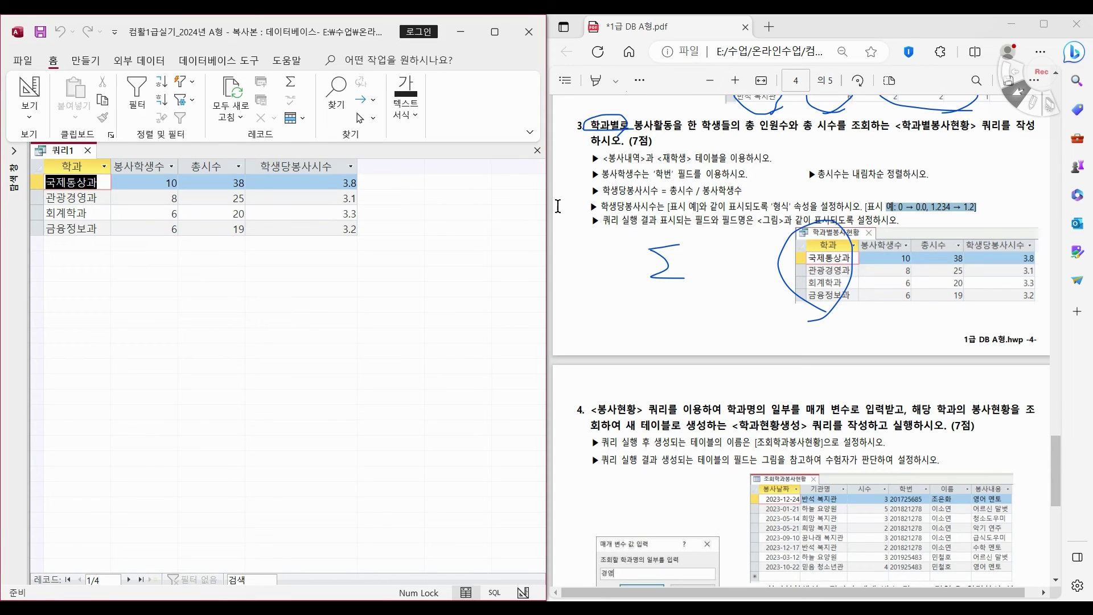
pyautogui.moveTo(905, 127); pyautogui.dragTo(954, 129)
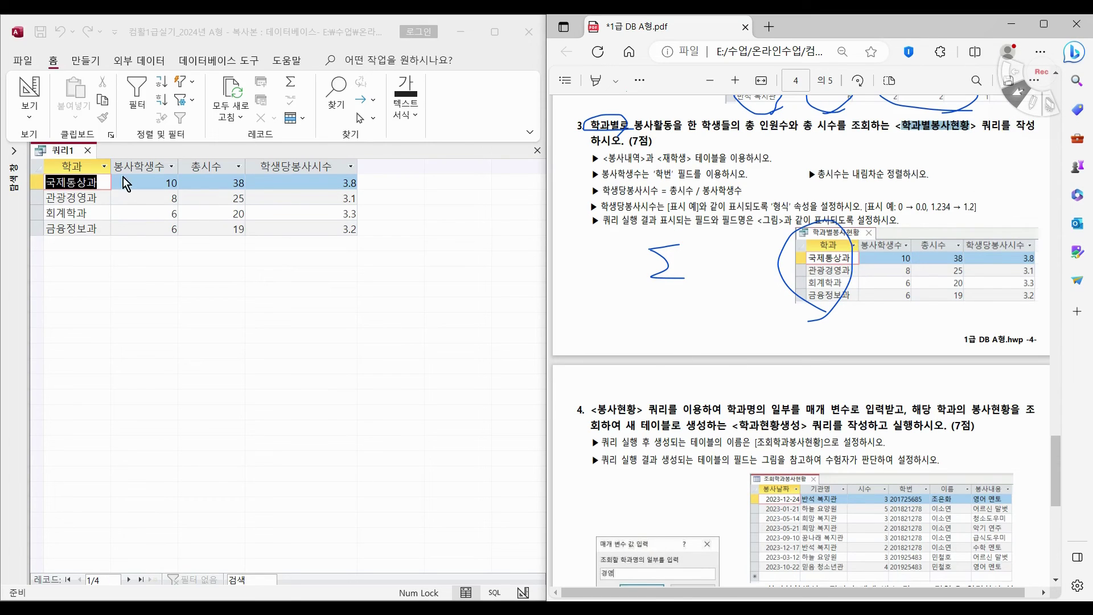
pyautogui.click(47, 32)
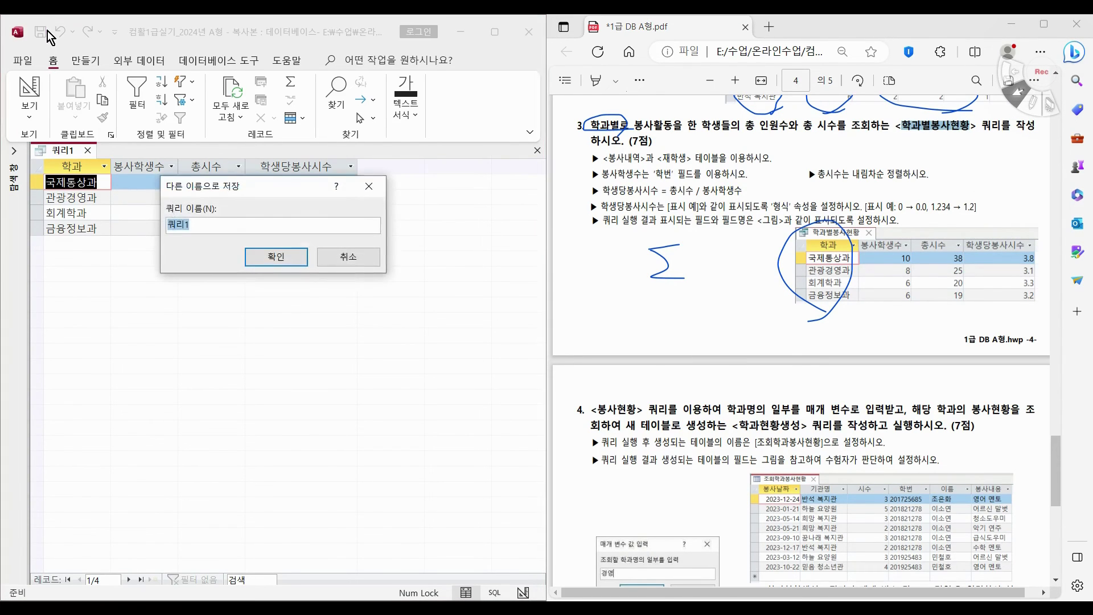
pyautogui.hotkey('ctrl', 'v')
pyautogui.press('Return')
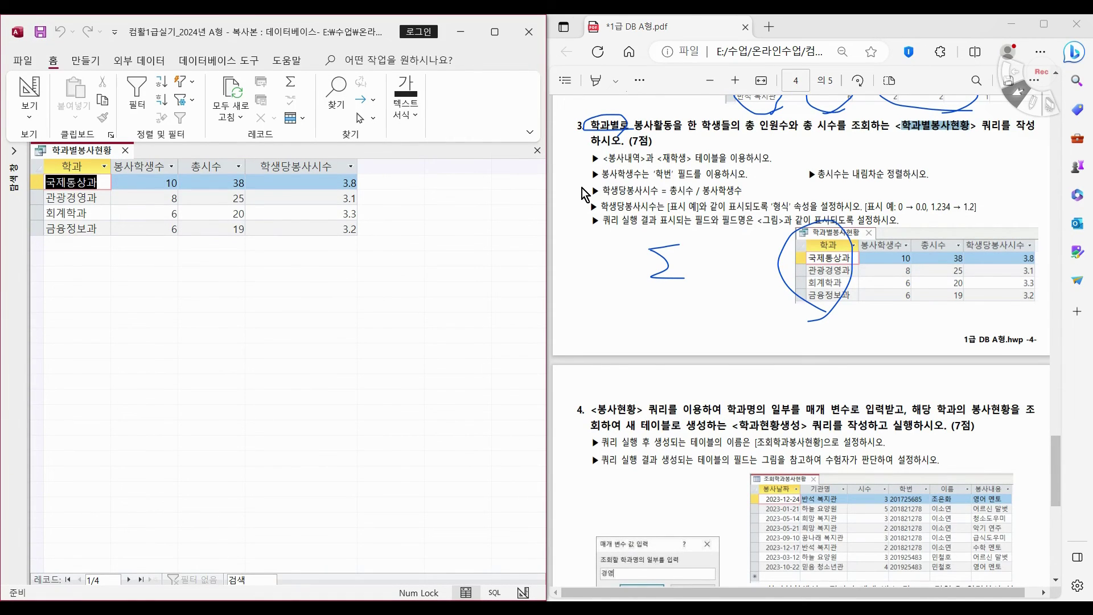
pyautogui.click(537, 151)
# Step: Go to question 4 in the PDF and, with the drawing pen, underline 새 테이블로 생성 and circle 실행
pyautogui.scroll(-2, 702, 276)
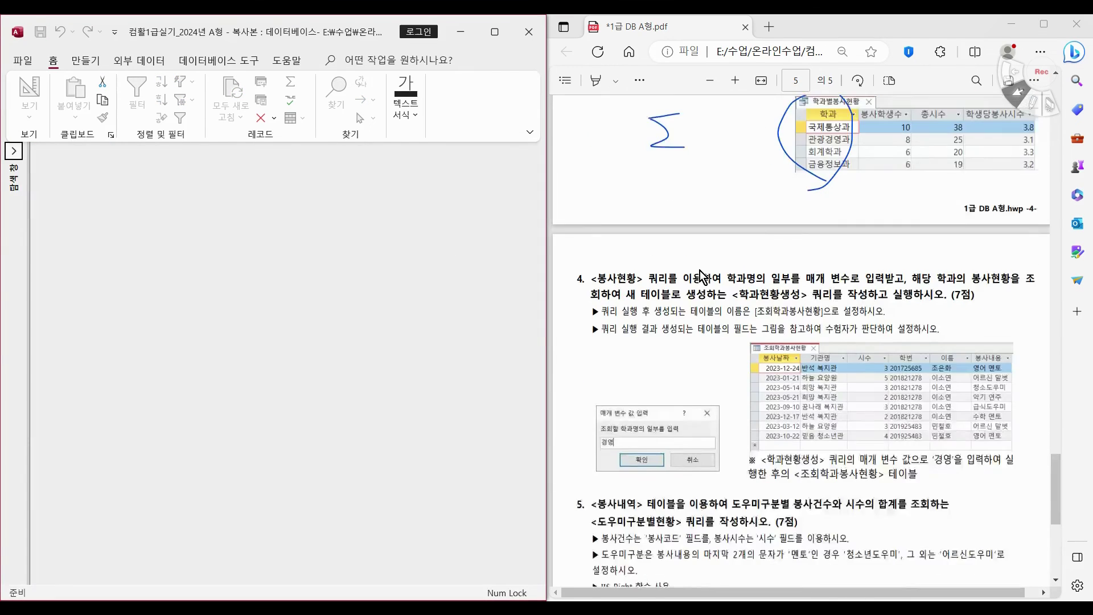
pyautogui.scroll(-2, 702, 276)
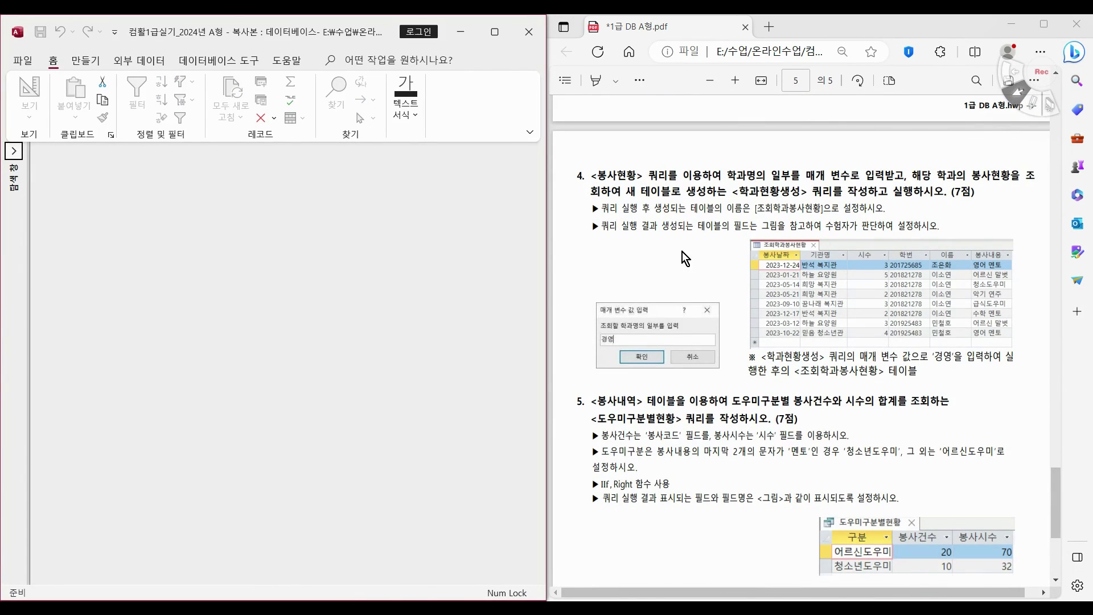
pyautogui.click(639, 79)
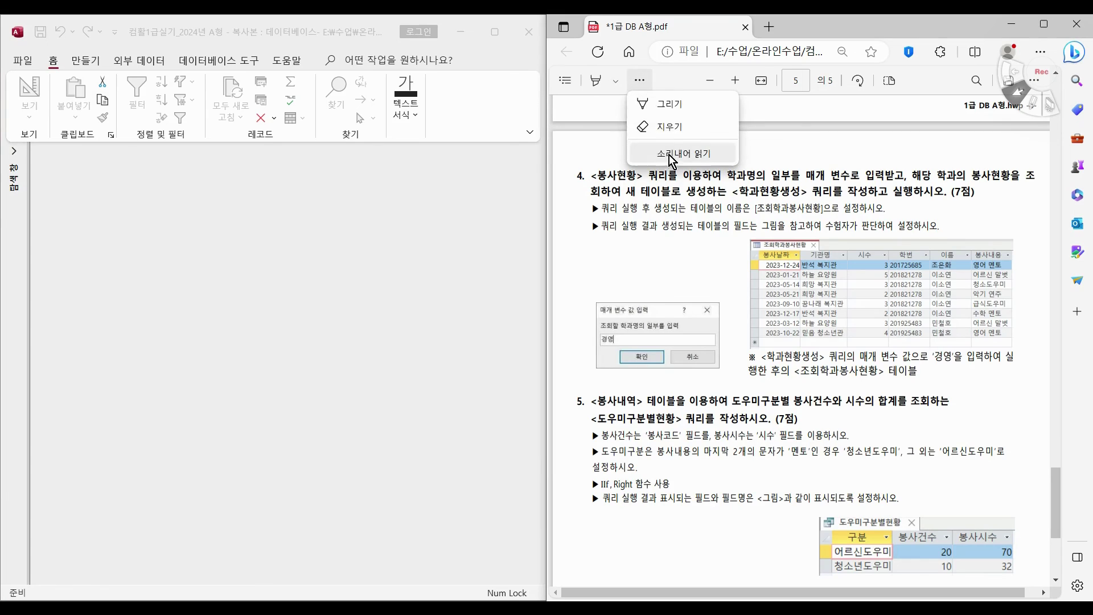
pyautogui.click(672, 106)
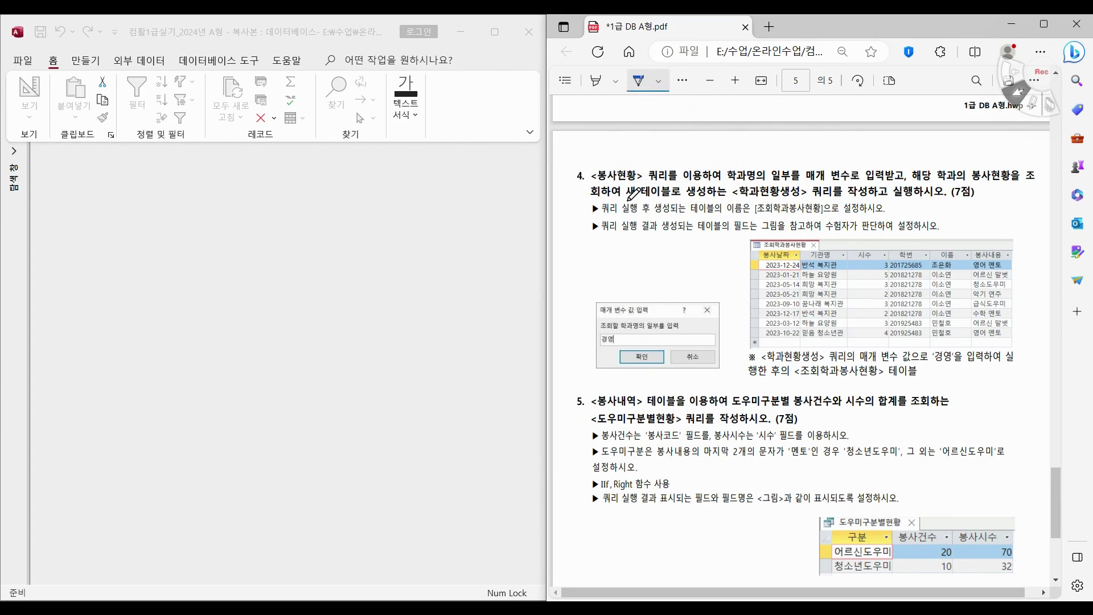
pyautogui.moveTo(629, 198); pyautogui.dragTo(707, 199)
pyautogui.moveTo(906, 196)
pyautogui.mouseDown()
pyautogui.moveTo(893, 188)
pyautogui.moveTo(914, 196)
pyautogui.mouseUp()
# Step: Box 학과명의 일부 in question 4, and sketch an asterisk wildcard pattern and a pair of square brackets above the sentence
pyautogui.moveTo(727, 168)
pyautogui.mouseDown()
pyautogui.moveTo(728, 183)
pyautogui.moveTo(774, 183)
pyautogui.moveTo(791, 171)
pyautogui.moveTo(734, 159)
pyautogui.moveTo(724, 169)
pyautogui.moveTo(734, 147)
pyautogui.moveTo(779, 154)
pyautogui.mouseUp()
pyautogui.moveTo(778, 145)
pyautogui.mouseDown()
pyautogui.moveTo(783, 158)
pyautogui.moveTo(792, 143)
pyautogui.moveTo(820, 148)
pyautogui.moveTo(818, 168)
pyautogui.mouseUp()
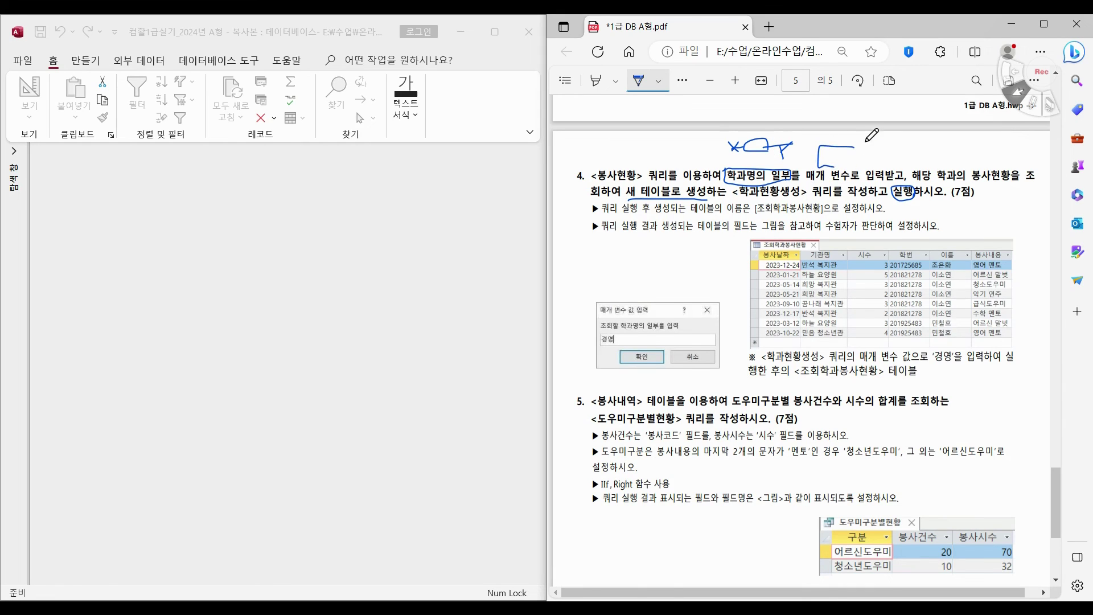
pyautogui.moveTo(865, 142)
pyautogui.mouseDown()
pyautogui.moveTo(878, 161)
pyautogui.moveTo(819, 167)
pyautogui.mouseUp()
# Step: Create a new query in design view in Access based on the 봉사현황 query
pyautogui.click(80, 61)
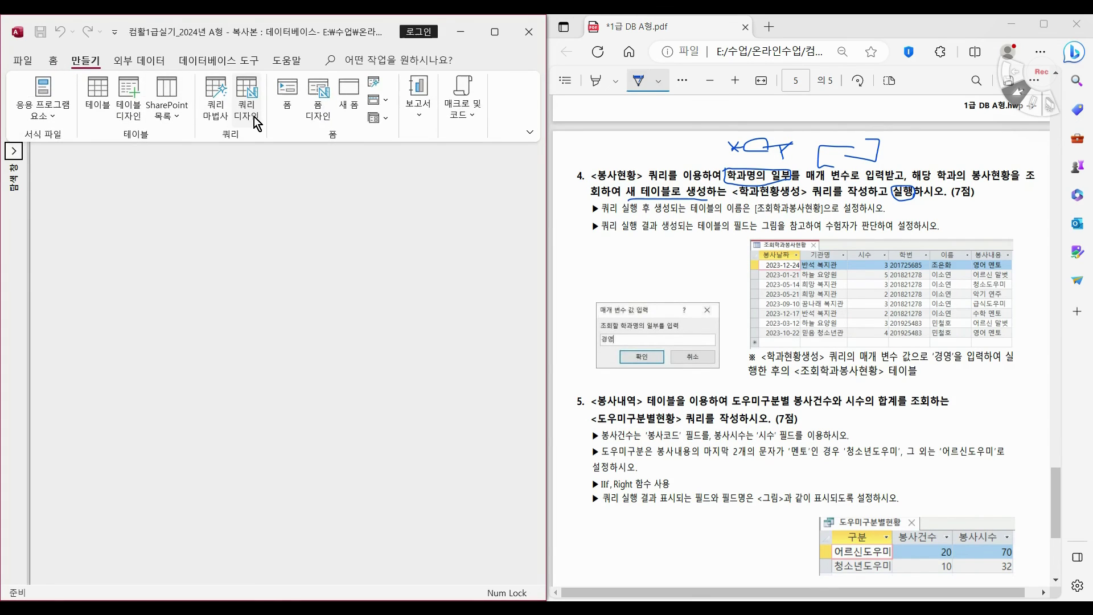
pyautogui.click(253, 118)
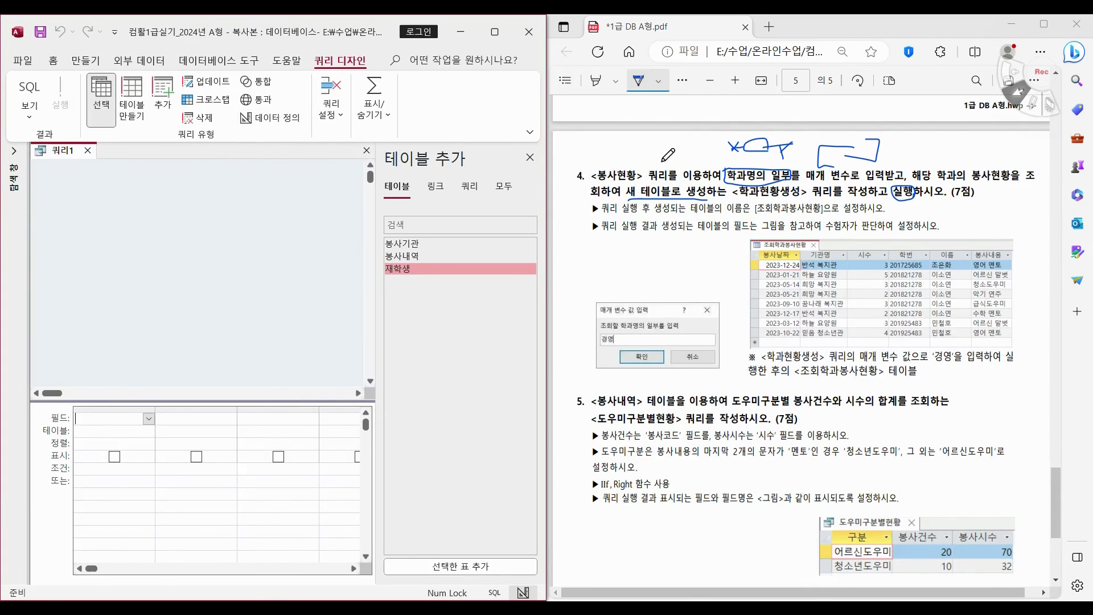
pyautogui.click(473, 189)
pyautogui.doubleClick(407, 259)
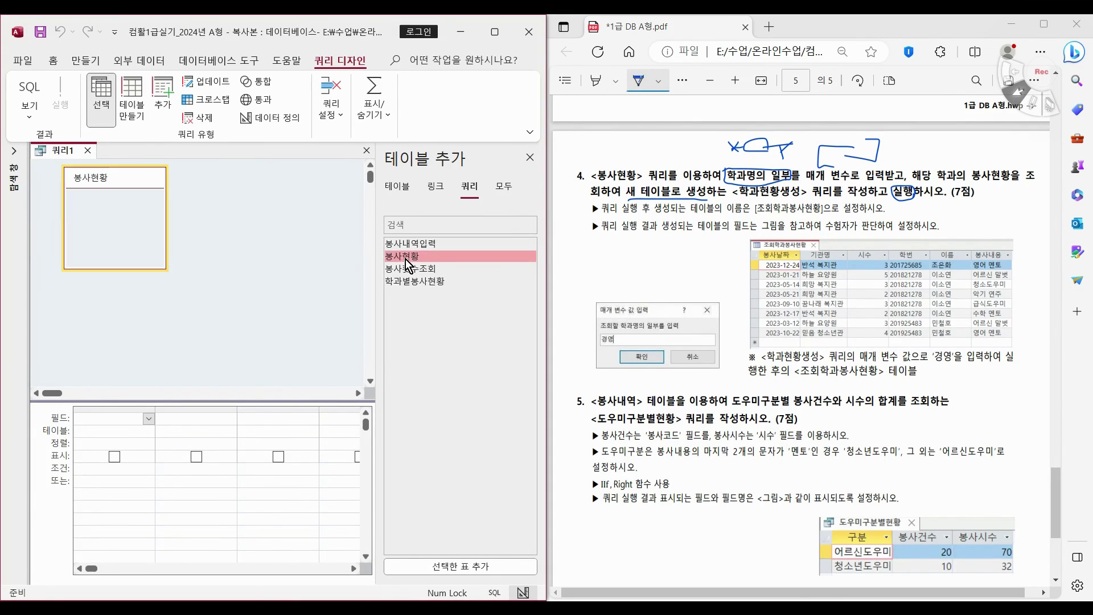
pyautogui.click(530, 158)
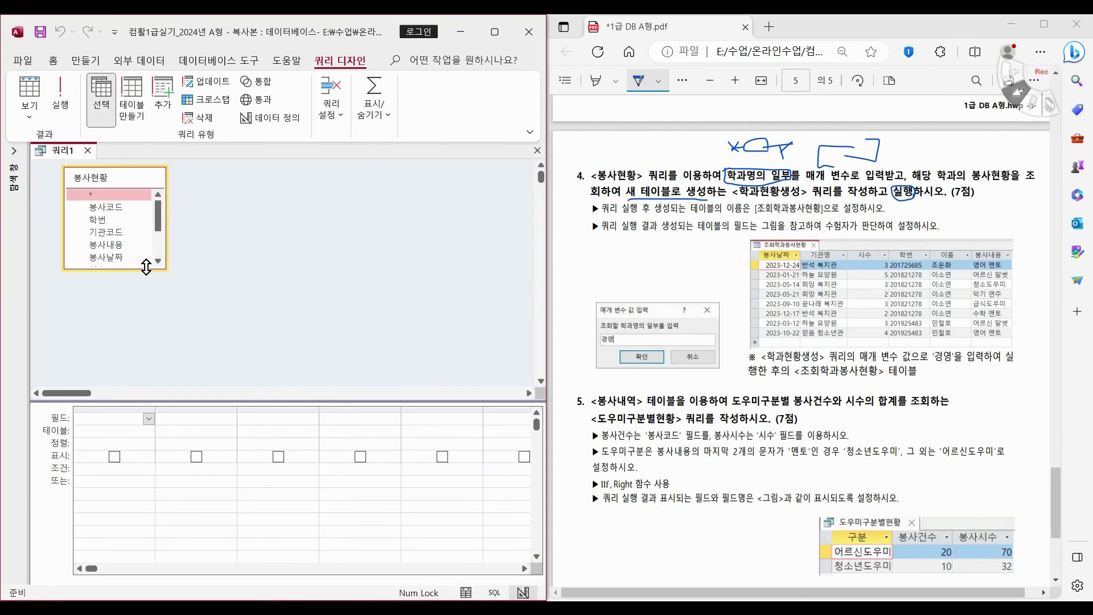
# Step: Turn the query into a make-table query whose new table is named 조회학과봉사현황, copying the name from question 4
pyautogui.moveTo(146, 267); pyautogui.dragTo(147, 358)
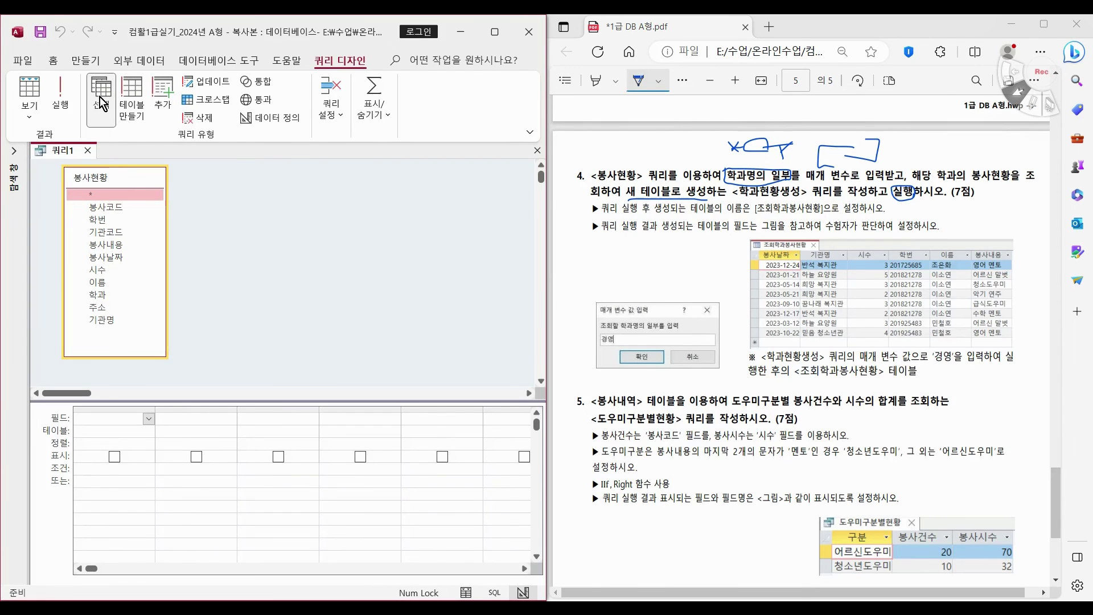
pyautogui.click(134, 114)
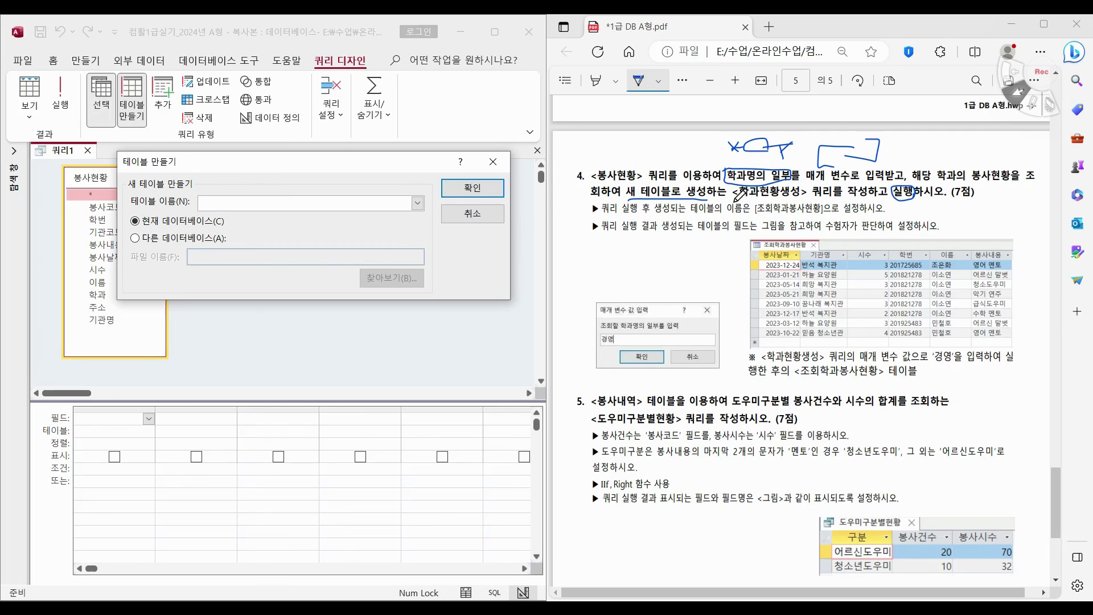
pyautogui.click(640, 89)
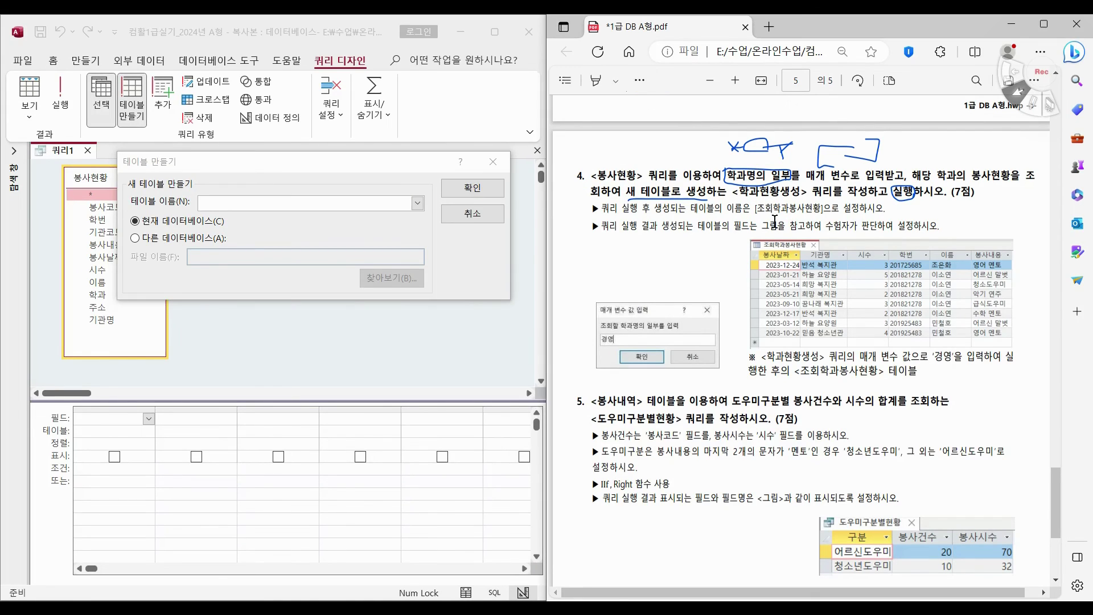
pyautogui.moveTo(761, 209); pyautogui.dragTo(820, 211)
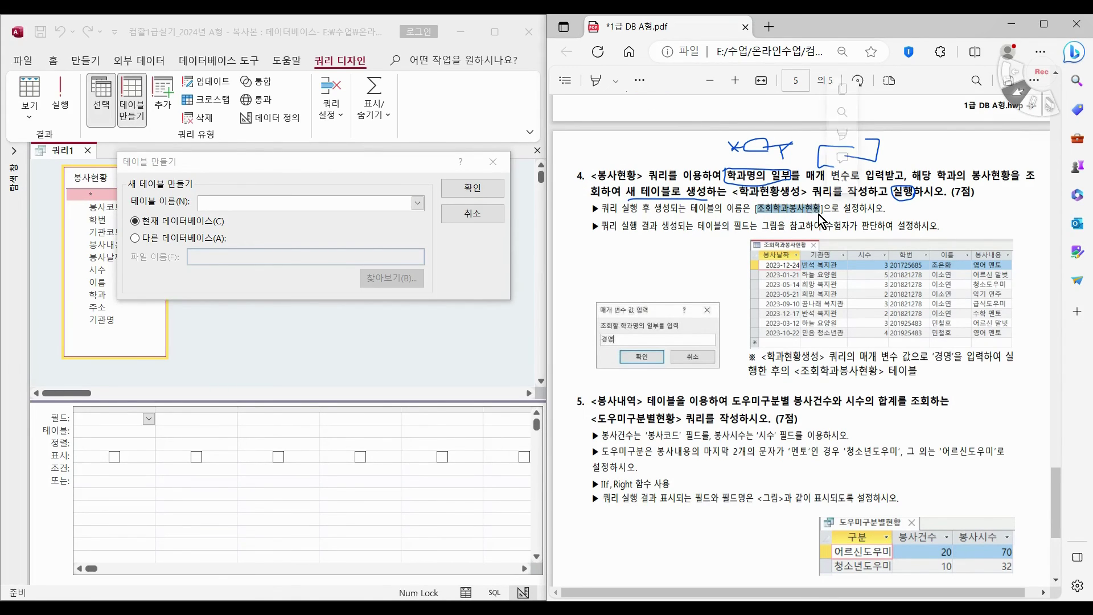
pyautogui.hotkey('ctrl', 'c')
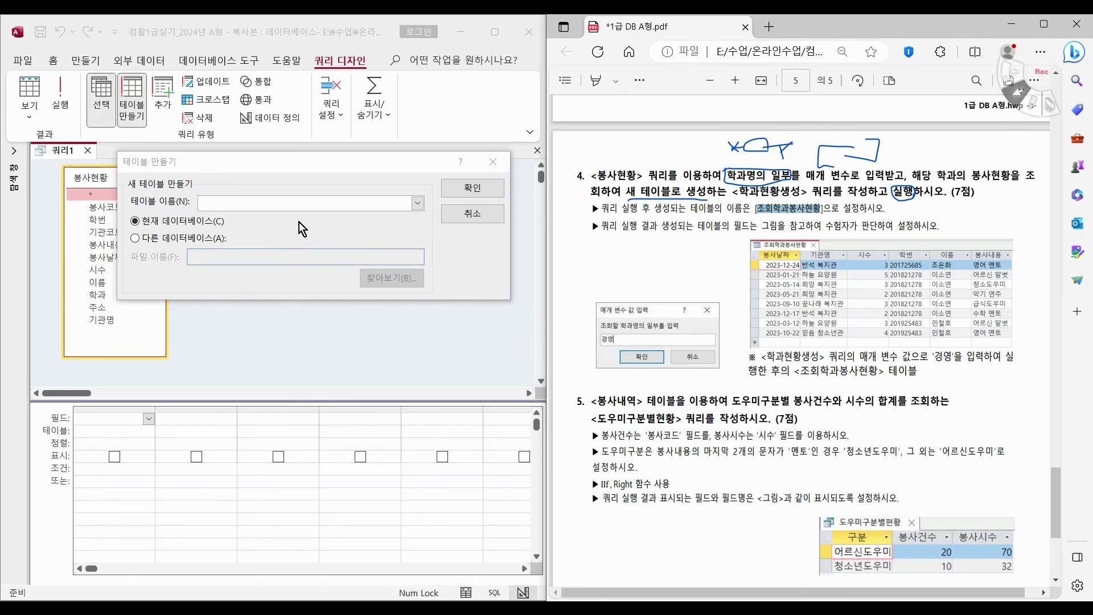
pyautogui.click(296, 204)
pyautogui.hotkey('ctrl', 'v')
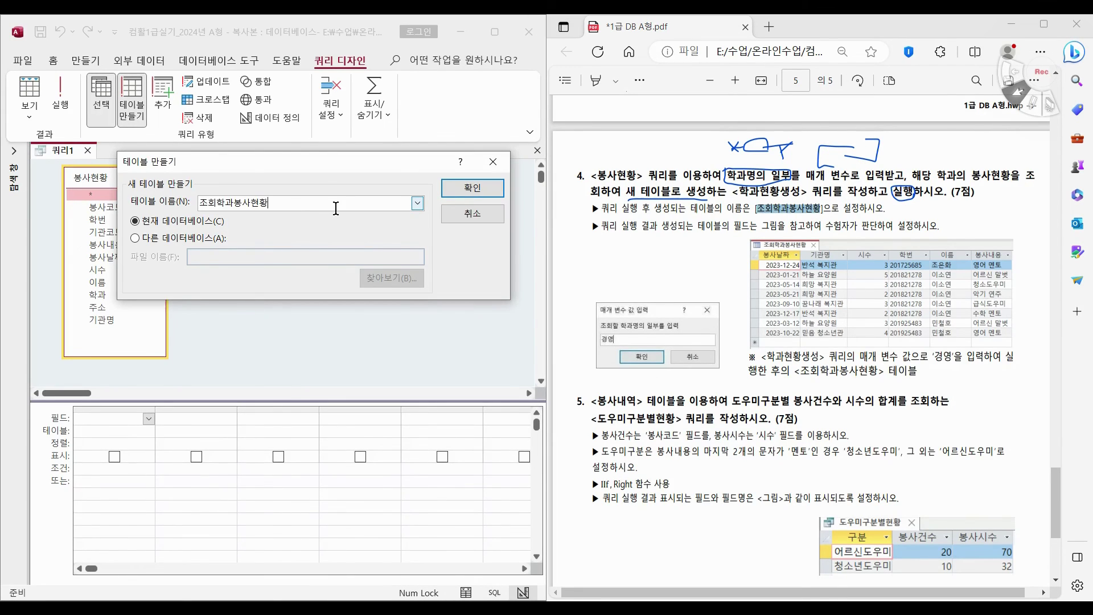
pyautogui.click(461, 202)
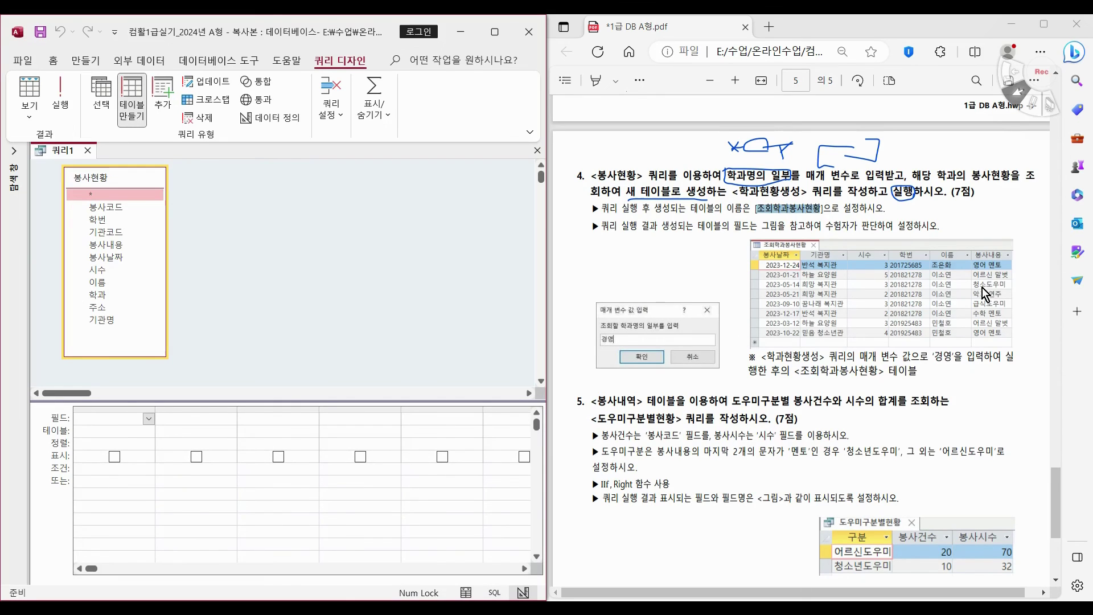
# Step: Add the 봉사날짜, 기관명, 시수, 학번, 이름 and 봉사내용 fields to the query grid in that order
pyautogui.doubleClick(116, 257)
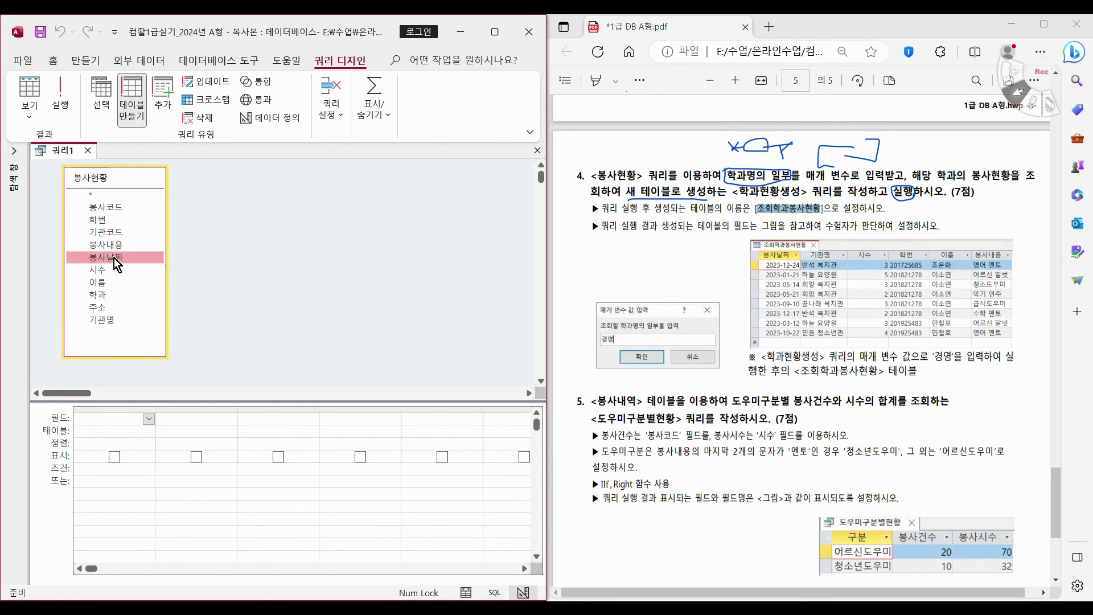
pyautogui.doubleClick(110, 321)
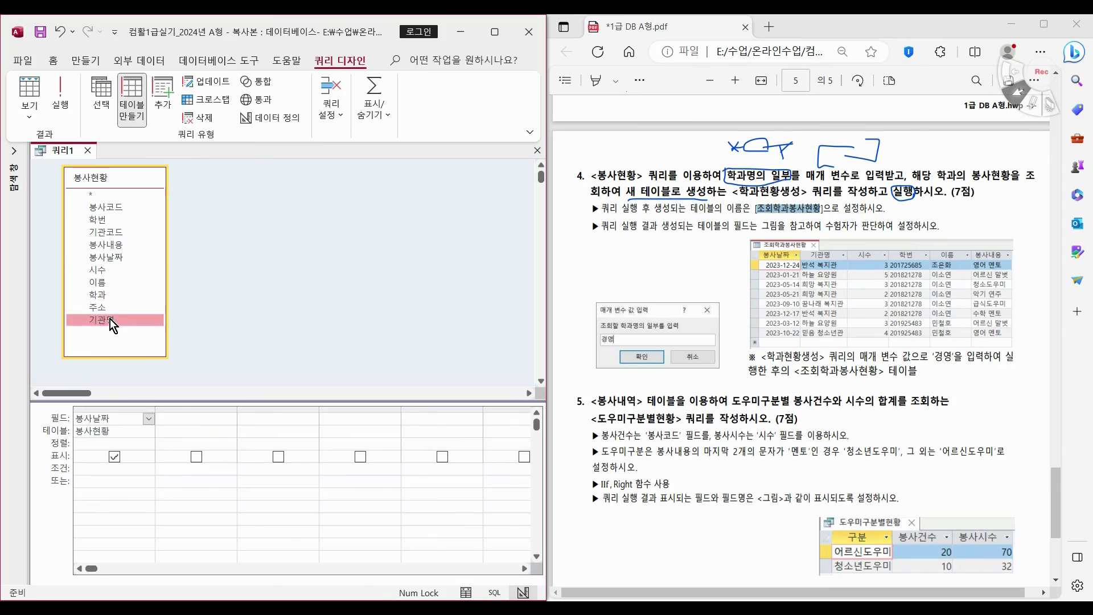
pyautogui.doubleClick(115, 271)
pyautogui.doubleClick(105, 223)
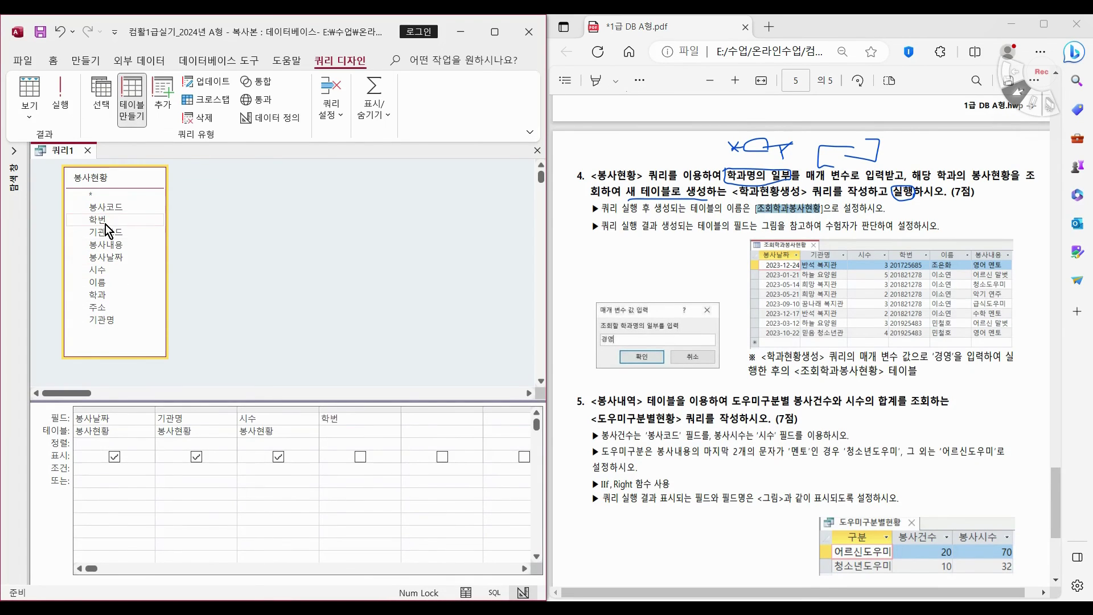
pyautogui.doubleClick(114, 280)
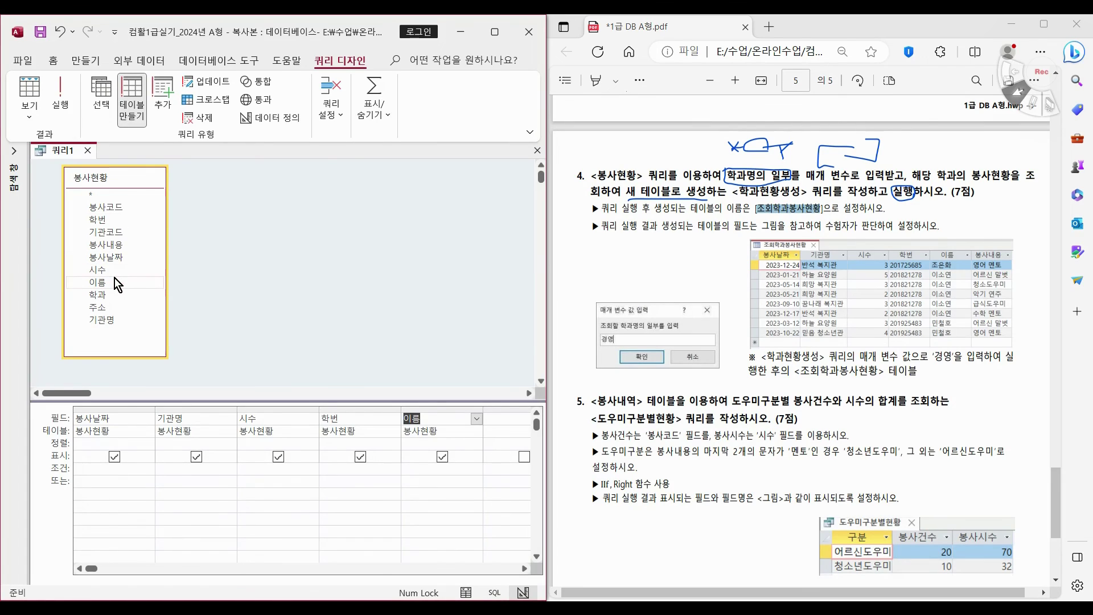
pyautogui.doubleClick(122, 245)
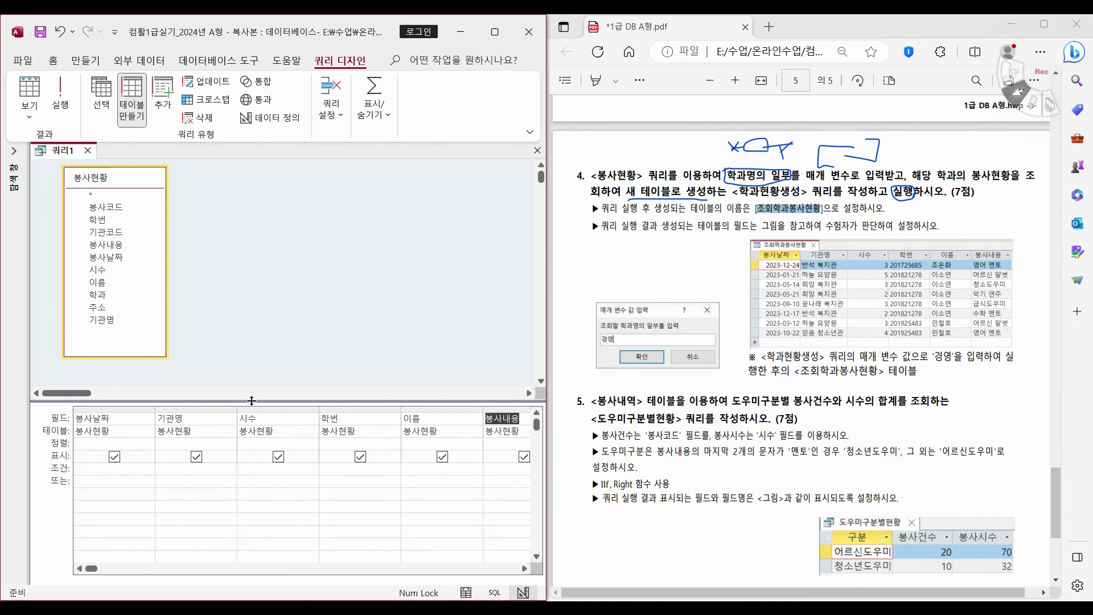
# Step: Add the 학과 field as the last query column and exclude it from the displayed output
pyautogui.doubleClick(103, 297)
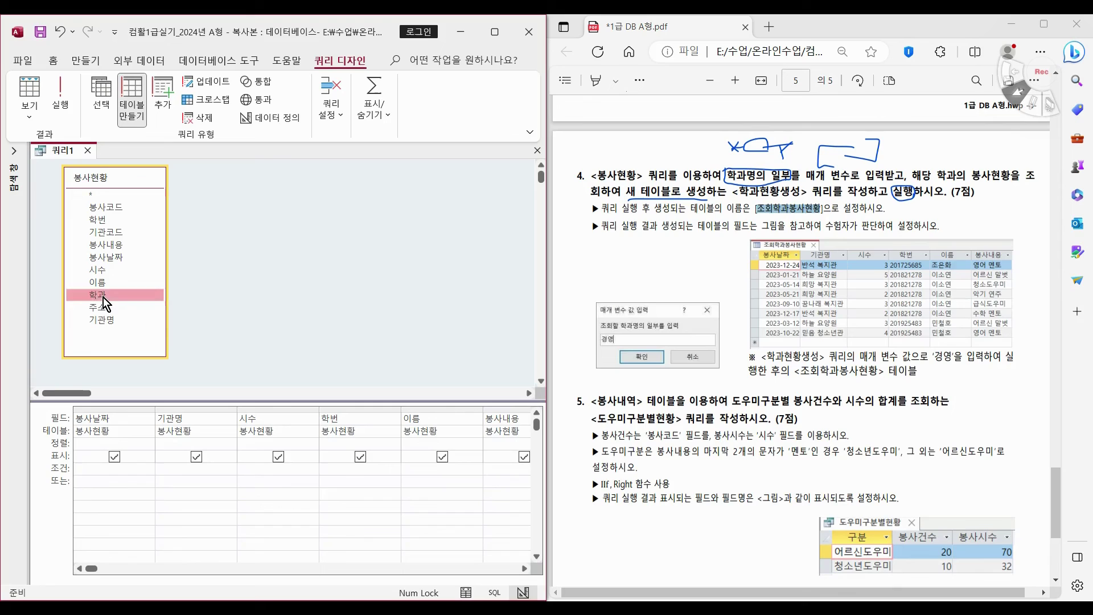
pyautogui.click(526, 568)
pyautogui.click(526, 568)
pyautogui.click(526, 568)
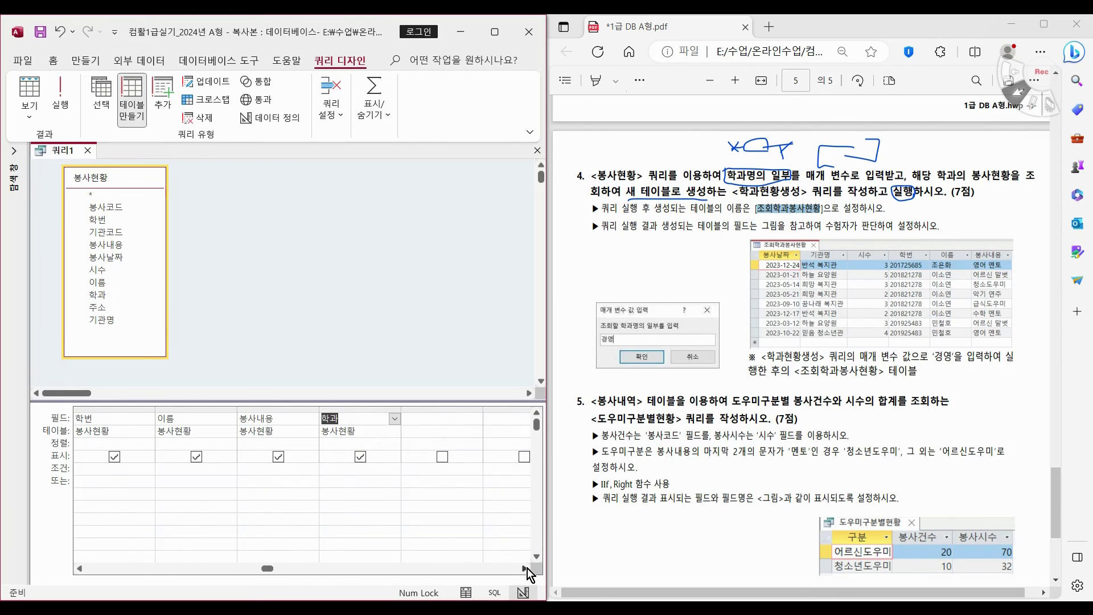
pyautogui.click(361, 457)
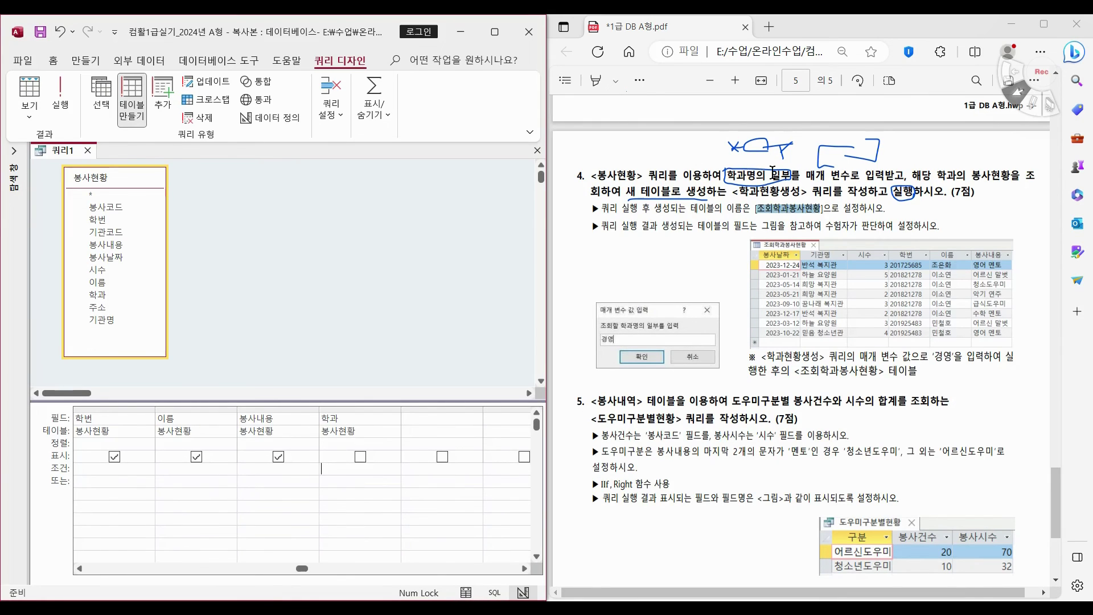
# Step: Copy Like "*" & [조회할 학과명의 일부를 입력] & "*" from the Notepad notes into the 학과 criteria in Access, and minimize Notepad
pyautogui.hotkey('alt', 'Tab')
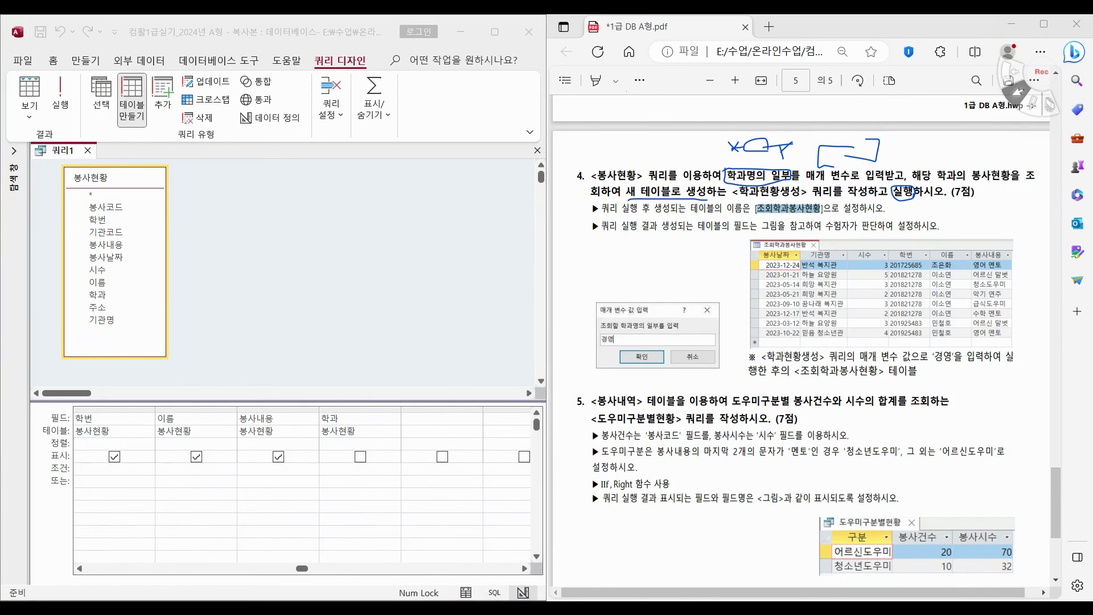
pyautogui.scroll(-2, 190, 268)
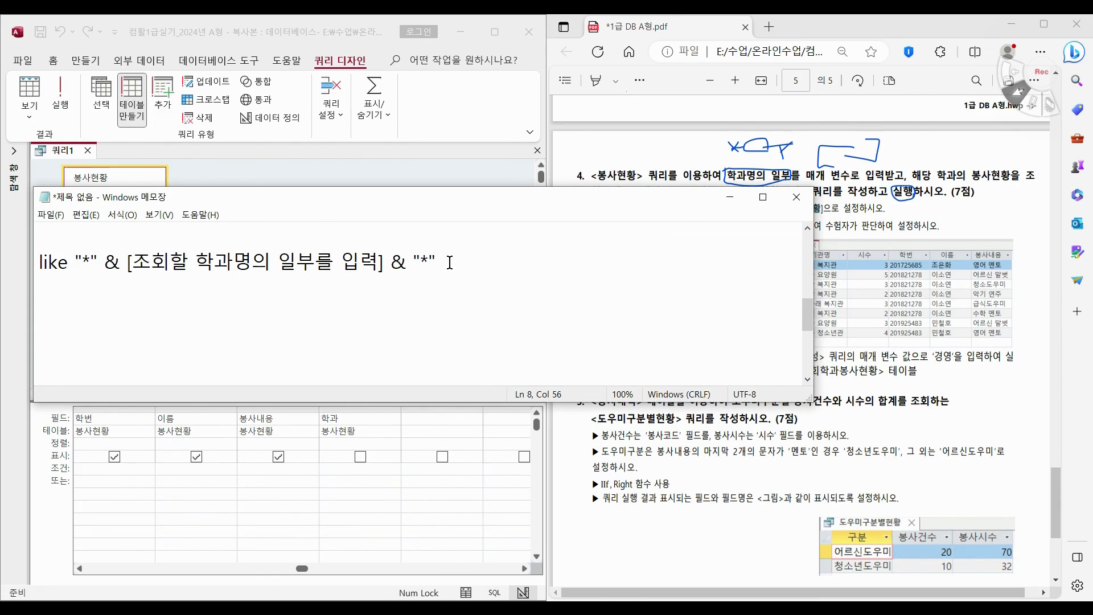
pyautogui.moveTo(449, 262); pyautogui.dragTo(46, 261)
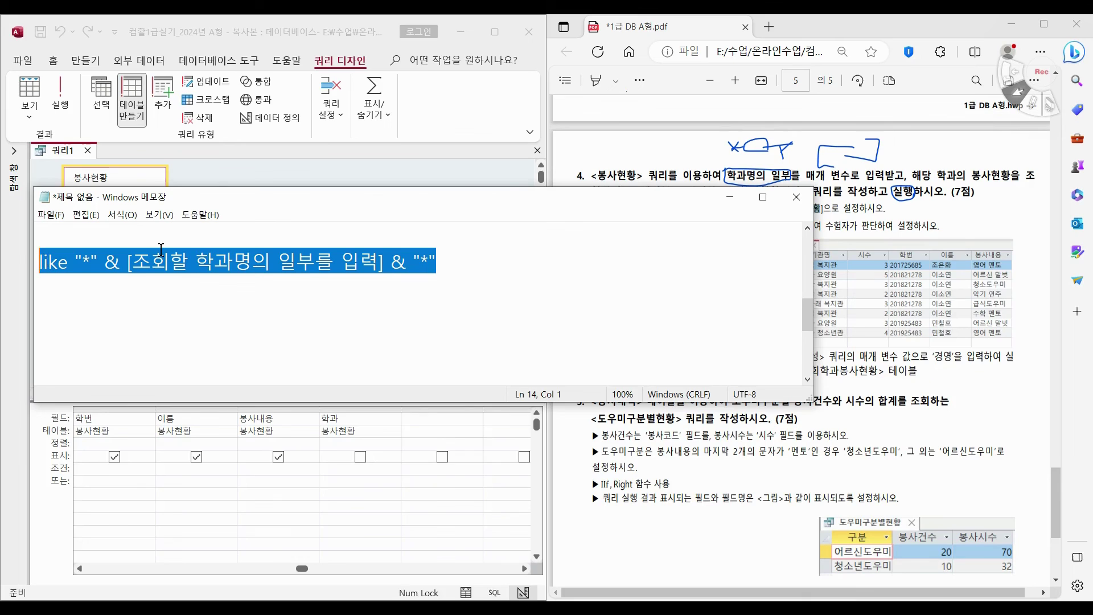
pyautogui.click(370, 473)
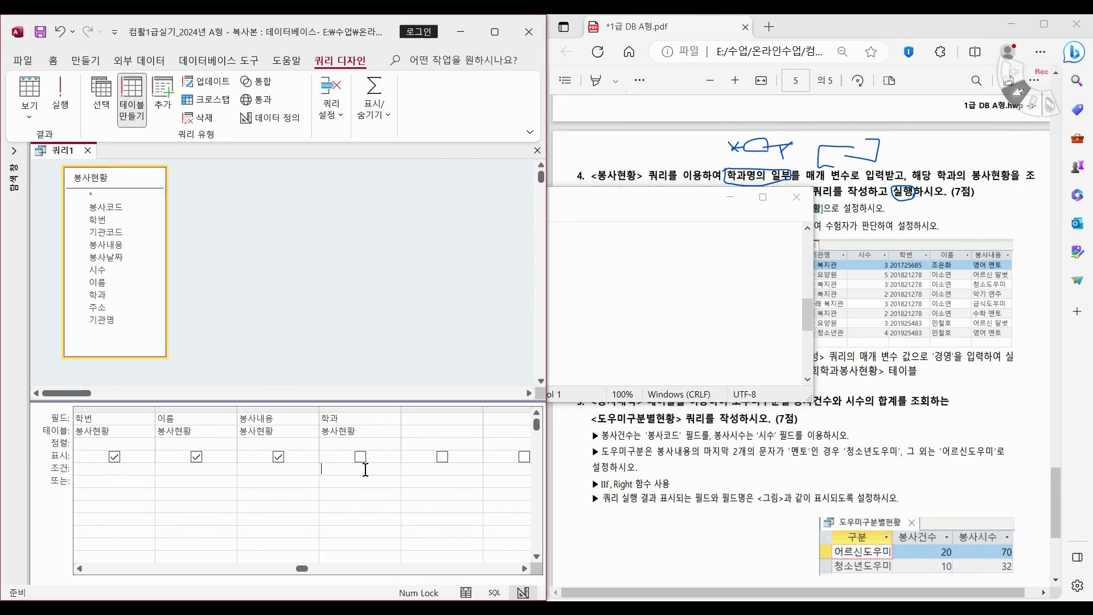
pyautogui.hotkey('ctrl', 'v')
pyautogui.press('Home')
pyautogui.click(735, 219)
pyautogui.click(729, 197)
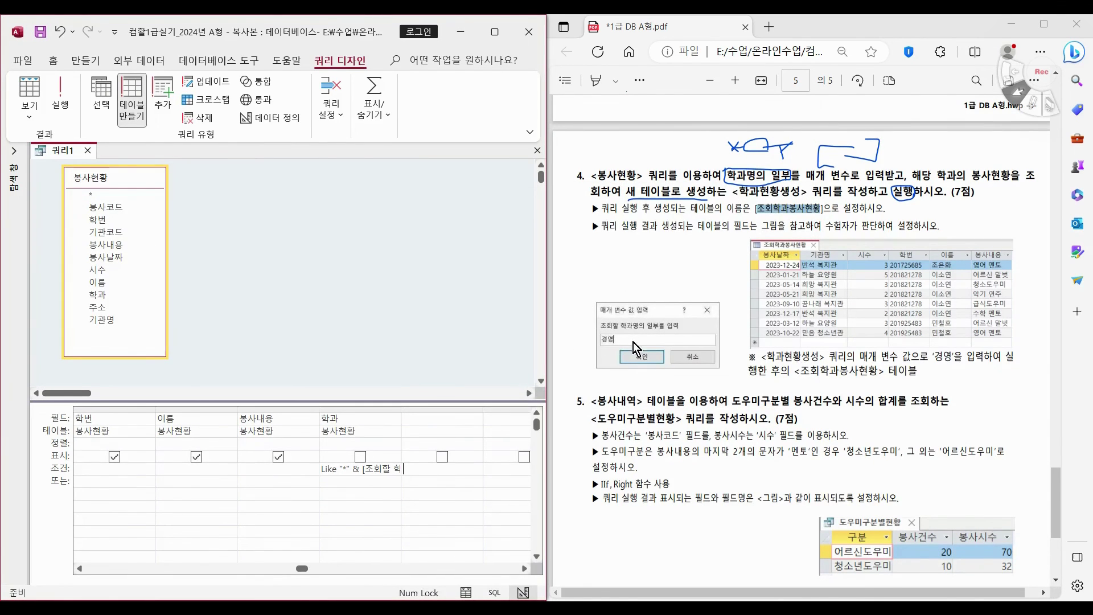
# Step: Preview the query results using 경영 as the department-name parameter, re-entering the parameter if it was mistyped
pyautogui.click(69, 104)
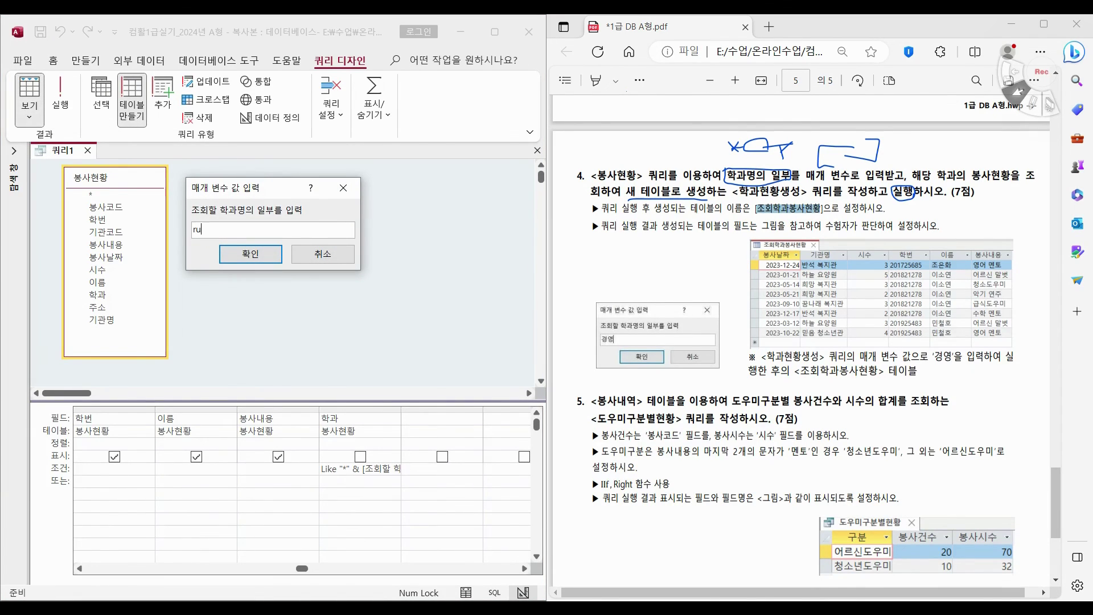
pyautogui.press('Return')
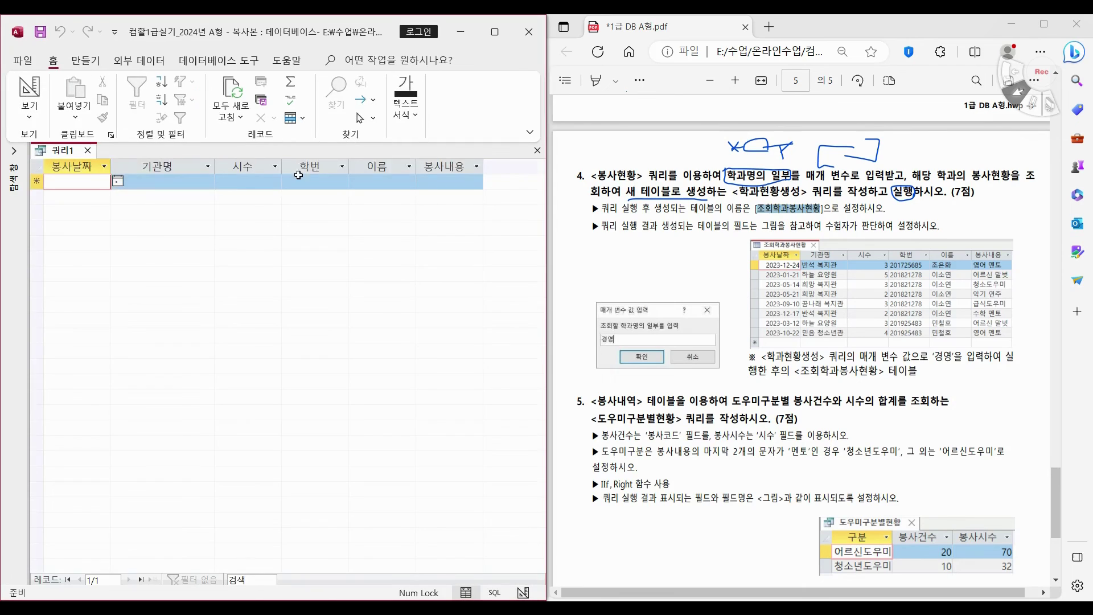
pyautogui.click(29, 94)
pyautogui.click(31, 96)
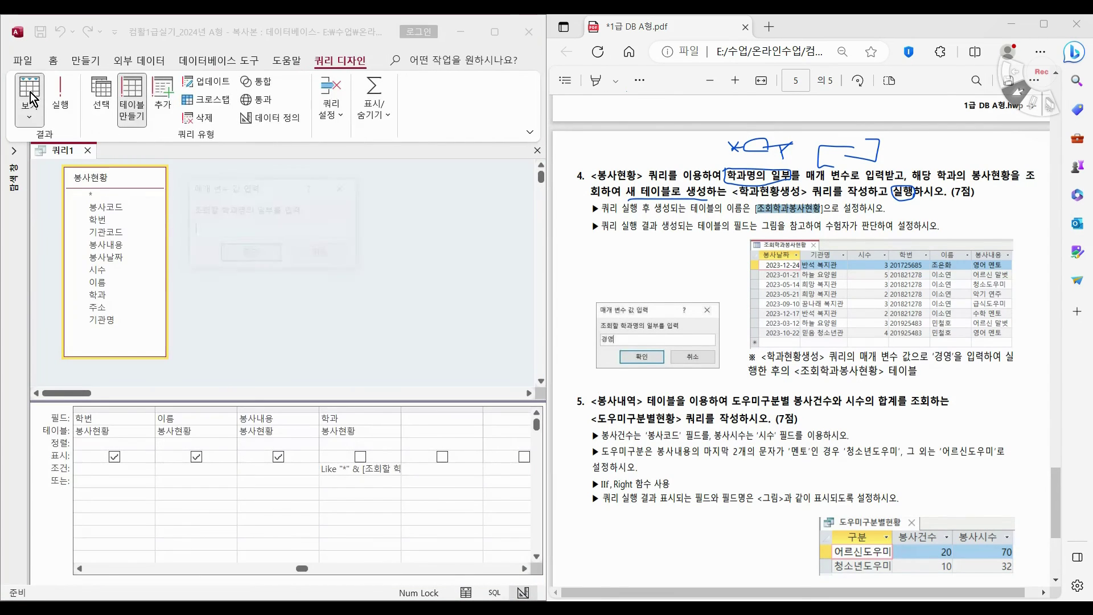
pyautogui.write('겨')
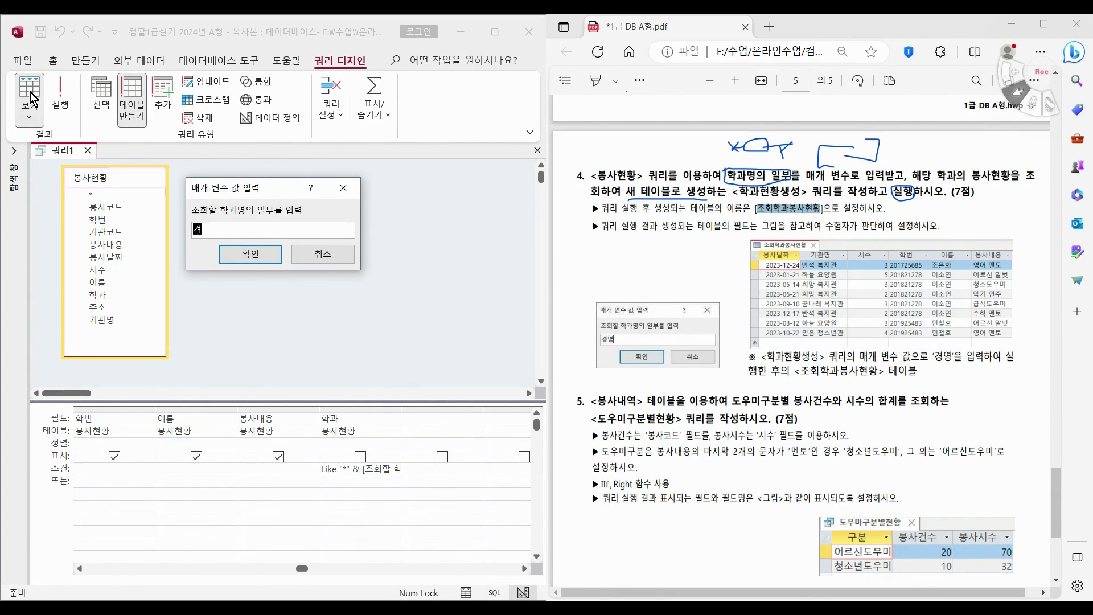
pyautogui.write('ㅇㅇ')
pyautogui.press('Return')
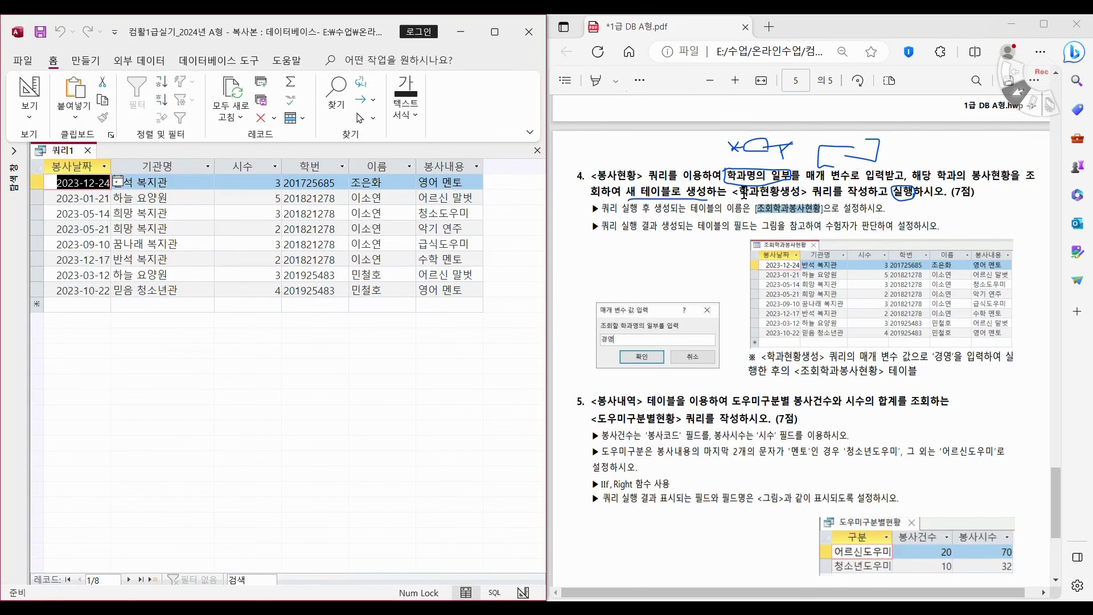
# Step: Save the query as 학과현황생성, copying the name from question 4 in the PDF
pyautogui.moveTo(741, 191); pyautogui.dragTo(784, 200)
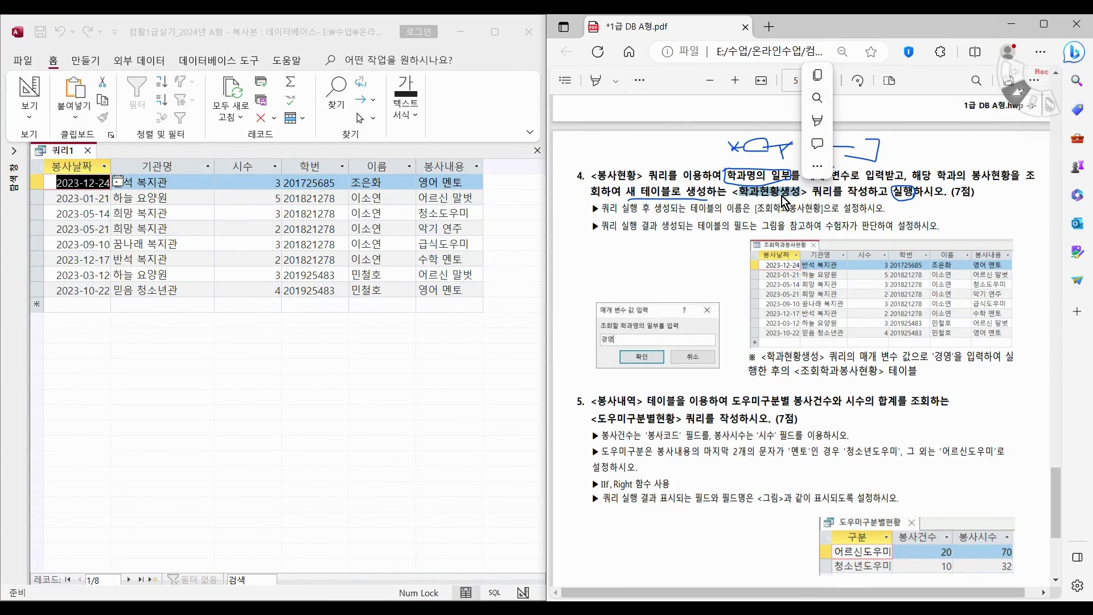
pyautogui.hotkey('ctrl', 'c')
pyautogui.click(99, 198)
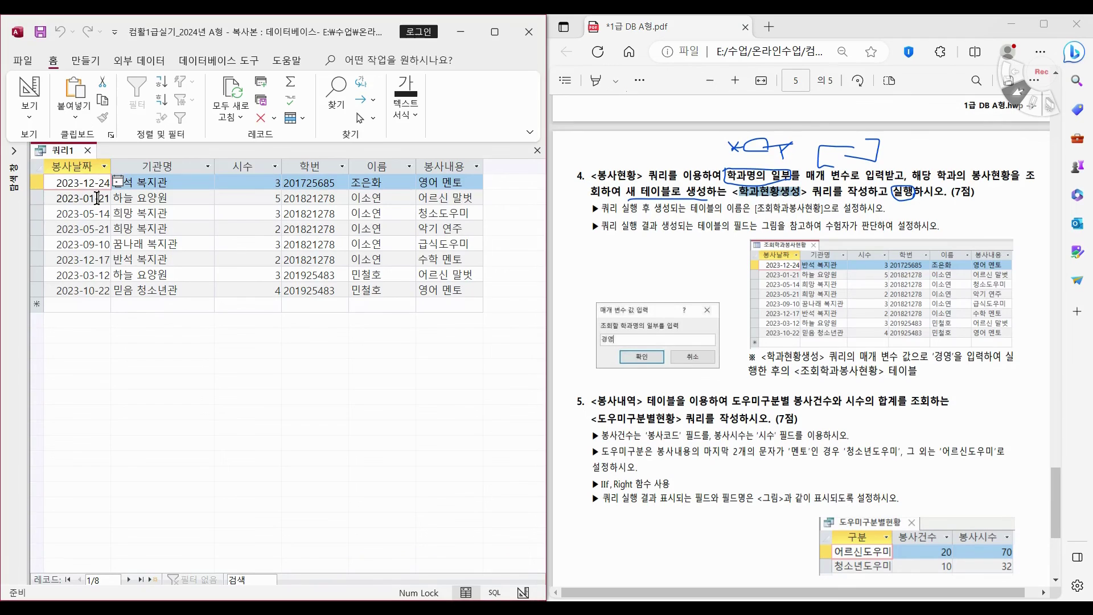
pyautogui.click(40, 32)
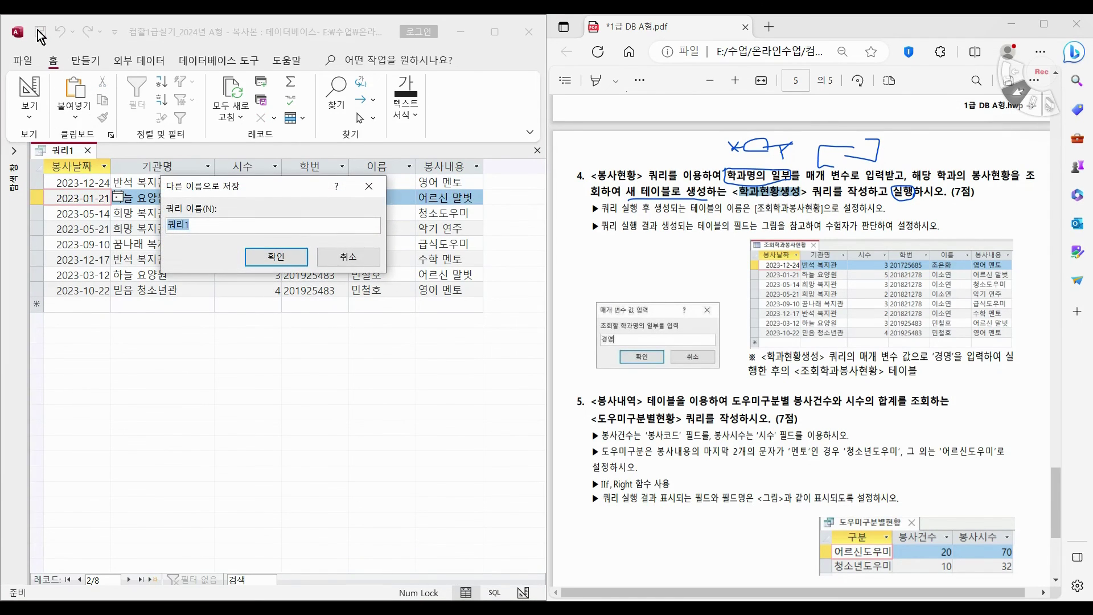
pyautogui.hotkey('ctrl', 'v')
pyautogui.press('Return')
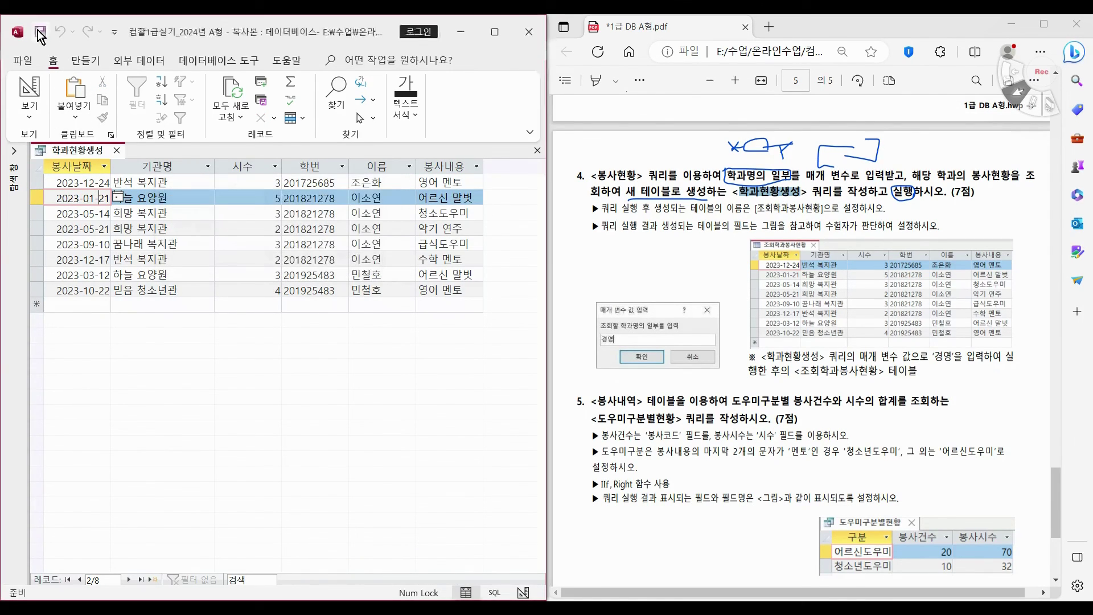
# Step: Return the query to design view, run it with 경영 as the parameter, and confirm creating the new table
pyautogui.click(28, 91)
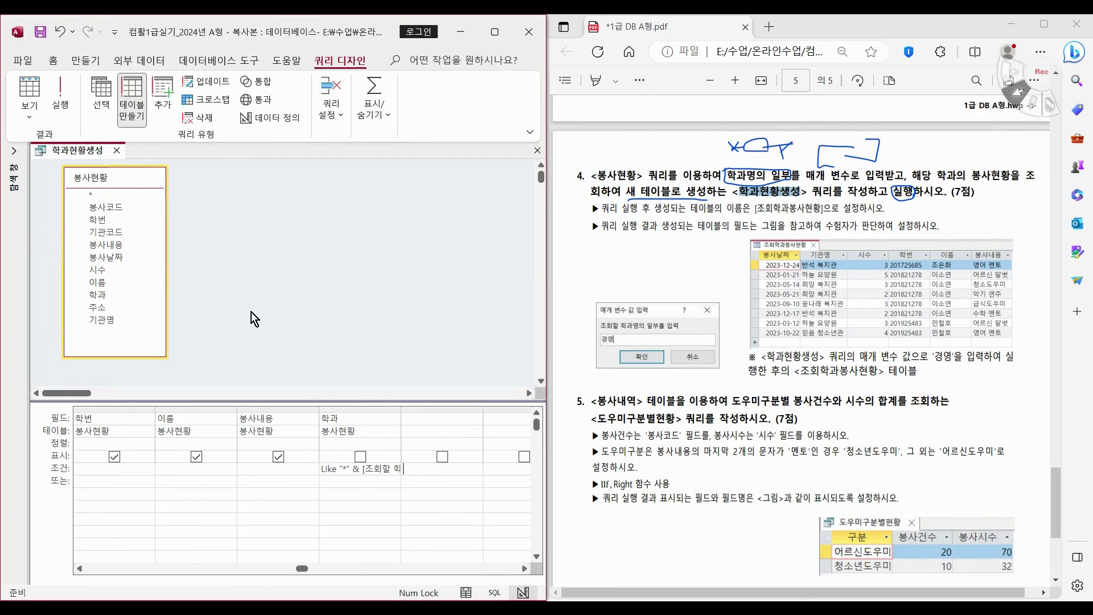
pyautogui.moveTo(757, 209); pyautogui.dragTo(822, 209)
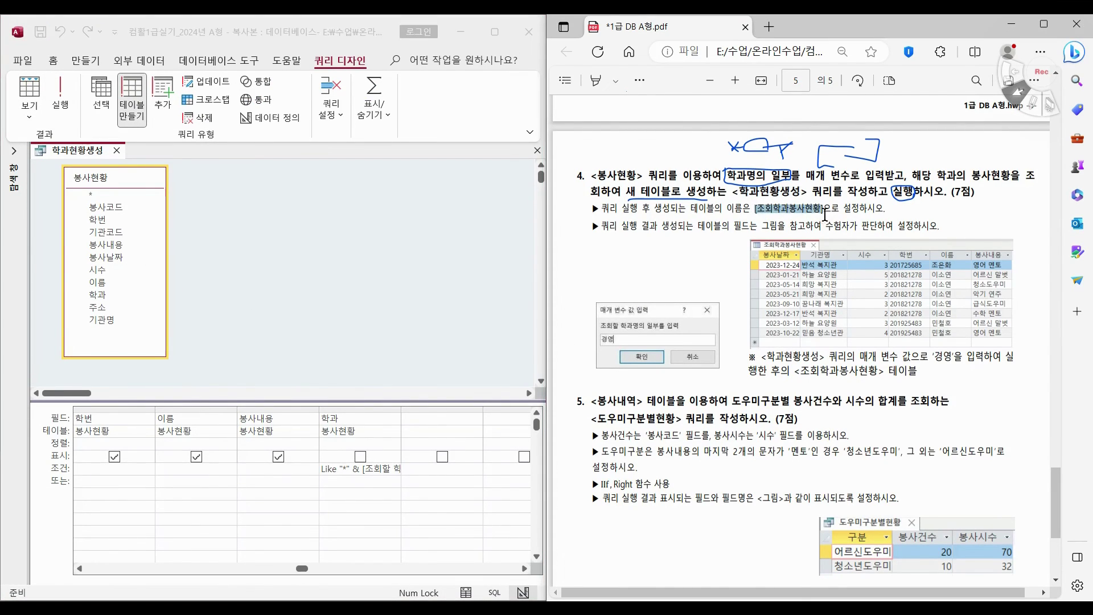
pyautogui.hotkey('ctrl', 'c')
pyautogui.click(60, 97)
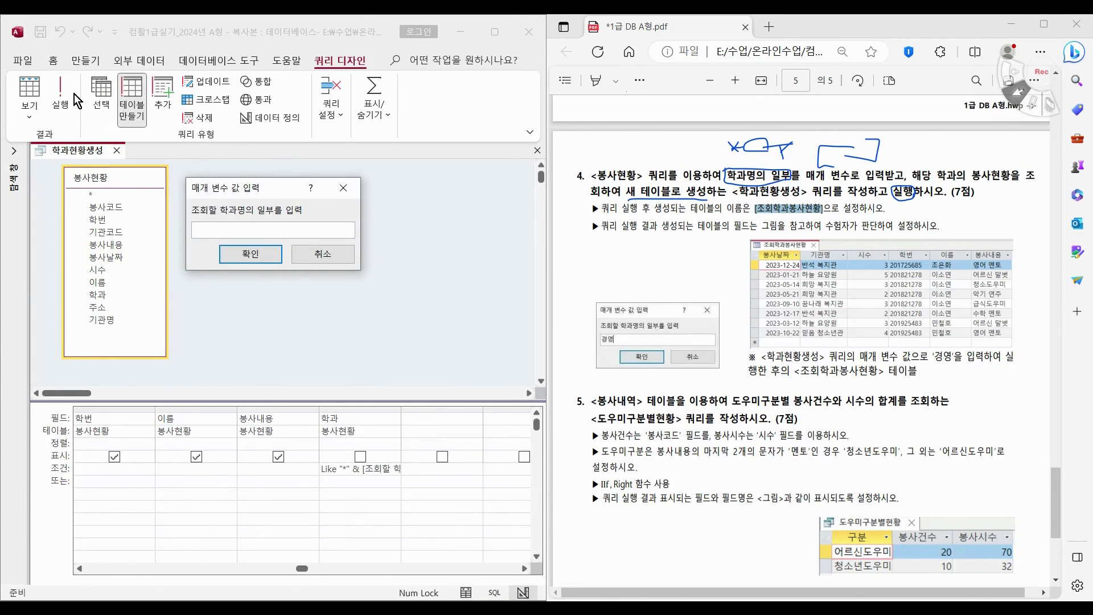
pyautogui.write('겨ㅇㅇ')
pyautogui.press('Return')
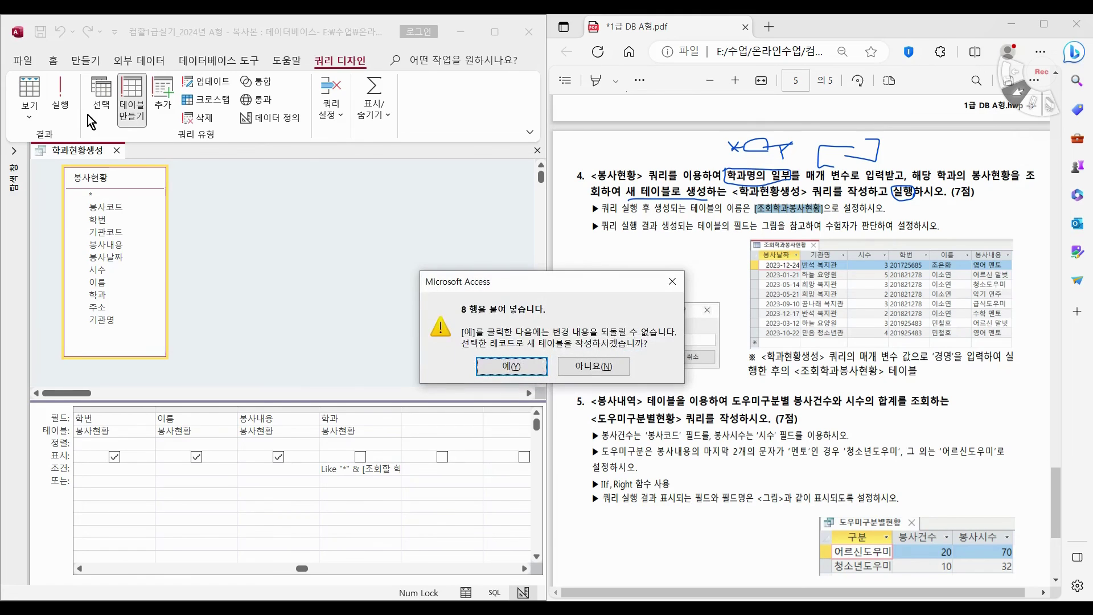
pyautogui.click(525, 365)
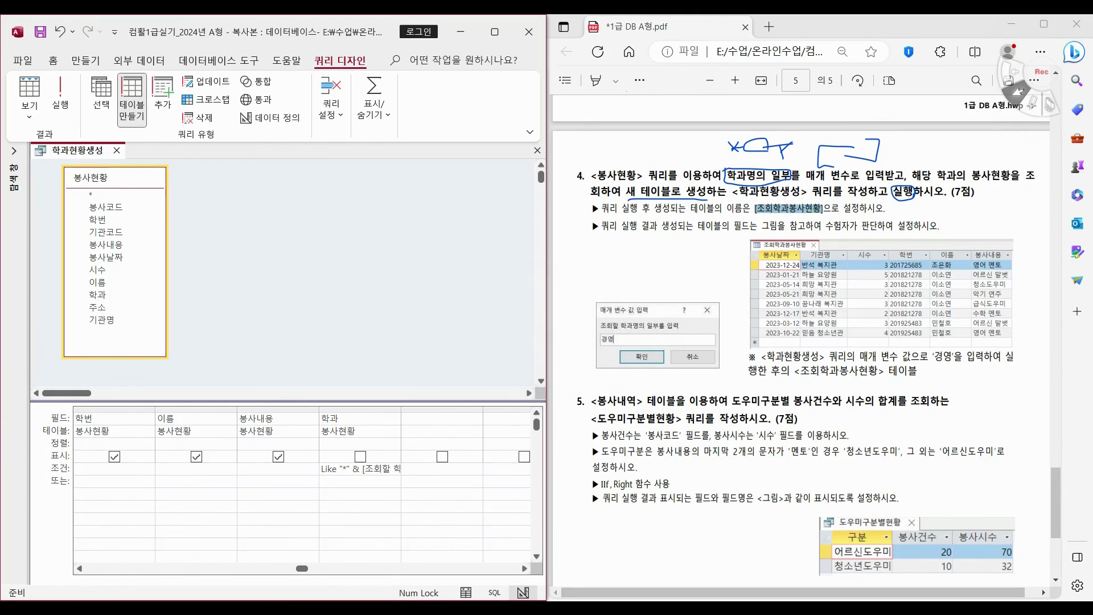
# Step: Open the 조회학과봉사현황 table to check its records, and close both it and the 학과현황생성 query
pyautogui.click(13, 150)
pyautogui.click(57, 259)
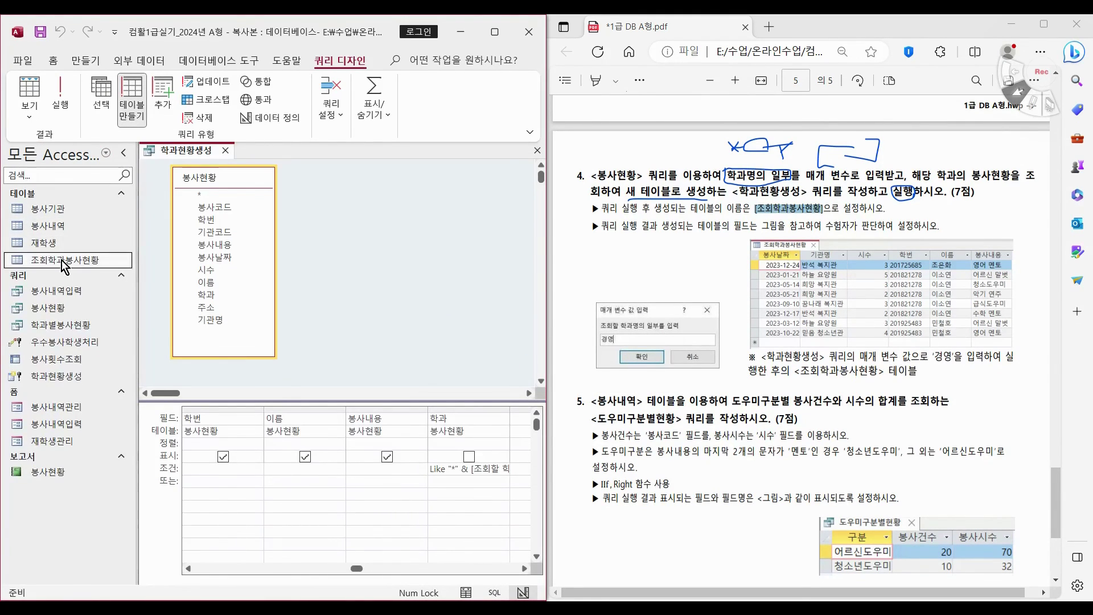
pyautogui.doubleClick(55, 259)
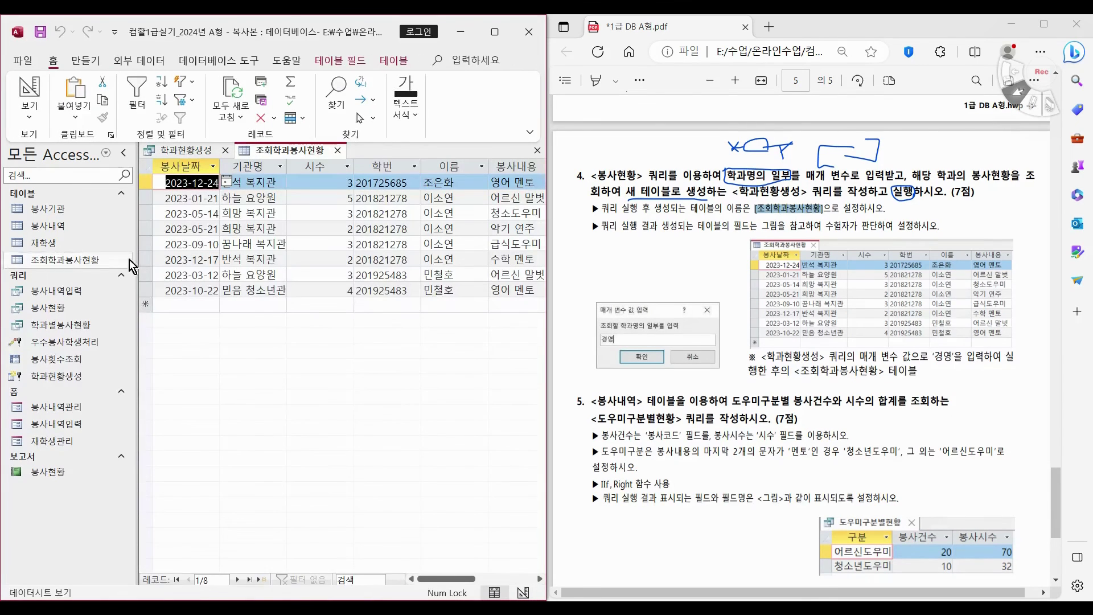
pyautogui.click(338, 150)
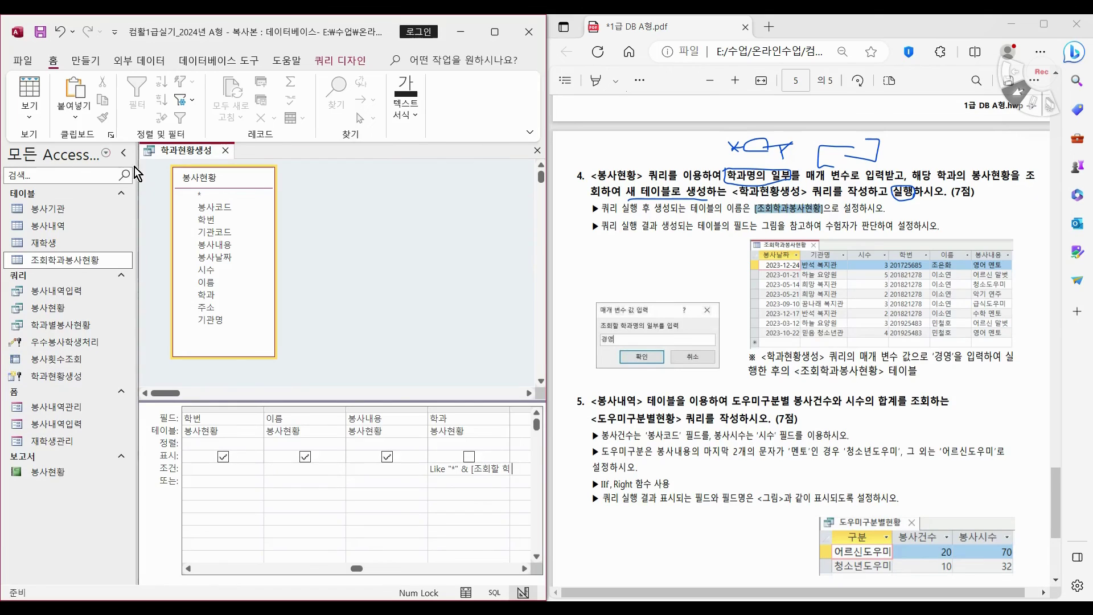
pyautogui.click(124, 154)
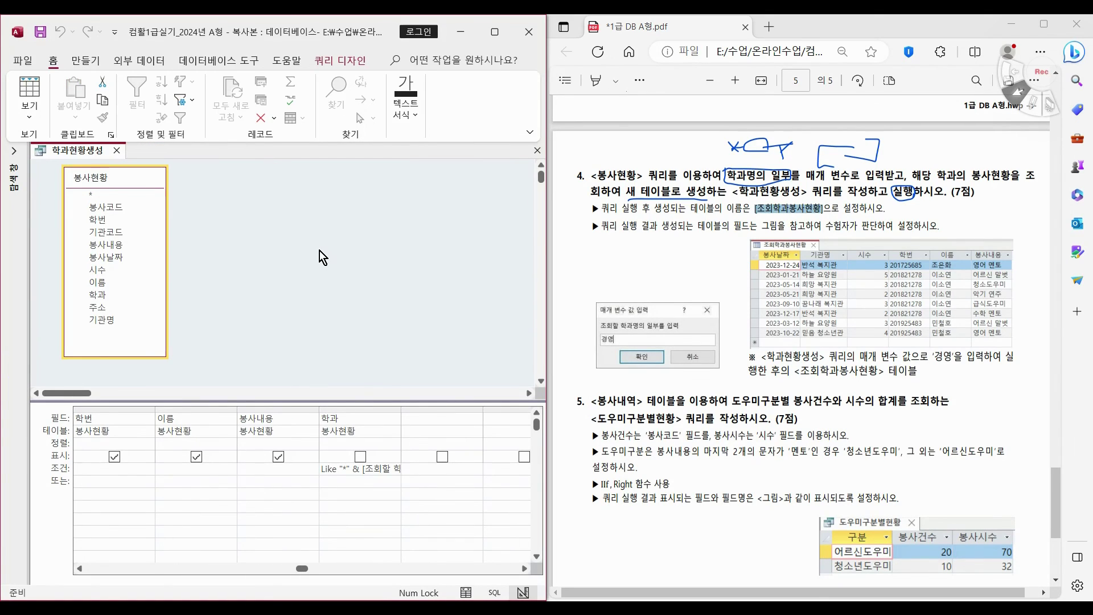
pyautogui.click(537, 151)
# Step: Draw a Σ symbol in the blank area below question 5 in the PDF to illustrate 시수의 합계
pyautogui.scroll(-2, 655, 321)
pyautogui.scroll(-2, 655, 322)
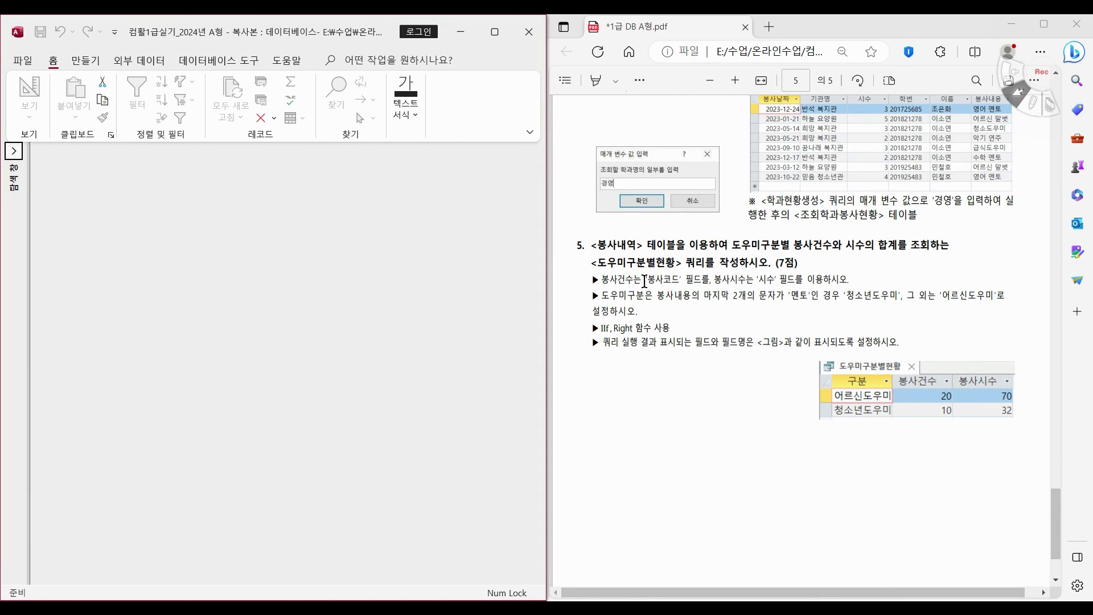
pyautogui.scroll(-2, 645, 281)
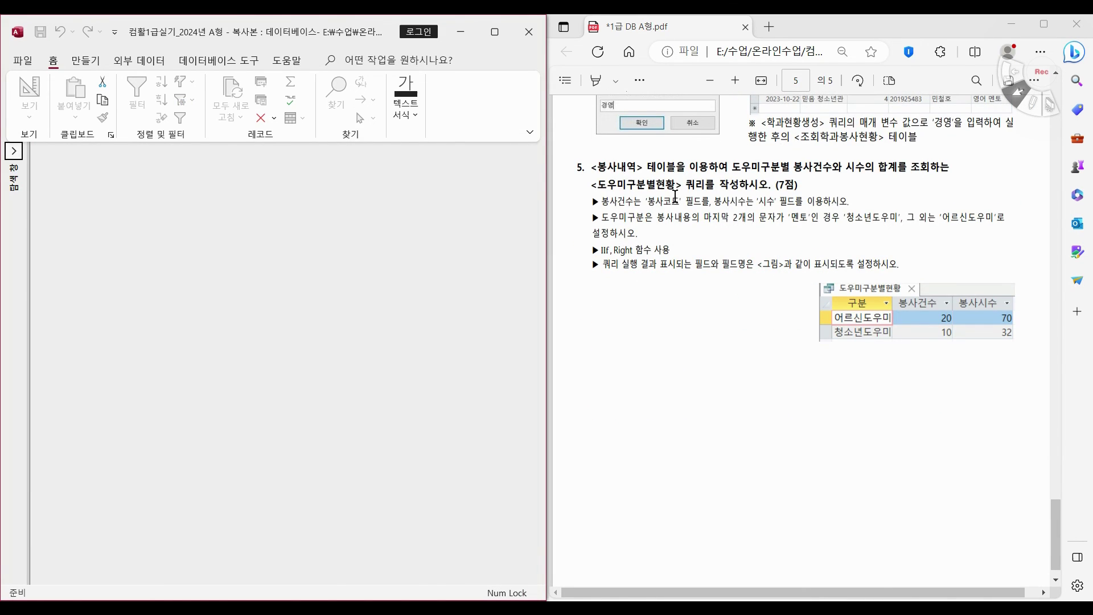
pyautogui.moveTo(848, 167); pyautogui.dragTo(907, 168)
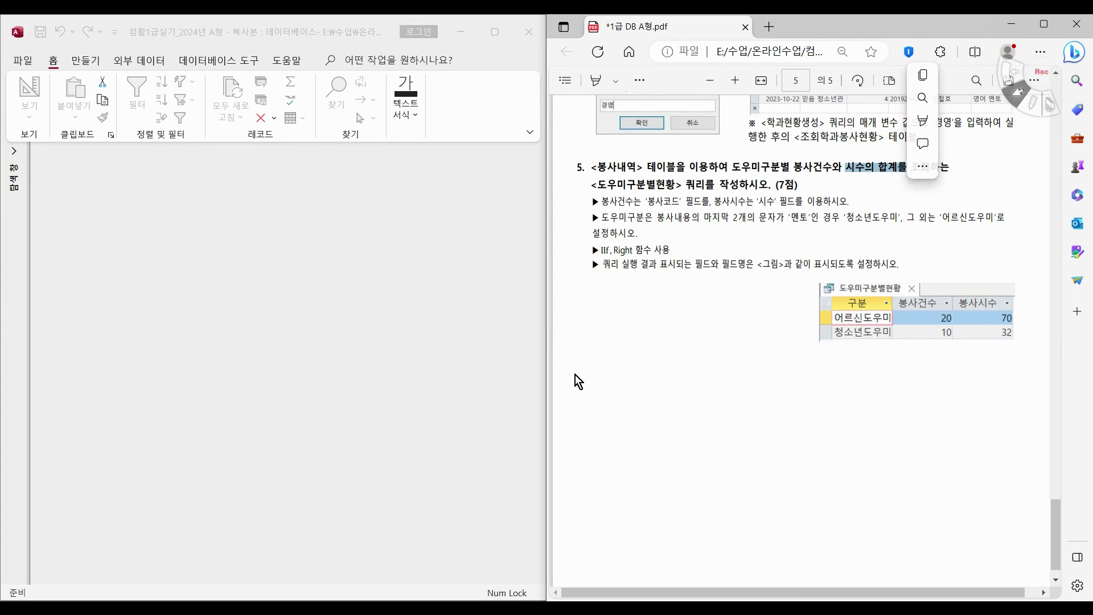
pyautogui.click(643, 79)
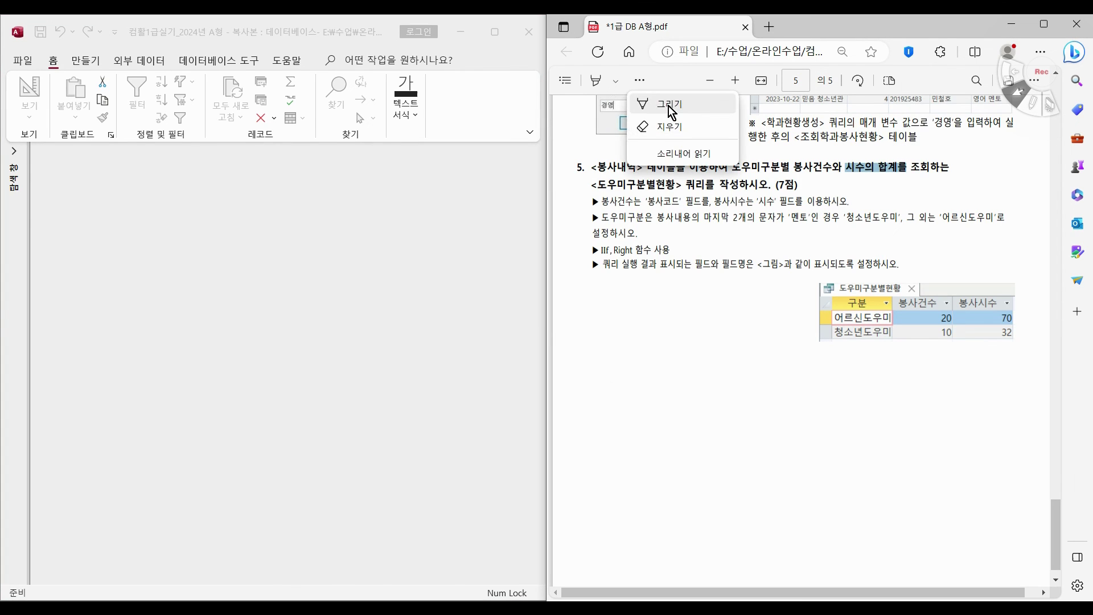
pyautogui.click(643, 103)
pyautogui.moveTo(655, 312)
pyautogui.mouseDown()
pyautogui.moveTo(713, 308)
pyautogui.moveTo(710, 352)
pyautogui.mouseUp()
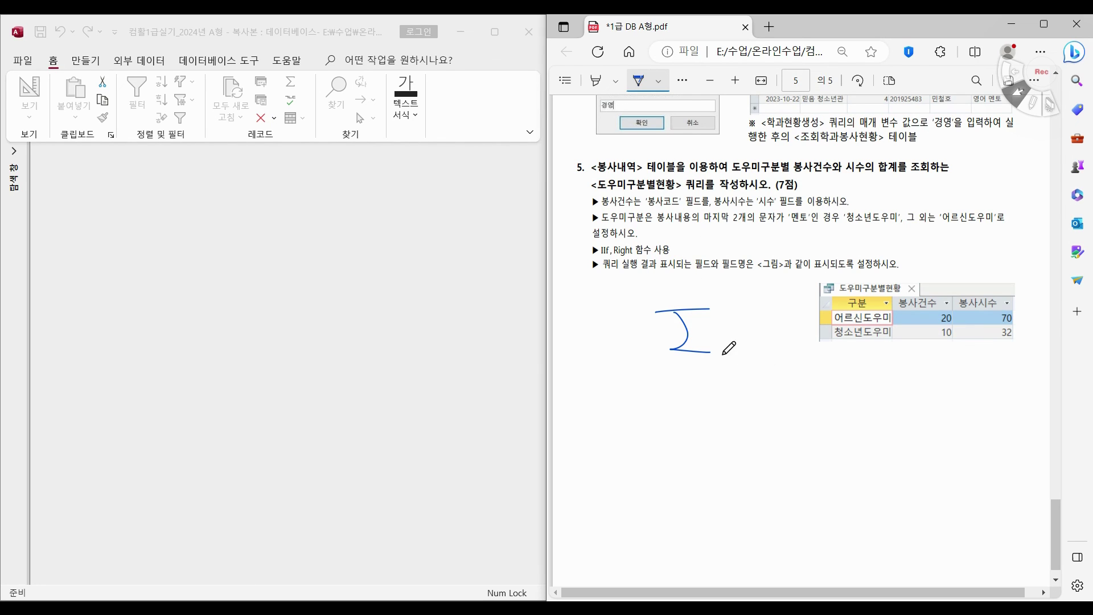
# Step: Create a new design-view query in Access based on the 봉사내역 table, and enlarge its field list to show all fields
pyautogui.click(85, 62)
pyautogui.click(246, 105)
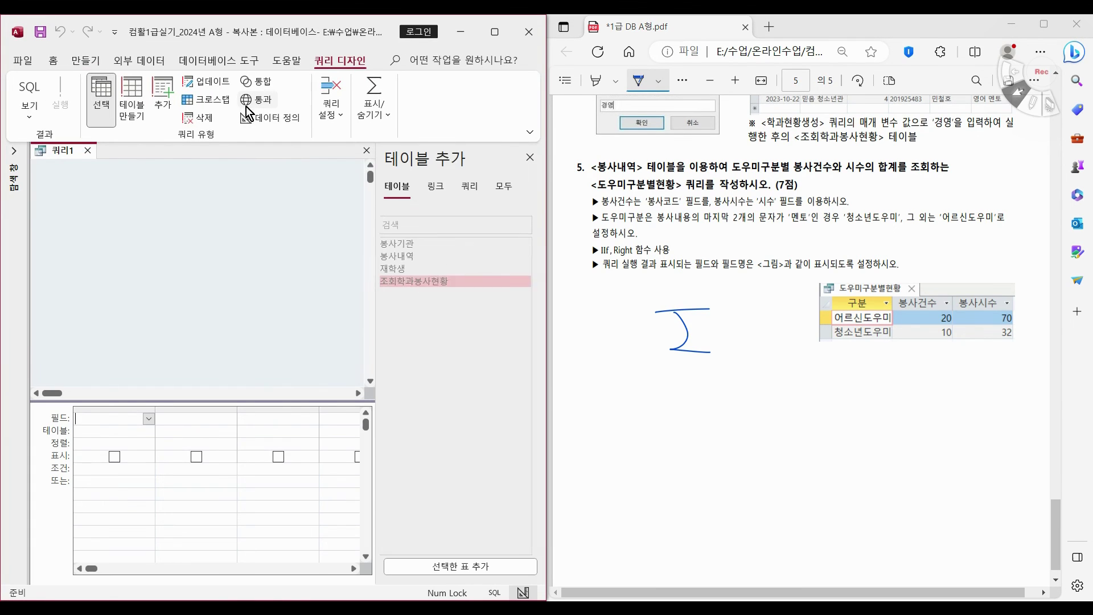
pyautogui.doubleClick(414, 256)
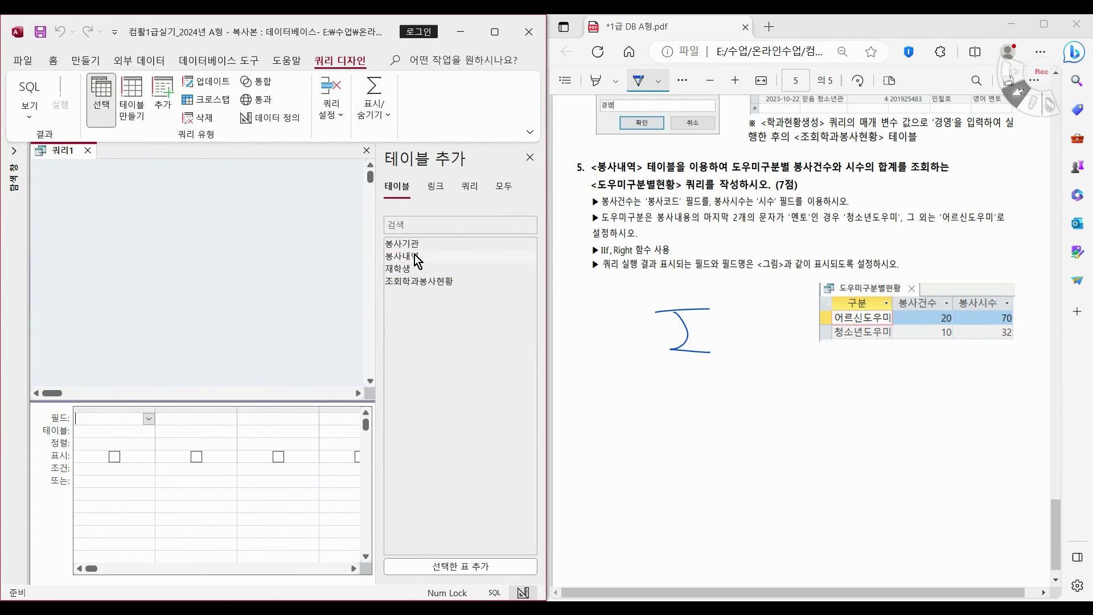
pyautogui.click(529, 161)
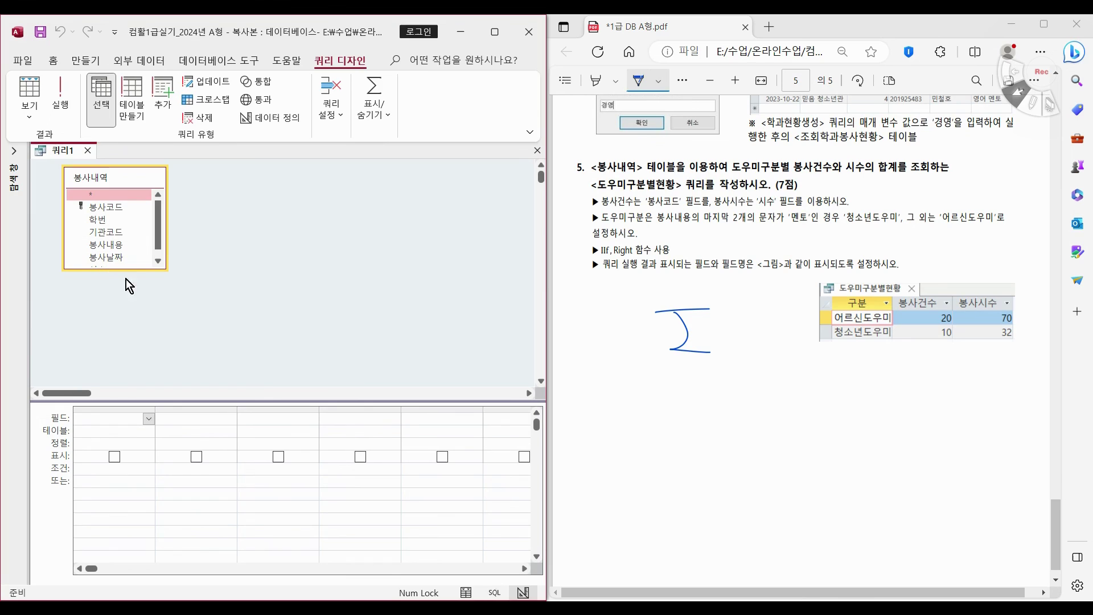
pyautogui.moveTo(131, 269); pyautogui.dragTo(133, 323)
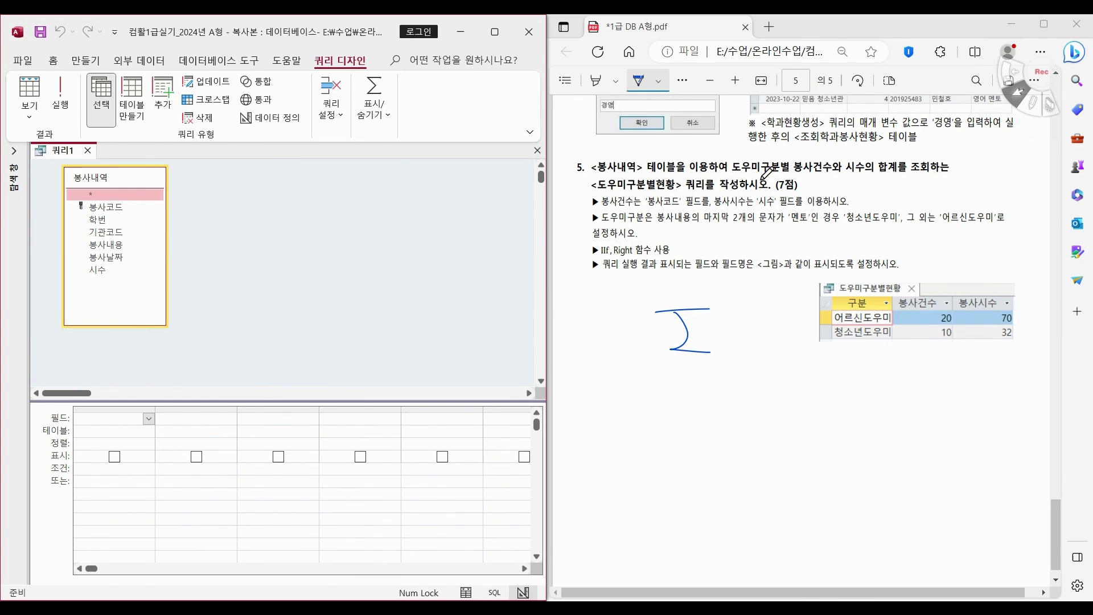
# Step: Mark up question 5 in the PDF: box 도우미구분별, circle the 구분 column, and underline the 봉사건수, 시수 and 멘토 conditions
pyautogui.moveTo(730, 177)
pyautogui.mouseDown()
pyautogui.moveTo(791, 180)
pyautogui.moveTo(758, 151)
pyautogui.moveTo(732, 178)
pyautogui.mouseUp()
pyautogui.moveTo(873, 375)
pyautogui.mouseDown()
pyautogui.moveTo(871, 266)
pyautogui.moveTo(849, 370)
pyautogui.mouseUp()
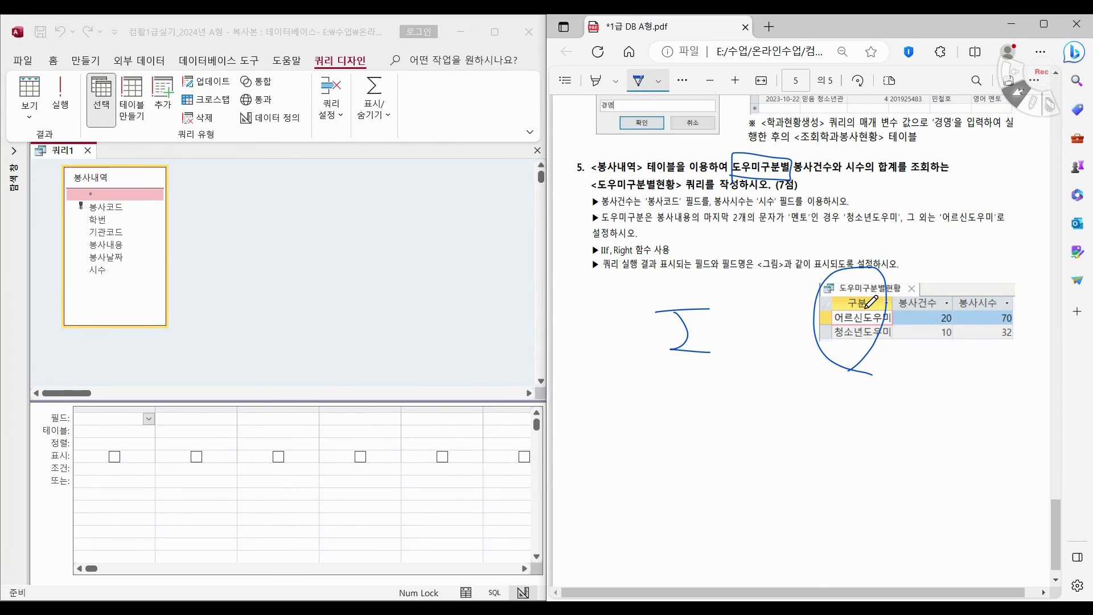
pyautogui.moveTo(862, 291)
pyautogui.mouseDown()
pyautogui.moveTo(842, 299)
pyautogui.moveTo(856, 308)
pyautogui.mouseUp()
pyautogui.moveTo(800, 172); pyautogui.dragTo(898, 175)
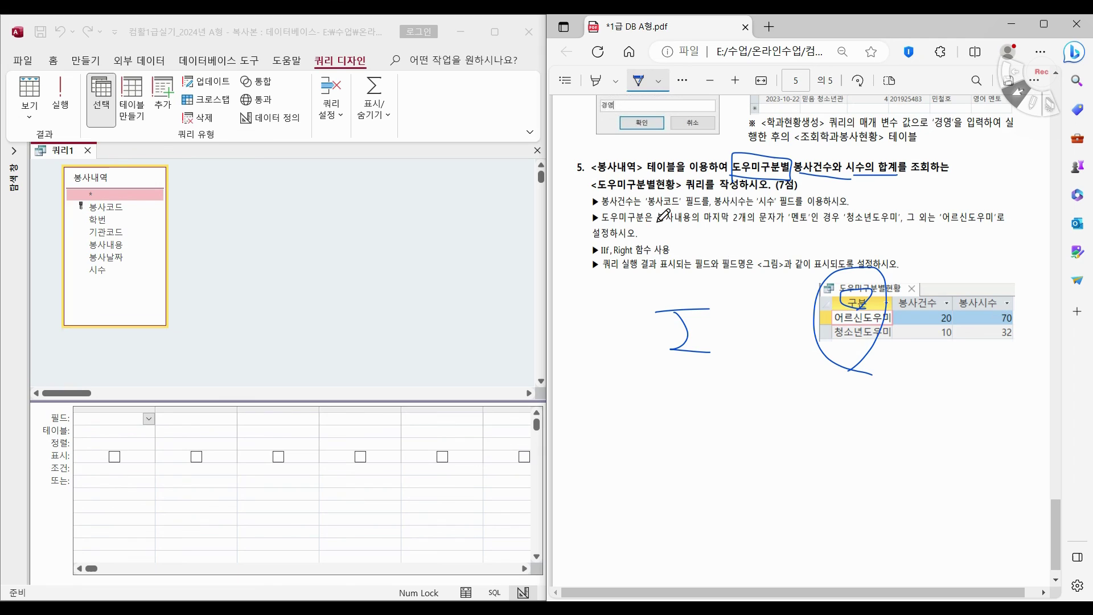
pyautogui.moveTo(594, 210); pyautogui.dragTo(785, 209)
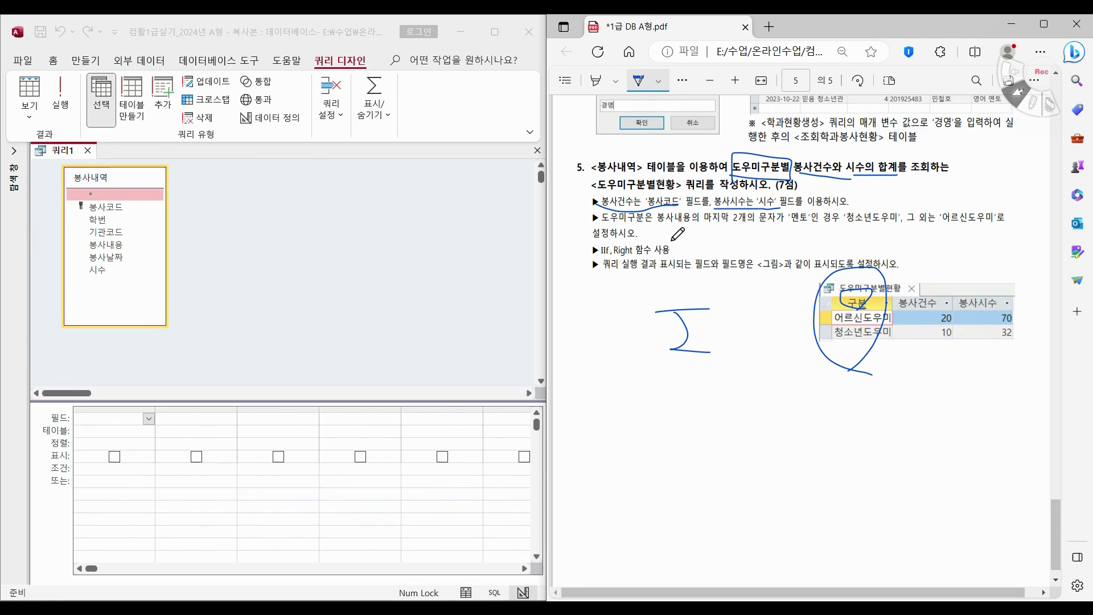
pyautogui.moveTo(656, 223); pyautogui.dragTo(997, 223)
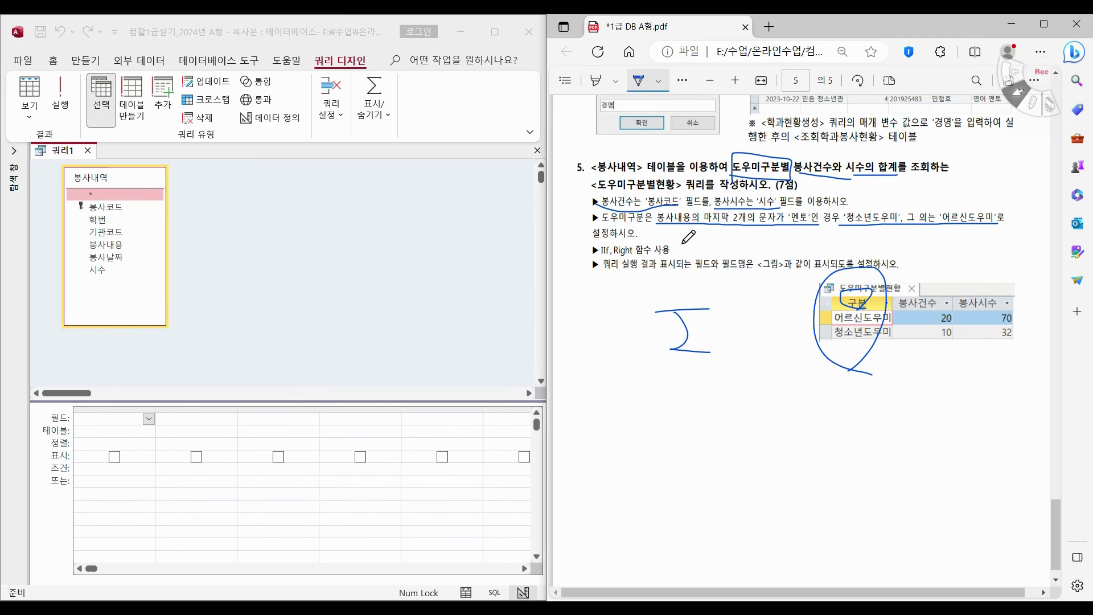
# Step: Review the iif(right(봉사내용,2)="멘토","청소년도우미","어르신도우미") expression in the Notepad notes and copy it
pyautogui.click(626, 609)
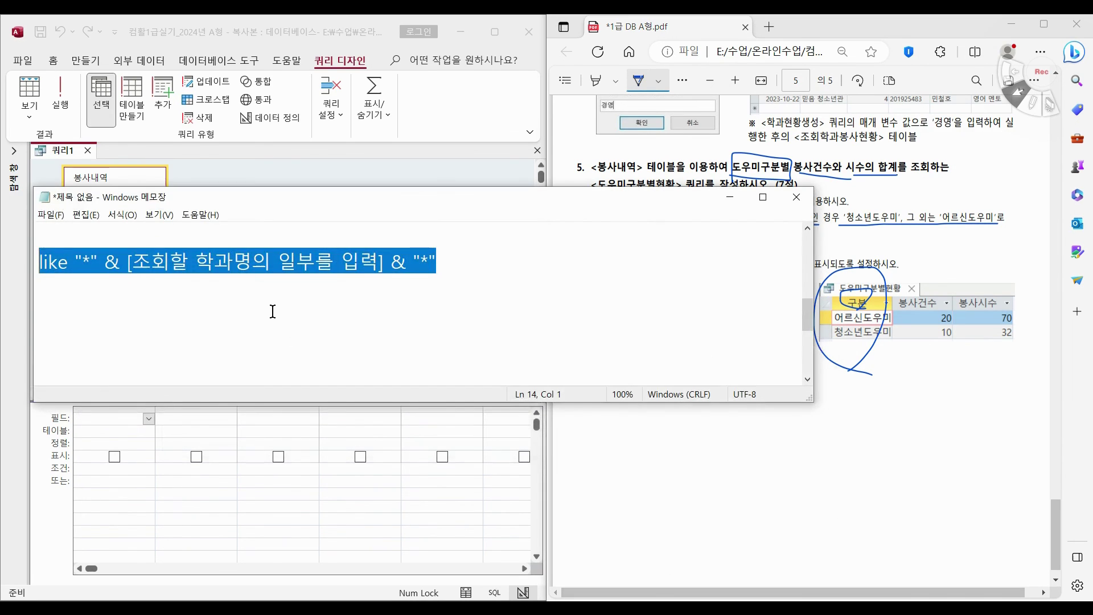
pyautogui.scroll(-2, 272, 312)
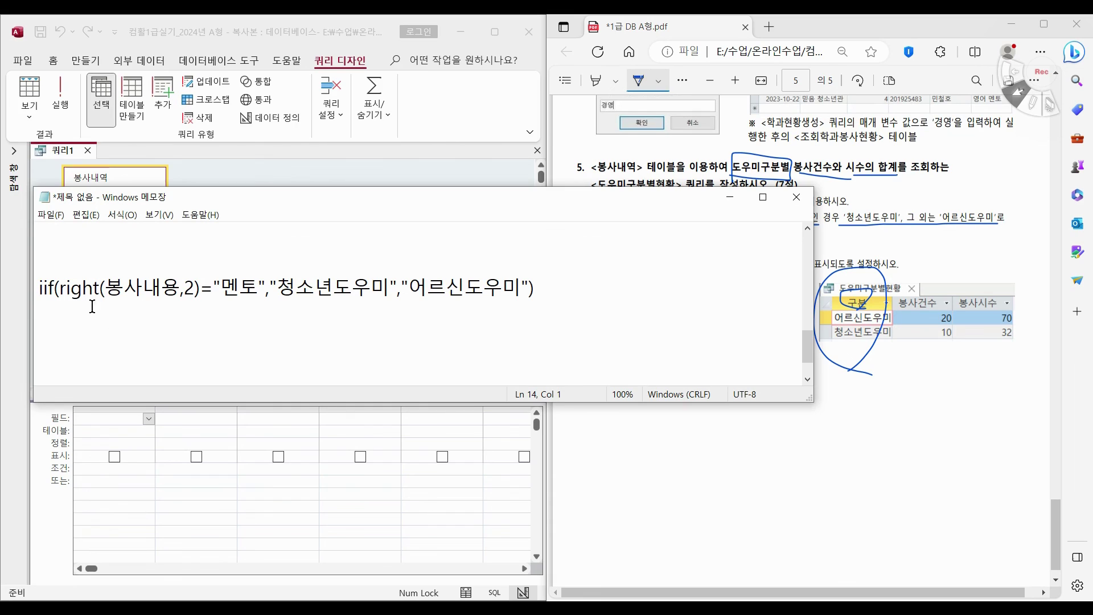
pyautogui.moveTo(61, 290); pyautogui.dragTo(196, 291)
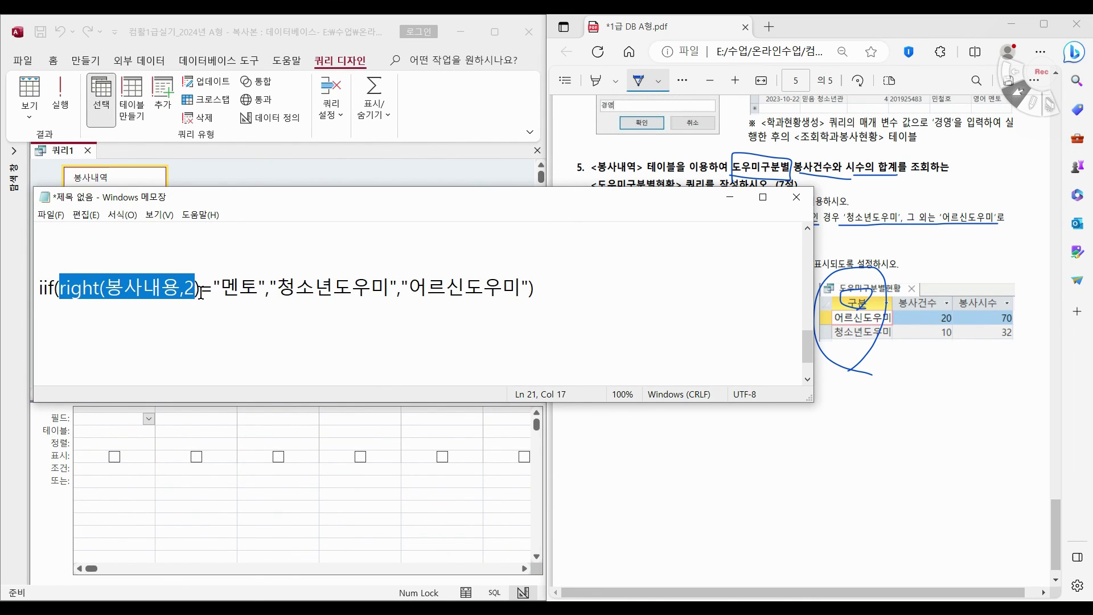
pyautogui.click(201, 291)
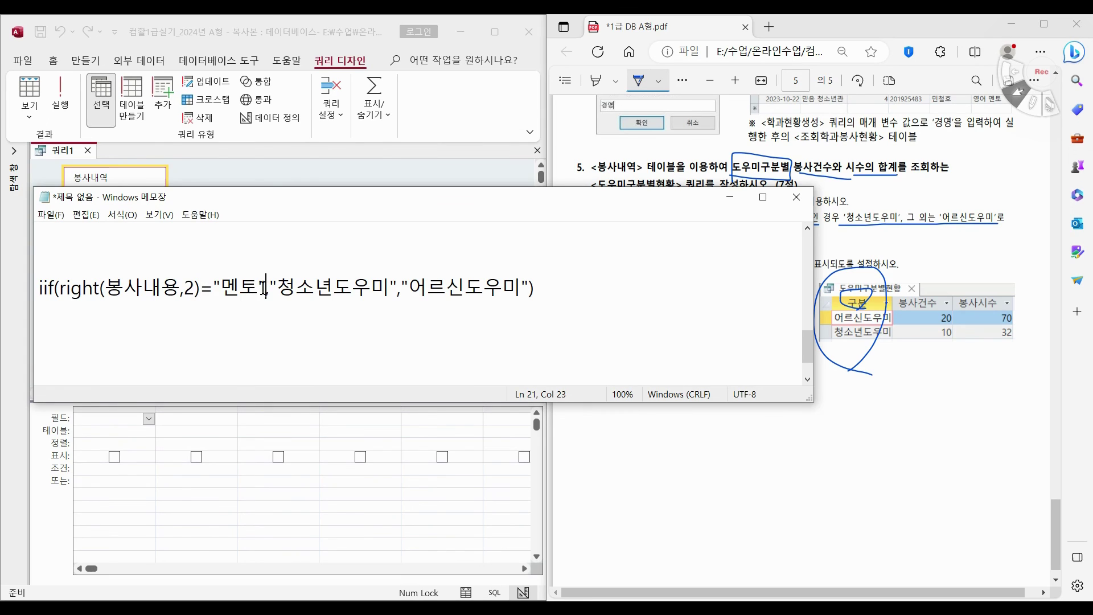
pyautogui.moveTo(264, 287); pyautogui.dragTo(59, 289)
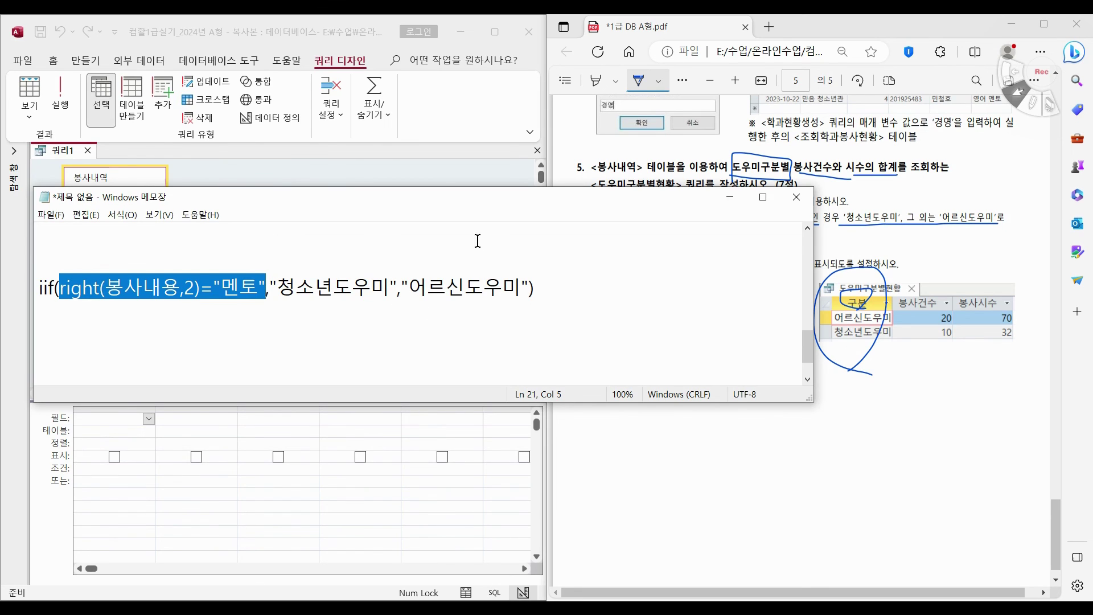
pyautogui.moveTo(544, 289); pyautogui.dragTo(33, 292)
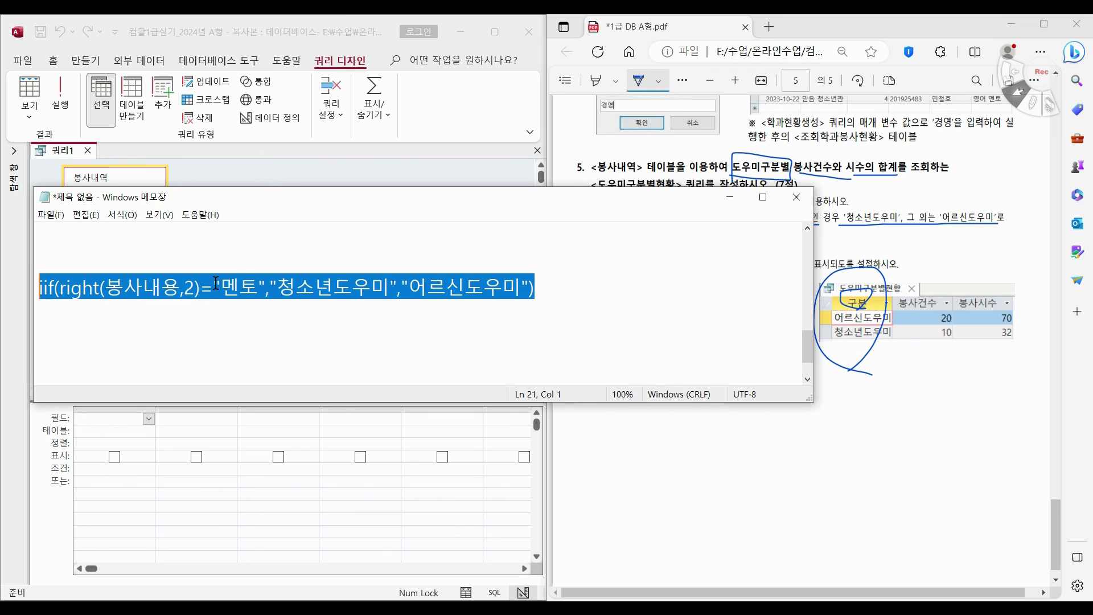
# Step: Enter the copied IIf expression as the query's first field in Access with the alias 구분, and widen the column to fit
pyautogui.click(108, 421)
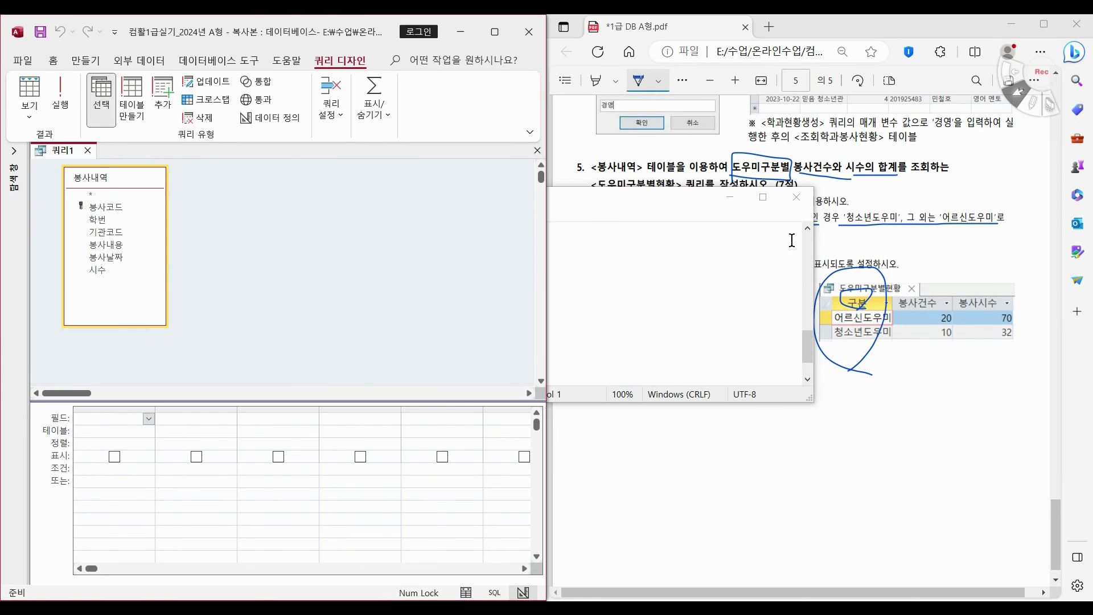
pyautogui.click(796, 197)
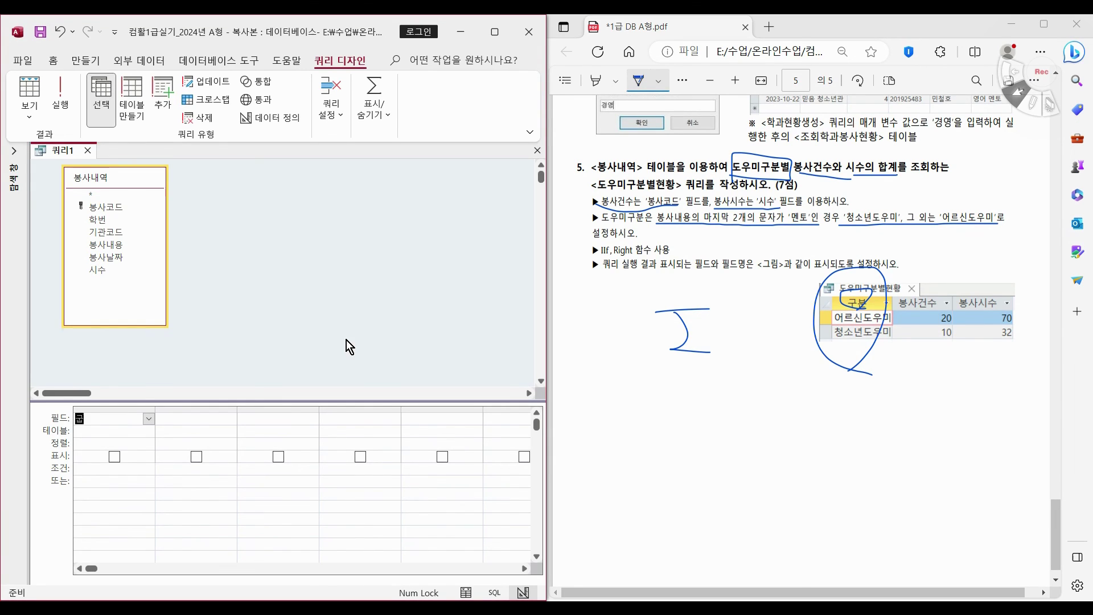
pyautogui.write('ㅜㅂ')
pyautogui.hotkey('ctrl', 'v')
pyautogui.press('Tab')
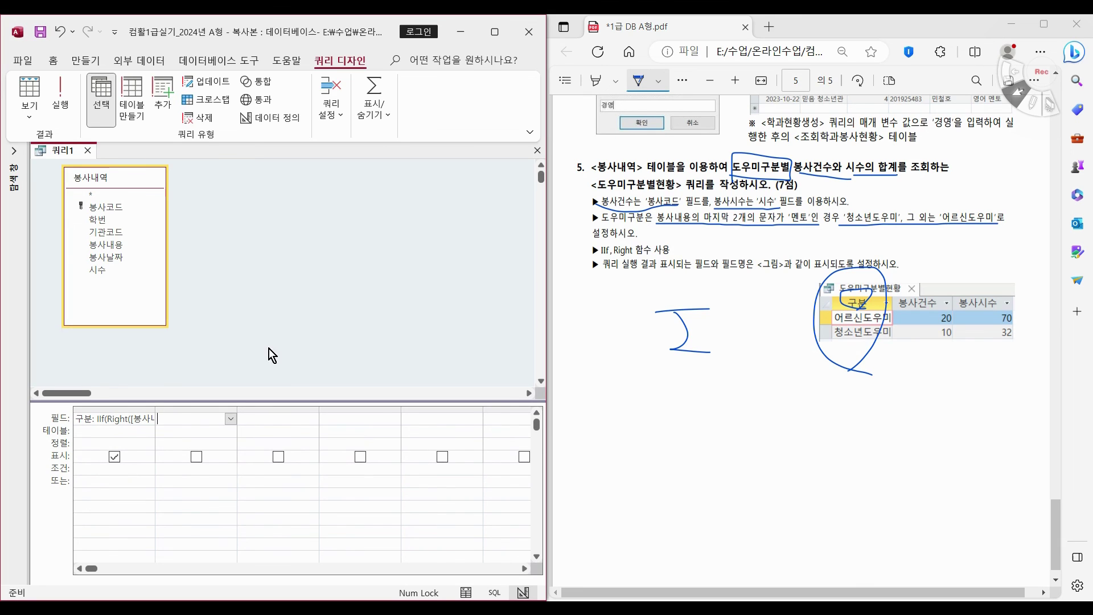
pyautogui.doubleClick(155, 409)
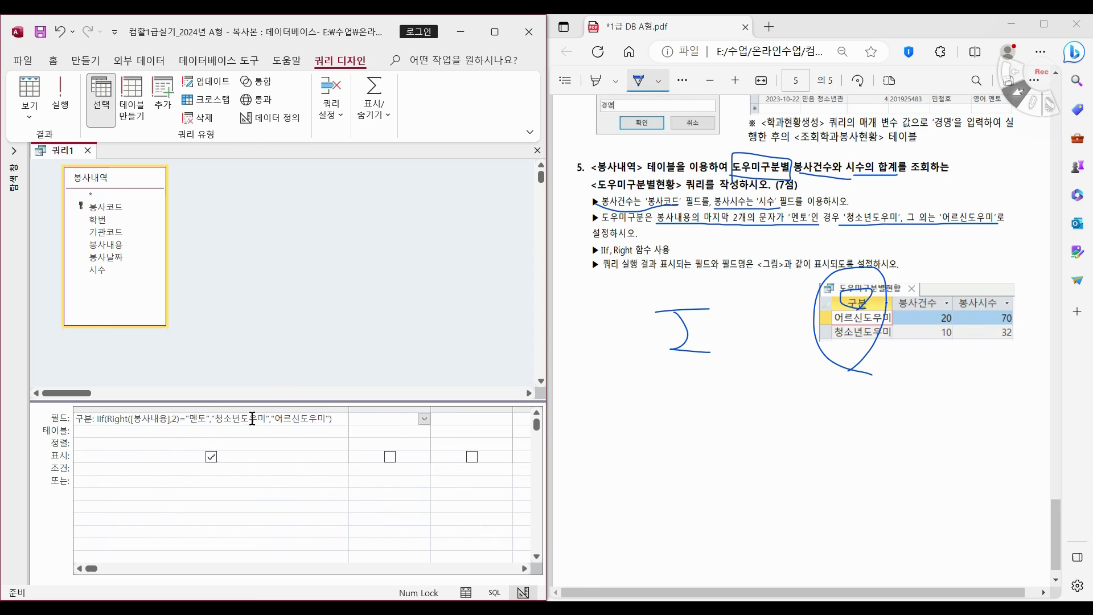
# Step: Look up the IIf function's arguments among the built-in functions in the Expression Builder for the 구분 field
pyautogui.rightClick(130, 419)
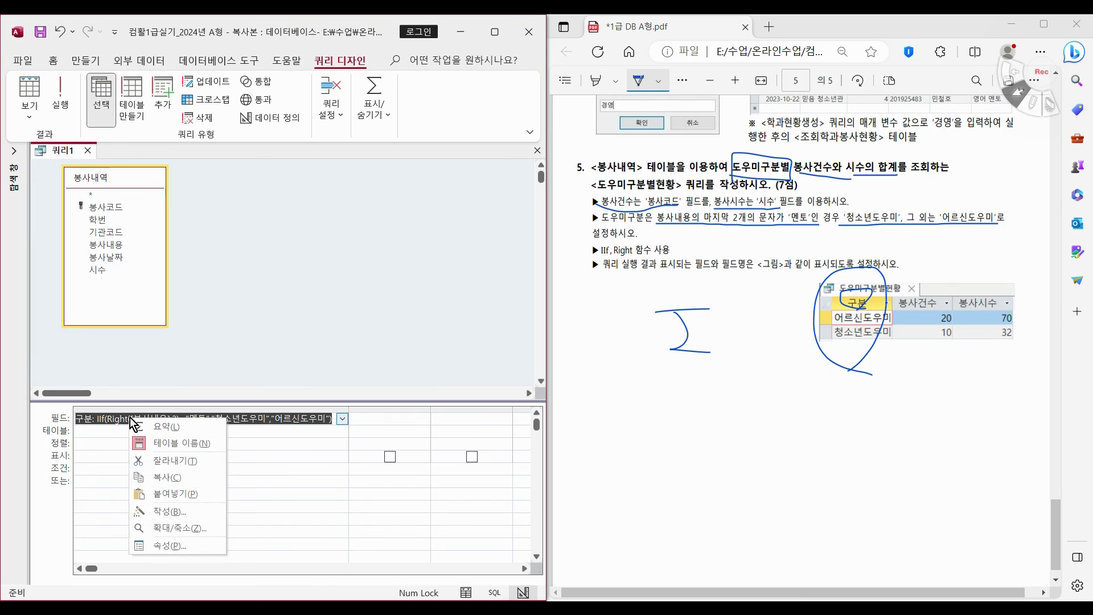
pyautogui.click(180, 510)
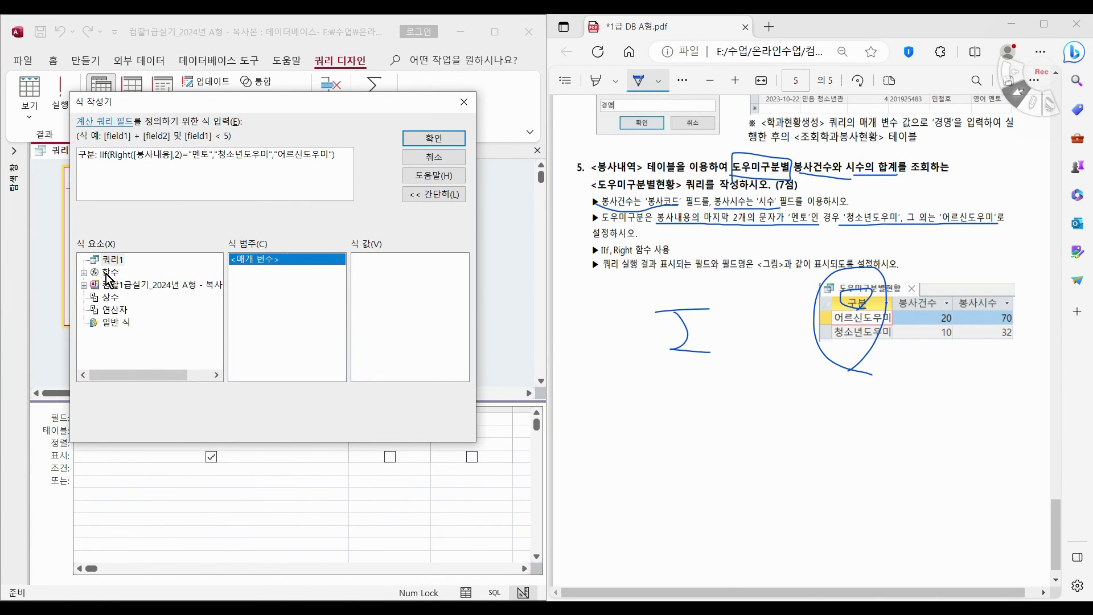
pyautogui.doubleClick(108, 273)
pyautogui.click(132, 286)
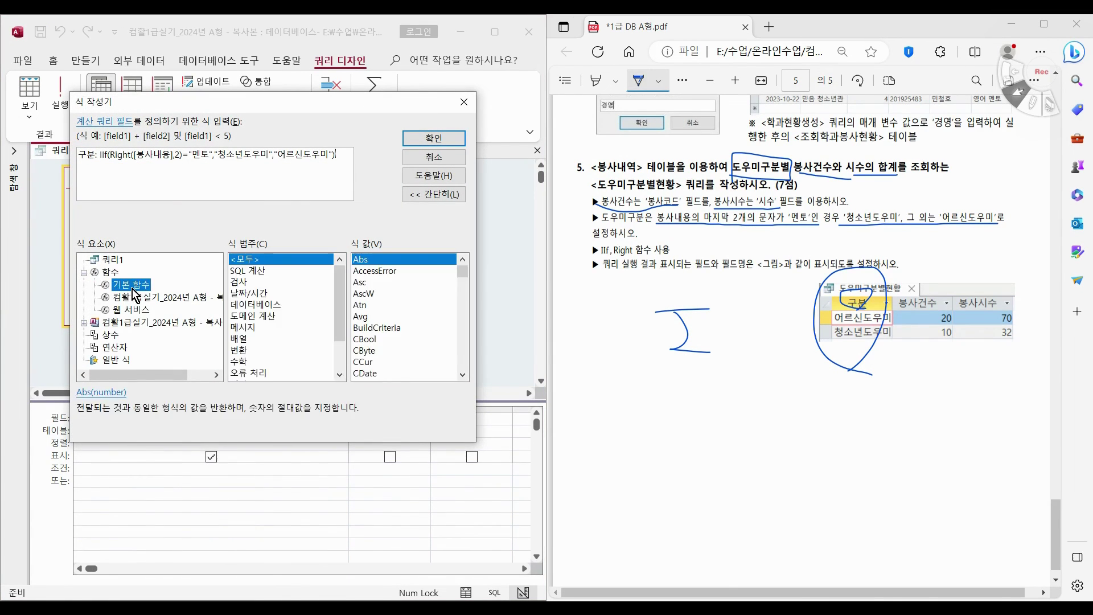
pyautogui.moveTo(469, 272); pyautogui.dragTo(470, 312)
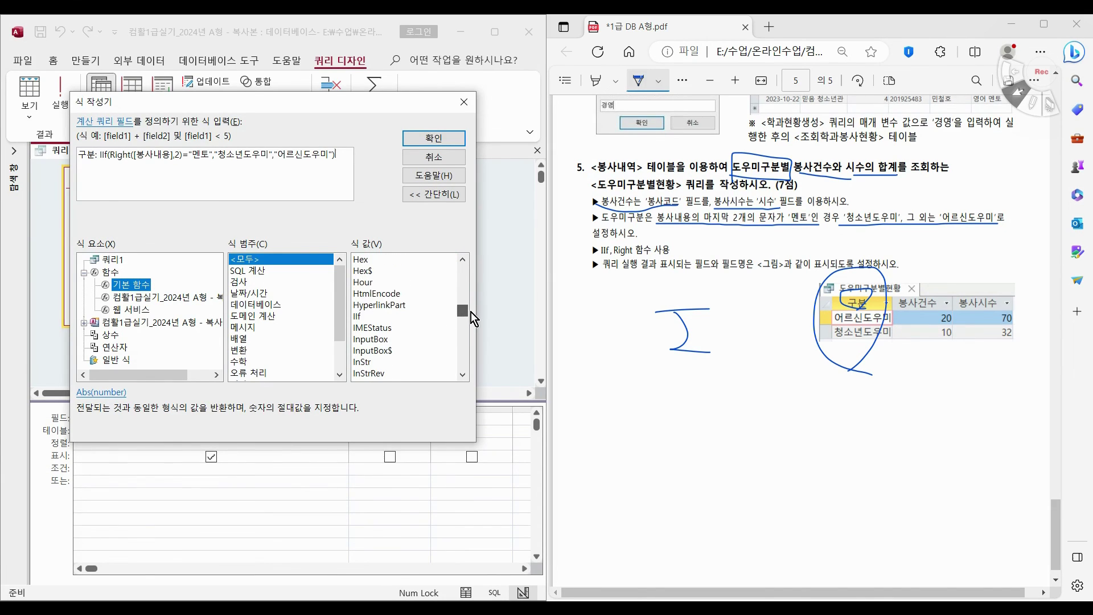
pyautogui.click(358, 316)
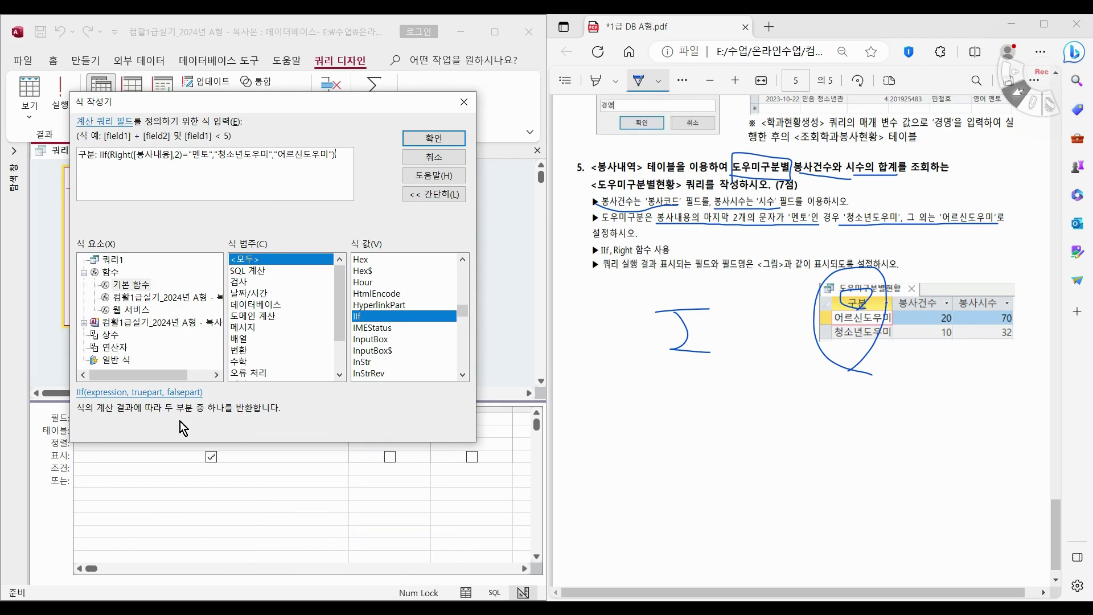
pyautogui.click(439, 139)
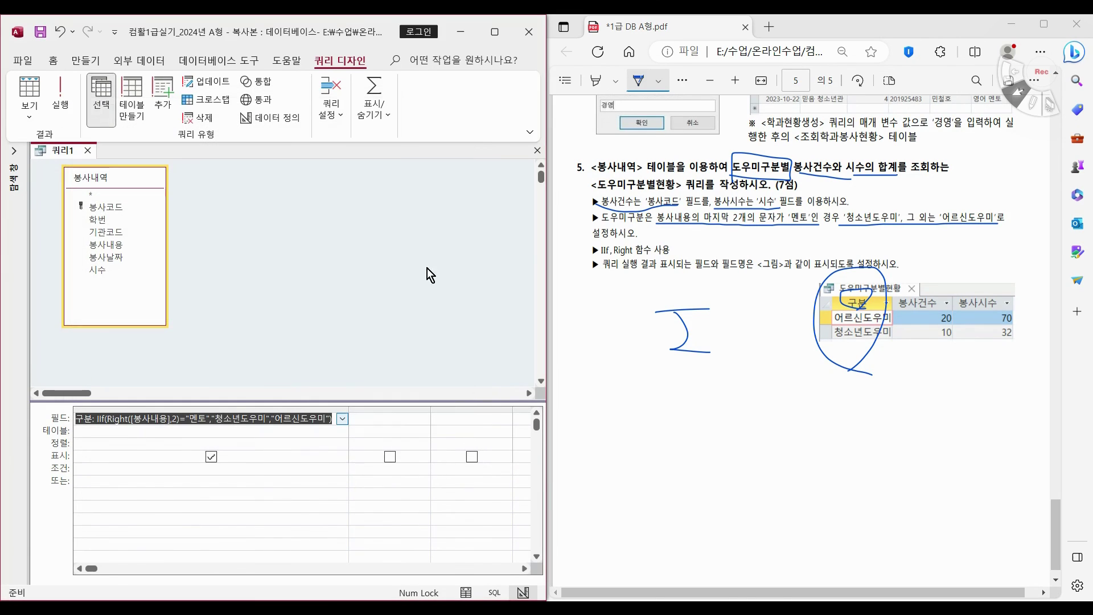
# Step: Show the 요약 (totals) row in the query design grid so that 구분 is grouped
pyautogui.click(280, 412)
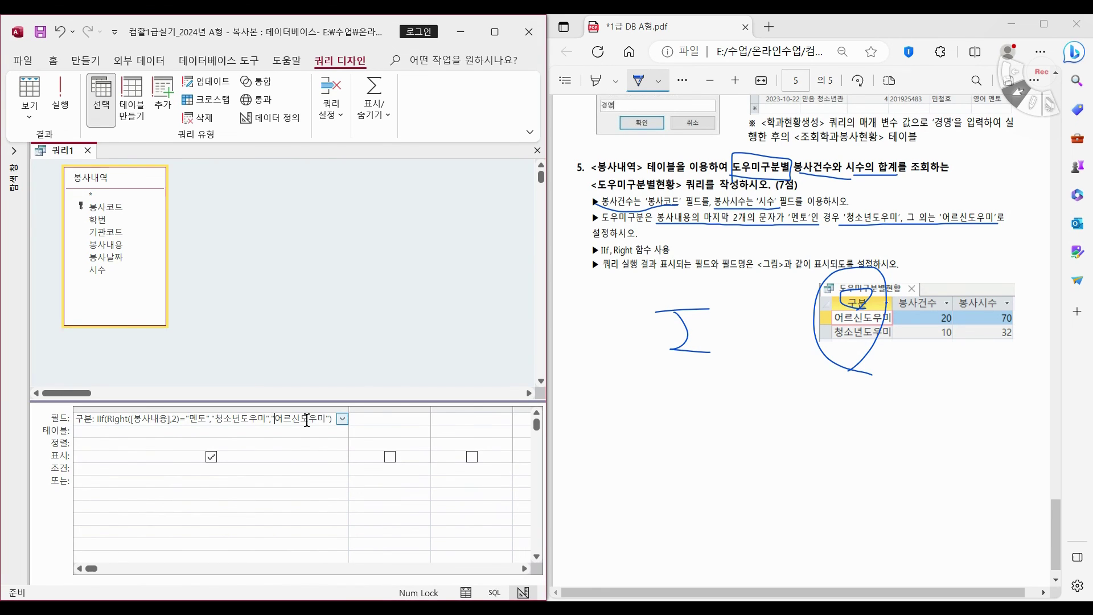
pyautogui.click(369, 114)
pyautogui.click(379, 167)
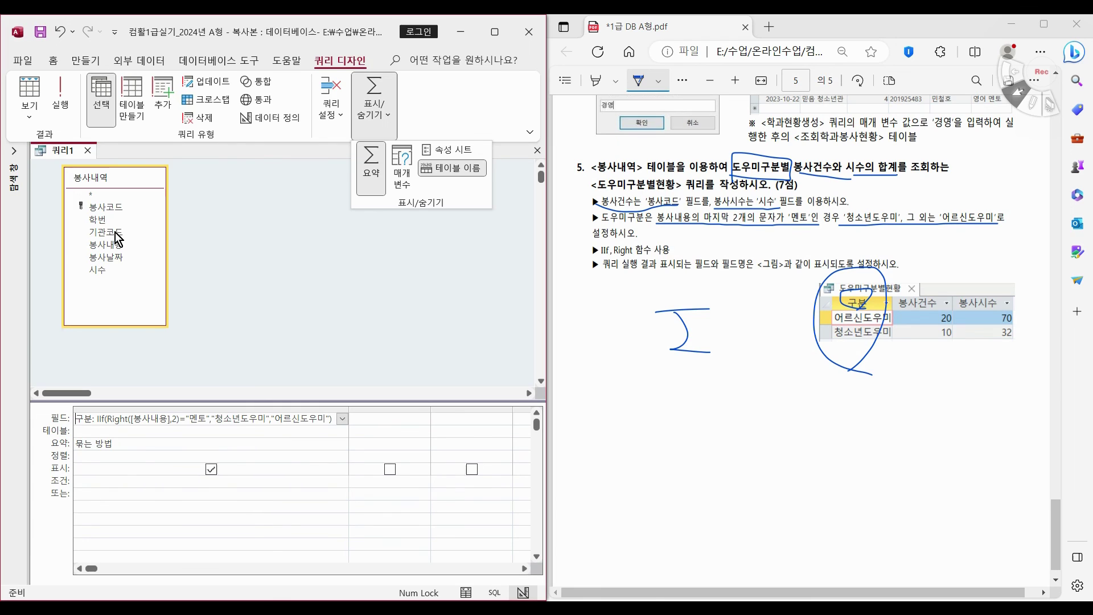
# Step: Add the 봉사코드 field as the query's second column with the alias 봉사건수, copied from question 5 in the exam PDF
pyautogui.doubleClick(115, 209)
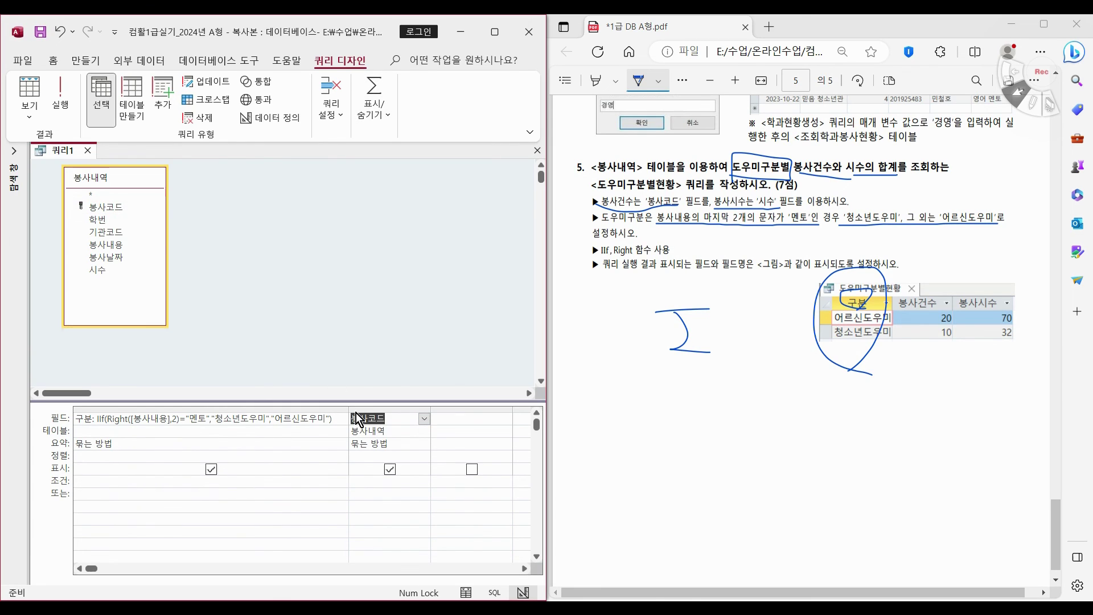
pyautogui.click(639, 81)
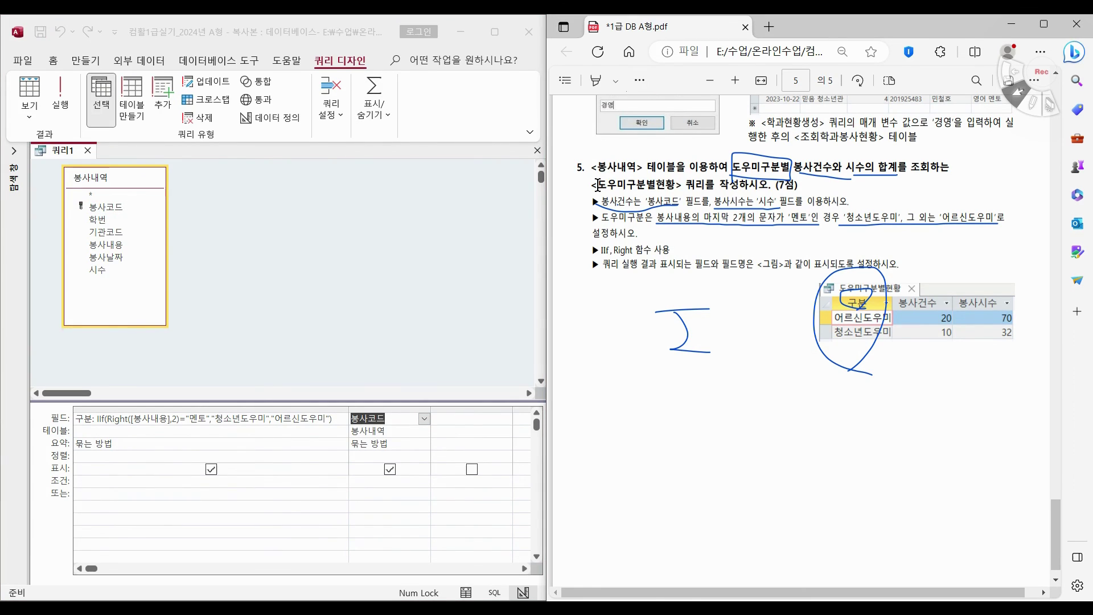
pyautogui.moveTo(600, 200); pyautogui.dragTo(635, 206)
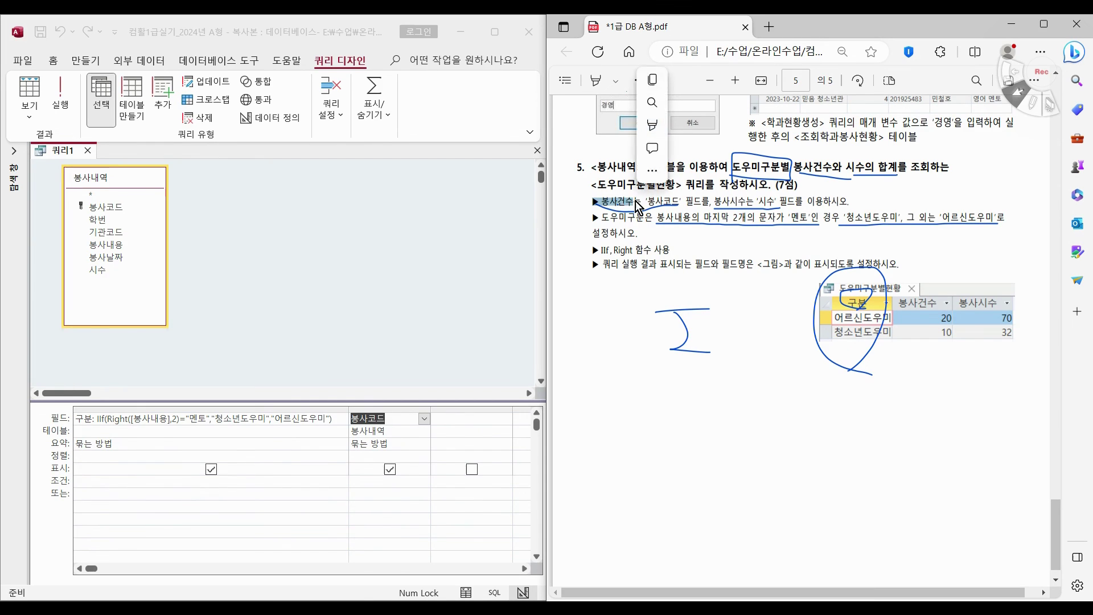
pyautogui.click(602, 202)
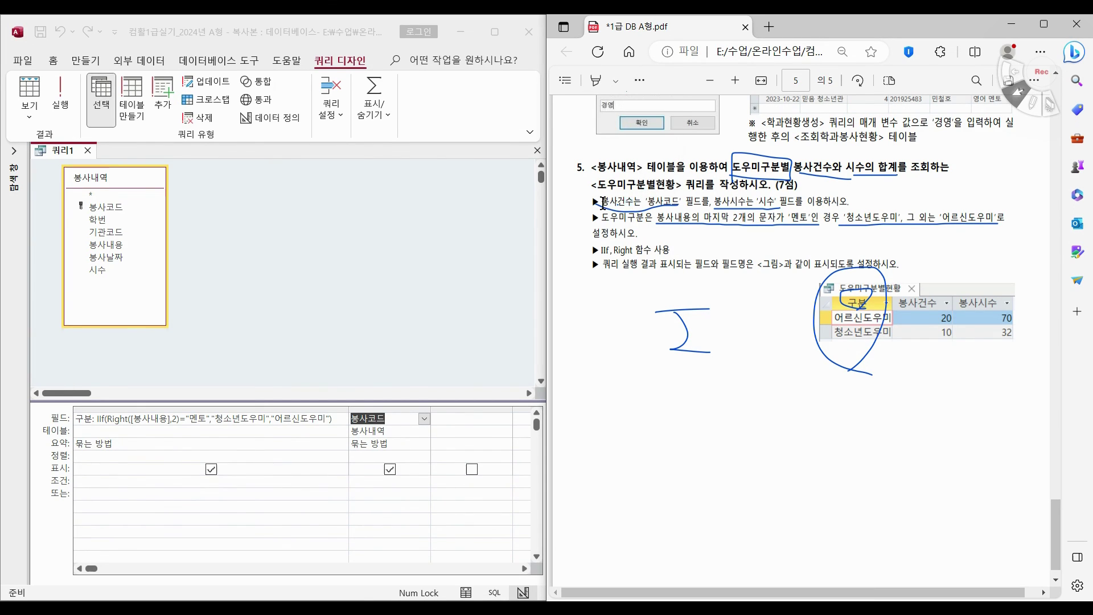
pyautogui.moveTo(602, 202); pyautogui.dragTo(634, 205)
pyautogui.hotkey('ctrl', 'c')
pyautogui.click(348, 422)
pyautogui.hotkey('ctrl', 'v')
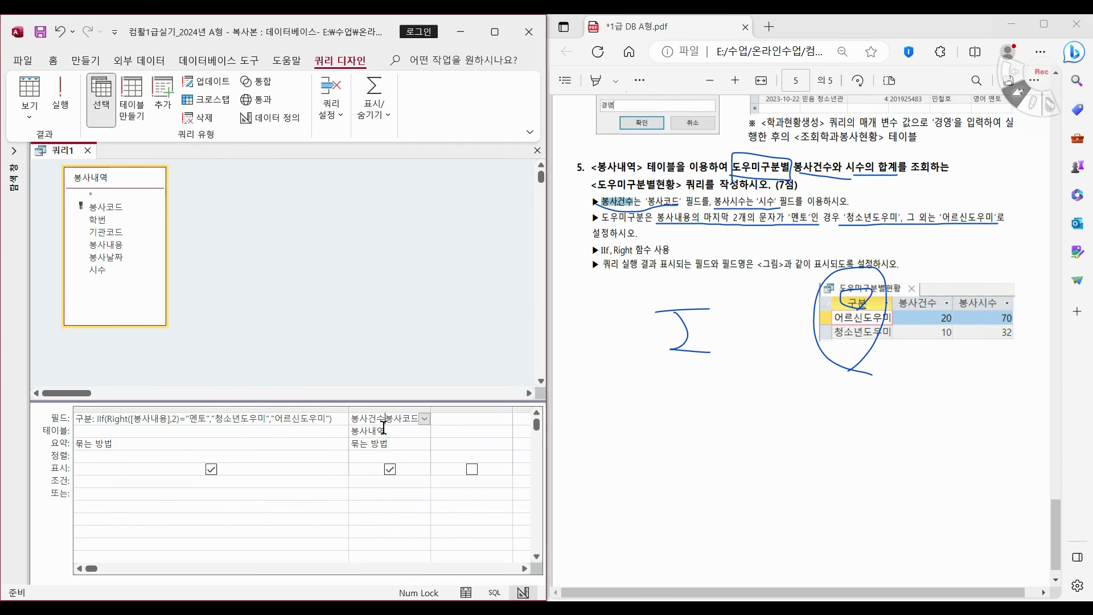
pyautogui.write(':')
pyautogui.press('Tab')
# Step: Set the 요약 function of the 봉사건수 column to 개수
pyautogui.click(424, 444)
pyautogui.click(425, 444)
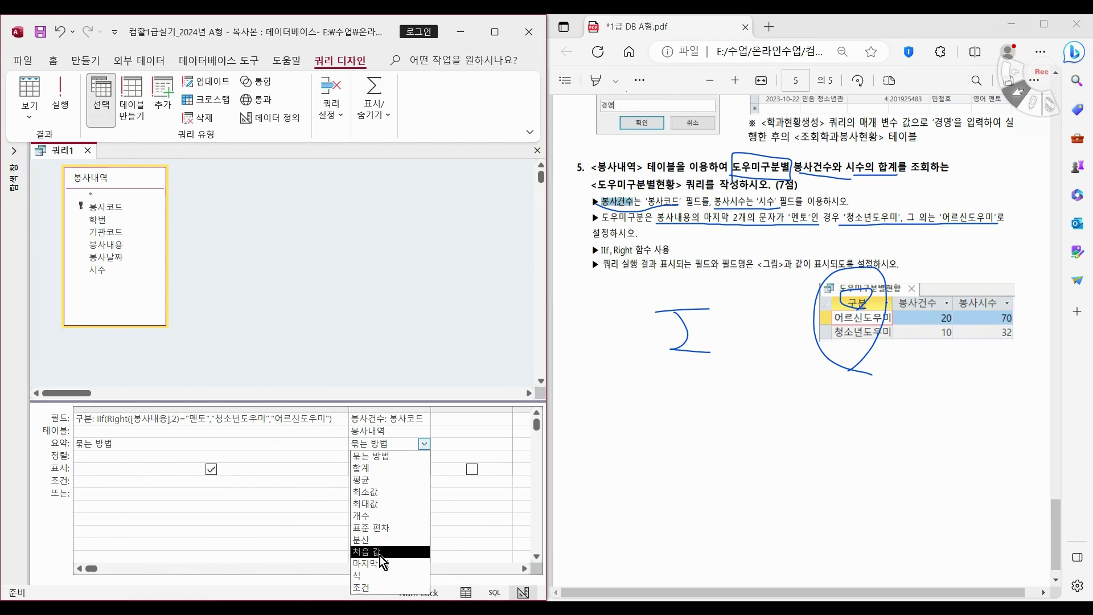
pyautogui.click(381, 515)
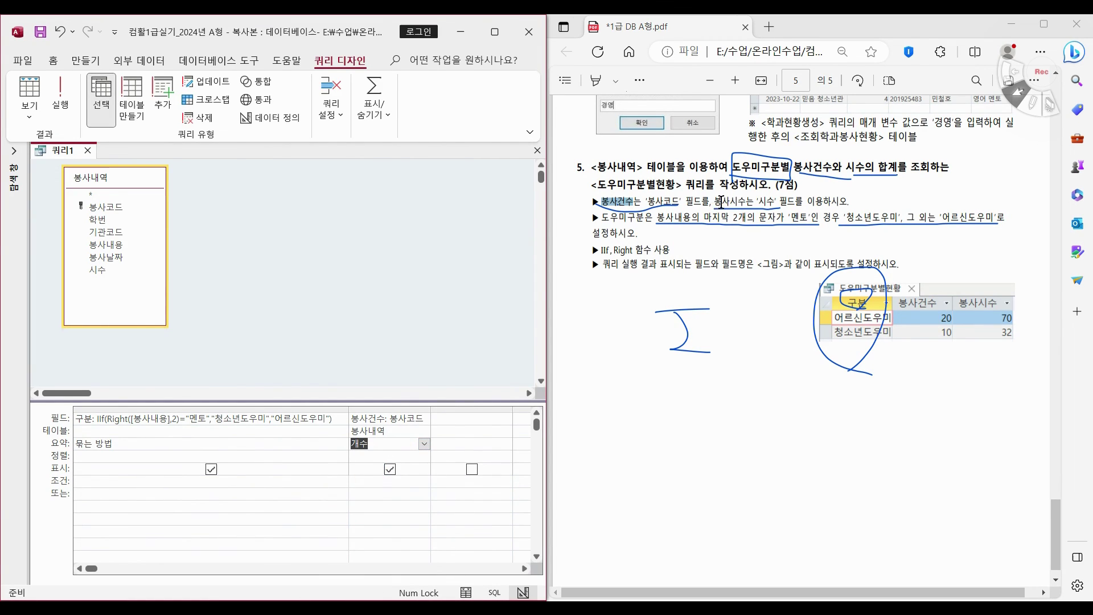
# Step: Add the 시수 field as the query's third column with the alias 봉사시수 from the exam PDF
pyautogui.moveTo(715, 201); pyautogui.dragTo(740, 203)
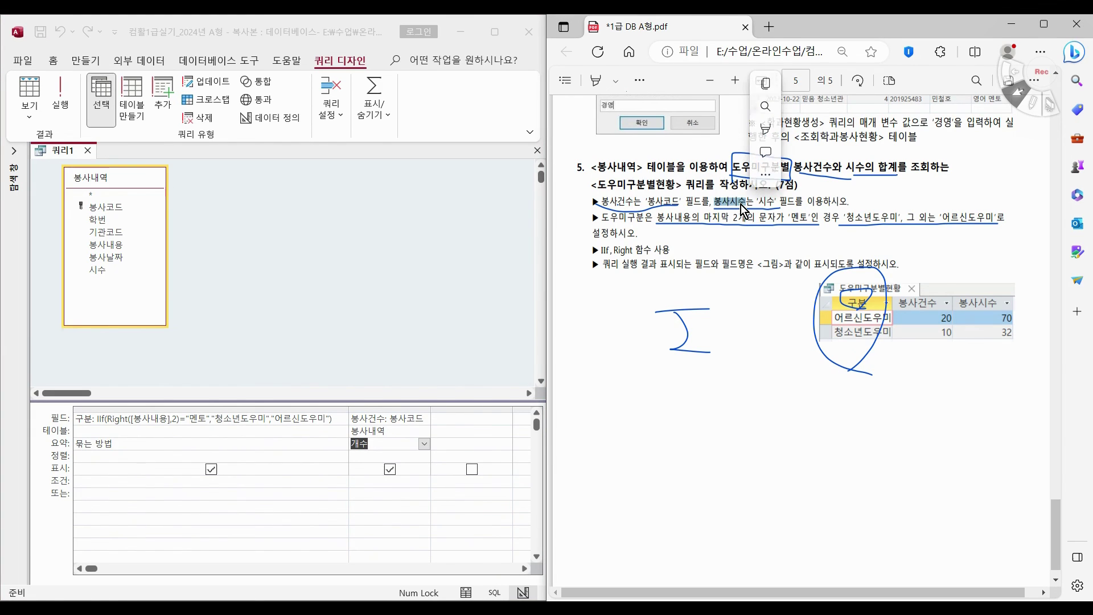
pyautogui.click(122, 274)
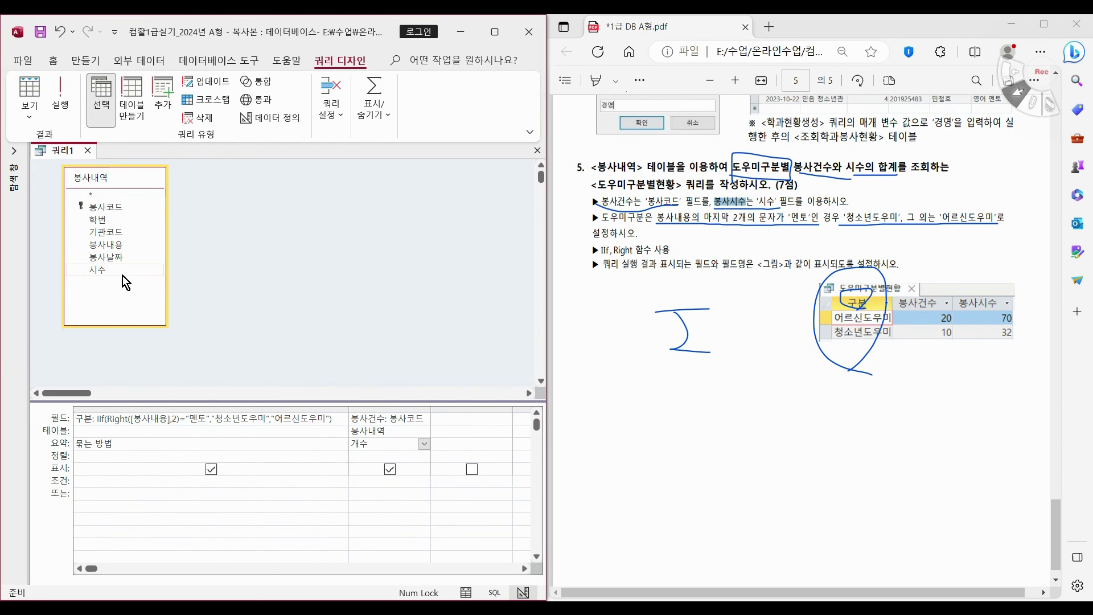
pyautogui.doubleClick(121, 272)
pyautogui.click(437, 419)
pyautogui.write('봉사시수시수')
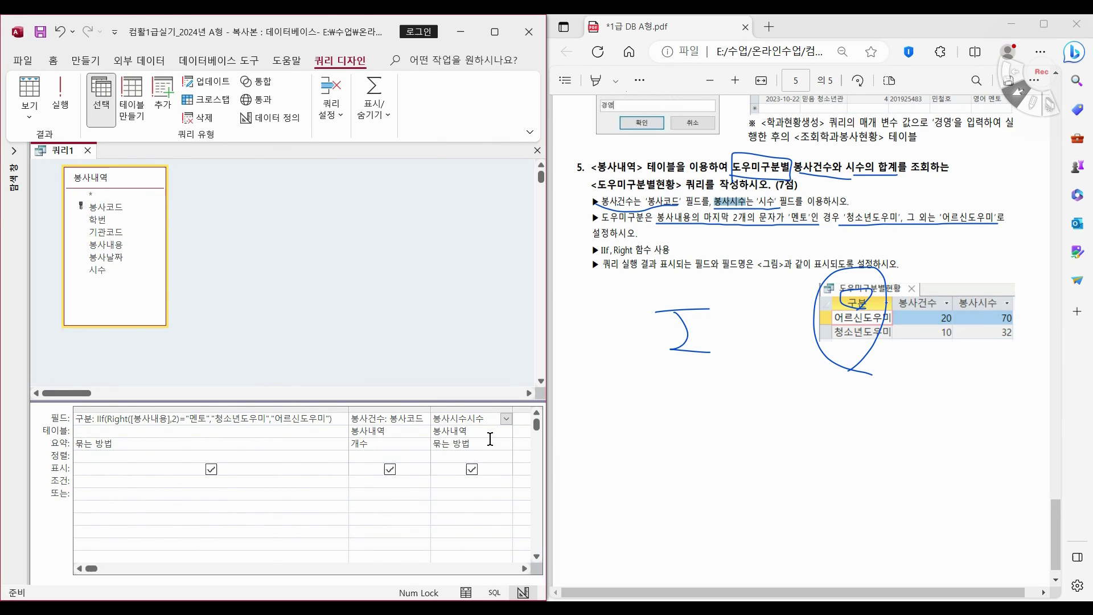
pyautogui.write(':')
# Step: Set the 요약 function of the 봉사시수 column to 합계
pyautogui.click(484, 443)
pyautogui.click(505, 444)
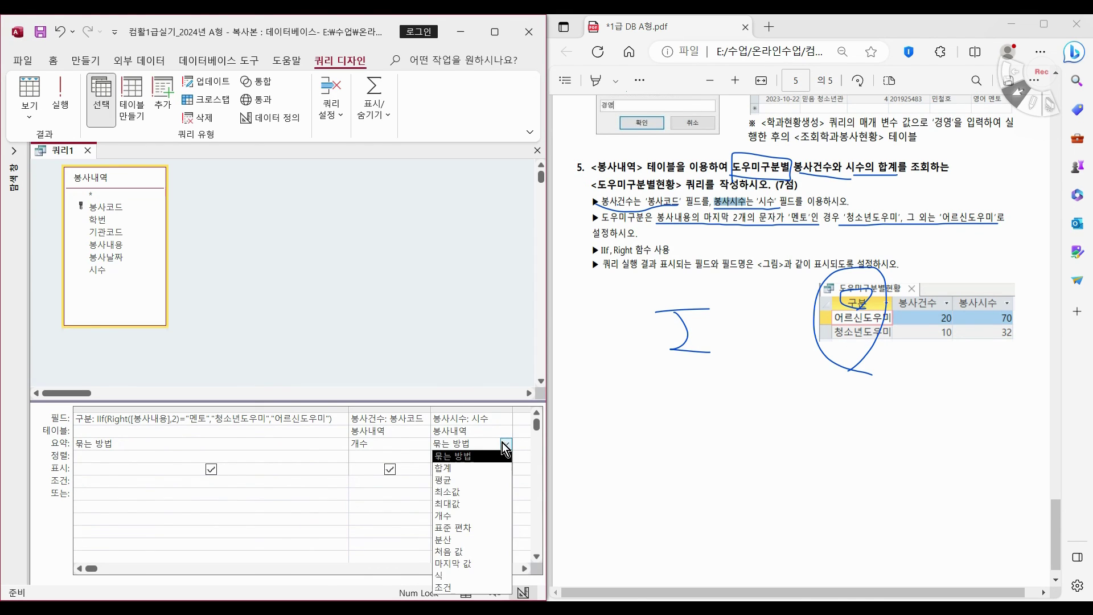
pyautogui.click(470, 468)
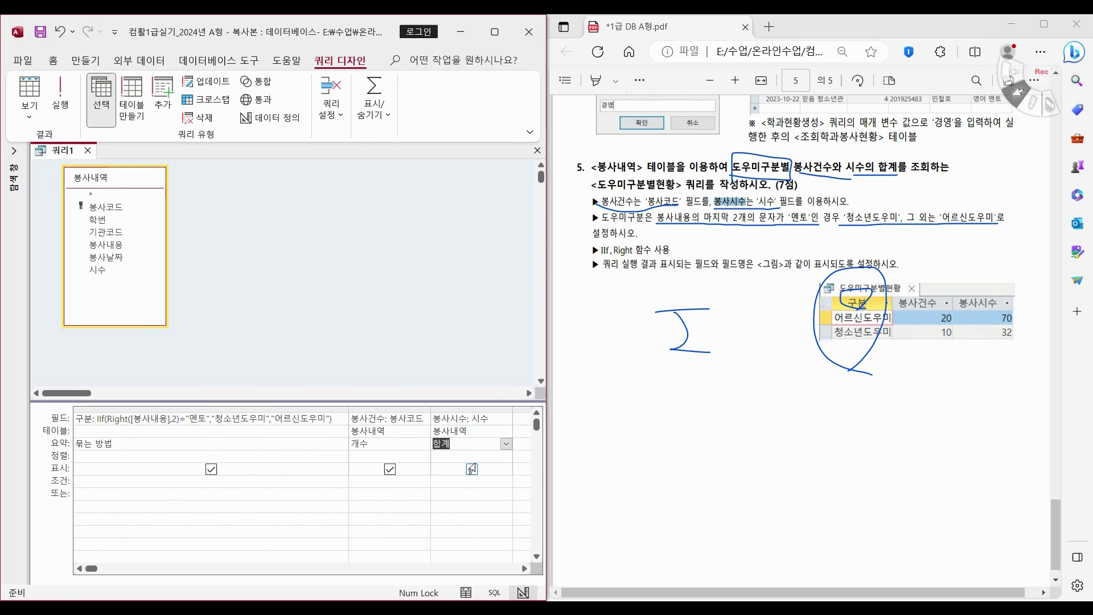
# Step: Run the query and save it as 도우미구분별현황, using the name copied from the exam PDF
pyautogui.click(54, 94)
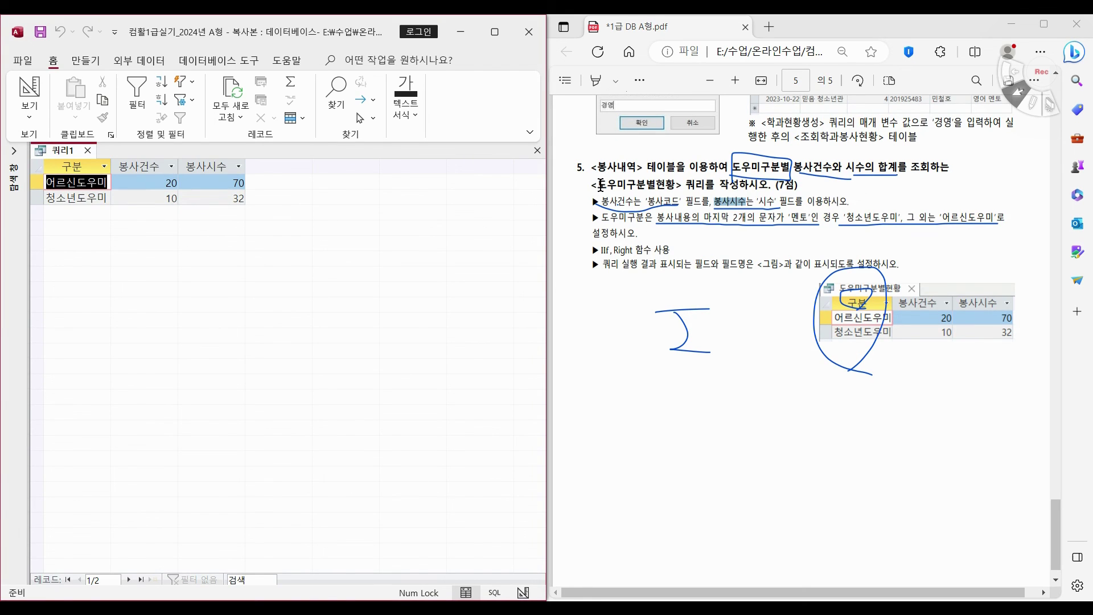
pyautogui.moveTo(597, 185); pyautogui.dragTo(674, 186)
pyautogui.hotkey('ctrl', 'c')
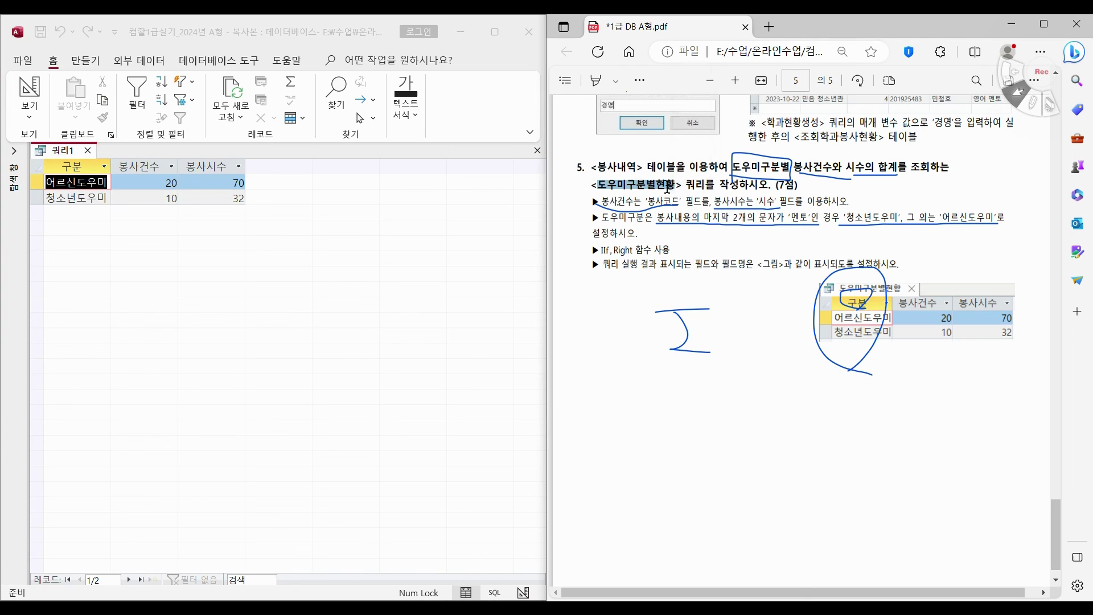
pyautogui.click(53, 49)
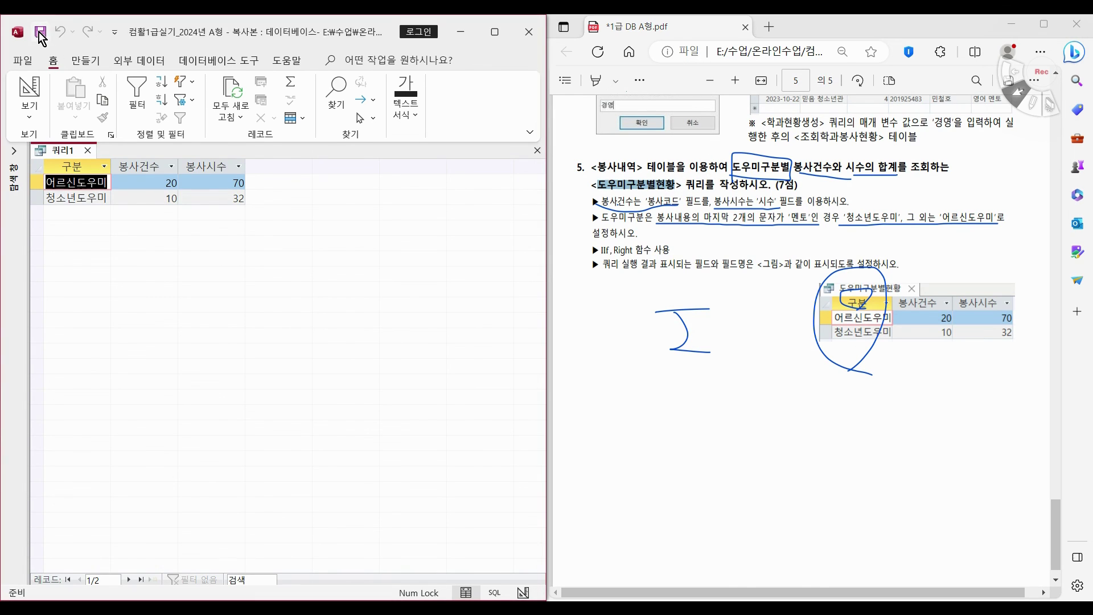
pyautogui.click(41, 31)
pyautogui.hotkey('ctrl', 'v')
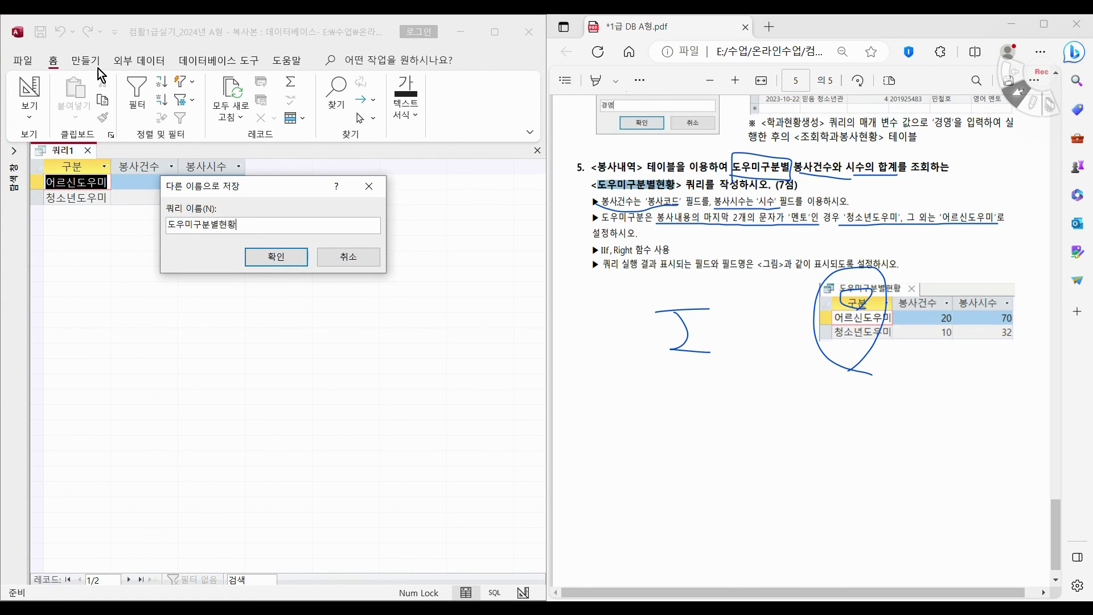
pyautogui.click(284, 262)
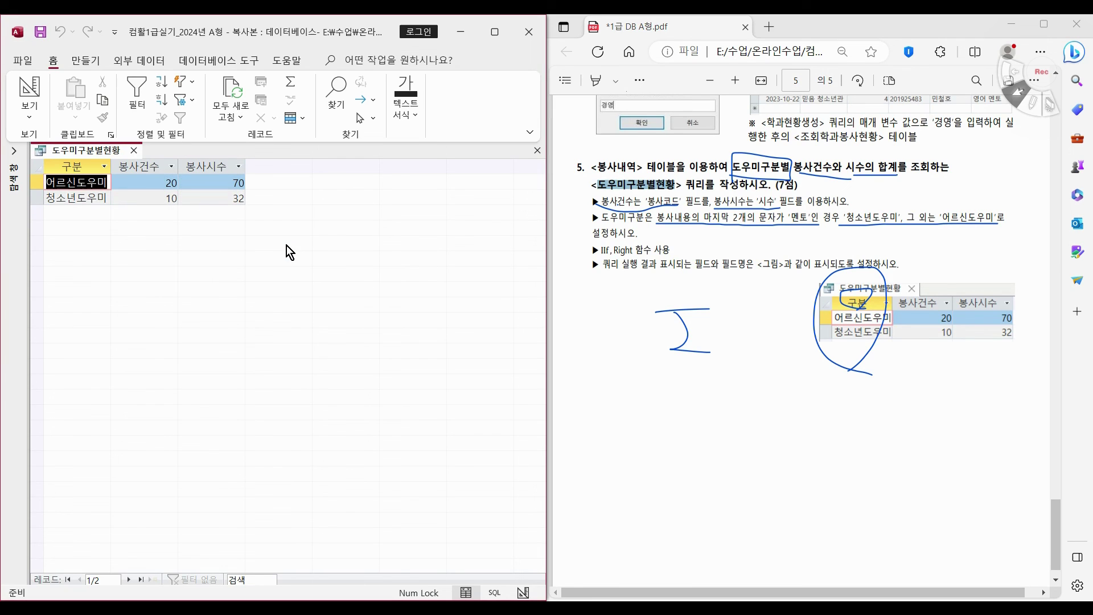